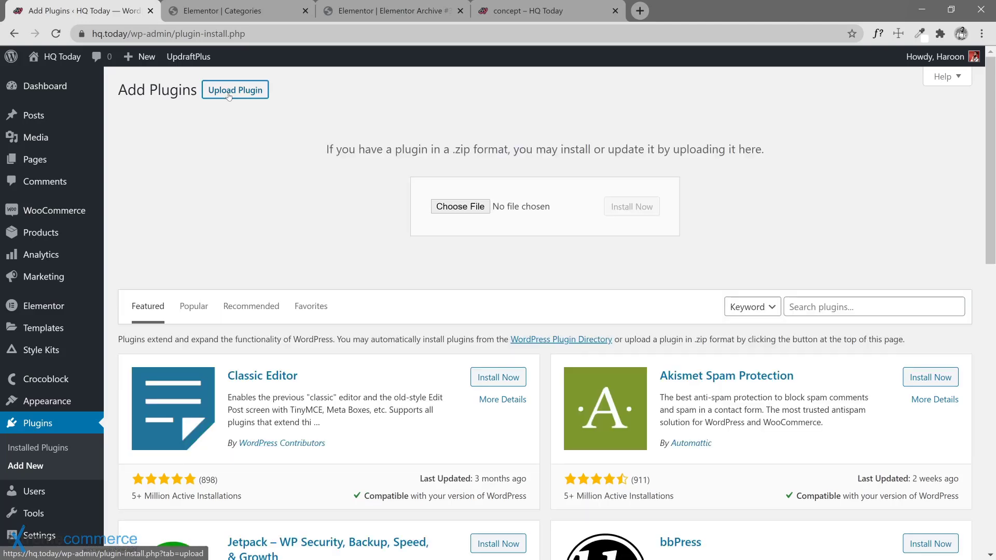
Search the plugin directory for CPT UI, and install and activate the Custom Post Type UI plugin.
{"action": "left_click", "coordinate": [873, 307]}
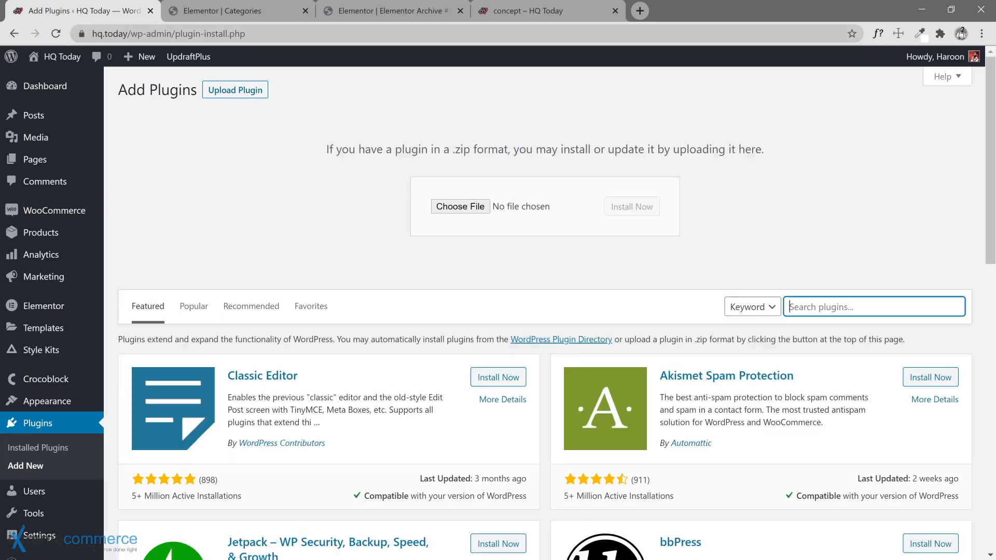
{"action": "type", "text": "CPT UI"}
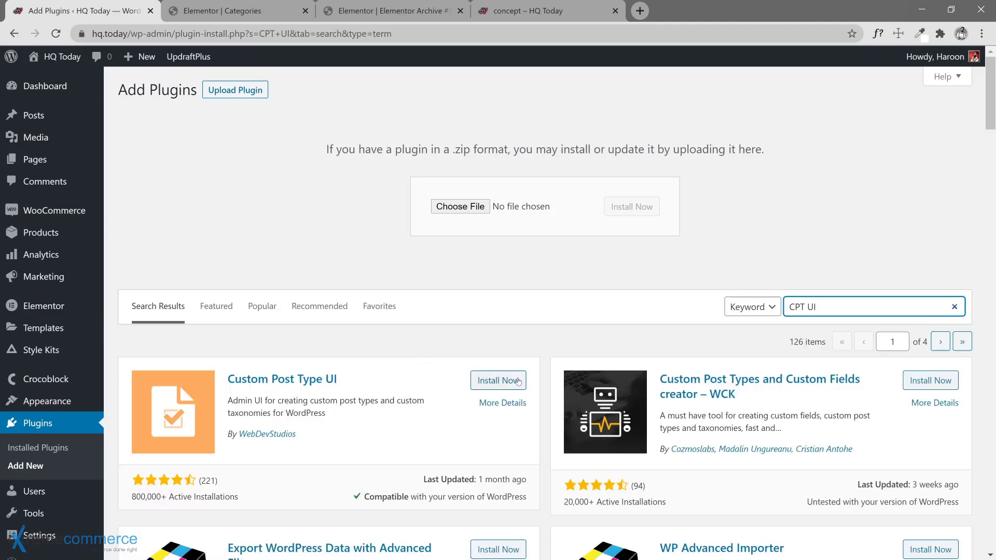
{"action": "left_click", "coordinate": [509, 382]}
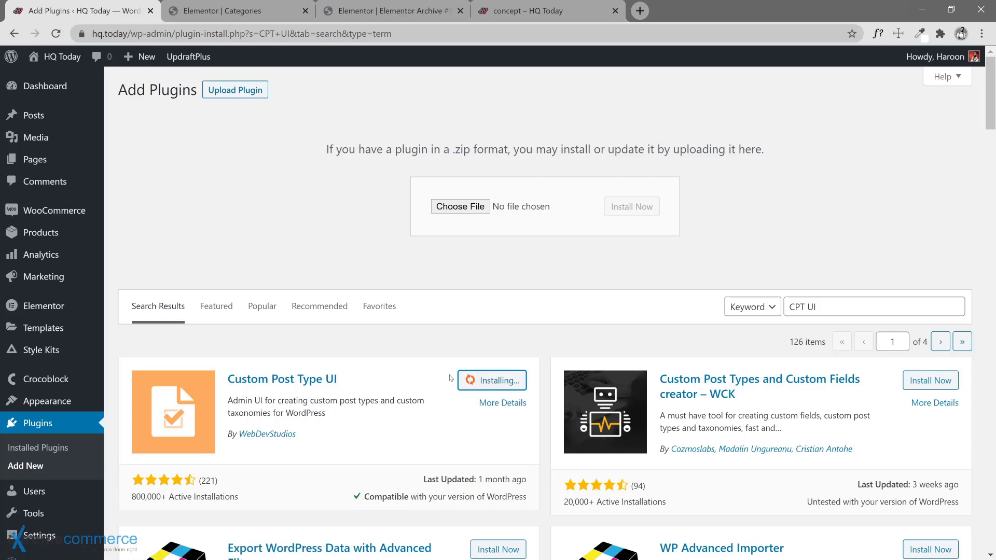
{"action": "left_click", "coordinate": [489, 382]}
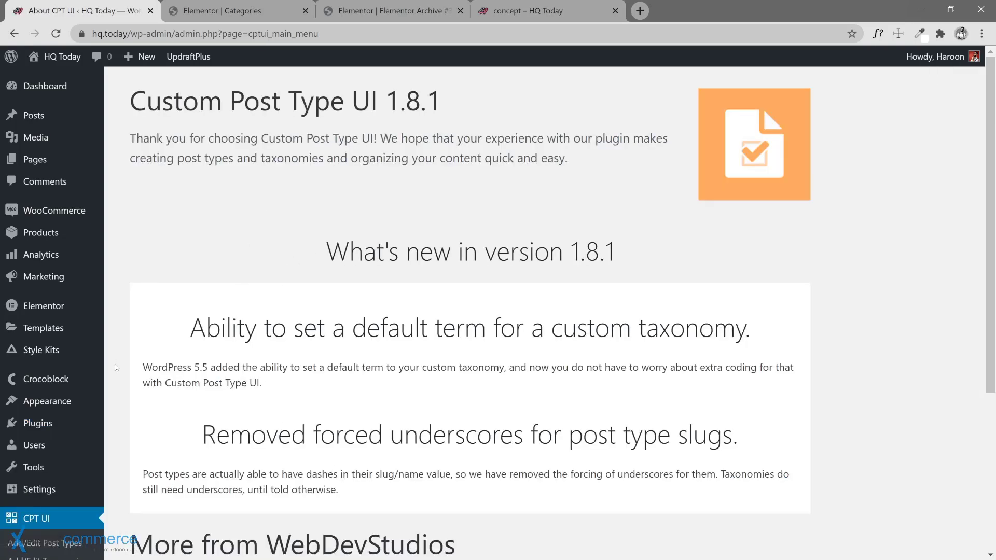
Start a new custom post type with the slug brands, plural label Brands and singular label brand.
{"action": "scroll", "coordinate": [104, 389], "scroll_direction": "down", "scroll_amount": 3}
{"action": "mouse_move", "coordinate": [48, 465]}
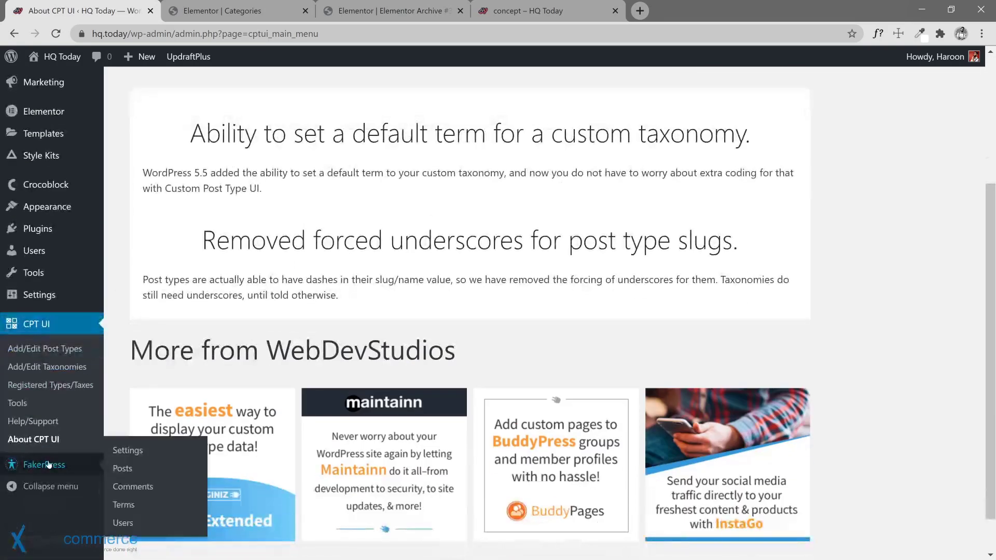
{"action": "left_click", "coordinate": [62, 347]}
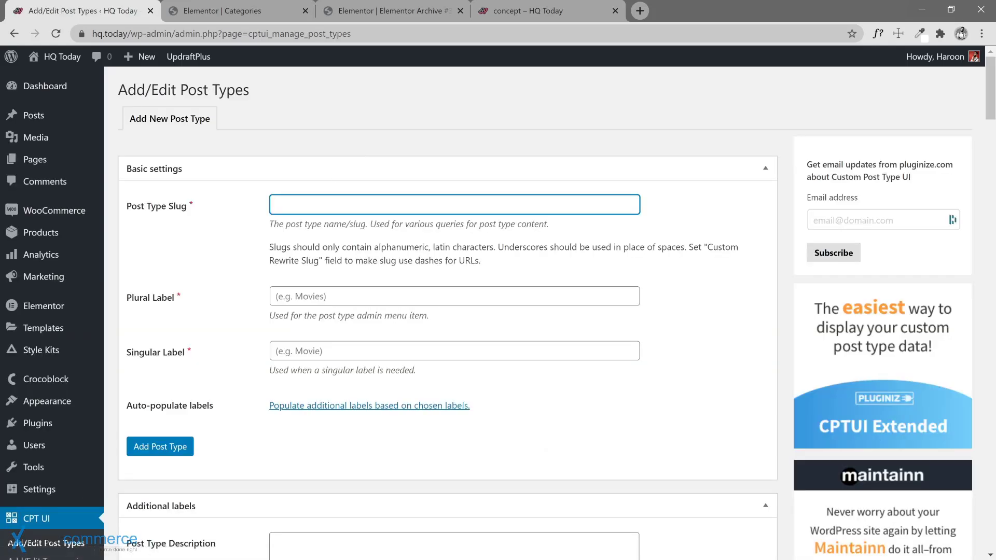
{"action": "type", "text": "ea"}
{"action": "left_click", "coordinate": [454, 296]}
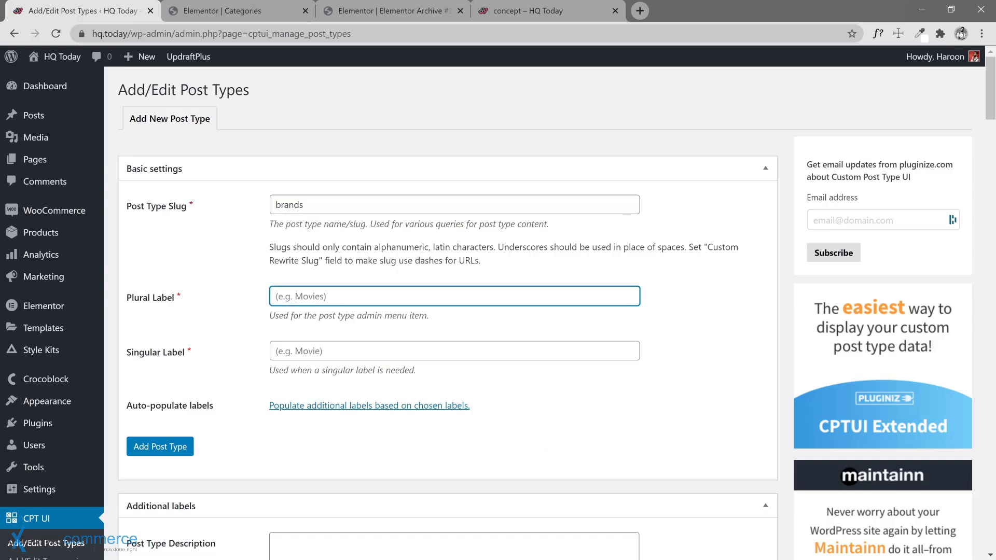
{"action": "type", "text": "Brands"}
{"action": "key", "text": "Tab"}
{"action": "type", "text": "br"}
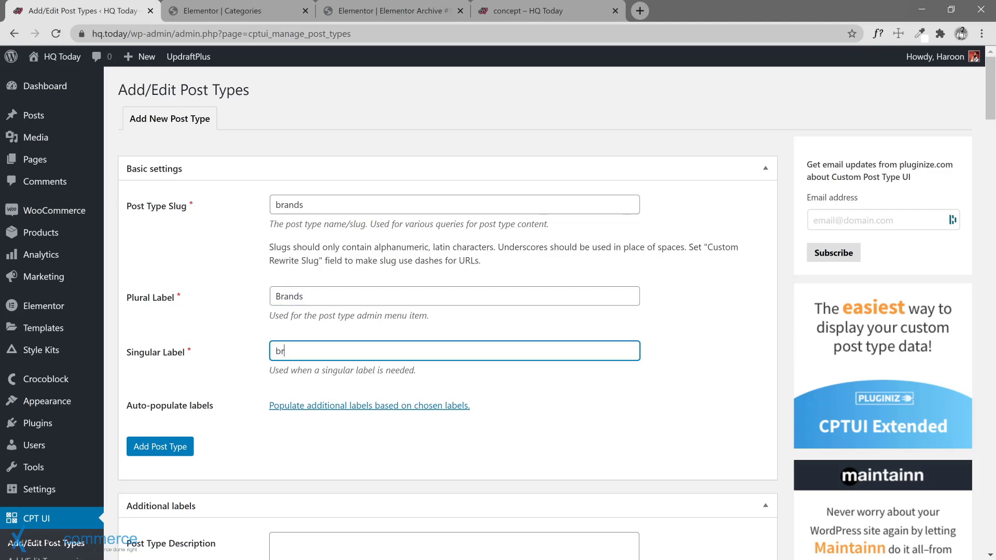
{"action": "type", "text": "and"}
Populate the additional labels from the chosen labels and shorten the menu name to Brands.
{"action": "scroll", "coordinate": [290, 415], "scroll_direction": "down", "scroll_amount": 1}
{"action": "scroll", "coordinate": [312, 365], "scroll_direction": "down", "scroll_amount": 1}
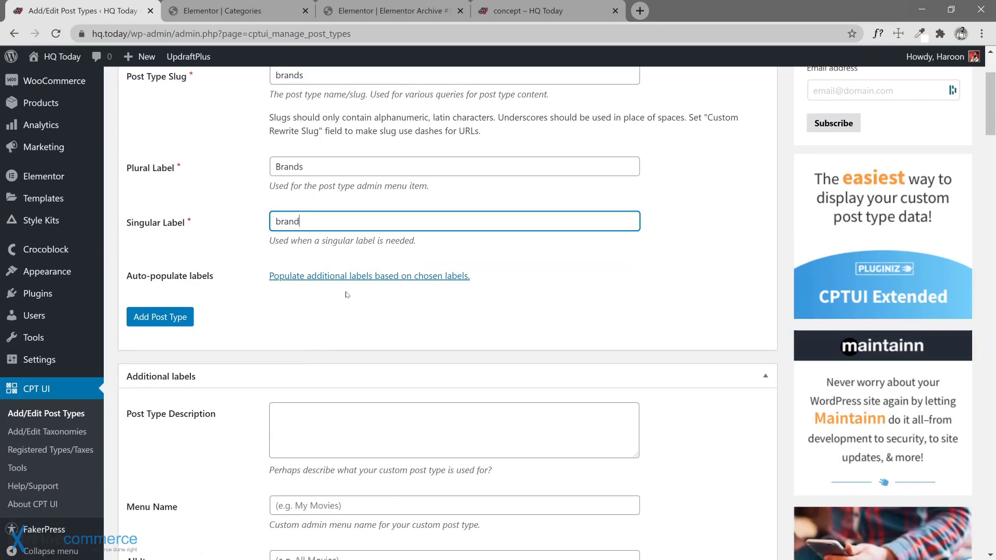
{"action": "left_click", "coordinate": [349, 279]}
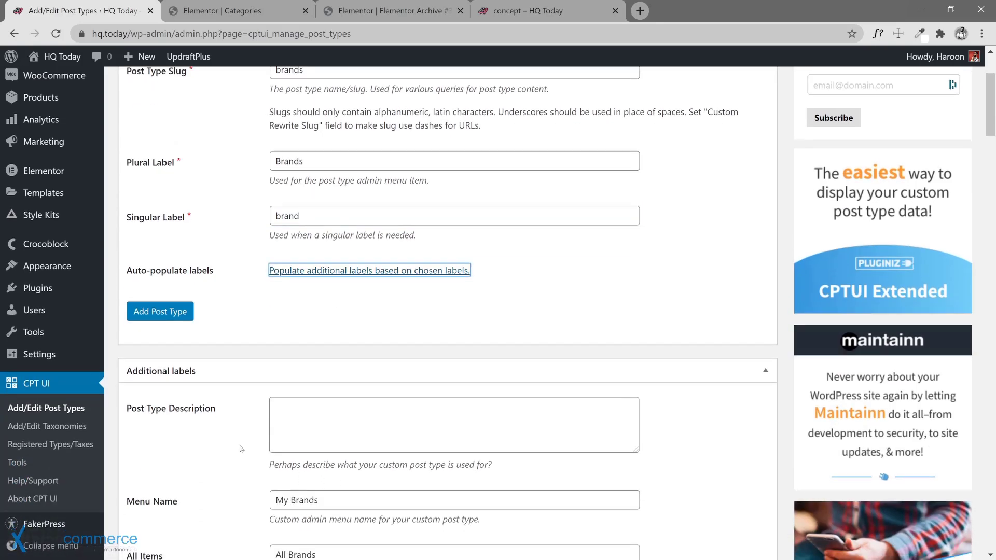
{"action": "scroll", "coordinate": [304, 324], "scroll_direction": "down", "scroll_amount": 3}
{"action": "left_click_drag", "start_coordinate": [296, 311], "coordinate": [269, 317]}
{"action": "key", "text": "BackSpace"}
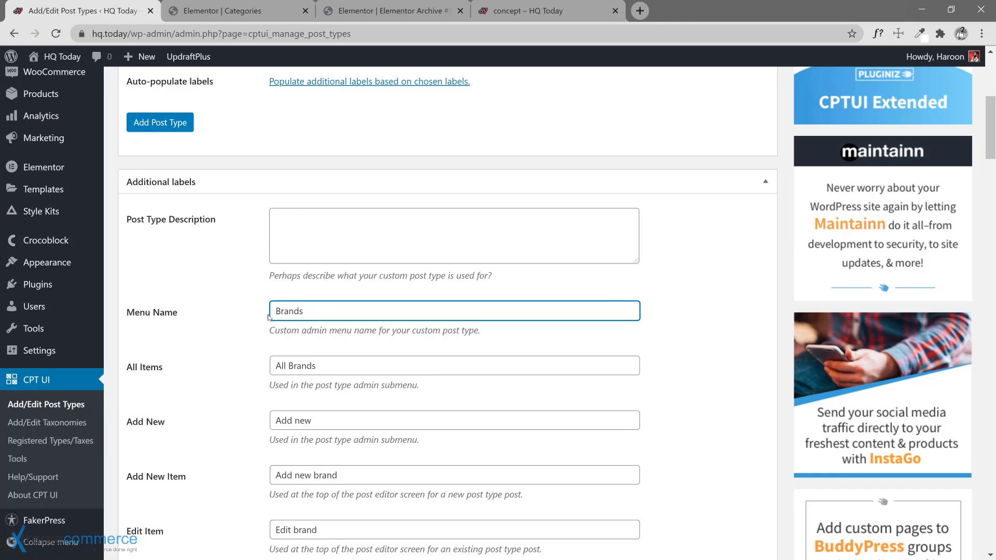
Set Has Archive to True in the post type's settings.
{"action": "scroll", "coordinate": [249, 365], "scroll_direction": "down", "scroll_amount": 1}
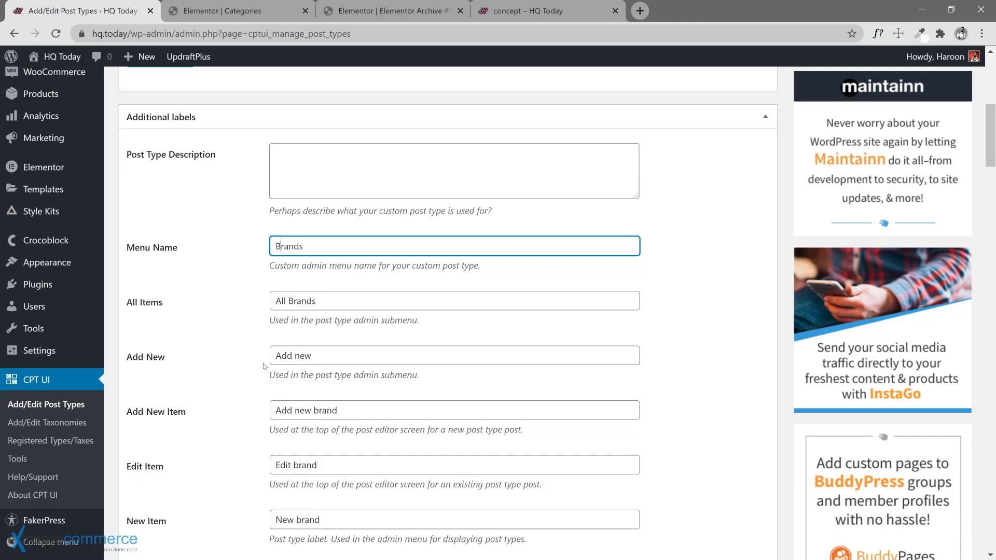
{"action": "scroll", "coordinate": [264, 366], "scroll_direction": "down", "scroll_amount": 1}
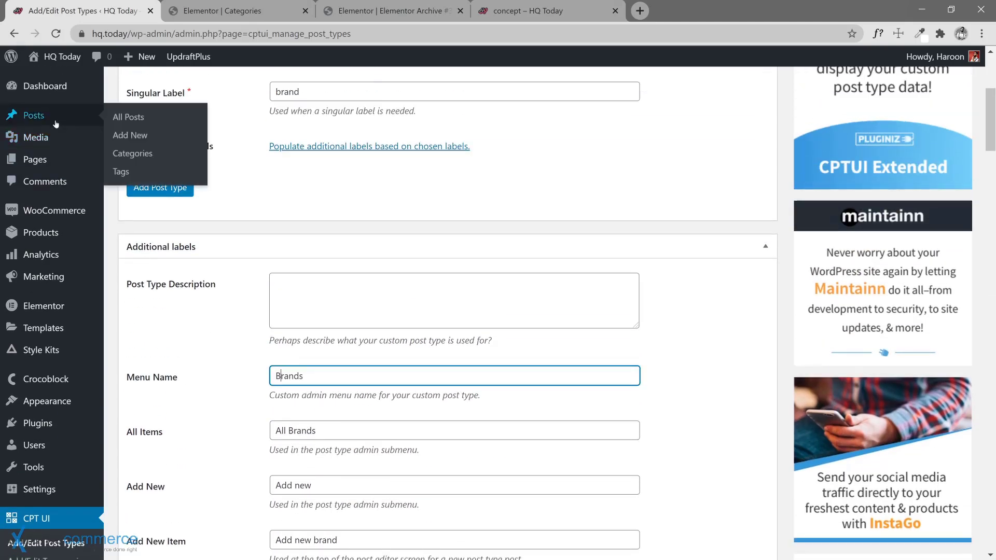
{"action": "scroll", "coordinate": [277, 444], "scroll_direction": "down", "scroll_amount": 10}
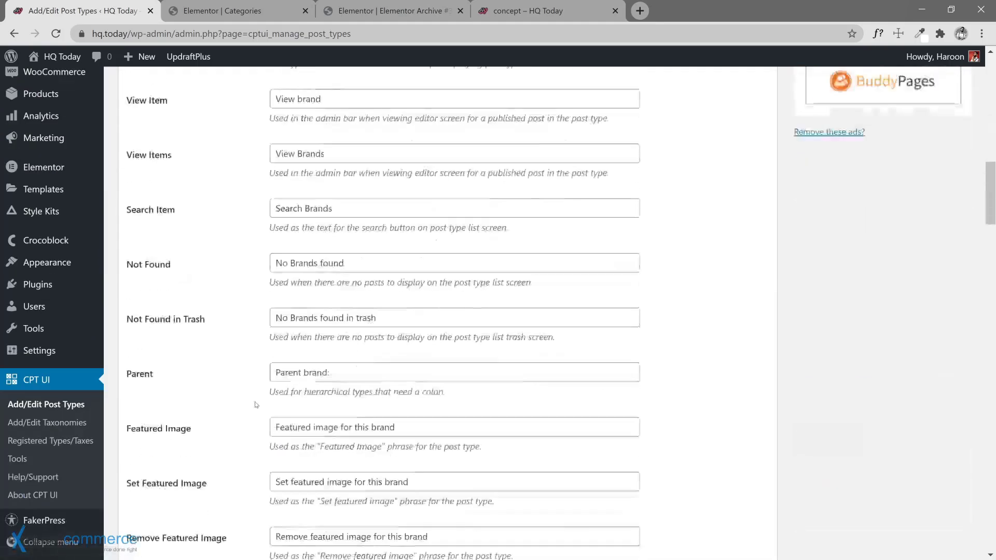
{"action": "scroll", "coordinate": [247, 406], "scroll_direction": "down", "scroll_amount": 15}
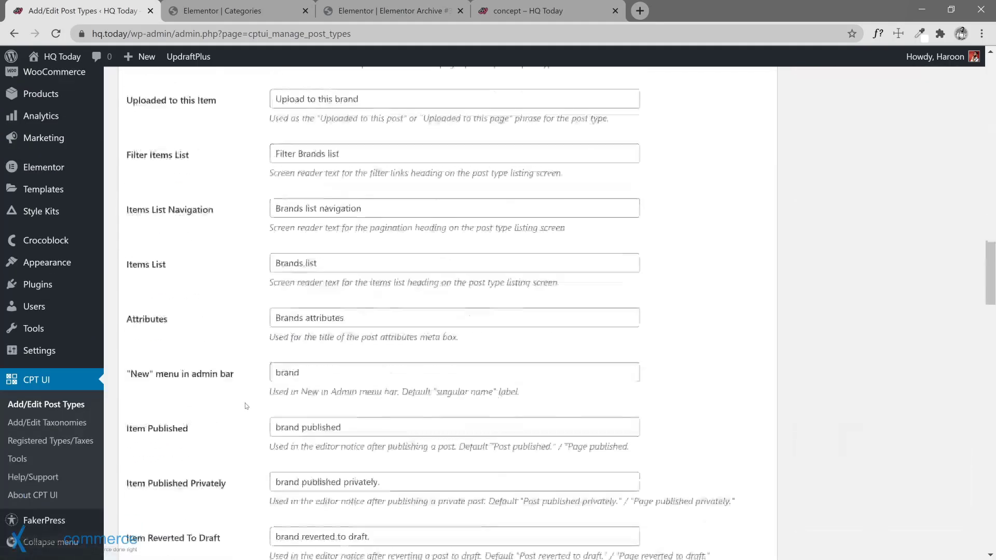
{"action": "scroll", "coordinate": [246, 406], "scroll_direction": "down", "scroll_amount": 2}
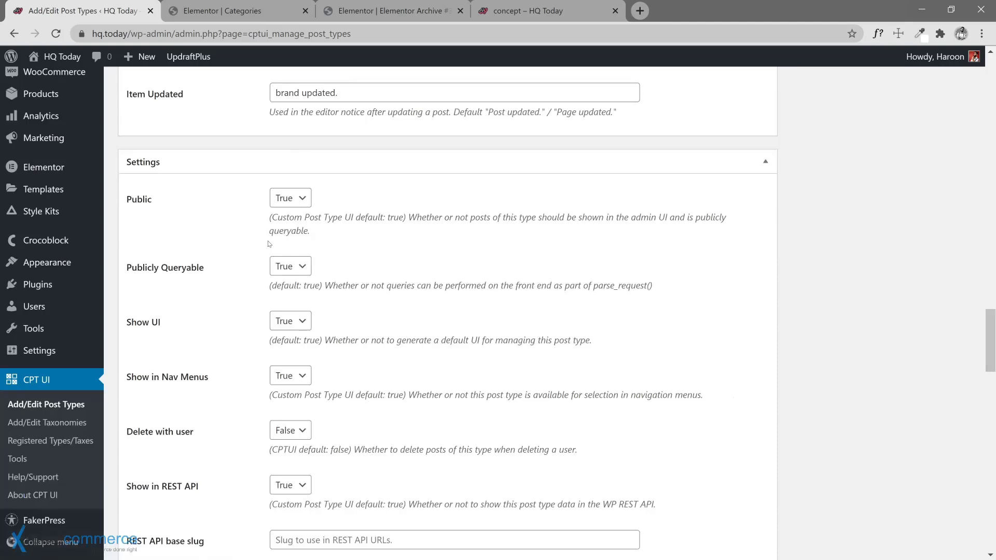
{"action": "scroll", "coordinate": [251, 306], "scroll_direction": "down", "scroll_amount": 2}
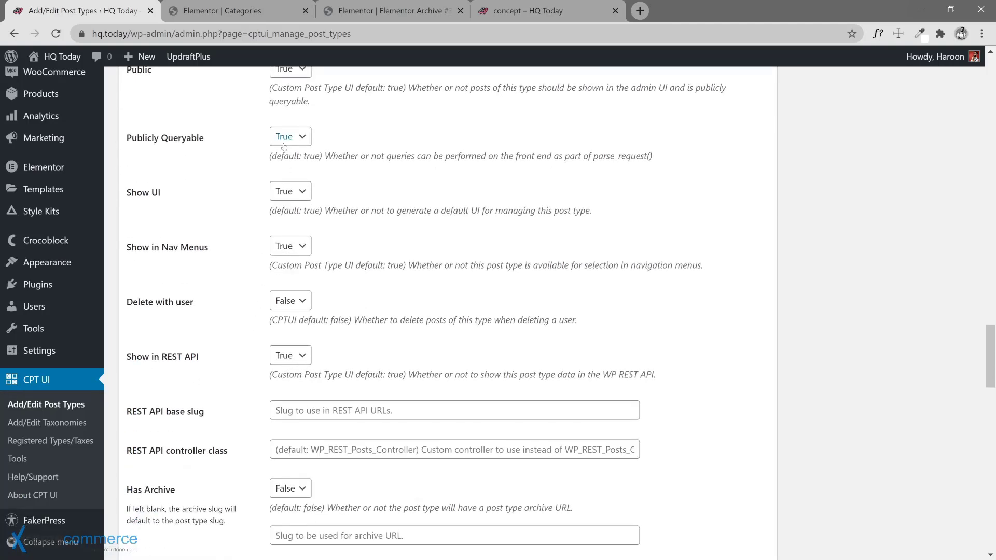
{"action": "scroll", "coordinate": [248, 283], "scroll_direction": "down", "scroll_amount": 1}
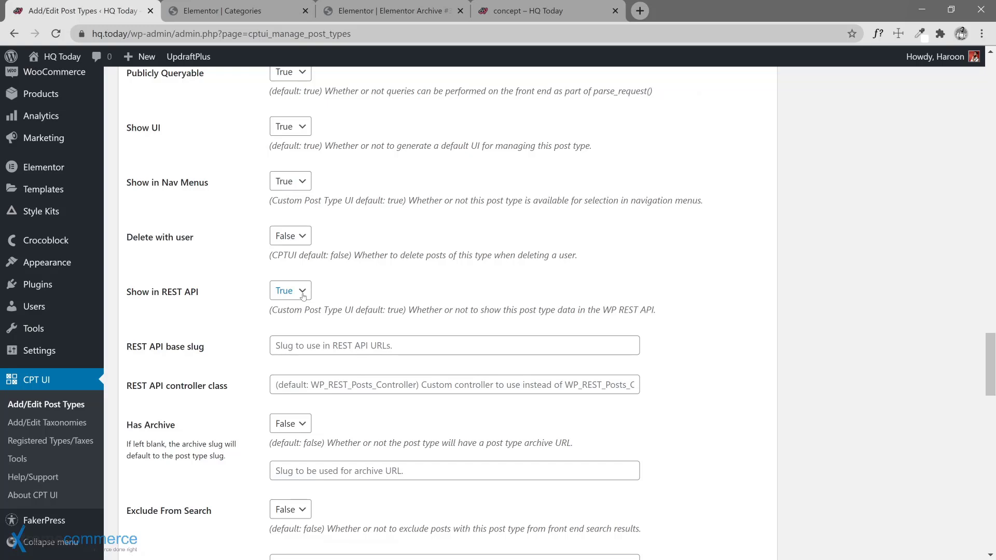
{"action": "scroll", "coordinate": [260, 334], "scroll_direction": "down", "scroll_amount": 3}
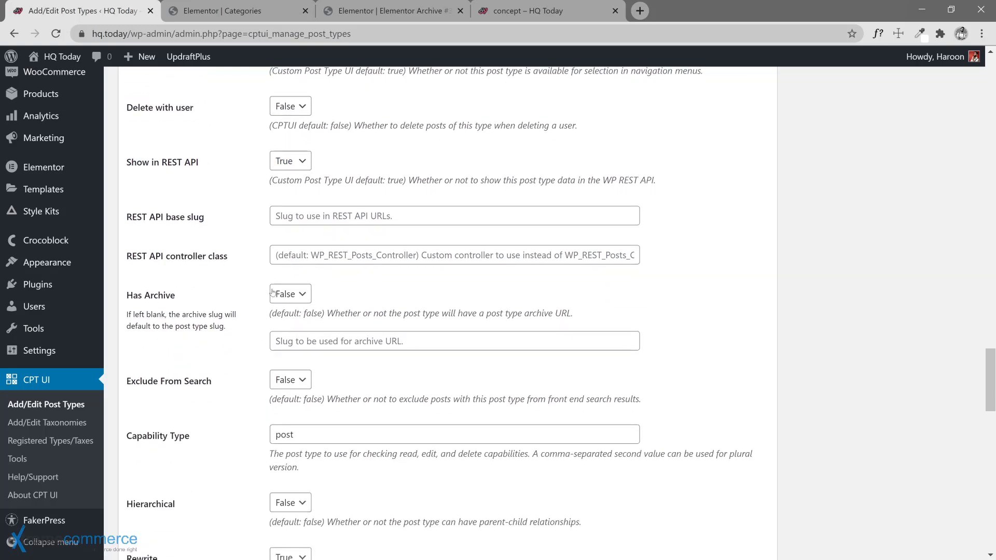
{"action": "scroll", "coordinate": [294, 262], "scroll_direction": "down", "scroll_amount": 1}
{"action": "left_click", "coordinate": [300, 240]}
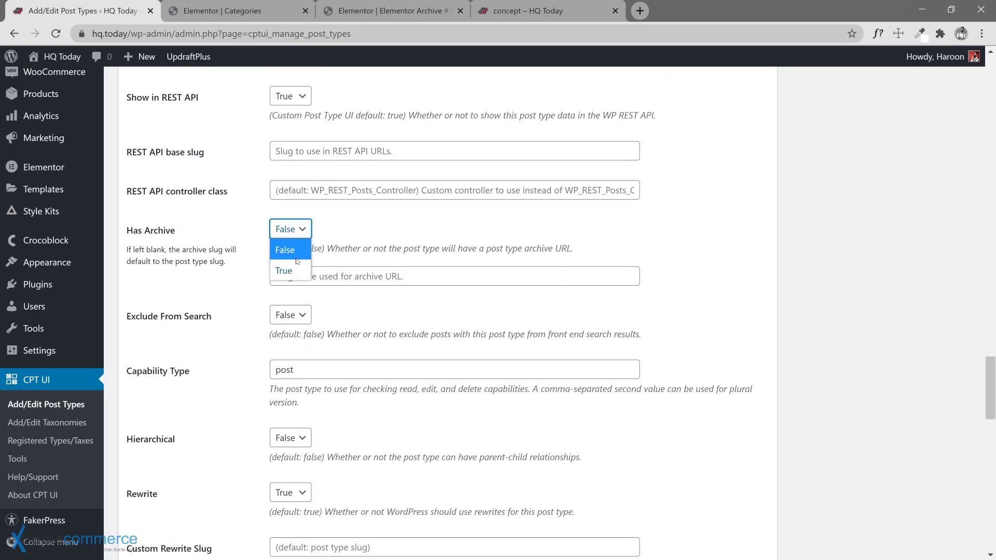
{"action": "left_click", "coordinate": [294, 269]}
Choose False for both the Hierarchical and With Front settings of the post type.
{"action": "scroll", "coordinate": [260, 332], "scroll_direction": "down", "scroll_amount": 1}
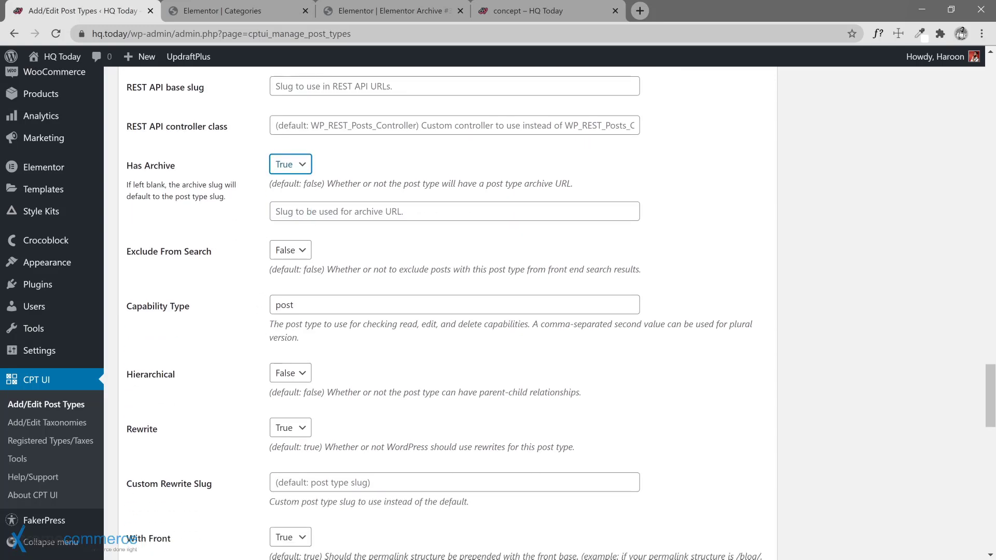
{"action": "scroll", "coordinate": [223, 289], "scroll_direction": "down", "scroll_amount": 2}
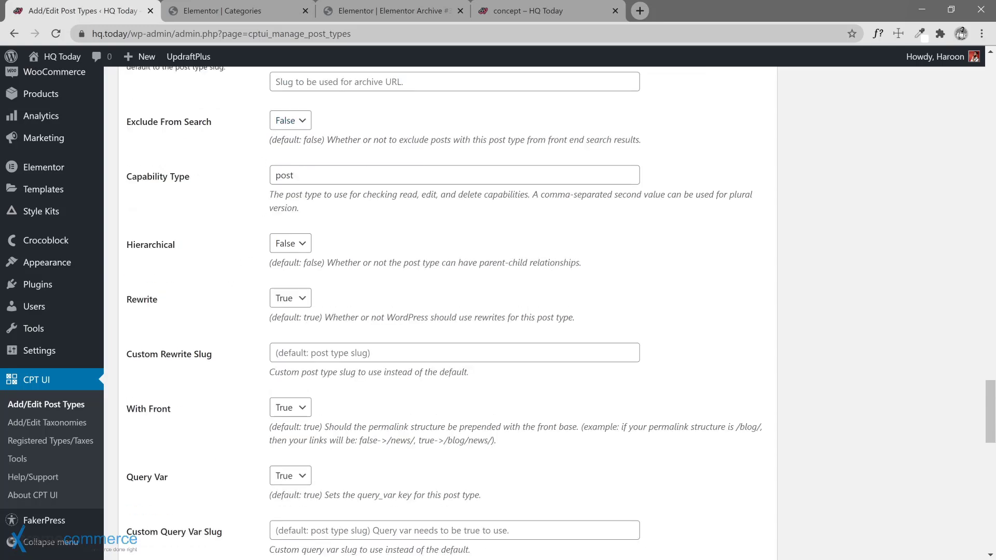
{"action": "left_click", "coordinate": [294, 175]}
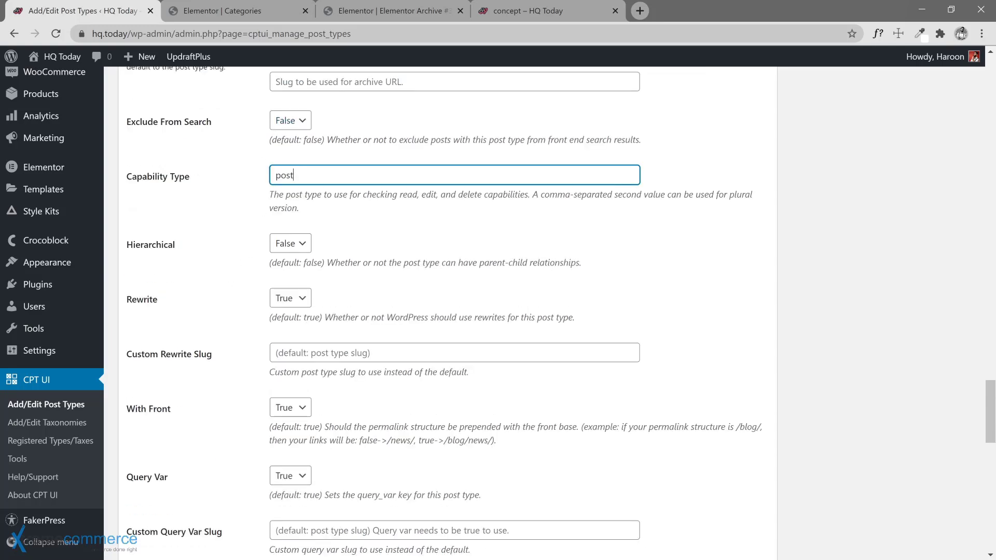
{"action": "left_click", "coordinate": [275, 248]}
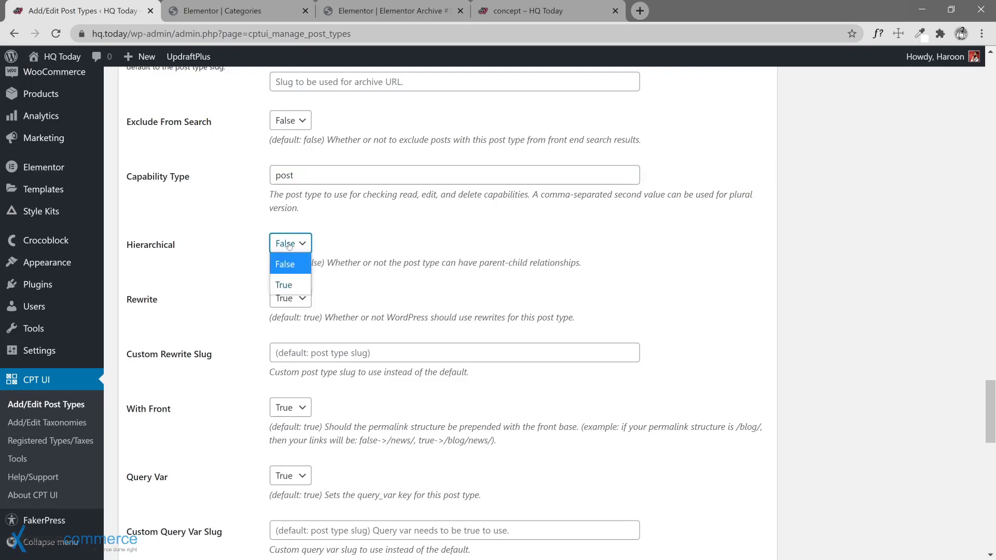
{"action": "left_click", "coordinate": [275, 257]}
{"action": "scroll", "coordinate": [265, 296], "scroll_direction": "down", "scroll_amount": 1}
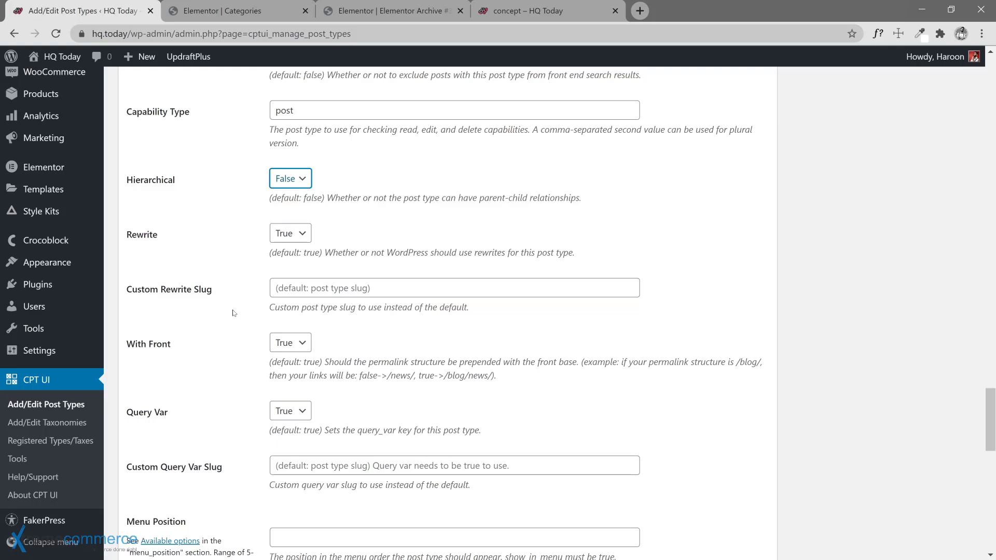
{"action": "scroll", "coordinate": [235, 314], "scroll_direction": "down", "scroll_amount": 2}
{"action": "left_click", "coordinate": [290, 213]}
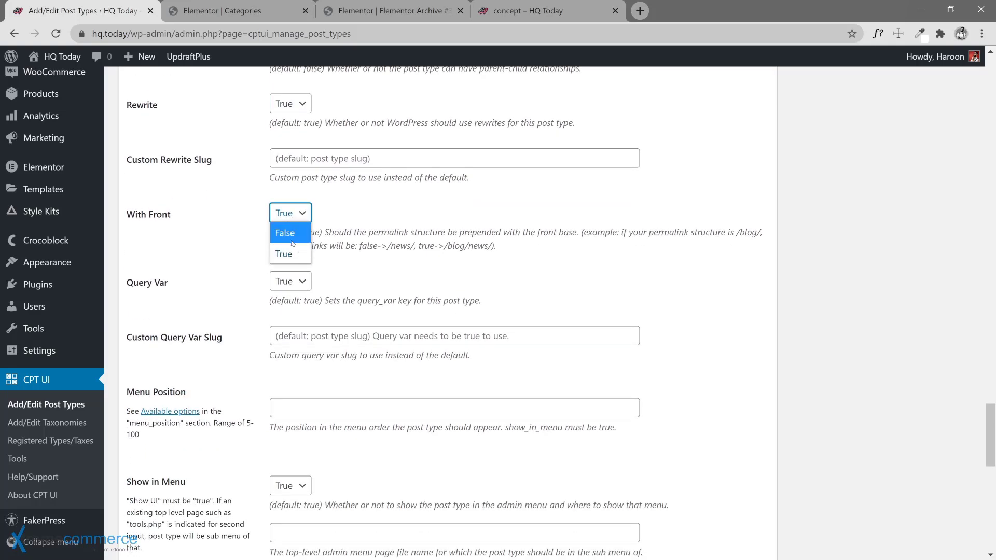
{"action": "left_click", "coordinate": [284, 231]}
Set the post type's Menu Position to 6.
{"action": "scroll", "coordinate": [255, 289], "scroll_direction": "down", "scroll_amount": 1}
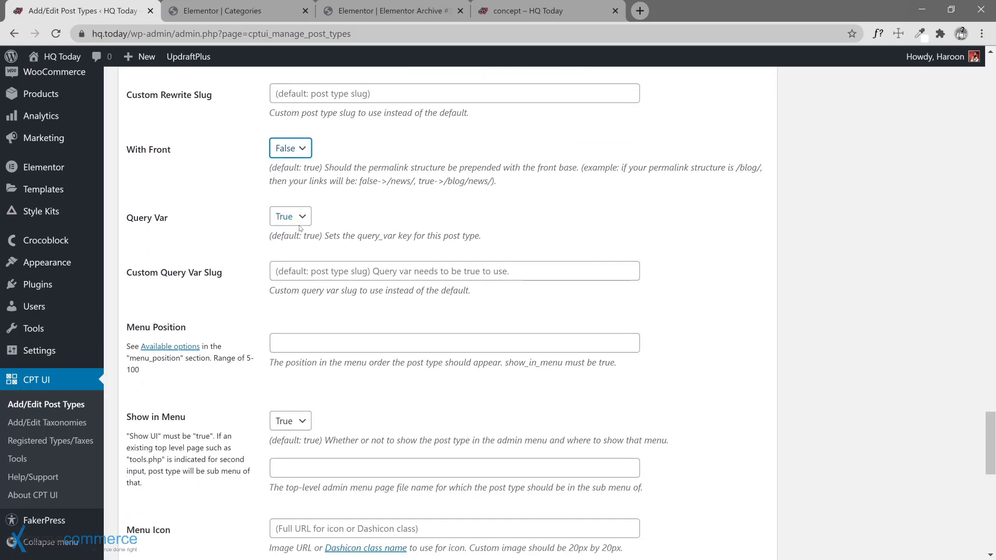
{"action": "scroll", "coordinate": [264, 265], "scroll_direction": "down", "scroll_amount": 2}
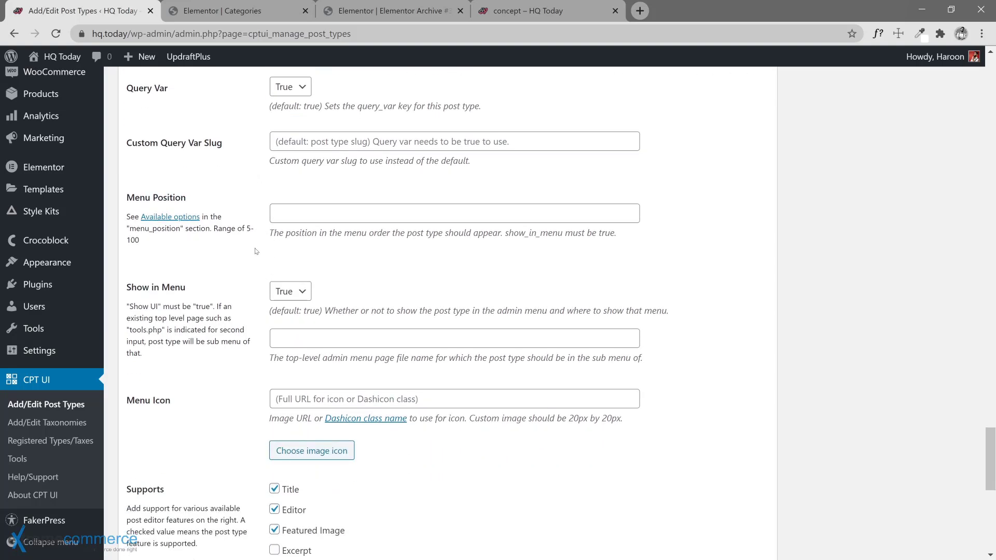
{"action": "left_click", "coordinate": [290, 214]}
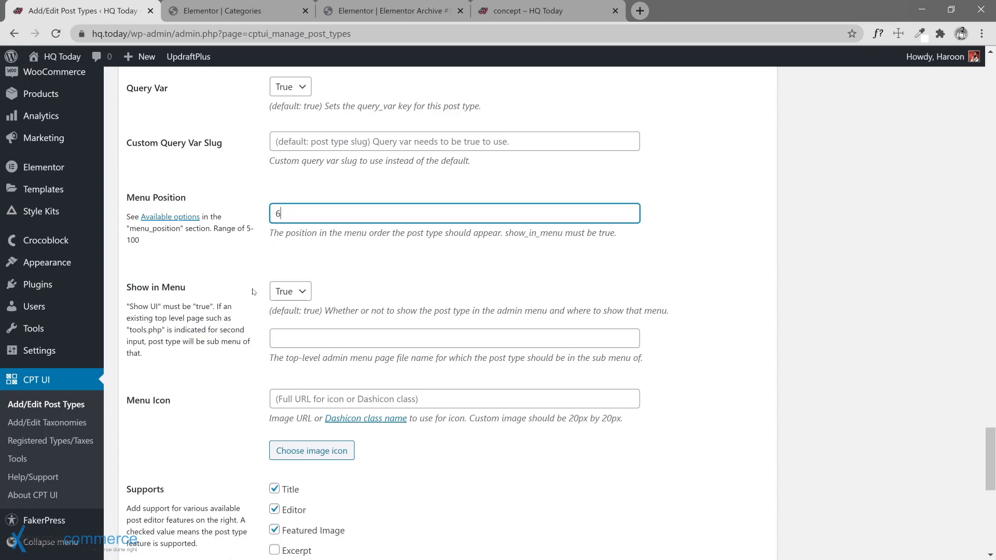
Open the WordPress Developer Resources Dashicons page in a new browser tab to look up a menu icon.
{"action": "scroll", "coordinate": [254, 291], "scroll_direction": "down", "scroll_amount": 1}
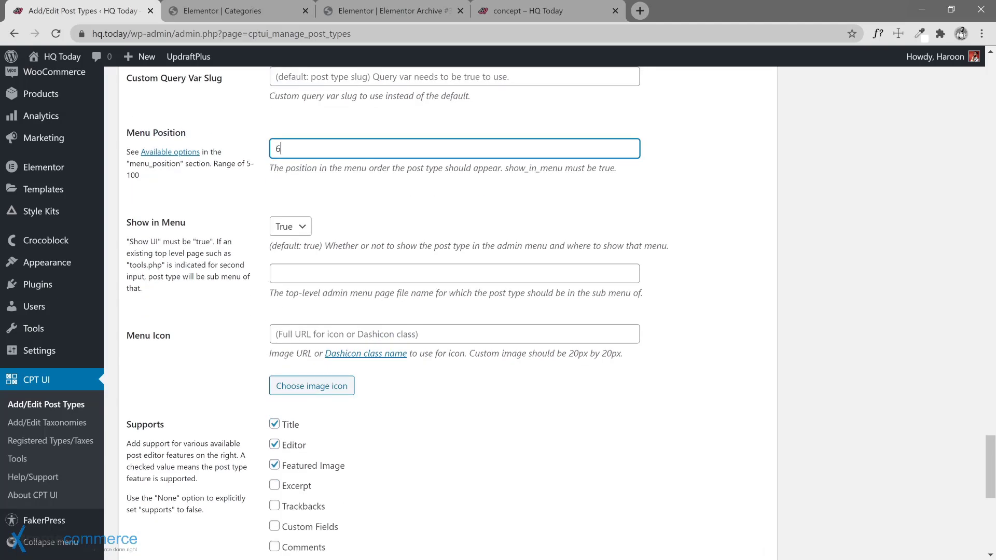
{"action": "scroll", "coordinate": [254, 360], "scroll_direction": "down", "scroll_amount": 2}
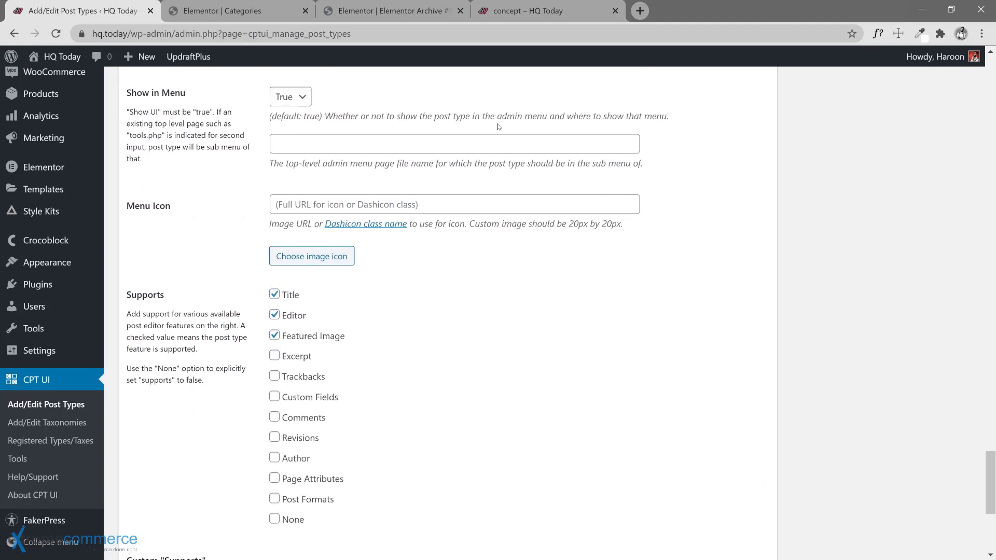
{"action": "left_click", "coordinate": [639, 10]}
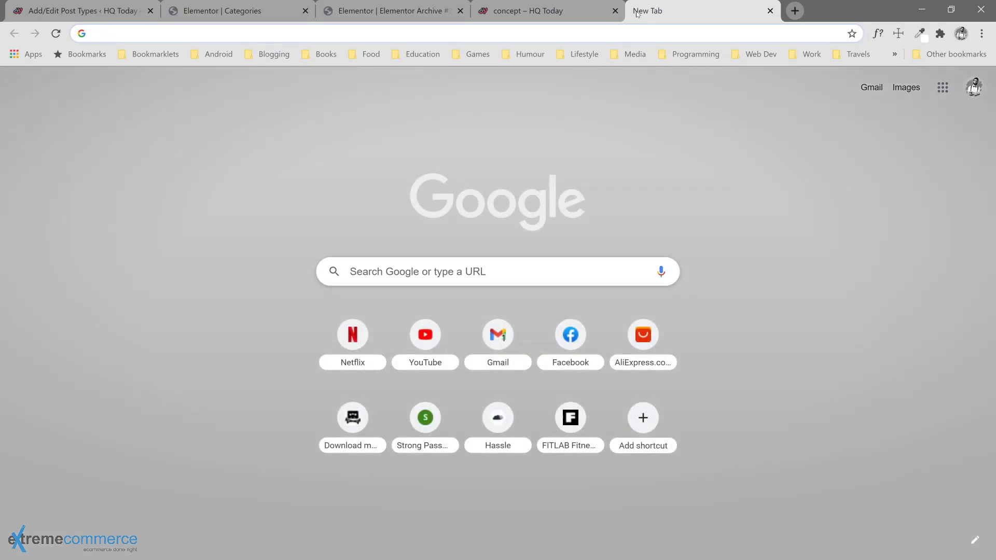
{"action": "type", "text": "dashi"}
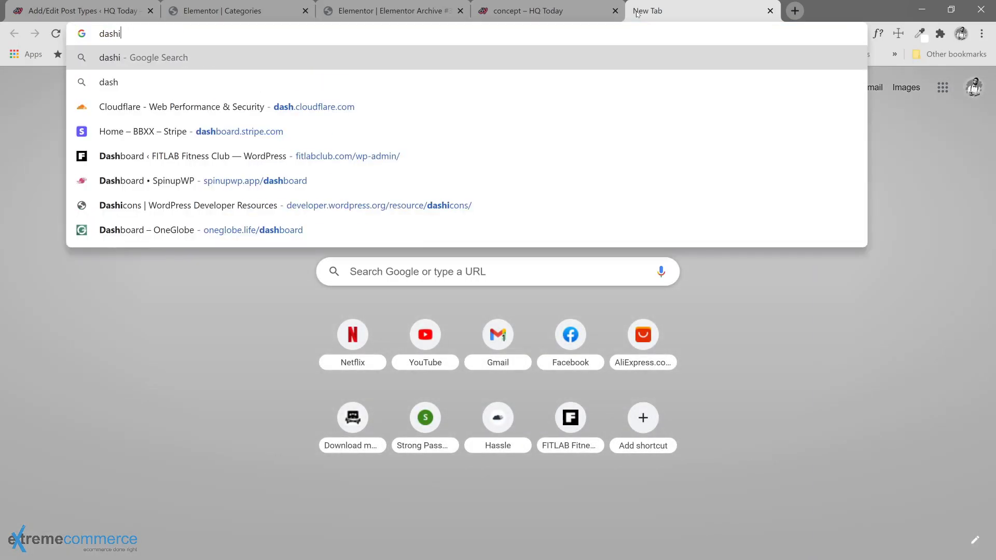
{"action": "type", "text": "cons"}
{"action": "key", "text": "Down"}
{"action": "key", "text": "Down"}
{"action": "key", "text": "Down"}
{"action": "key", "text": "Down"}
{"action": "key", "text": "Down"}
{"action": "key", "text": "Down"}
{"action": "key", "text": "Down"}
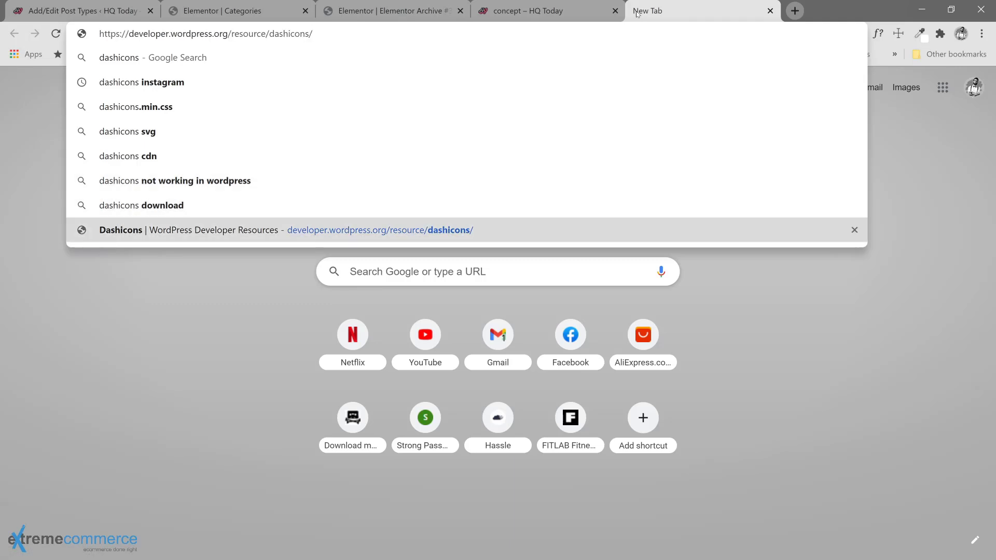
{"action": "key", "text": "Return"}
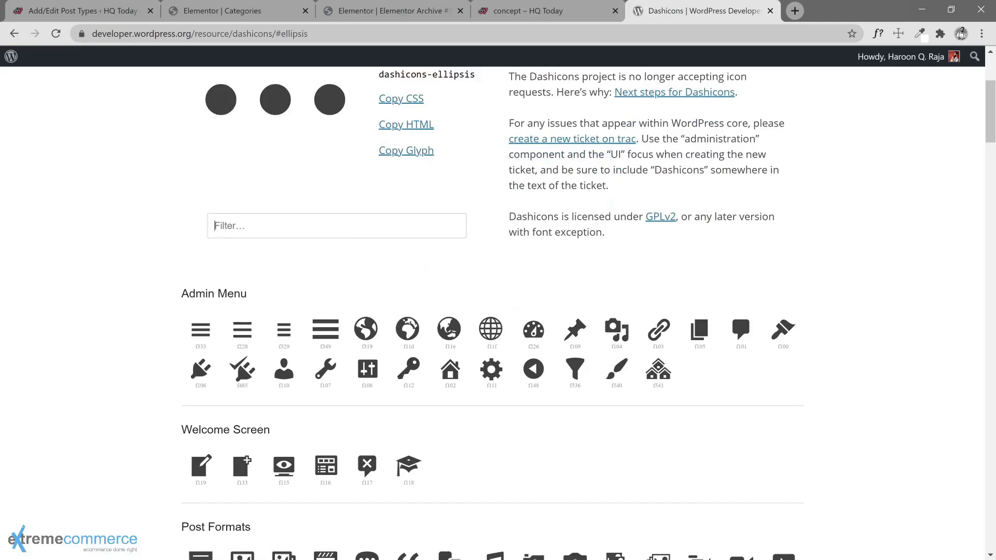
{"action": "type", "text": "brain"}
{"action": "key", "text": "ctrl+a"}
{"action": "key", "text": "BackSpace"}
Choose the building icon from the Misc section of the Dashicons page.
{"action": "scroll", "coordinate": [317, 359], "scroll_direction": "down", "scroll_amount": 20}
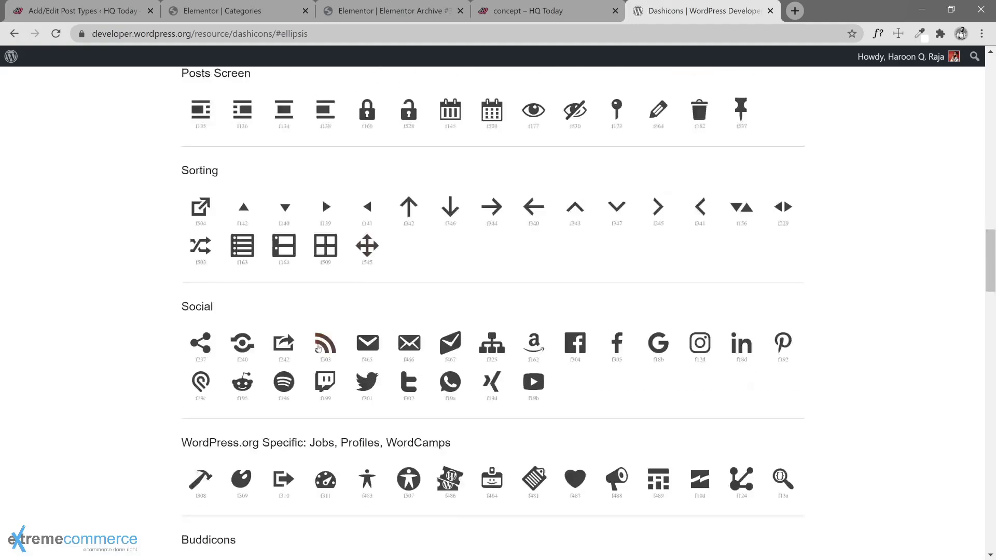
{"action": "scroll", "coordinate": [318, 358], "scroll_direction": "down", "scroll_amount": 11}
{"action": "scroll", "coordinate": [432, 346], "scroll_direction": "up", "scroll_amount": 4}
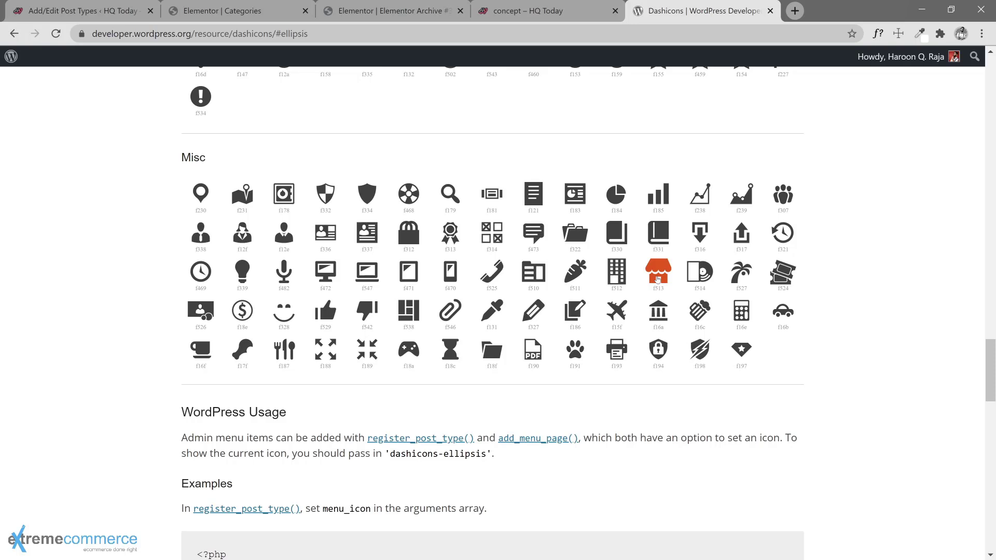
{"action": "scroll", "coordinate": [582, 251], "scroll_direction": "down", "scroll_amount": 1}
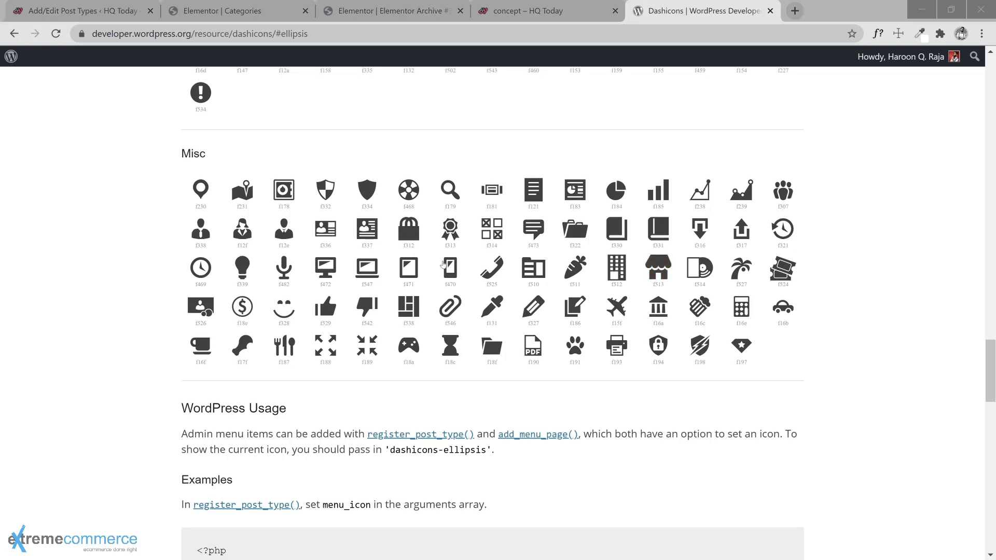
{"action": "left_click", "coordinate": [617, 268]}
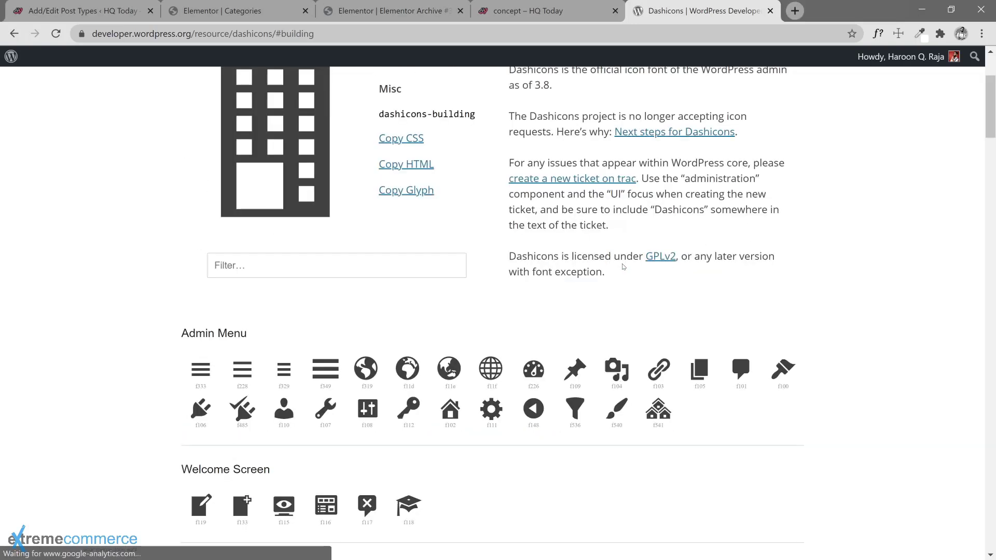
Copy the class name dashicons-building from the selected icon's details.
{"action": "scroll", "coordinate": [427, 215], "scroll_direction": "up", "scroll_amount": 1}
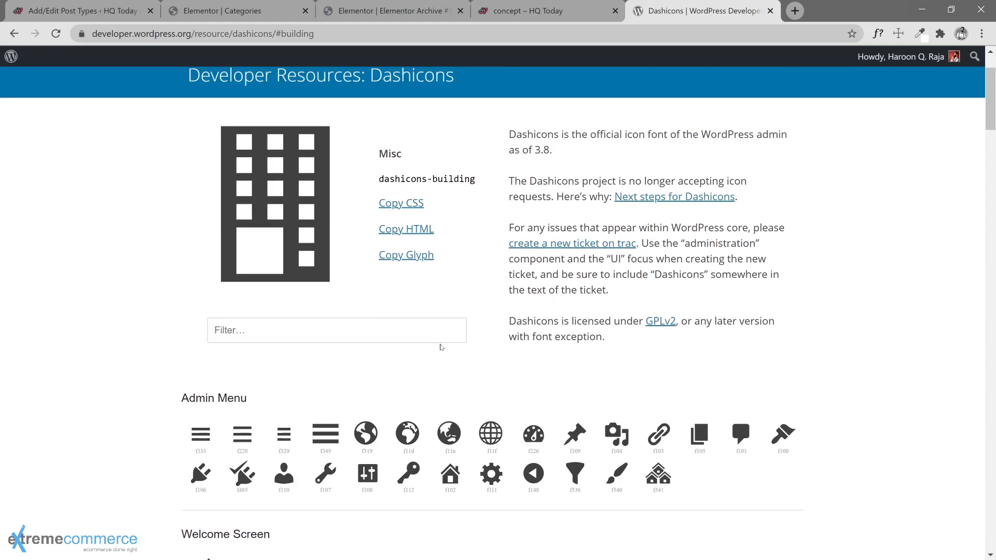
{"action": "scroll", "coordinate": [419, 350], "scroll_direction": "down", "scroll_amount": 1}
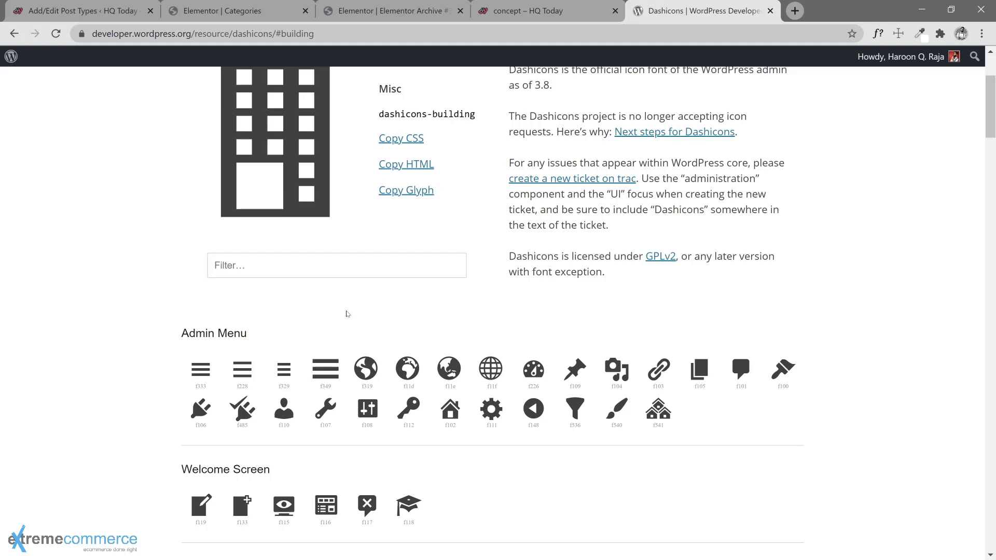
{"action": "scroll", "coordinate": [372, 289], "scroll_direction": "up", "scroll_amount": 2}
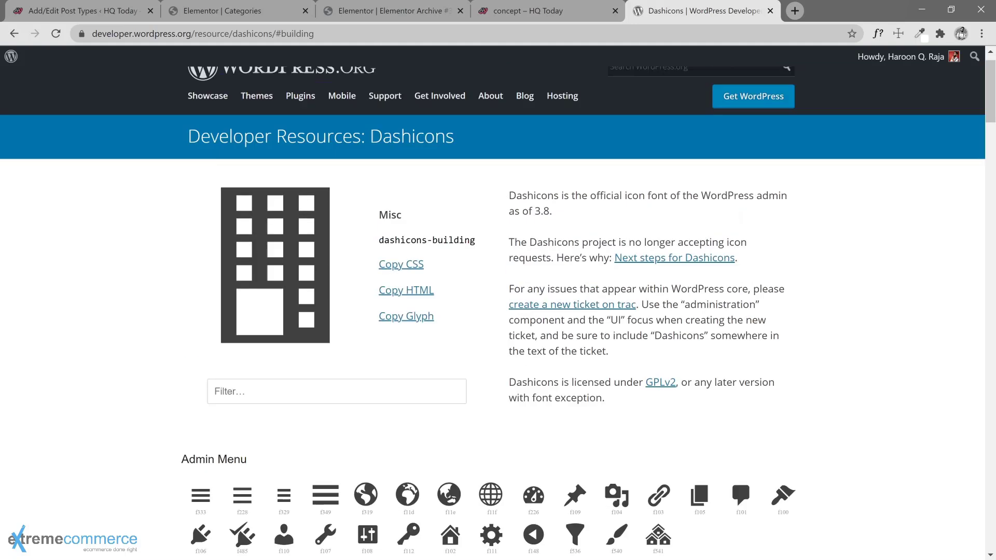
{"action": "left_click_drag", "start_coordinate": [378, 243], "coordinate": [476, 247]}
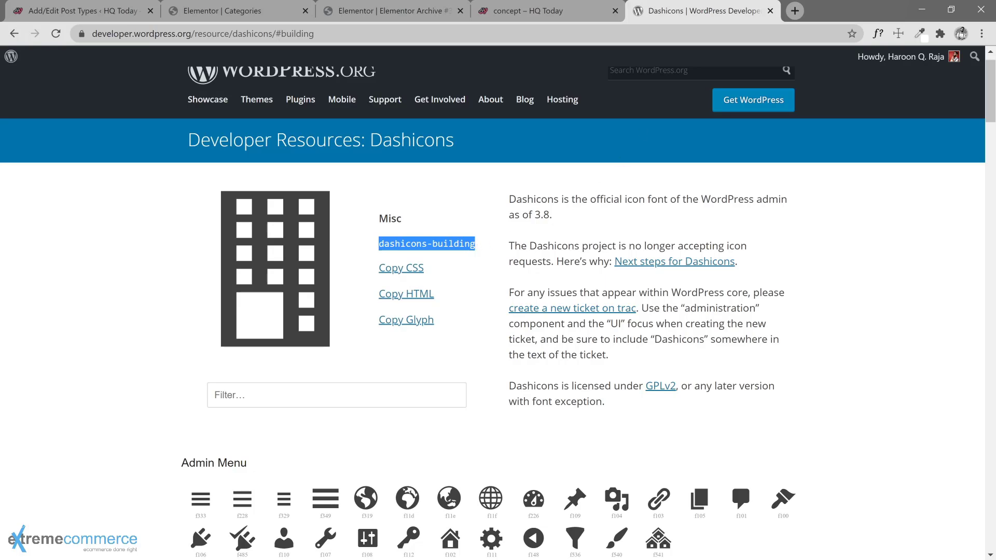
Return to the Add/Edit Post Types page and set the post type's Menu Icon to dashicons-building.
{"action": "left_click", "coordinate": [561, 15]}
{"action": "left_click", "coordinate": [340, 21]}
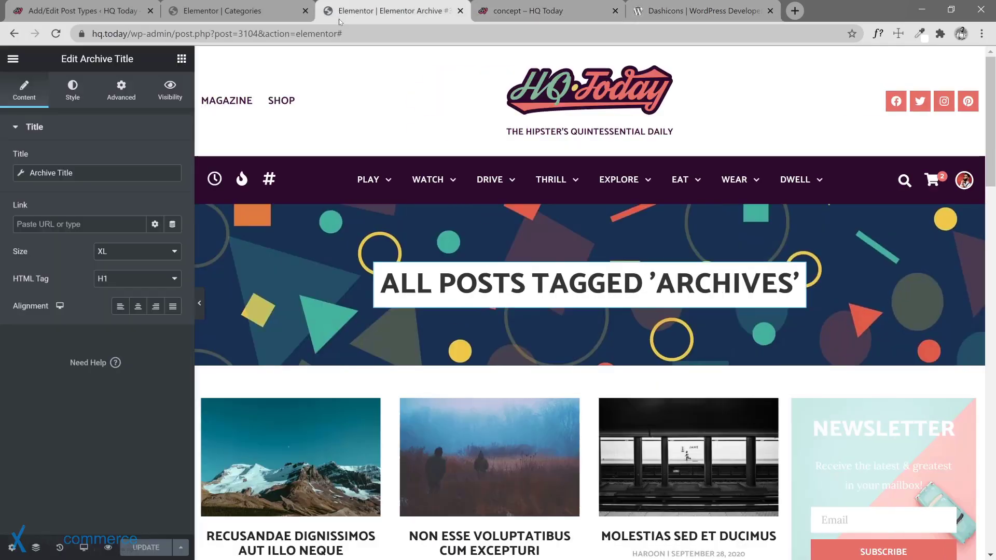
{"action": "left_click", "coordinate": [265, 15]}
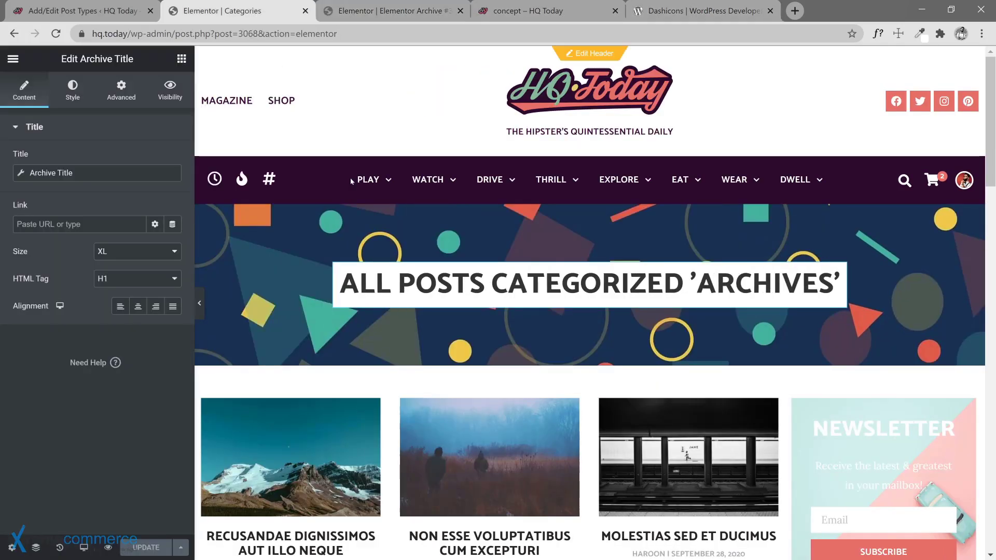
{"action": "left_click", "coordinate": [96, 16]}
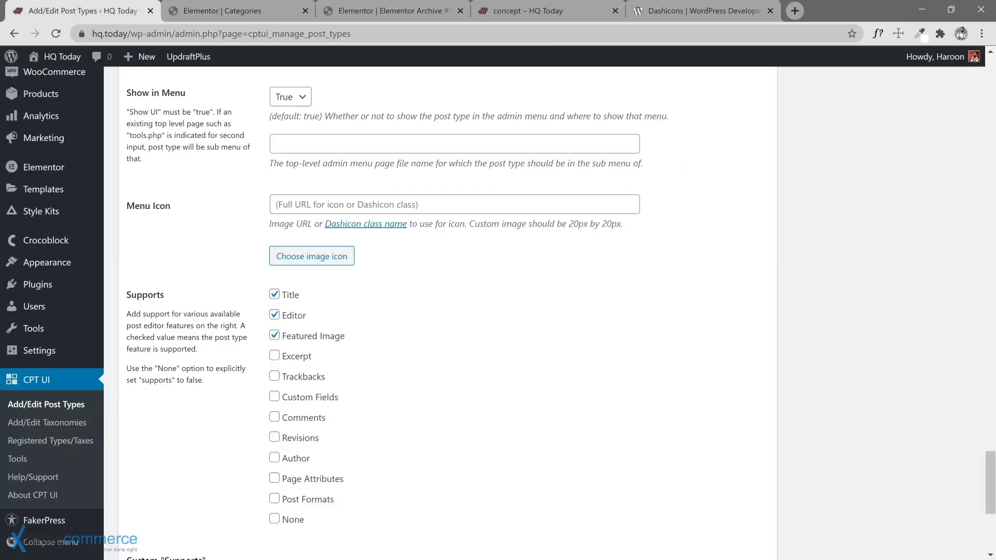
{"action": "left_click", "coordinate": [454, 204]}
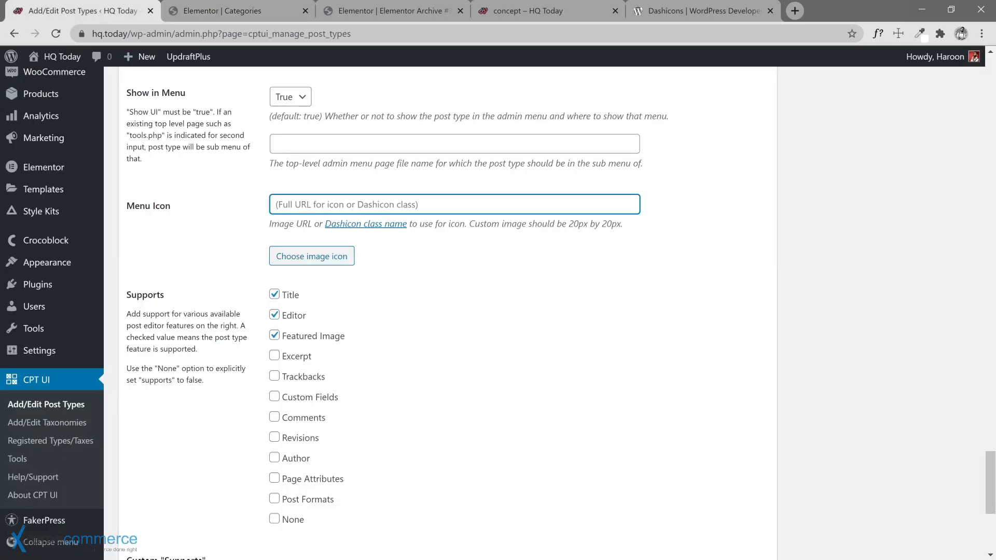
{"action": "type", "text": "dashicons-building"}
Enable the Tags (WP Core) taxonomy for the Brands post type and add the post type.
{"action": "scroll", "coordinate": [374, 317], "scroll_direction": "down", "scroll_amount": 5}
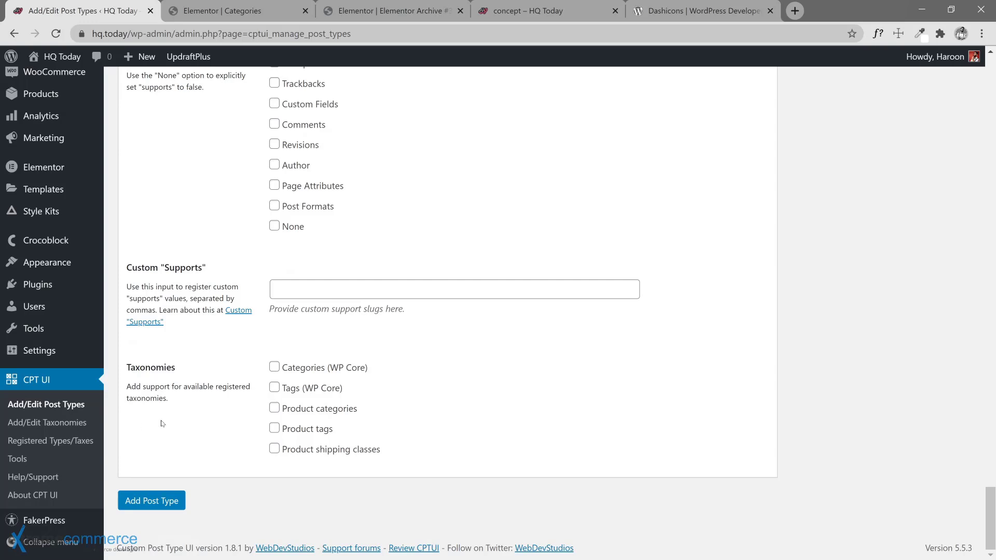
{"action": "left_click", "coordinate": [275, 387]}
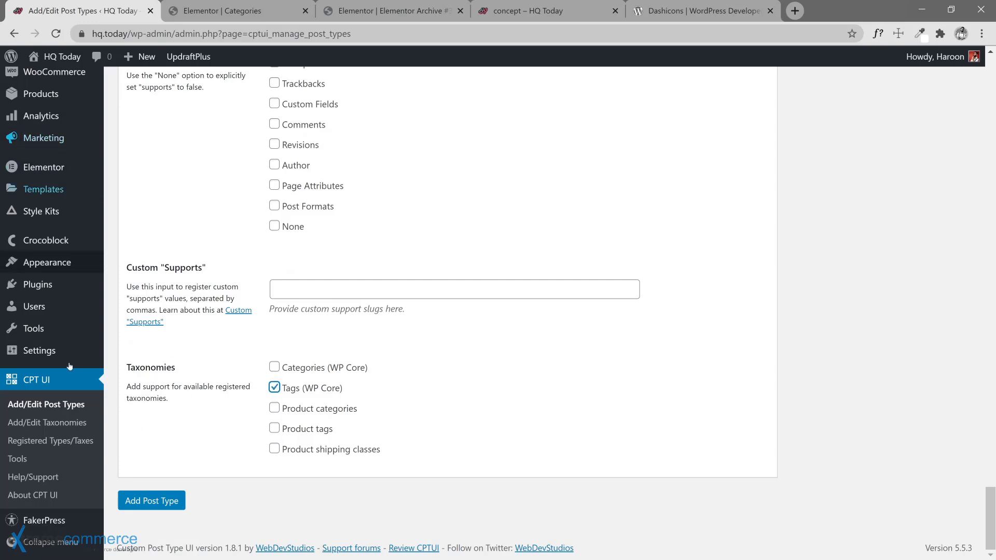
{"action": "left_click", "coordinate": [151, 505]}
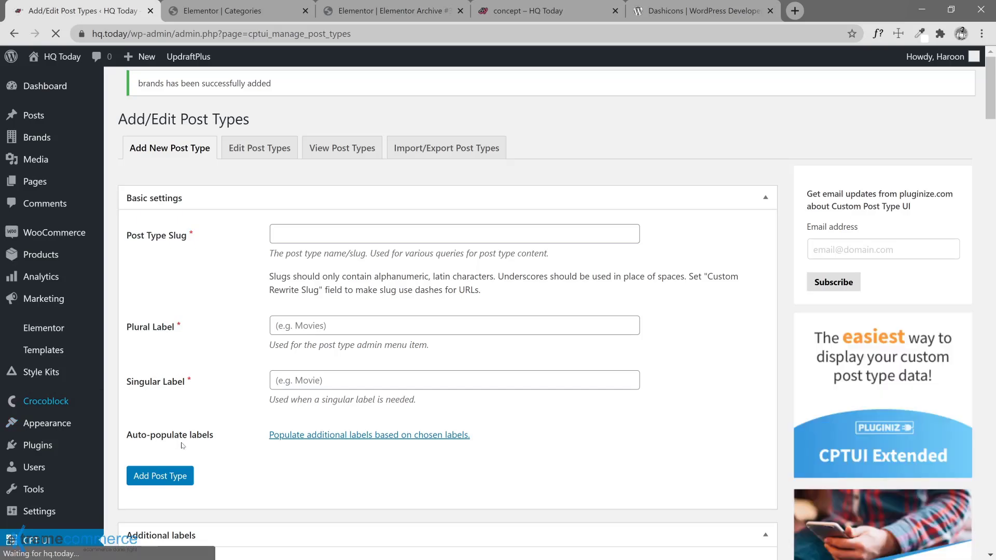
Open the Add/Edit Taxonomies page of CPT UI.
{"action": "scroll", "coordinate": [235, 410], "scroll_direction": "down", "scroll_amount": 10}
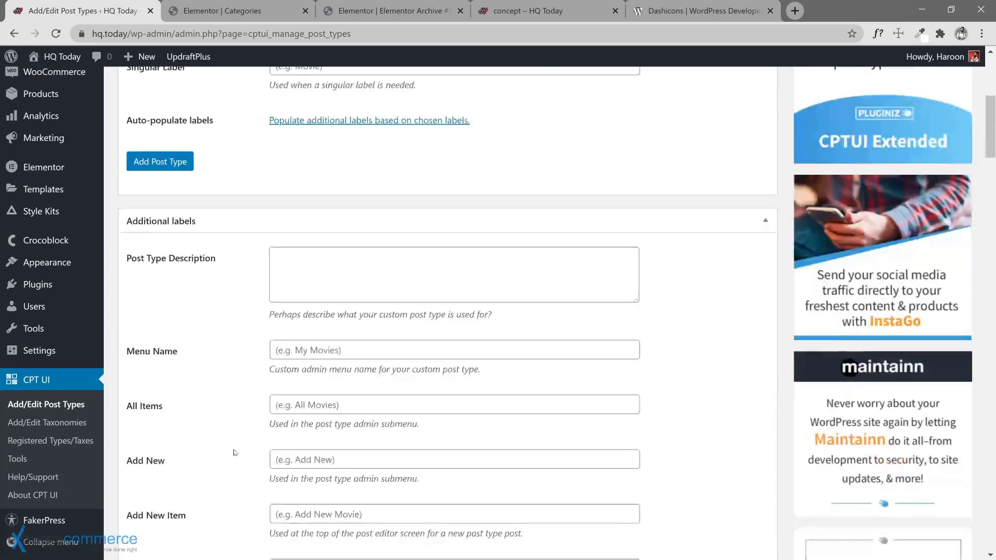
{"action": "scroll", "coordinate": [235, 453], "scroll_direction": "down", "scroll_amount": 13}
{"action": "scroll", "coordinate": [201, 397], "scroll_direction": "up", "scroll_amount": 12}
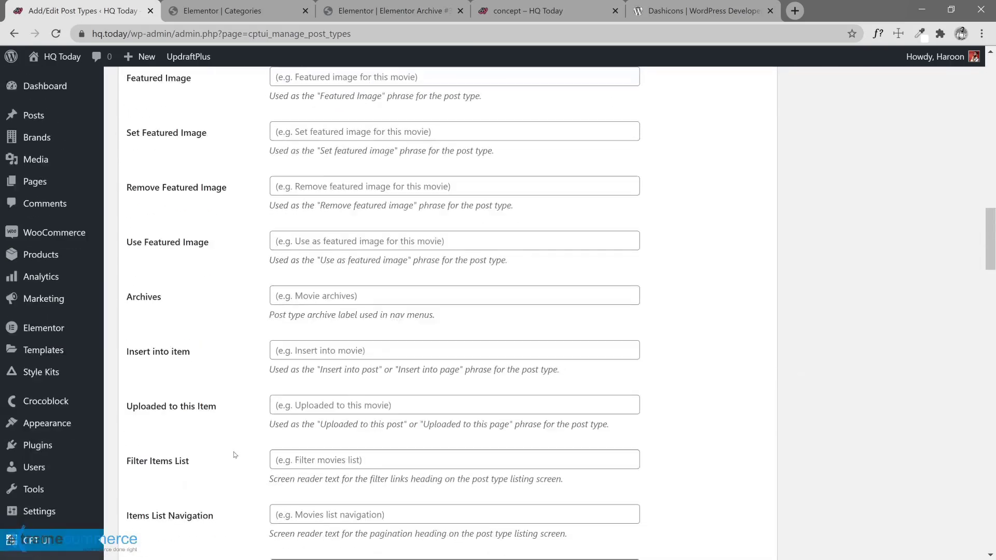
{"action": "mouse_move", "coordinate": [37, 145]}
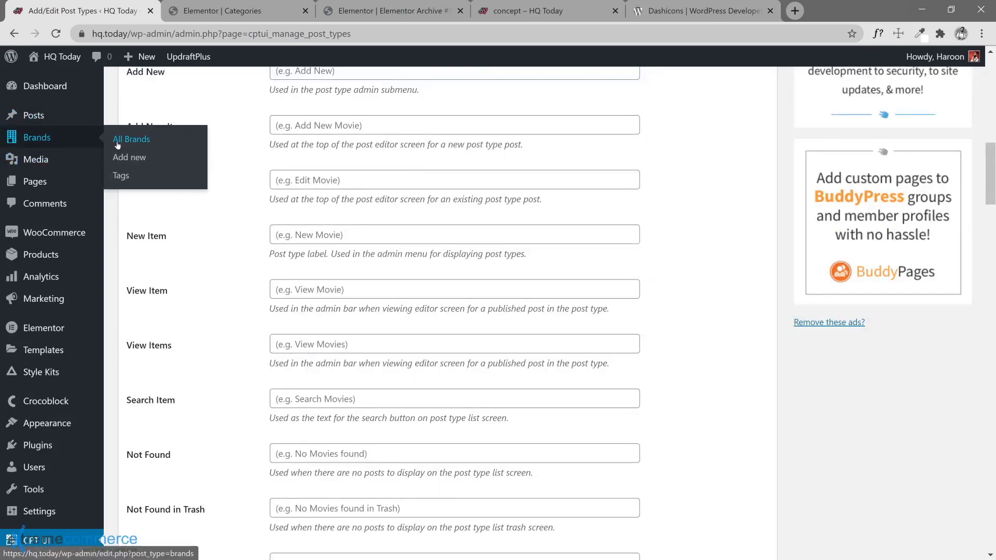
{"action": "scroll", "coordinate": [121, 175], "scroll_direction": "down", "scroll_amount": 10}
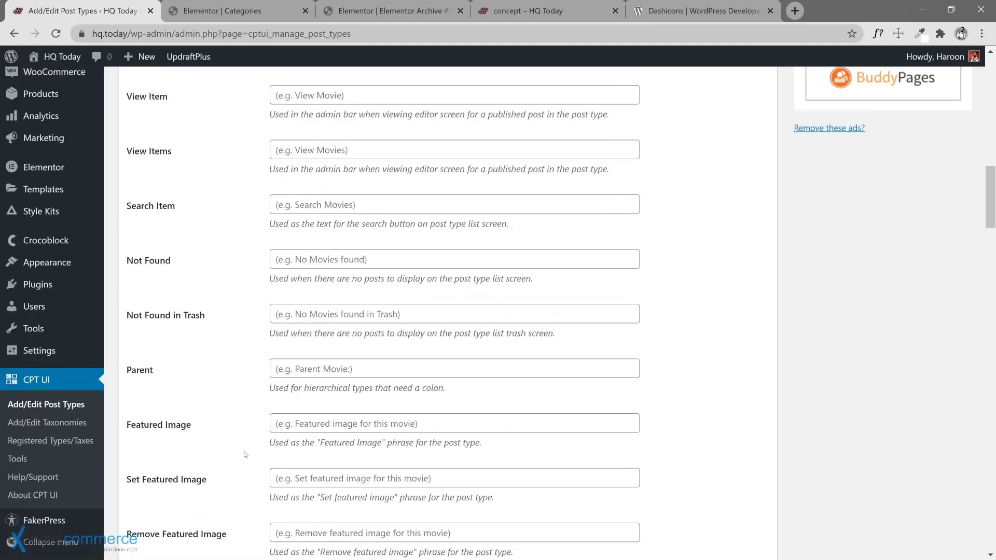
{"action": "left_click", "coordinate": [79, 423]}
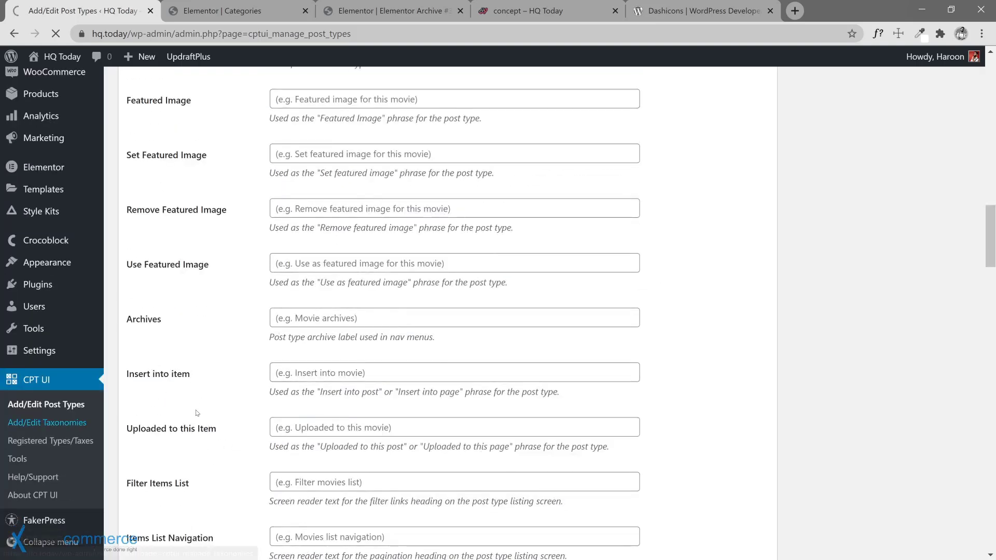
{"action": "scroll", "coordinate": [198, 415], "scroll_direction": "up", "scroll_amount": 15}
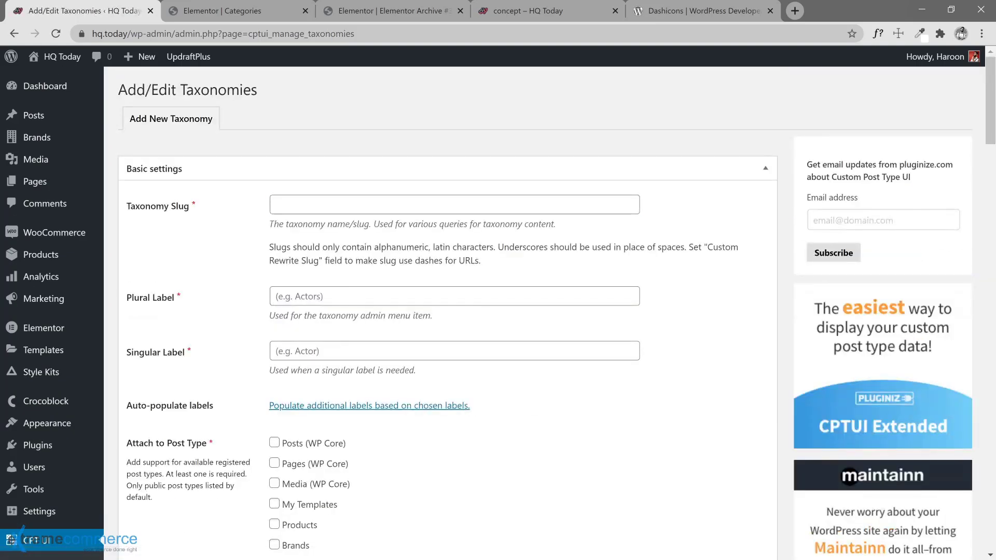
Enter brand_category as the slug of the new taxonomy.
{"action": "left_click", "coordinate": [454, 205]}
{"action": "type", "text": "brand_cate"}
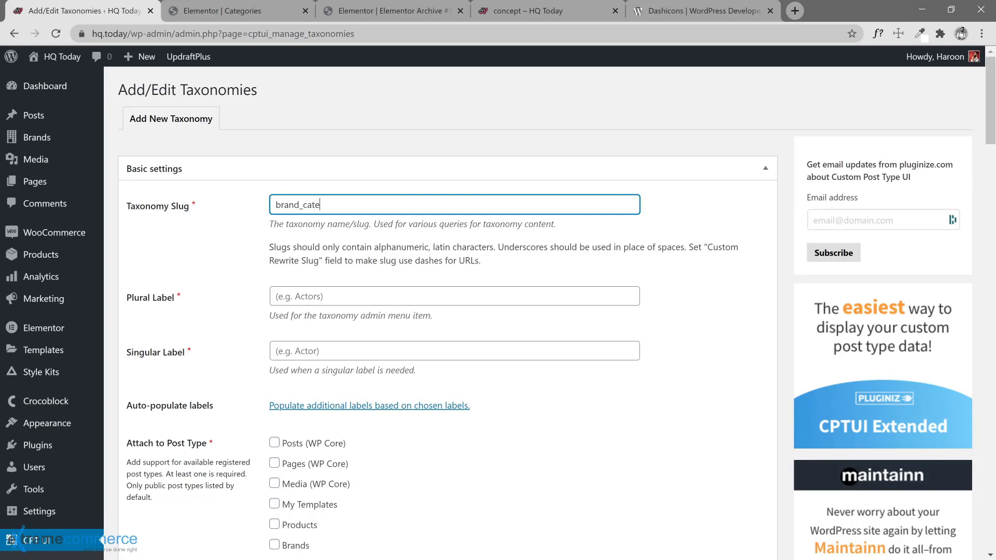
{"action": "type", "text": "gory"}
{"action": "key", "text": "Tab"}
Set the taxonomy's Plural Label to Brand Categories and its Singular Label to Brand Category.
{"action": "type", "text": "B"}
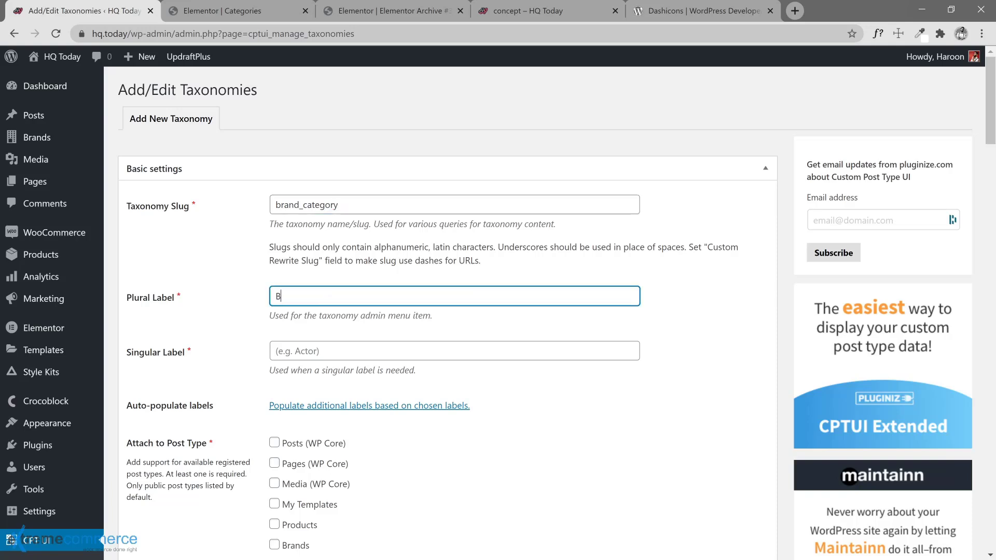
{"action": "type", "text": "rand Categories"}
{"action": "key", "text": "Tab"}
{"action": "type", "text": "Brand Ca"}
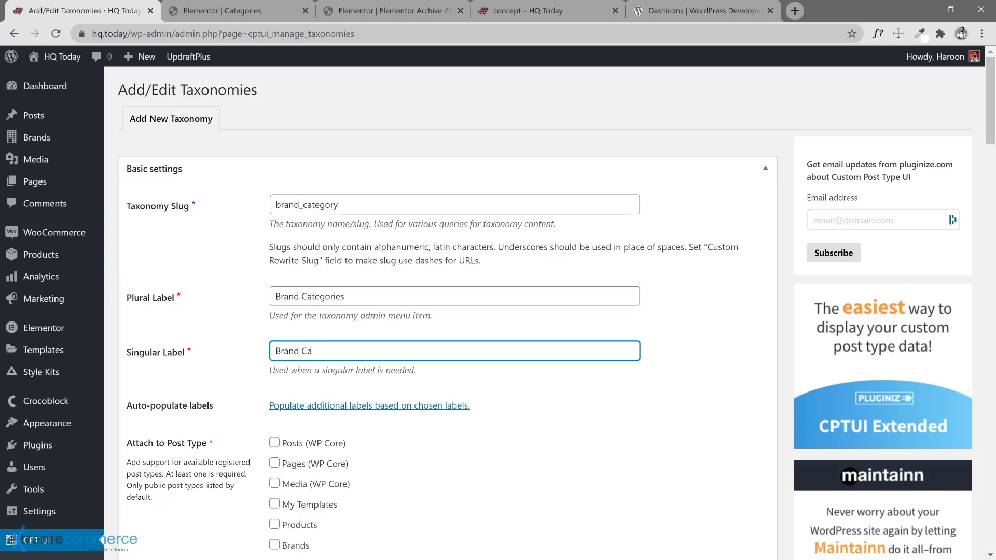
{"action": "type", "text": "tegory"}
Auto-populate the taxonomy's additional labels from the chosen labels and review them.
{"action": "left_click", "coordinate": [369, 404]}
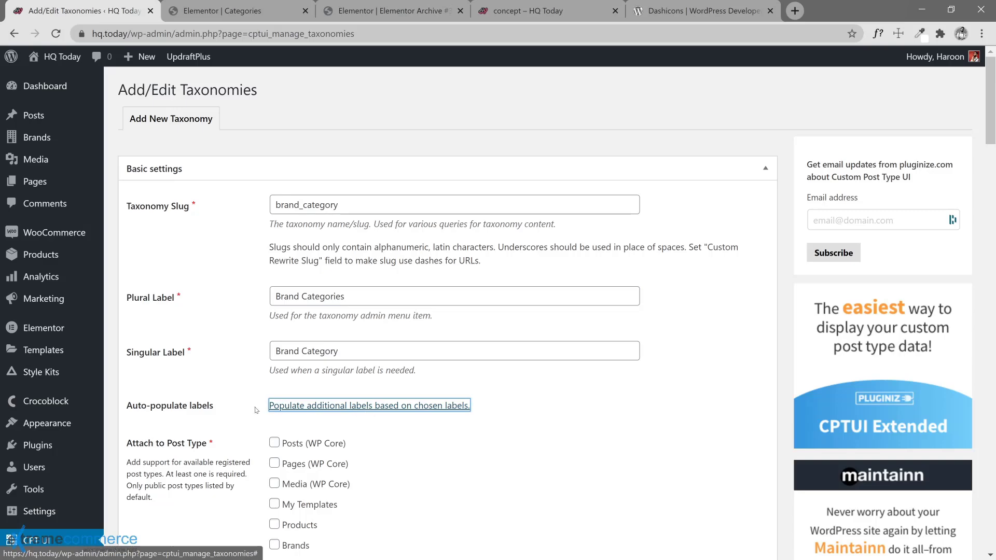
{"action": "scroll", "coordinate": [256, 409], "scroll_direction": "down", "scroll_amount": 5}
{"action": "scroll", "coordinate": [256, 410], "scroll_direction": "down", "scroll_amount": 5}
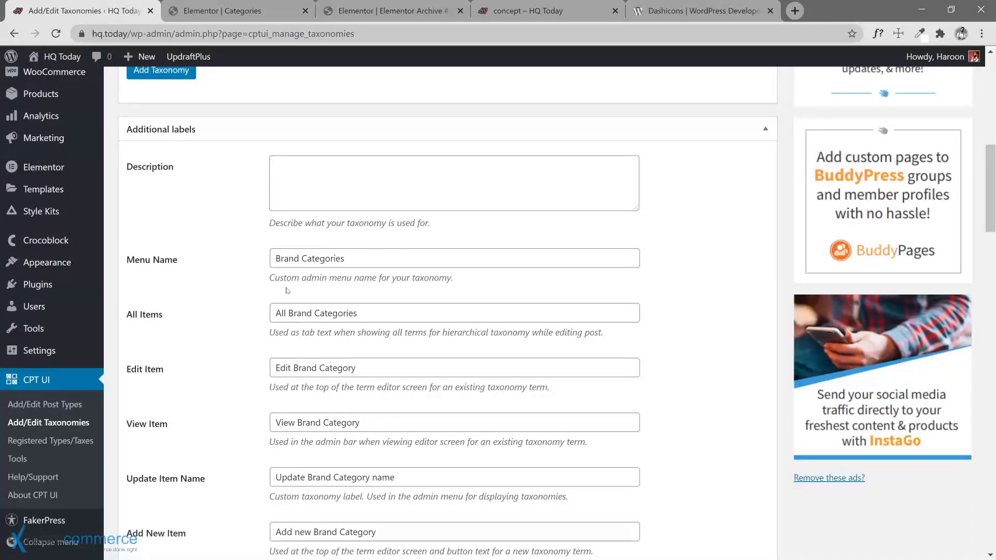
{"action": "scroll", "coordinate": [281, 319], "scroll_direction": "down", "scroll_amount": 7}
{"action": "scroll", "coordinate": [278, 319], "scroll_direction": "down", "scroll_amount": 18}
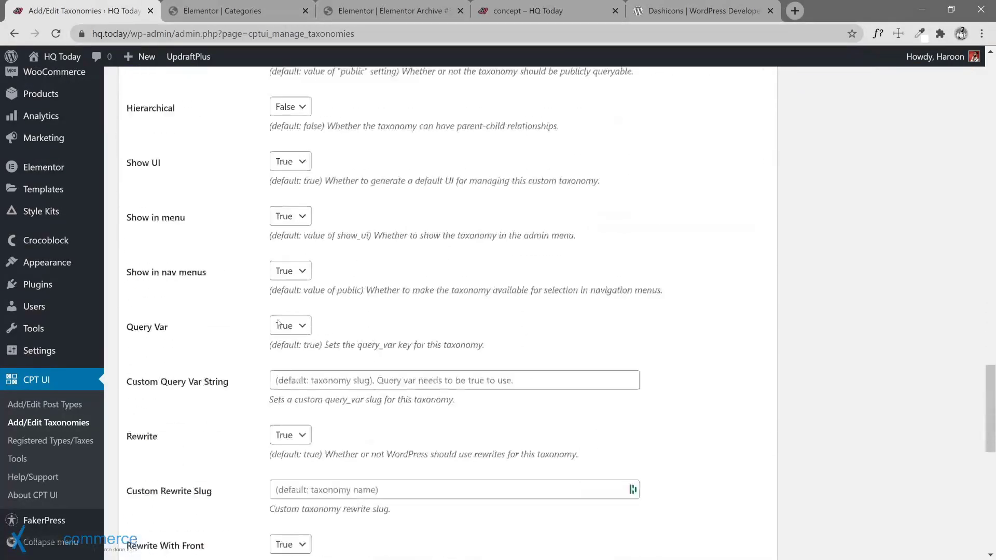
Shorten the taxonomy slug to brand_cat.
{"action": "scroll", "coordinate": [278, 318], "scroll_direction": "up", "scroll_amount": 3}
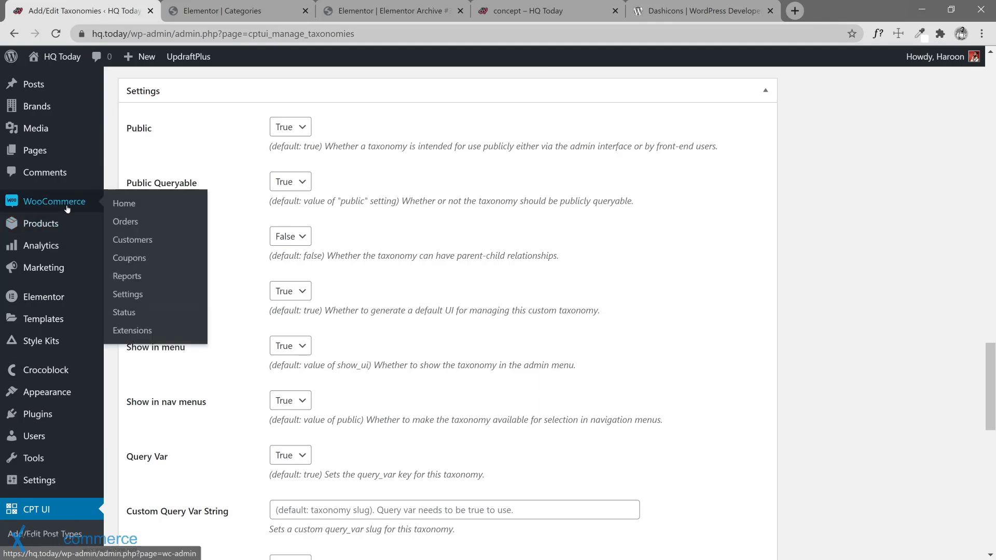
{"action": "mouse_move", "coordinate": [79, 229]}
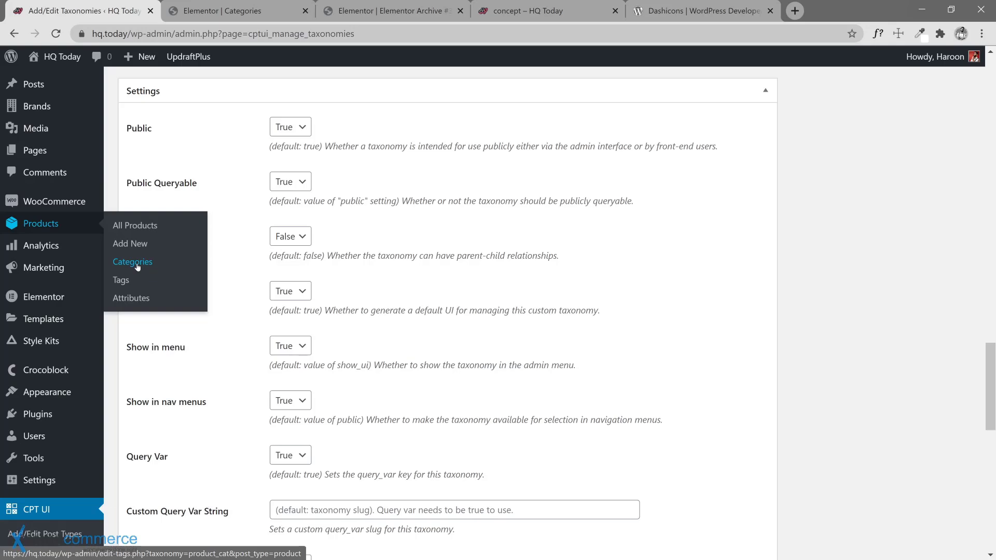
{"action": "scroll", "coordinate": [297, 269], "scroll_direction": "up", "scroll_amount": 20}
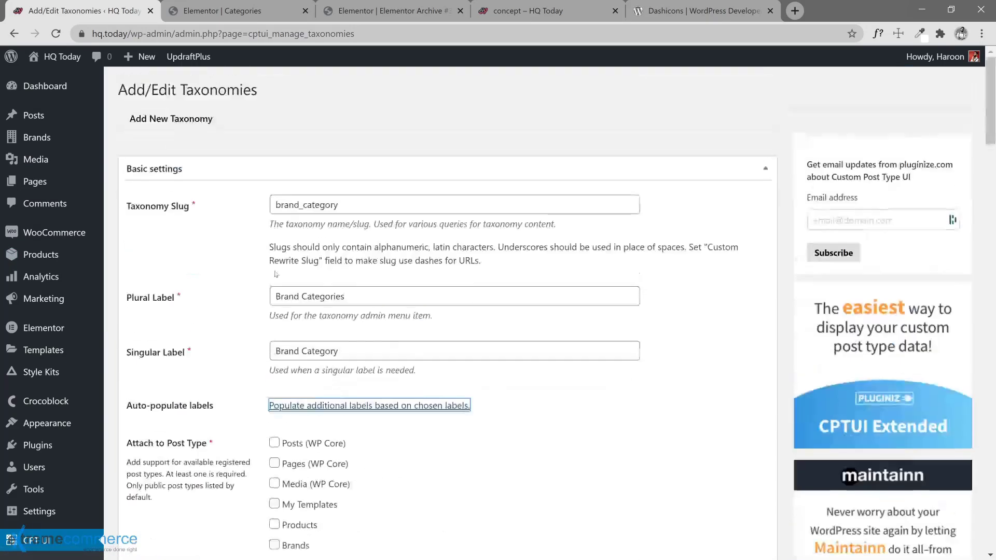
{"action": "left_click_drag", "start_coordinate": [315, 204], "coordinate": [333, 205]}
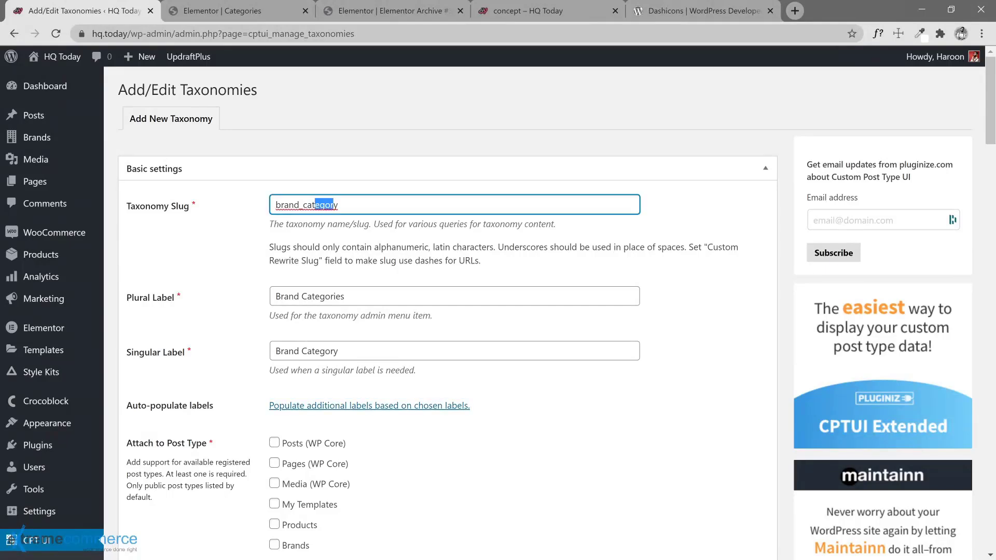
{"action": "key", "text": "BackSpace"}
{"action": "left_click", "coordinate": [232, 262]}
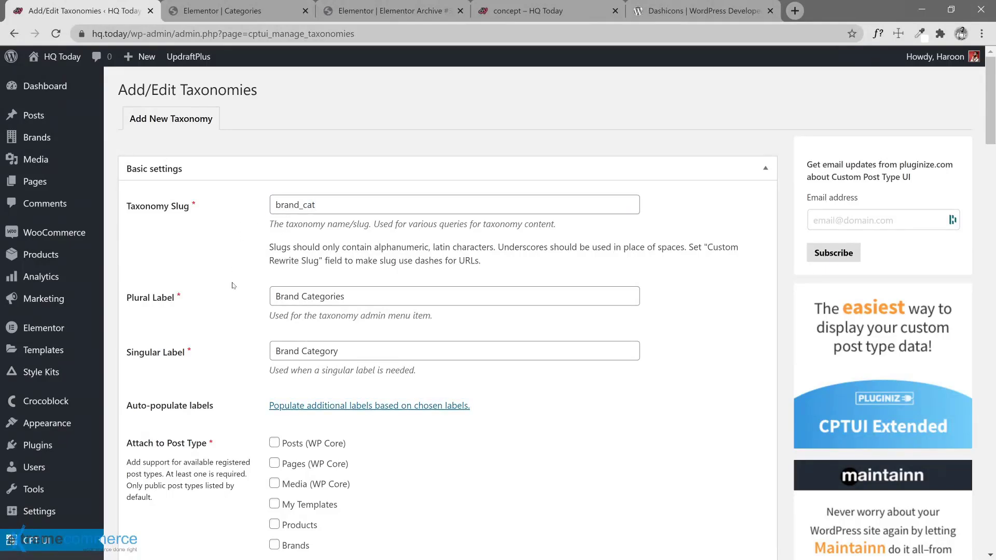
Set the taxonomy's Hierarchical setting to True.
{"action": "scroll", "coordinate": [239, 291], "scroll_direction": "down", "scroll_amount": 20}
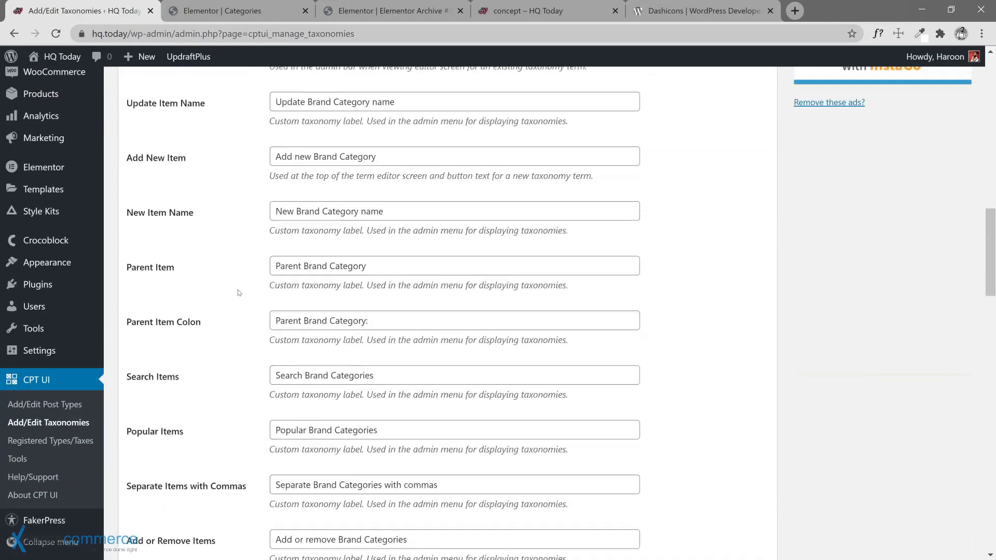
{"action": "scroll", "coordinate": [239, 292], "scroll_direction": "down", "scroll_amount": 11}
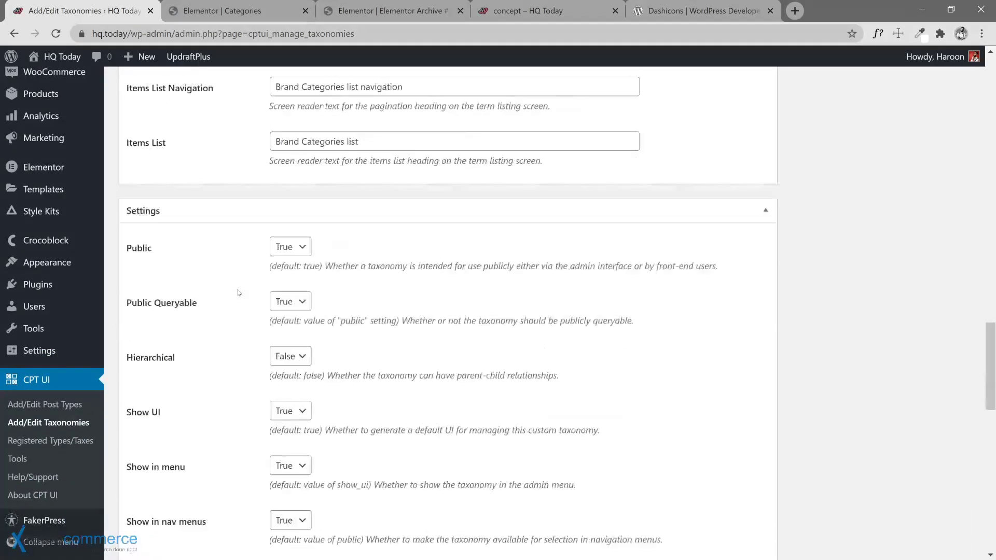
{"action": "scroll", "coordinate": [241, 275], "scroll_direction": "down", "scroll_amount": 1}
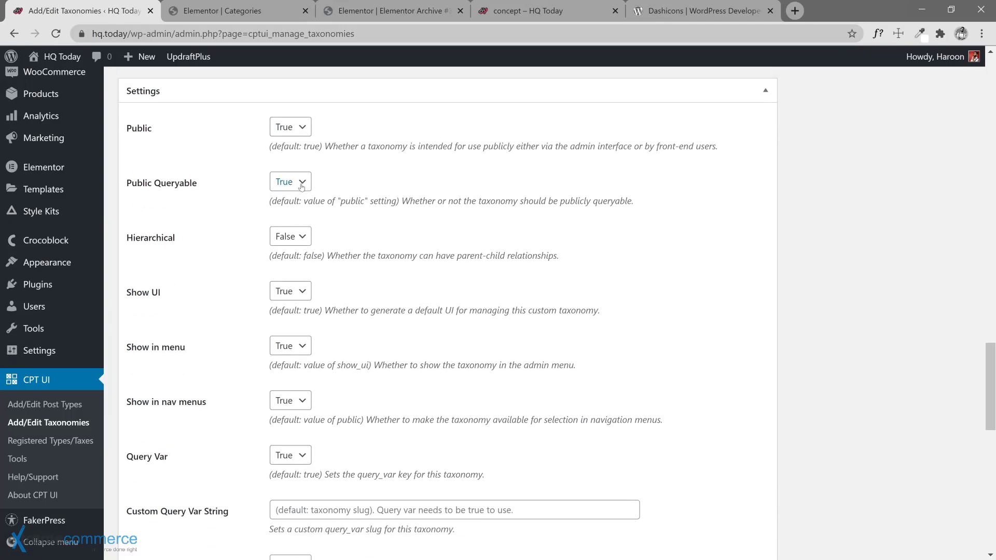
{"action": "left_click", "coordinate": [291, 239]}
{"action": "left_click", "coordinate": [283, 249]}
{"action": "scroll", "coordinate": [267, 262], "scroll_direction": "down", "scroll_amount": 1}
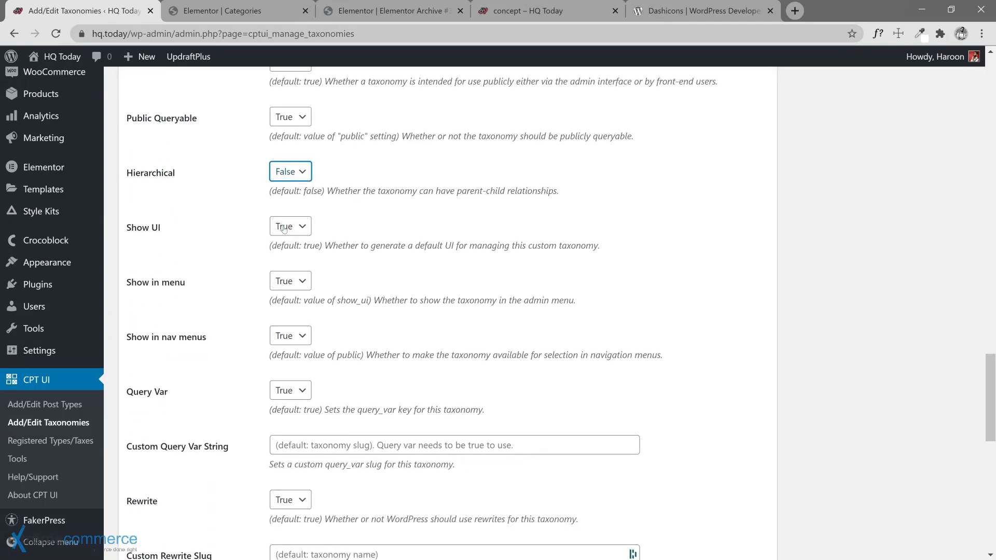
{"action": "left_click", "coordinate": [303, 174]}
{"action": "left_click", "coordinate": [296, 213]}
{"action": "scroll", "coordinate": [254, 238], "scroll_direction": "down", "scroll_amount": 1}
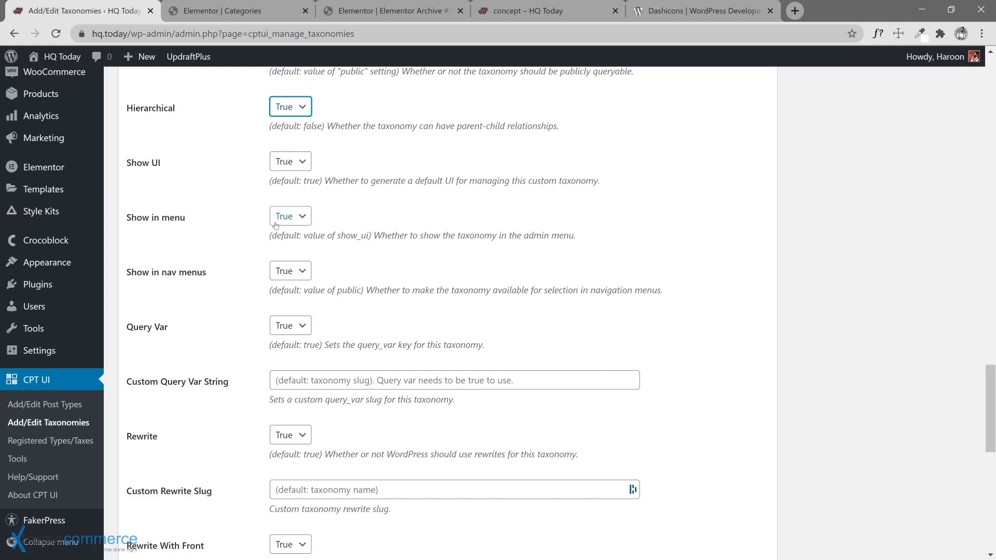
Set the taxonomy's Rewrite With Front to False and its Rewrite Hierarchical to True.
{"action": "scroll", "coordinate": [246, 274], "scroll_direction": "down", "scroll_amount": 1}
{"action": "scroll", "coordinate": [249, 272], "scroll_direction": "down", "scroll_amount": 3}
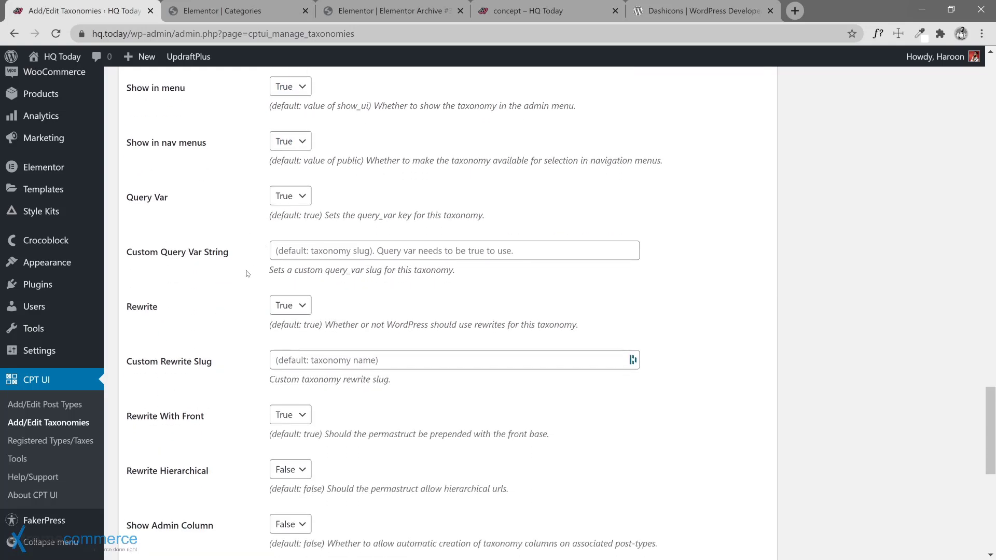
{"action": "scroll", "coordinate": [234, 283], "scroll_direction": "down", "scroll_amount": 2}
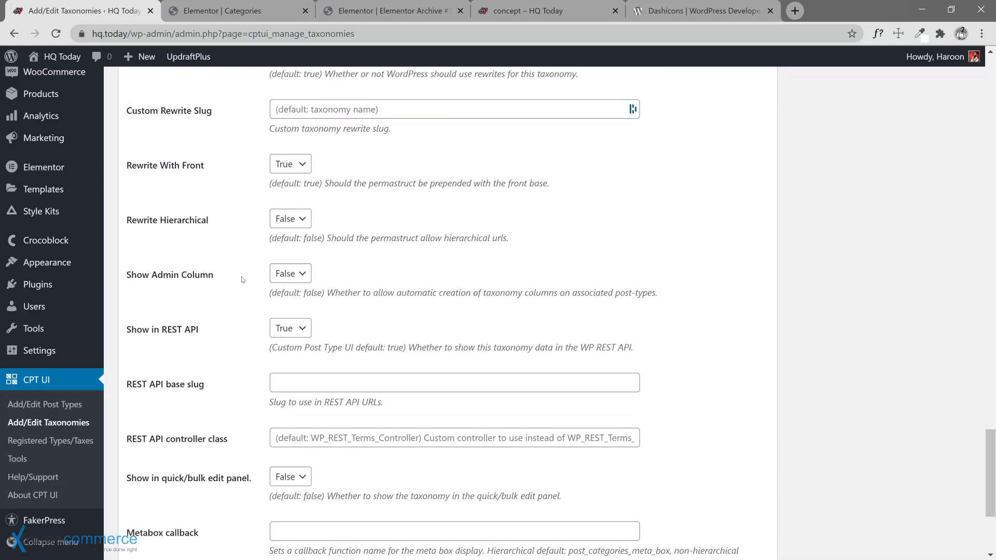
{"action": "left_click", "coordinate": [290, 156]}
{"action": "left_click", "coordinate": [288, 179]}
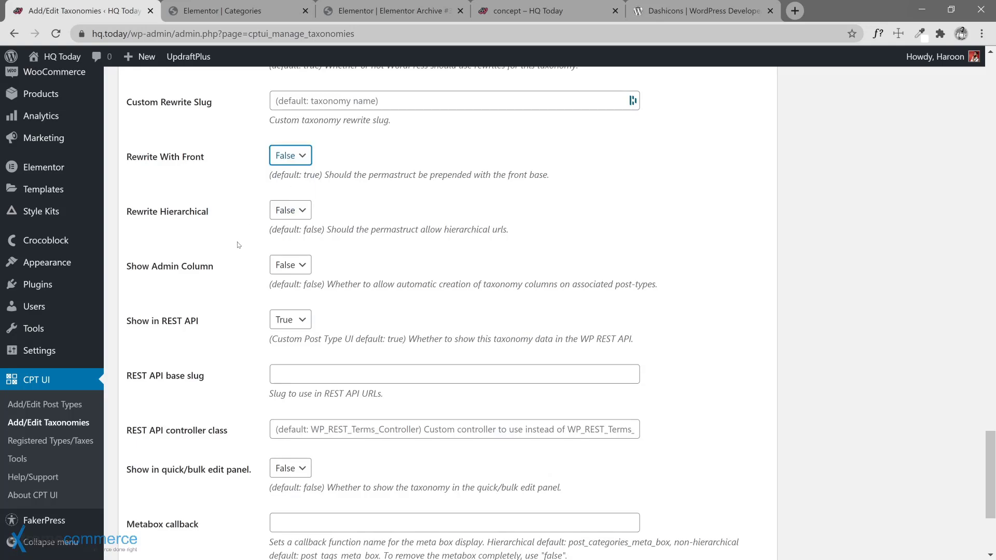
{"action": "scroll", "coordinate": [250, 221], "scroll_direction": "down", "scroll_amount": 1}
{"action": "left_click", "coordinate": [296, 155]}
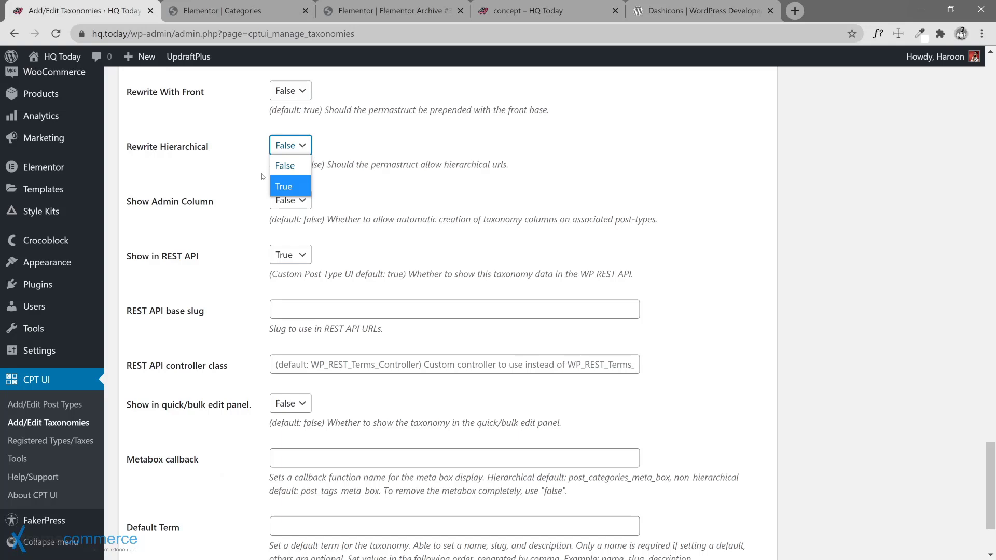
{"action": "left_click", "coordinate": [280, 186]}
Set the taxonomy's Show Admin Column to True and try to add the taxonomy.
{"action": "scroll", "coordinate": [232, 241], "scroll_direction": "down", "scroll_amount": 2}
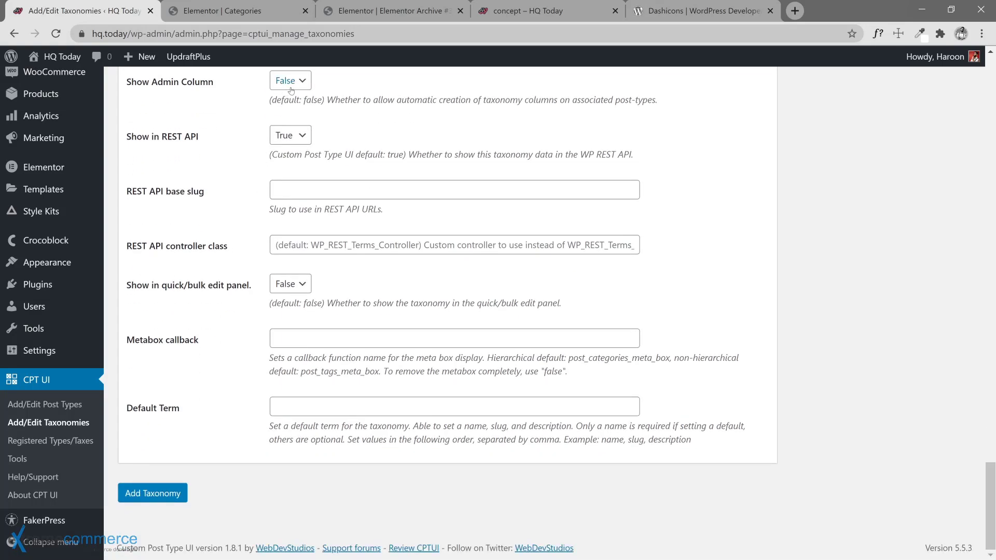
{"action": "left_click", "coordinate": [285, 82]}
{"action": "left_click", "coordinate": [284, 120]}
{"action": "scroll", "coordinate": [245, 387], "scroll_direction": "up", "scroll_amount": 20}
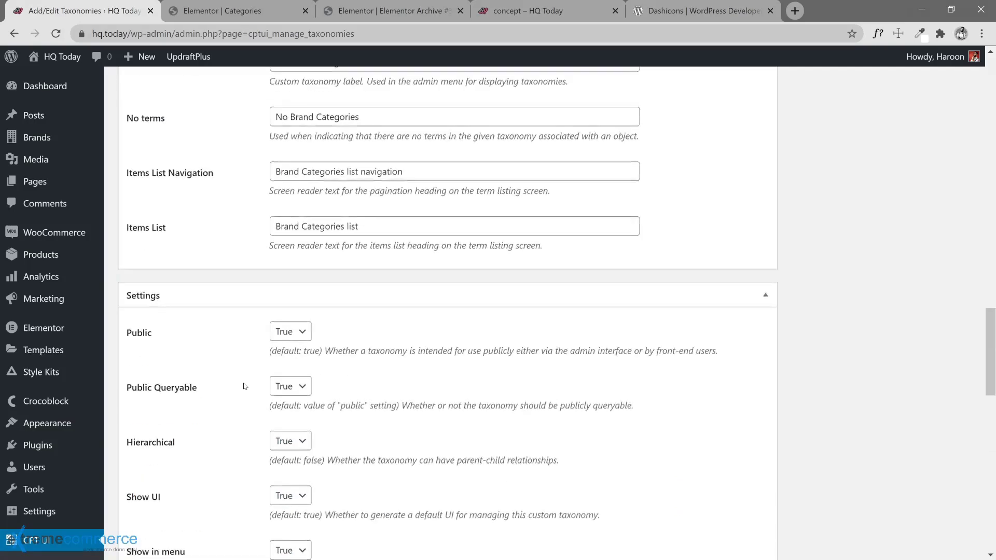
{"action": "scroll", "coordinate": [244, 387], "scroll_direction": "down", "scroll_amount": 20}
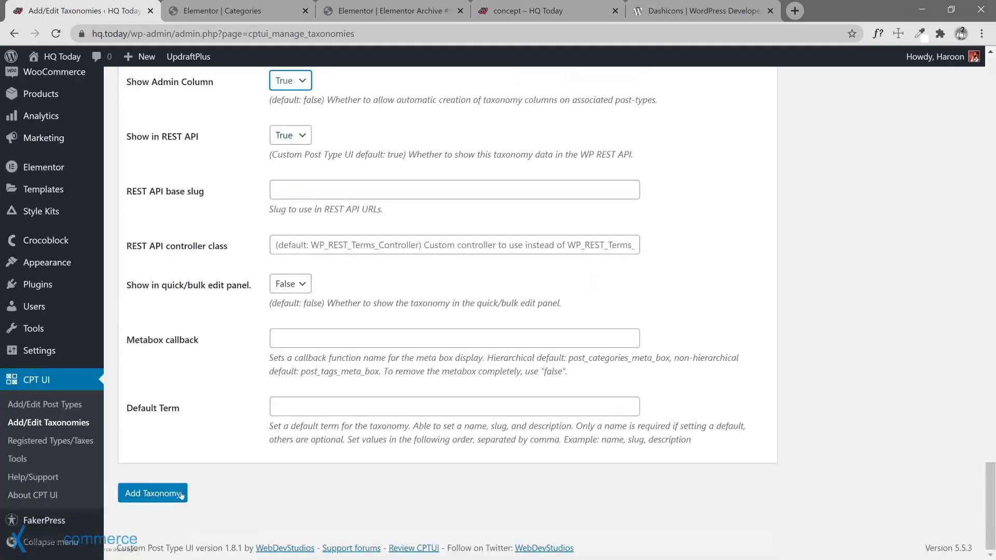
{"action": "left_click", "coordinate": [152, 492]}
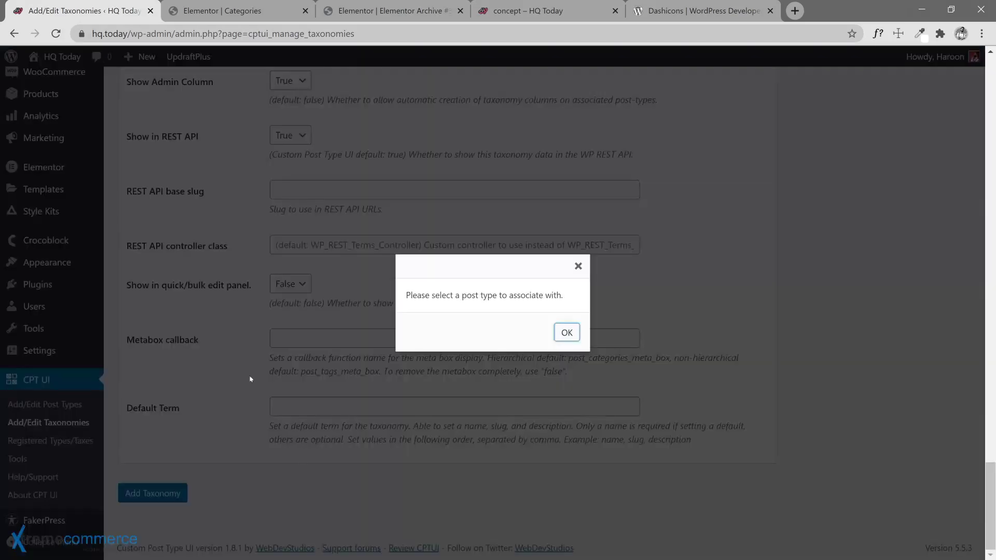
{"action": "left_click", "coordinate": [566, 332]}
Attach the taxonomy to the Brands and Products post types and add it.
{"action": "scroll", "coordinate": [233, 293], "scroll_direction": "up", "scroll_amount": 15}
{"action": "scroll", "coordinate": [233, 294], "scroll_direction": "up", "scroll_amount": 15}
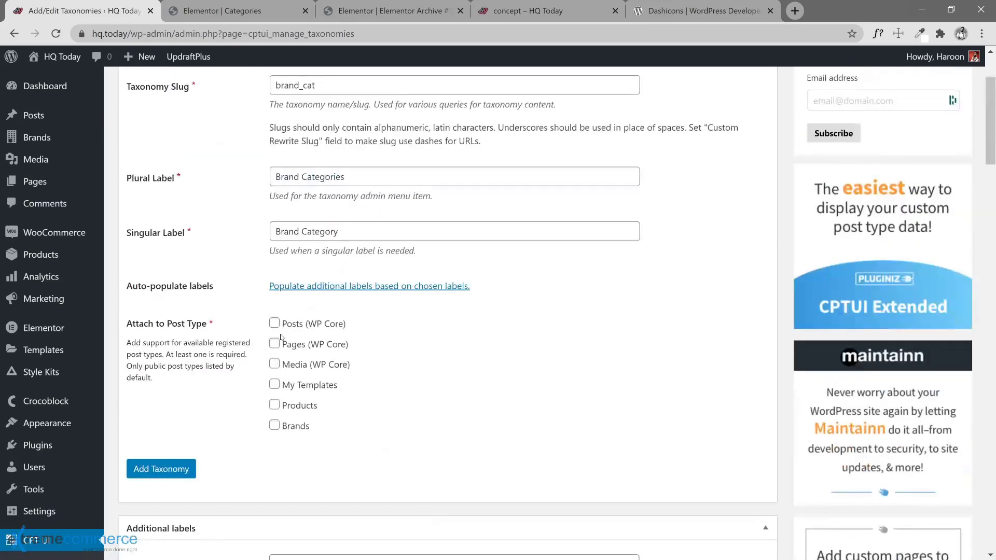
{"action": "left_click", "coordinate": [274, 426]}
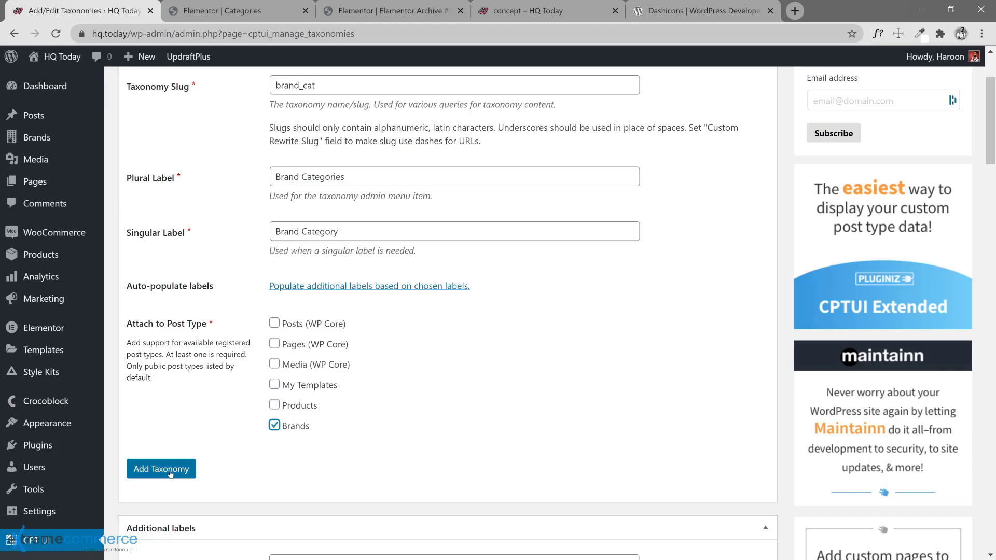
{"action": "left_click", "coordinate": [275, 407]}
{"action": "left_click", "coordinate": [164, 474]}
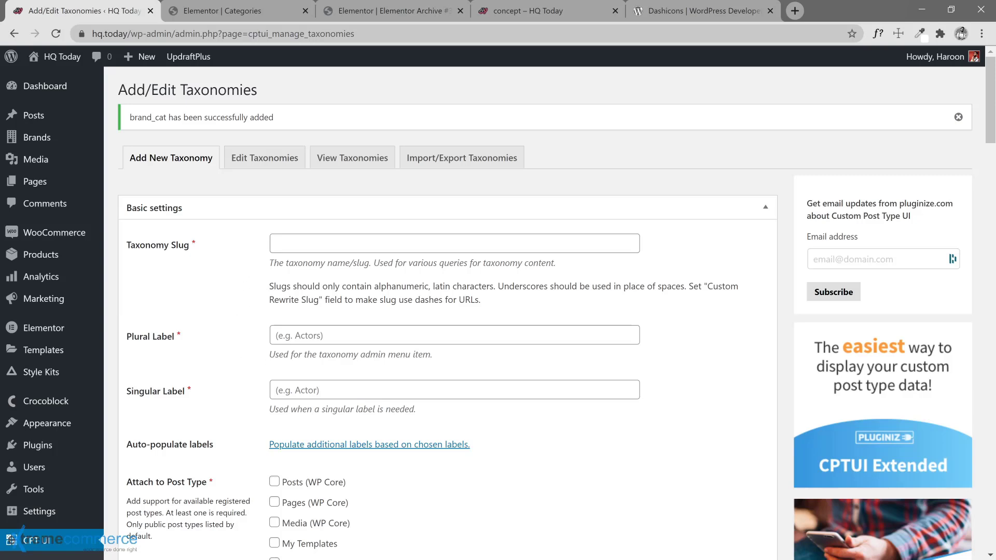
{"action": "scroll", "coordinate": [262, 387], "scroll_direction": "down", "scroll_amount": 20}
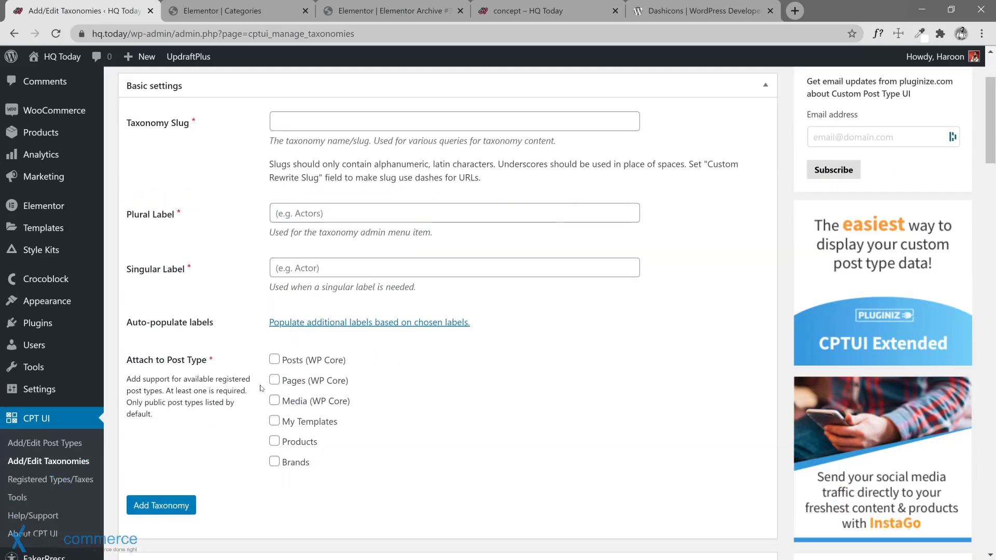
{"action": "scroll", "coordinate": [262, 389], "scroll_direction": "down", "scroll_amount": 15}
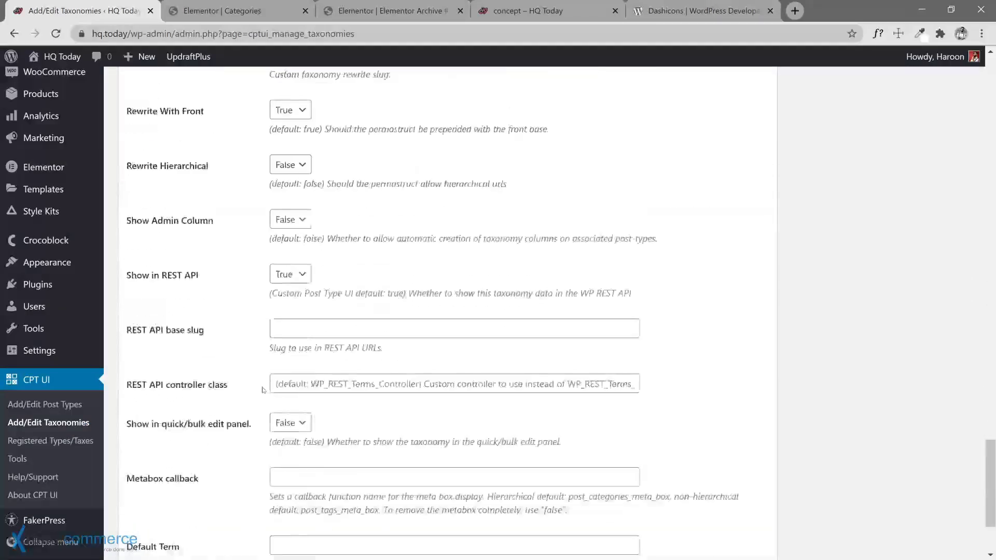
{"action": "left_click", "coordinate": [250, 17]}
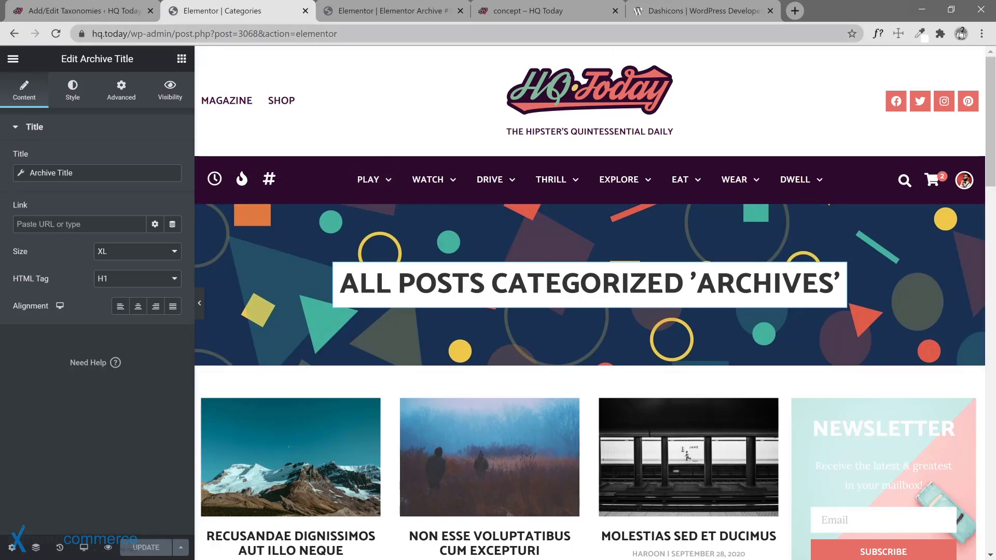
{"action": "left_click", "coordinate": [131, 6]}
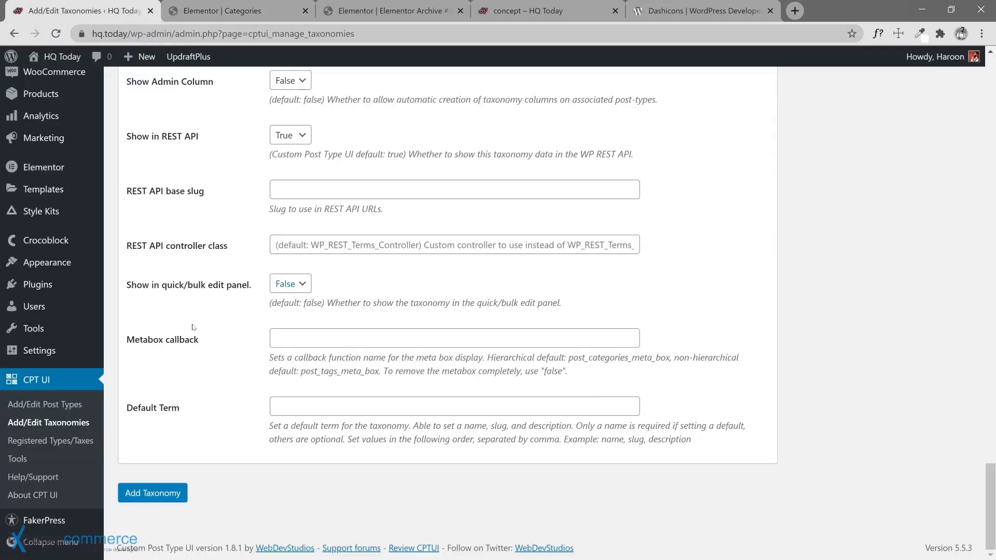
Open the list of all Brands and start a new brand entry.
{"action": "scroll", "coordinate": [52, 332], "scroll_direction": "up", "scroll_amount": 12}
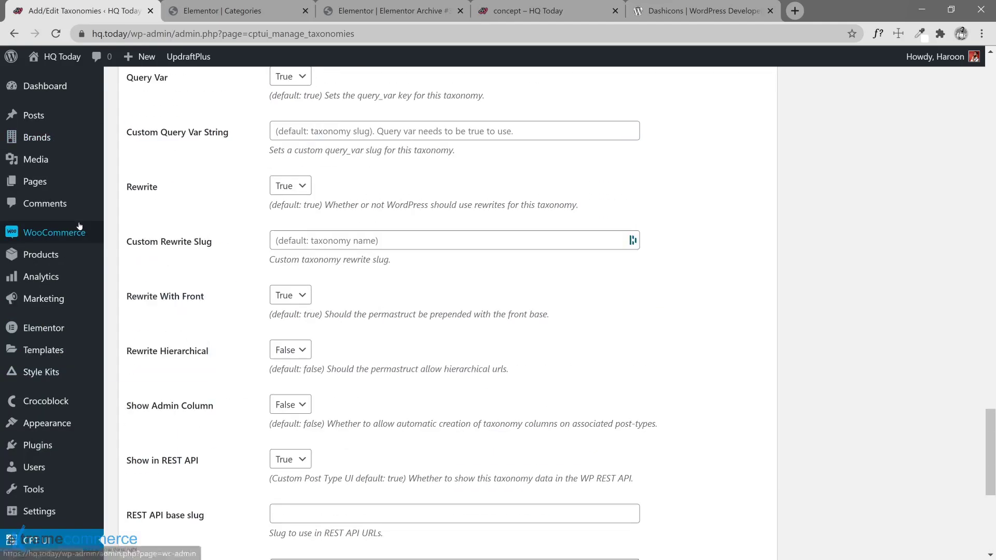
{"action": "mouse_move", "coordinate": [64, 142]}
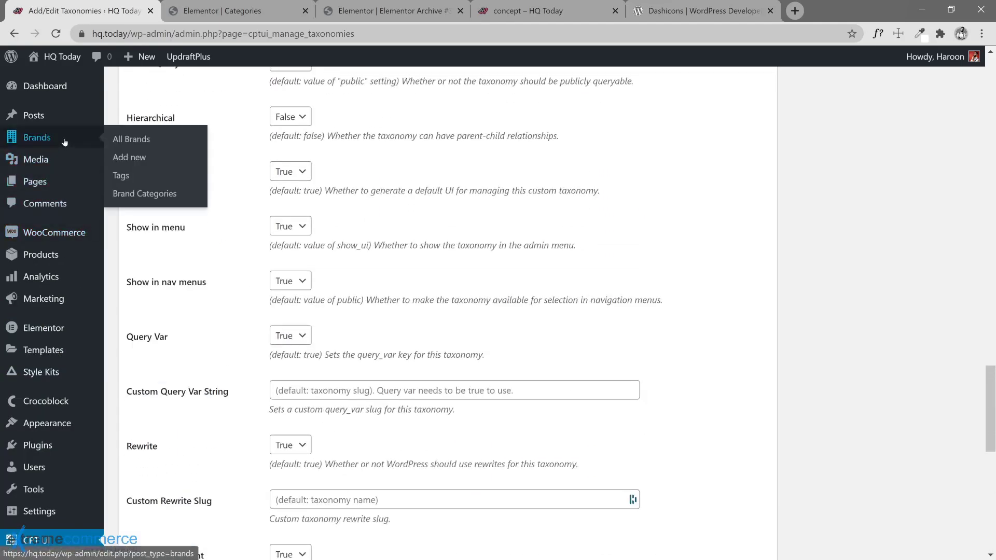
{"action": "left_click", "coordinate": [134, 144]}
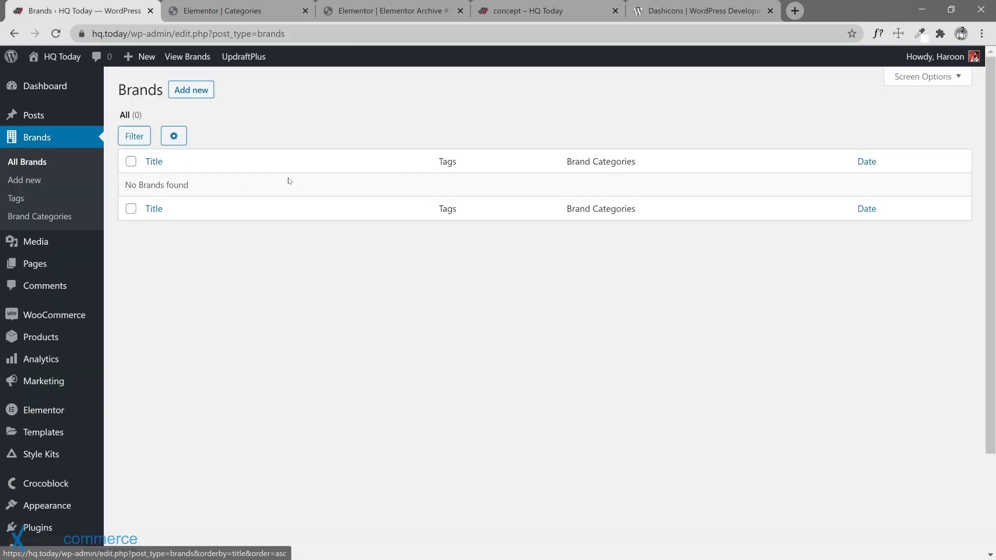
{"action": "left_click", "coordinate": [191, 97]}
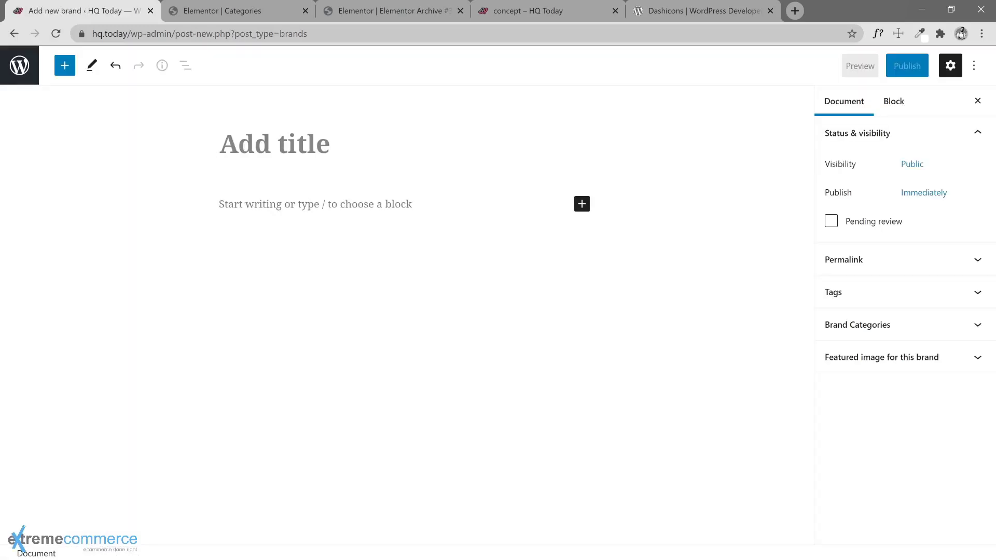
Title the new brand Nintendo and publish it.
{"action": "type", "text": "Nintendo"}
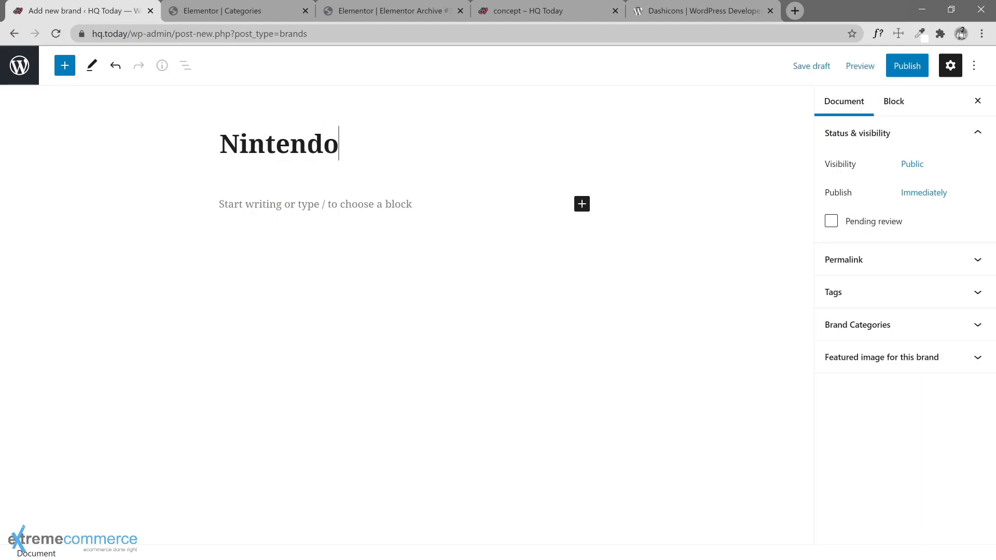
{"action": "left_click", "coordinate": [907, 67]}
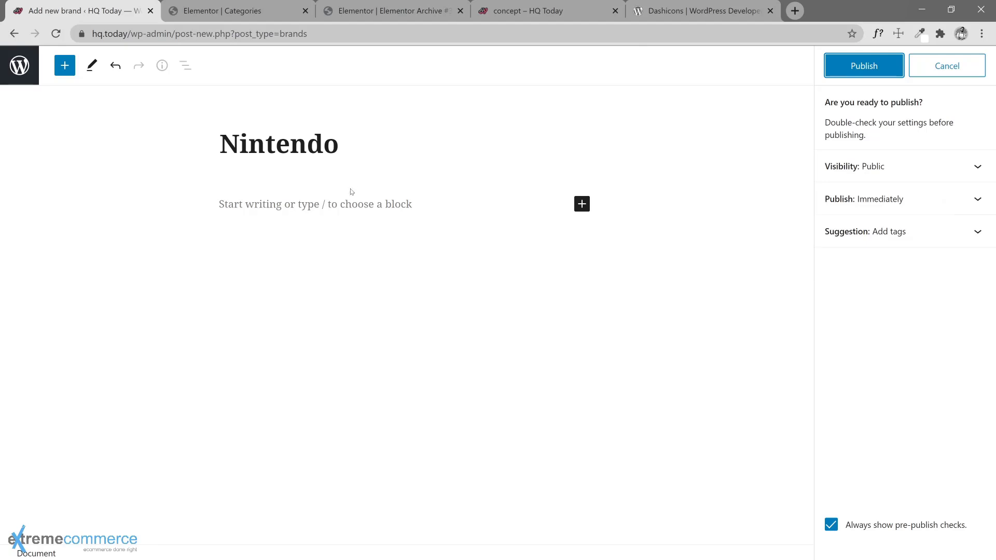
{"action": "left_click", "coordinate": [834, 77]}
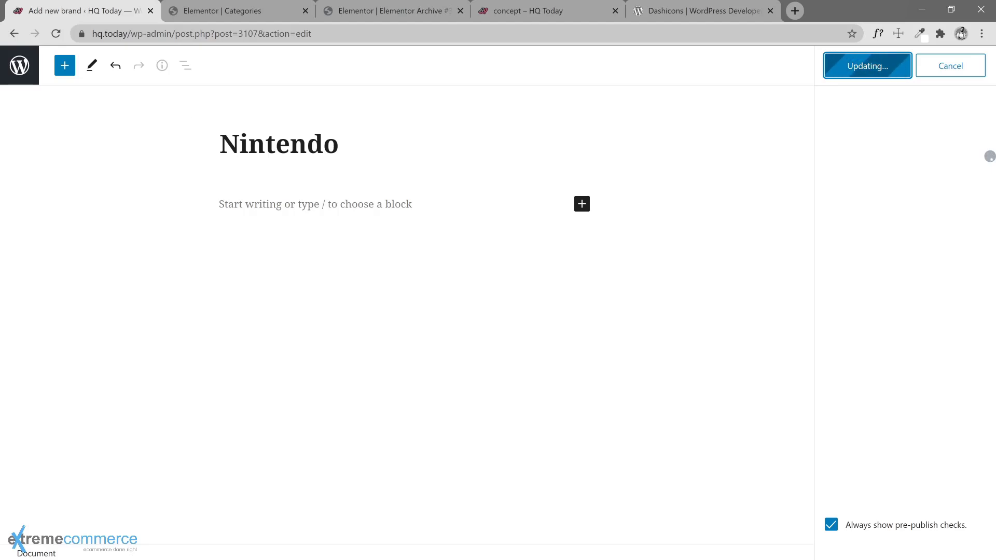
Start a paragraph in the Nintendo brand and open the Suscipit aut molestias aspernatur post from the concept tag archive in a new browser tab.
{"action": "left_click", "coordinate": [397, 199]}
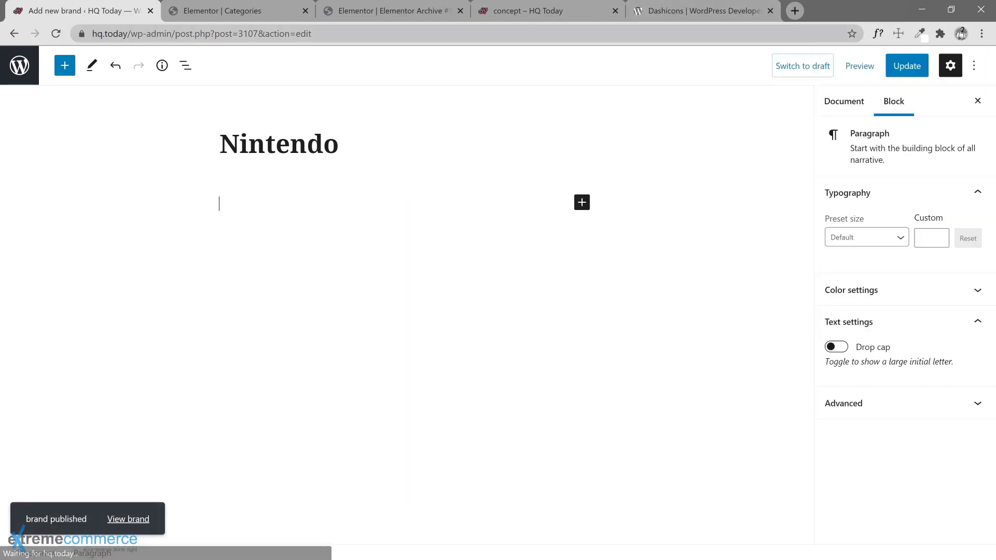
{"action": "left_click", "coordinate": [795, 11]}
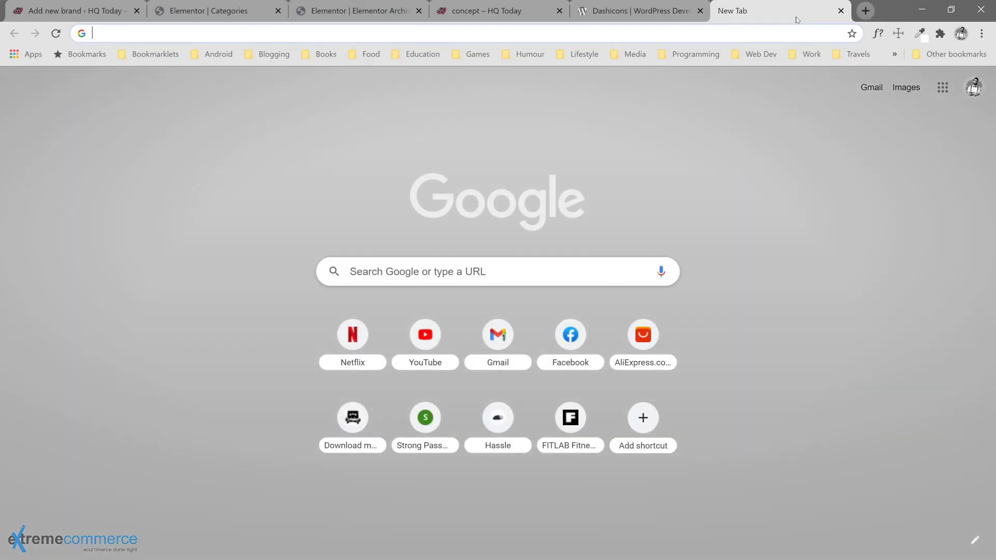
{"action": "left_click", "coordinate": [486, 11]}
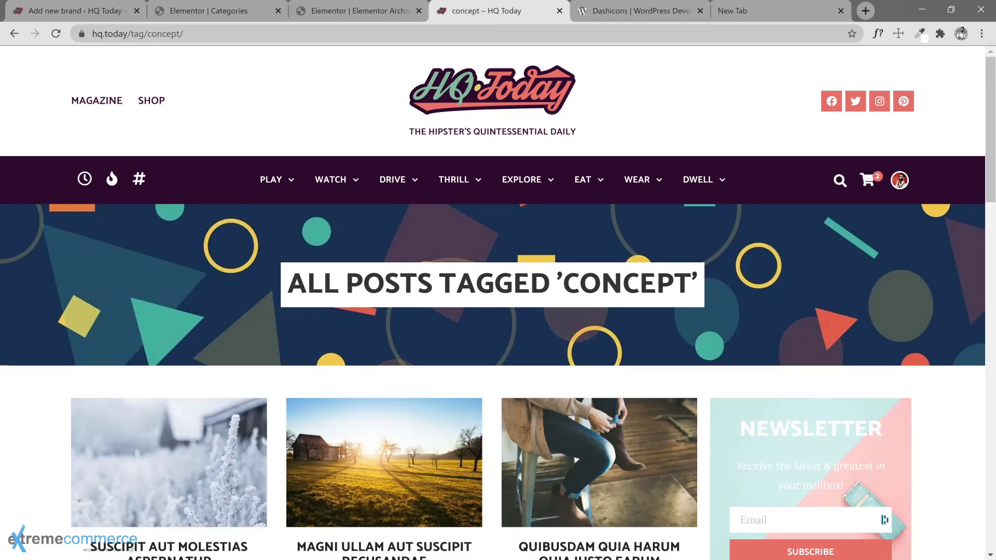
{"action": "scroll", "coordinate": [489, 352], "scroll_direction": "down", "scroll_amount": 5}
{"action": "middle_click", "coordinate": [698, 69]}
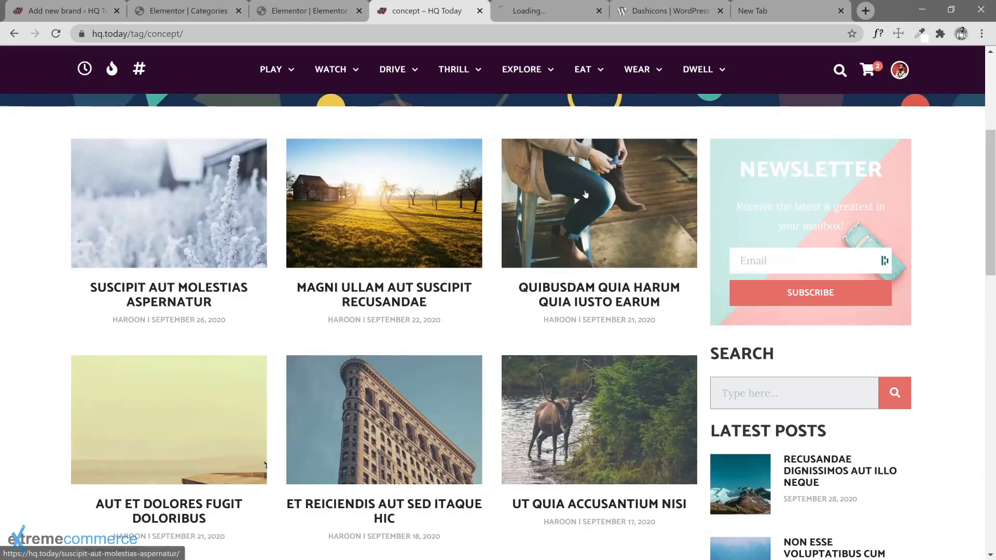
{"action": "left_click", "coordinate": [551, 20]}
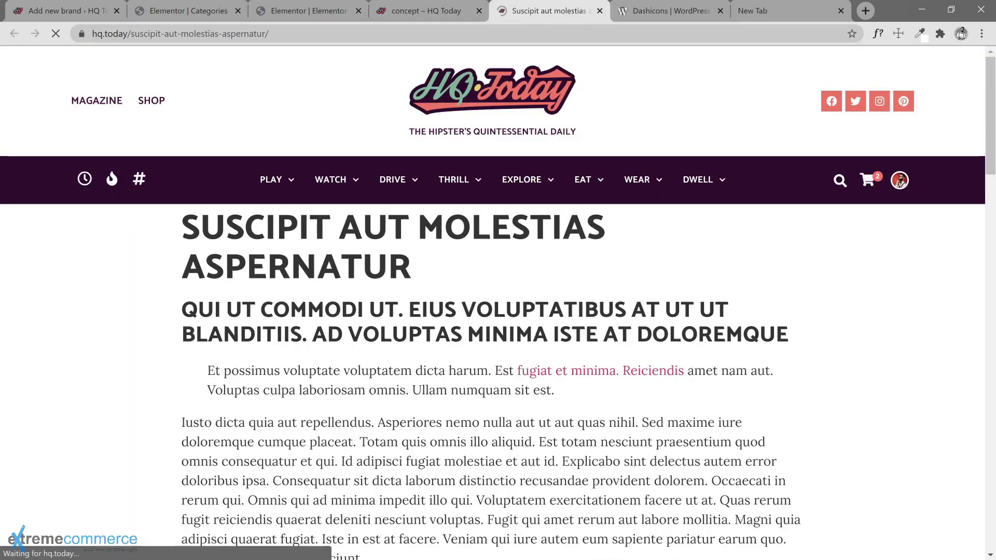
Copy the opening two sentences of the post's "Iusto dicta quia" paragraph into the Nintendo brand's empty paragraph.
{"action": "scroll", "coordinate": [498, 301], "scroll_direction": "down", "scroll_amount": 3}
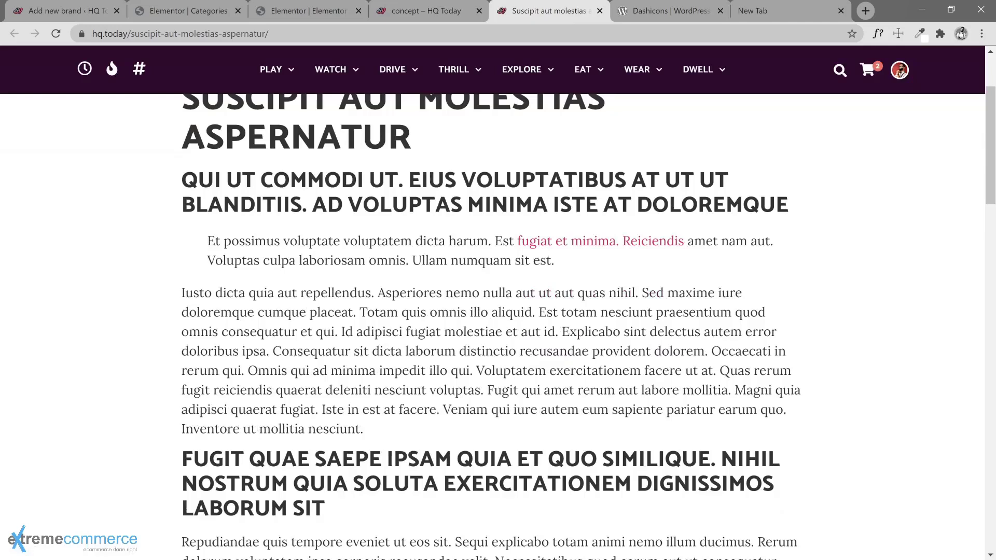
{"action": "left_click_drag", "start_coordinate": [182, 293], "coordinate": [357, 310]}
{"action": "key", "text": "ctrl+c"}
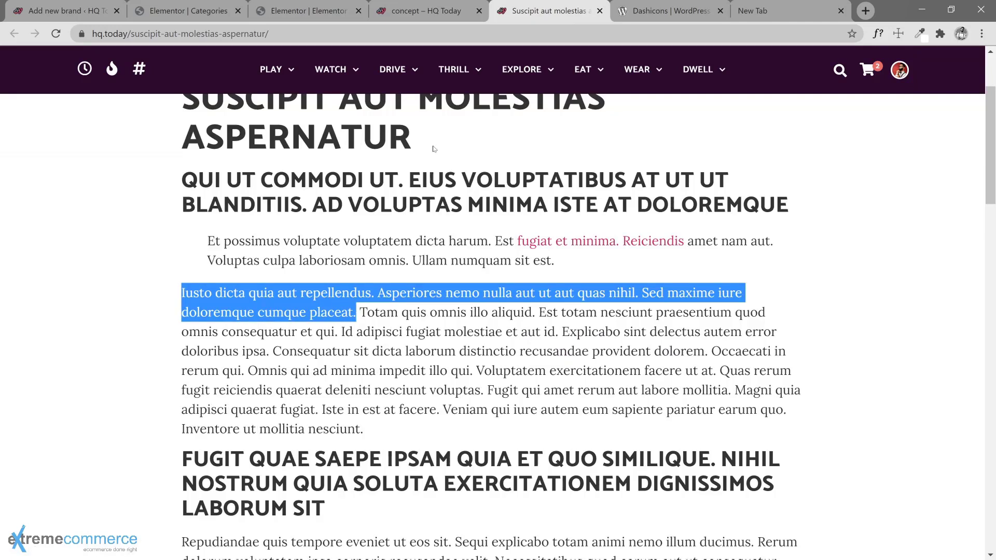
{"action": "left_click", "coordinate": [62, 10]}
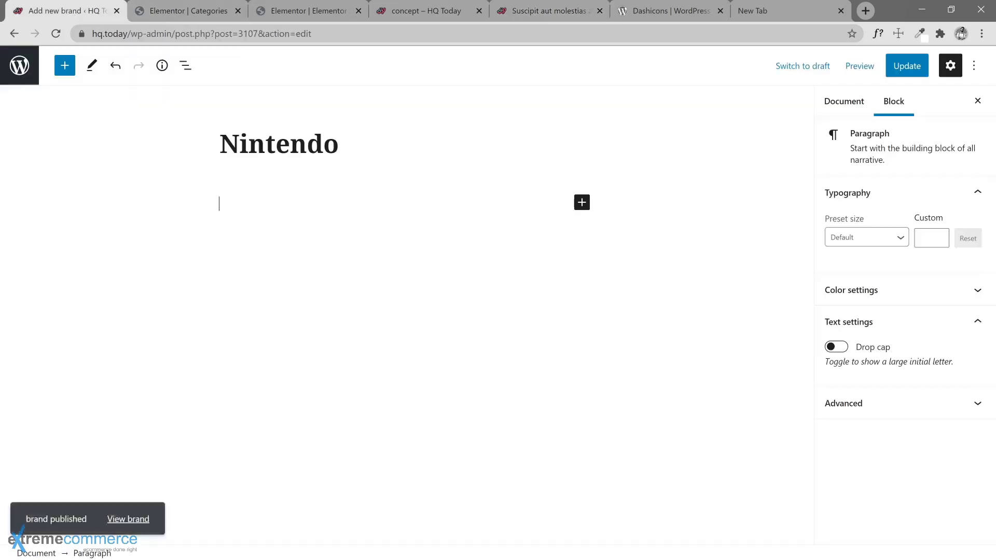
{"action": "left_click", "coordinate": [363, 218]}
{"action": "left_click", "coordinate": [362, 218]}
{"action": "key", "text": "ctrl+v"}
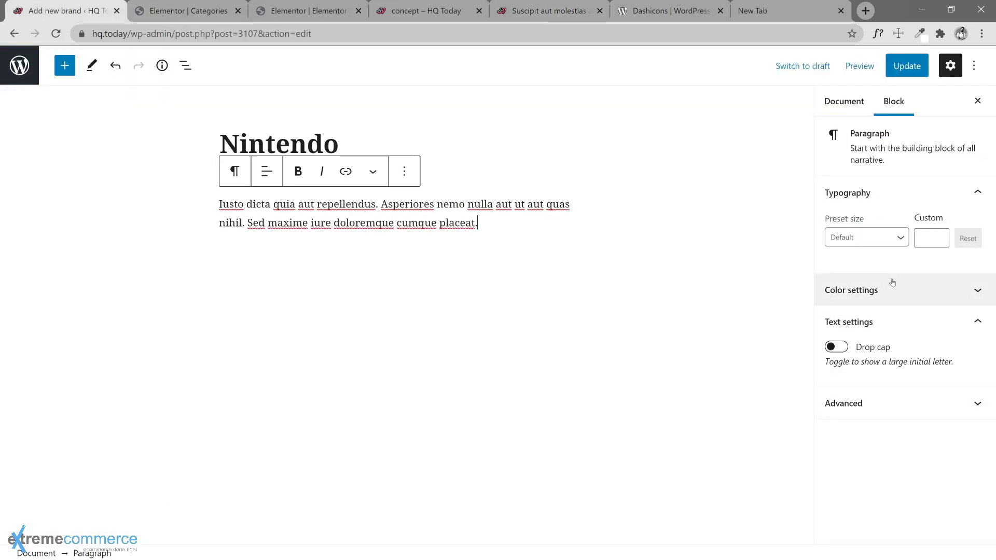
Show the Nintendo brand's tag settings, enter Play as a new brand category name, and update the brand.
{"action": "left_click", "coordinate": [857, 108]}
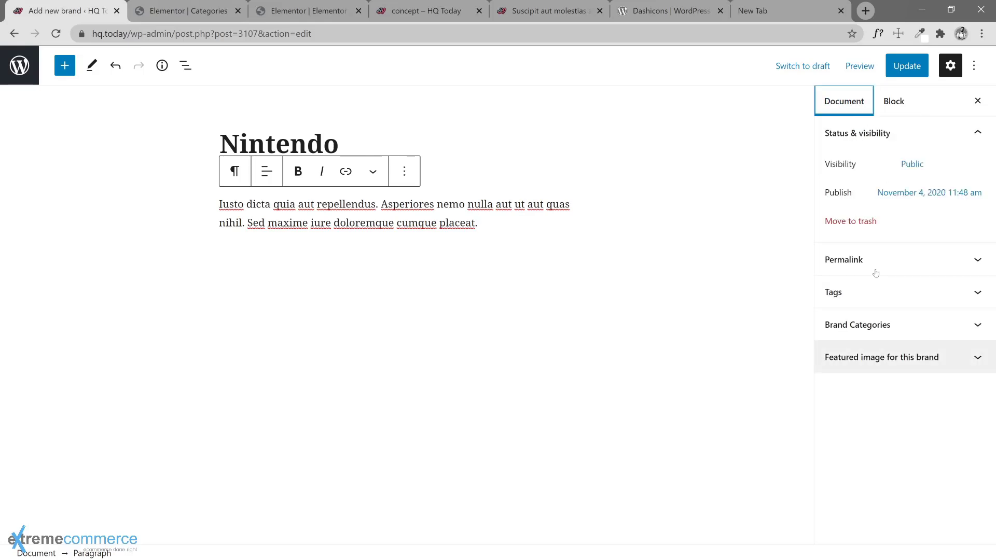
{"action": "left_click", "coordinate": [893, 299]}
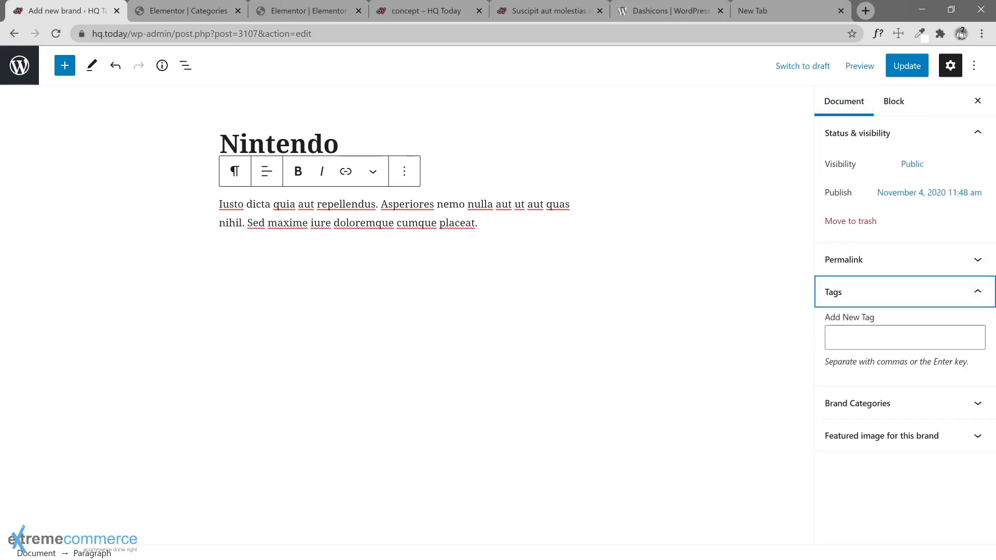
{"action": "left_click", "coordinate": [913, 401]}
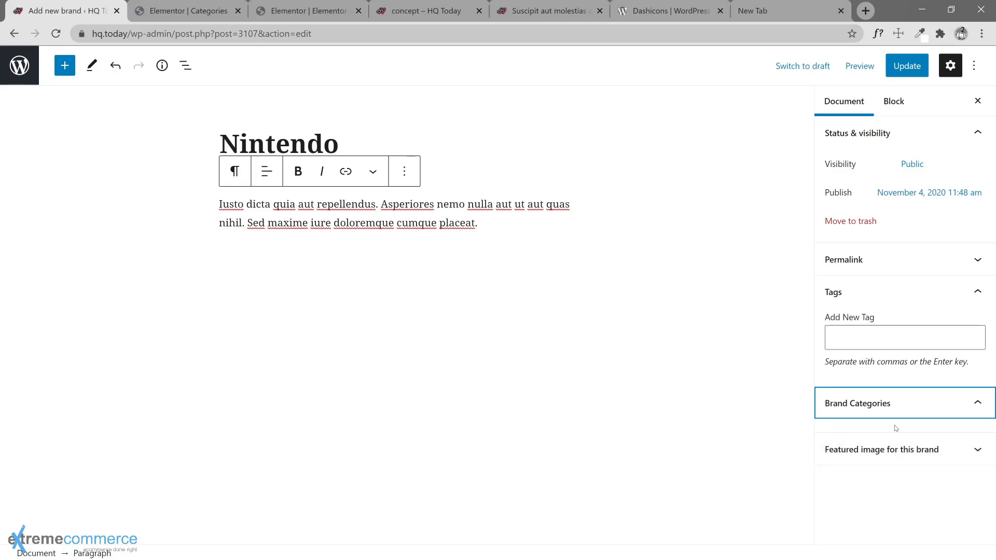
{"action": "left_click", "coordinate": [878, 436]}
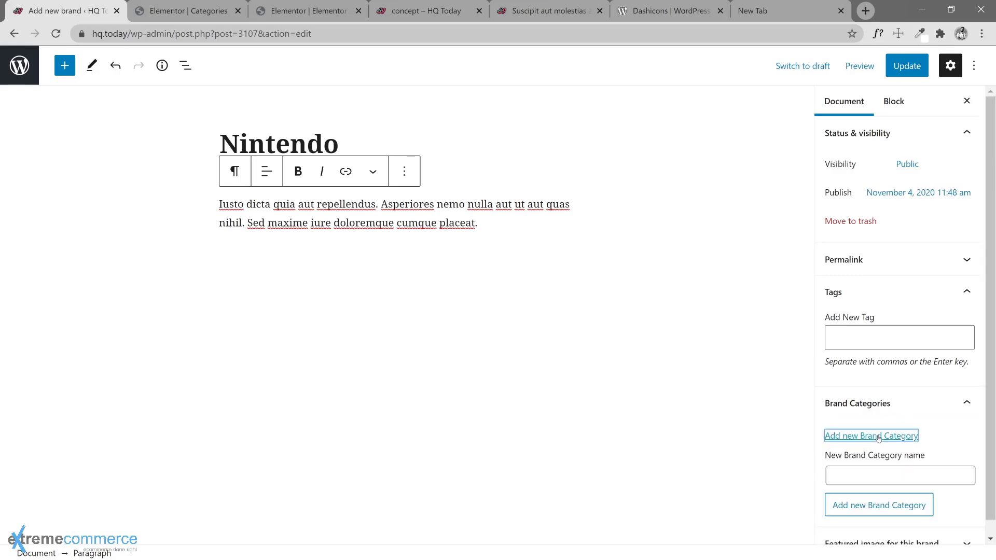
{"action": "scroll", "coordinate": [876, 445], "scroll_direction": "down", "scroll_amount": 1}
{"action": "left_click", "coordinate": [876, 460]}
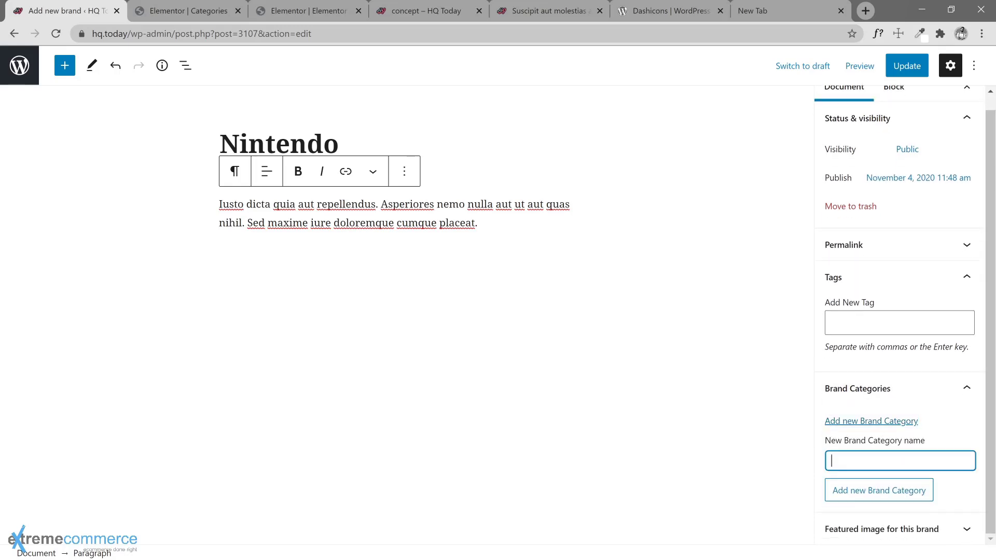
{"action": "type", "text": "Play"}
{"action": "left_click", "coordinate": [905, 76]}
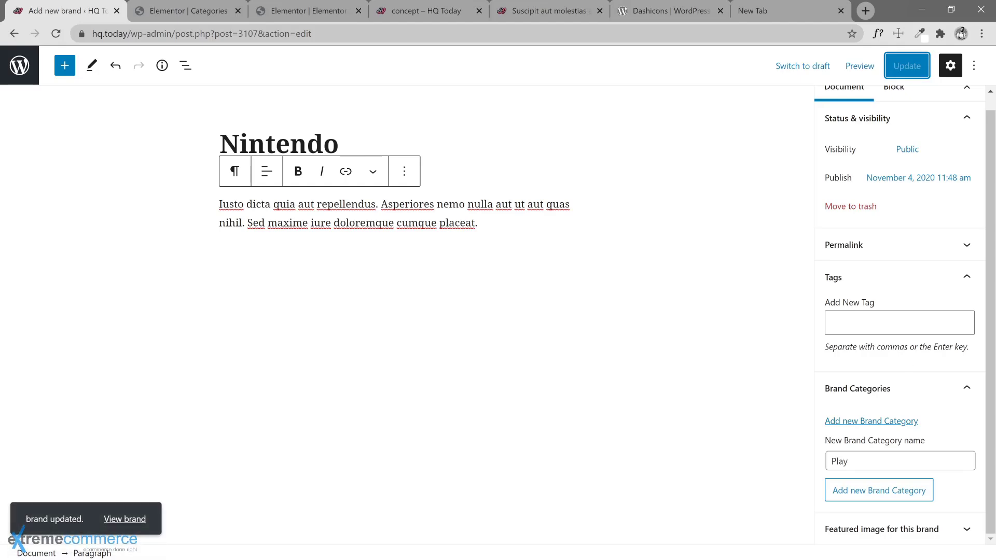
{"action": "left_click", "coordinate": [896, 328]}
{"action": "type", "text": "loren"}
{"action": "key", "text": "ctrl+a"}
{"action": "key", "text": "BackSpace"}
{"action": "type", "text": "a"}
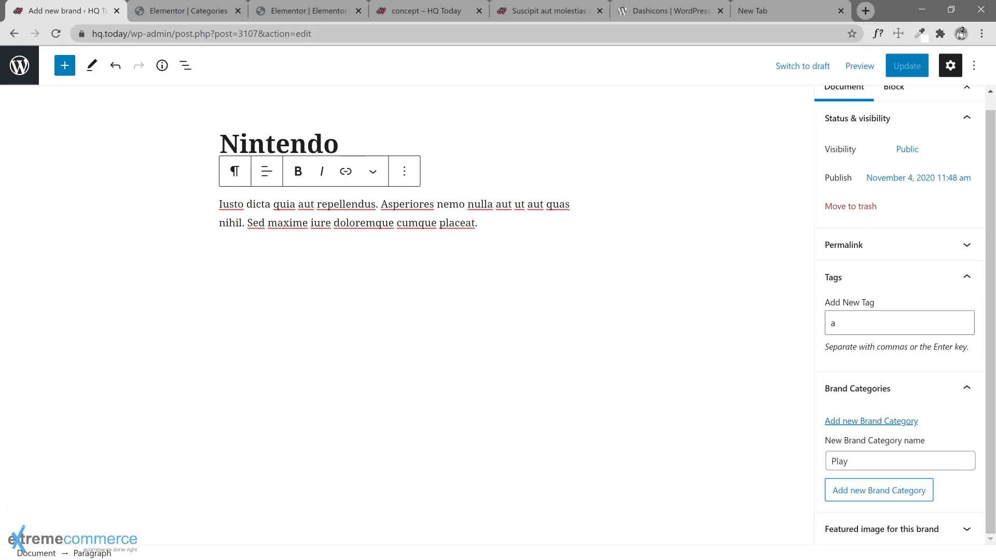
{"action": "key", "text": "BackSpace"}
Add the existing tags retro and commodore to the Nintendo brand and update it.
{"action": "type", "text": "retr"}
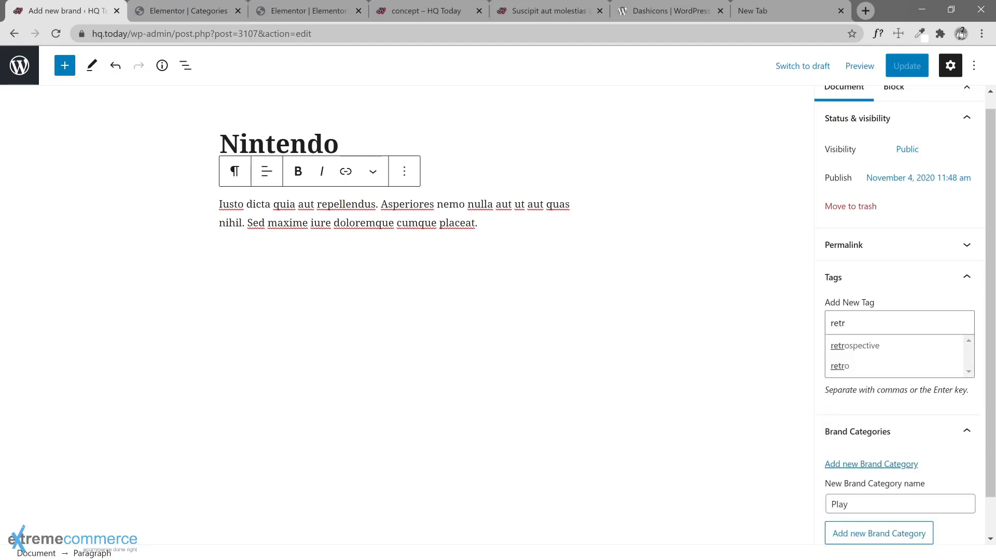
{"action": "key", "text": "Down"}
{"action": "key", "text": "Down"}
{"action": "key", "text": "Return"}
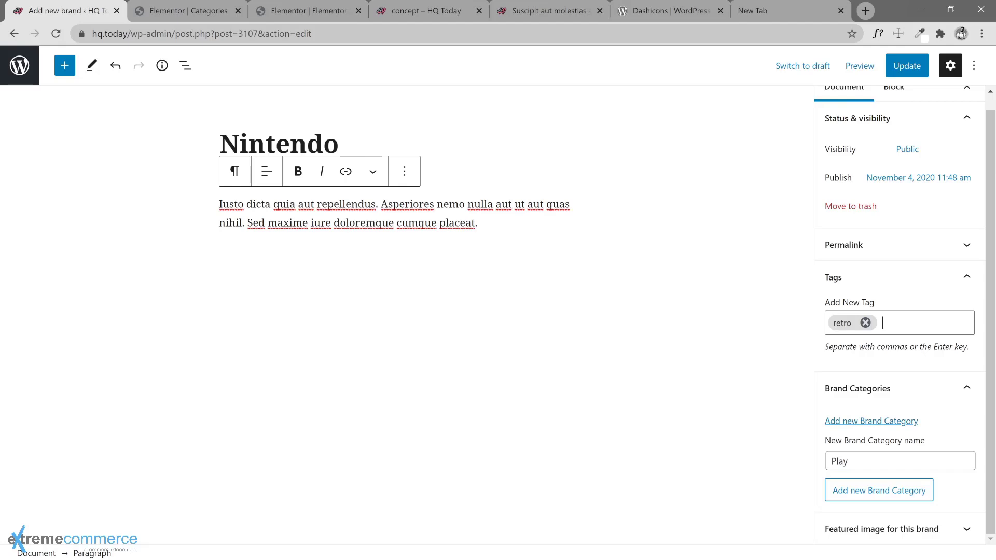
{"action": "type", "text": "co"}
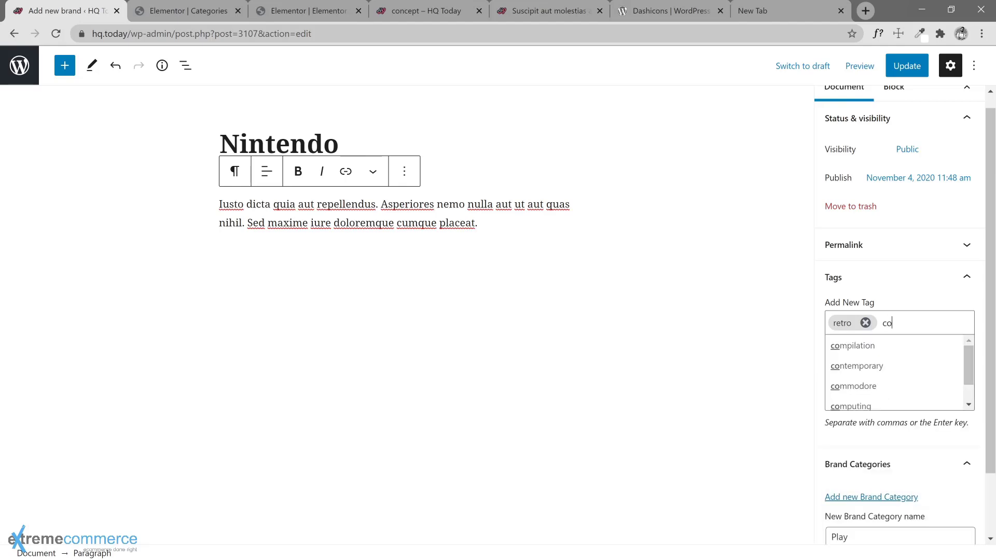
{"action": "left_click", "coordinate": [873, 386]}
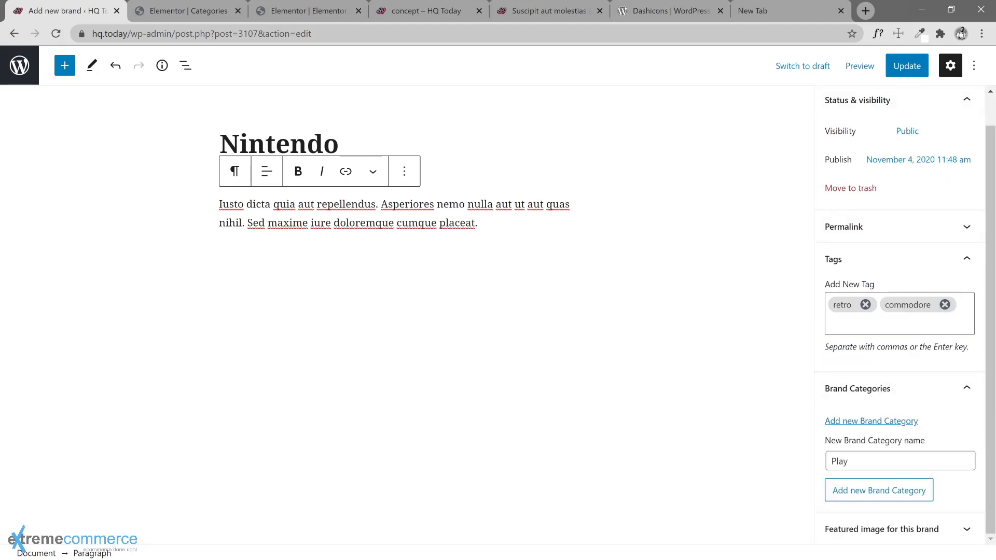
{"action": "left_click", "coordinate": [909, 71]}
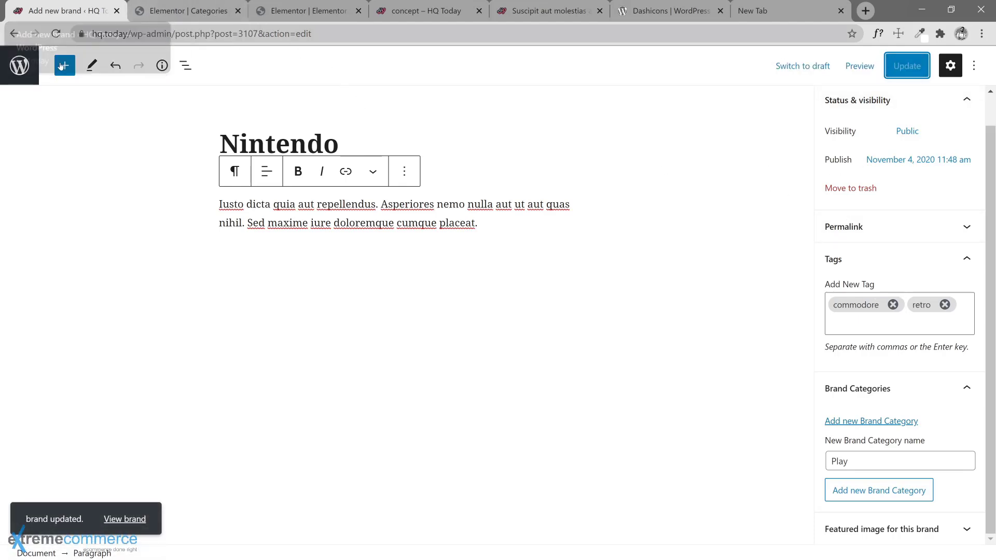
Return to the Brands list and start another brand entry titled Sony.
{"action": "left_click", "coordinate": [12, 67]}
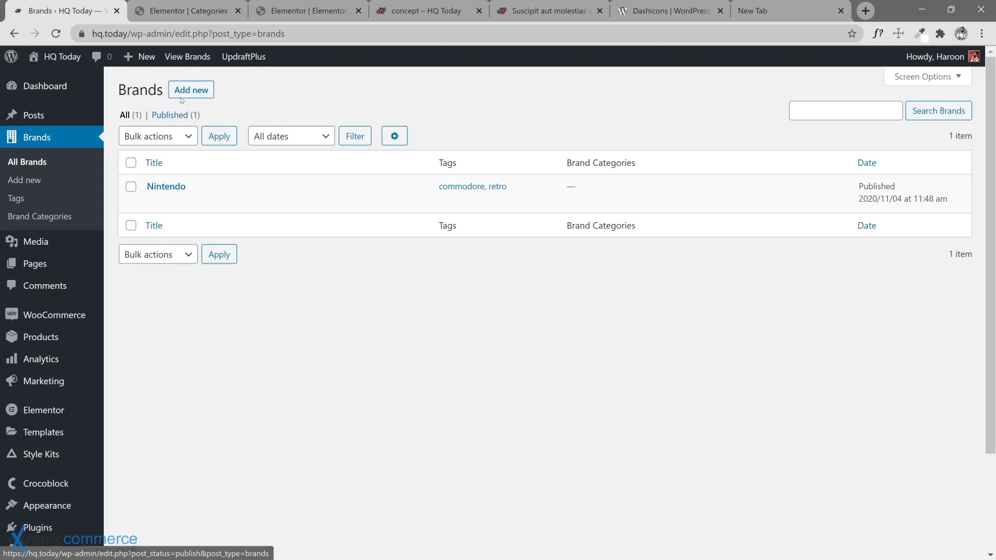
{"action": "left_click", "coordinate": [181, 95]}
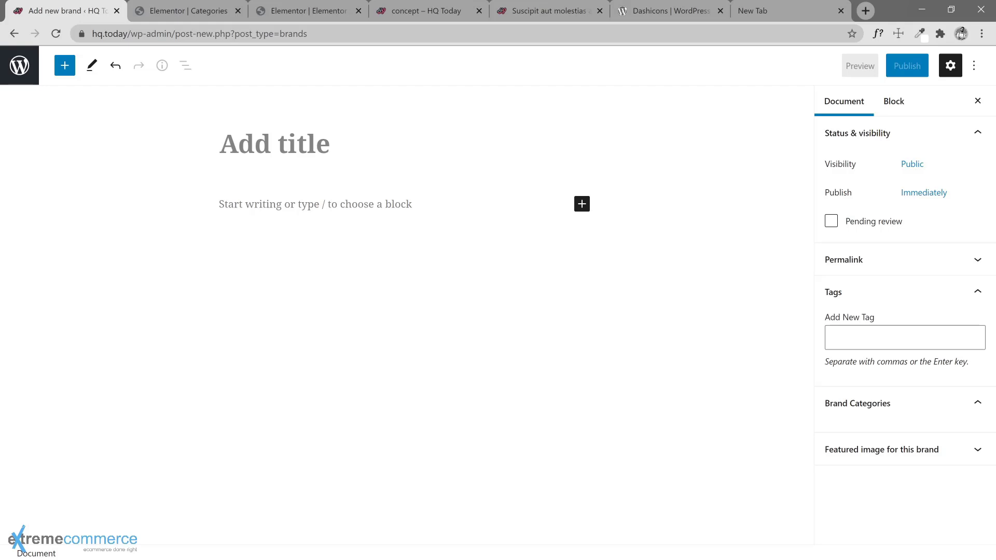
{"action": "type", "text": "Sony"}
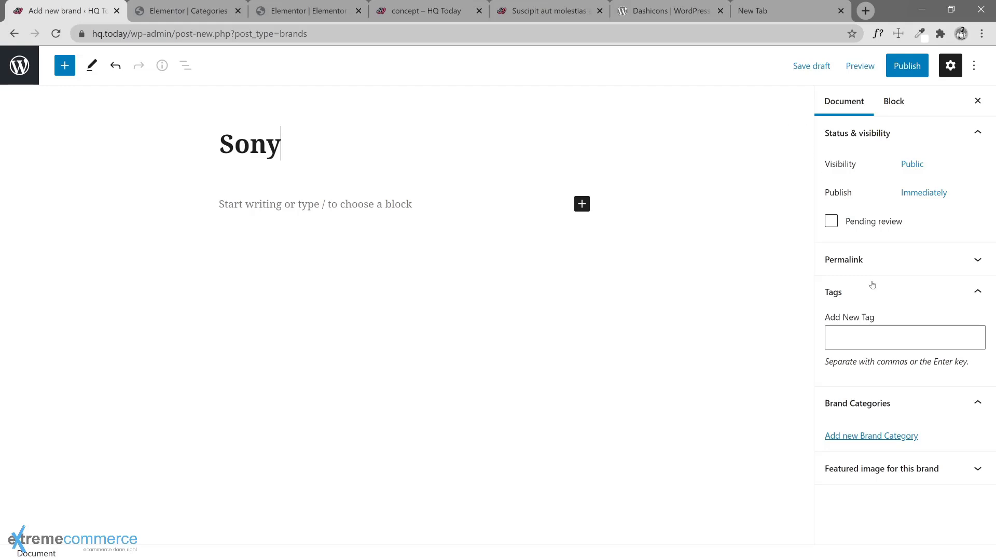
{"action": "left_click", "coordinate": [889, 436]}
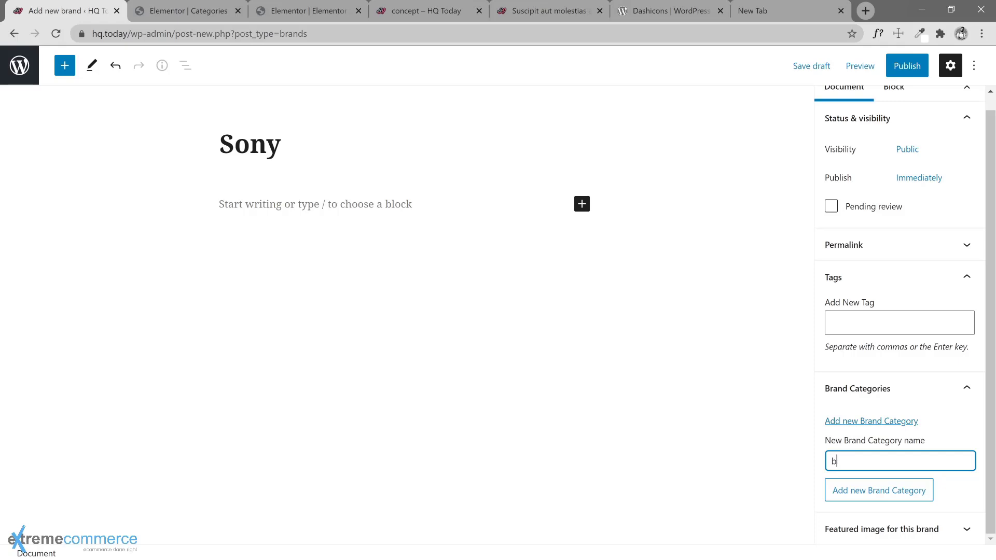
{"action": "type", "text": "app"}
{"action": "key", "text": "BackSpace"}
{"action": "key", "text": "BackSpace"}
{"action": "key", "text": "BackSpace"}
Open the Brands admin in a separate browser tab placed first and look through its existing tags for ones suiting Sony.
{"action": "middle_click", "coordinate": [19, 65]}
{"action": "left_click", "coordinate": [149, 11]}
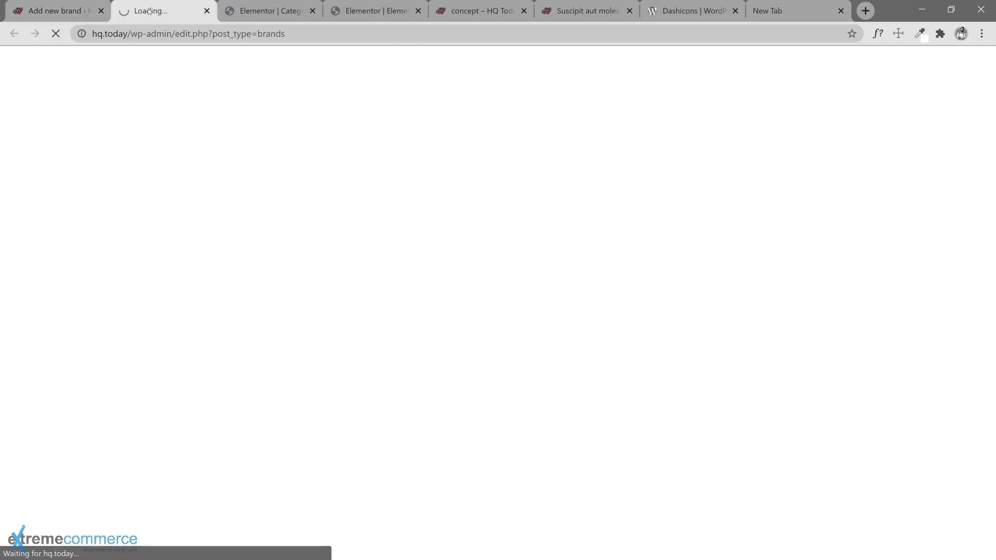
{"action": "left_click_drag", "start_coordinate": [149, 11], "coordinate": [44, 10]}
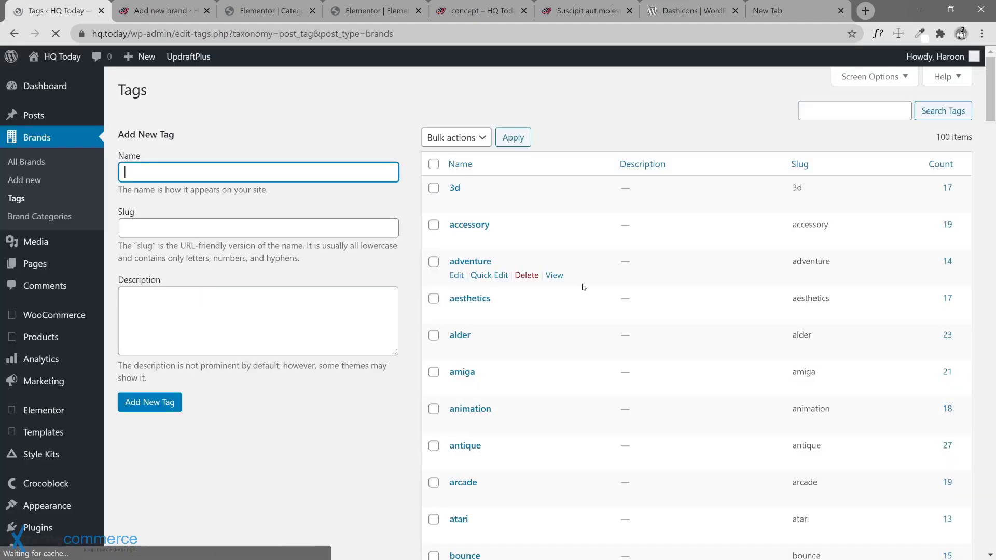
{"action": "scroll", "coordinate": [525, 370], "scroll_direction": "down", "scroll_amount": 4}
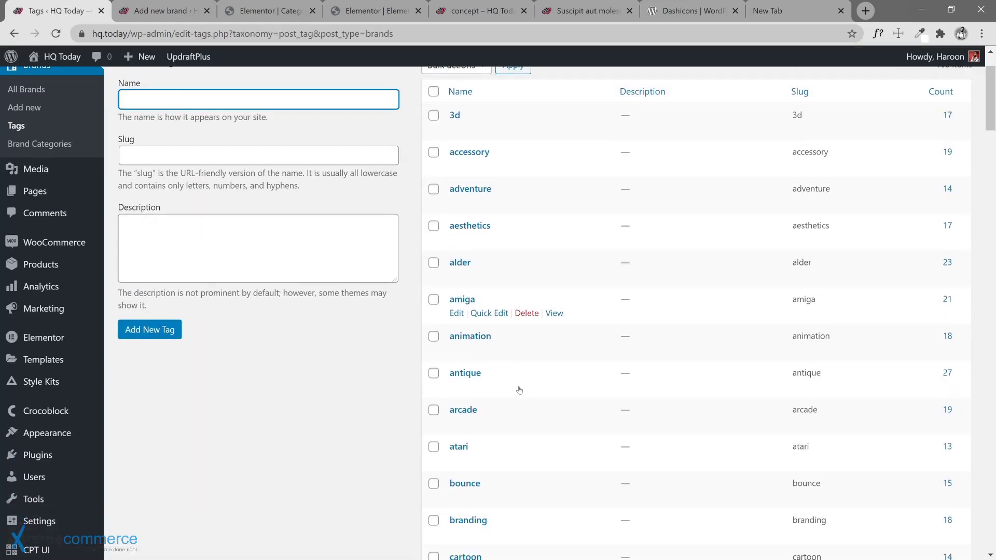
{"action": "scroll", "coordinate": [528, 358], "scroll_direction": "down", "scroll_amount": 4}
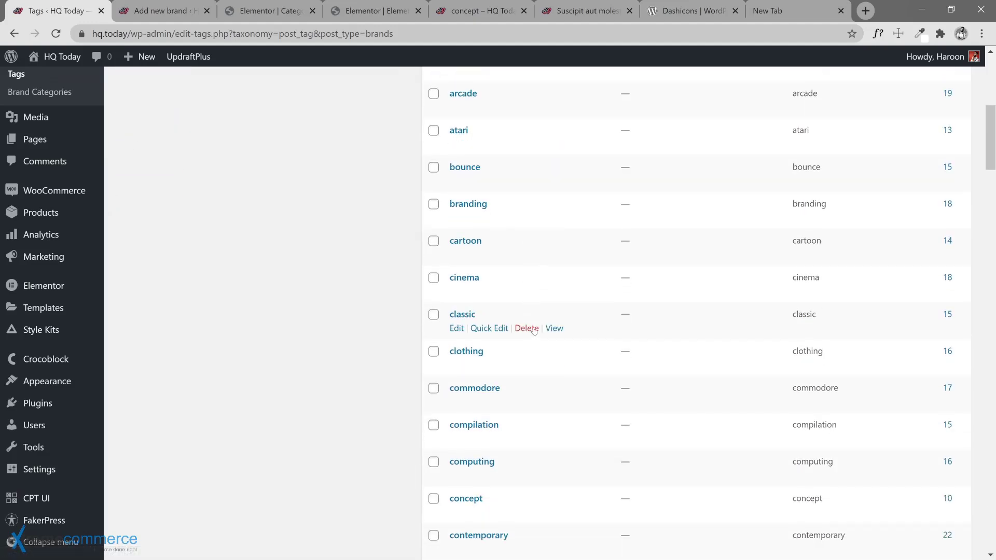
{"action": "scroll", "coordinate": [531, 337], "scroll_direction": "down", "scroll_amount": 3}
{"action": "scroll", "coordinate": [533, 330], "scroll_direction": "down", "scroll_amount": 5}
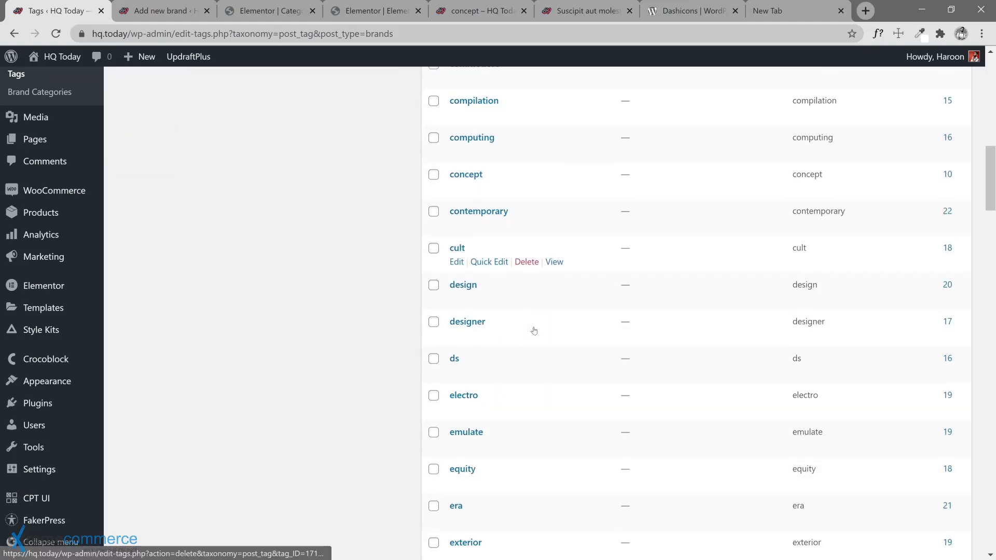
{"action": "scroll", "coordinate": [533, 331], "scroll_direction": "down", "scroll_amount": 3}
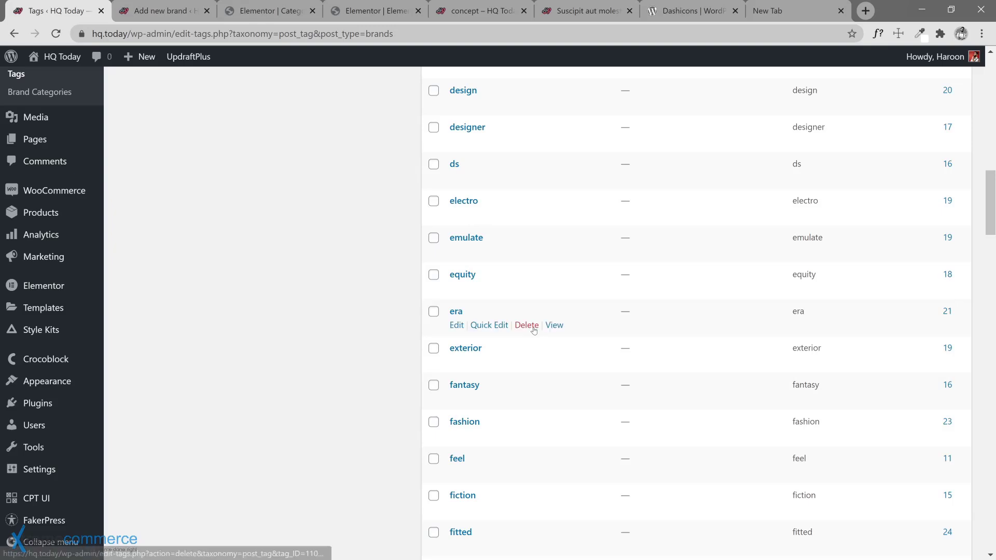
{"action": "scroll", "coordinate": [533, 331], "scroll_direction": "down", "scroll_amount": 2}
{"action": "scroll", "coordinate": [534, 331], "scroll_direction": "down", "scroll_amount": 4}
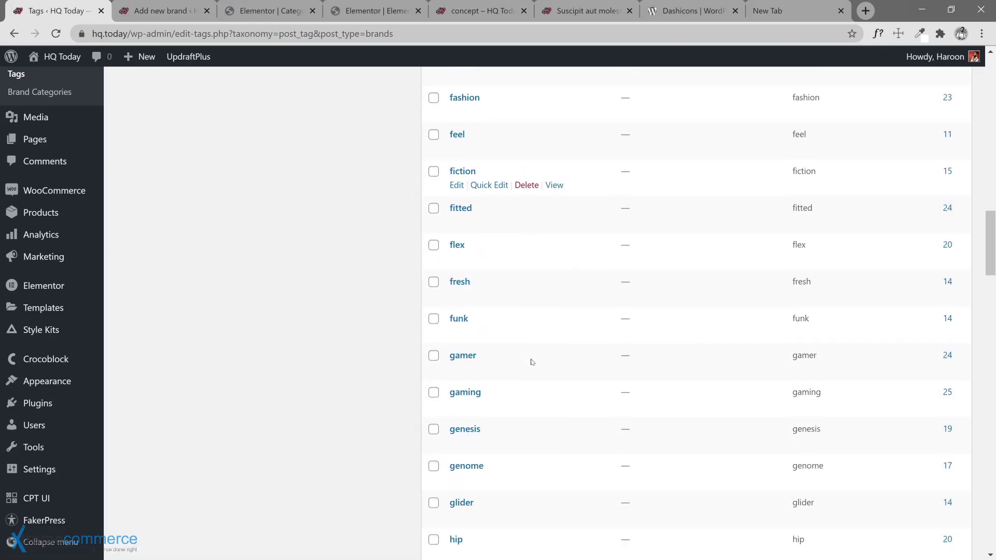
{"action": "scroll", "coordinate": [533, 342], "scroll_direction": "down", "scroll_amount": 2}
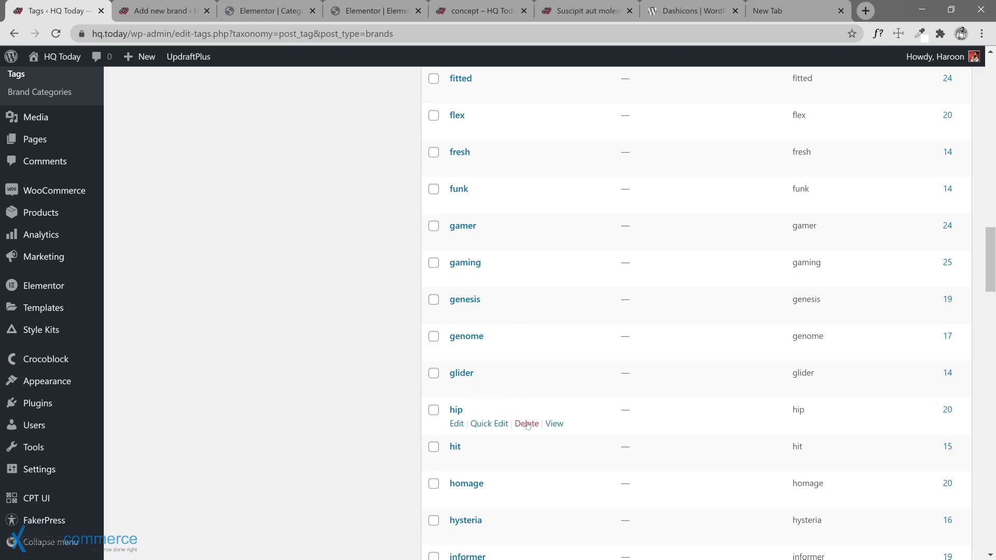
{"action": "scroll", "coordinate": [529, 422], "scroll_direction": "down", "scroll_amount": 3}
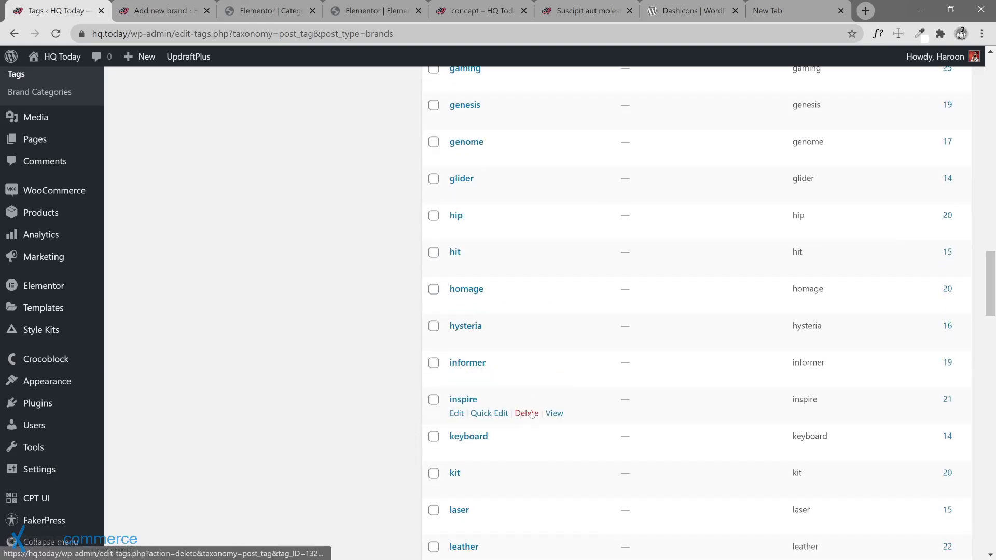
{"action": "scroll", "coordinate": [530, 418], "scroll_direction": "down", "scroll_amount": 2}
{"action": "scroll", "coordinate": [531, 413], "scroll_direction": "down", "scroll_amount": 2}
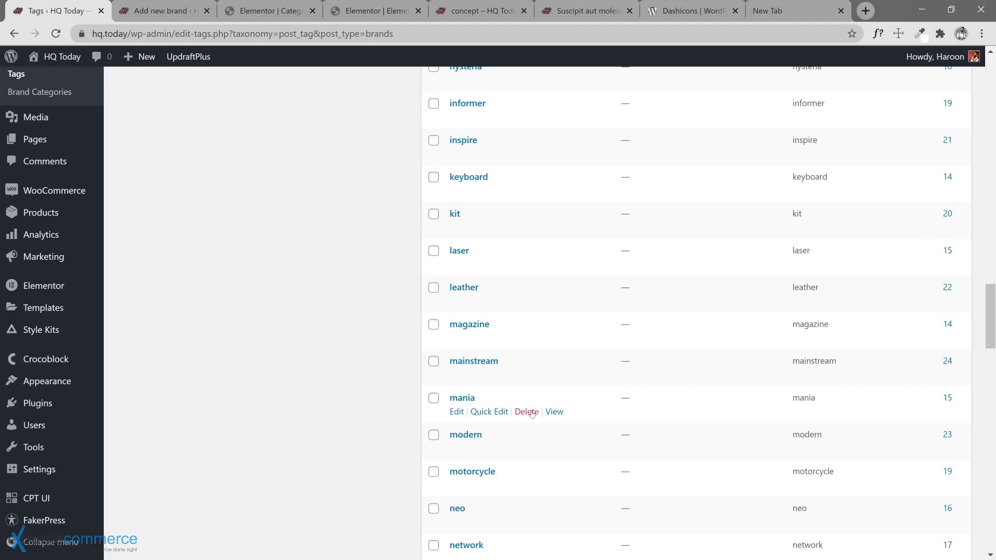
{"action": "scroll", "coordinate": [531, 413], "scroll_direction": "down", "scroll_amount": 1}
Return to the Sony brand entry and add the existing tags gaming, hit and modern.
{"action": "key", "text": "ctrl+Tab"}
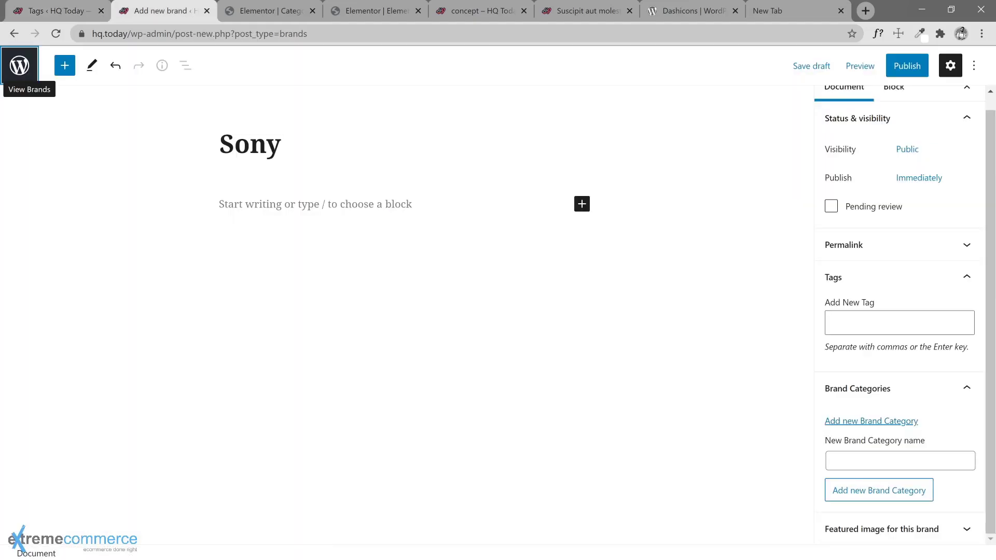
{"action": "left_click", "coordinate": [863, 335]}
{"action": "type", "text": "gaming"}
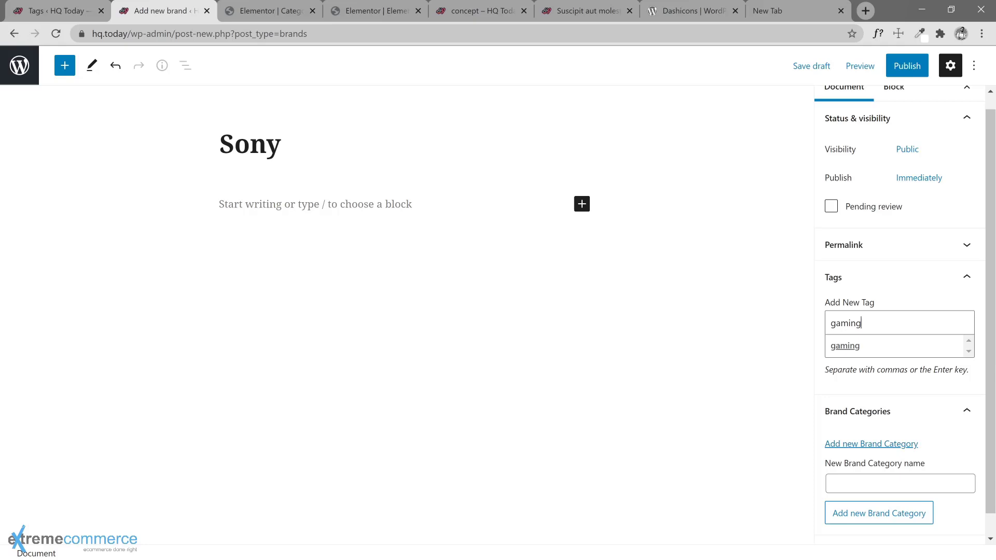
{"action": "left_click", "coordinate": [863, 347]}
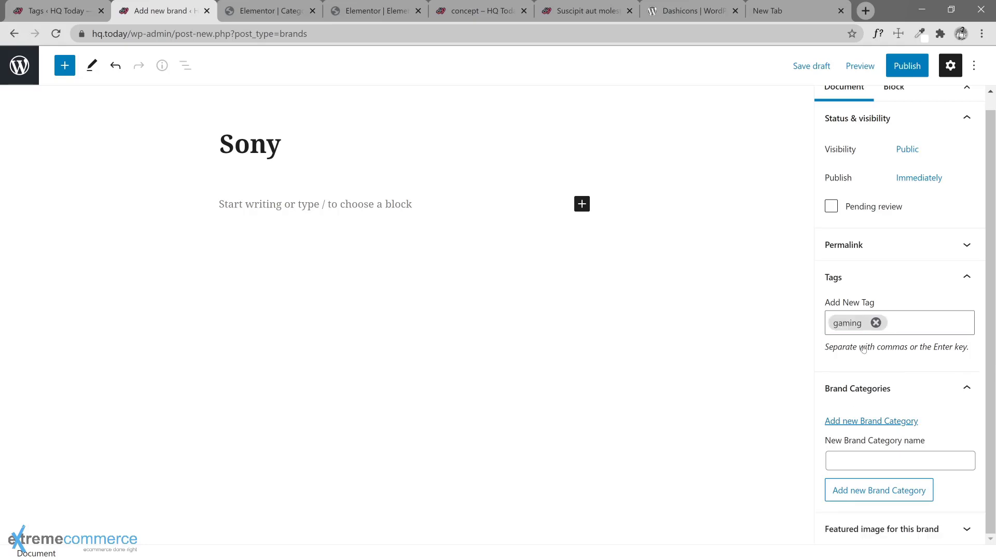
{"action": "type", "text": "hit"}
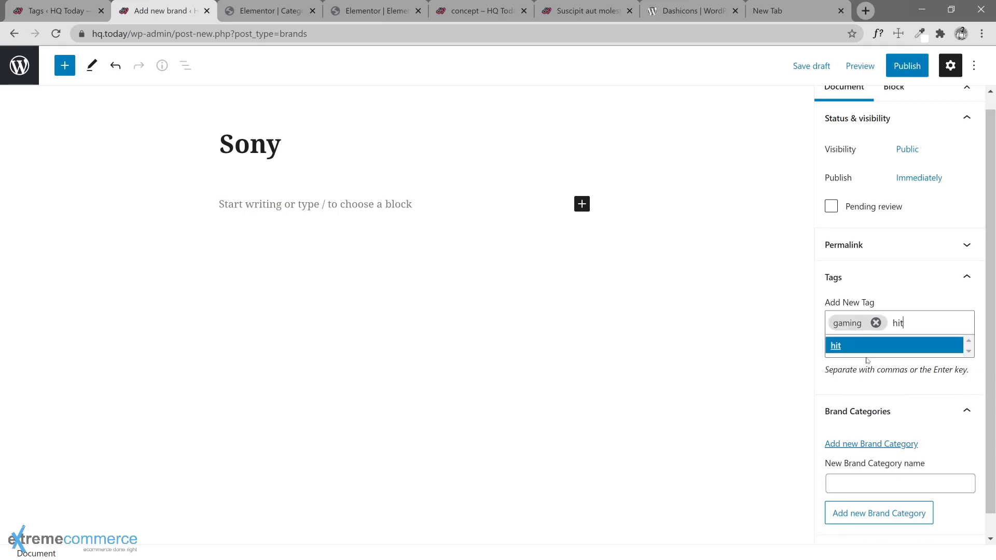
{"action": "left_click", "coordinate": [865, 347]}
{"action": "type", "text": "modern"}
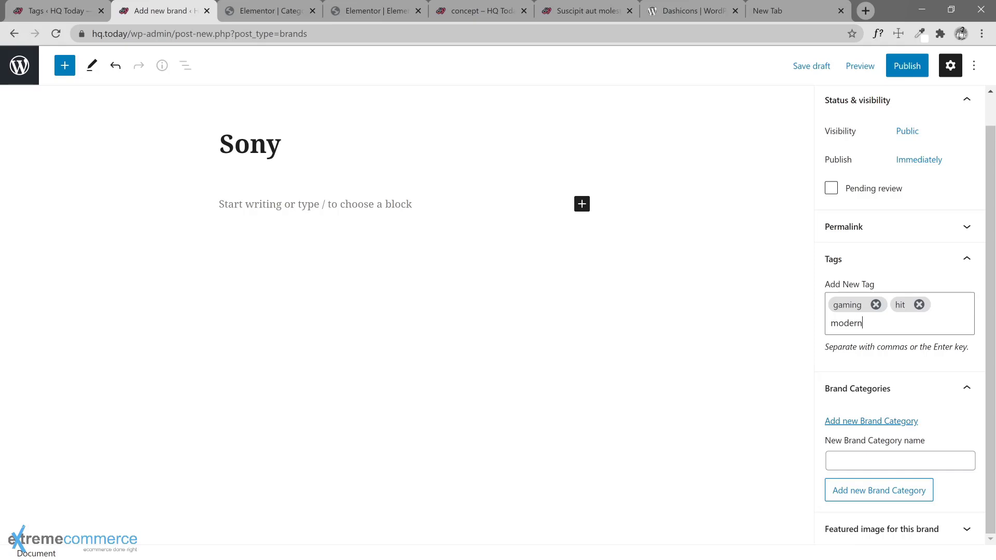
{"action": "left_click", "coordinate": [859, 351]}
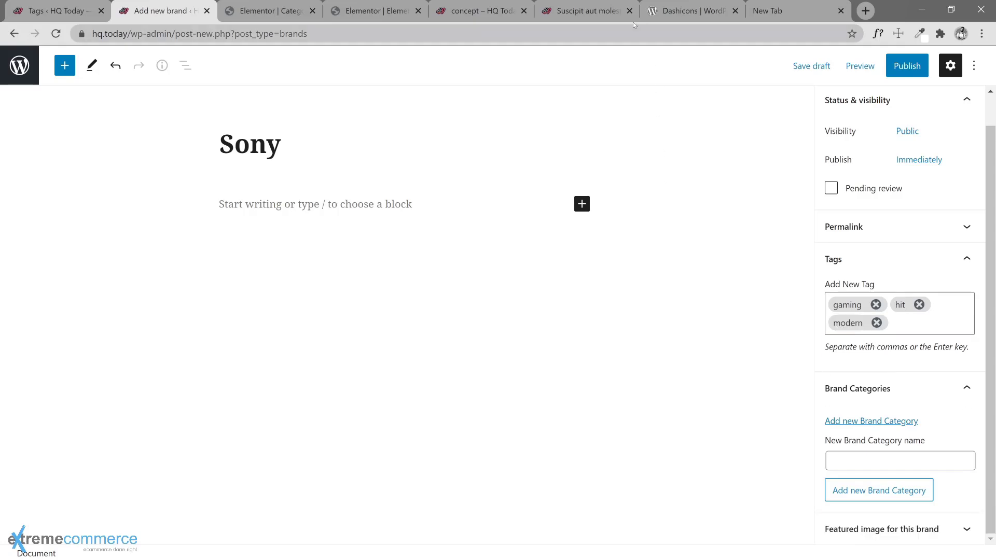
Copy the "Totam quis omnis" through "et aut id." passage from the sample article into Sony's body and publish the brand.
{"action": "left_click", "coordinate": [576, 11]}
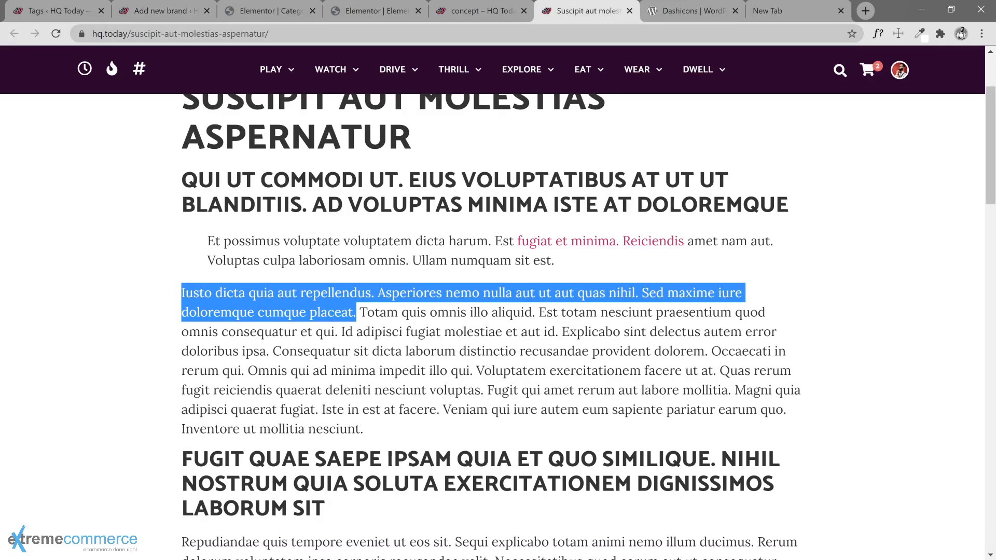
{"action": "left_click_drag", "start_coordinate": [359, 313], "coordinate": [558, 332]}
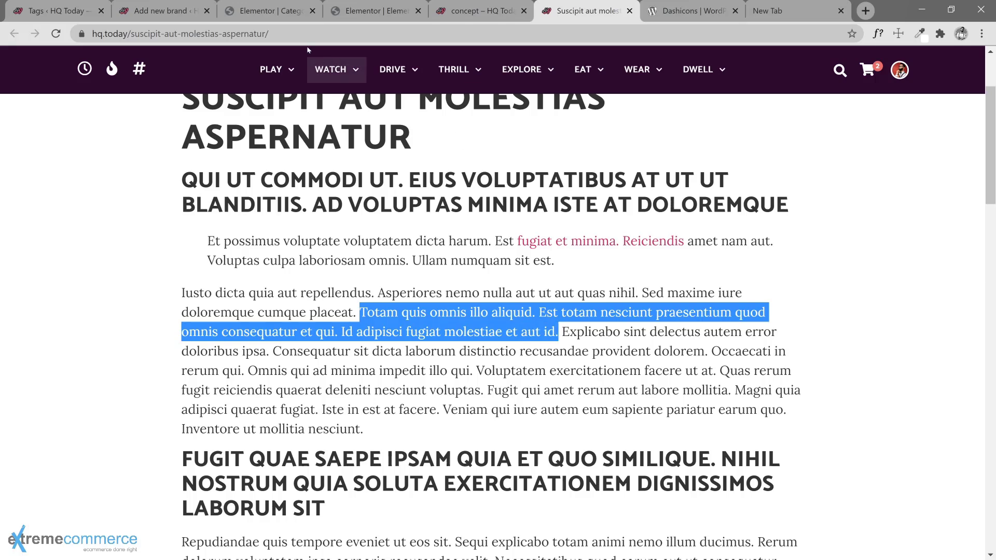
{"action": "left_click", "coordinate": [184, 17]}
{"action": "left_click", "coordinate": [312, 203]}
{"action": "type", "text": "Totam quis omnis illo aliquid. Est totam nesciunt praesentium quod omnis consequatur et qui. Id adipisci fugiat molestiae et aut id."}
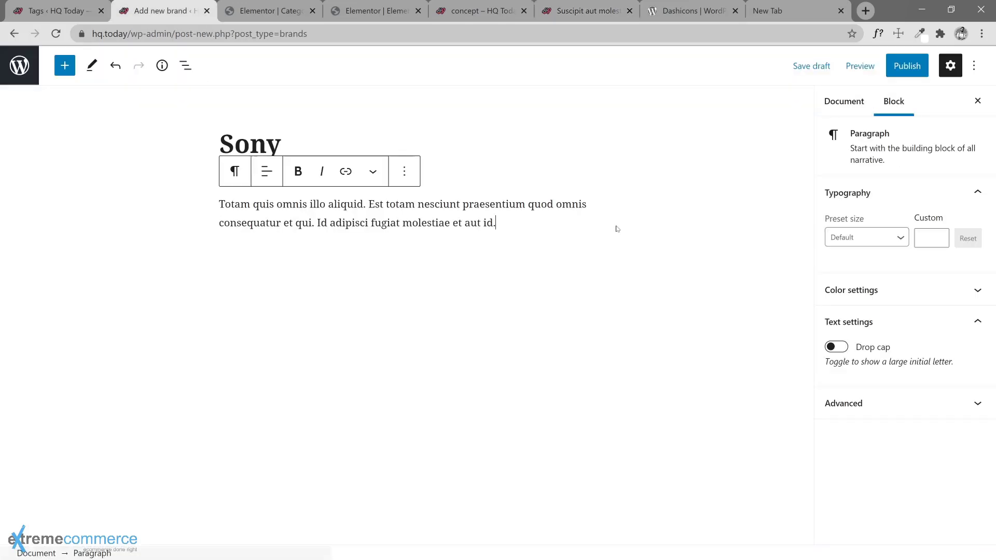
{"action": "left_click", "coordinate": [906, 65]}
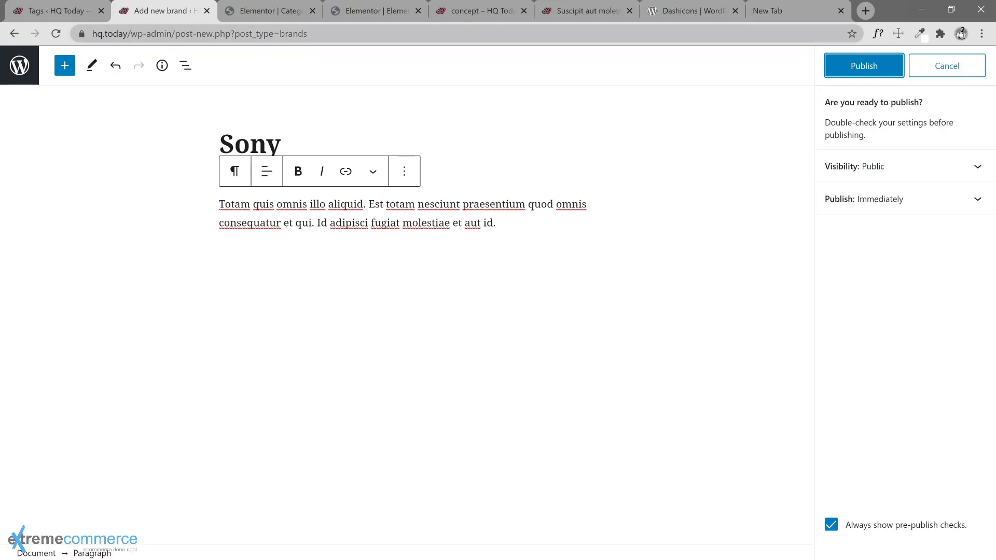
{"action": "left_click", "coordinate": [875, 75]}
{"action": "left_click", "coordinate": [84, 16]}
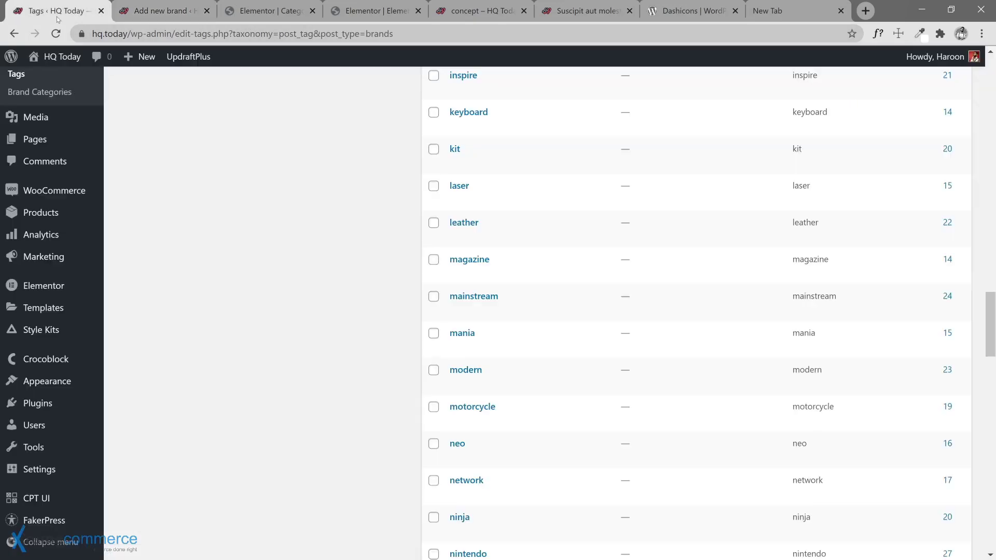
{"action": "scroll", "coordinate": [472, 244], "scroll_direction": "up", "scroll_amount": 15}
{"action": "scroll", "coordinate": [472, 249], "scroll_direction": "up", "scroll_amount": 15}
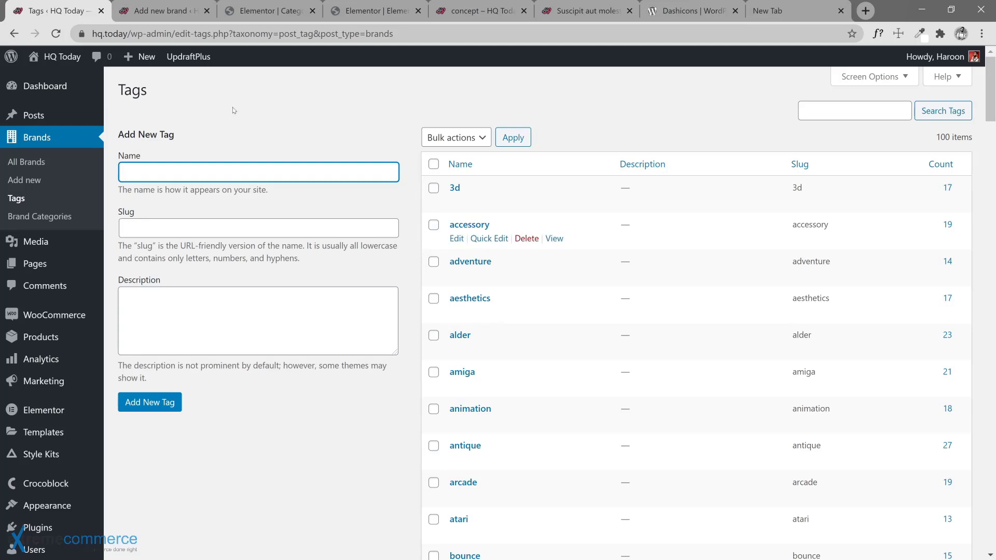
{"action": "left_click", "coordinate": [153, 16]}
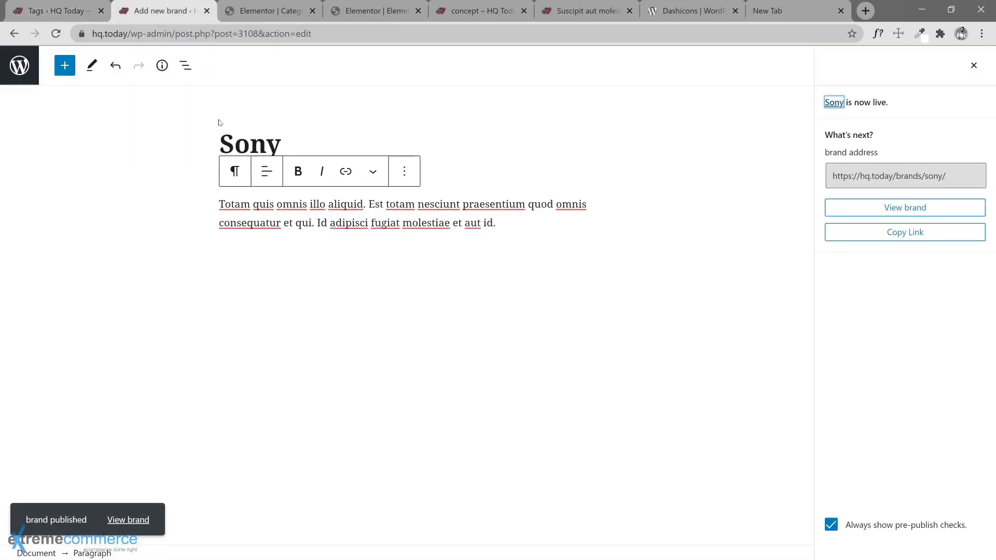
Return to the Brands list, create another brand entry titled Microsoft and publish it.
{"action": "left_click", "coordinate": [20, 65]}
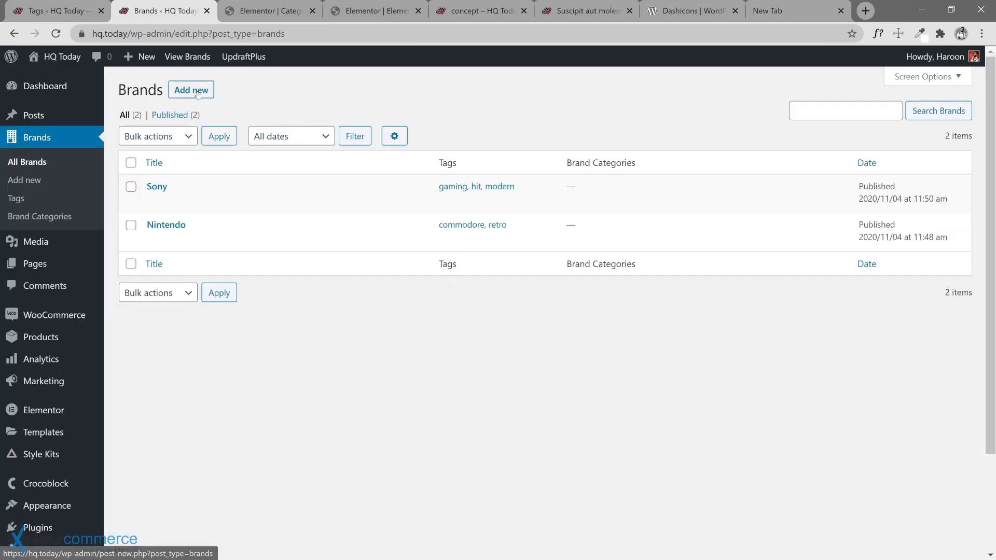
{"action": "left_click", "coordinate": [198, 91]}
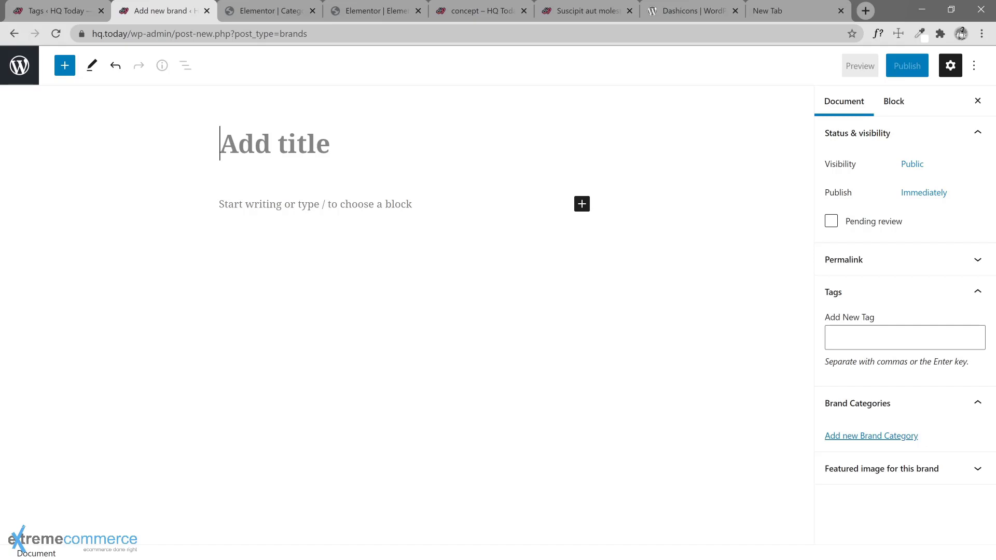
{"action": "type", "text": "Microsoft"}
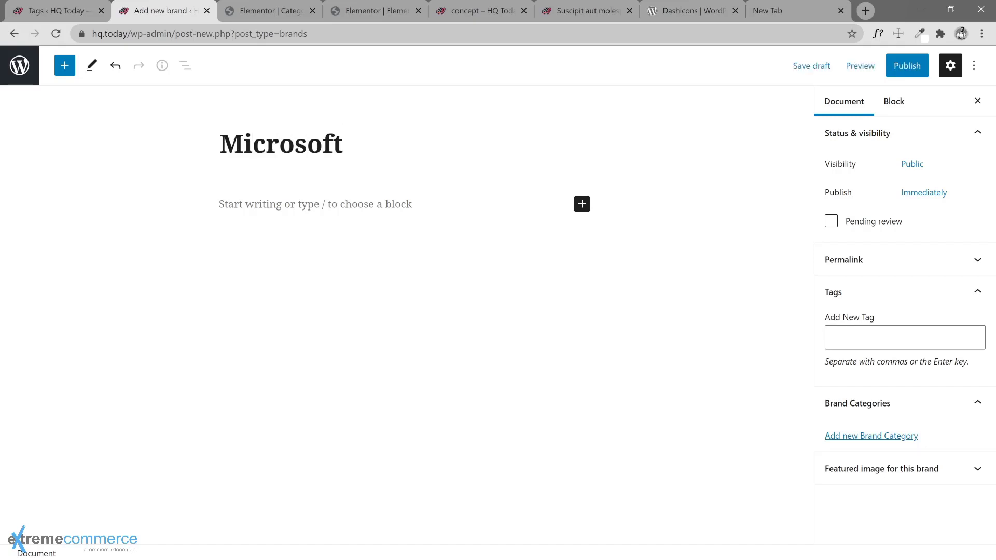
{"action": "left_click", "coordinate": [900, 68]}
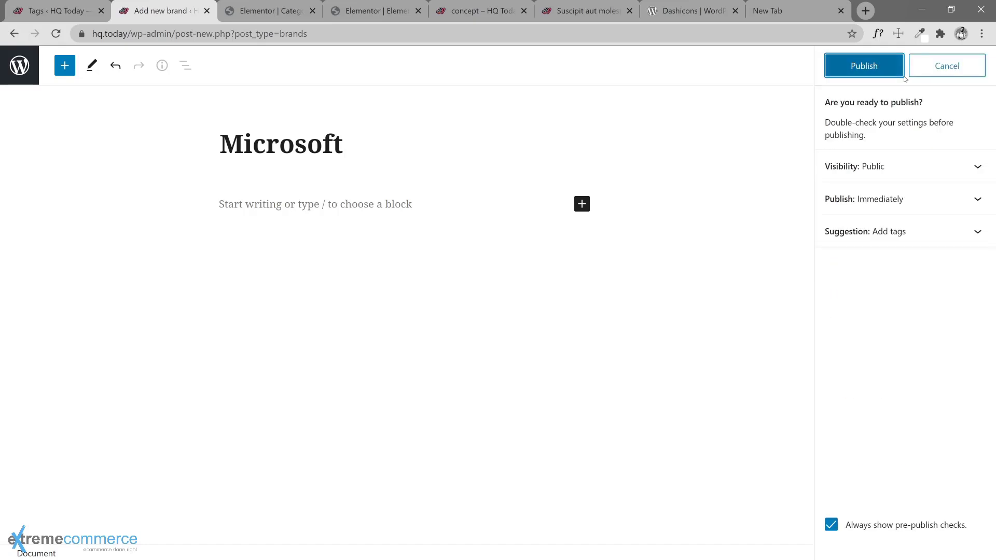
{"action": "left_click", "coordinate": [876, 70]}
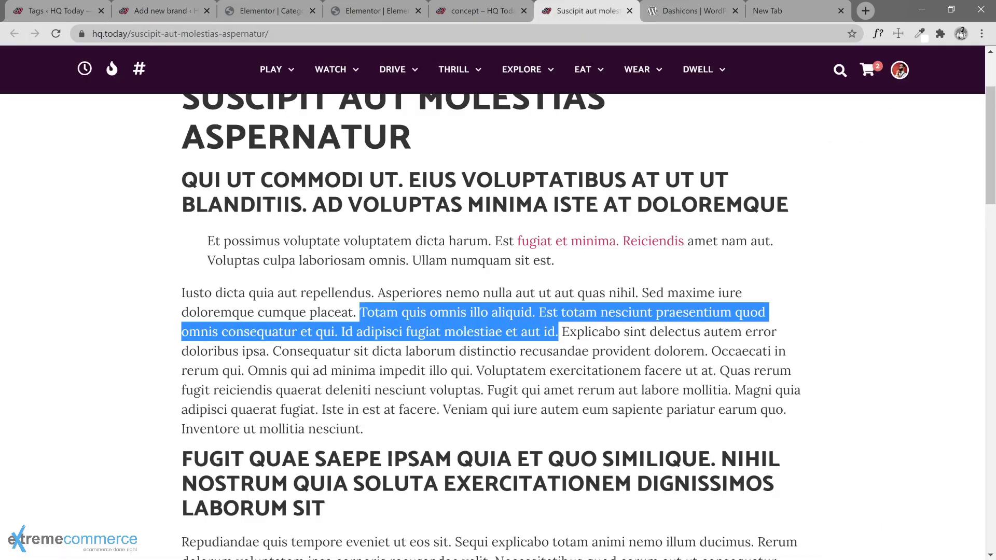
Copy the "Explicabo sint delectus" through "provident dolorem." passage from the sample article into the Microsoft brand's body.
{"action": "left_click_drag", "start_coordinate": [562, 333], "coordinate": [708, 353]}
{"action": "key", "text": "ctrl+c"}
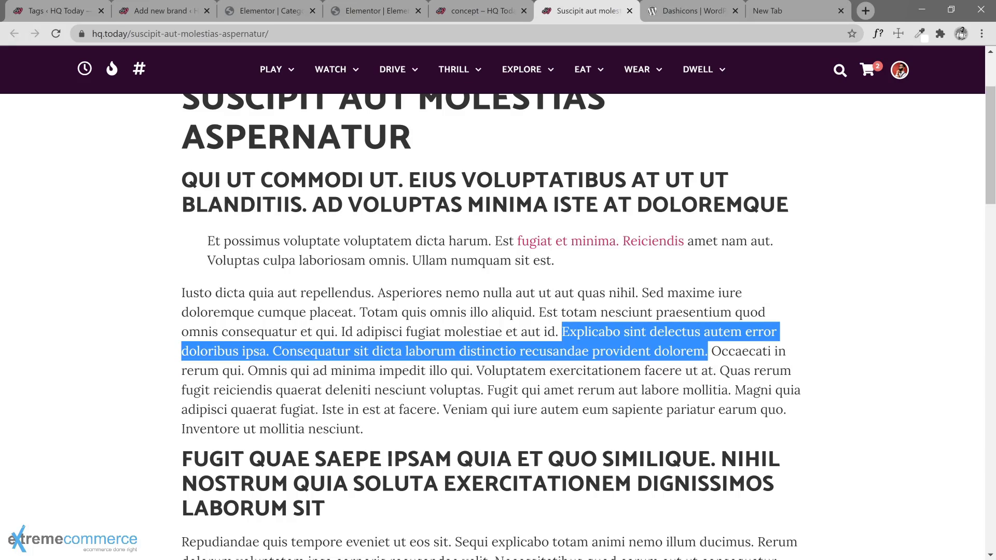
{"action": "left_click", "coordinate": [193, 12]}
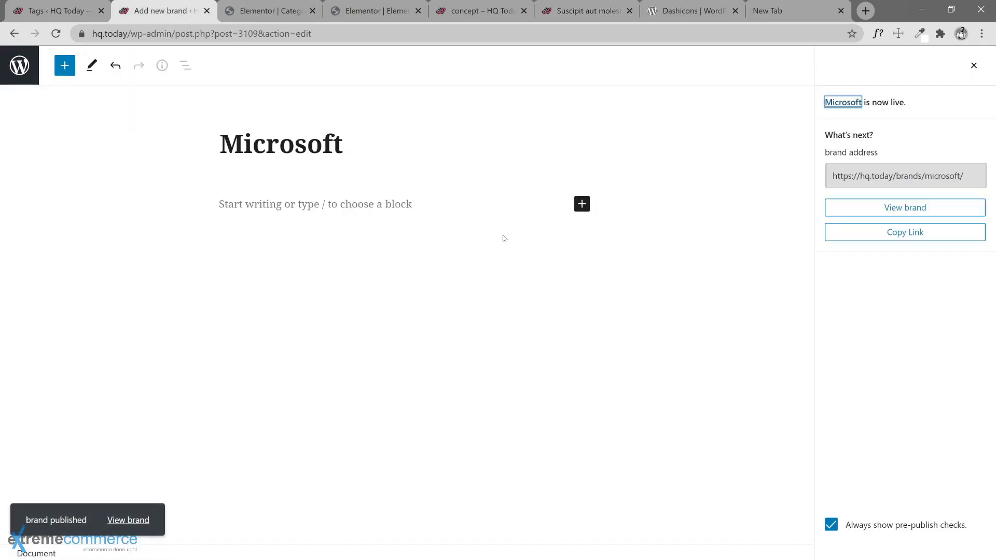
{"action": "left_click", "coordinate": [469, 216]}
{"action": "key", "text": "ctrl+v"}
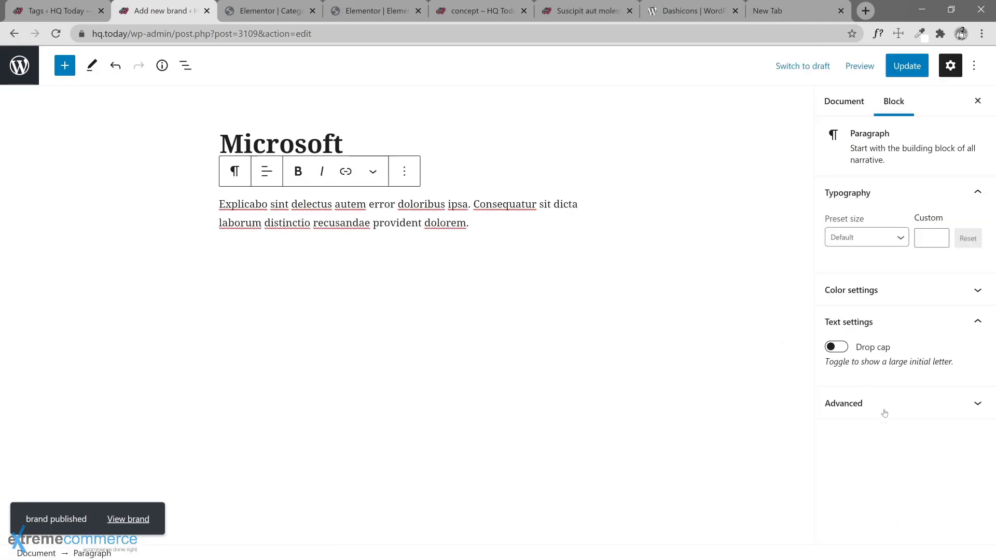
{"action": "left_click", "coordinate": [961, 409]}
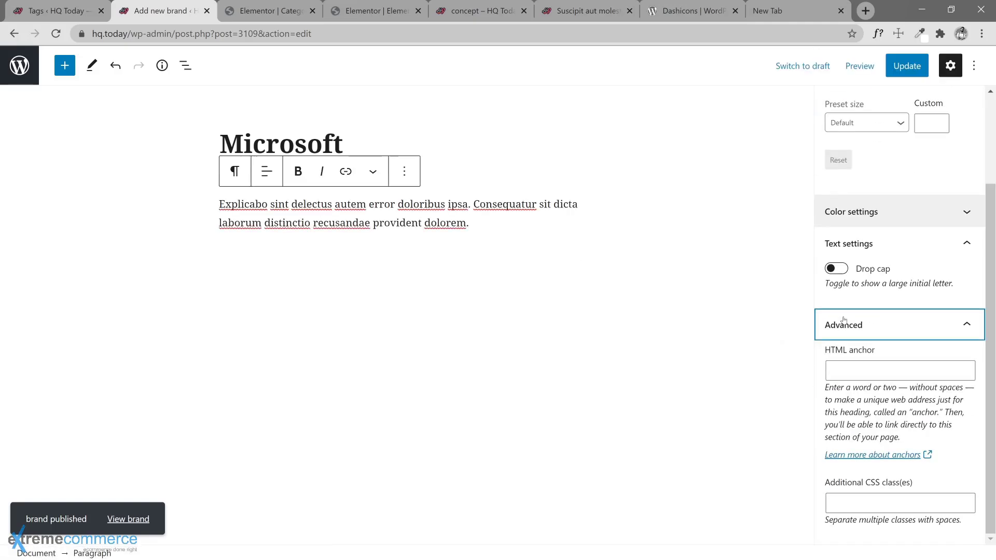
{"action": "scroll", "coordinate": [843, 320], "scroll_direction": "up", "scroll_amount": 2}
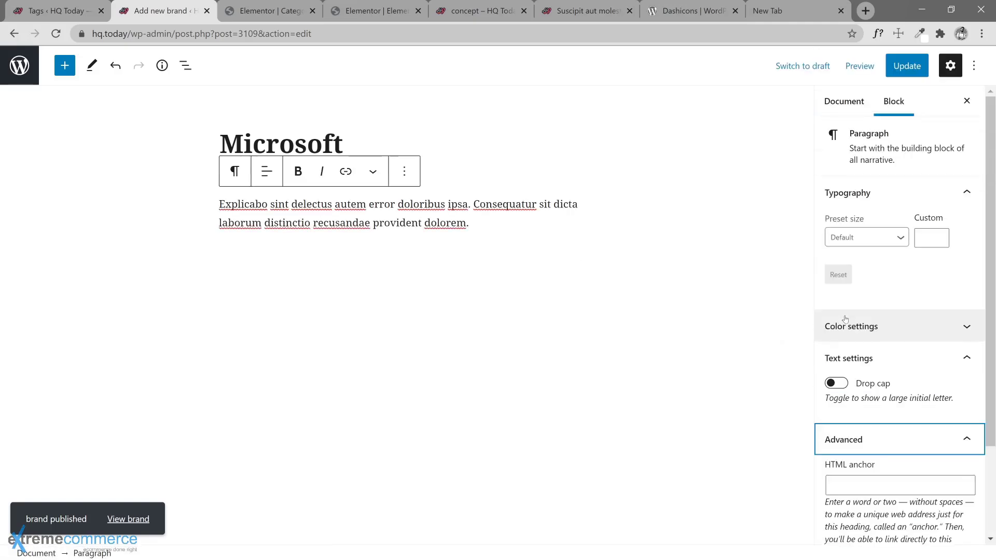
{"action": "left_click", "coordinate": [237, 16]}
{"action": "left_click", "coordinate": [188, 16]}
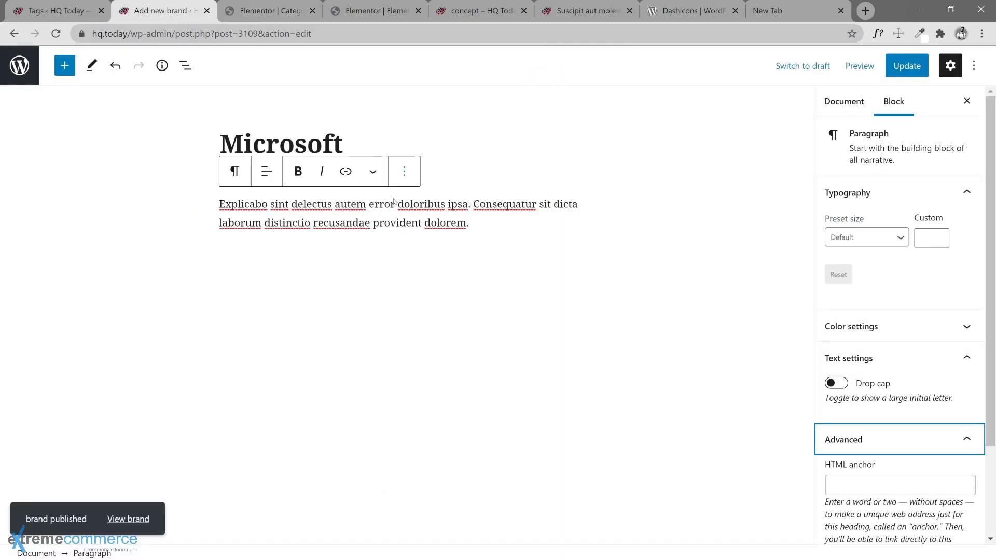
{"action": "scroll", "coordinate": [903, 337], "scroll_direction": "down", "scroll_amount": 2}
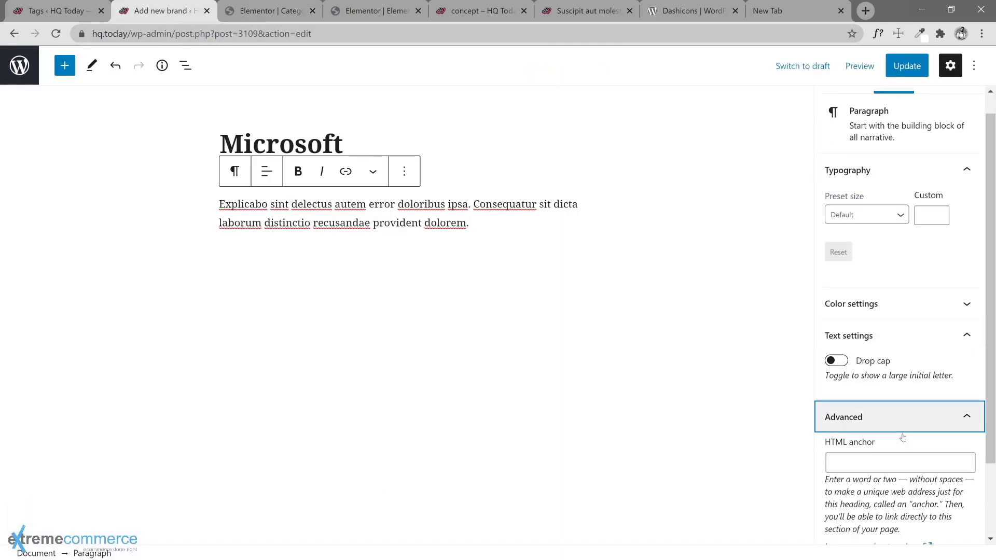
{"action": "scroll", "coordinate": [870, 210], "scroll_direction": "up", "scroll_amount": 3}
Show the Microsoft brand's document settings, collapse and re-expand Brand Categories, and place the cursor in the new tag field.
{"action": "left_click", "coordinate": [844, 107]}
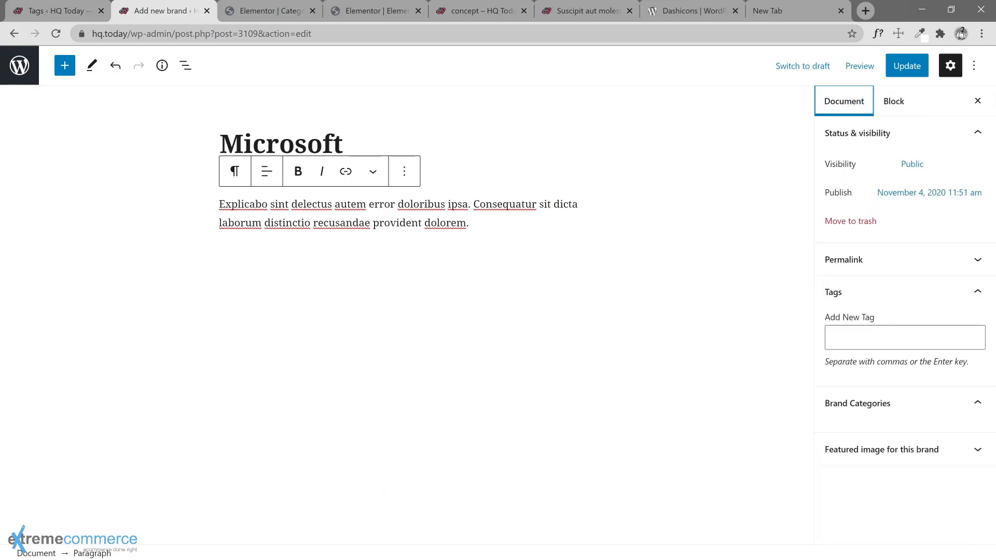
{"action": "left_click", "coordinate": [909, 406]}
{"action": "left_click", "coordinate": [909, 406]}
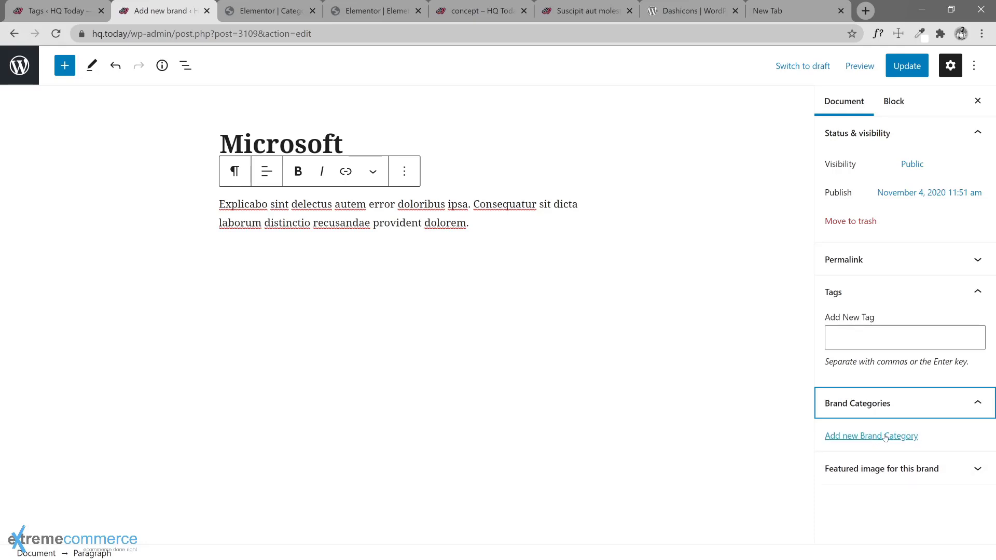
{"action": "left_click", "coordinate": [876, 337]}
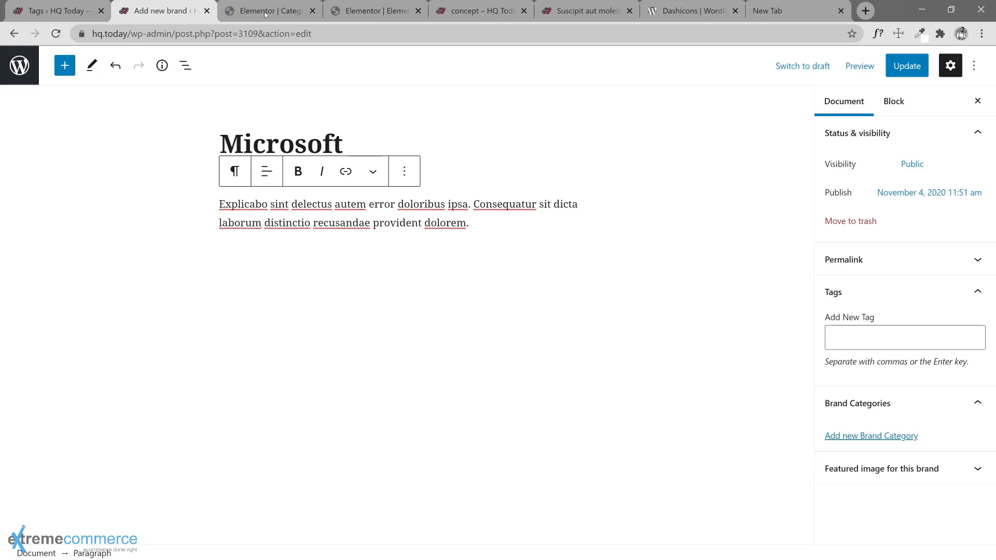
Look through the existing brand tags for ones suiting Microsoft and return to the Microsoft entry.
{"action": "left_click", "coordinate": [59, 10]}
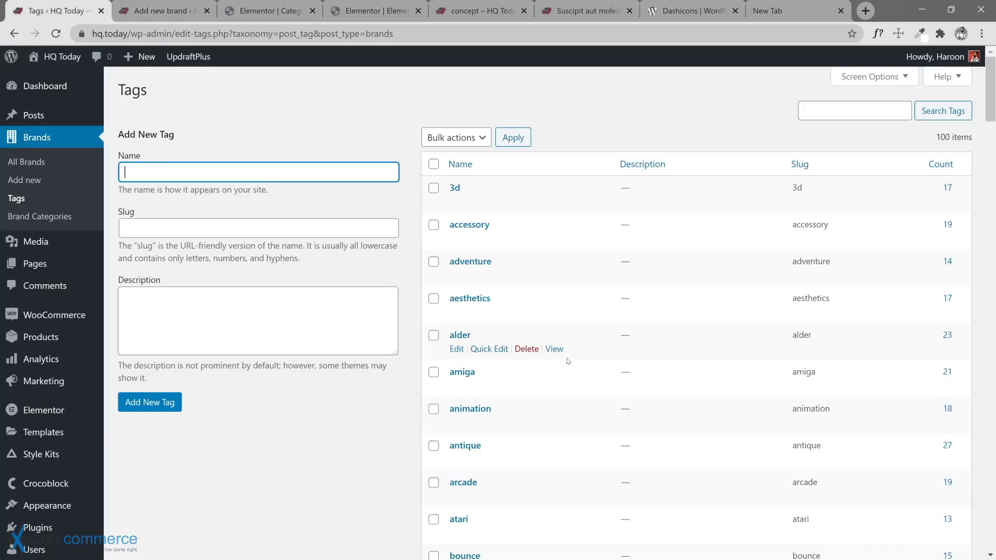
{"action": "scroll", "coordinate": [567, 361], "scroll_direction": "down", "scroll_amount": 6}
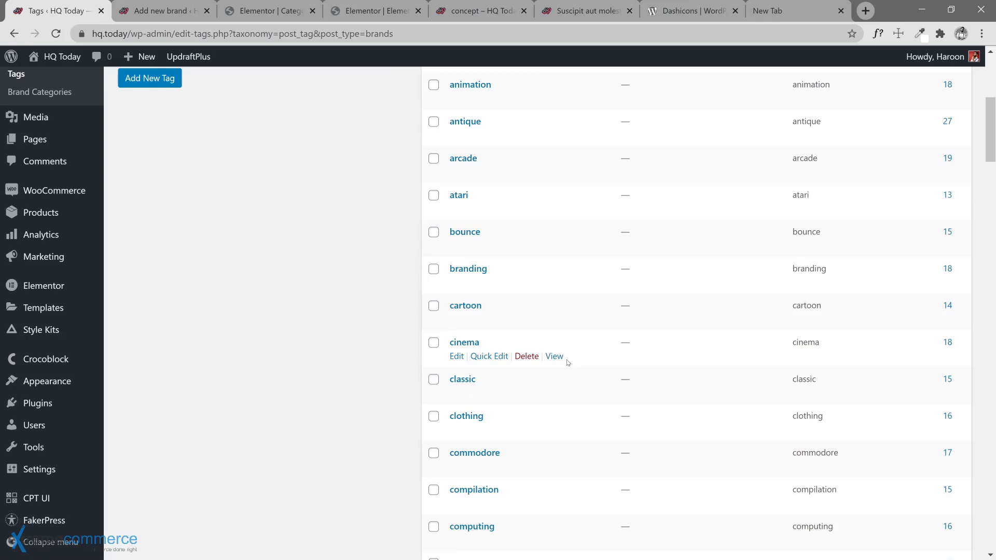
{"action": "scroll", "coordinate": [567, 362], "scroll_direction": "down", "scroll_amount": 4}
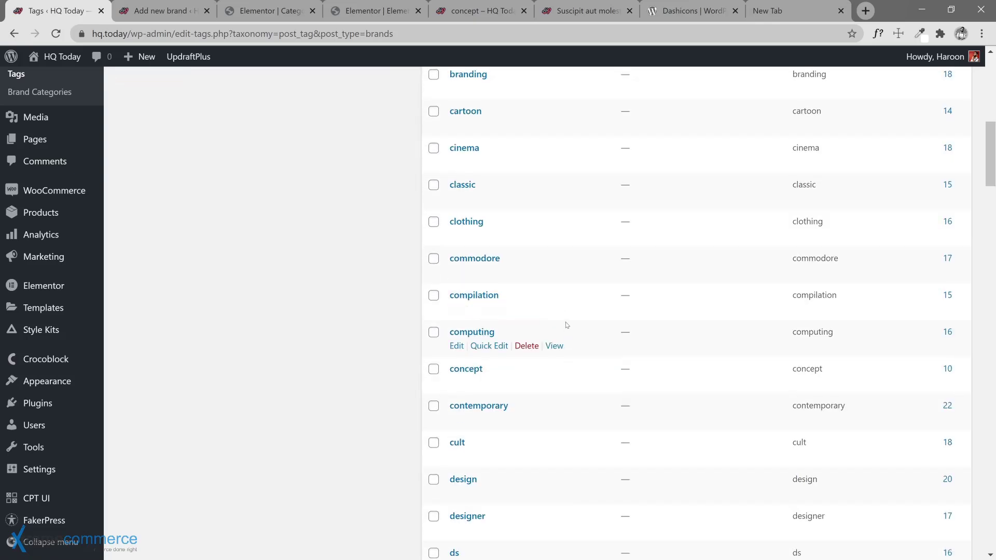
{"action": "scroll", "coordinate": [567, 321], "scroll_direction": "down", "scroll_amount": 4}
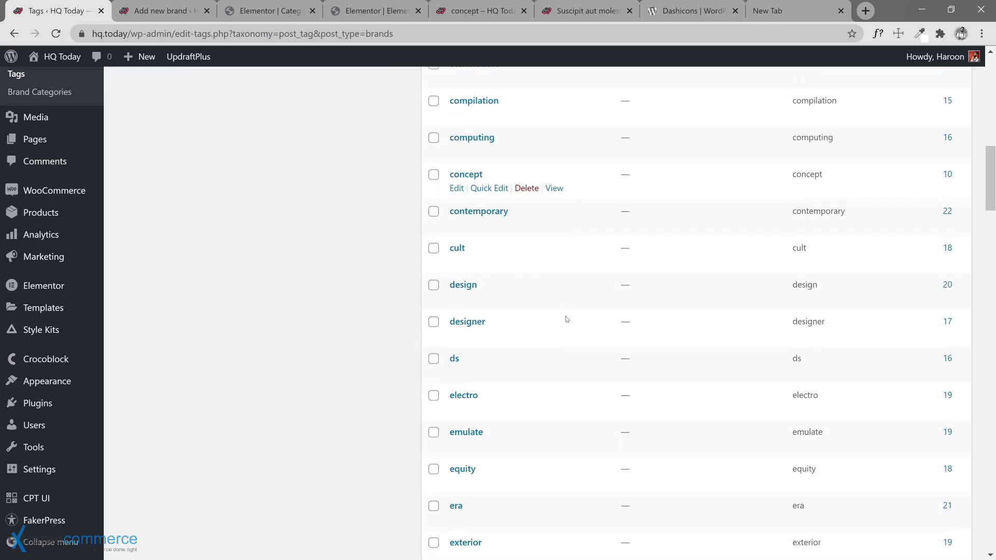
{"action": "scroll", "coordinate": [547, 371], "scroll_direction": "down", "scroll_amount": 5}
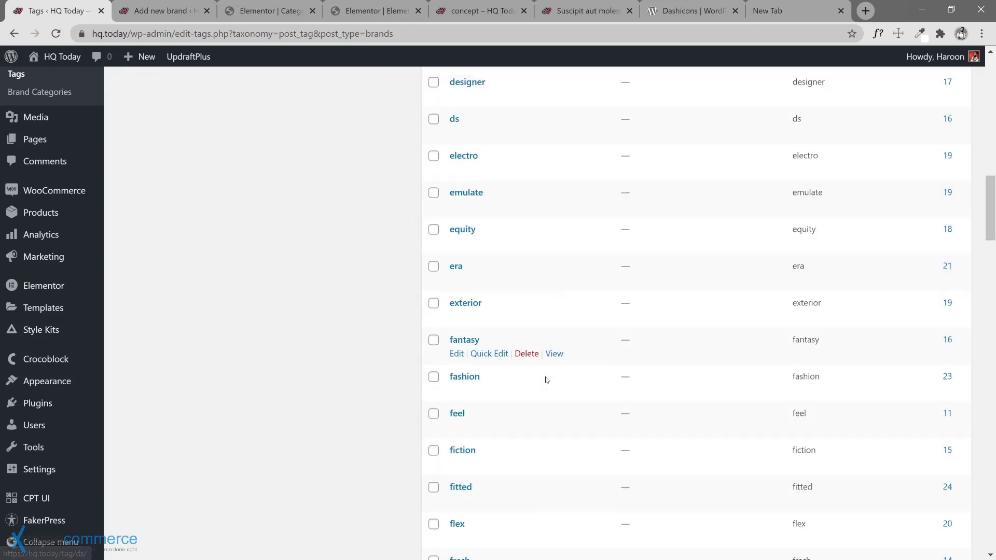
{"action": "scroll", "coordinate": [545, 380], "scroll_direction": "down", "scroll_amount": 1}
{"action": "key", "text": "ctrl+3"}
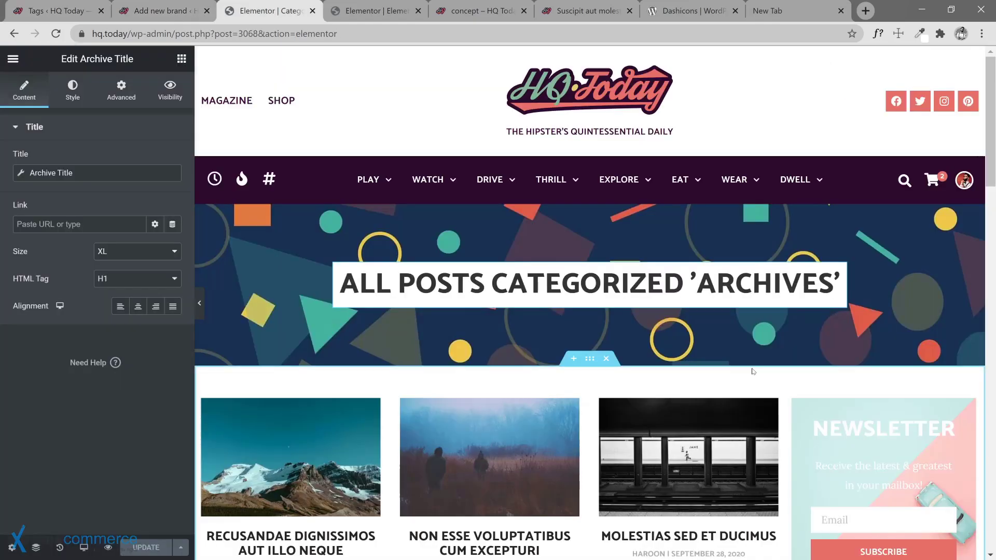
{"action": "key", "text": "ctrl+2"}
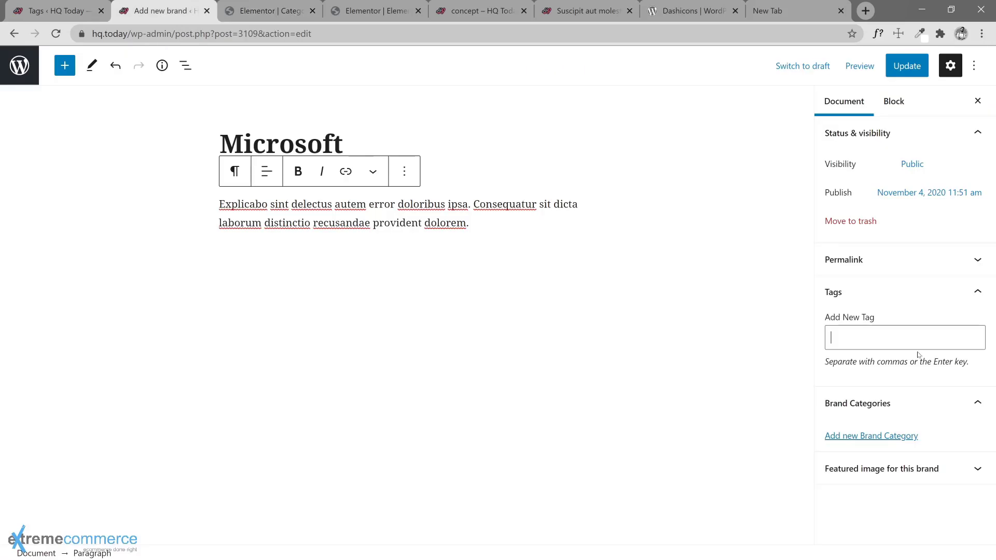
Add the existing tags gaming and fantasy to the Microsoft brand.
{"action": "type", "text": "gaming"}
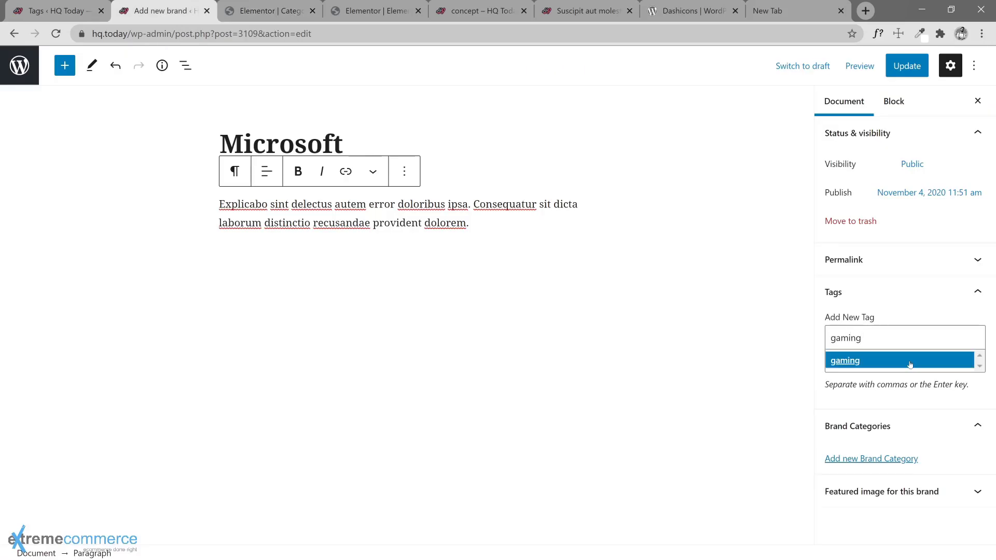
{"action": "left_click", "coordinate": [864, 361]}
{"action": "type", "text": "fant"}
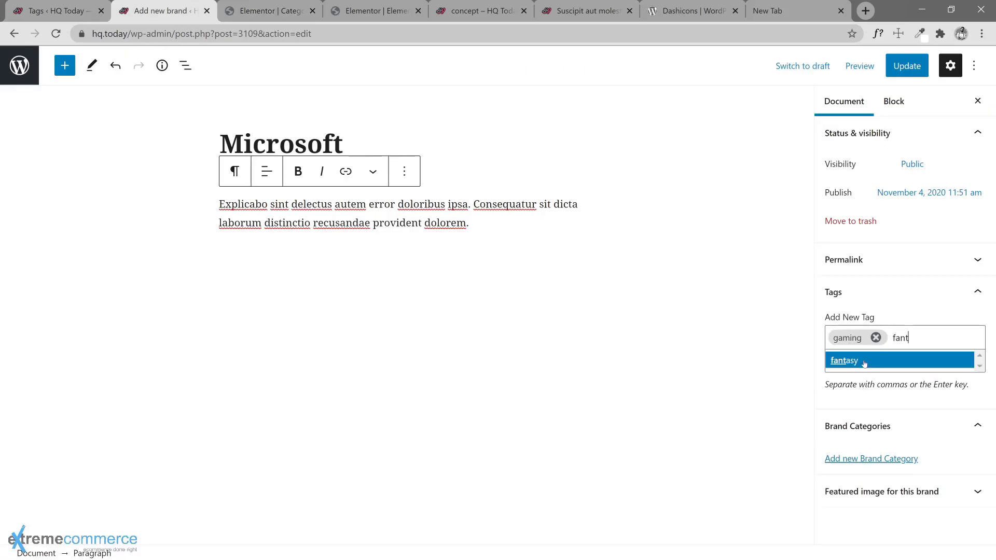
{"action": "type", "text": "asy"}
{"action": "left_click", "coordinate": [863, 362]}
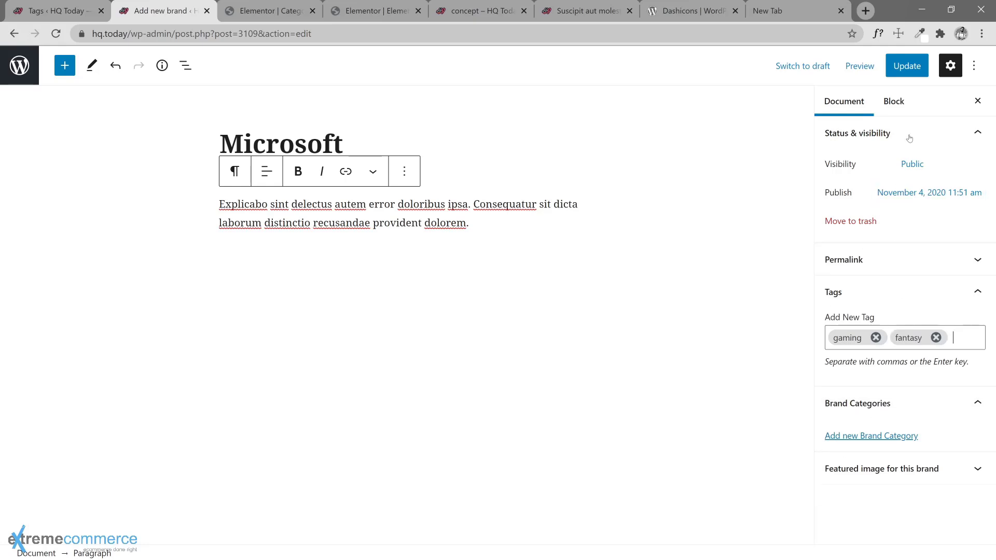
Check the Brand Categories page for existing categories and return to the Microsoft entry.
{"action": "left_click", "coordinate": [57, 11]}
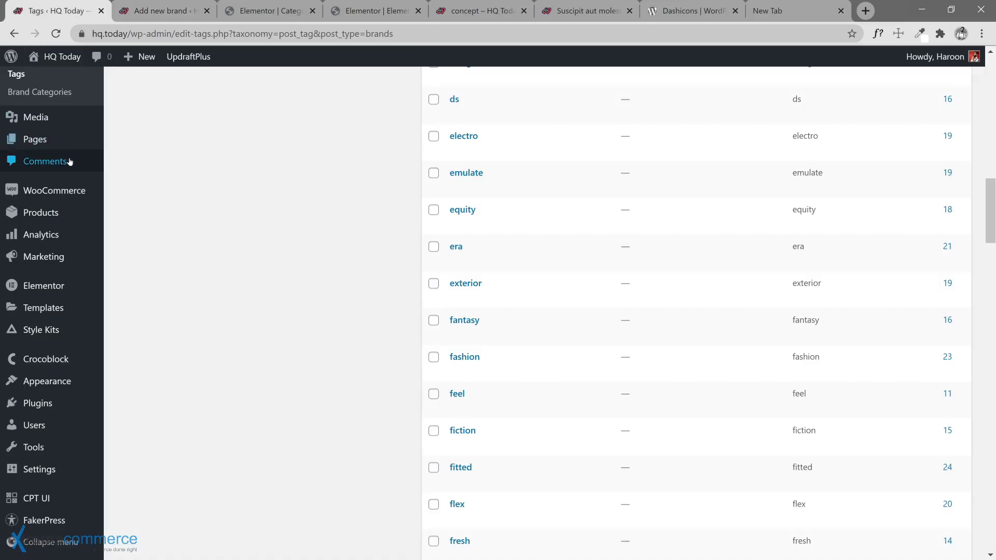
{"action": "scroll", "coordinate": [57, 207], "scroll_direction": "up", "scroll_amount": 7}
{"action": "left_click", "coordinate": [62, 216]}
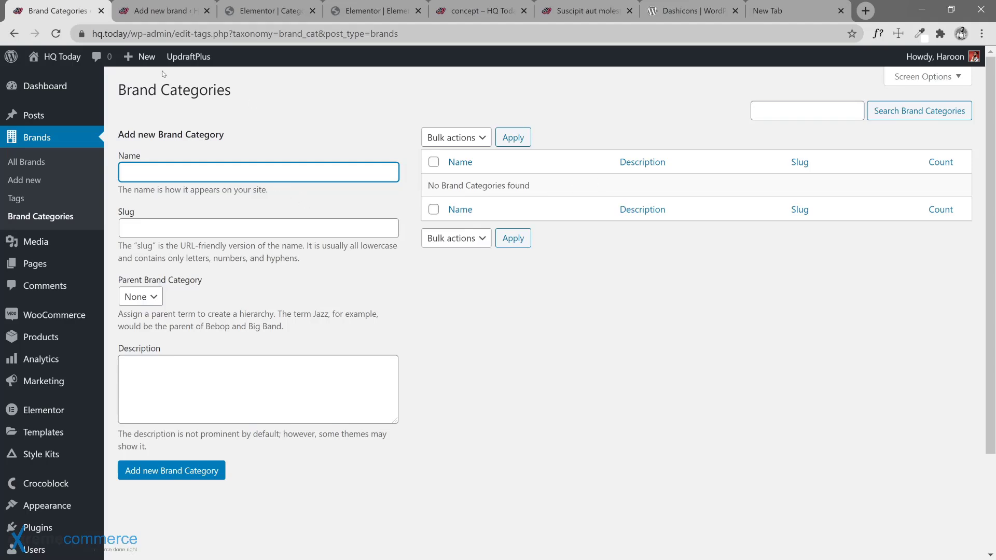
{"action": "left_click", "coordinate": [160, 10]}
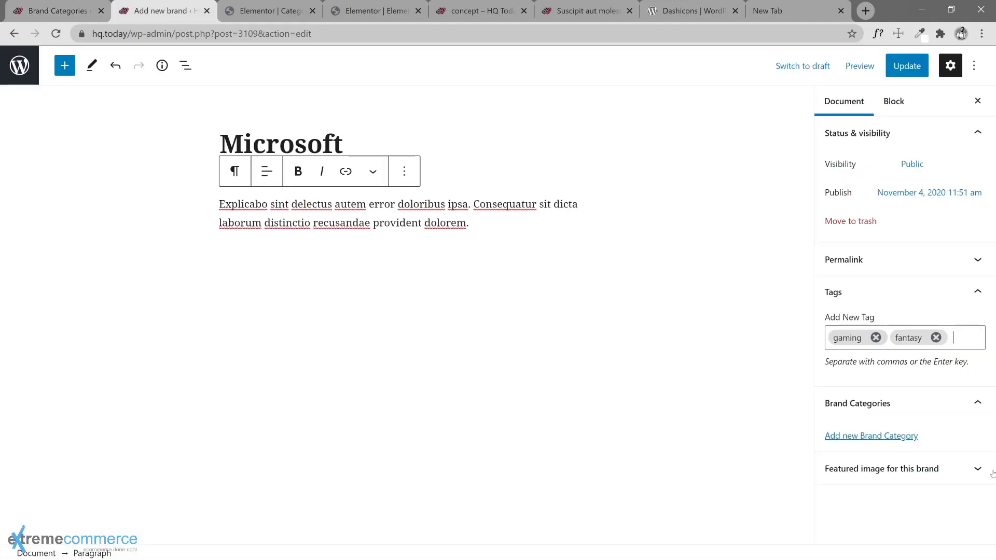
Create a brand category named Play from the Microsoft entry, keep it assigned, and update the brand.
{"action": "left_click", "coordinate": [870, 438]}
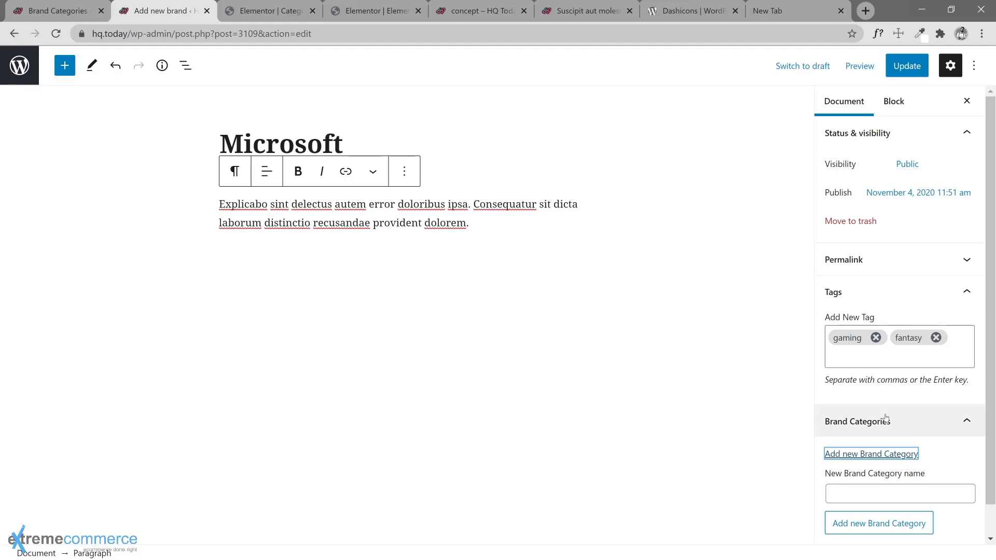
{"action": "left_click", "coordinate": [831, 494]}
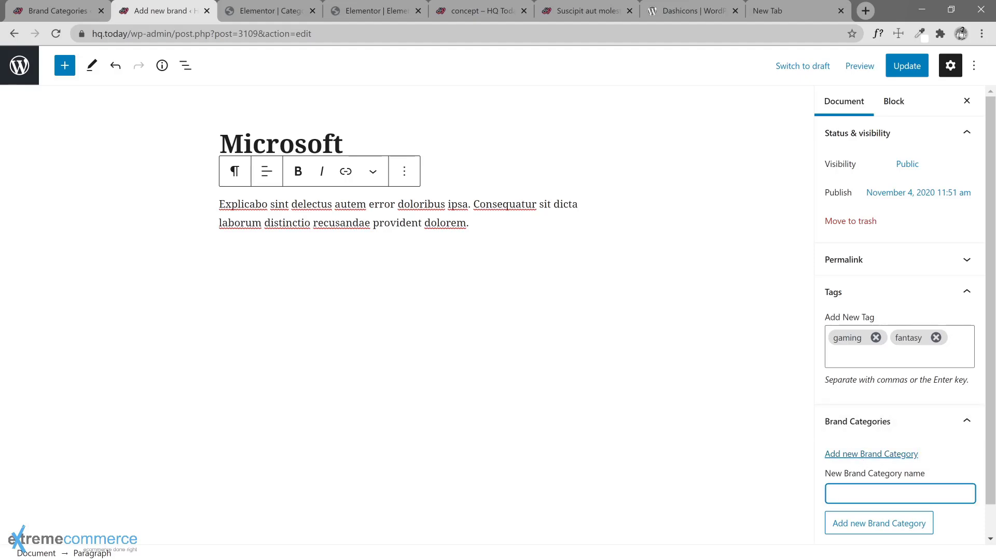
{"action": "type", "text": "Play"}
{"action": "left_click", "coordinate": [862, 523]}
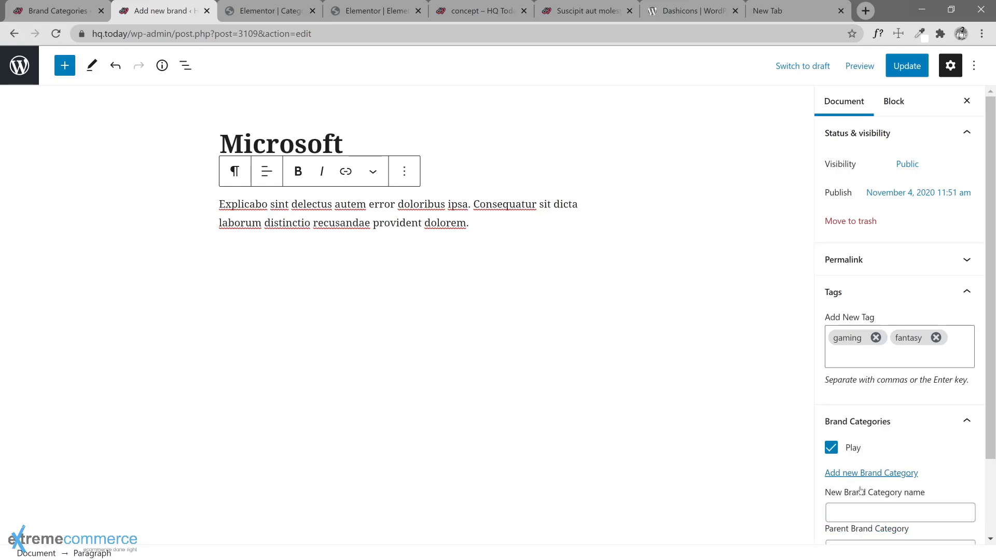
{"action": "left_click", "coordinate": [906, 65]}
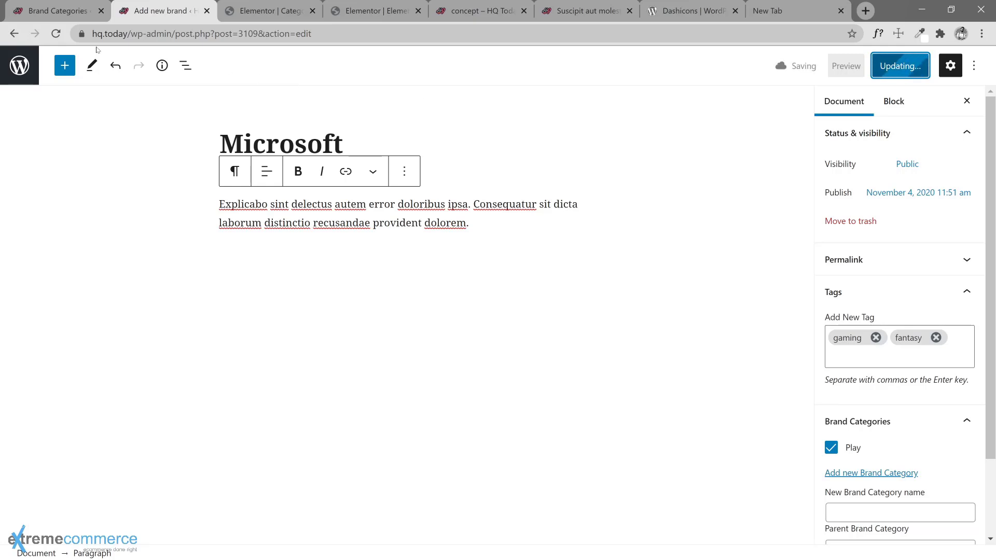
Return to the Brands list and open the Sony brand's Quick Edit form to inspect its available fields.
{"action": "left_click", "coordinate": [50, 14]}
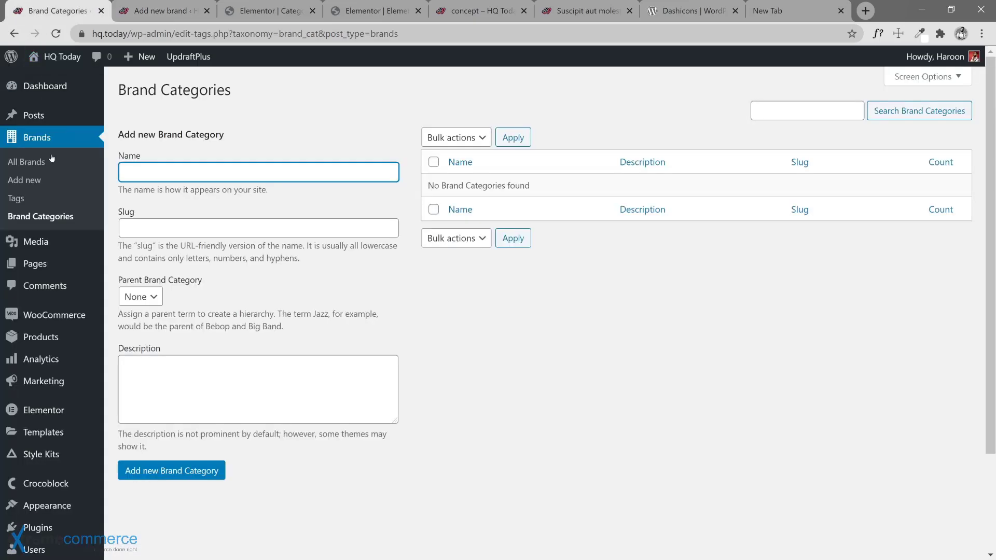
{"action": "left_click", "coordinate": [30, 182]}
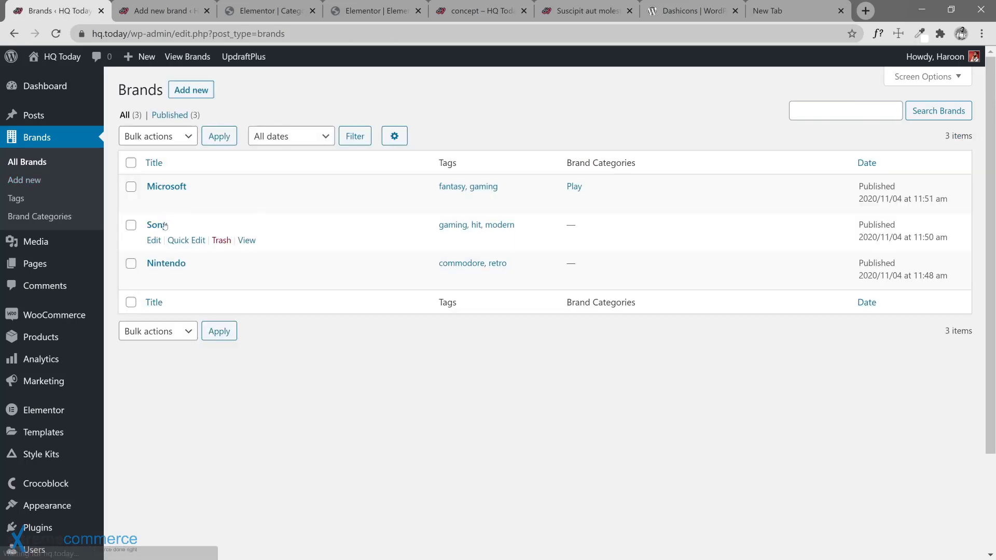
{"action": "left_click", "coordinate": [185, 241]}
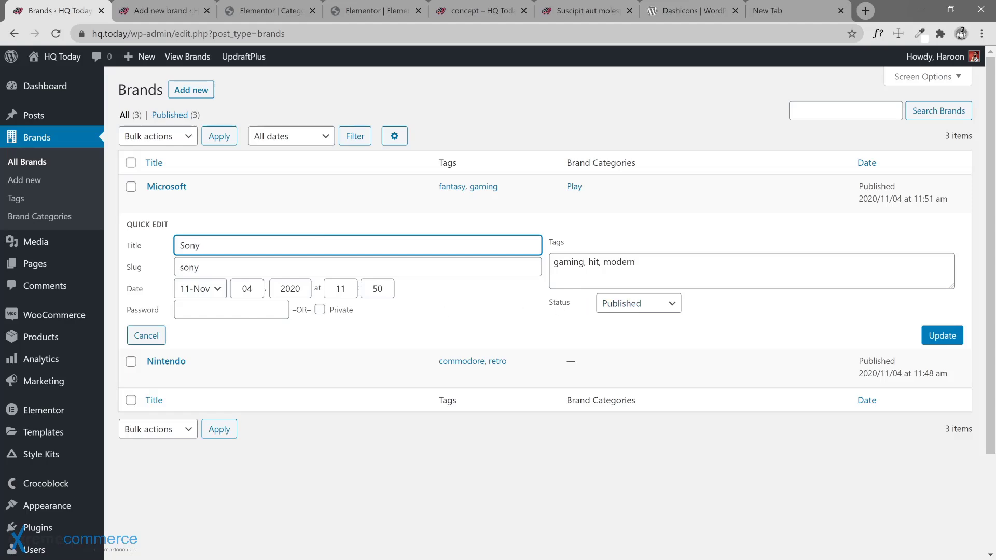
Open CPT UI in a separate browser tab, place that tab first, and look through the post type settings.
{"action": "scroll", "coordinate": [94, 456], "scroll_direction": "down", "scroll_amount": 3}
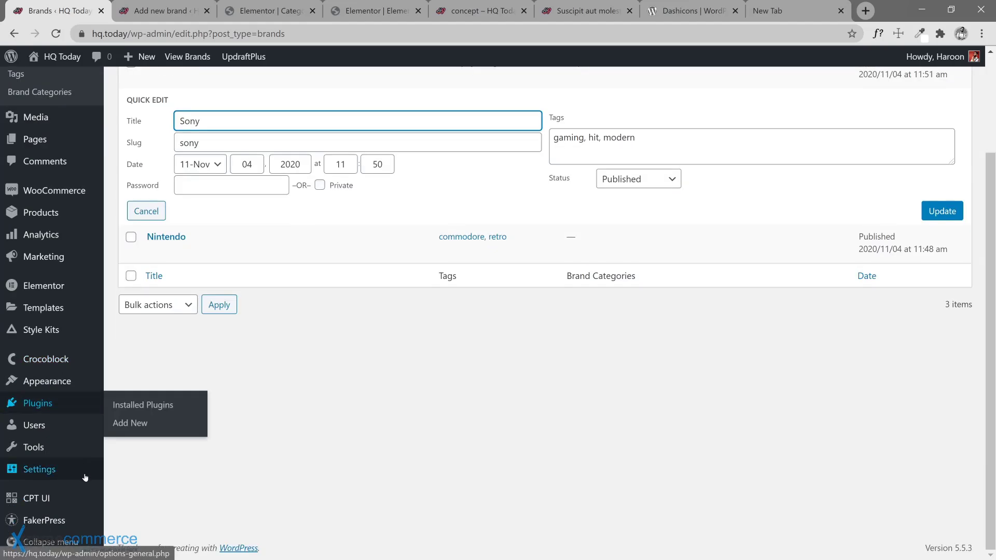
{"action": "middle_click", "coordinate": [47, 499]}
{"action": "left_click", "coordinate": [86, 11]}
{"action": "left_click_drag", "start_coordinate": [87, 12], "coordinate": [37, 11]}
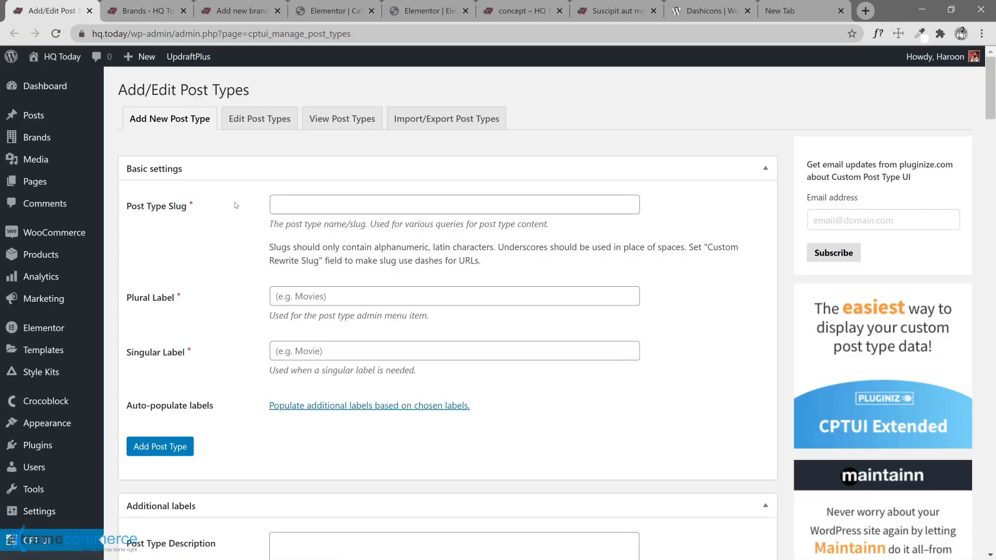
{"action": "scroll", "coordinate": [239, 260], "scroll_direction": "down", "scroll_amount": 12}
{"action": "scroll", "coordinate": [245, 260], "scroll_direction": "down", "scroll_amount": 12}
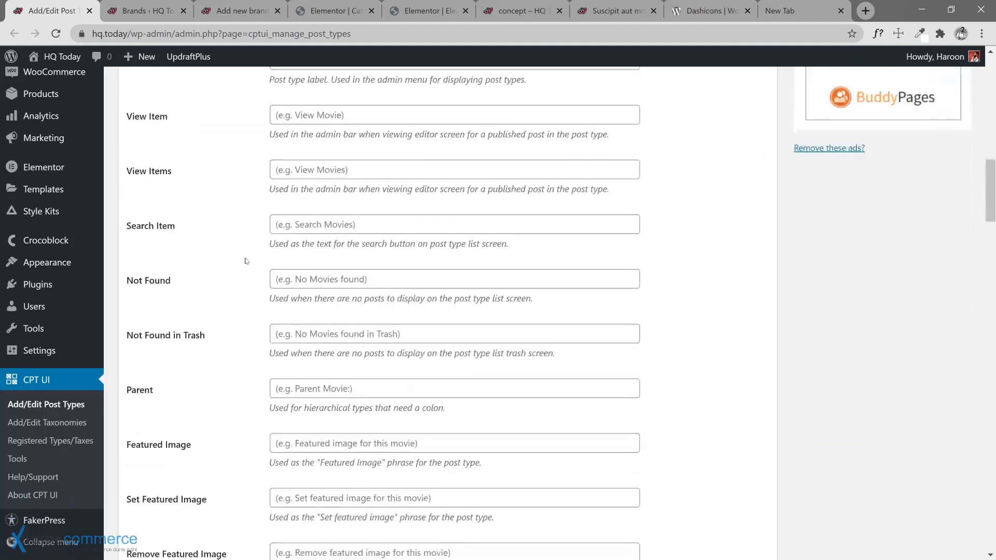
Open the Brand Categories taxonomy for editing in CPT UI.
{"action": "left_click", "coordinate": [46, 422]}
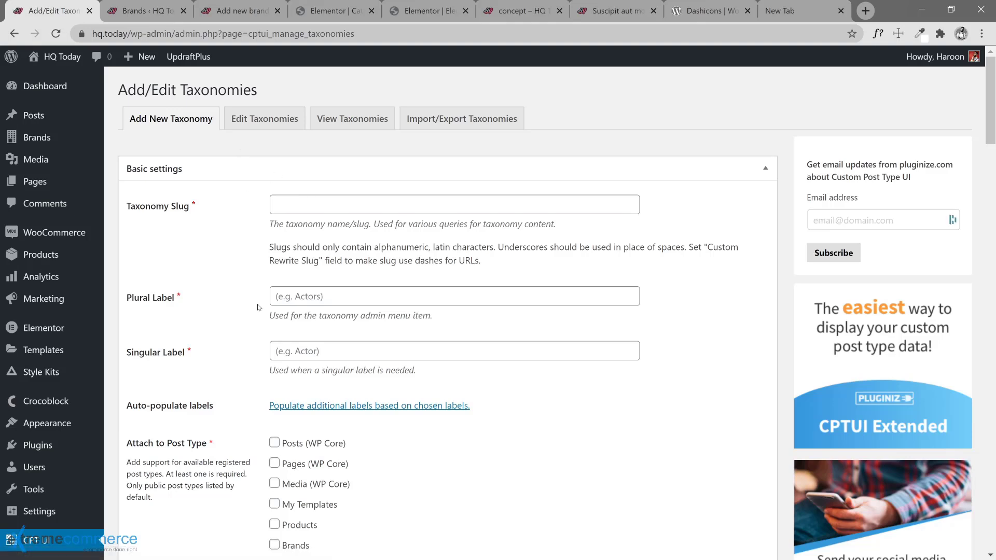
{"action": "left_click", "coordinate": [267, 119]}
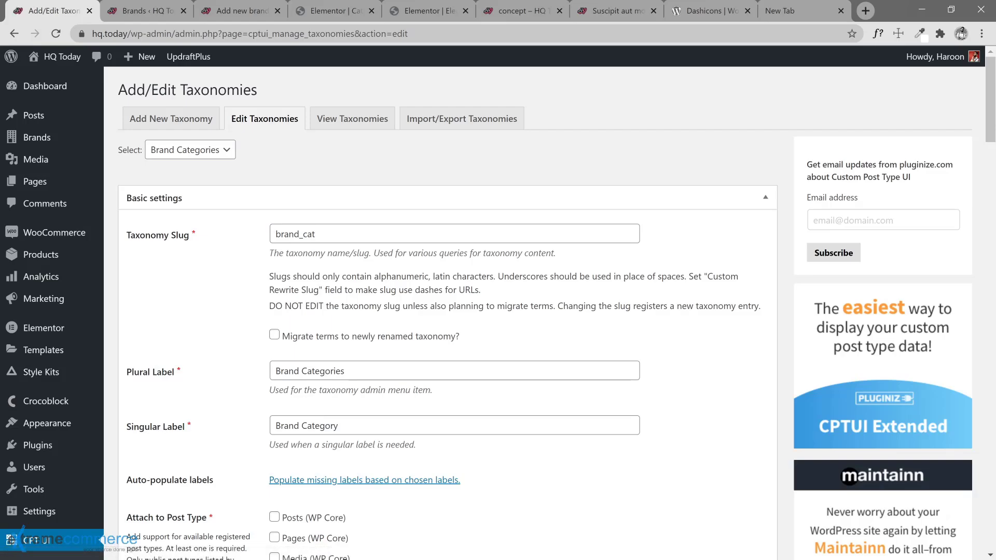
{"action": "left_click", "coordinate": [190, 149]}
{"action": "left_click", "coordinate": [190, 164]}
Set "Show in quick/bulk edit panel" to True for the Brand Categories taxonomy and save the taxonomy.
{"action": "scroll", "coordinate": [255, 324], "scroll_direction": "down", "scroll_amount": 8}
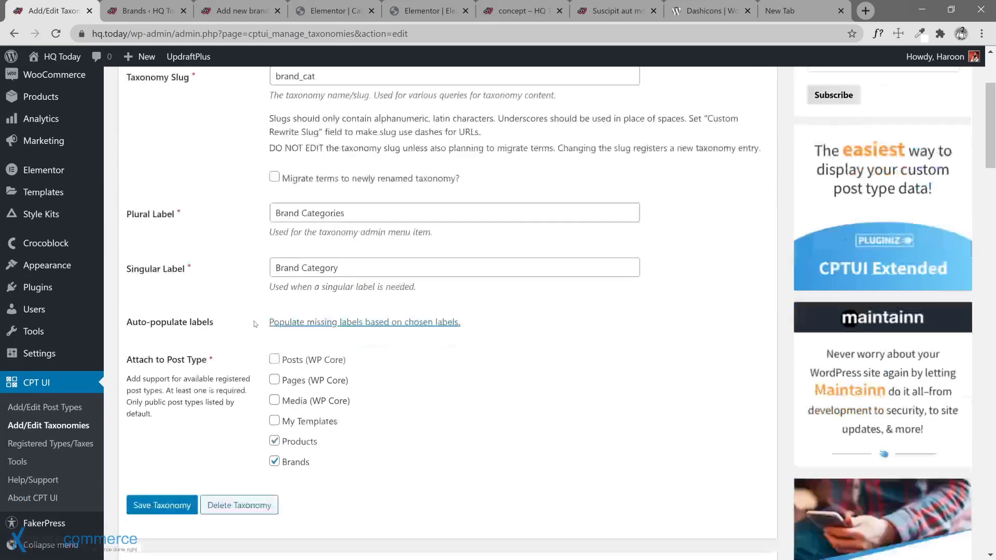
{"action": "scroll", "coordinate": [255, 324], "scroll_direction": "down", "scroll_amount": 20}
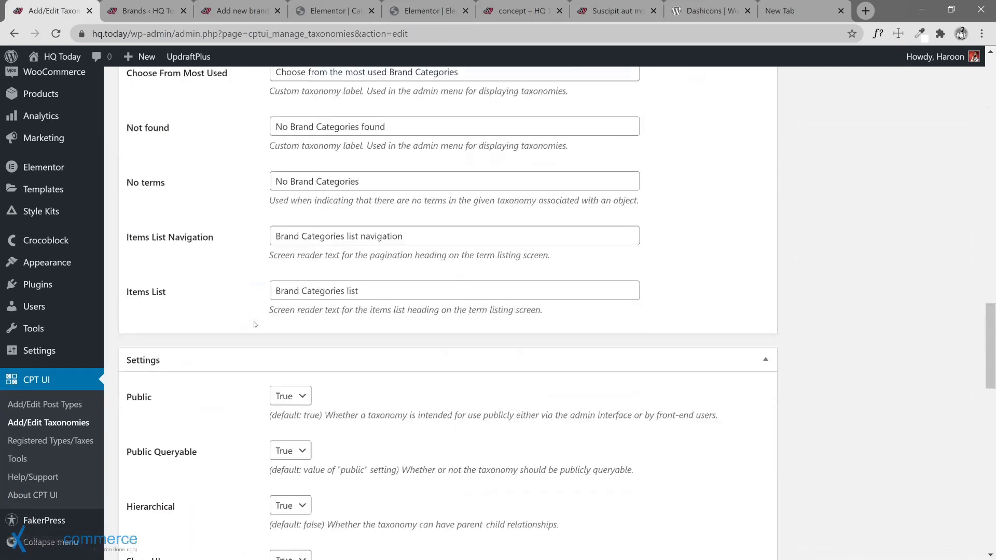
{"action": "scroll", "coordinate": [253, 309], "scroll_direction": "down", "scroll_amount": 1}
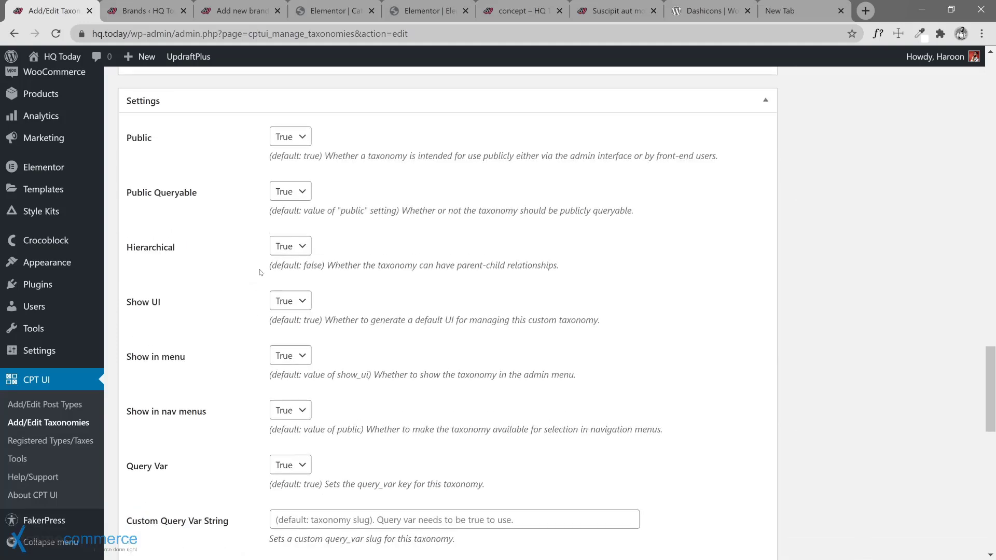
{"action": "scroll", "coordinate": [260, 281], "scroll_direction": "down", "scroll_amount": 4}
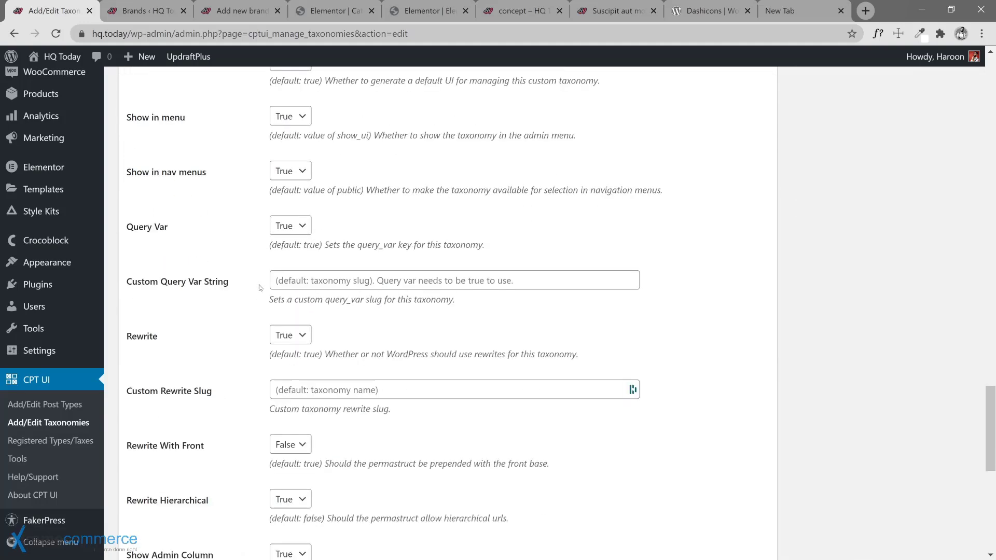
{"action": "scroll", "coordinate": [260, 288], "scroll_direction": "down", "scroll_amount": 3}
{"action": "scroll", "coordinate": [261, 296], "scroll_direction": "down", "scroll_amount": 2}
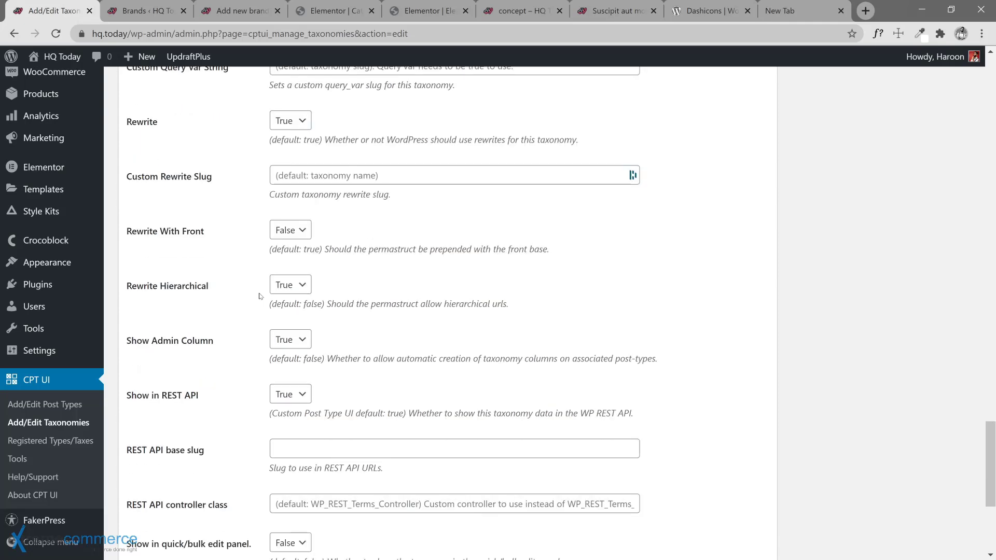
{"action": "scroll", "coordinate": [264, 322], "scroll_direction": "down", "scroll_amount": 2}
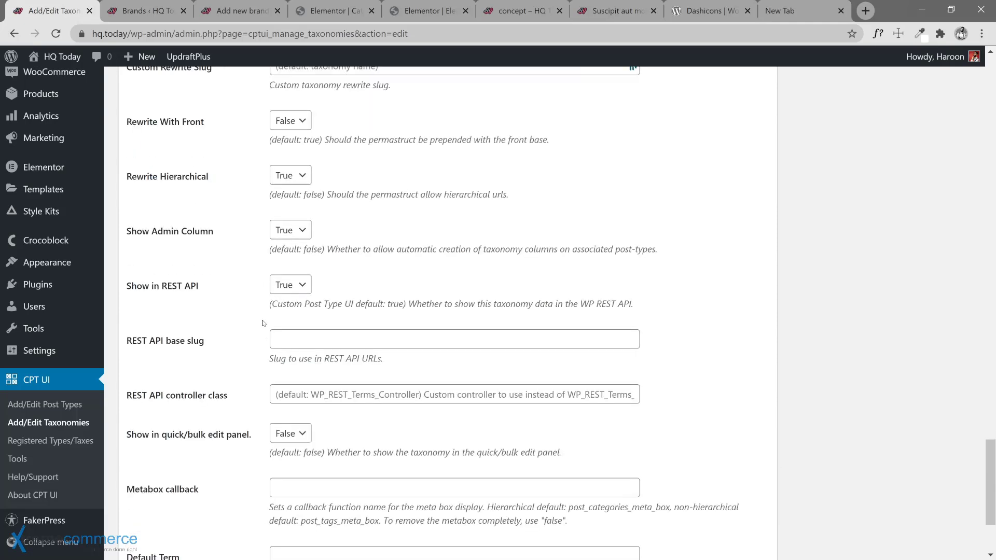
{"action": "left_click", "coordinate": [286, 352]}
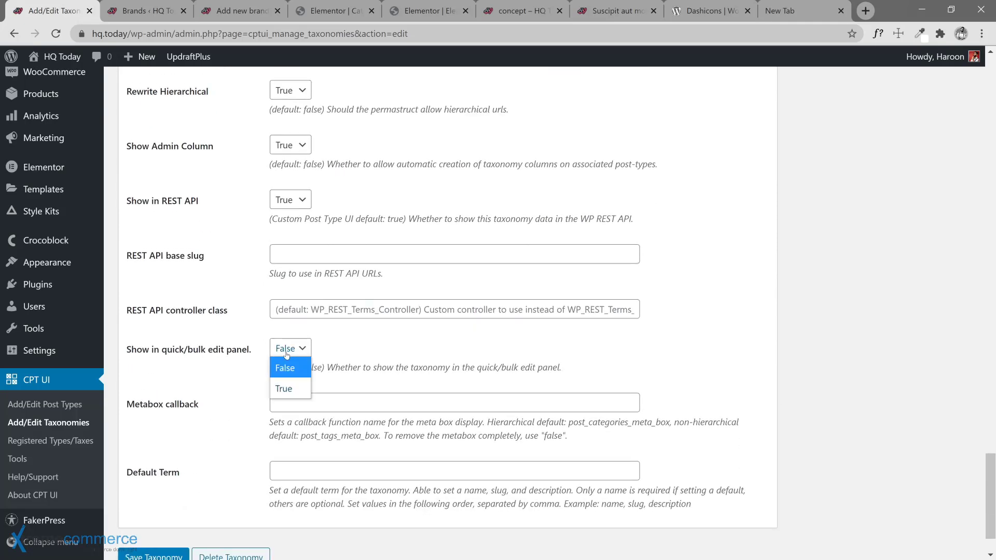
{"action": "left_click", "coordinate": [291, 386]}
{"action": "scroll", "coordinate": [183, 528], "scroll_direction": "down", "scroll_amount": 1}
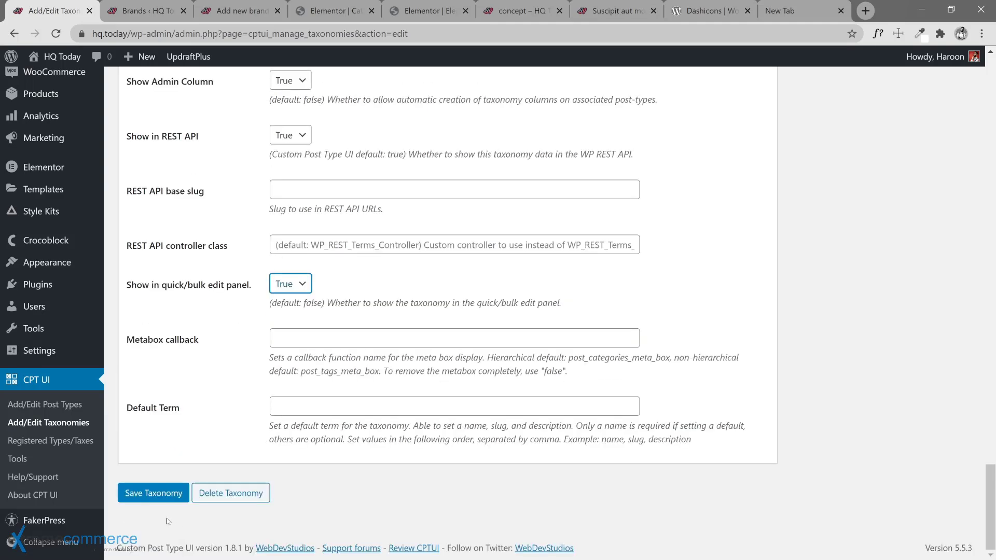
{"action": "left_click", "coordinate": [152, 493]}
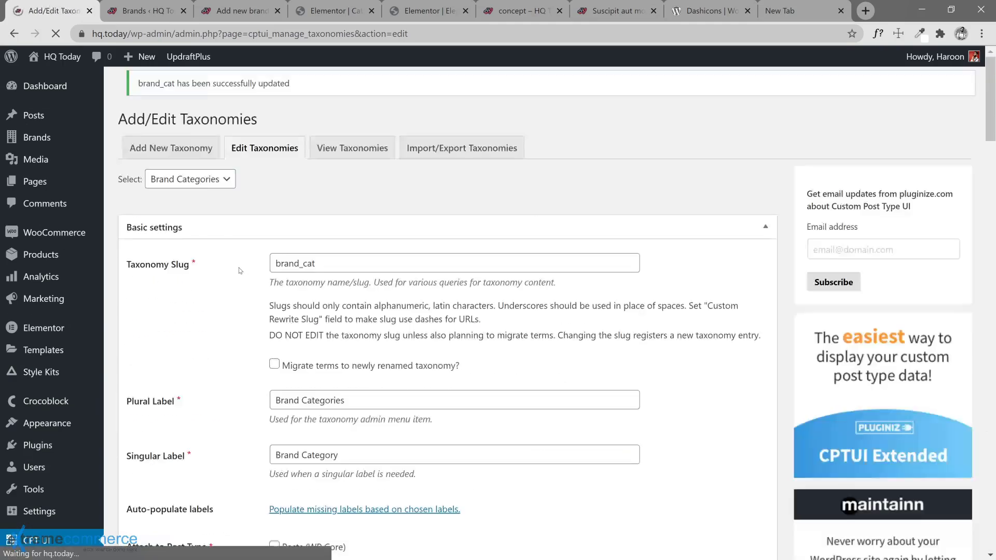
Reload the Brands list and assign the Play category to Sony through Quick Edit, saving the change.
{"action": "left_click", "coordinate": [146, 11]}
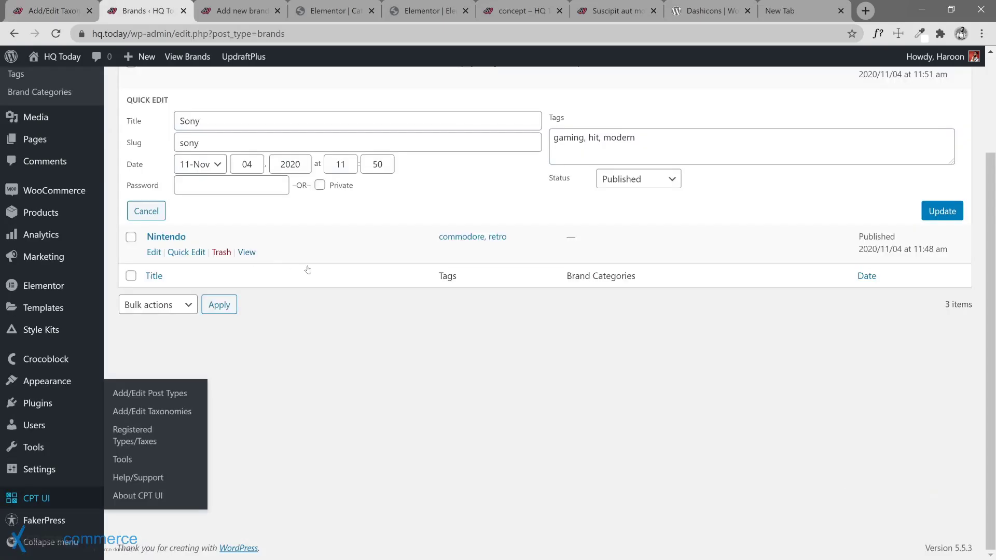
{"action": "left_click", "coordinate": [56, 33]}
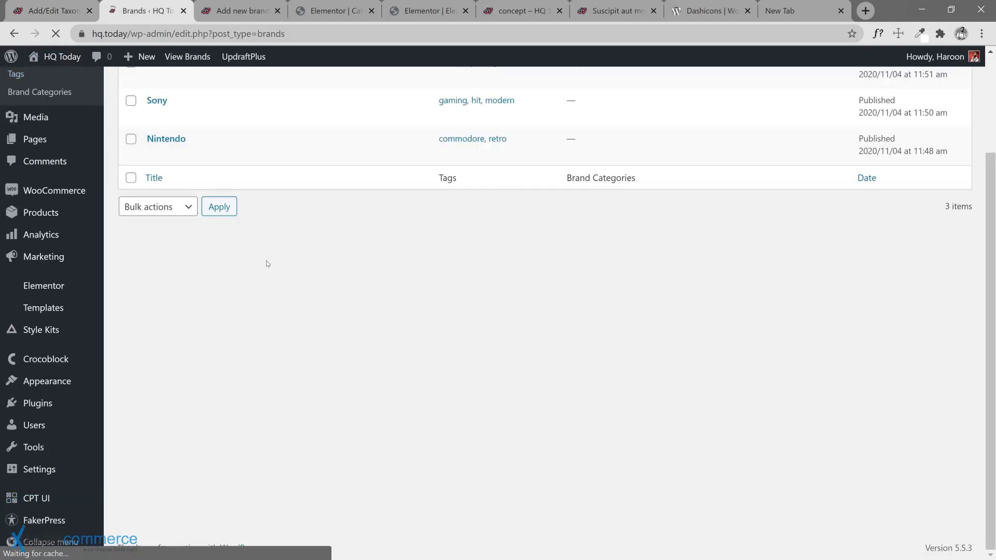
{"action": "left_click", "coordinate": [177, 240]}
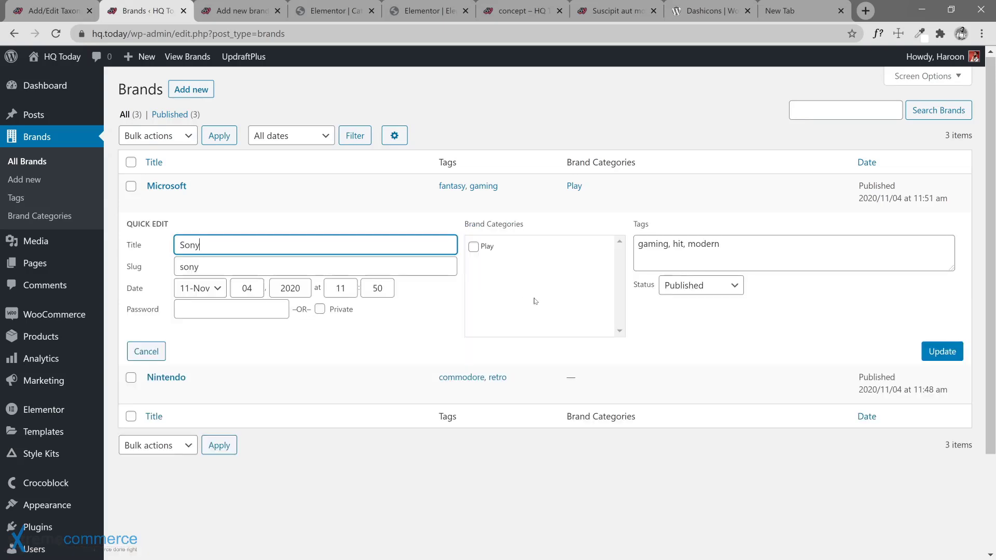
{"action": "left_click", "coordinate": [473, 247]}
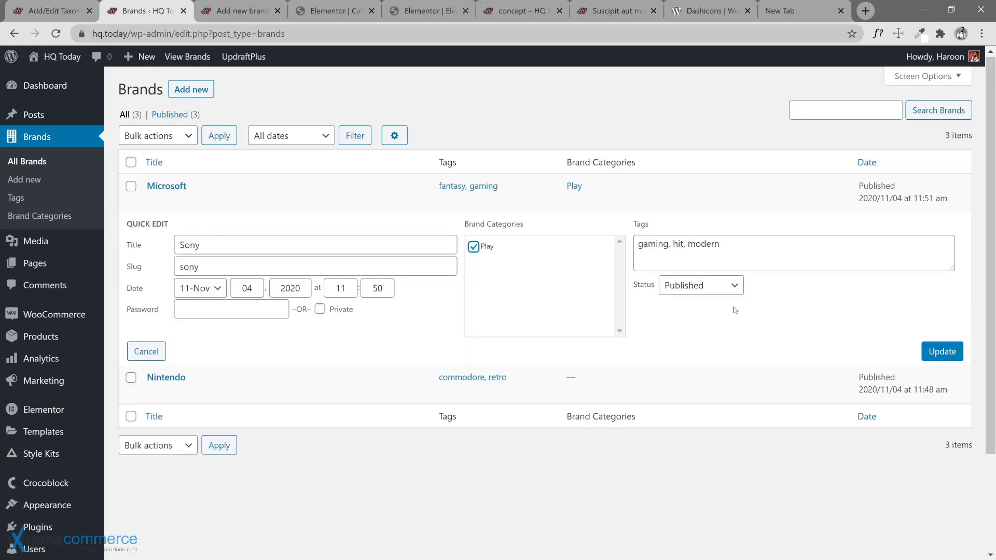
{"action": "left_click", "coordinate": [942, 351]}
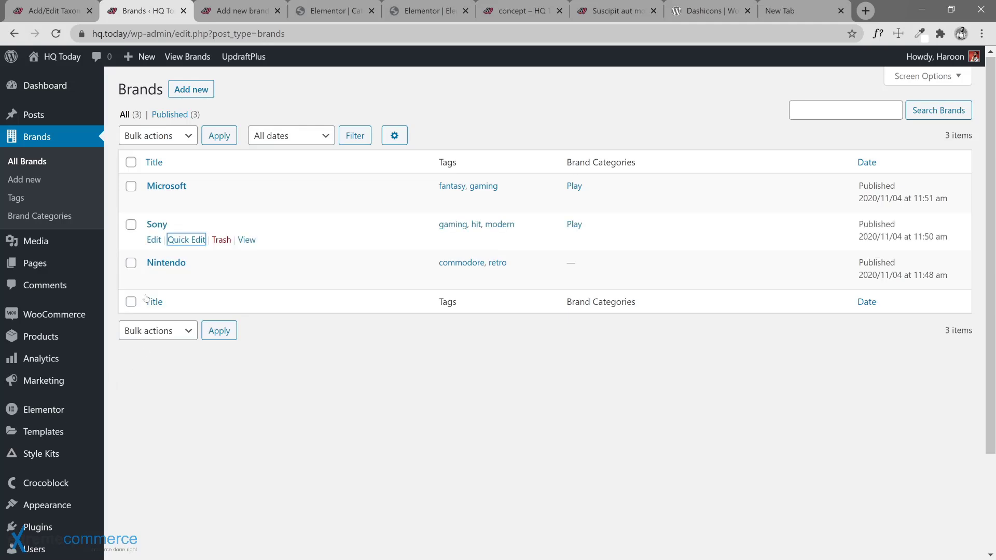
Assign the Play category to Nintendo through Quick Edit and save the change.
{"action": "left_click", "coordinate": [177, 279]}
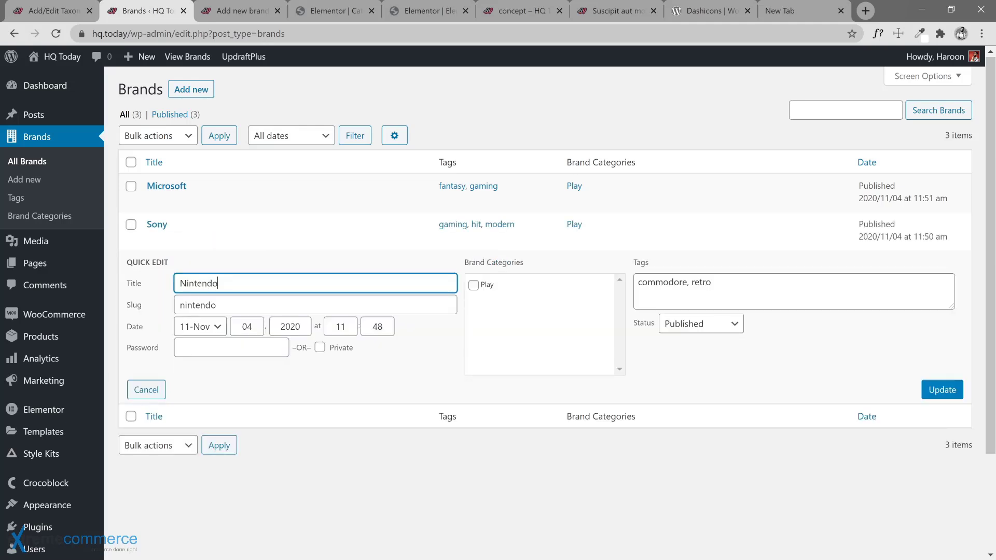
{"action": "left_click", "coordinate": [473, 284]}
{"action": "left_click", "coordinate": [941, 389]}
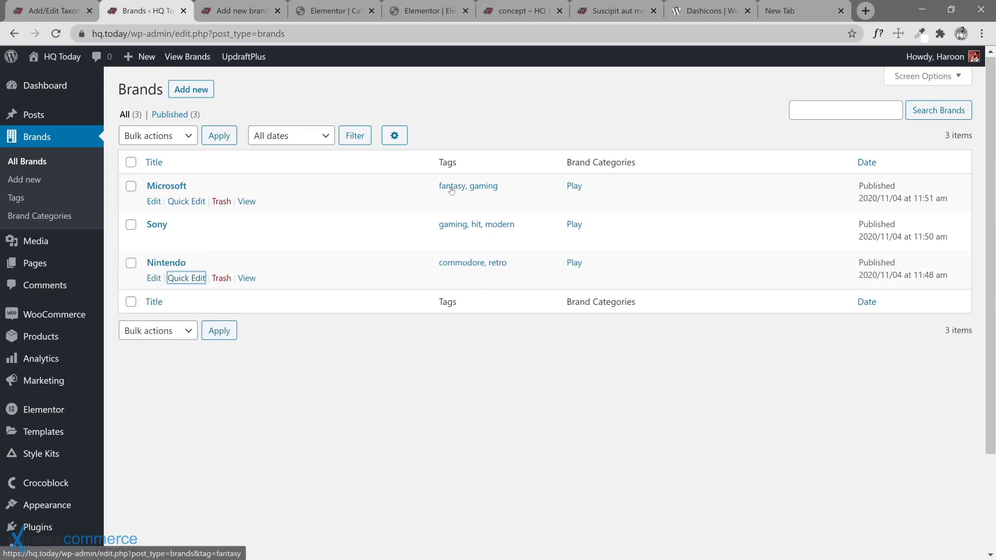
Add the tag gaming to the Nintendo brand through Quick Edit and save the change.
{"action": "left_click", "coordinate": [195, 279]}
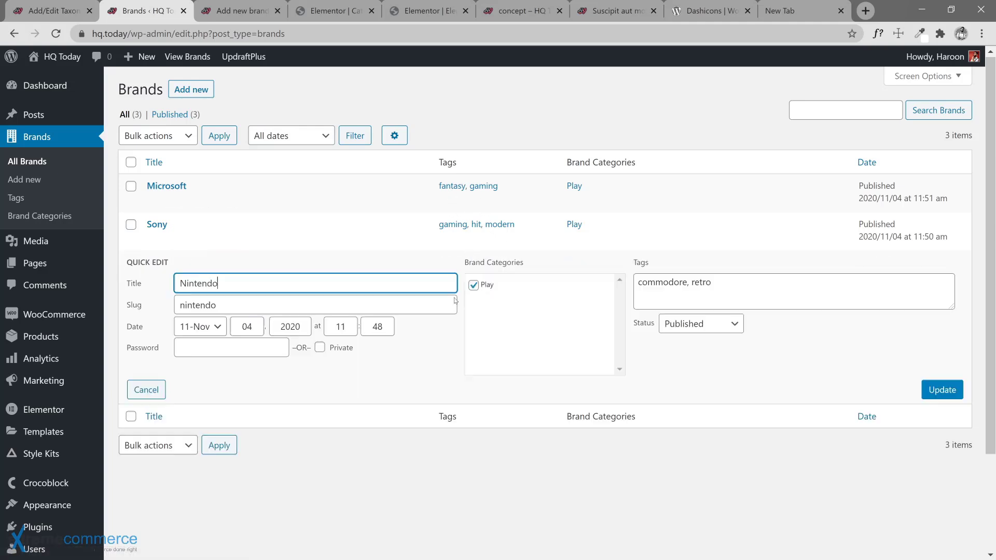
{"action": "left_click", "coordinate": [712, 282]}
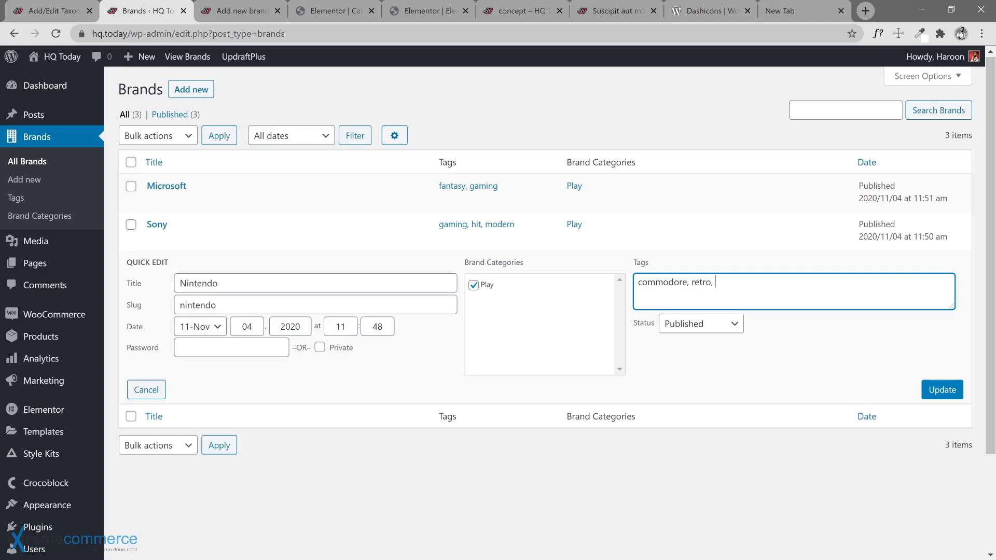
{"action": "type", "text": ", gaming"}
{"action": "left_click", "coordinate": [937, 390]}
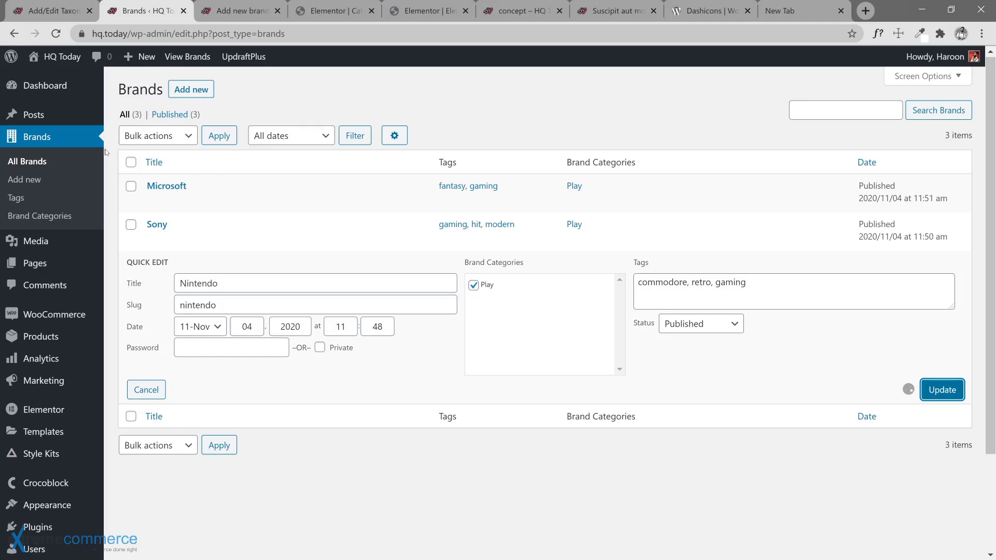
Open the site's navigation menu management under Appearance.
{"action": "scroll", "coordinate": [47, 381], "scroll_direction": "down", "scroll_amount": 1}
{"action": "scroll", "coordinate": [71, 465], "scroll_direction": "down", "scroll_amount": 1}
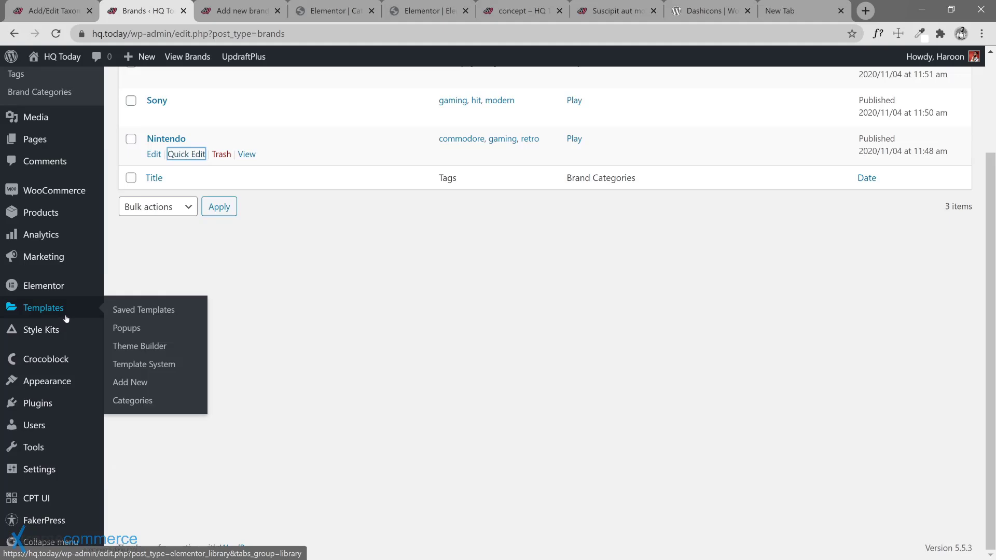
{"action": "mouse_move", "coordinate": [54, 382]}
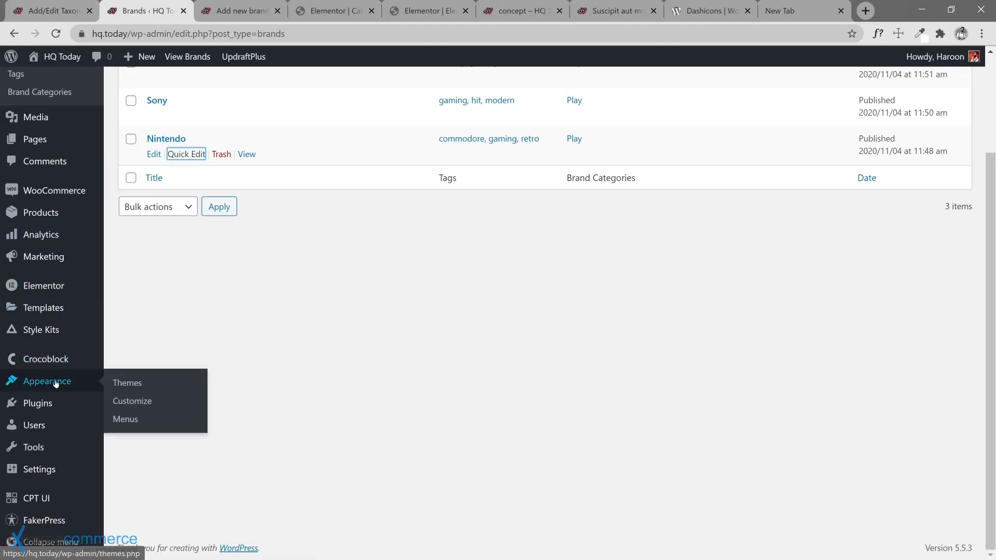
{"action": "left_click", "coordinate": [123, 419]}
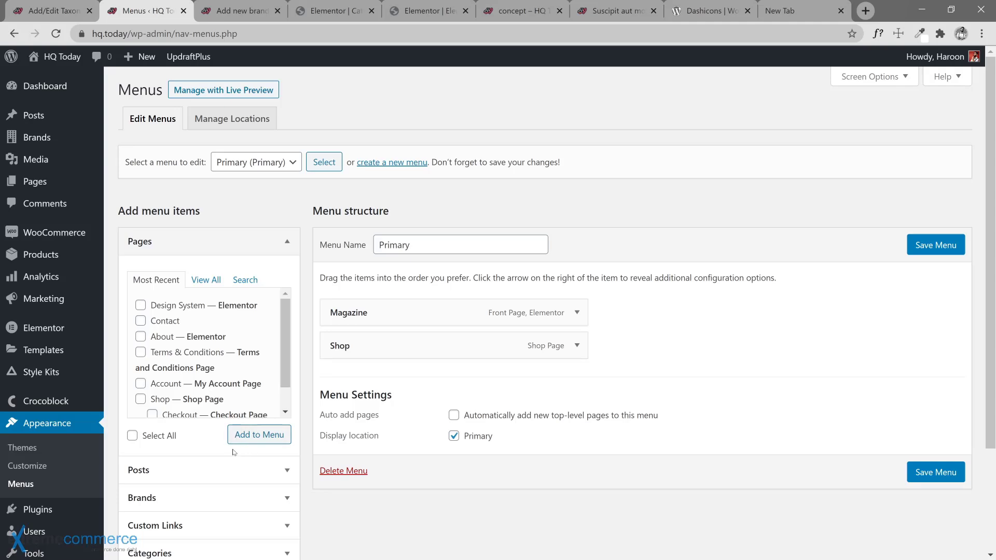
Add a custom link with URL /brands/ and link text Brands to the Primary menu.
{"action": "scroll", "coordinate": [233, 452], "scroll_direction": "down", "scroll_amount": 1}
{"action": "left_click", "coordinate": [274, 467]}
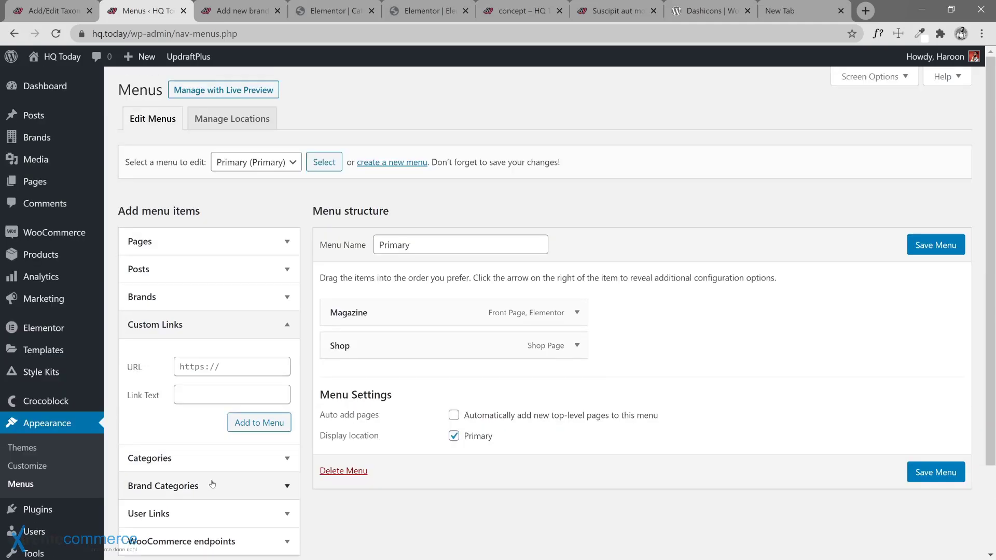
{"action": "left_click", "coordinate": [232, 367]}
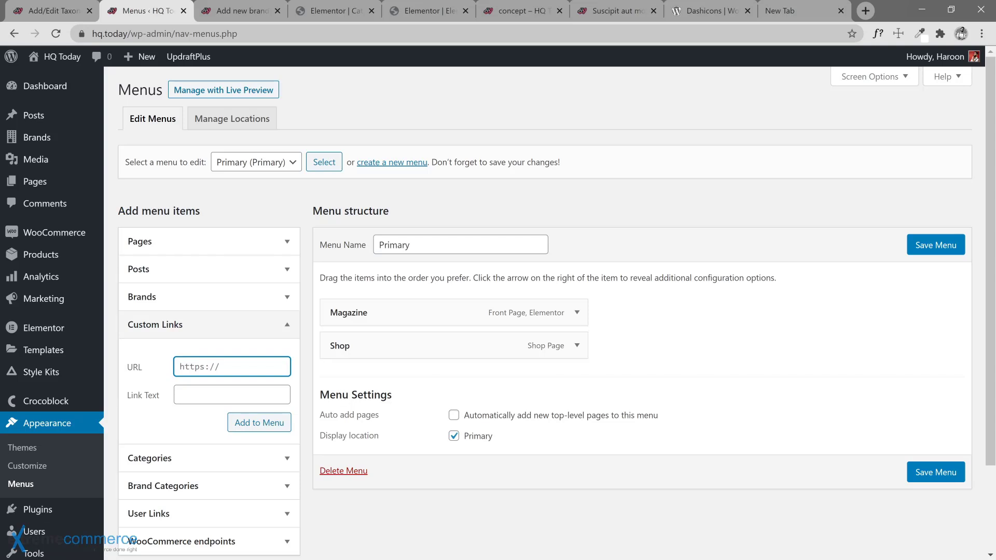
{"action": "type", "text": "https"}
{"action": "key", "text": "ctrl+a"}
{"action": "type", "text": "/brands/"}
{"action": "key", "text": "Tab"}
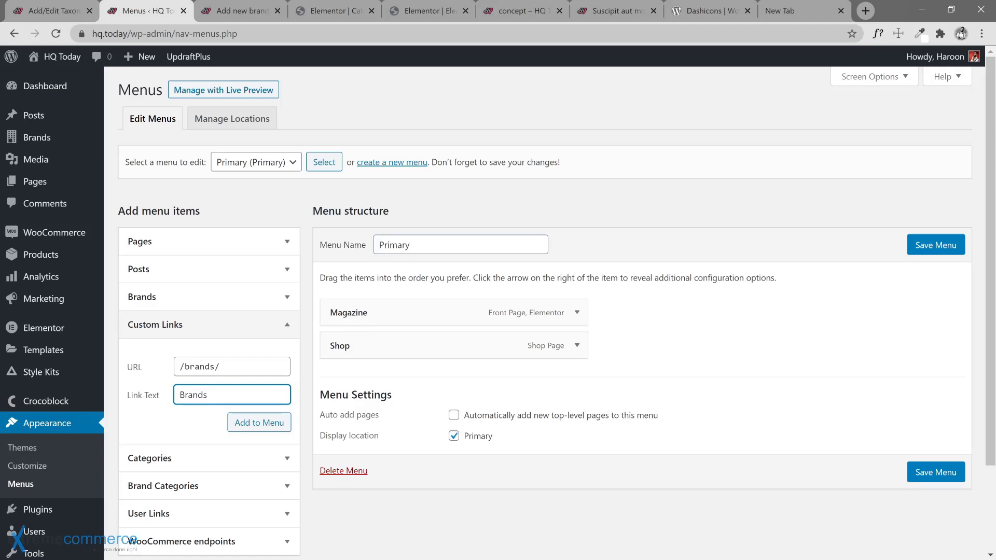
{"action": "left_click", "coordinate": [239, 423]}
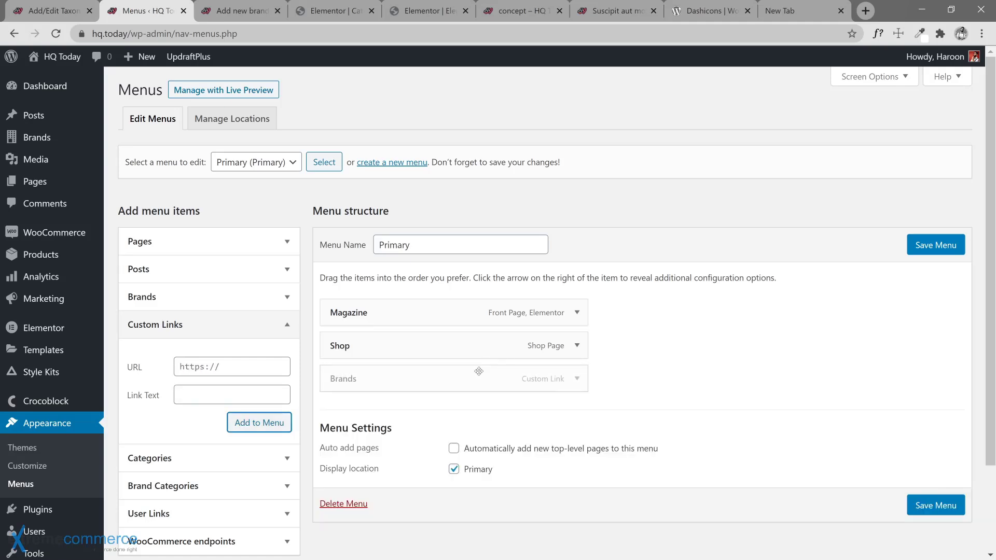
Move the Brands item between Magazine and Shop in the Primary menu and save the menu.
{"action": "left_click_drag", "start_coordinate": [455, 375], "coordinate": [446, 345]}
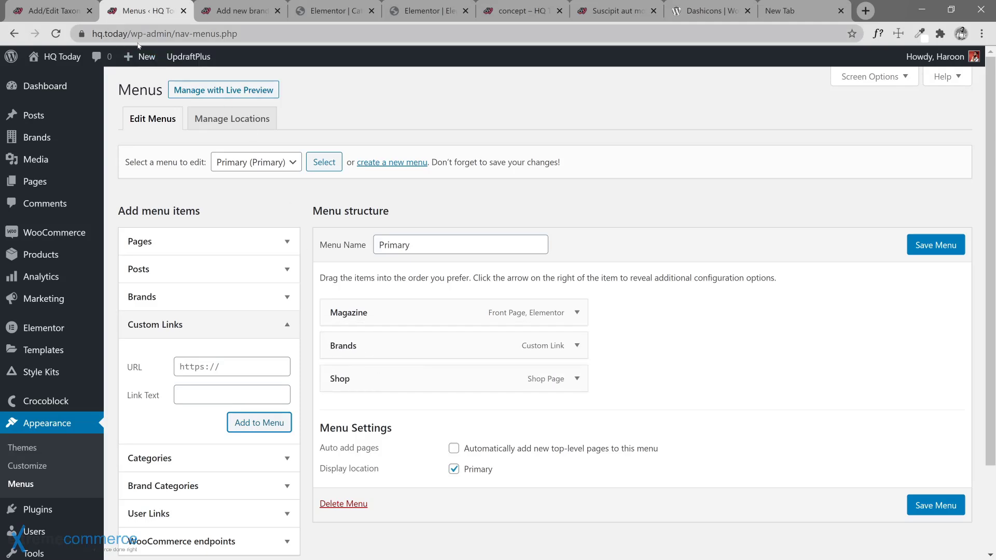
{"action": "left_click", "coordinate": [928, 251]}
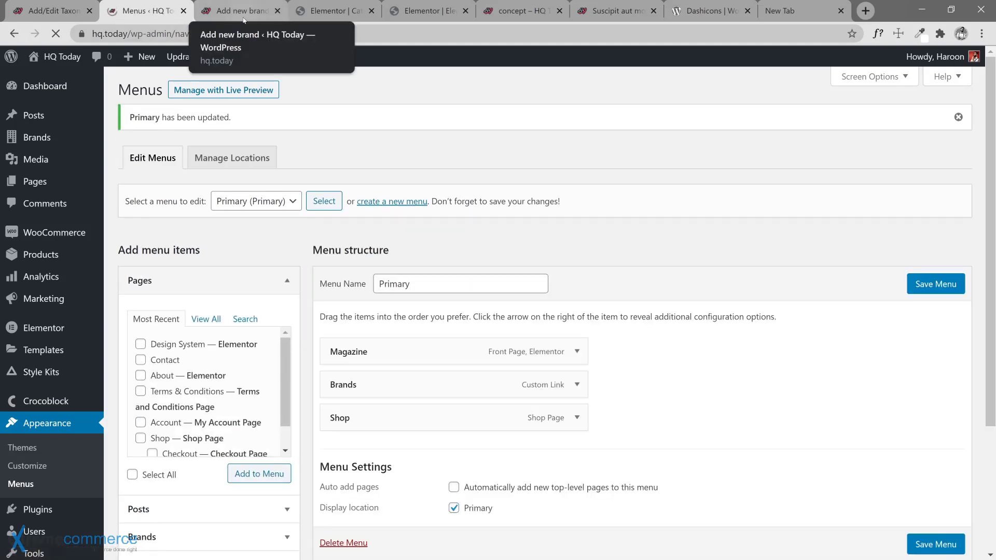
Follow the new Brands link on the live site and look through the brands archive page.
{"action": "left_click", "coordinate": [243, 17]}
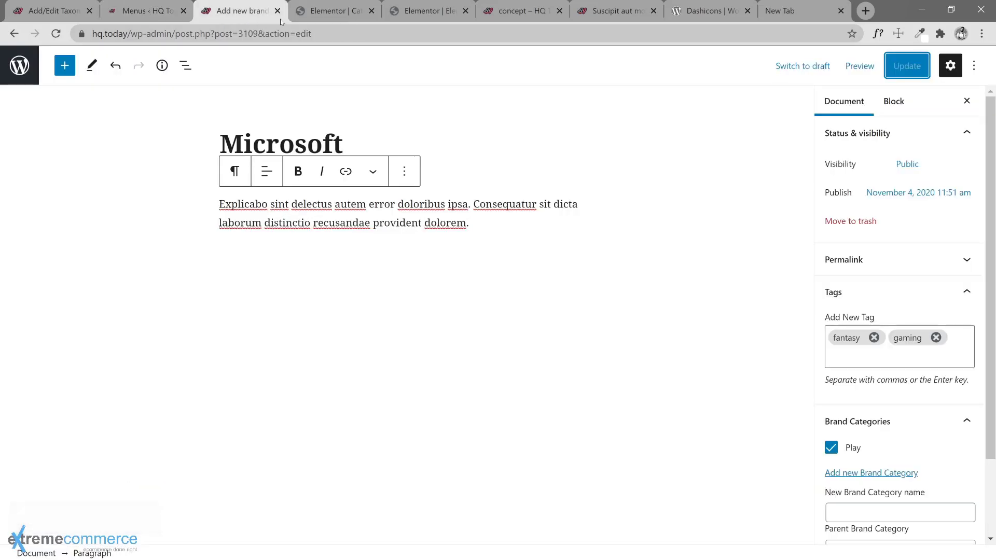
{"action": "left_click", "coordinate": [520, 11]}
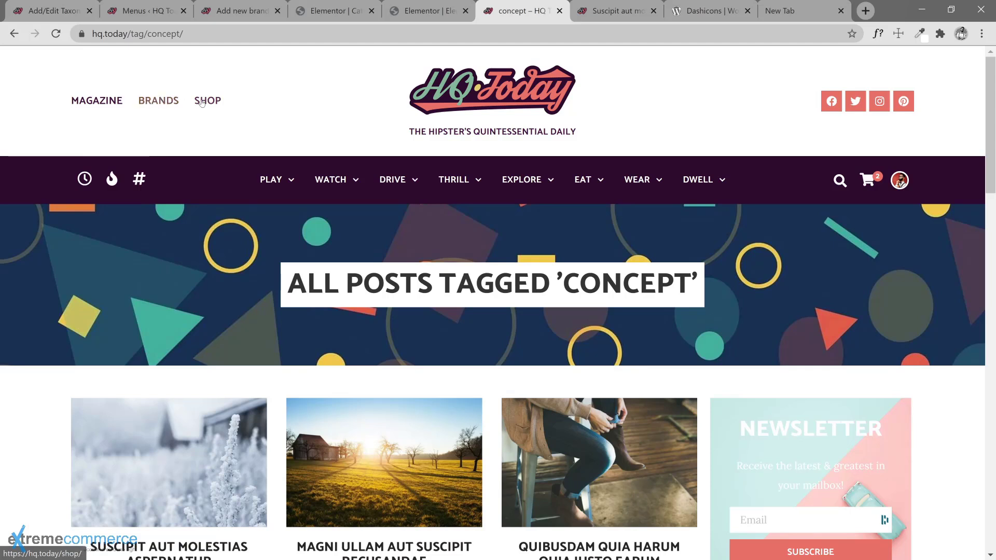
{"action": "left_click", "coordinate": [138, 104]}
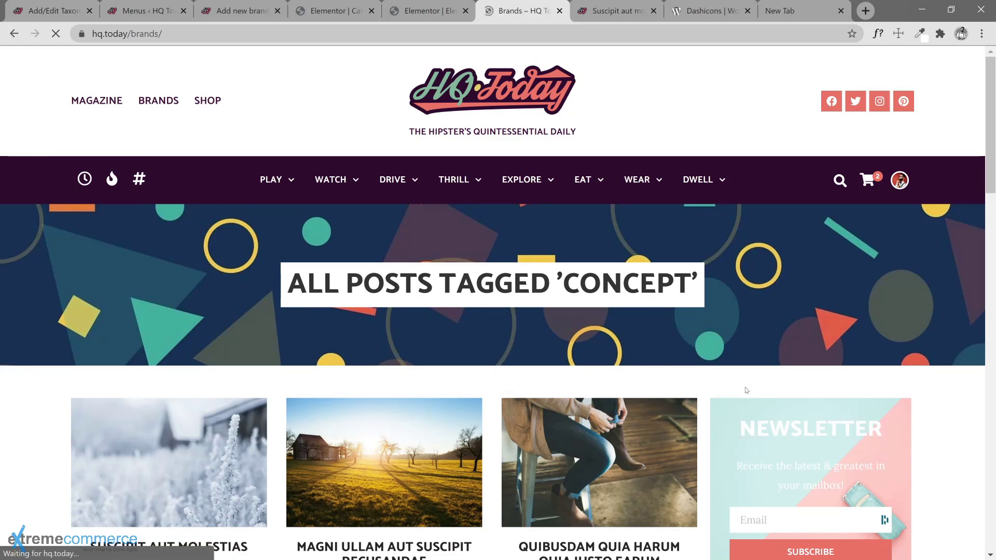
{"action": "scroll", "coordinate": [451, 301], "scroll_direction": "down", "scroll_amount": 10}
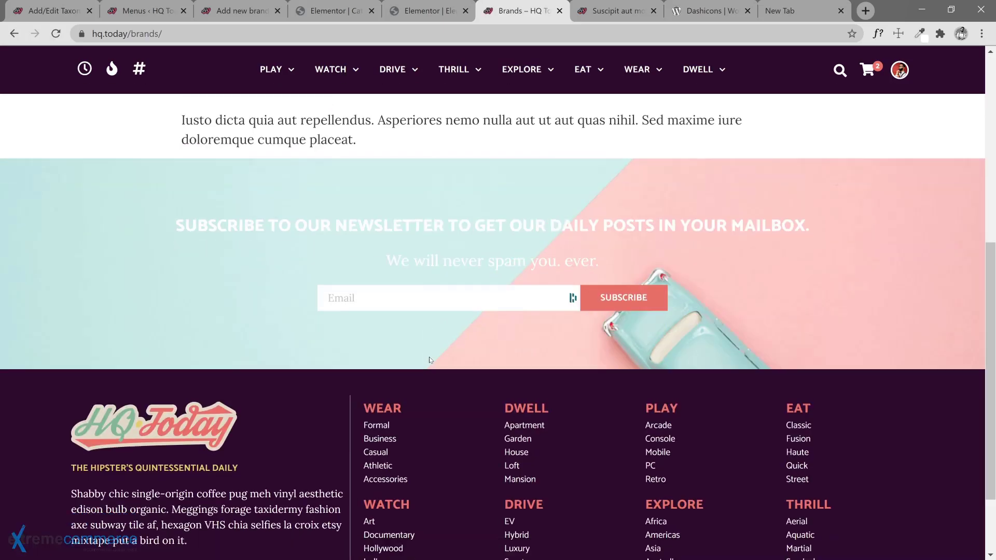
{"action": "scroll", "coordinate": [451, 300], "scroll_direction": "up", "scroll_amount": 10}
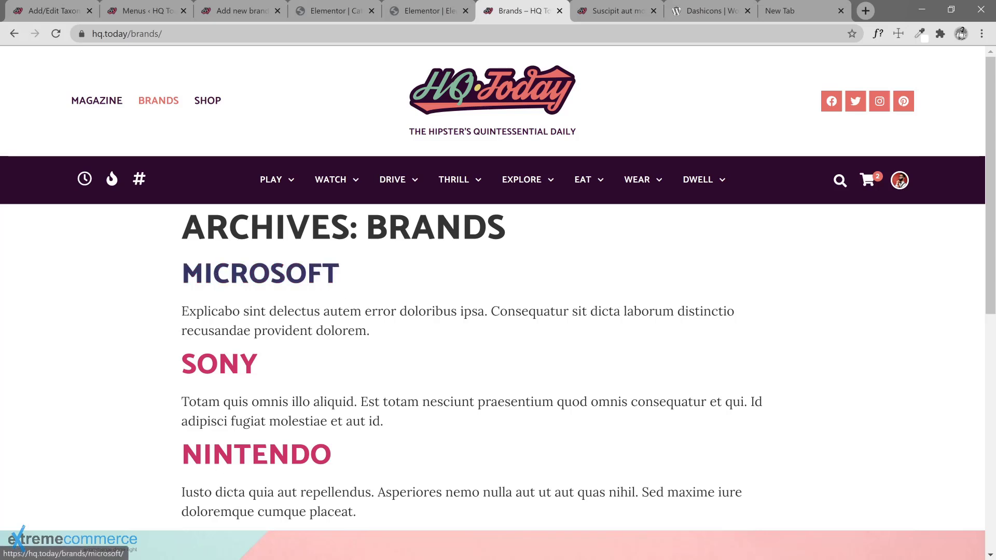
Close the leftover Menus and Microsoft brand editor tabs and return to the Add/Edit Taxonomies page.
{"action": "left_click", "coordinate": [784, 12]}
{"action": "left_click", "coordinate": [539, 14]}
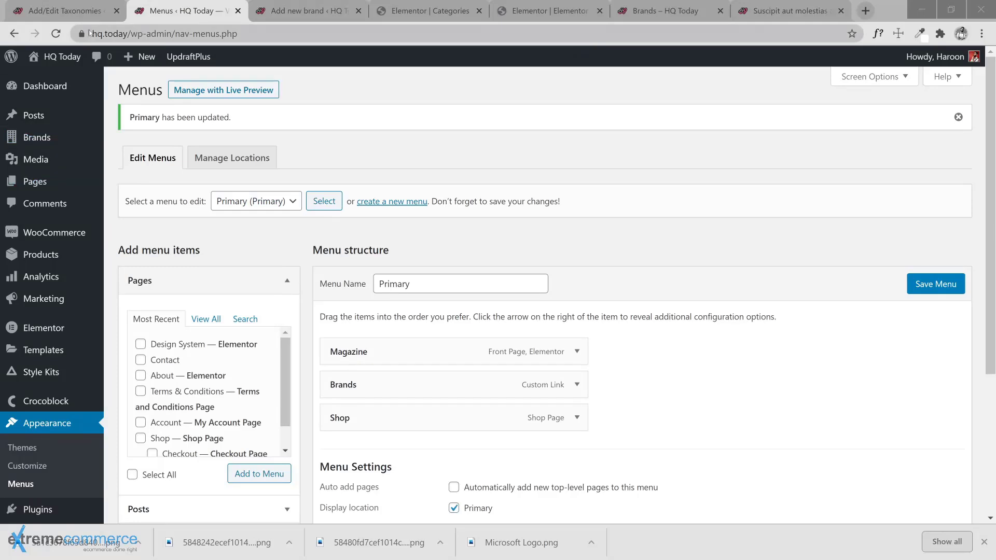
{"action": "left_click", "coordinate": [87, 14]}
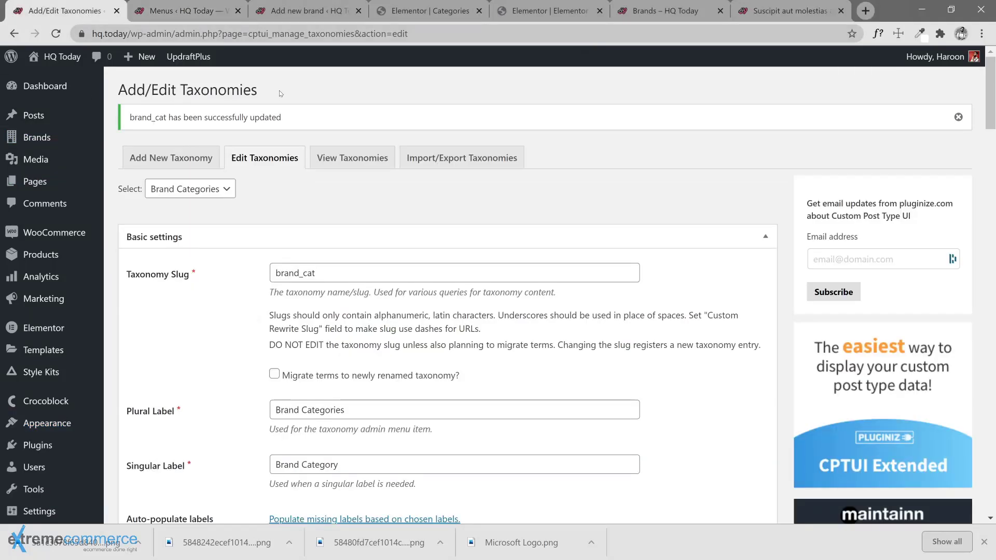
{"action": "left_click", "coordinate": [214, 13]}
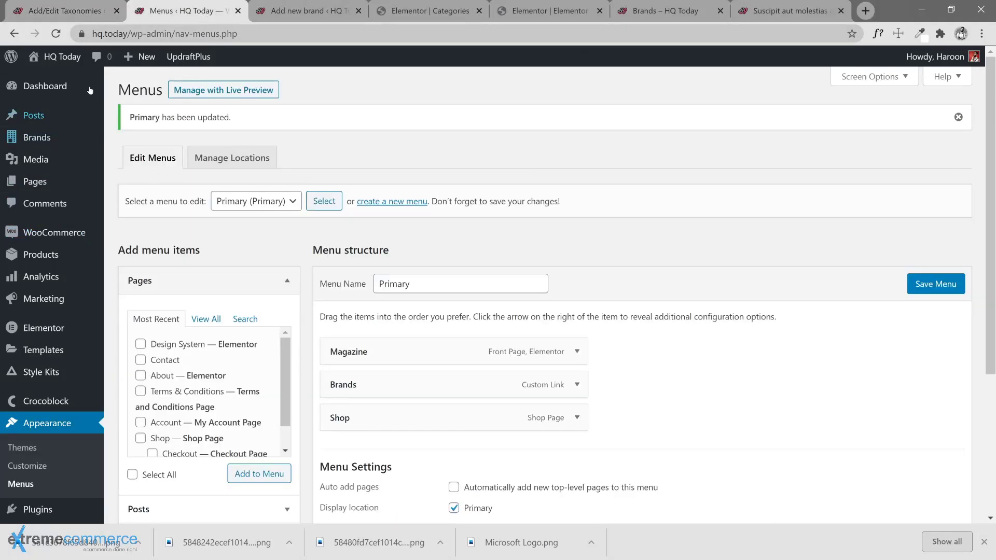
{"action": "left_click", "coordinate": [239, 11]}
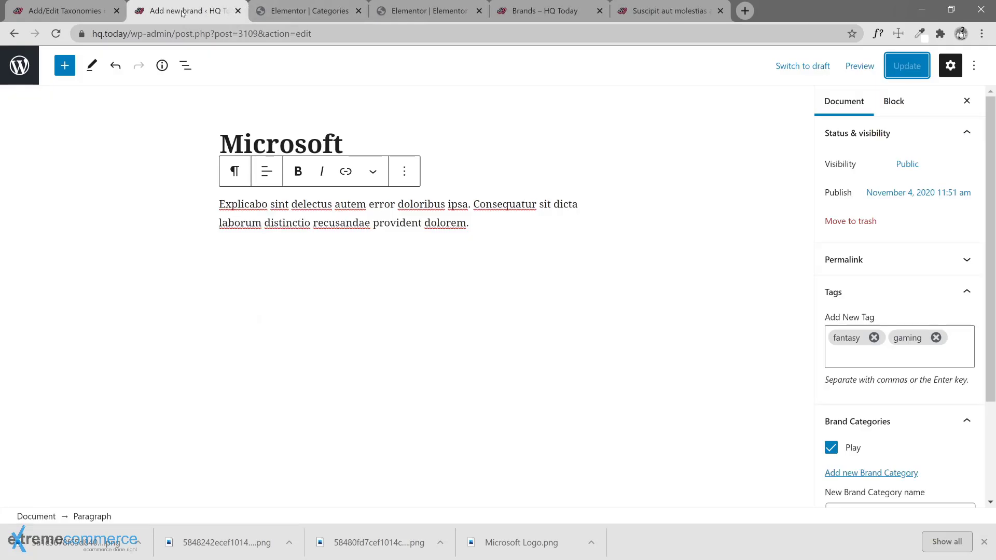
{"action": "left_click", "coordinate": [238, 11]}
{"action": "left_click", "coordinate": [91, 17]}
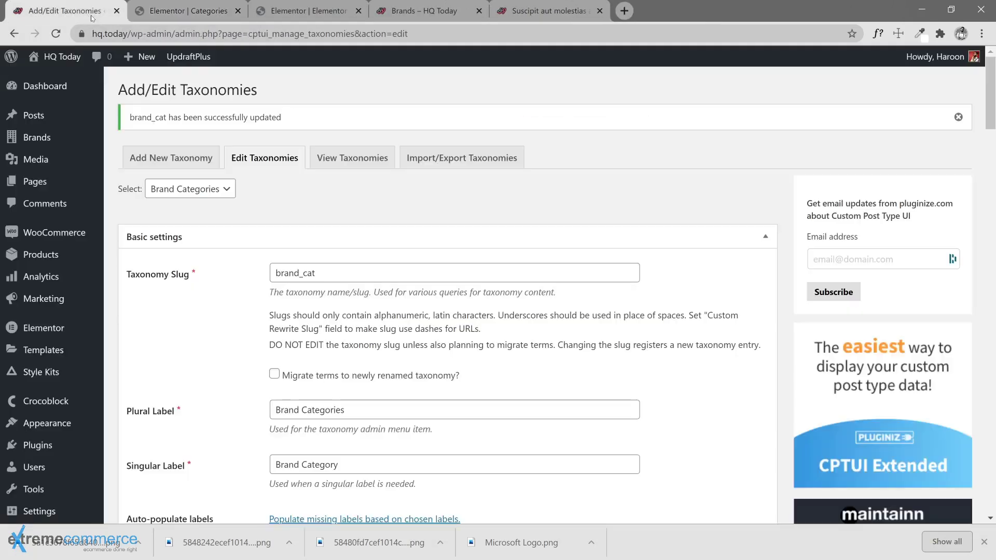
Go to the Brands list and open Microsoft, Sony and Nintendo for editing in separate browser tabs.
{"action": "left_click", "coordinate": [52, 144]}
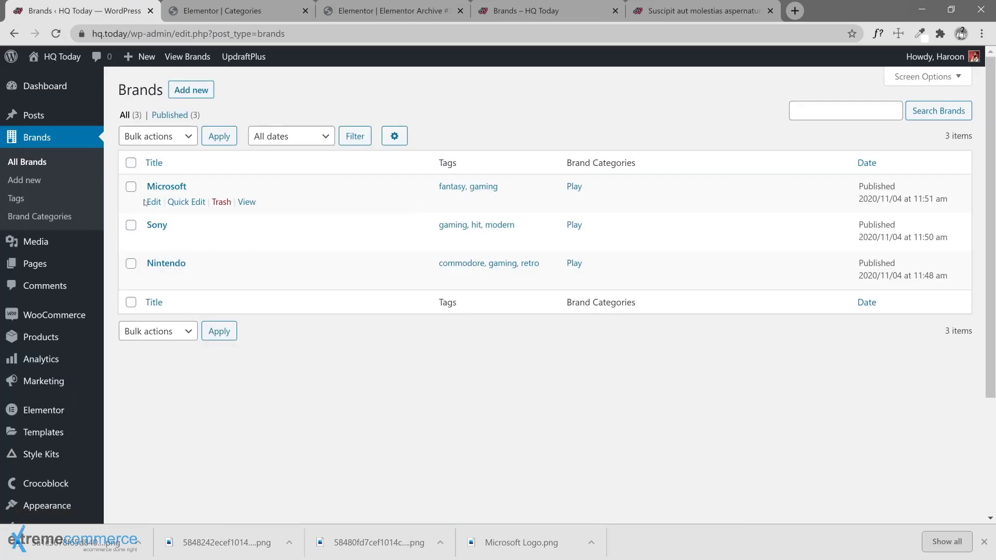
{"action": "middle_click", "coordinate": [154, 202]}
{"action": "middle_click", "coordinate": [154, 240]}
{"action": "middle_click", "coordinate": [153, 278]}
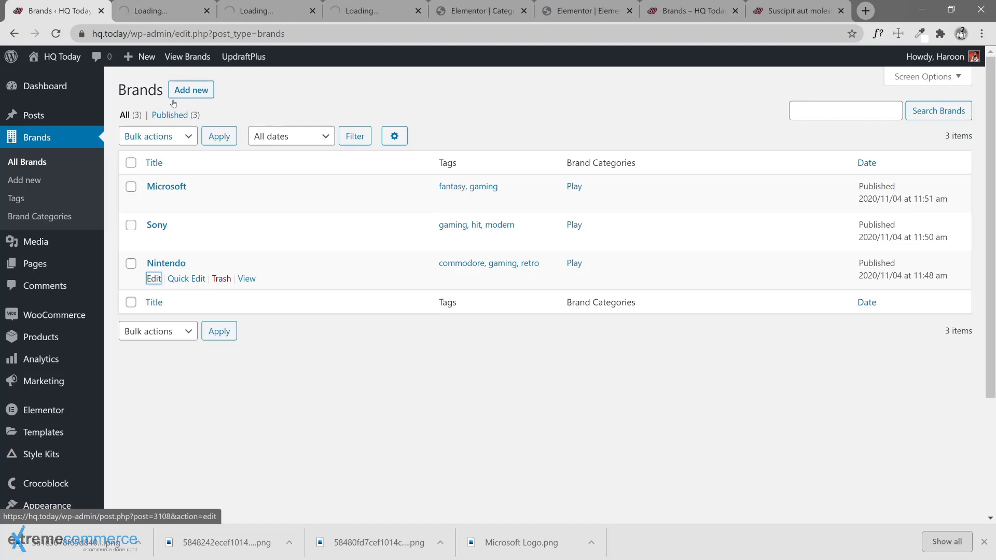
Upload the Microsoft, Nintendo and Sony logo files and set Microsoft Logo as the Microsoft brand's featured image.
{"action": "left_click", "coordinate": [163, 20]}
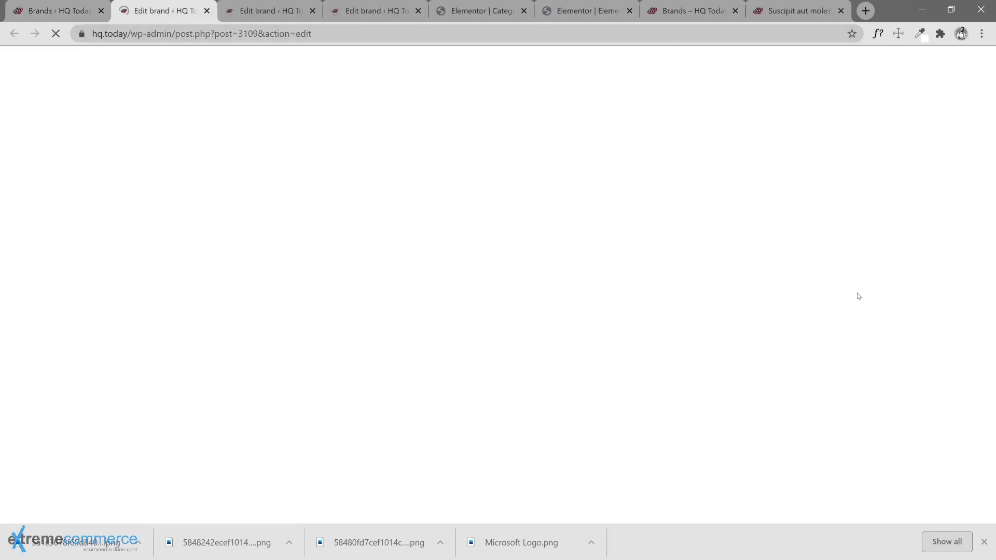
{"action": "left_click", "coordinate": [983, 542]}
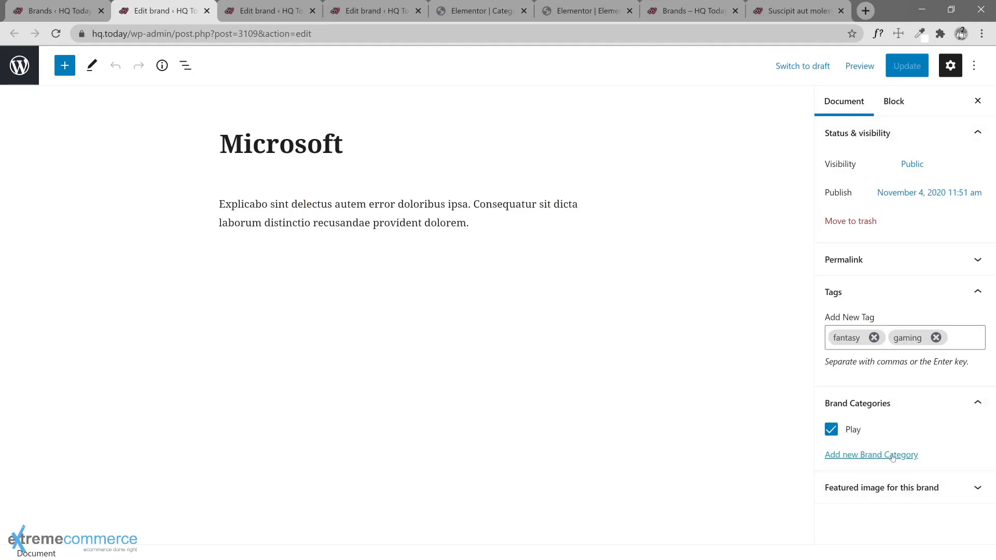
{"action": "left_click", "coordinate": [892, 473]}
{"action": "scroll", "coordinate": [892, 487], "scroll_direction": "down", "scroll_amount": 2}
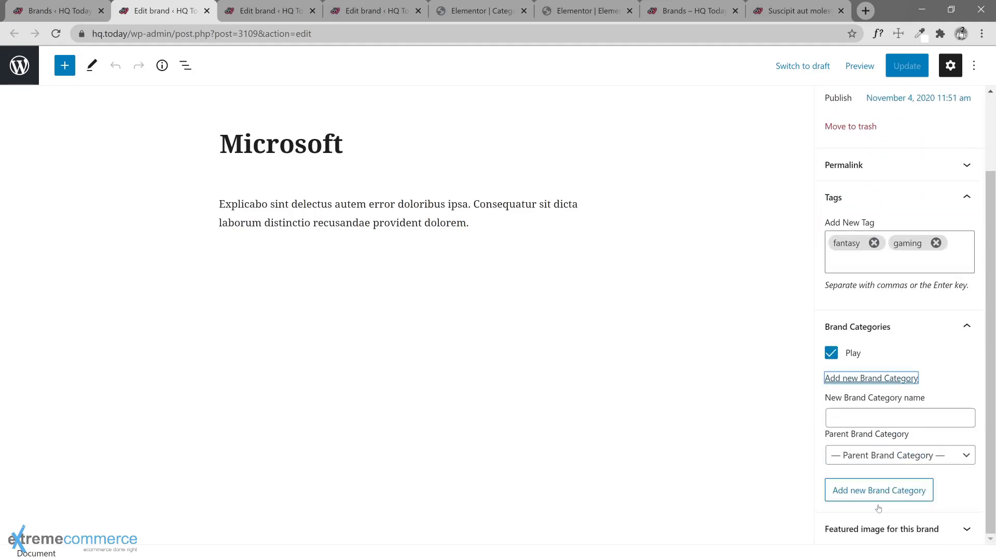
{"action": "left_click", "coordinate": [871, 529]}
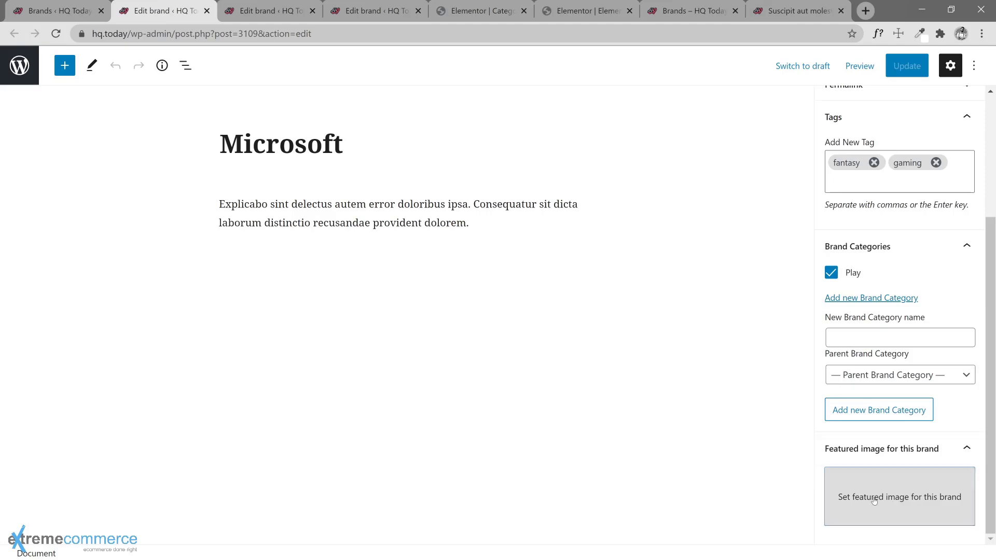
{"action": "left_click", "coordinate": [874, 499]}
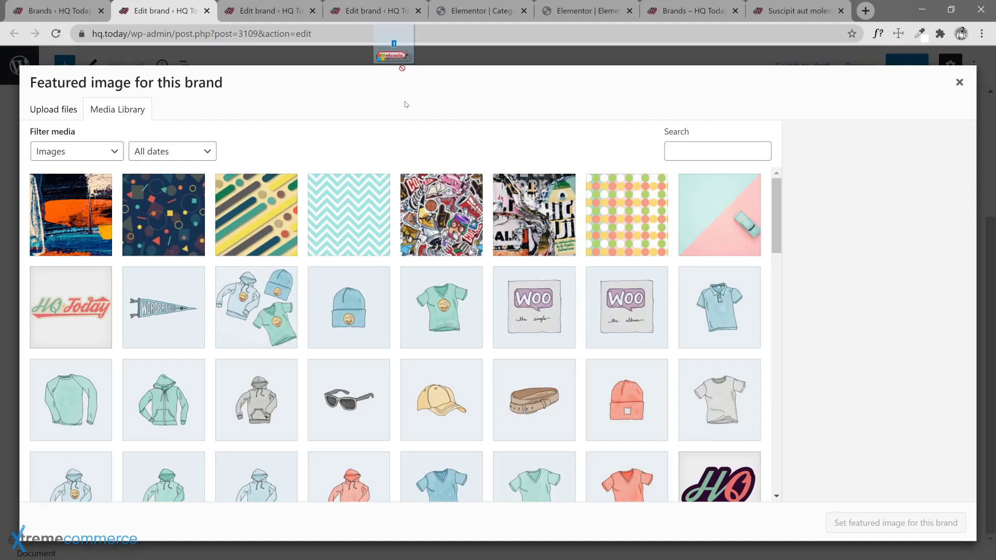
{"action": "left_click_drag", "start_coordinate": [391, 45], "coordinate": [292, 225]}
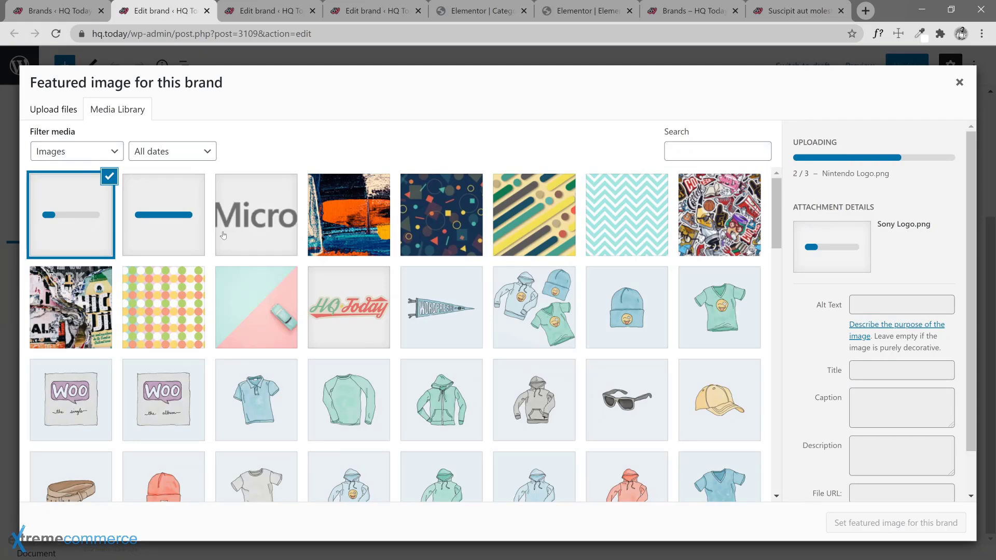
{"action": "left_click", "coordinate": [255, 227]}
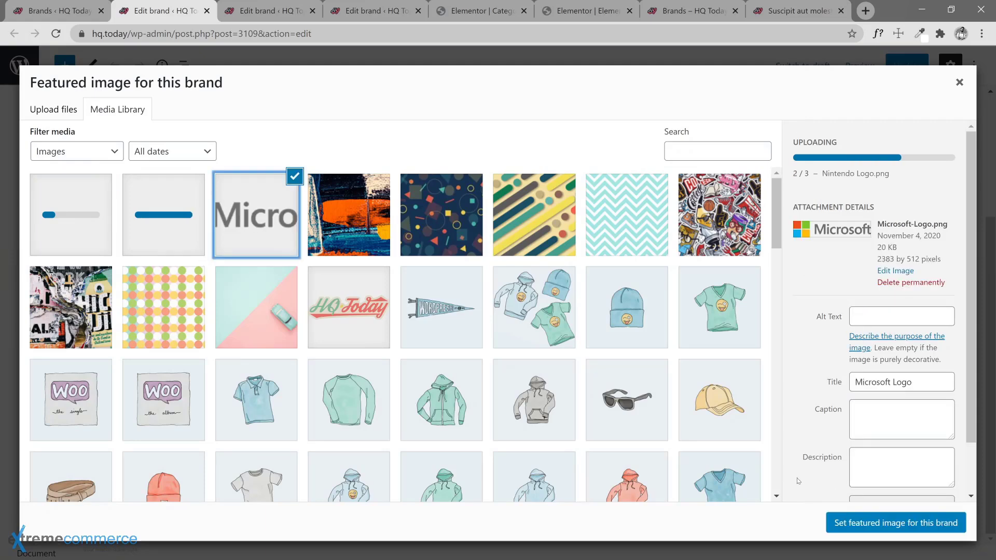
{"action": "left_click", "coordinate": [830, 524]}
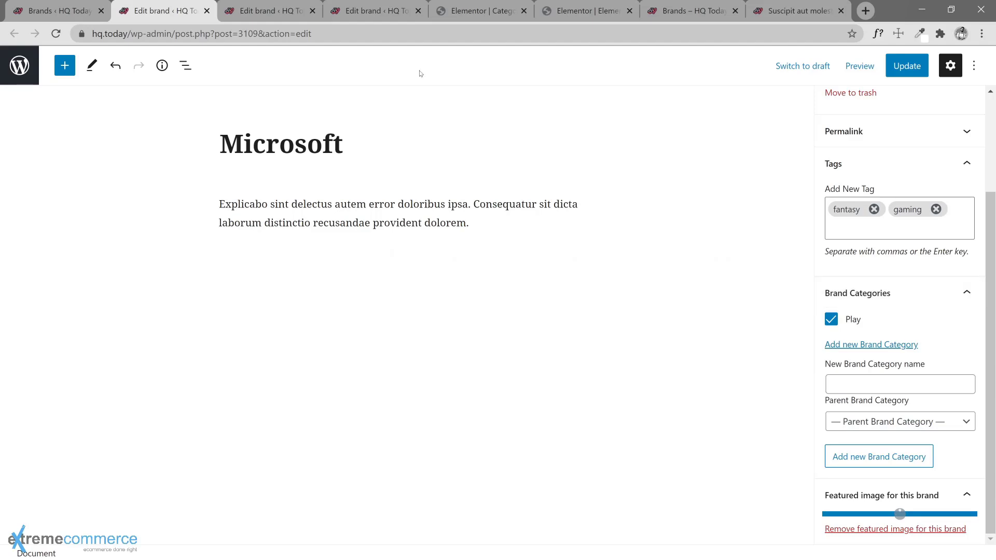
Set Sony Logo from the media library as the Sony brand's featured image.
{"action": "left_click", "coordinate": [269, 12]}
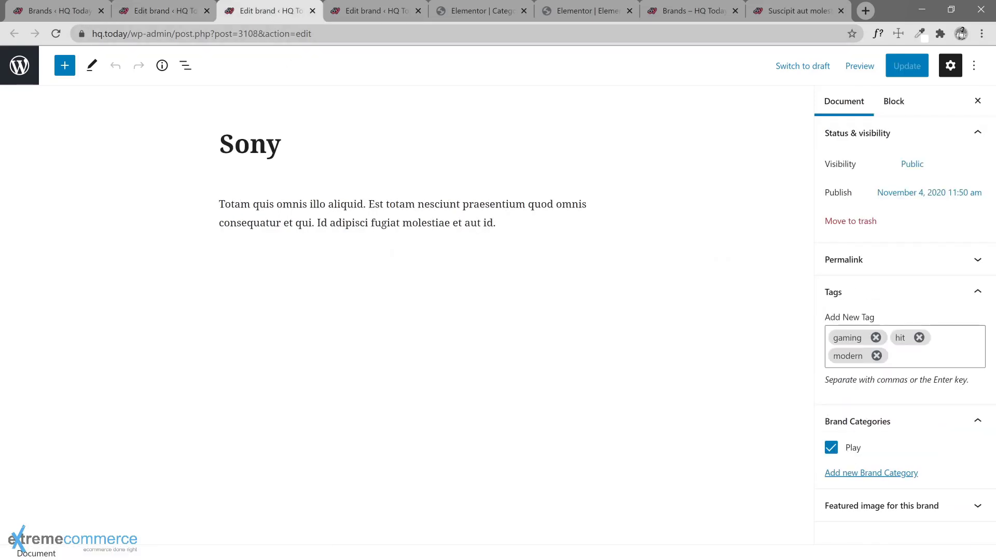
{"action": "left_click", "coordinate": [880, 506]}
{"action": "left_click", "coordinate": [885, 498]}
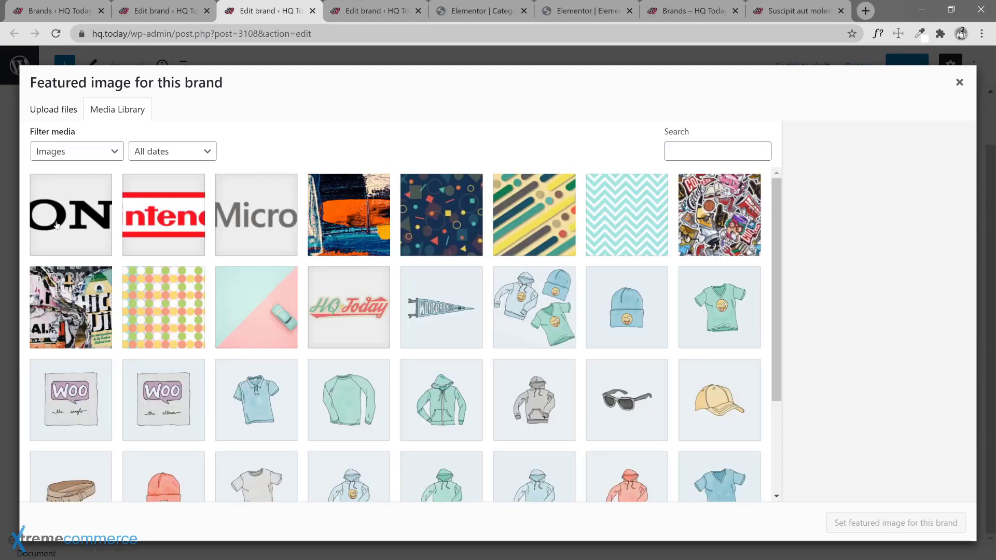
{"action": "left_click", "coordinate": [58, 224]}
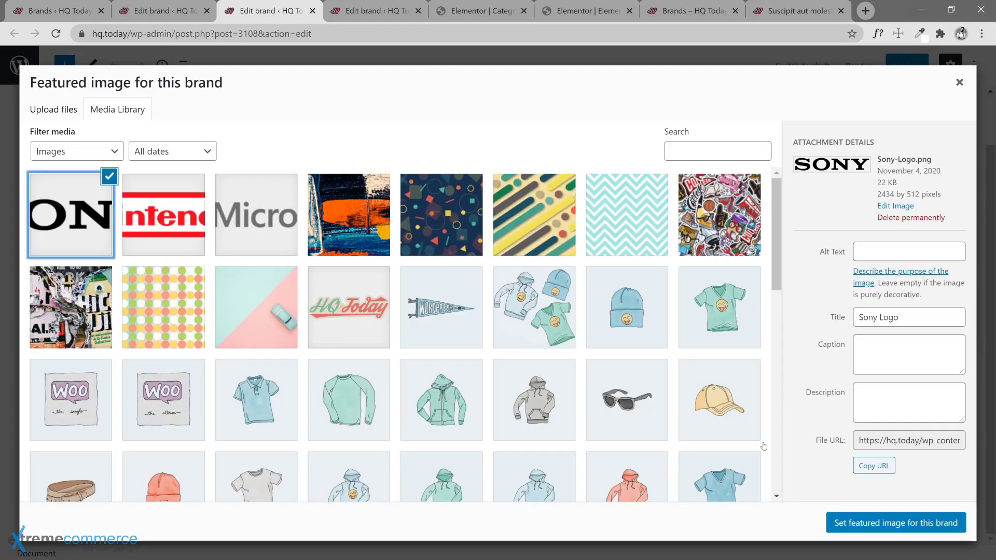
{"action": "left_click", "coordinate": [846, 528]}
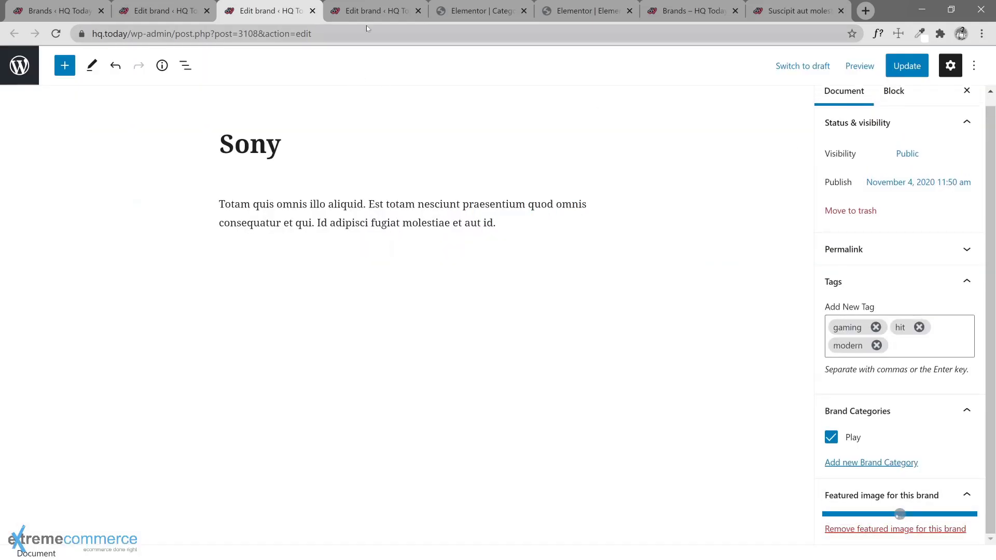
Open the media library for choosing the Nintendo brand's featured image.
{"action": "left_click", "coordinate": [370, 12]}
{"action": "left_click", "coordinate": [885, 513]}
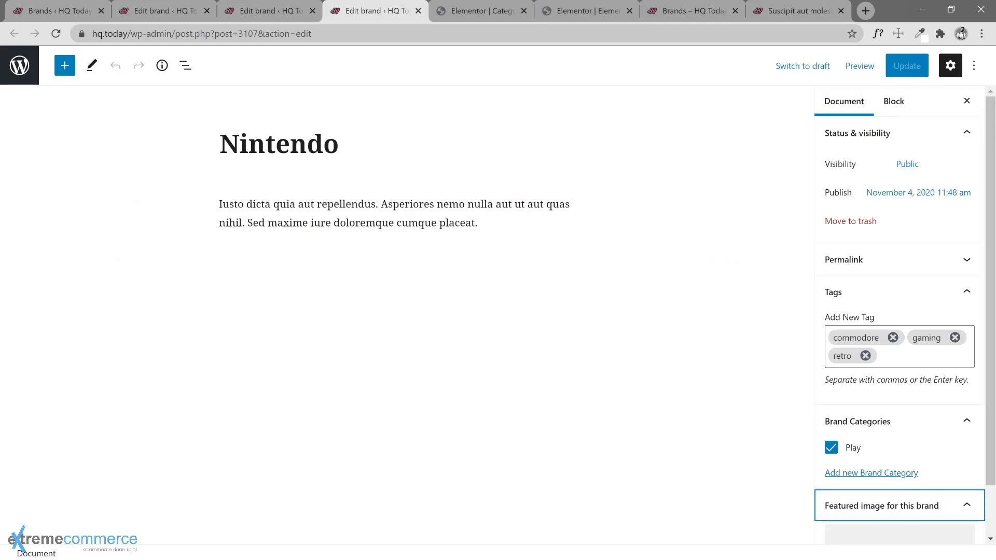
{"action": "left_click", "coordinate": [870, 542]}
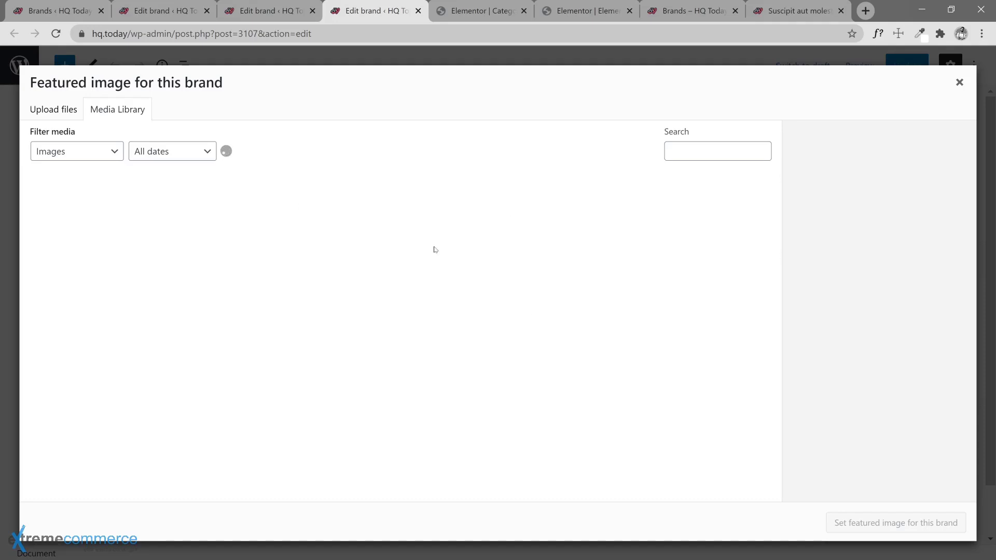
Update the Microsoft and Sony brands to save their featured images.
{"action": "left_click", "coordinate": [192, 19]}
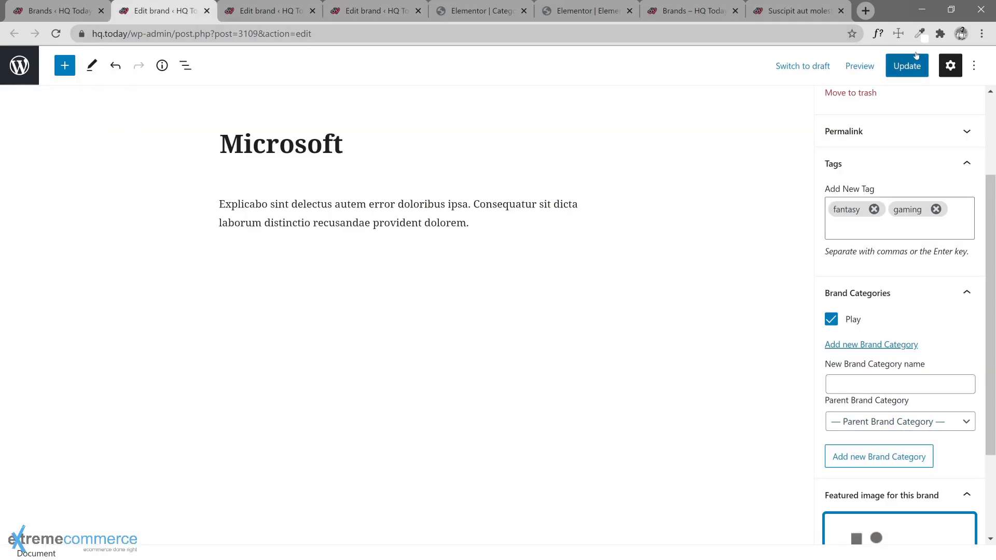
{"action": "left_click", "coordinate": [905, 66]}
{"action": "left_click", "coordinate": [267, 11]}
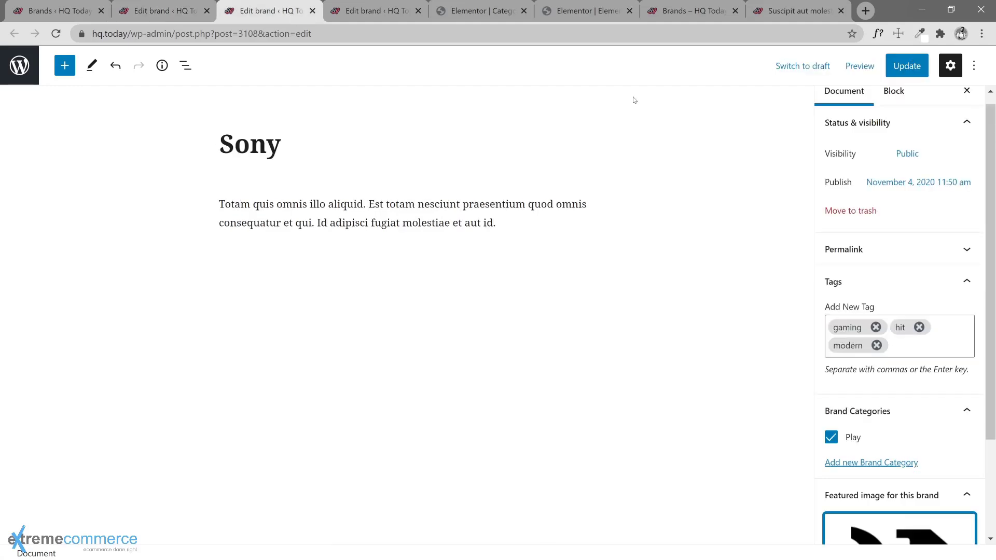
{"action": "left_click", "coordinate": [907, 66]}
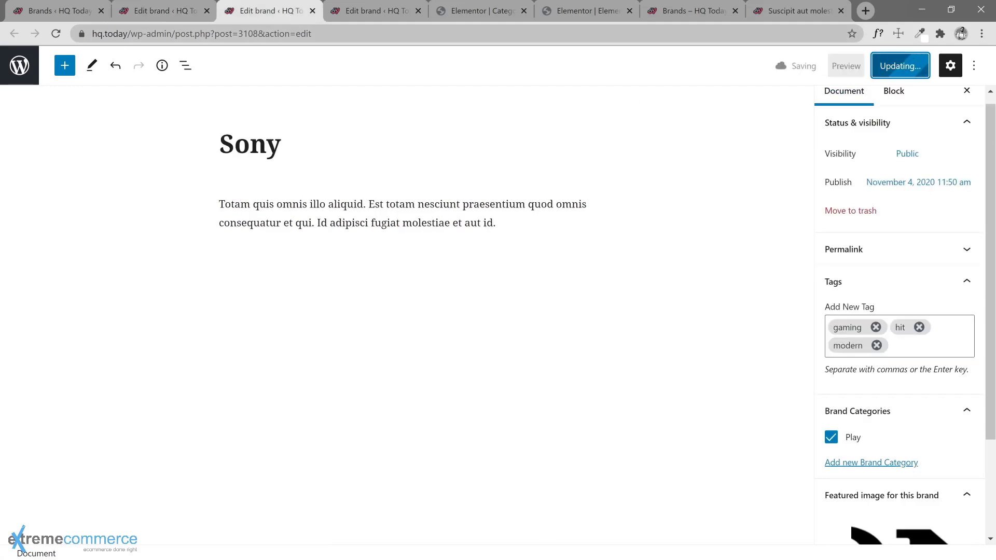
Set Nintendo Logo as the Nintendo brand's featured image and update the brand.
{"action": "left_click", "coordinate": [363, 17]}
{"action": "left_click", "coordinate": [174, 206]}
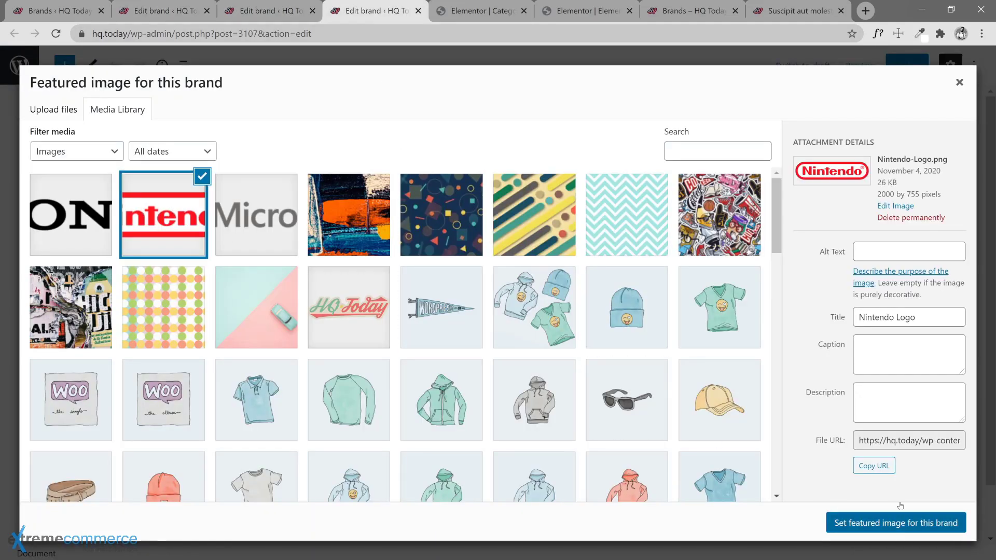
{"action": "left_click", "coordinate": [896, 523]}
{"action": "left_click", "coordinate": [896, 70]}
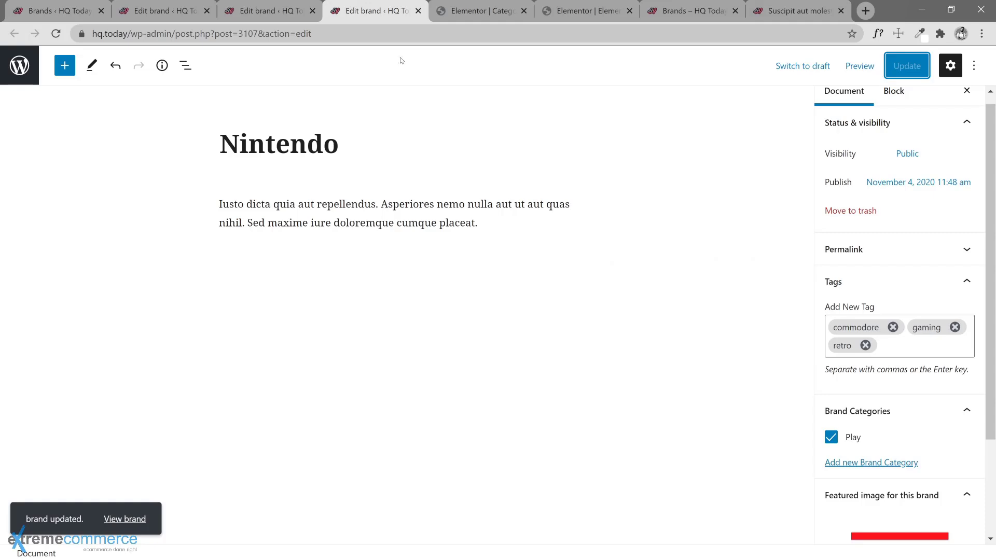
Close the Microsoft, Sony and Nintendo brand editor tabs.
{"action": "left_click", "coordinate": [207, 11]}
{"action": "key", "text": "ctrl+w"}
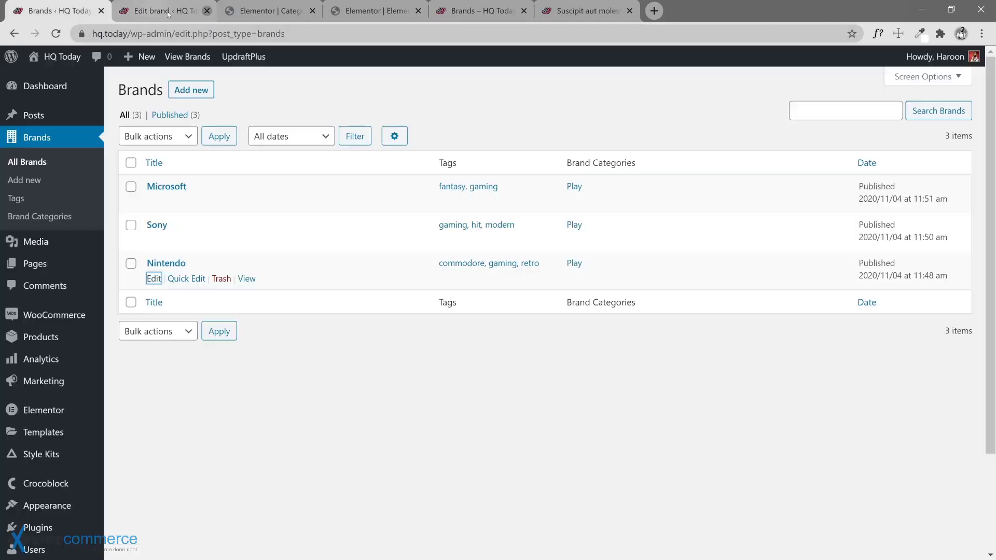
{"action": "middle_click", "coordinate": [168, 12]}
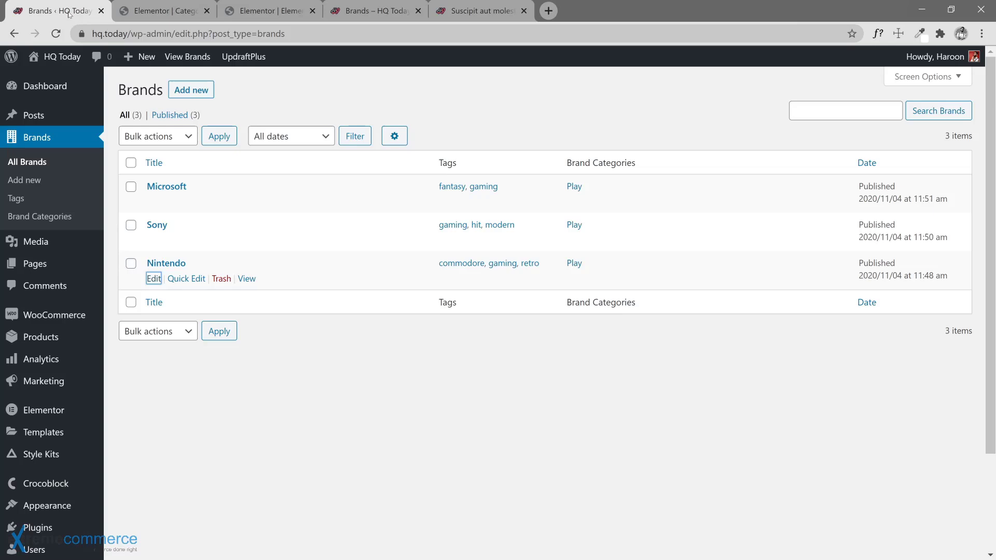
Reload the live Brands archive page and look through the brand entries with their logos.
{"action": "left_click", "coordinate": [397, 13]}
{"action": "left_click", "coordinate": [55, 34]}
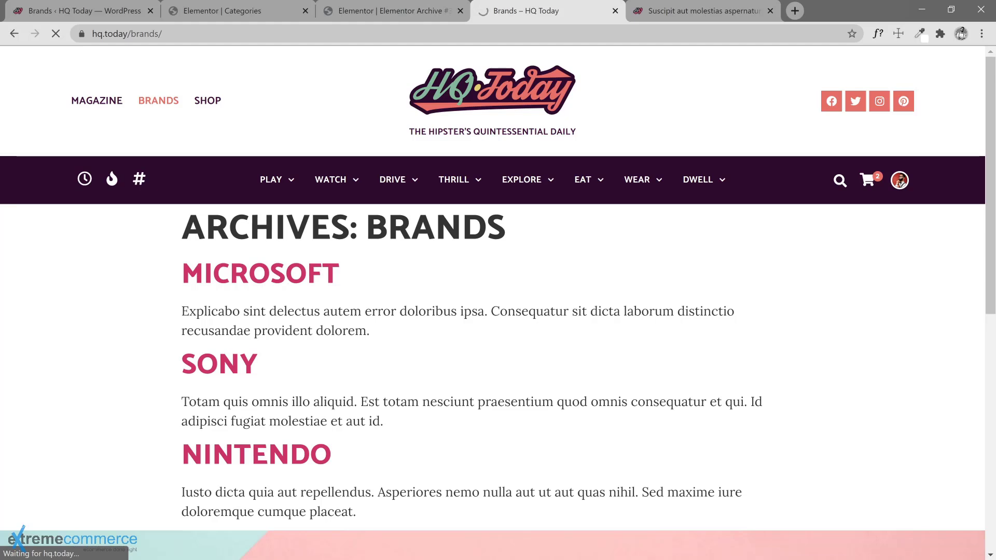
{"action": "scroll", "coordinate": [327, 415], "scroll_direction": "down", "scroll_amount": 10}
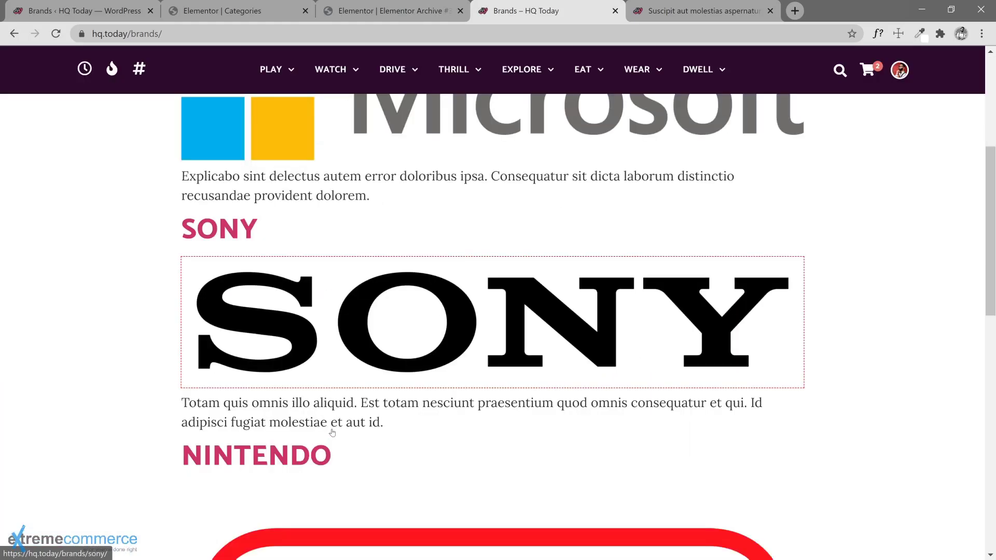
{"action": "scroll", "coordinate": [333, 433], "scroll_direction": "down", "scroll_amount": 2}
{"action": "scroll", "coordinate": [484, 336], "scroll_direction": "up", "scroll_amount": 12}
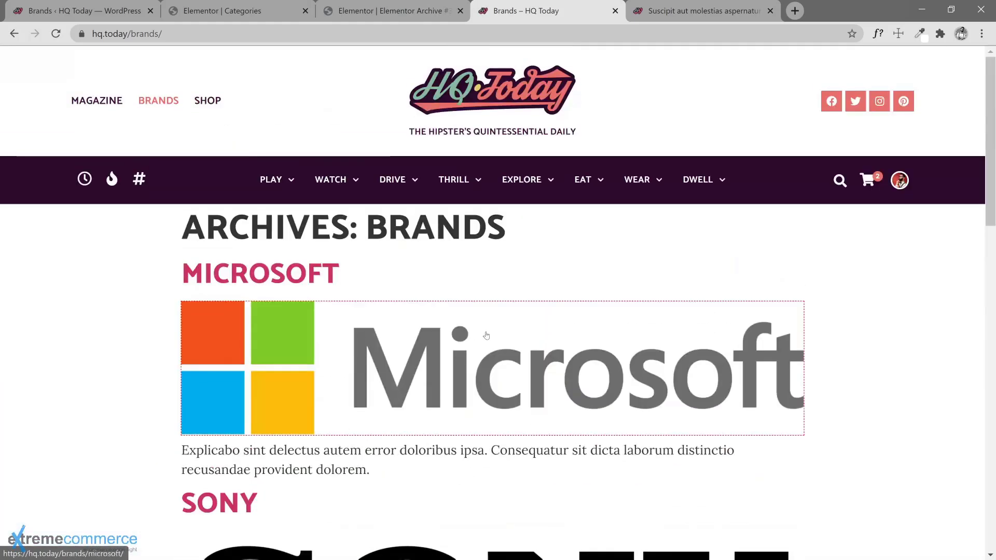
Close the Suscipit aut molestias aspernatur post tab and return to the Brands list.
{"action": "left_click", "coordinate": [736, 9]}
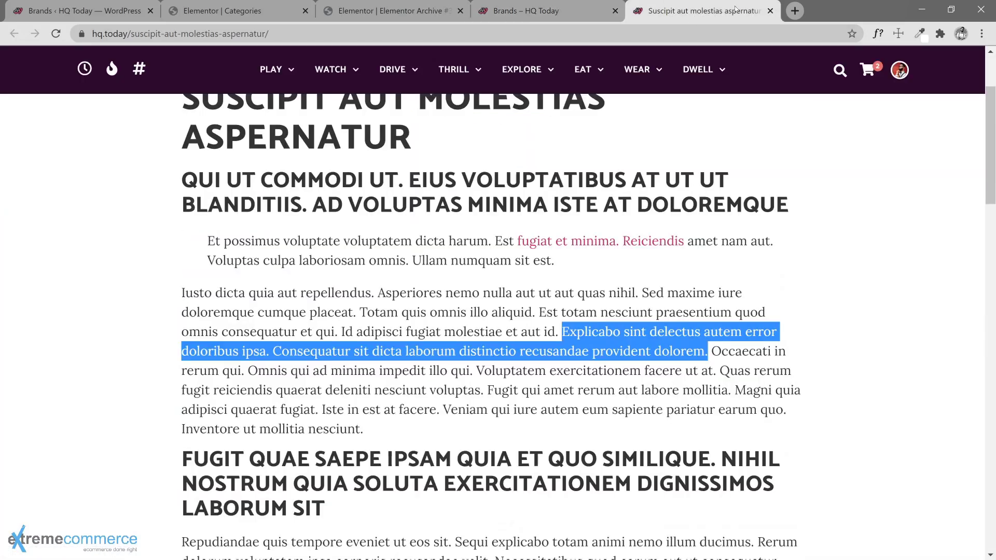
{"action": "left_click", "coordinate": [769, 11]}
{"action": "left_click", "coordinate": [277, 13]}
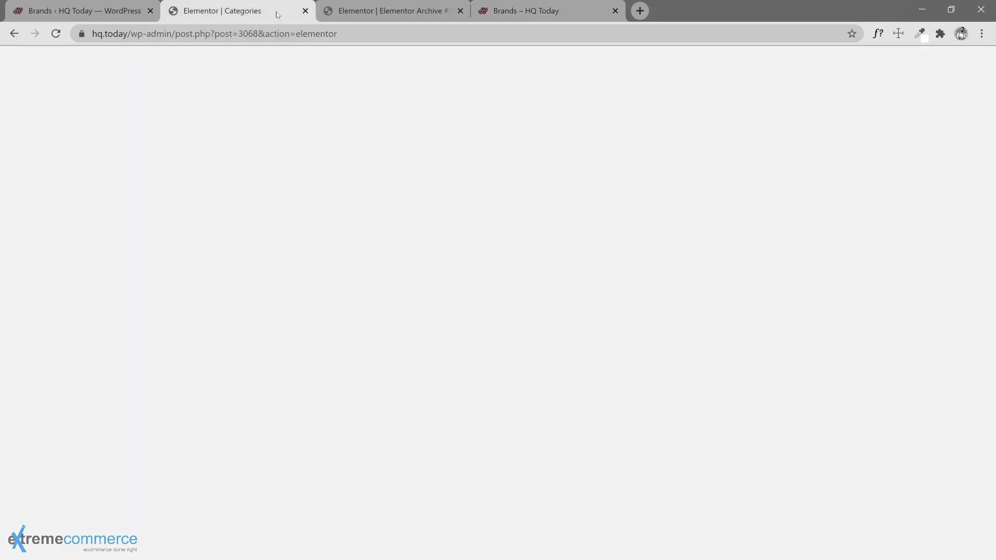
{"action": "left_click", "coordinate": [125, 14]}
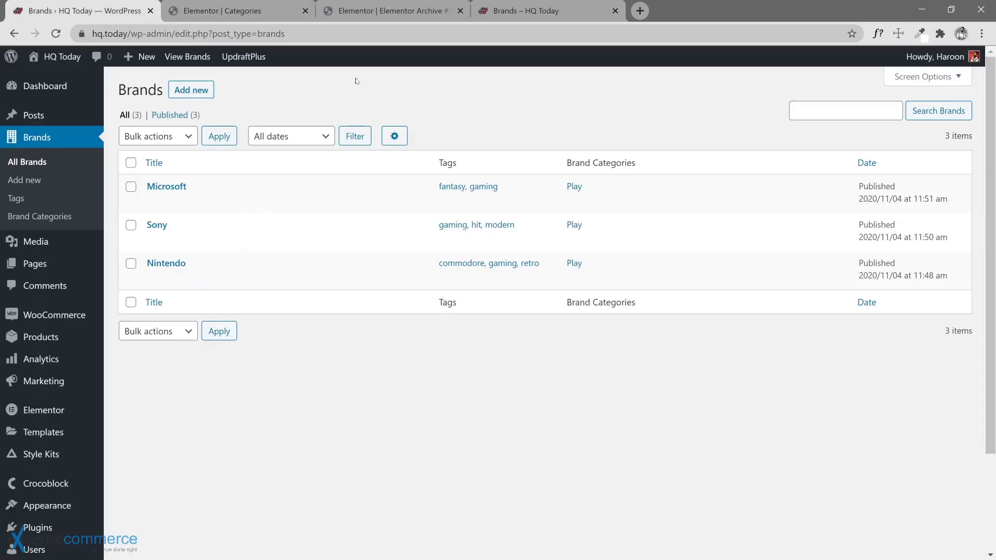
Open the Theme Builder templates page in a new browser tab.
{"action": "scroll", "coordinate": [62, 384], "scroll_direction": "down", "scroll_amount": 2}
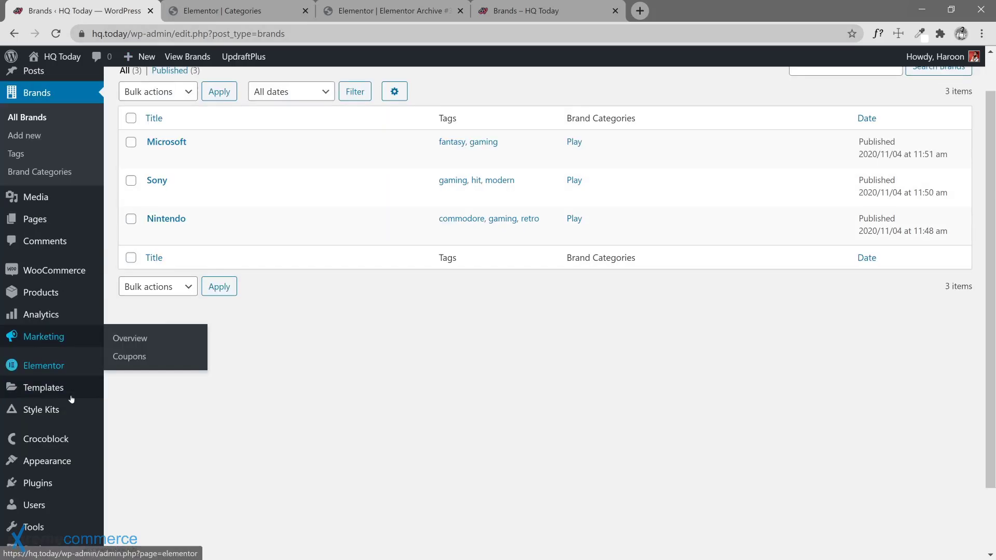
{"action": "mouse_move", "coordinate": [56, 353]}
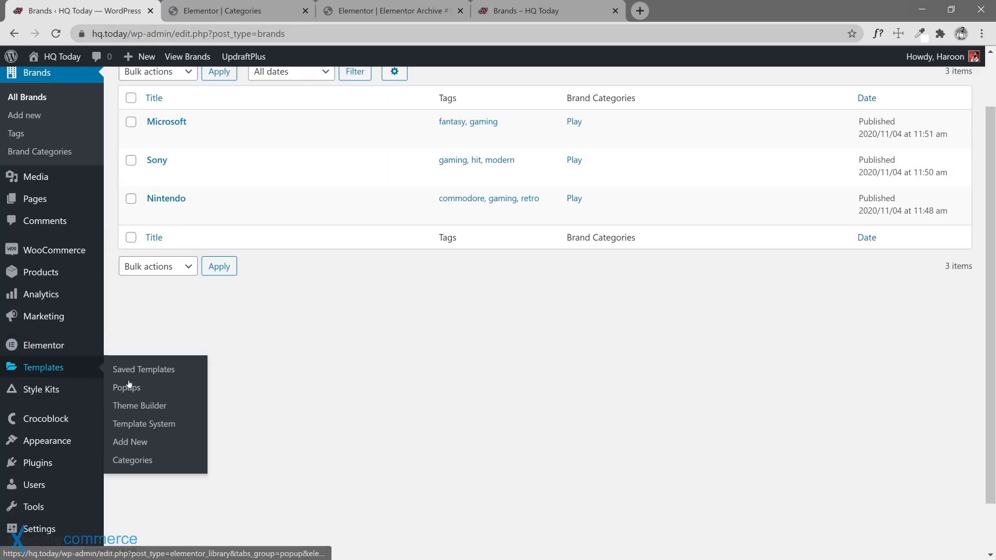
{"action": "right_click", "coordinate": [147, 413]}
{"action": "left_click", "coordinate": [147, 414]}
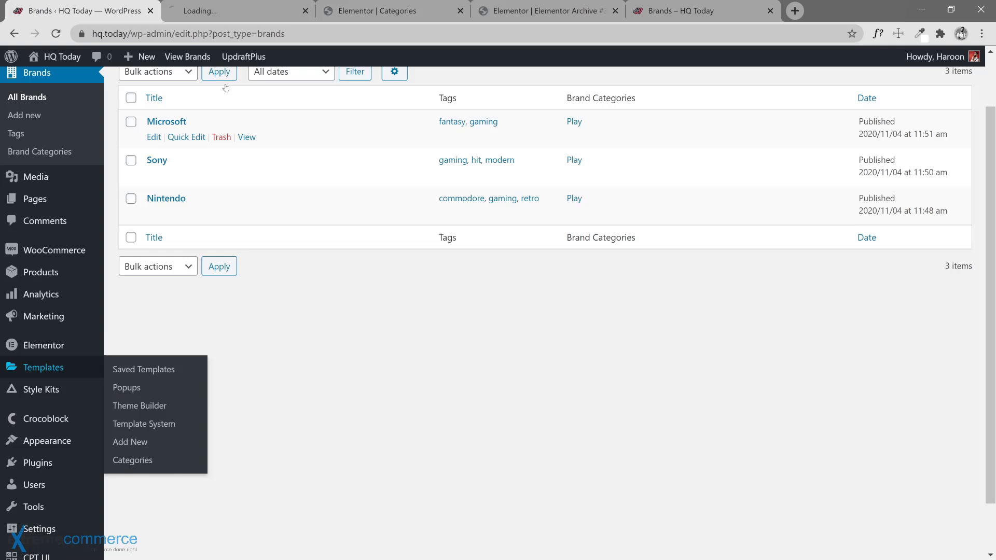
Check the Categories and tag archive templates in Elementor and close both editor tabs.
{"action": "left_click", "coordinate": [354, 15]}
{"action": "left_click", "coordinate": [571, 15]}
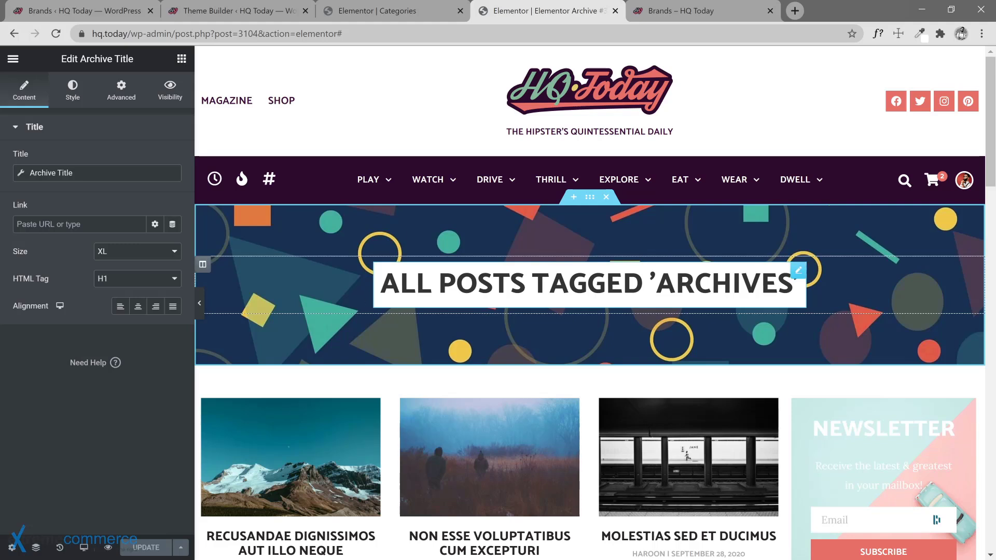
{"action": "left_click", "coordinate": [395, 11]}
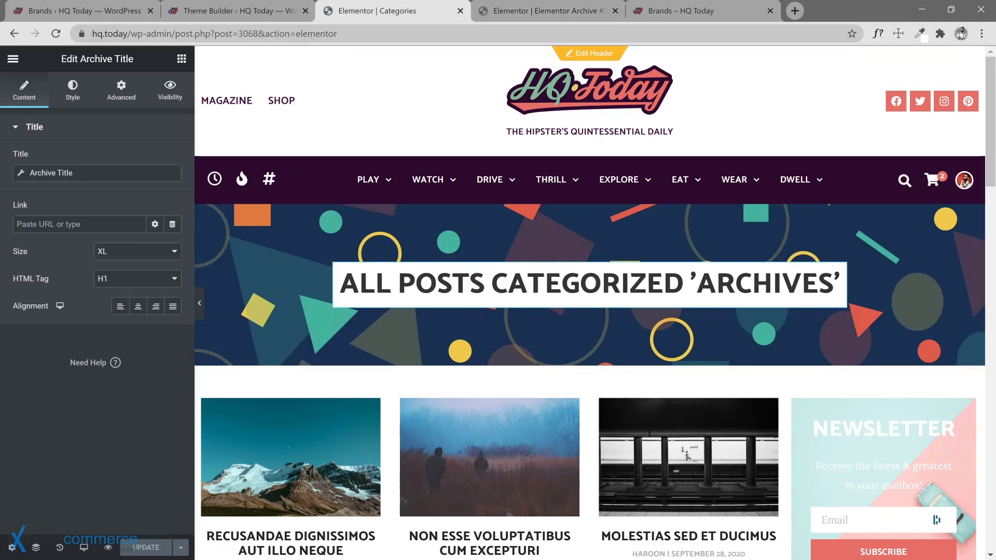
{"action": "left_click", "coordinate": [615, 11]}
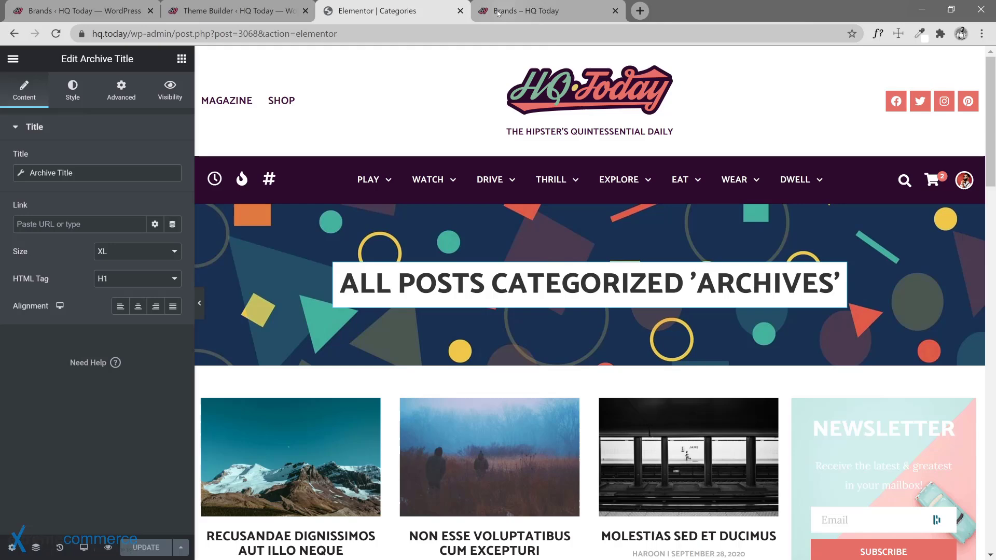
{"action": "left_click", "coordinate": [461, 11]}
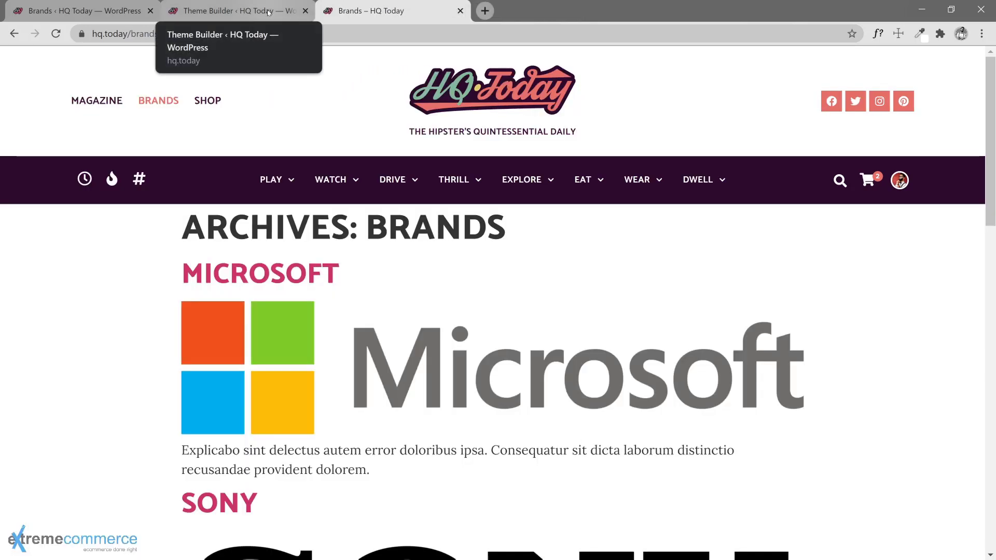
Reopen the closed Categories template editor tab and reload it.
{"action": "key", "text": "ctrl+shift+t"}
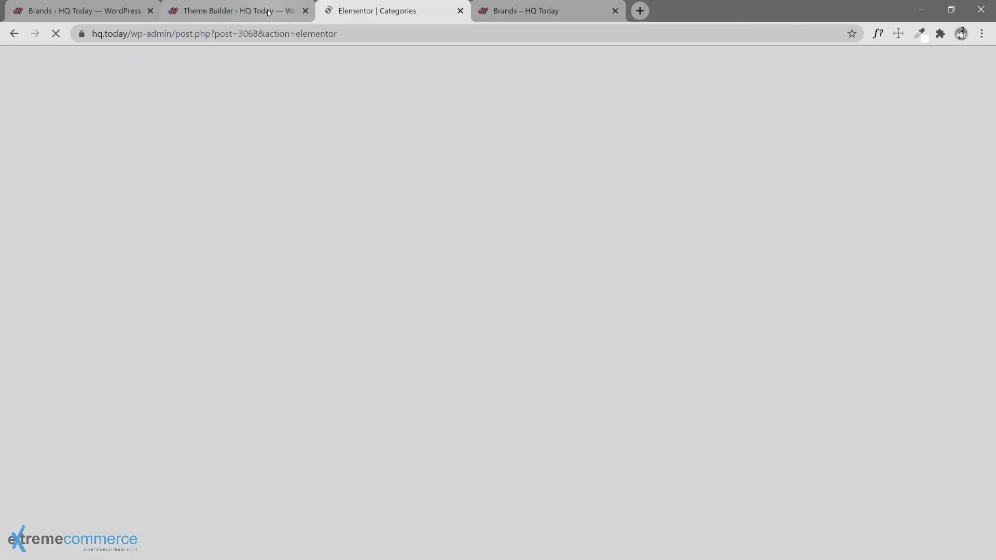
{"action": "left_click", "coordinate": [238, 11]}
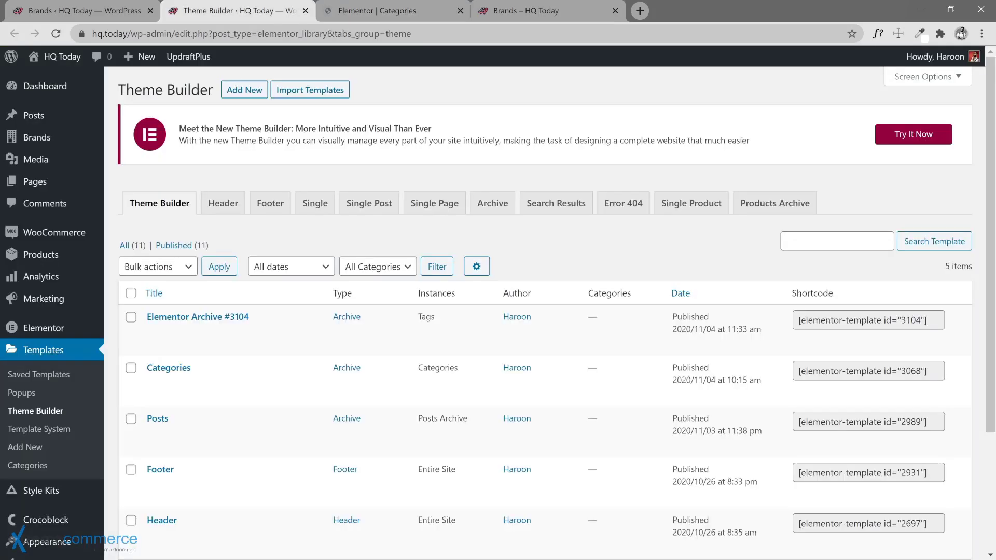
{"action": "left_click", "coordinate": [384, 11]}
{"action": "left_click", "coordinate": [388, 34]}
{"action": "key", "text": "Return"}
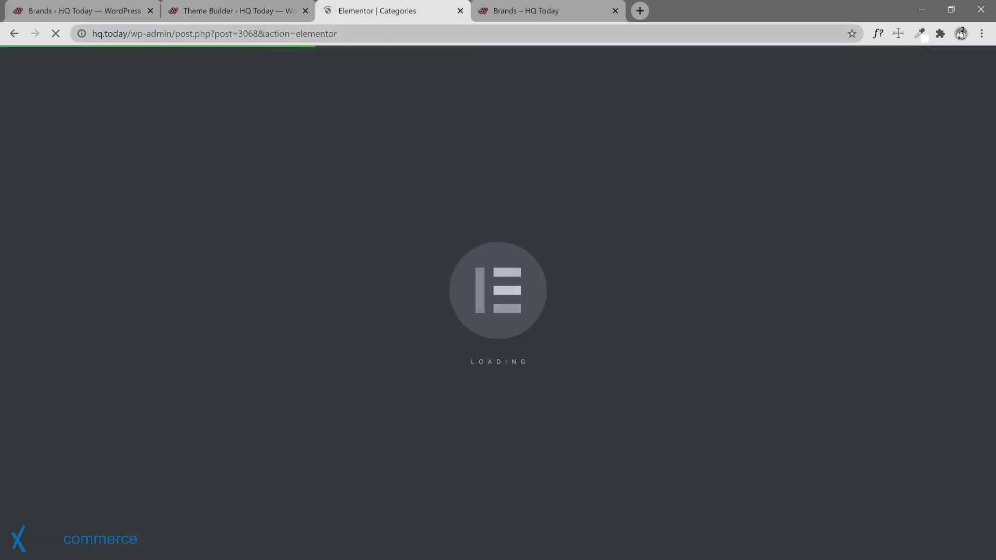
Switch to the new Theme Builder view and add a new Archive template.
{"action": "left_click", "coordinate": [227, 8]}
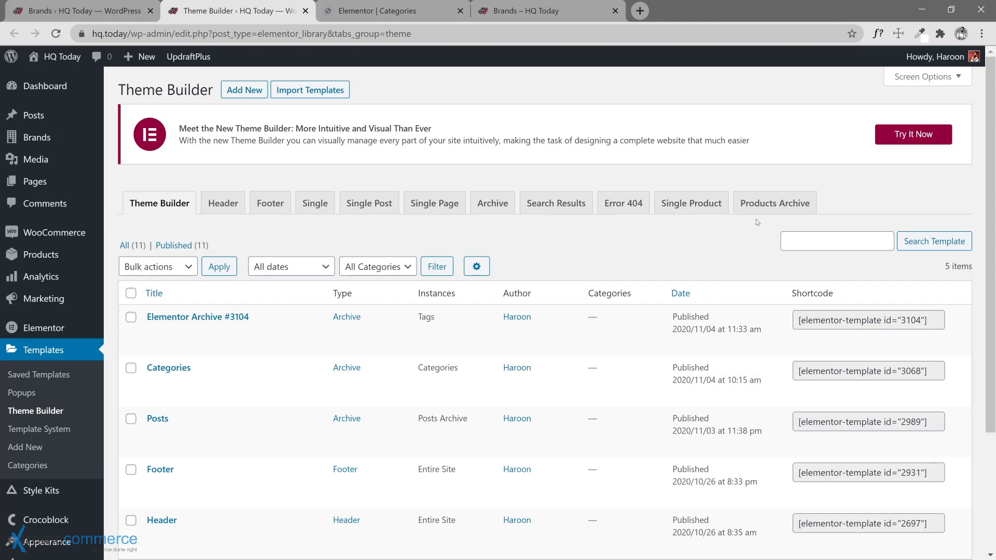
{"action": "left_click", "coordinate": [909, 136]}
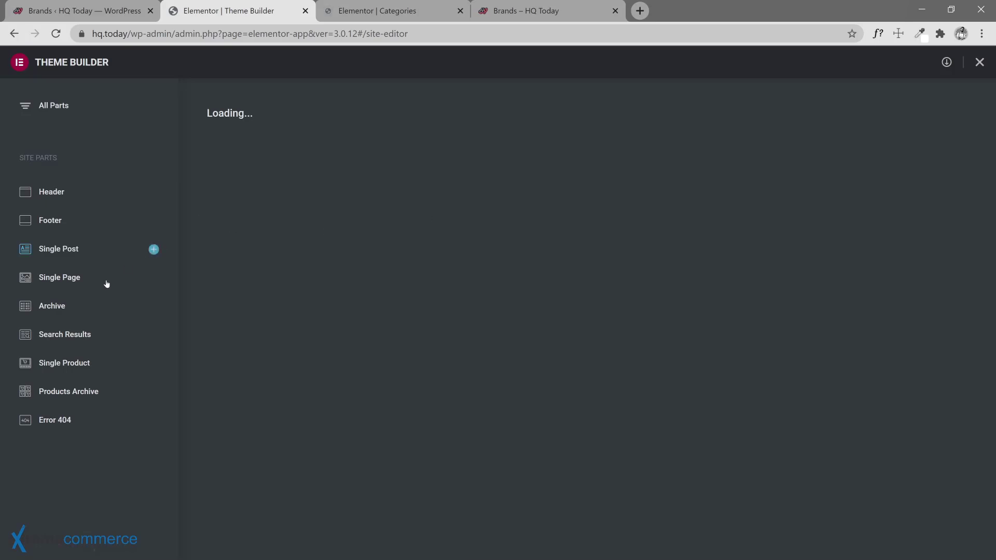
{"action": "left_click", "coordinate": [67, 308]}
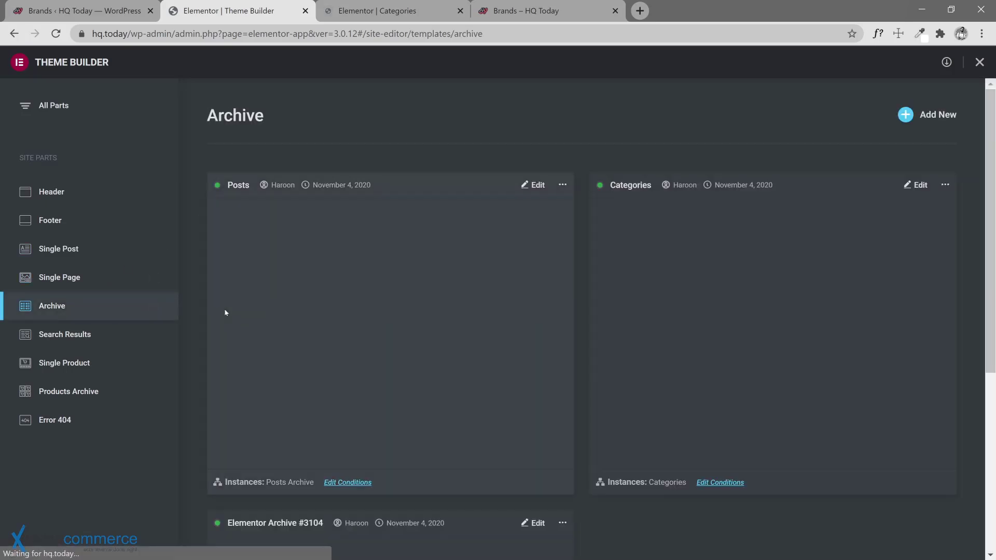
{"action": "left_click", "coordinate": [937, 120]}
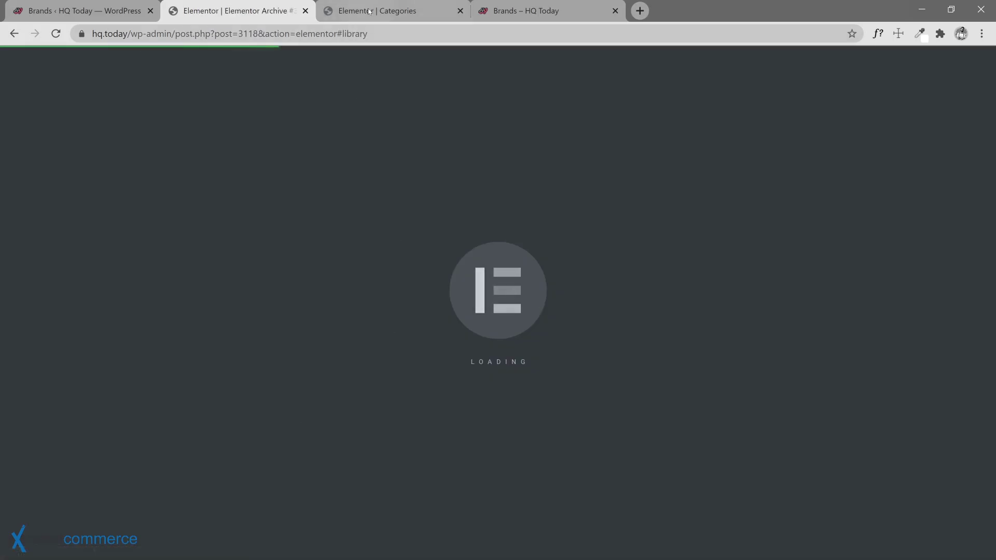
Open the Theme Builder template list and edit the tags archive template, Elementor Archive #3104, with Elementor in a separate tab.
{"action": "left_click", "coordinate": [131, 13]}
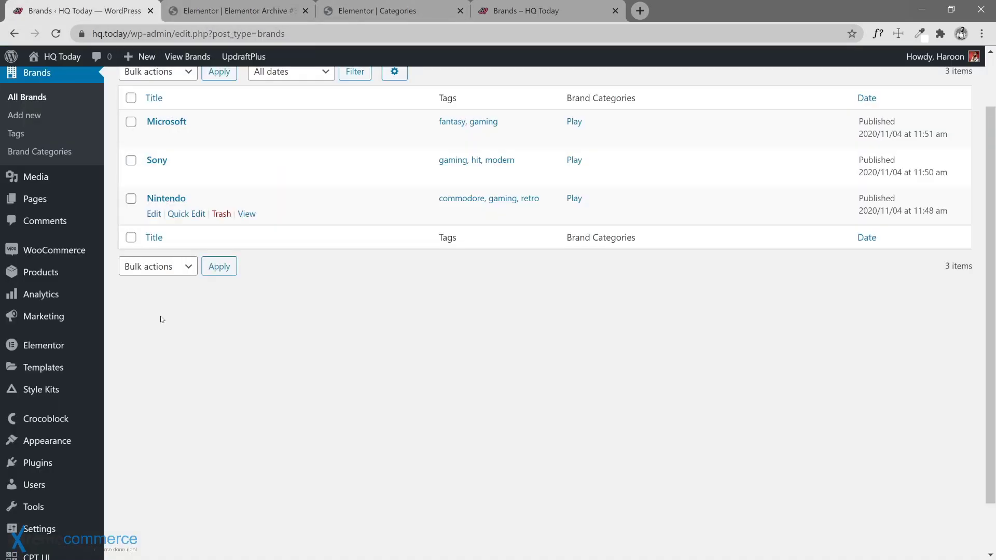
{"action": "mouse_move", "coordinate": [58, 369]}
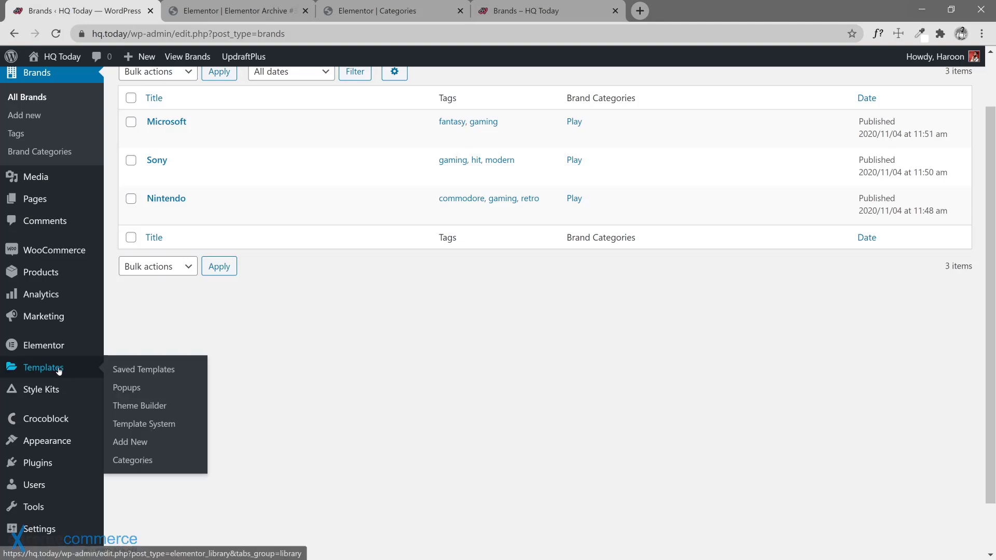
{"action": "left_click", "coordinate": [129, 405]}
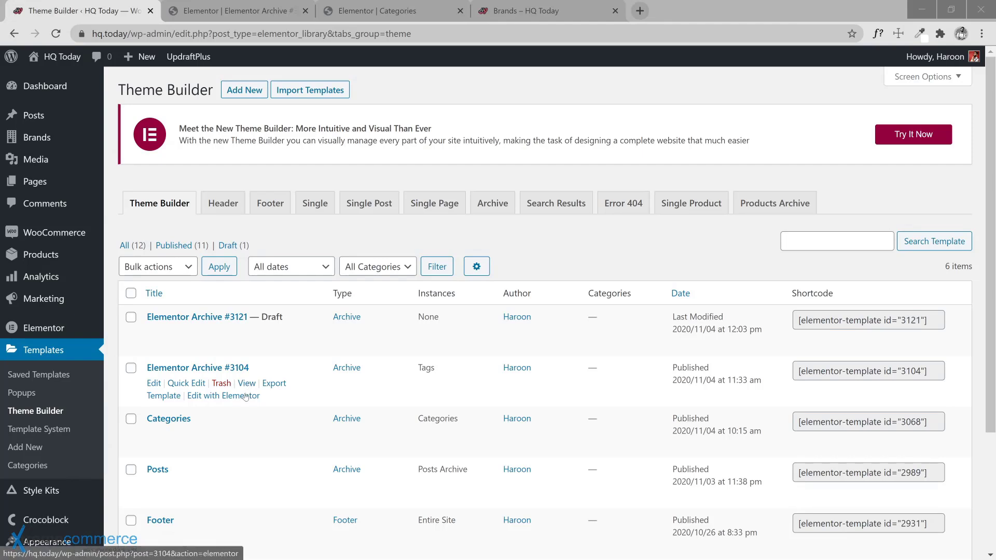
{"action": "left_click", "coordinate": [232, 398]}
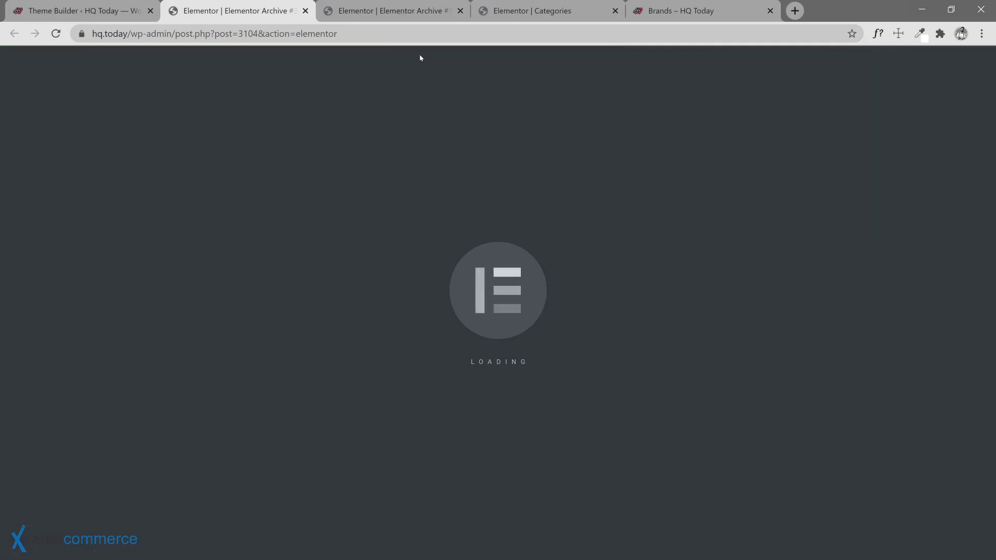
Dismiss the block library in the new archive template and publish it with an Include condition for Brands Archive.
{"action": "left_click", "coordinate": [415, 12]}
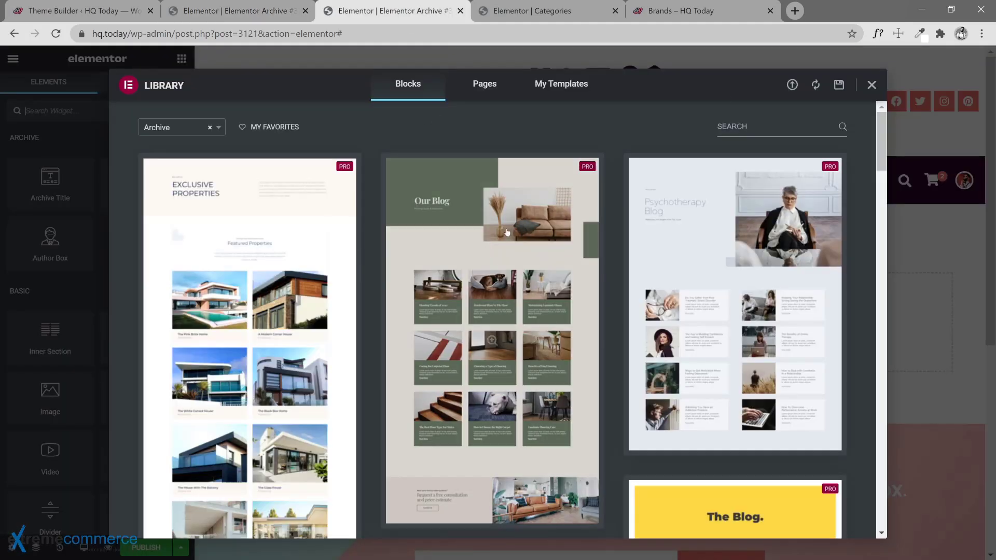
{"action": "left_click", "coordinate": [871, 86]}
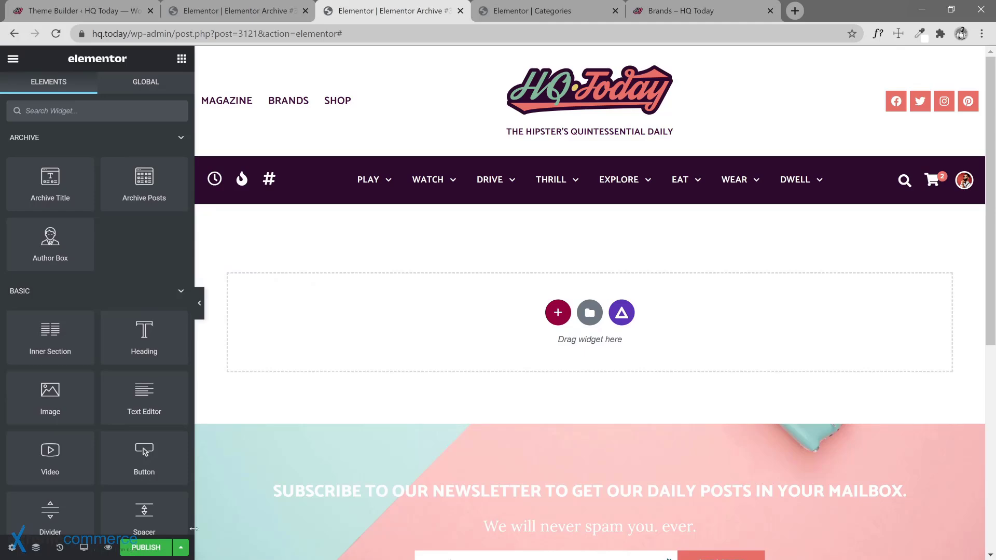
{"action": "left_click", "coordinate": [160, 548]}
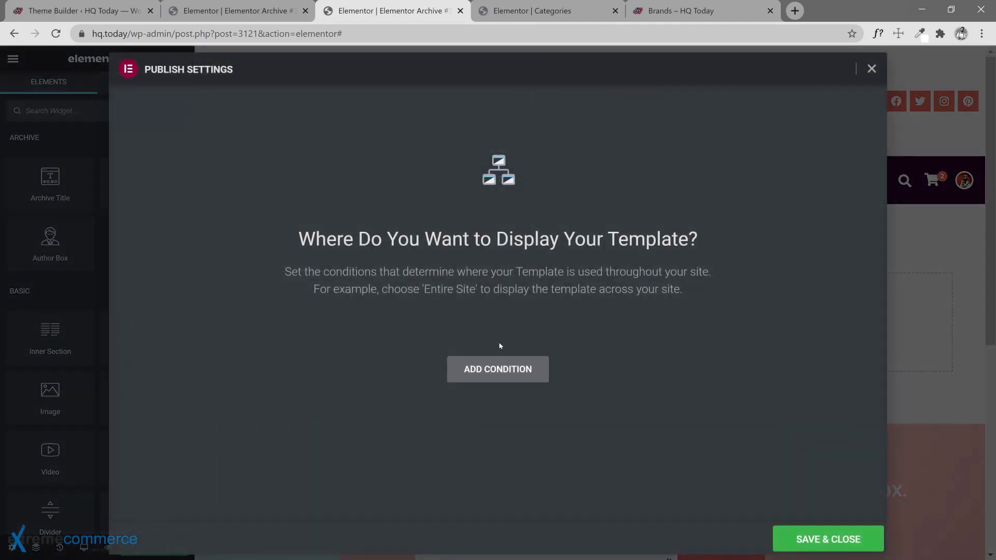
{"action": "left_click", "coordinate": [501, 366]}
{"action": "left_click", "coordinate": [449, 347]}
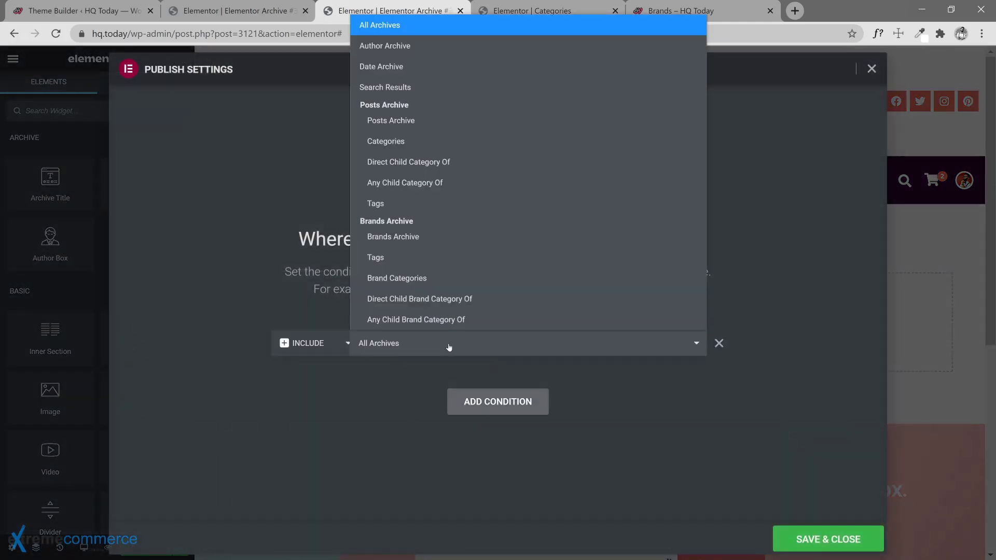
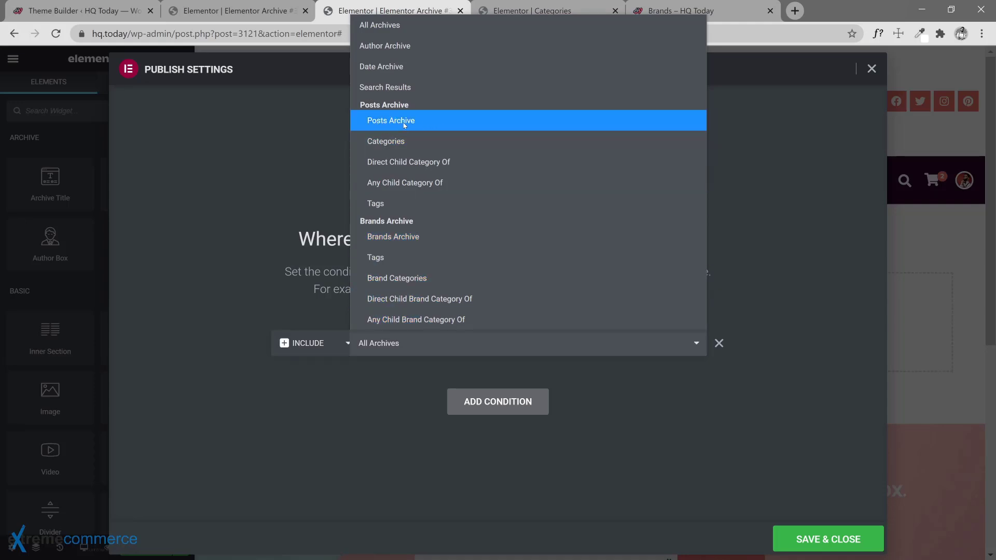
{"action": "left_click", "coordinate": [384, 238]}
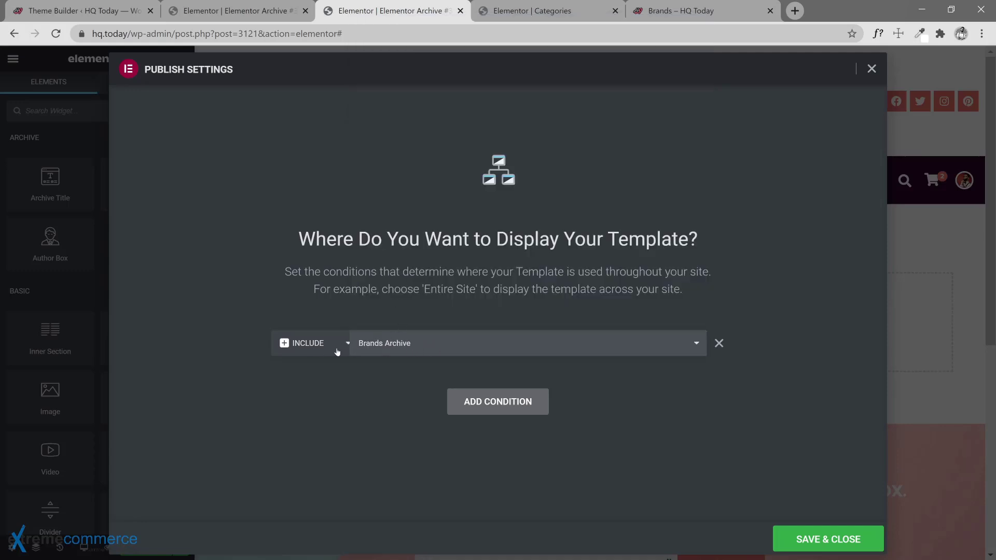
{"action": "left_click", "coordinate": [799, 540]}
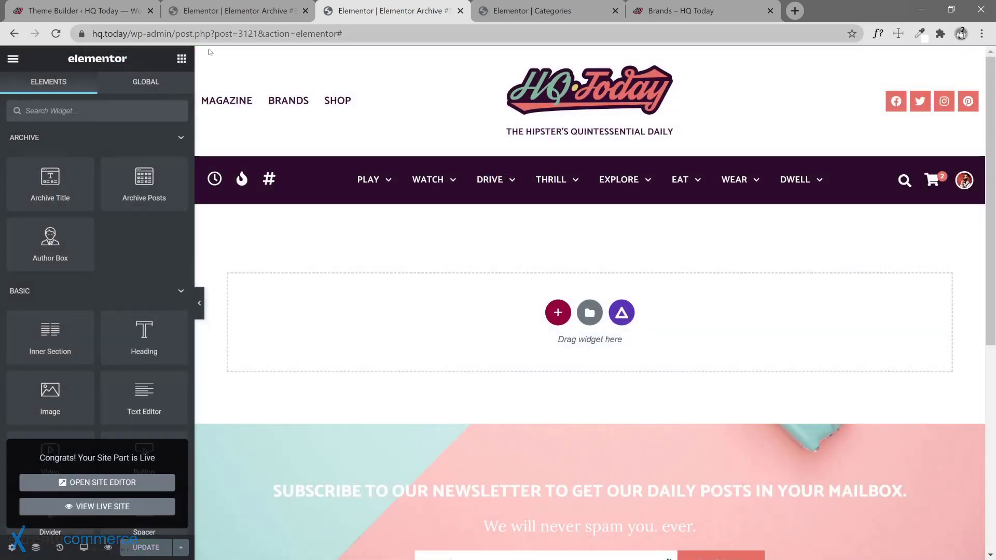
Change the tag archive title's Before text to "All content tagged '" and save the template.
{"action": "key", "text": "ctrl+Page_Up"}
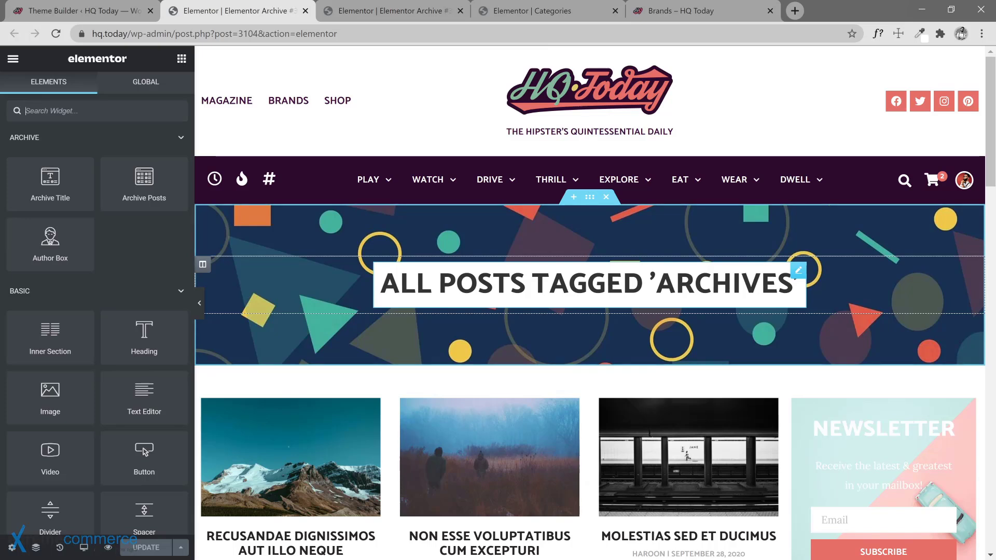
{"action": "left_click", "coordinate": [798, 271]}
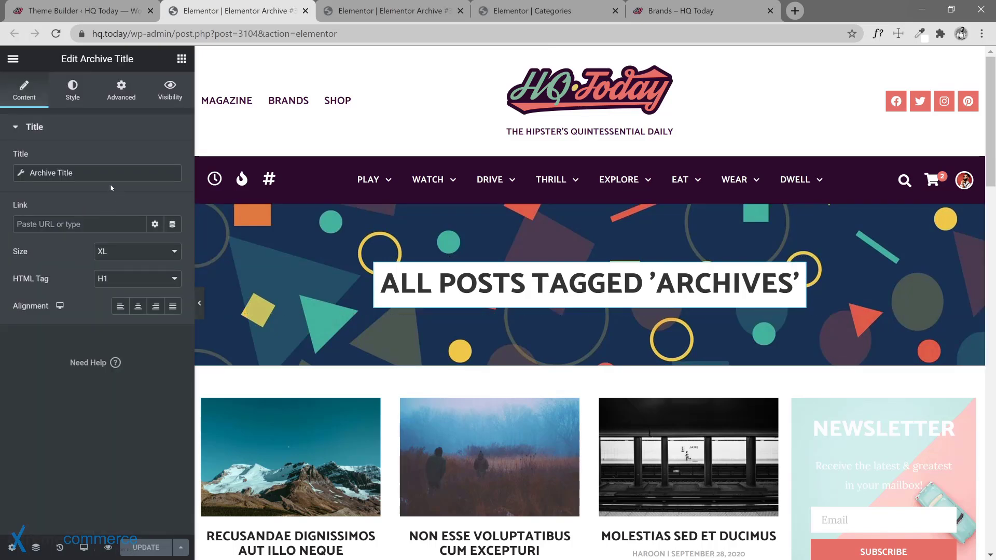
{"action": "left_click", "coordinate": [20, 175]}
{"action": "left_click", "coordinate": [23, 266]}
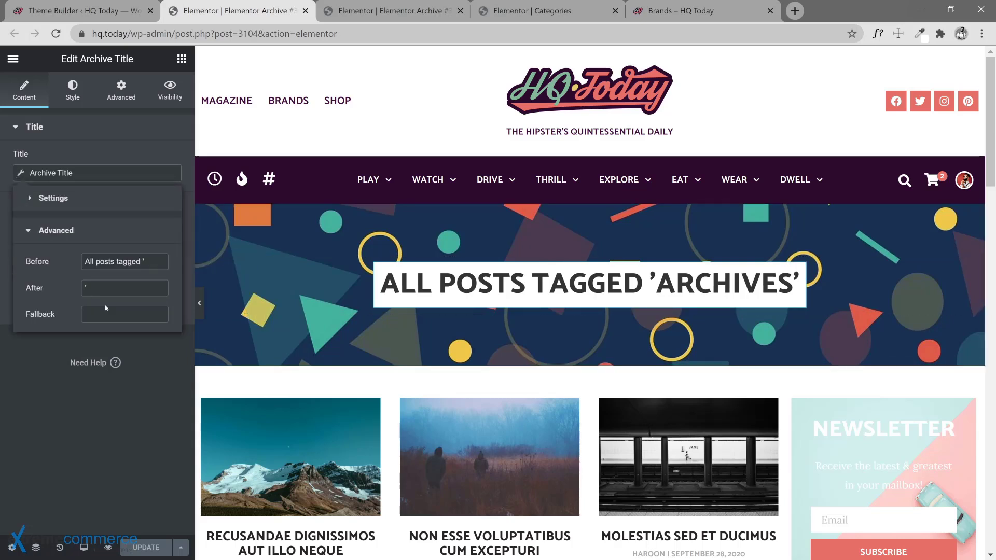
{"action": "double_click", "coordinate": [105, 262]}
{"action": "type", "text": "content"}
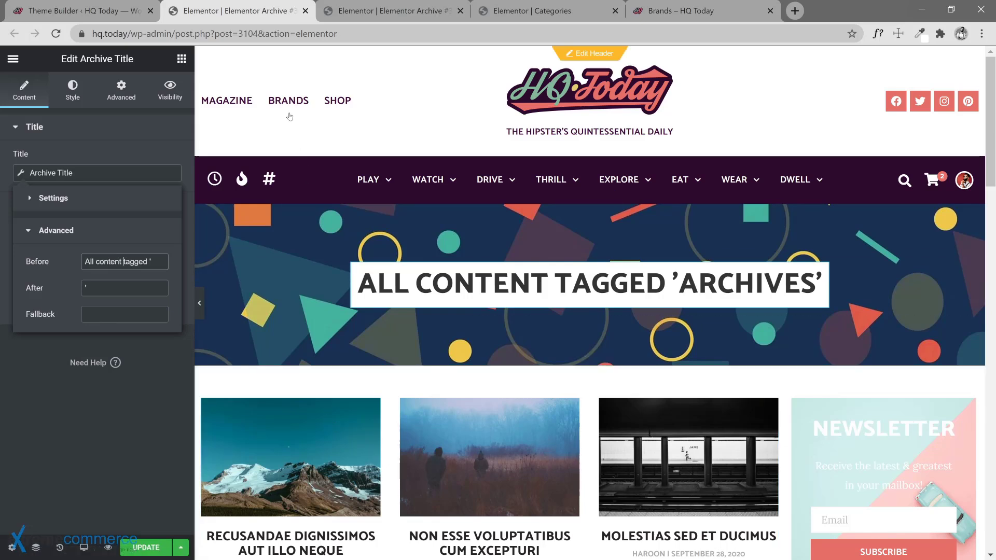
{"action": "left_click", "coordinate": [71, 393]}
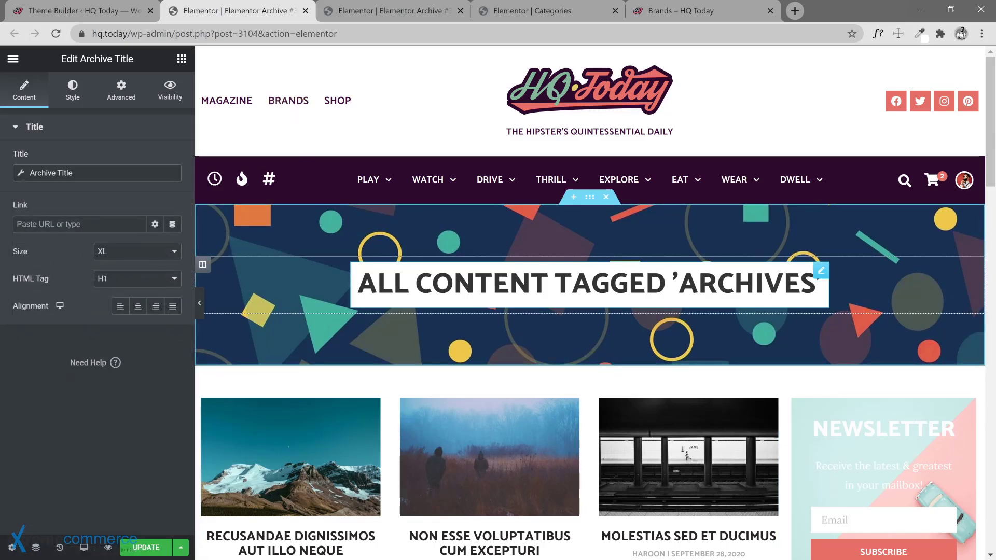
{"action": "key", "text": "ctrl+s"}
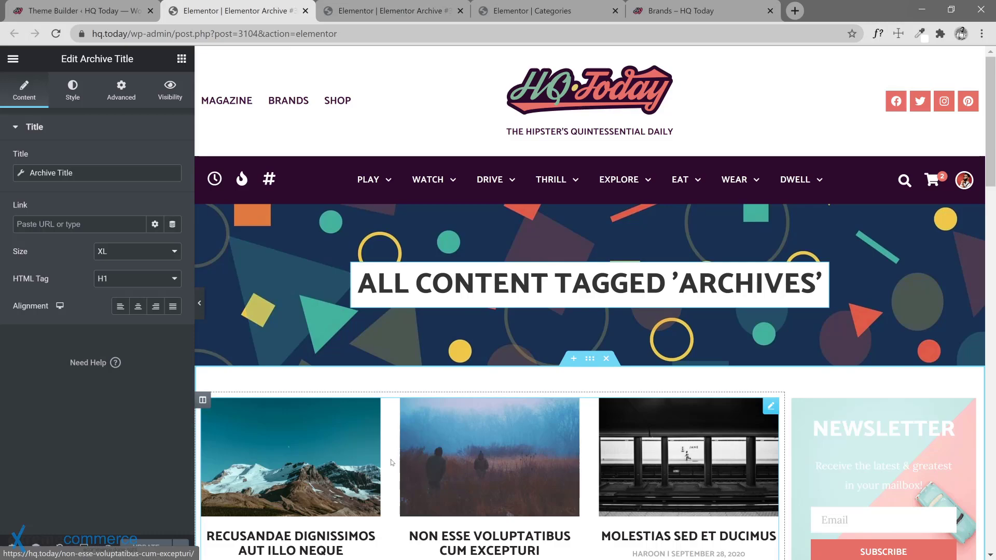
Review the tag archive template's layout and compare it with the Categories template and the empty Brands archive template.
{"action": "scroll", "coordinate": [392, 463], "scroll_direction": "down", "scroll_amount": 10}
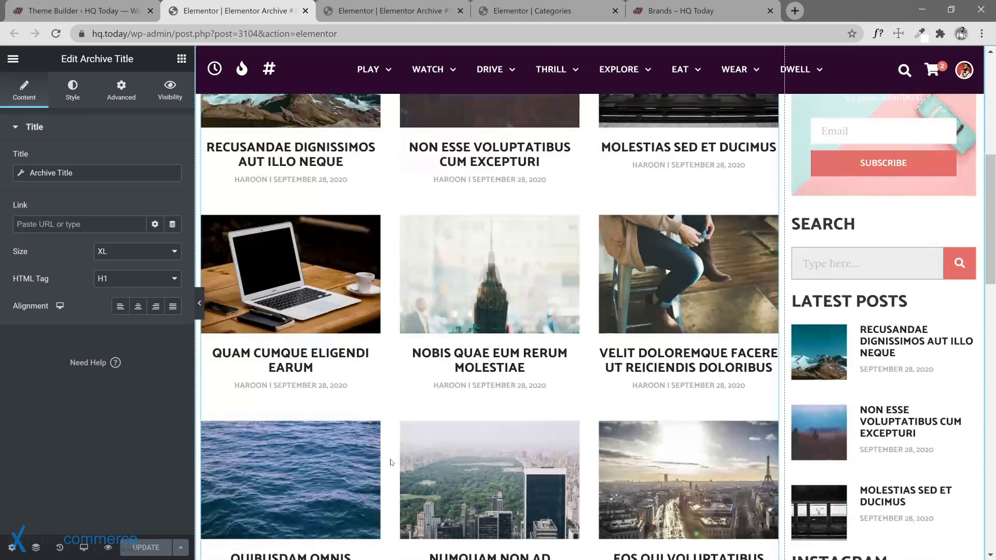
{"action": "scroll", "coordinate": [391, 462], "scroll_direction": "down", "scroll_amount": 7}
{"action": "scroll", "coordinate": [391, 462], "scroll_direction": "up", "scroll_amount": 14}
{"action": "scroll", "coordinate": [392, 462], "scroll_direction": "up", "scroll_amount": 2}
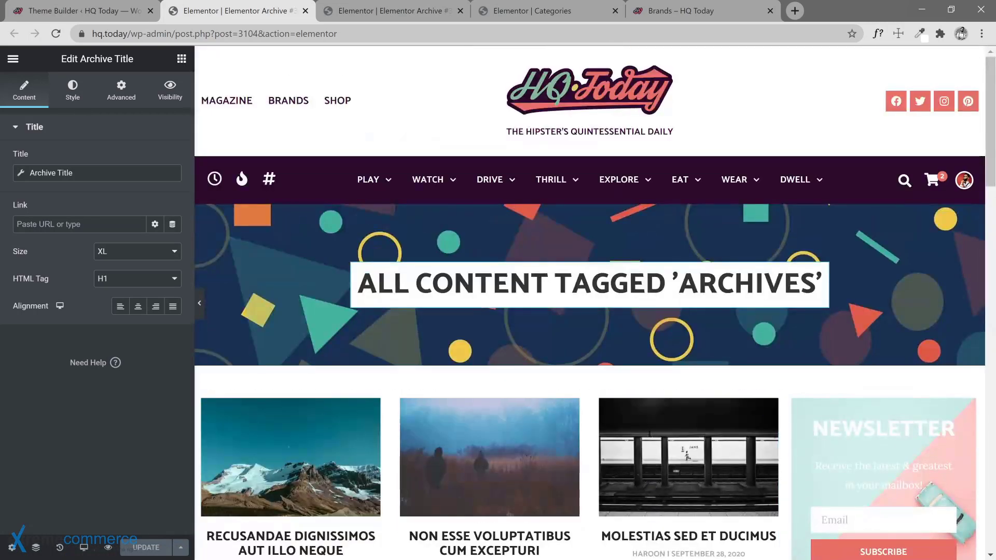
{"action": "left_click", "coordinate": [369, 12]}
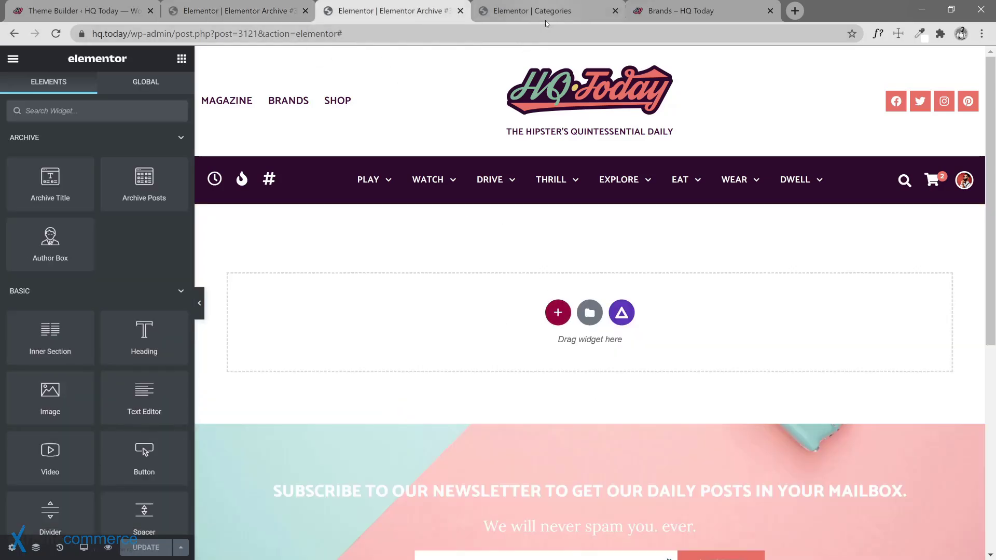
{"action": "left_click", "coordinate": [532, 11]}
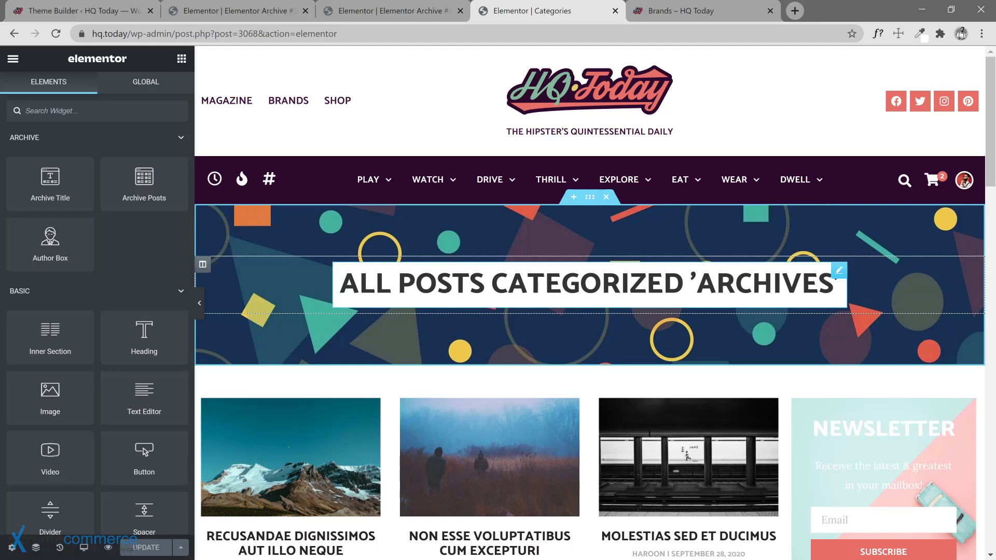
{"action": "left_click", "coordinate": [377, 13]}
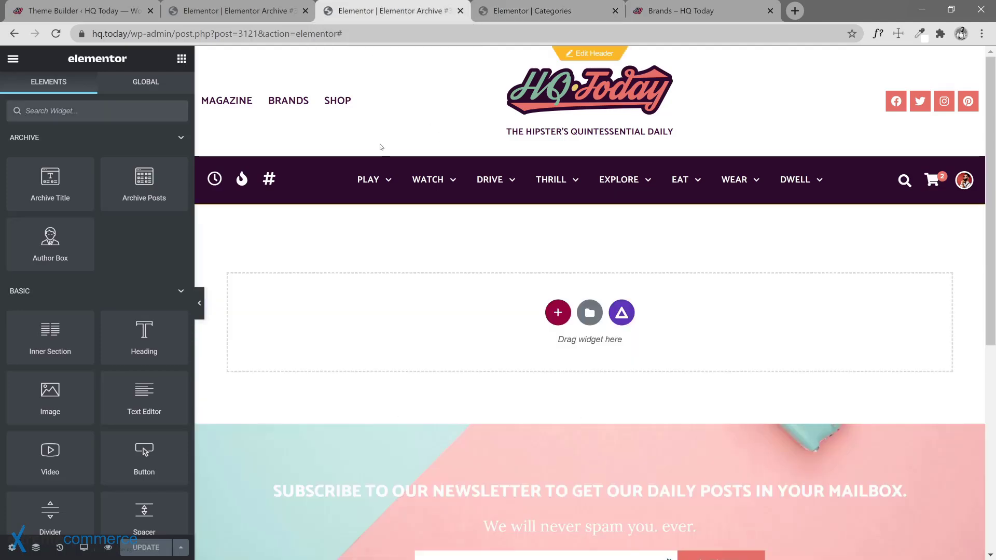
{"action": "left_click", "coordinate": [270, 10]}
{"action": "left_click", "coordinate": [566, 16]}
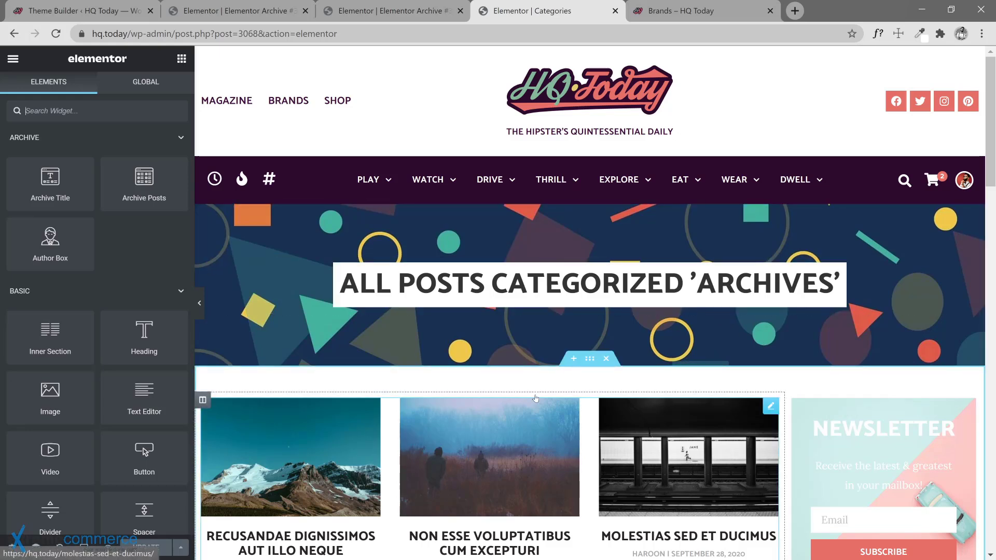
{"action": "mouse_move", "coordinate": [429, 180]}
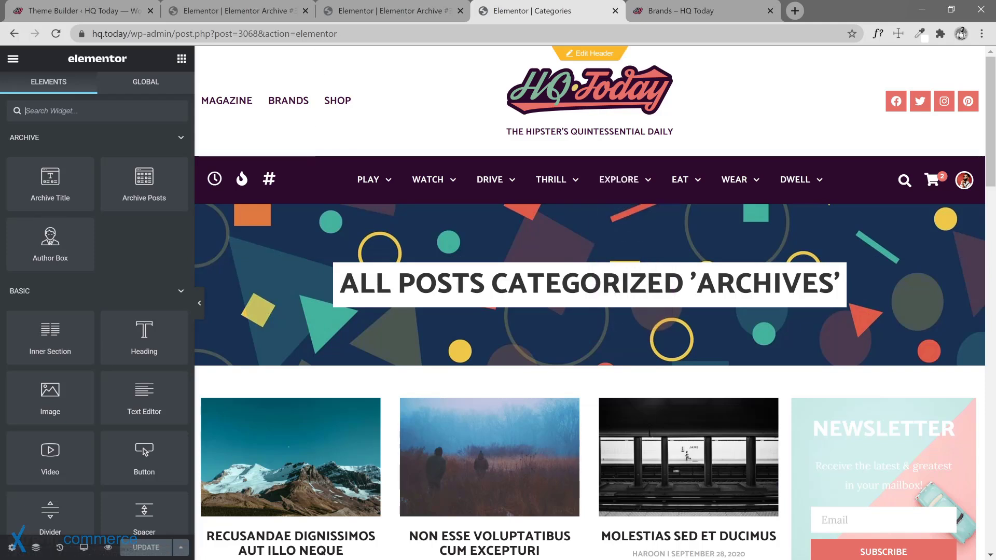
Rename the tag archive template as Tags in its general settings and update it.
{"action": "left_click", "coordinate": [244, 13]}
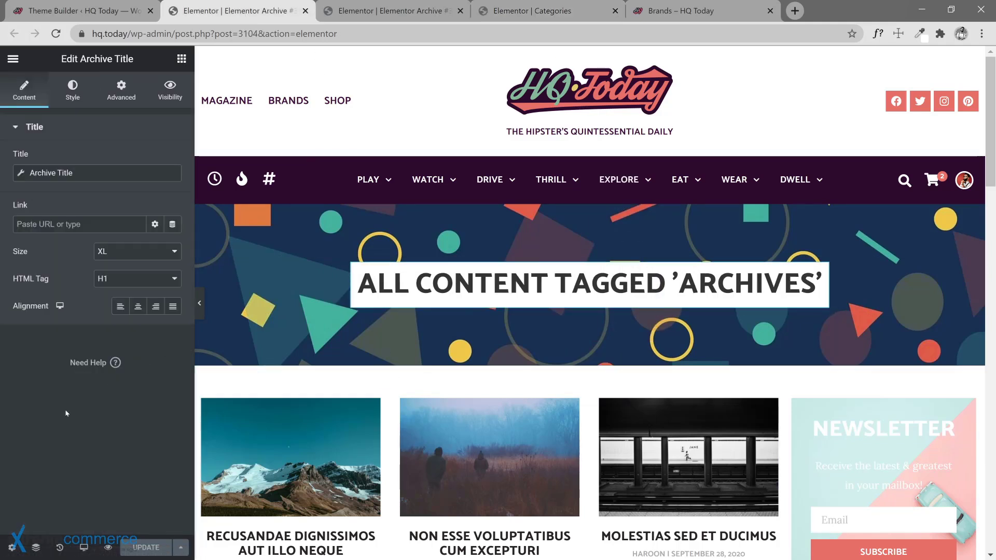
{"action": "left_click", "coordinate": [12, 547]}
{"action": "left_click_drag", "start_coordinate": [120, 173], "coordinate": [1, 150]}
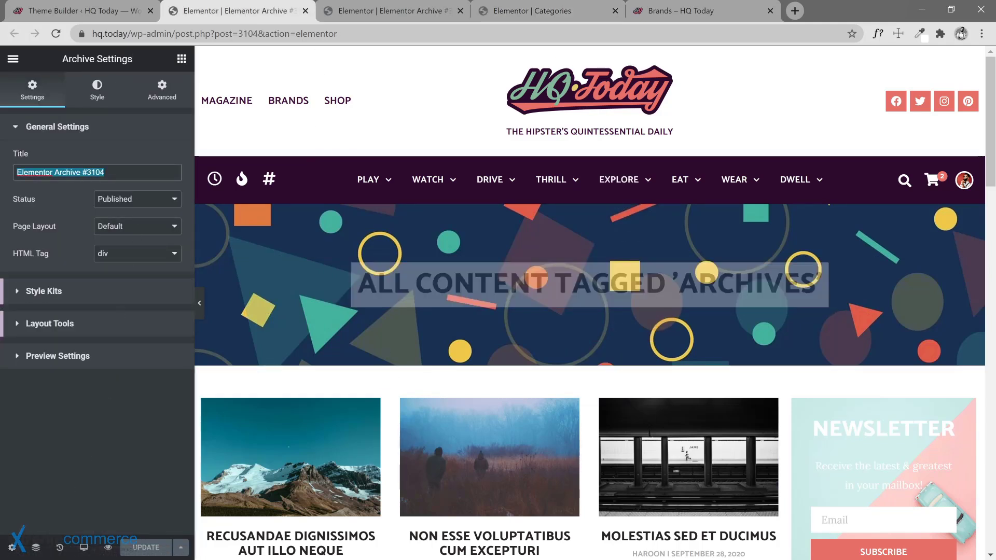
{"action": "type", "text": "Tags"}
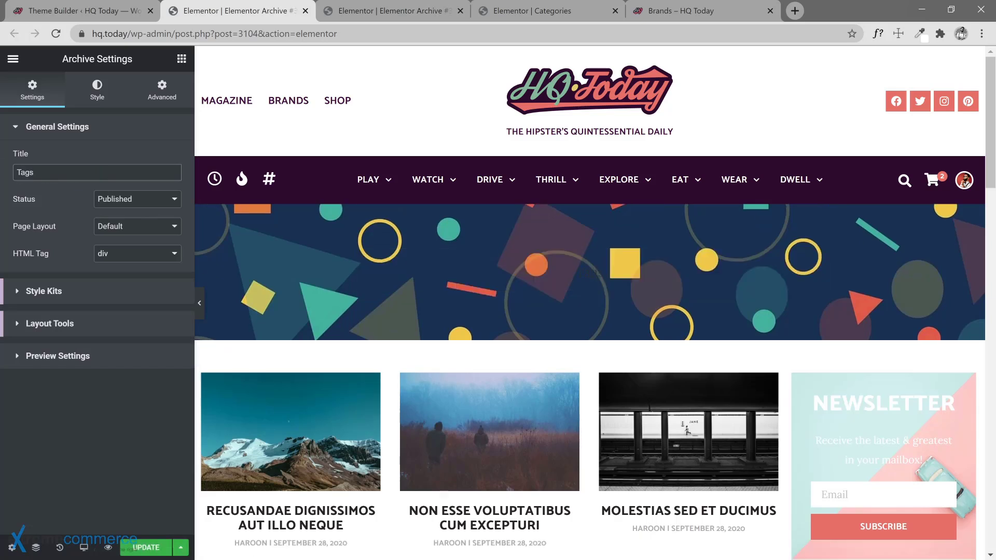
{"action": "left_click", "coordinate": [146, 547]}
Rename the new, empty archive template as Brands in its general settings and update it.
{"action": "left_click", "coordinate": [370, 12]}
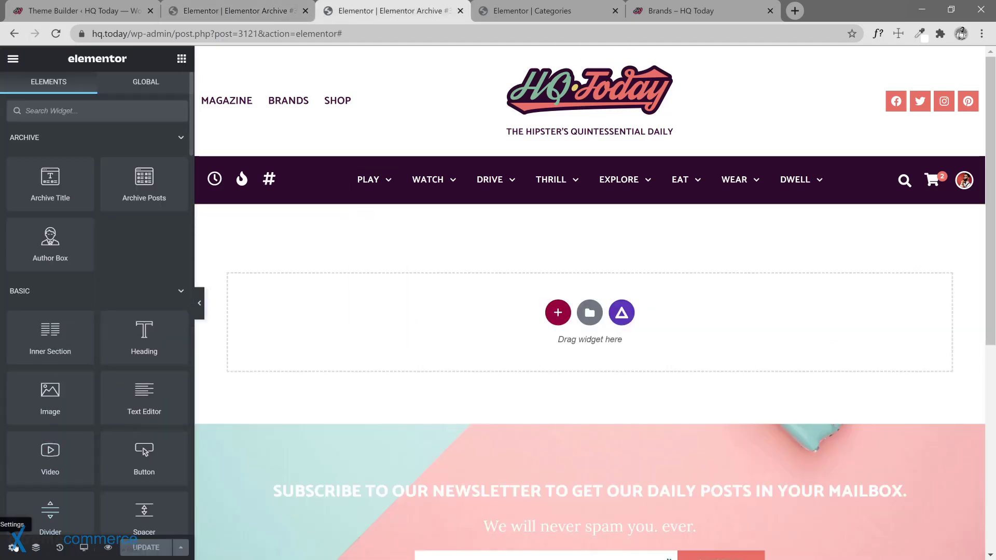
{"action": "left_click", "coordinate": [12, 548]}
{"action": "triple_click", "coordinate": [60, 172]}
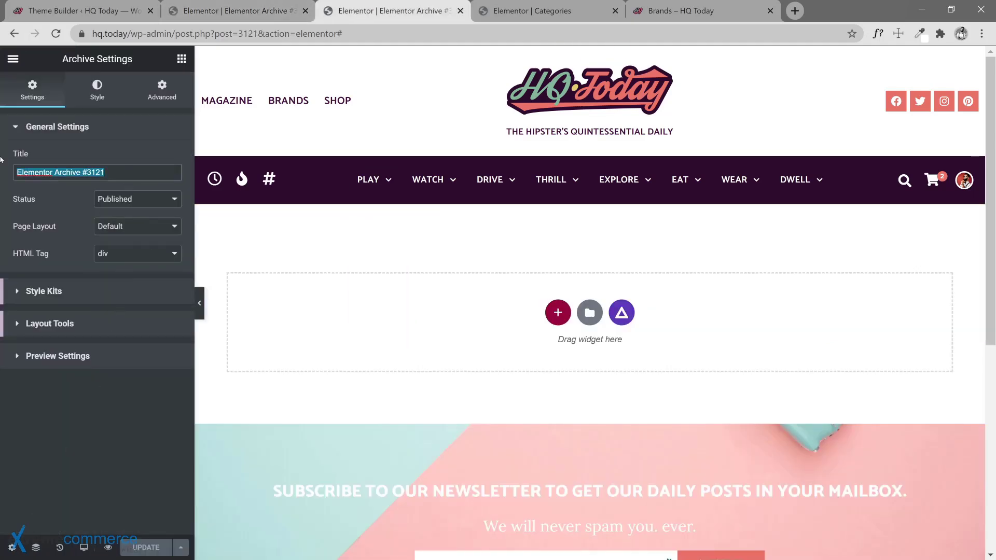
{"action": "type", "text": "Brands"}
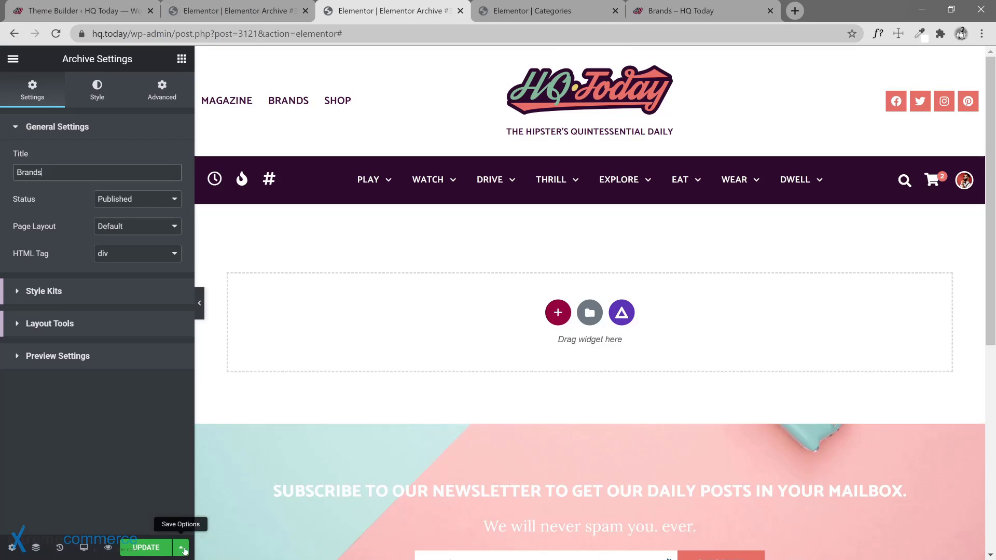
{"action": "left_click", "coordinate": [146, 547]}
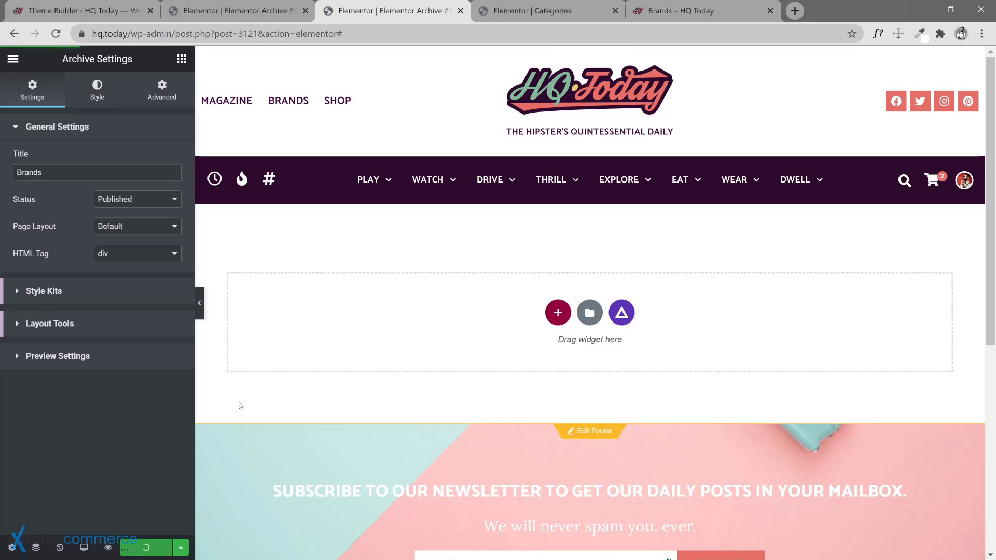
Close the Tags template editor, copy the title banner section from the Categories template, and paste it into the Brands template.
{"action": "left_click", "coordinate": [260, 17]}
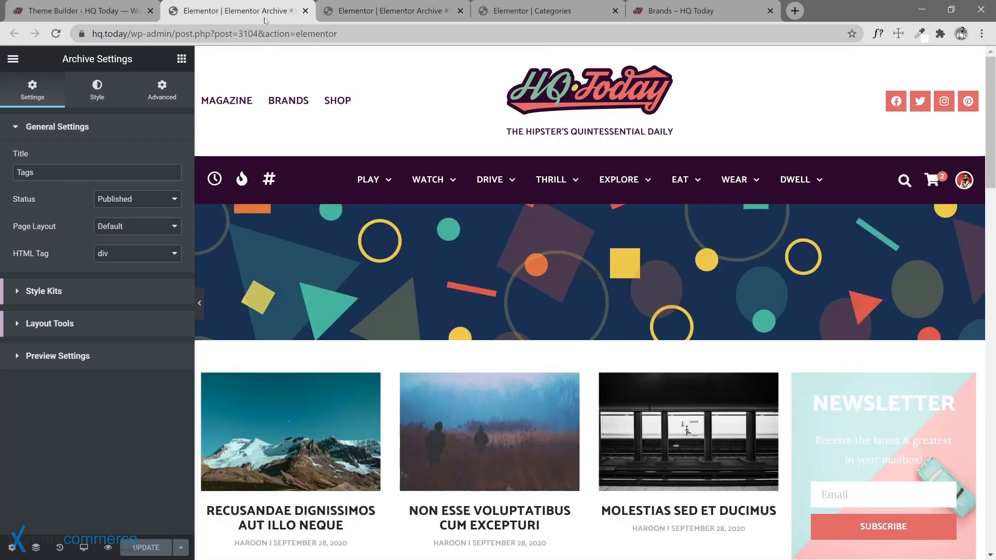
{"action": "left_click", "coordinate": [305, 12]}
{"action": "right_click", "coordinate": [592, 202]}
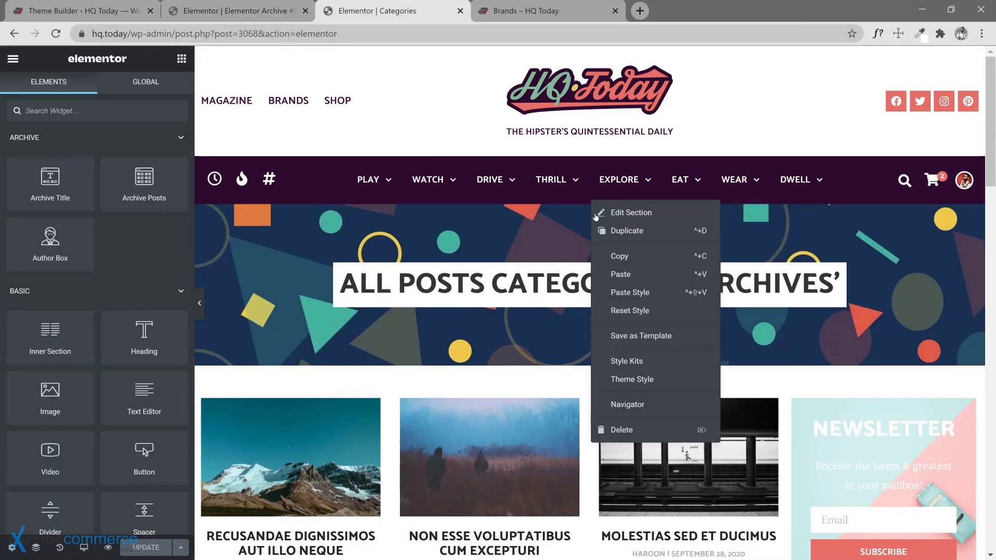
{"action": "left_click", "coordinate": [624, 262]}
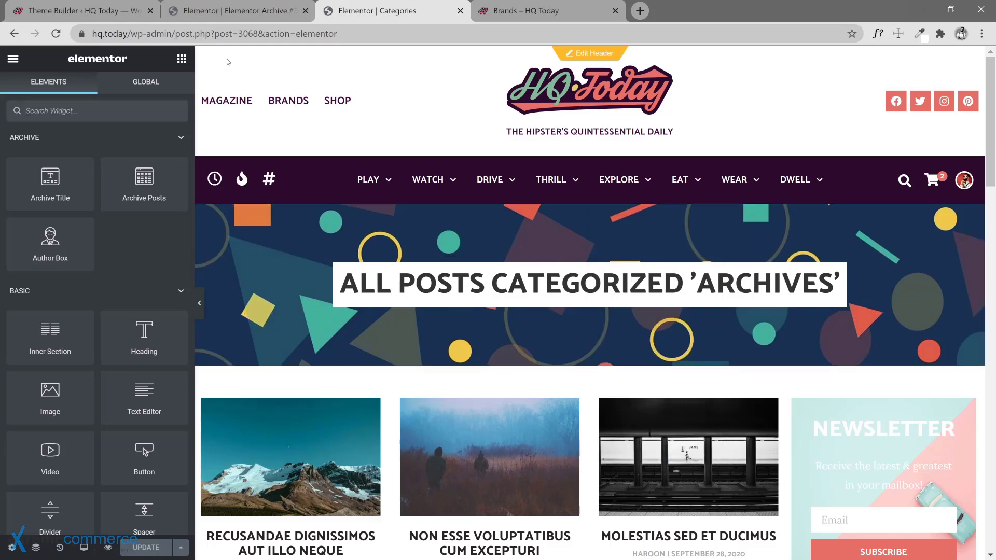
{"action": "left_click", "coordinate": [246, 13]}
{"action": "right_click", "coordinate": [557, 309]}
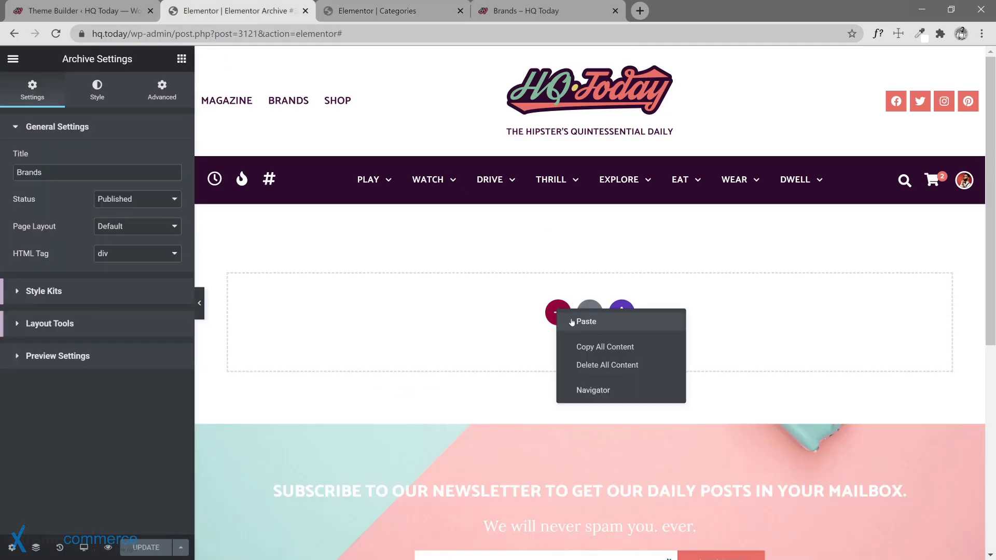
{"action": "left_click", "coordinate": [586, 321]}
Copy the posts and sidebar section from the Categories template and paste it below the banner in the Brands template.
{"action": "left_click", "coordinate": [370, 10]}
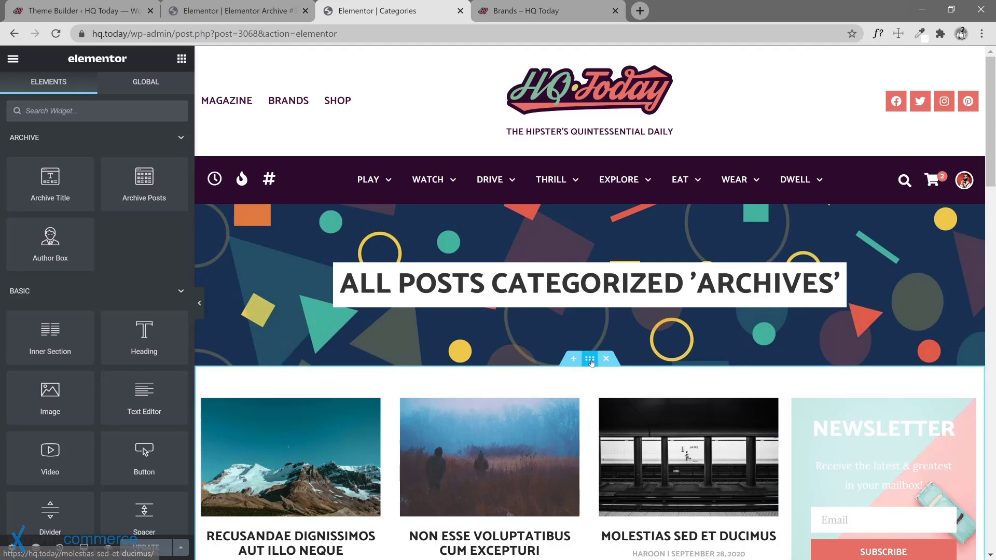
{"action": "right_click", "coordinate": [592, 363]}
{"action": "left_click", "coordinate": [615, 375]}
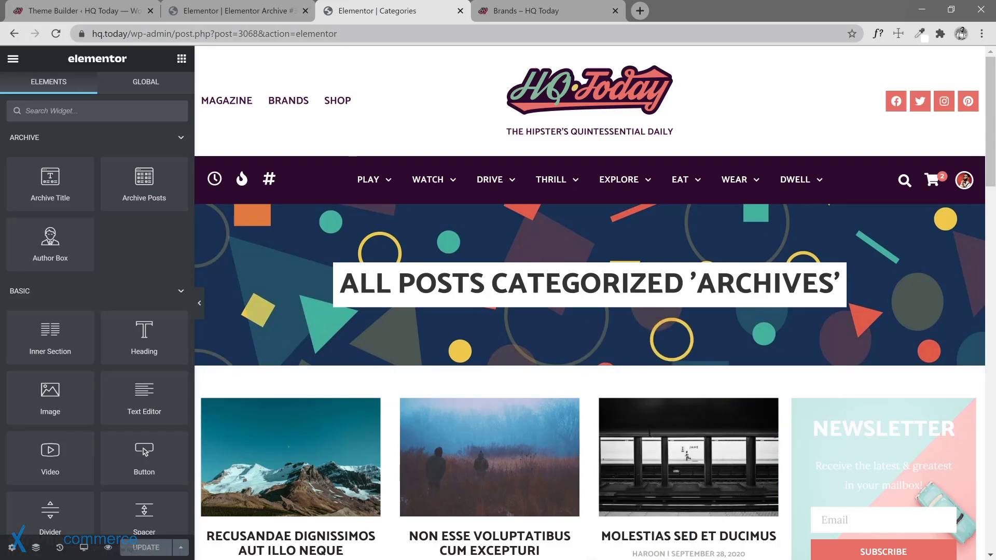
{"action": "left_click", "coordinate": [259, 12]}
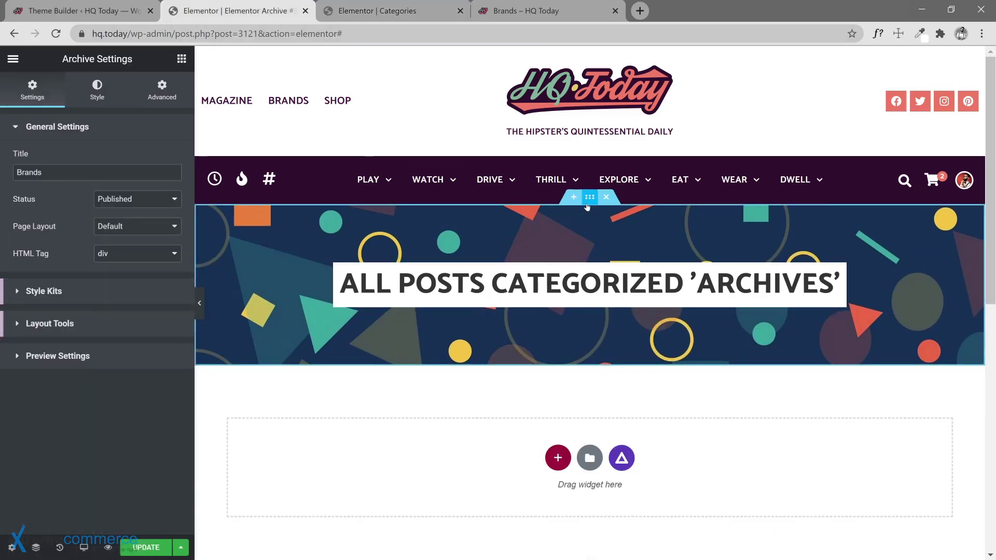
{"action": "right_click", "coordinate": [586, 205]}
{"action": "left_click", "coordinate": [630, 278]}
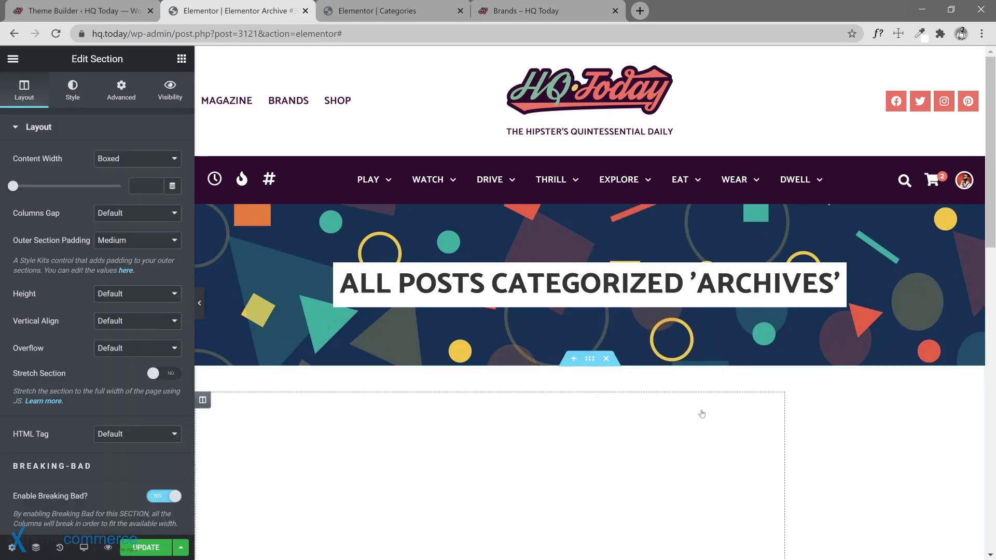
Review the pasted posts grid and the sidebar widgets in the Brands template.
{"action": "scroll", "coordinate": [719, 424], "scroll_direction": "down", "scroll_amount": 2}
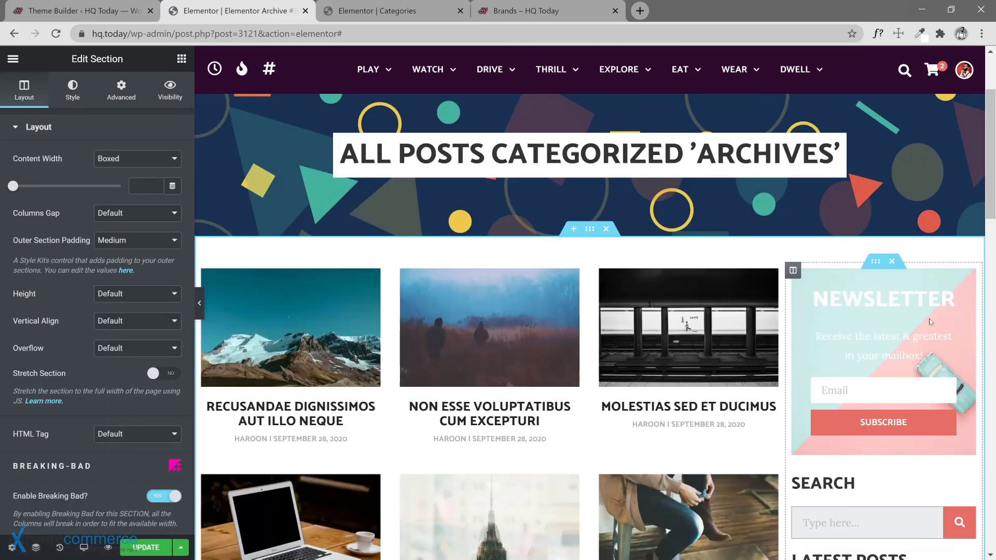
{"action": "scroll", "coordinate": [828, 423], "scroll_direction": "down", "scroll_amount": 3}
{"action": "scroll", "coordinate": [828, 423], "scroll_direction": "down", "scroll_amount": 3}
{"action": "scroll", "coordinate": [884, 428], "scroll_direction": "down", "scroll_amount": 3}
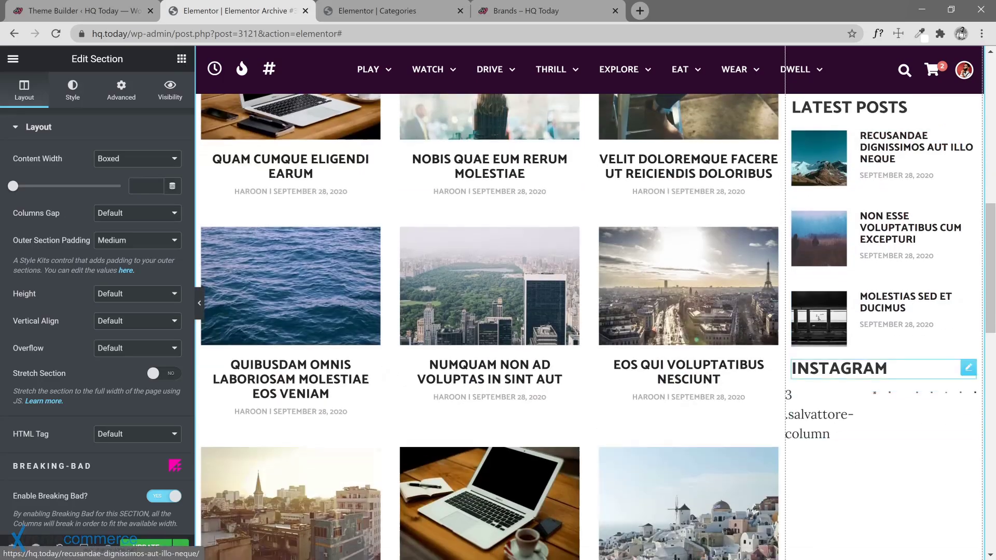
{"action": "scroll", "coordinate": [880, 442], "scroll_direction": "down", "scroll_amount": 1}
{"action": "scroll", "coordinate": [880, 442], "scroll_direction": "up", "scroll_amount": 7}
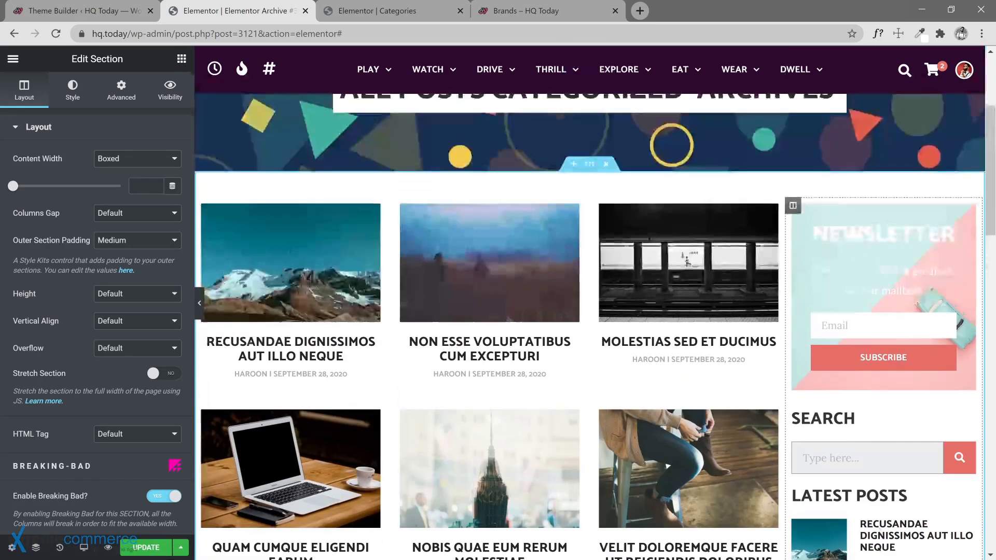
{"action": "scroll", "coordinate": [903, 372], "scroll_direction": "down", "scroll_amount": 5}
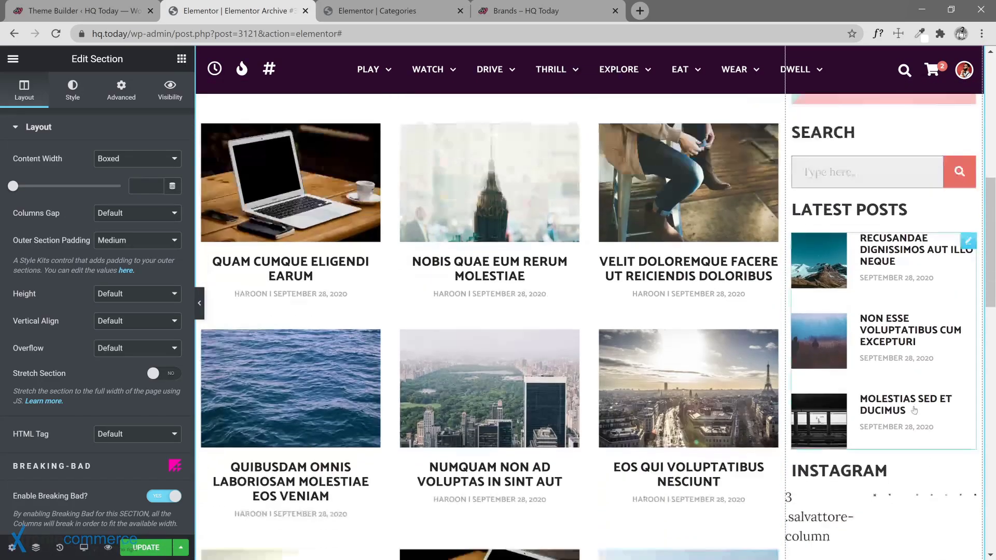
{"action": "scroll", "coordinate": [927, 267], "scroll_direction": "up", "scroll_amount": 5}
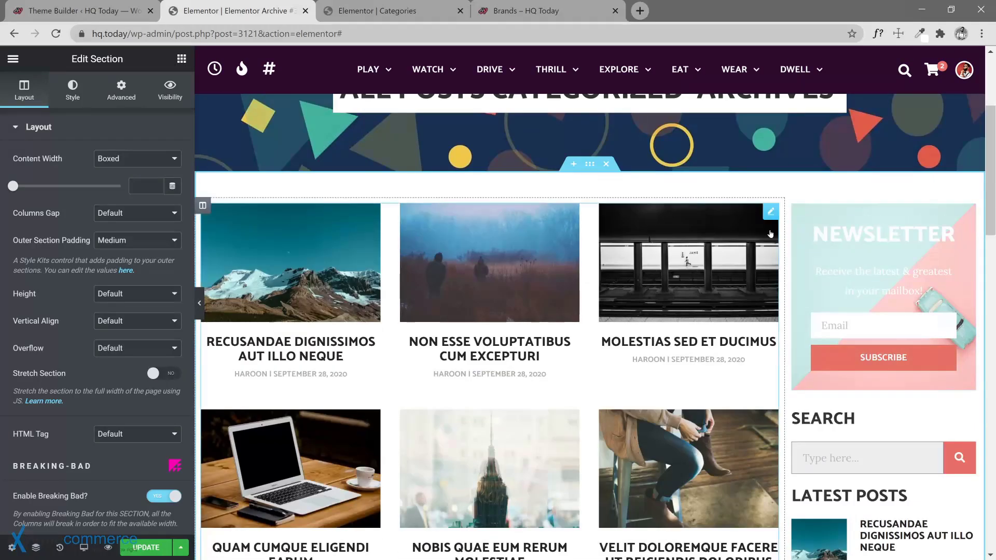
Open the Archive Posts widget's content settings in the Brands template and save the template.
{"action": "right_click", "coordinate": [771, 214]}
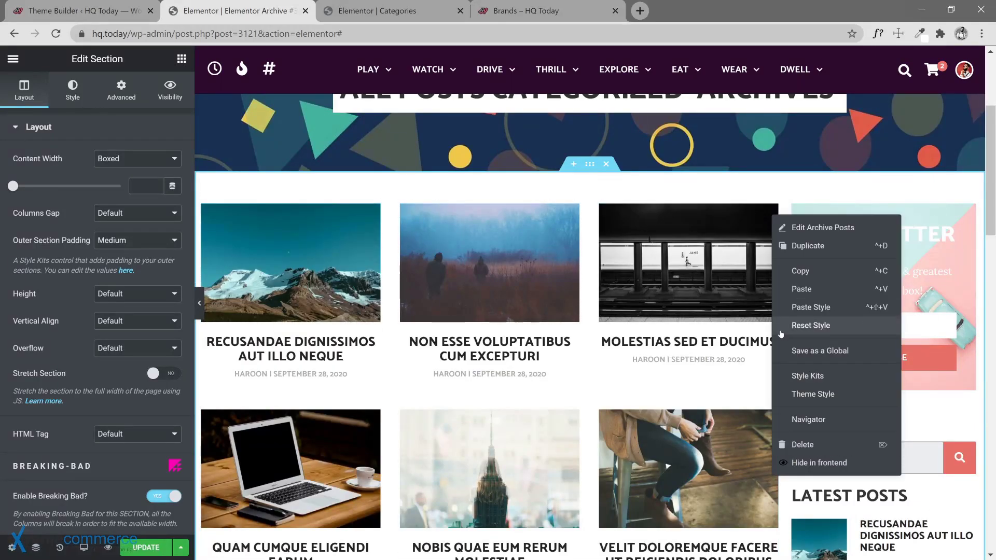
{"action": "left_click", "coordinate": [766, 214]}
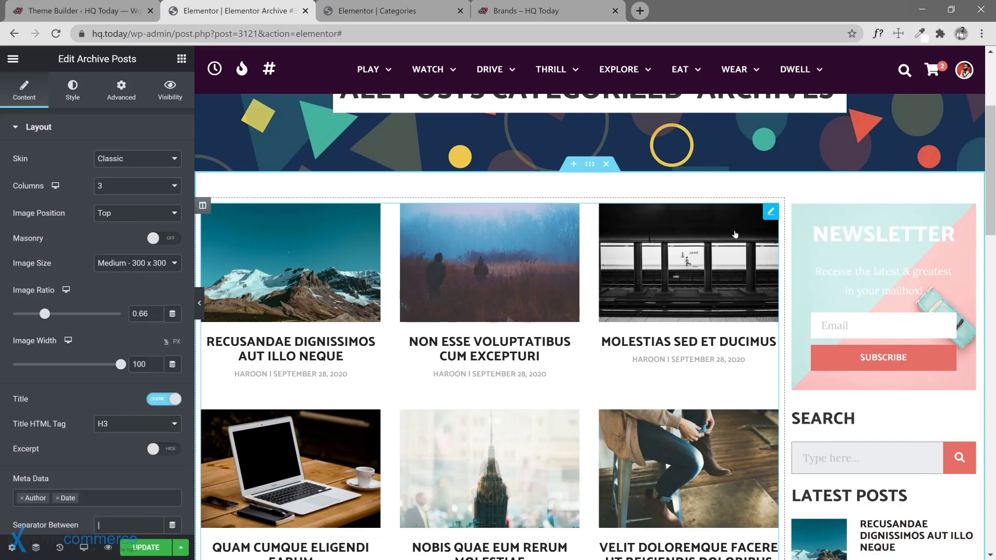
{"action": "scroll", "coordinate": [110, 392], "scroll_direction": "down", "scroll_amount": 4}
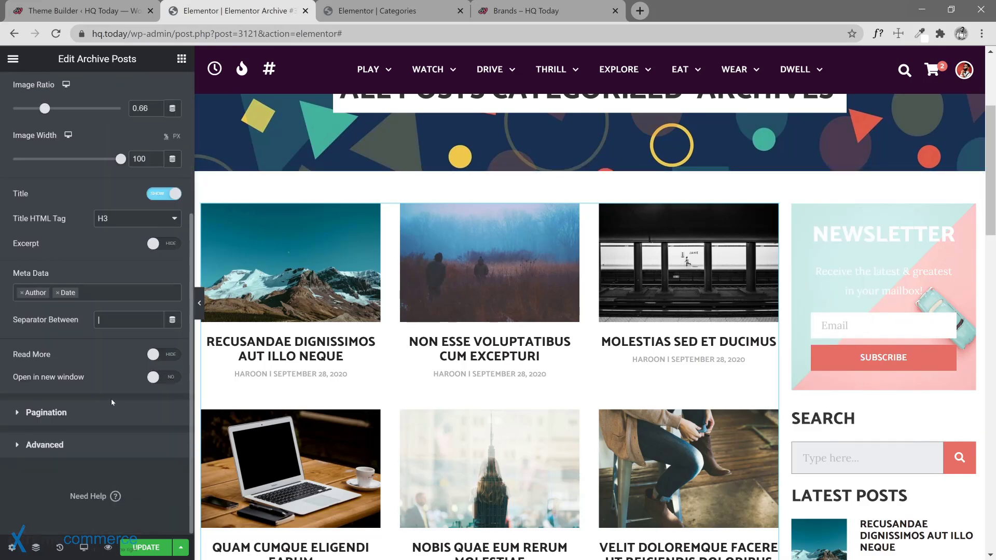
{"action": "left_click", "coordinate": [145, 547]}
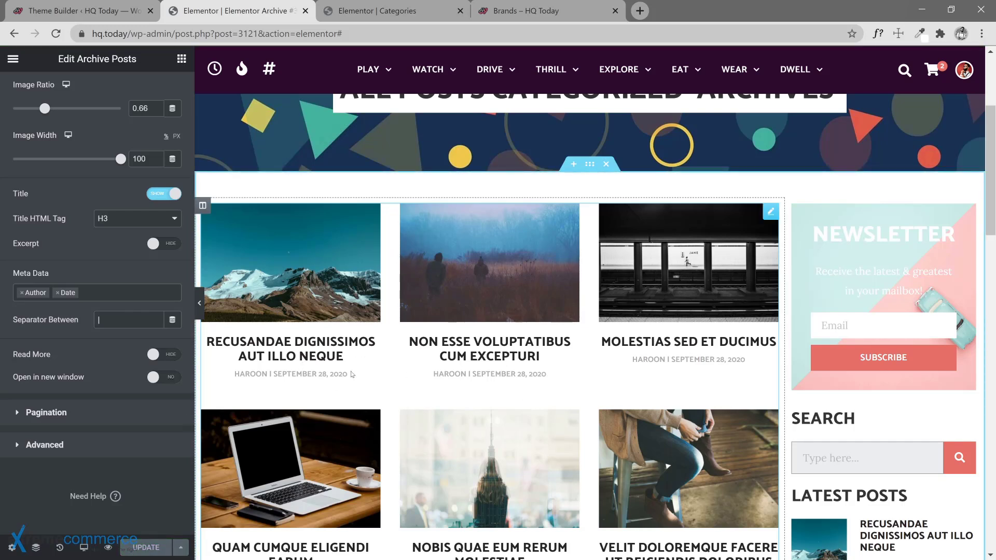
Remove Author and Date from the Archive Posts widget's meta data and update the template.
{"action": "left_click", "coordinate": [22, 293]}
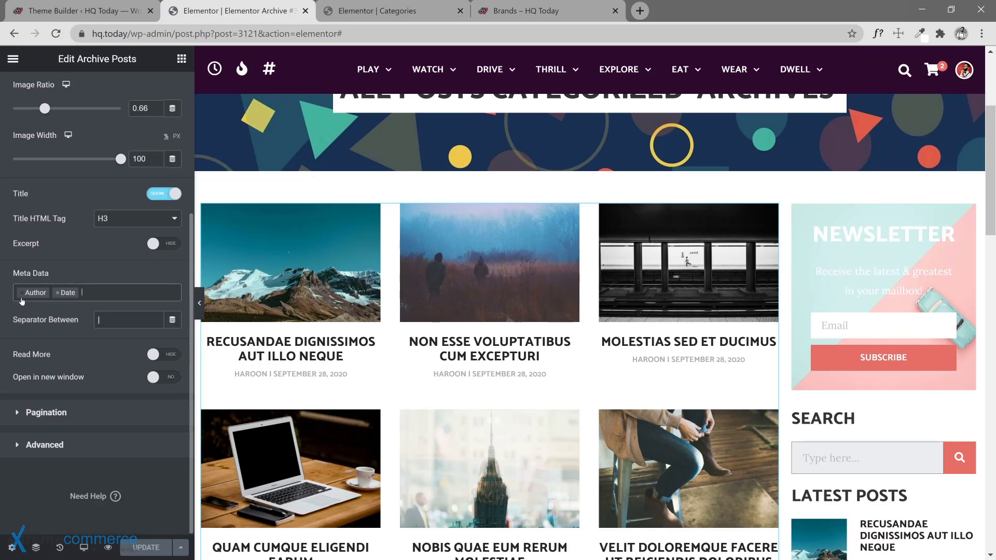
{"action": "left_click", "coordinate": [23, 293]}
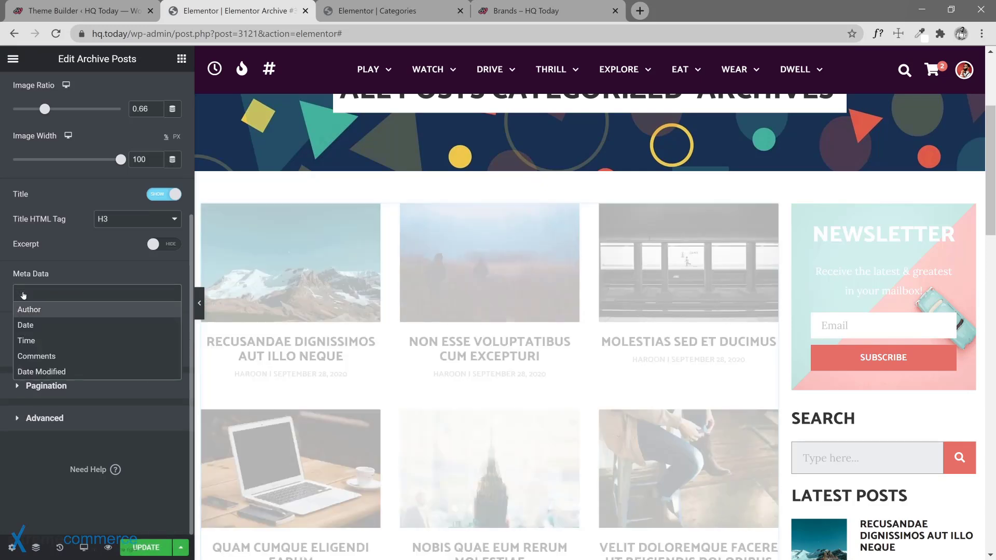
{"action": "left_click", "coordinate": [134, 549]}
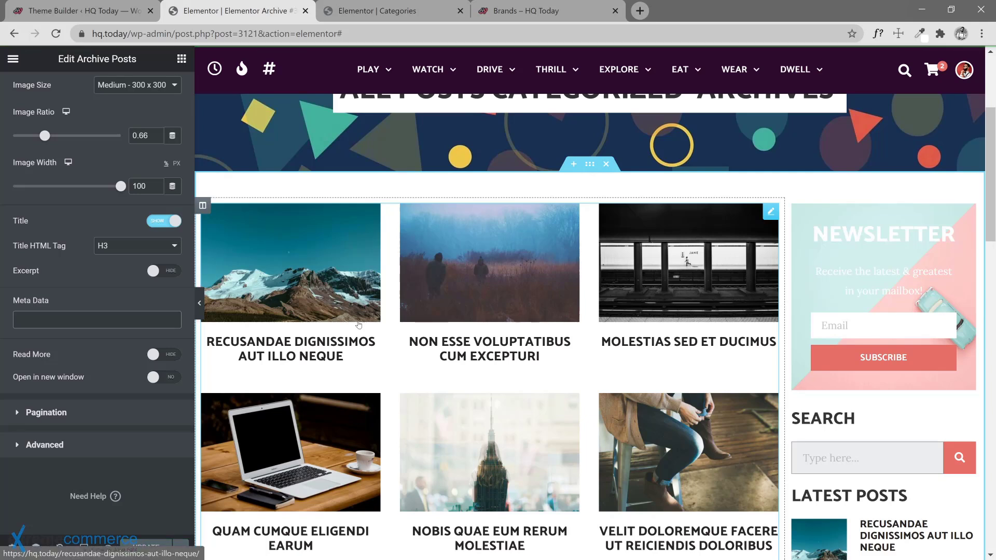
Reload the live Brands archive page and check how the banner, brand logos and sidebar are displayed.
{"action": "left_click", "coordinate": [14, 547]}
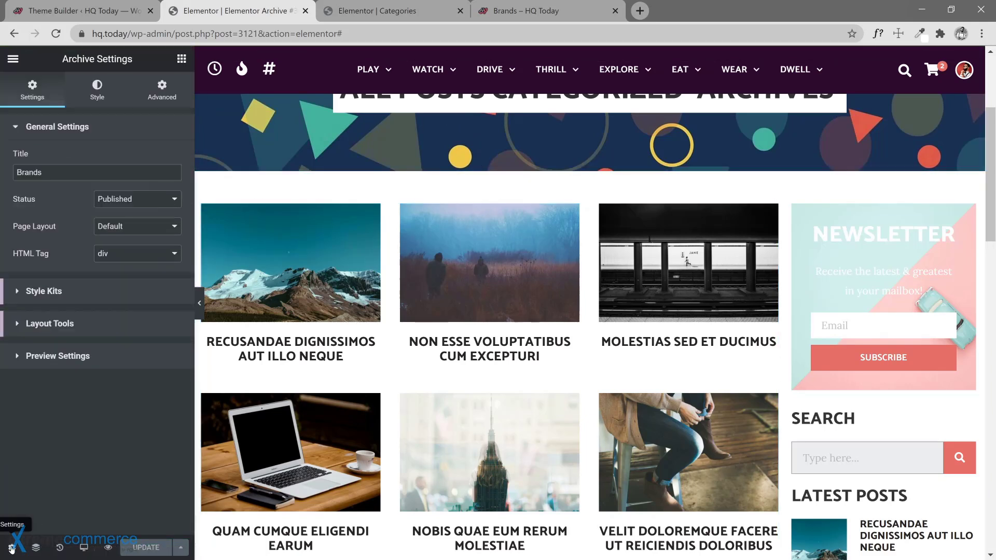
{"action": "left_click", "coordinate": [524, 10]}
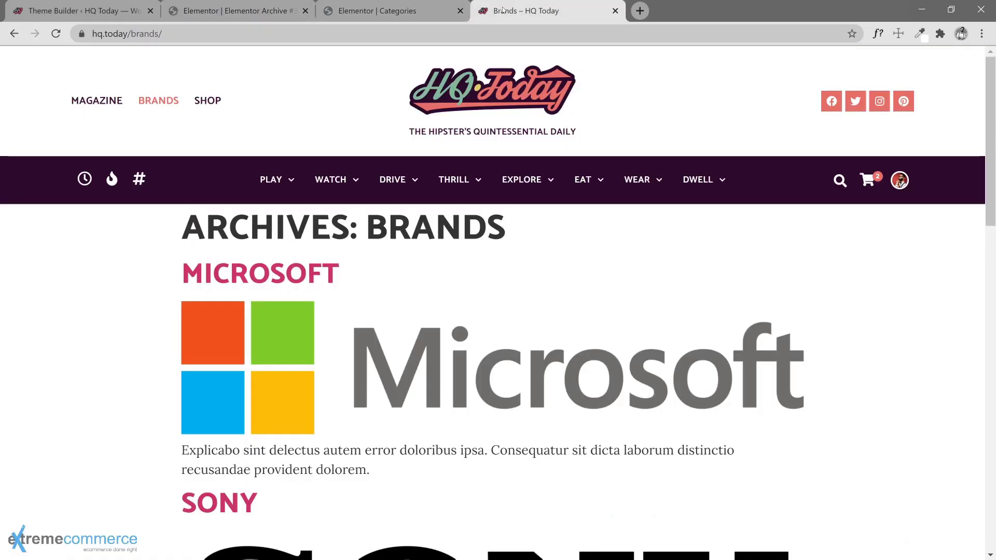
{"action": "left_click", "coordinate": [55, 34]}
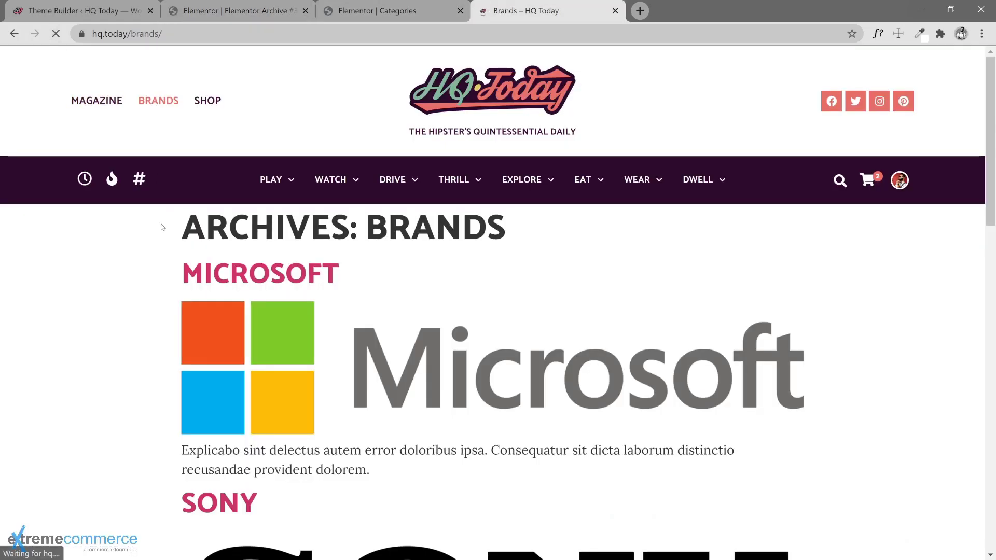
{"action": "scroll", "coordinate": [211, 311], "scroll_direction": "down", "scroll_amount": 2}
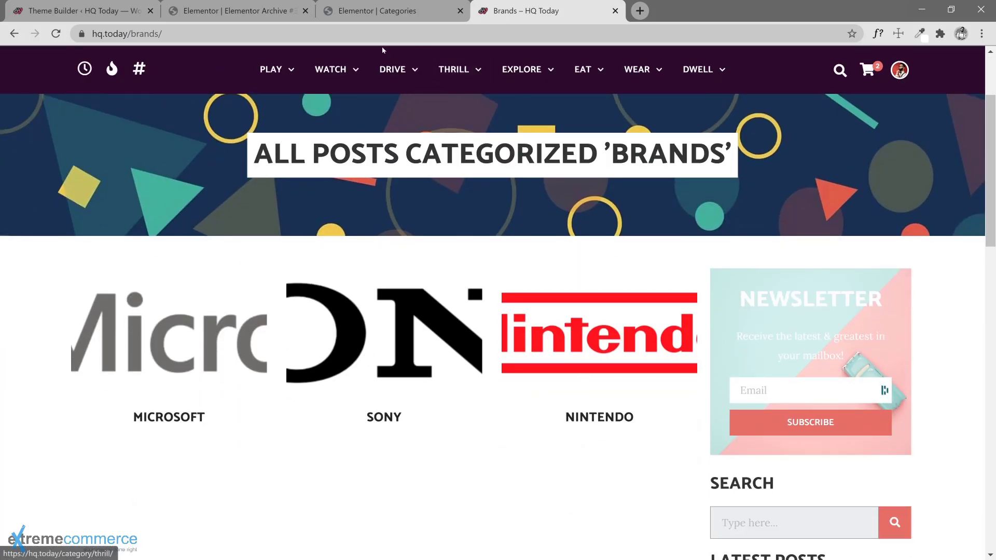
Clear the image ratio value in the Brands template's Archive Posts widget.
{"action": "left_click", "coordinate": [266, 15]}
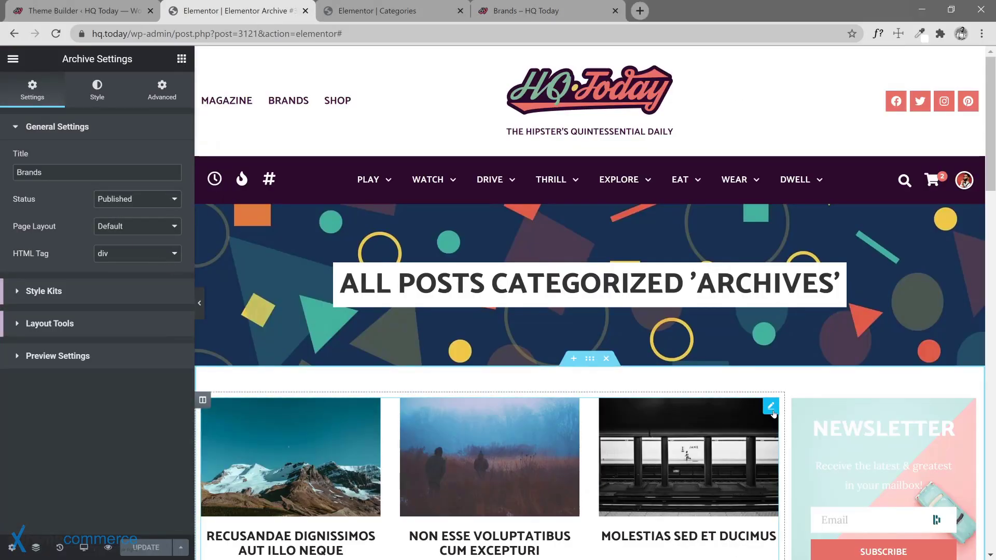
{"action": "left_click", "coordinate": [771, 406]}
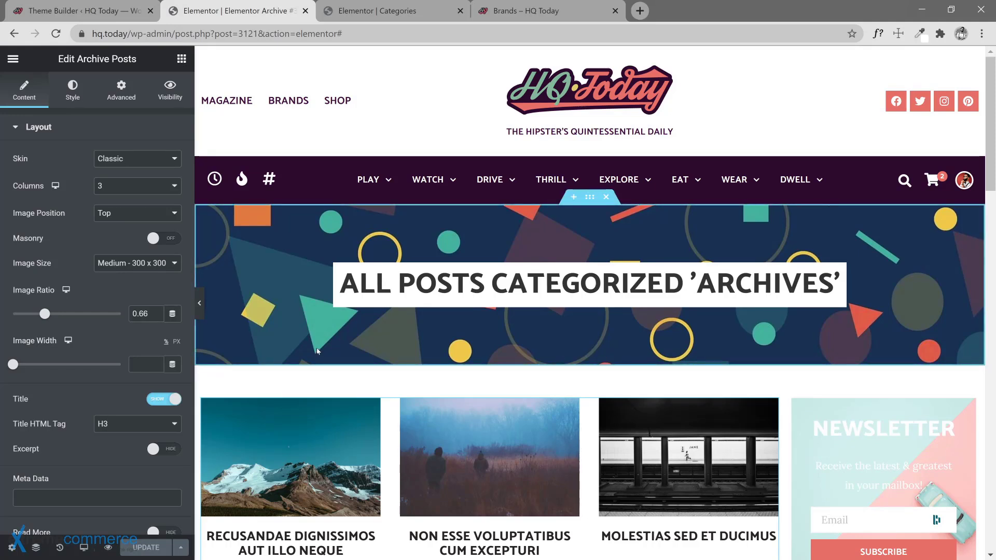
{"action": "double_click", "coordinate": [140, 314]}
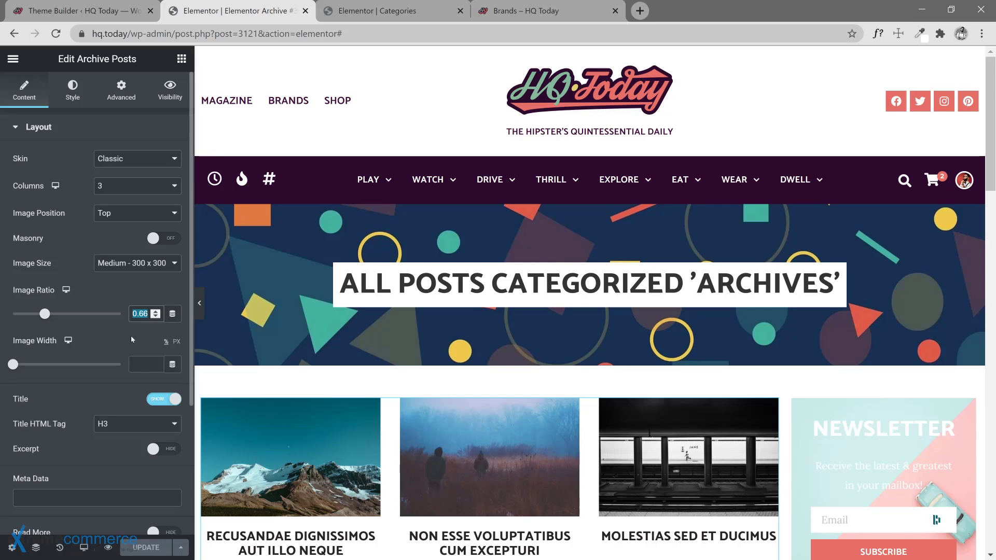
{"action": "scroll", "coordinate": [130, 335], "scroll_direction": "down", "scroll_amount": 3}
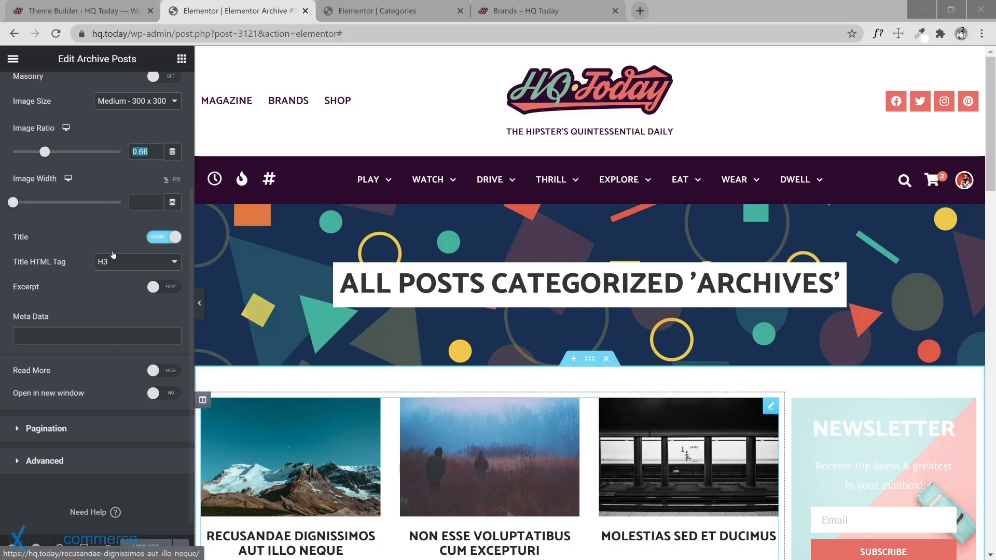
{"action": "scroll", "coordinate": [153, 141], "scroll_direction": "up", "scroll_amount": 3}
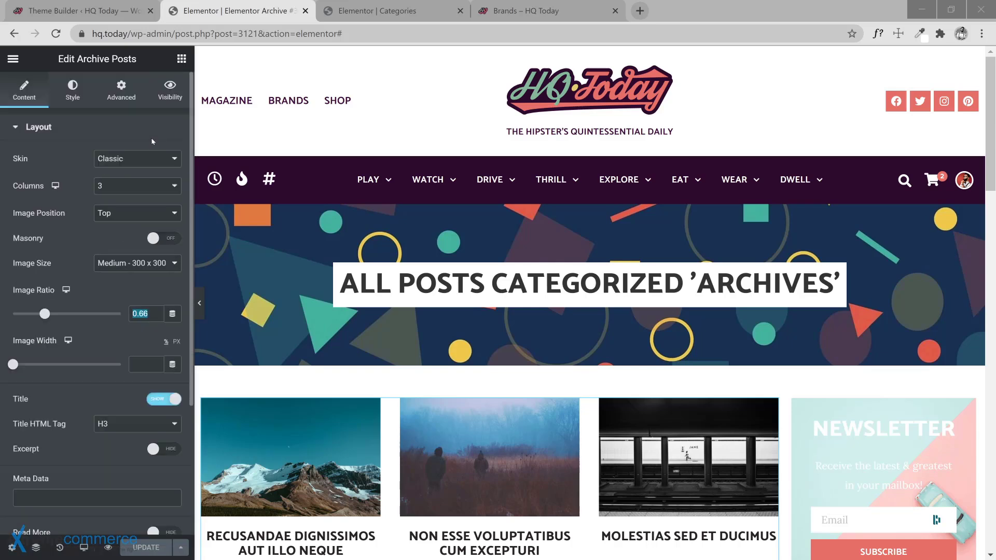
{"action": "left_click", "coordinate": [151, 314]}
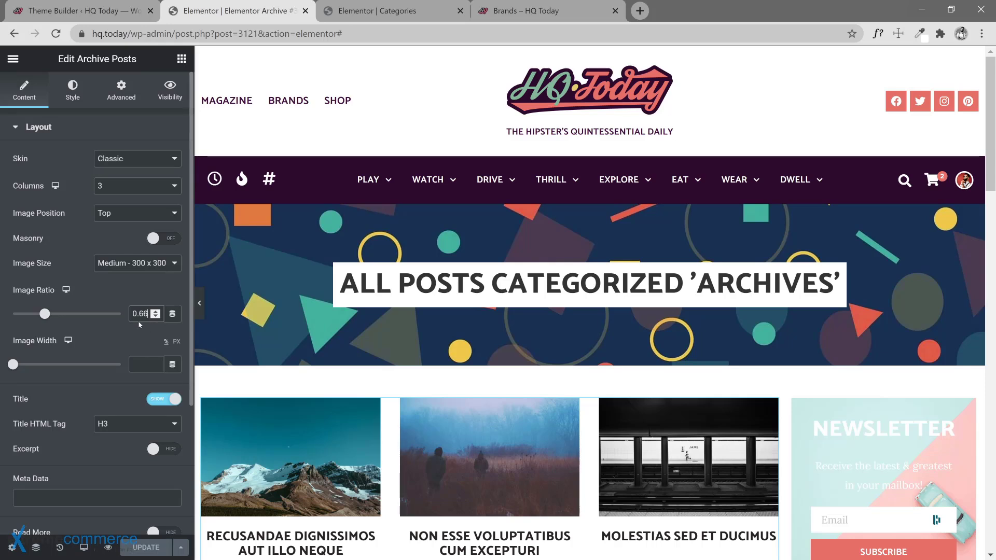
{"action": "key", "text": "ctrl+a"}
{"action": "key", "text": "BackSpace"}
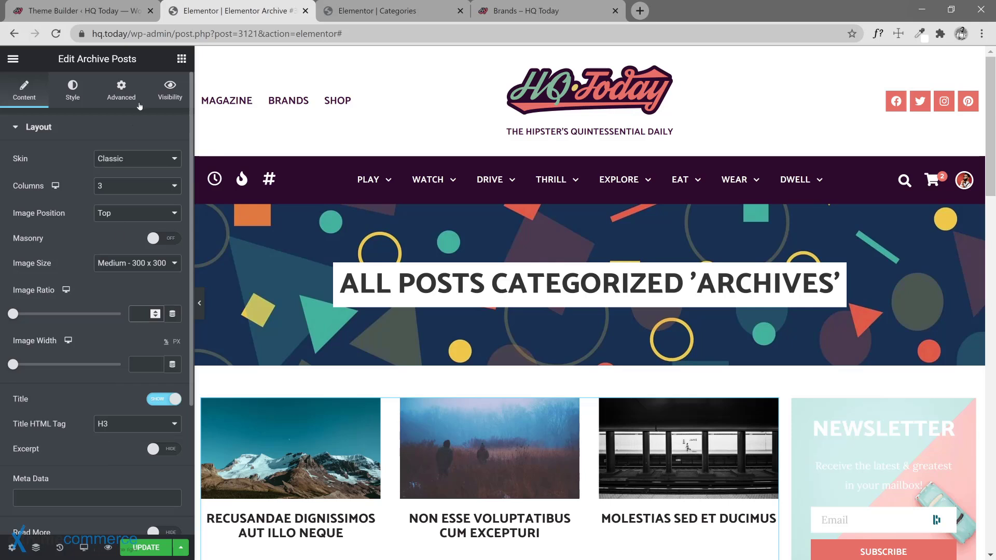
Add custom CSS to the Archive Posts widget giving .elementor-post__thumbnail a min-height of 150px, flex display, and centered align-items and justify-content.
{"action": "left_click", "coordinate": [121, 90]}
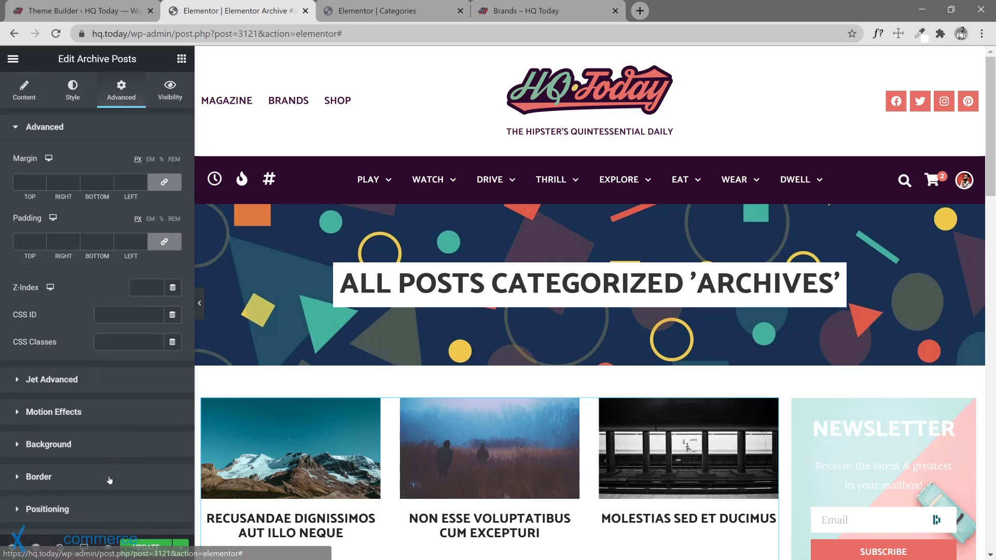
{"action": "scroll", "coordinate": [102, 476], "scroll_direction": "down", "scroll_amount": 3}
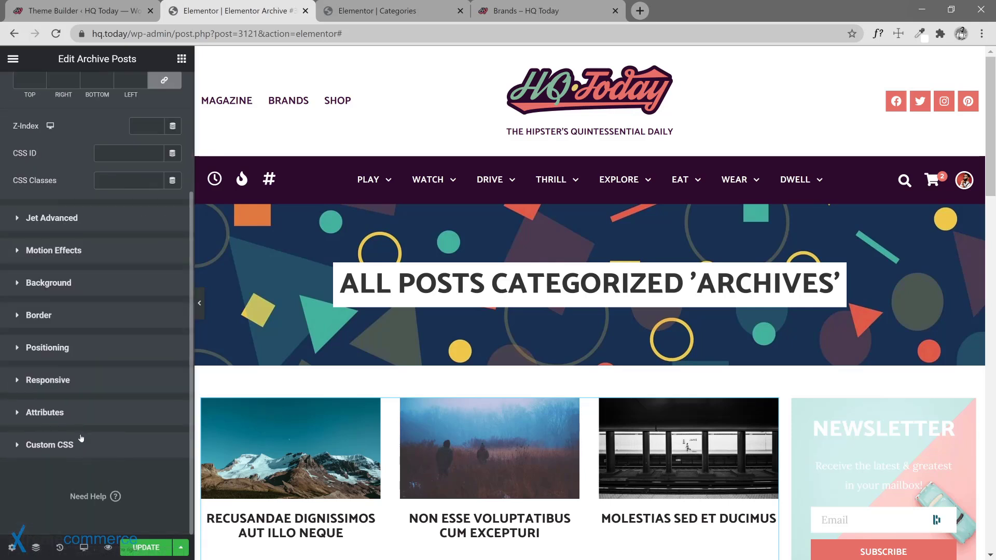
{"action": "left_click", "coordinate": [81, 439]}
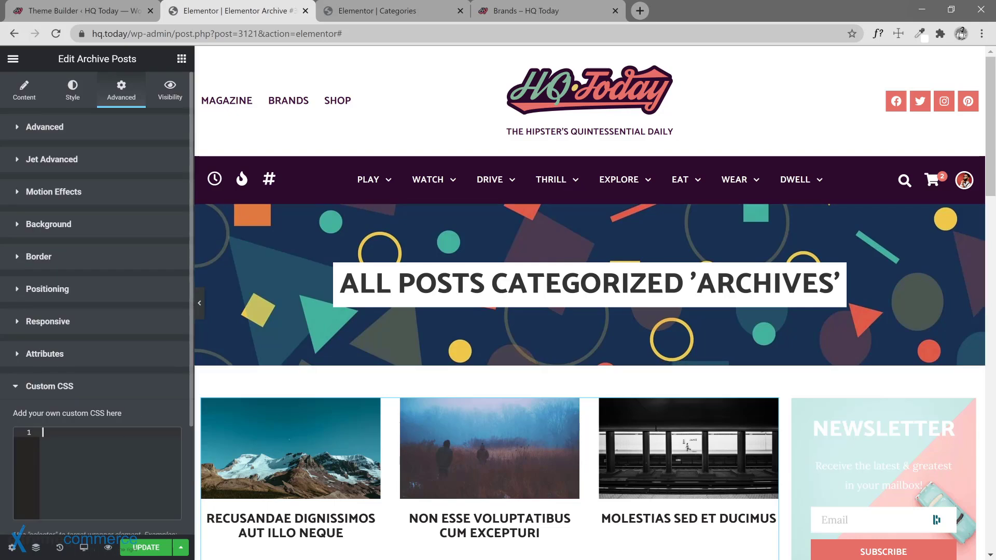
{"action": "type", "text": "selector .elementor-post__thumbnail {     min-height: 150px;     display: flex;     align-items: center;     justify-content: center; }"}
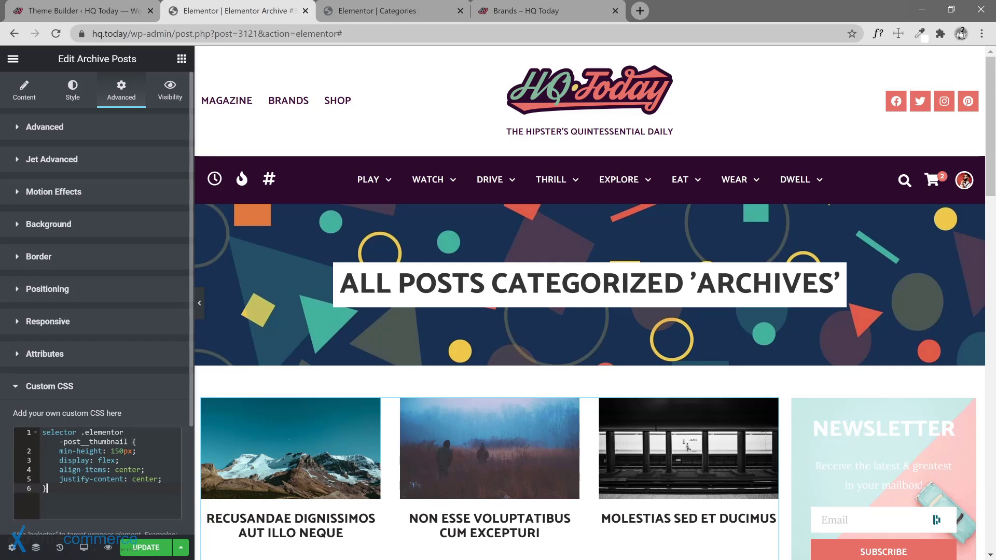
Update the Brands template and reload the live Brands archive page to check the logo alignment and banner title.
{"action": "left_click", "coordinate": [134, 546]}
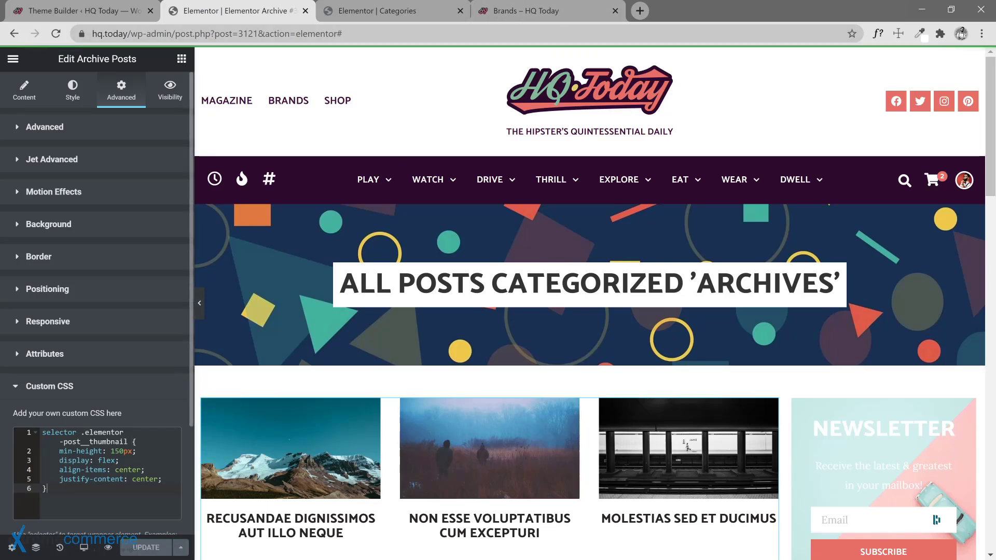
{"action": "left_click", "coordinate": [516, 14]}
{"action": "left_click", "coordinate": [57, 35]}
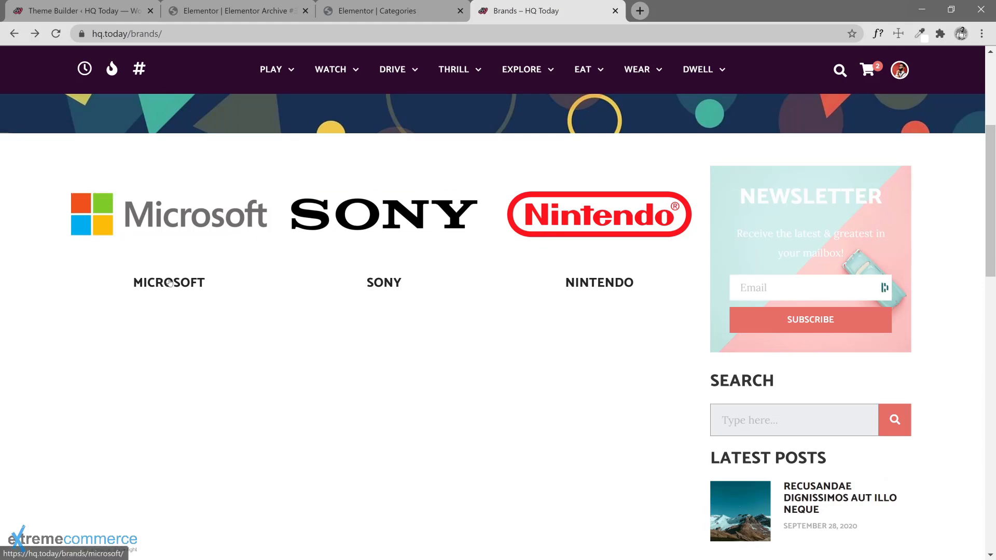
{"action": "scroll", "coordinate": [363, 291], "scroll_direction": "up", "scroll_amount": 3}
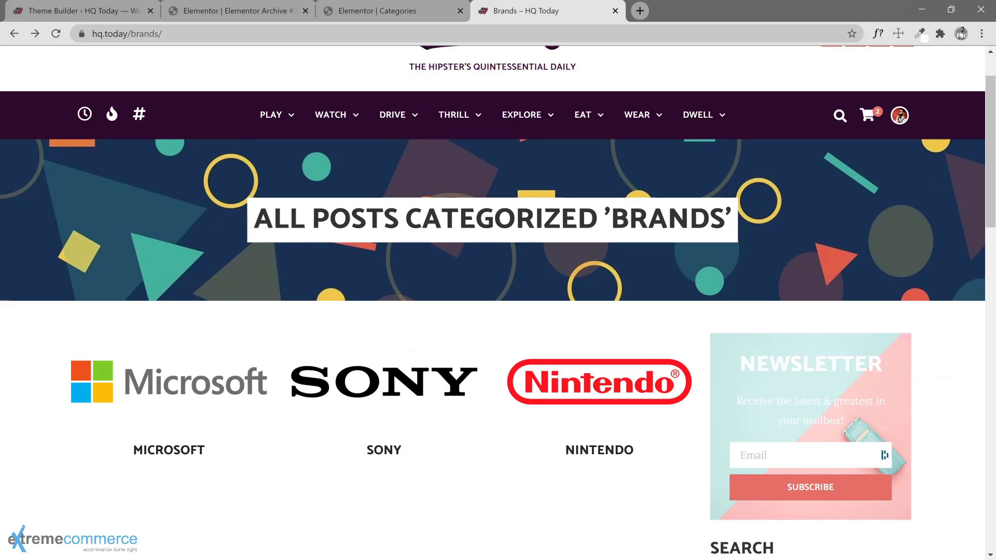
Check the Archive Title widget's settings in the Categories template and return to the banner title in the Brands template.
{"action": "left_click", "coordinate": [353, 14]}
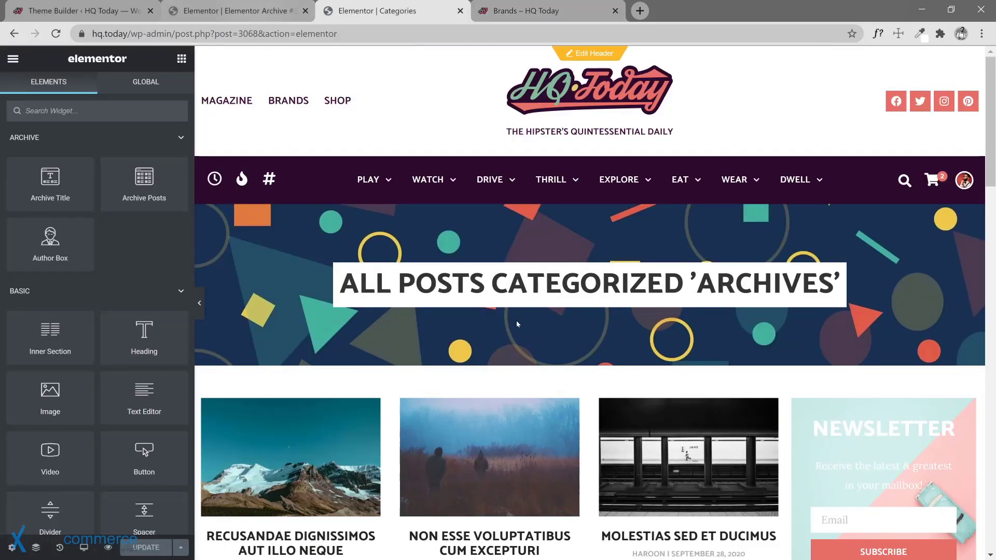
{"action": "left_click", "coordinate": [839, 270]}
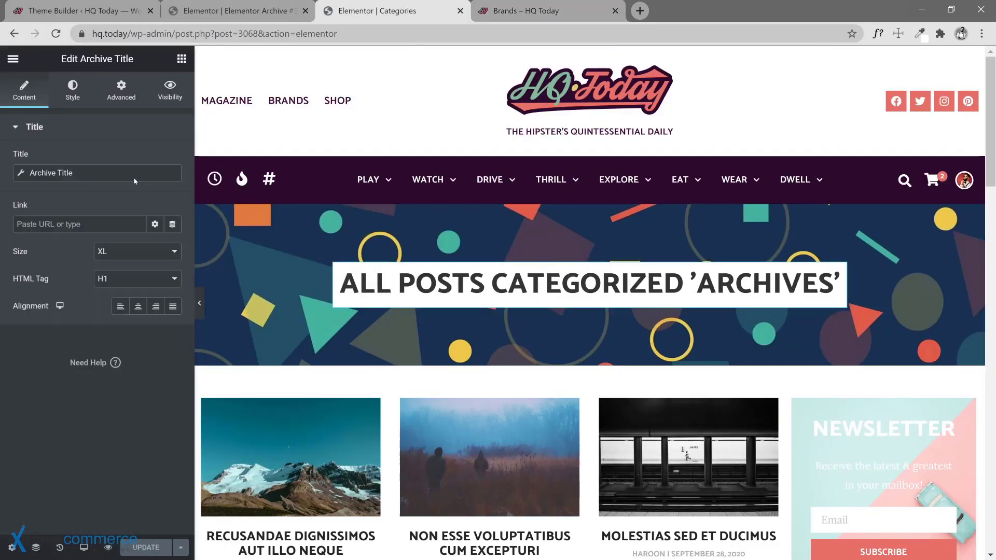
{"action": "left_click", "coordinate": [277, 13]}
{"action": "left_click", "coordinate": [838, 270]}
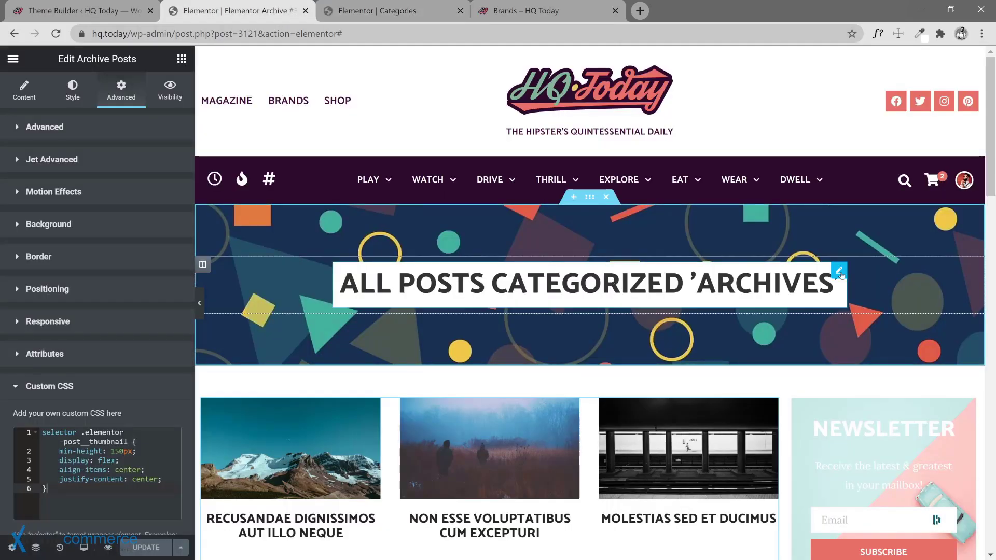
Add a Heading widget below the archive title in the banner and set its text to "Brands".
{"action": "left_click", "coordinate": [181, 59]}
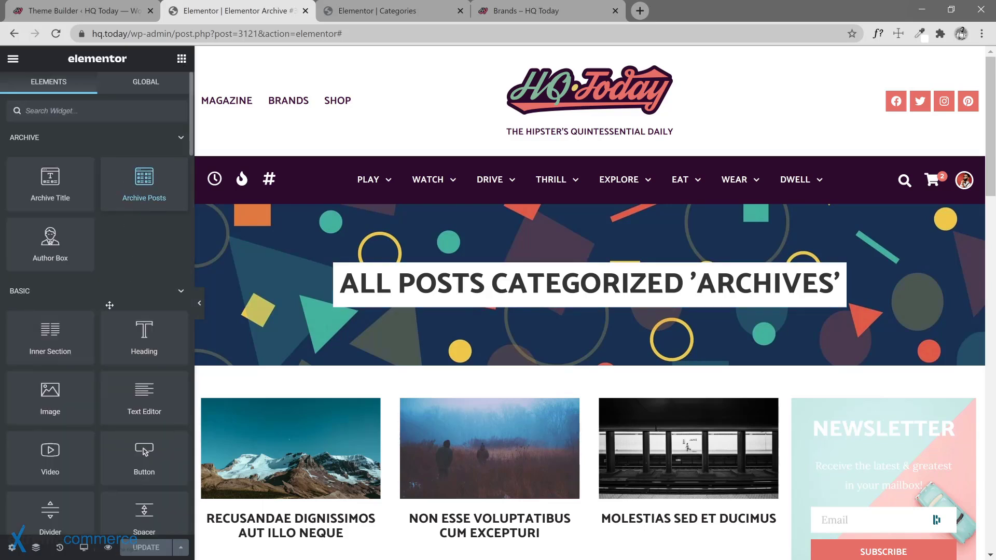
{"action": "left_click_drag", "start_coordinate": [399, 282], "coordinate": [449, 298]}
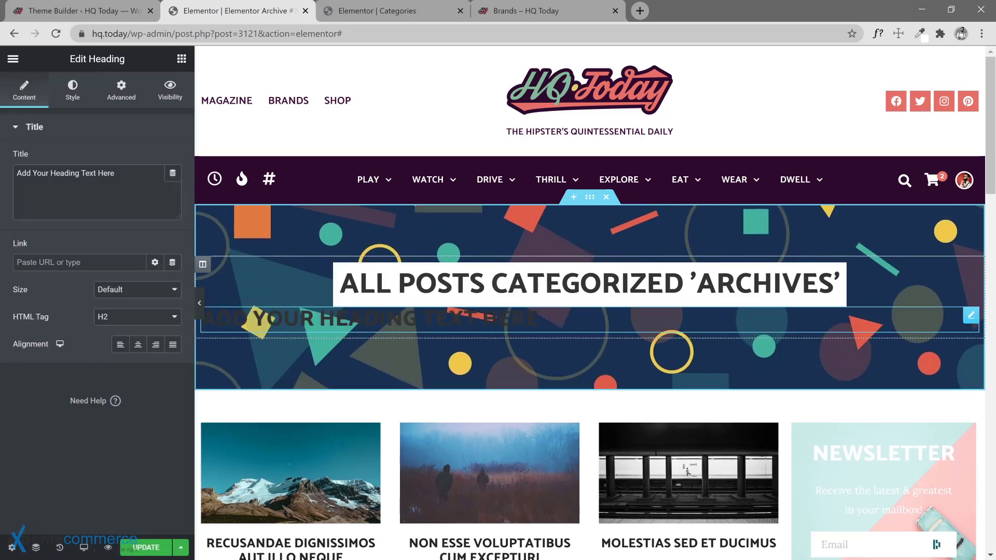
{"action": "key", "text": "ctrl+a"}
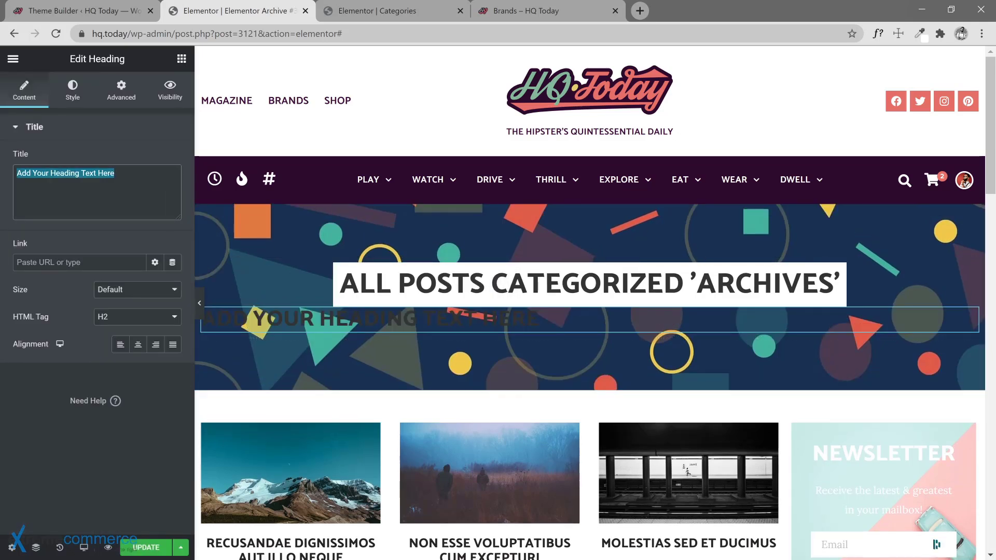
{"action": "type", "text": "Brands"}
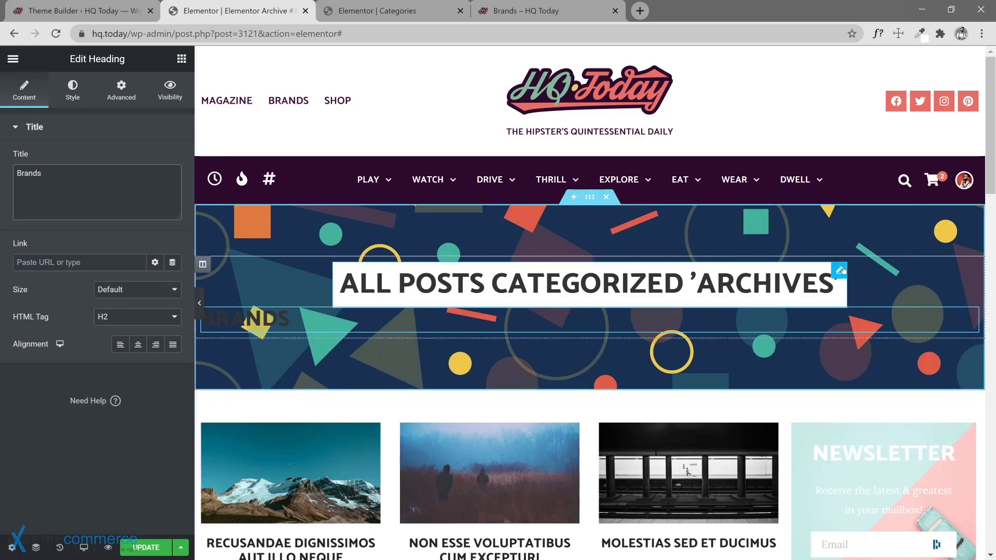
Copy the Archive Title widget and paste its style onto the Brands heading.
{"action": "right_click", "coordinate": [842, 267]}
{"action": "left_click", "coordinate": [871, 323]}
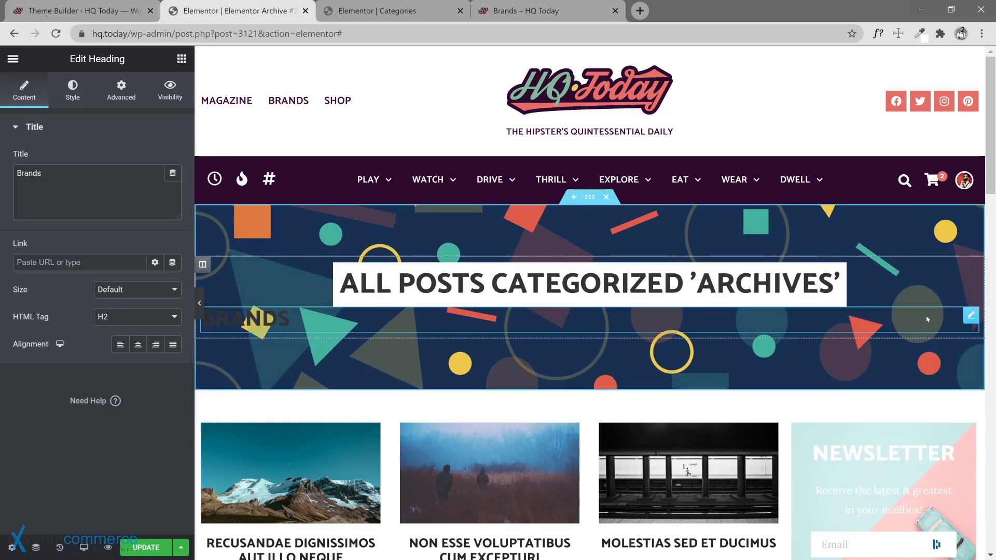
{"action": "right_click", "coordinate": [974, 322]}
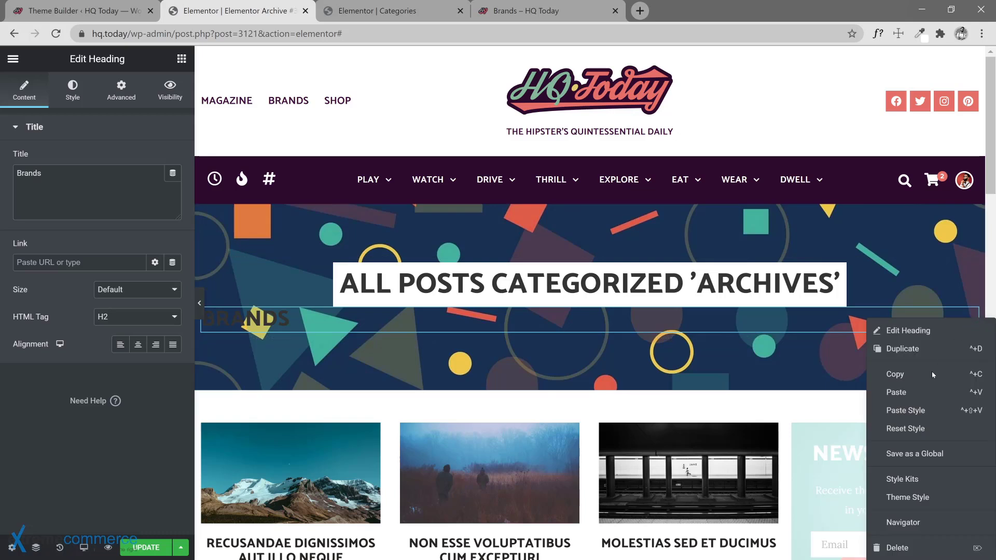
{"action": "left_click", "coordinate": [910, 410]}
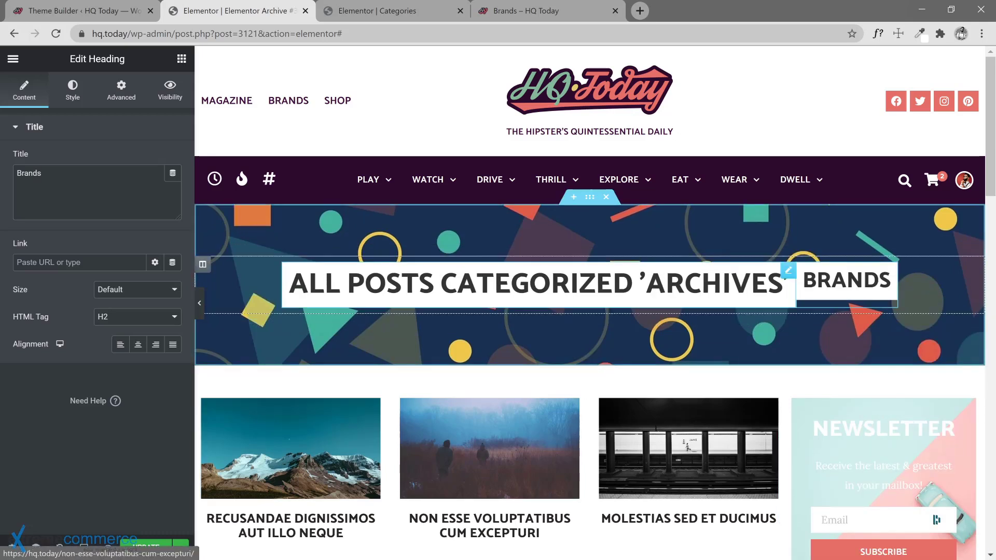
Open the size options of the Brands heading.
{"action": "left_click", "coordinate": [127, 289]}
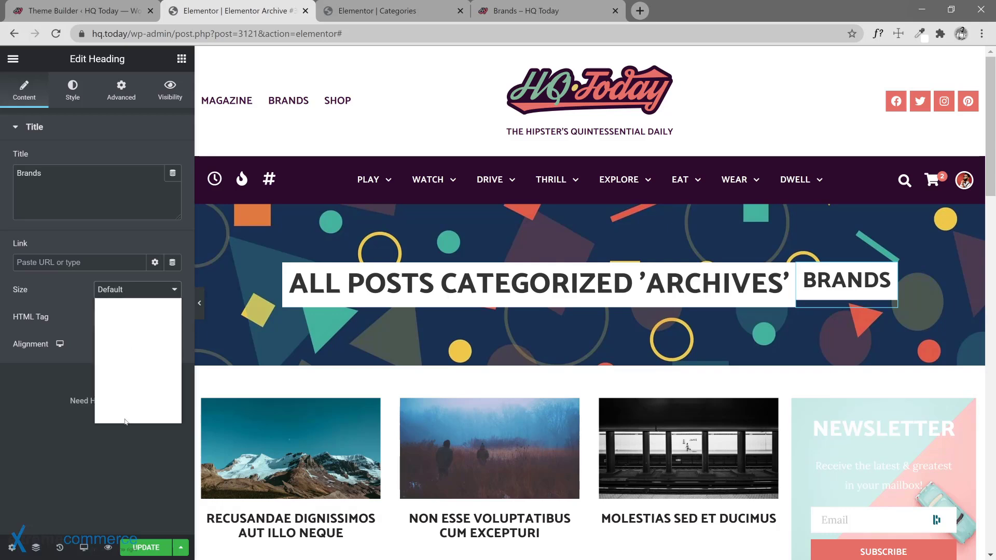
Set the Brands heading's size to XL, delete the archive title beside it, and save the template.
{"action": "left_click", "coordinate": [129, 393]}
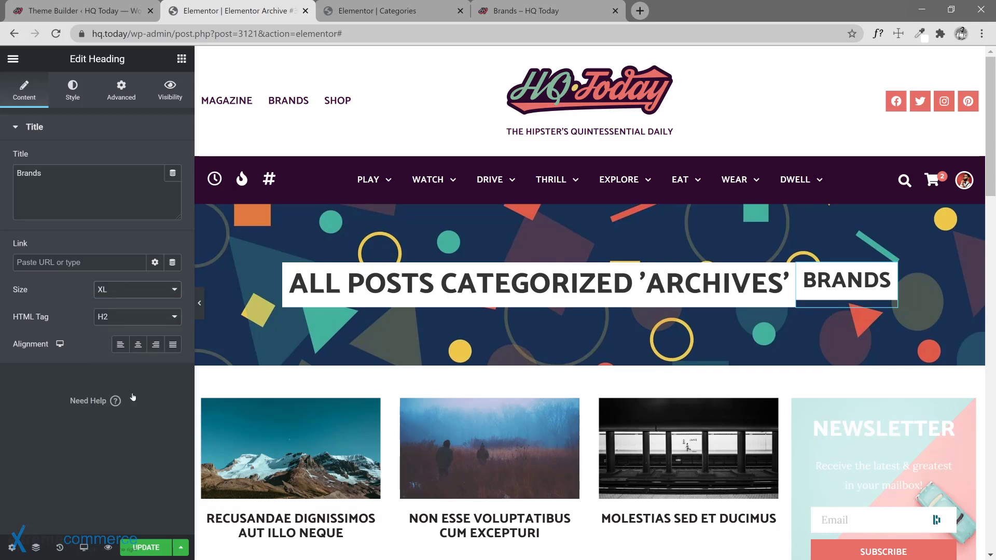
{"action": "right_click", "coordinate": [776, 277]}
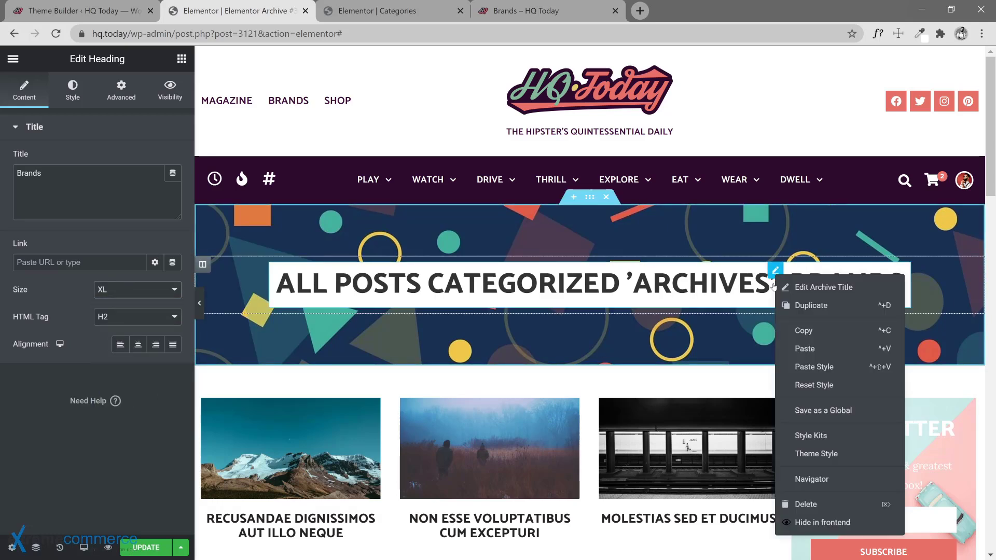
{"action": "left_click", "coordinate": [795, 505]}
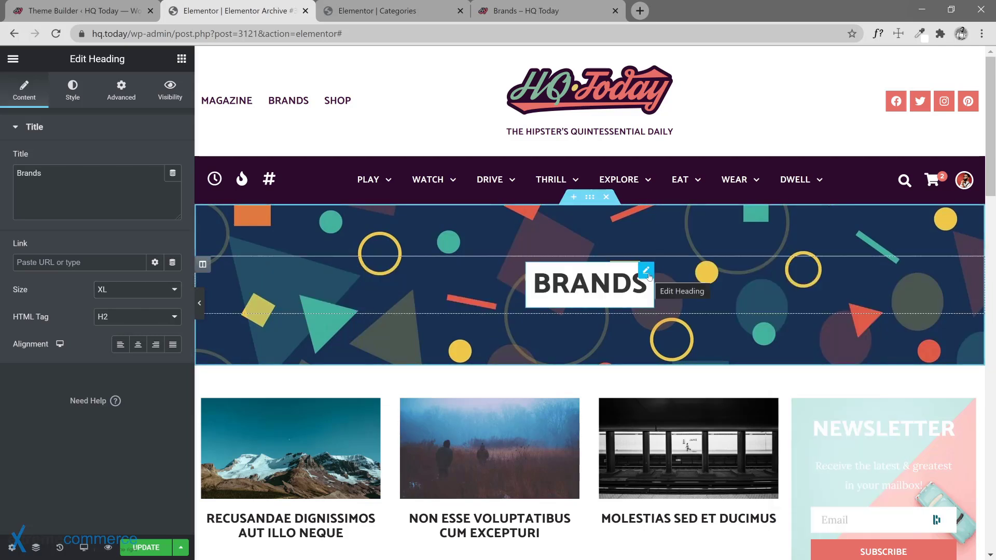
{"action": "left_click", "coordinate": [162, 551]}
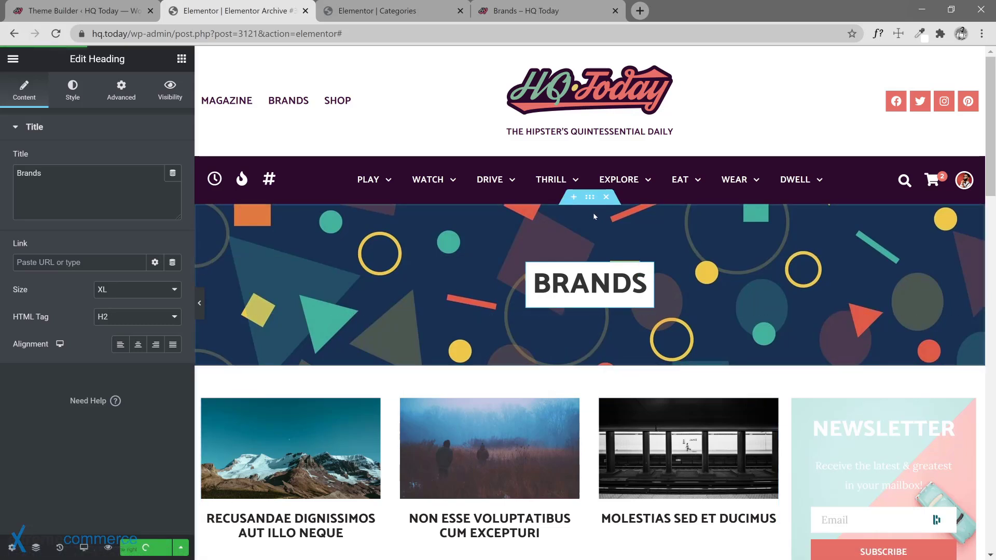
Replace the banner section's background image with Seamess-Retro-Pattern.jpg from the media library.
{"action": "left_click", "coordinate": [590, 198]}
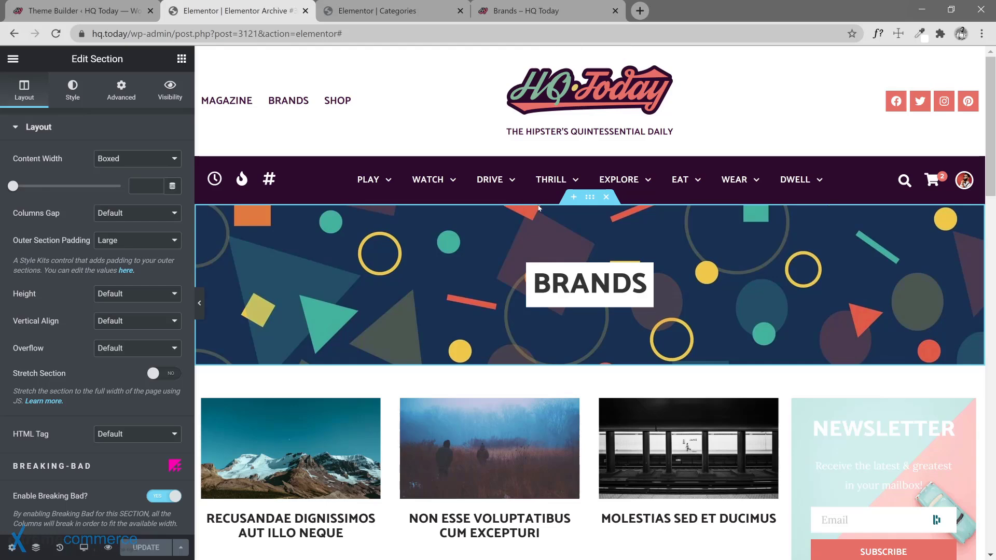
{"action": "left_click", "coordinate": [72, 89]}
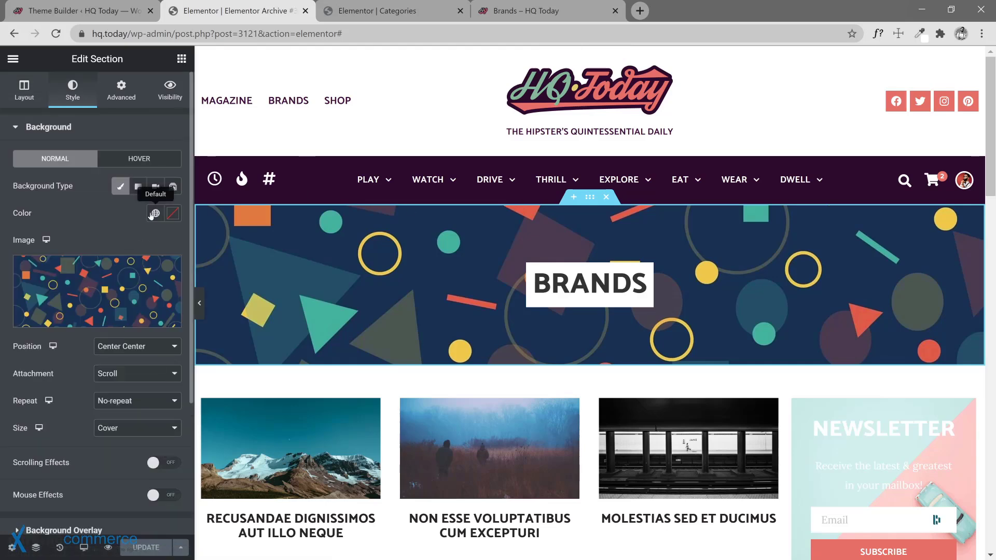
{"action": "left_click", "coordinate": [122, 261]}
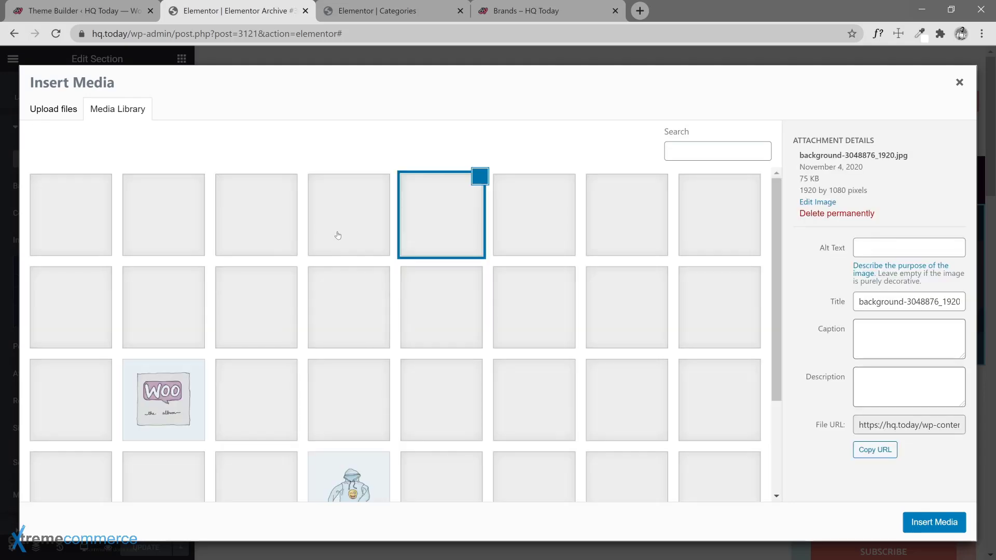
{"action": "left_click", "coordinate": [701, 216]}
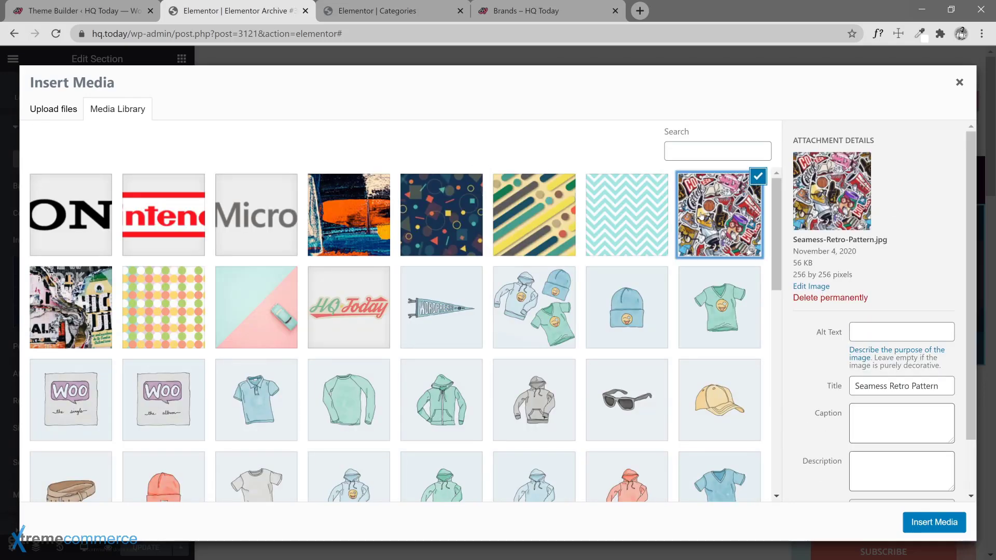
{"action": "left_click", "coordinate": [926, 524]}
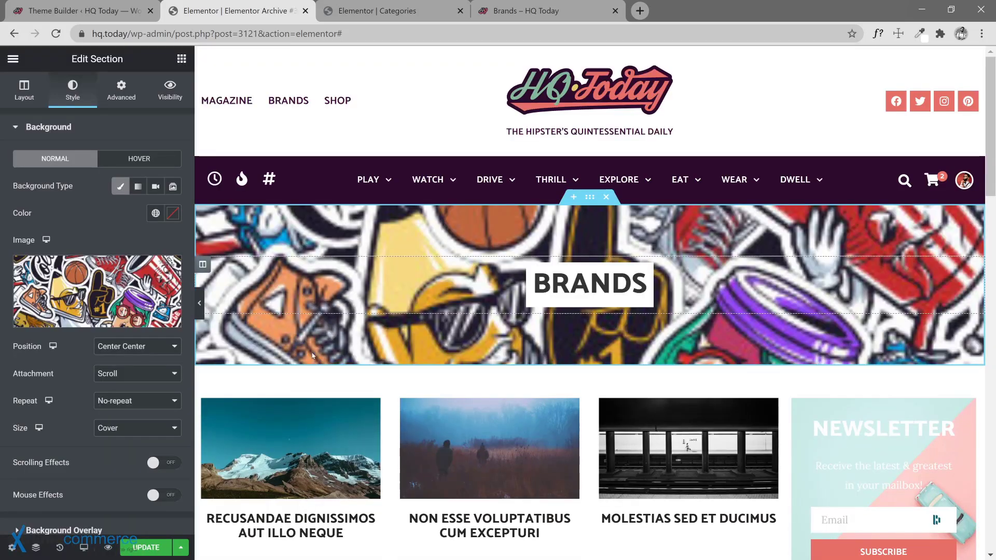
Set the banner background's size to Default and its repeat option to Repeat.
{"action": "left_click", "coordinate": [128, 431]}
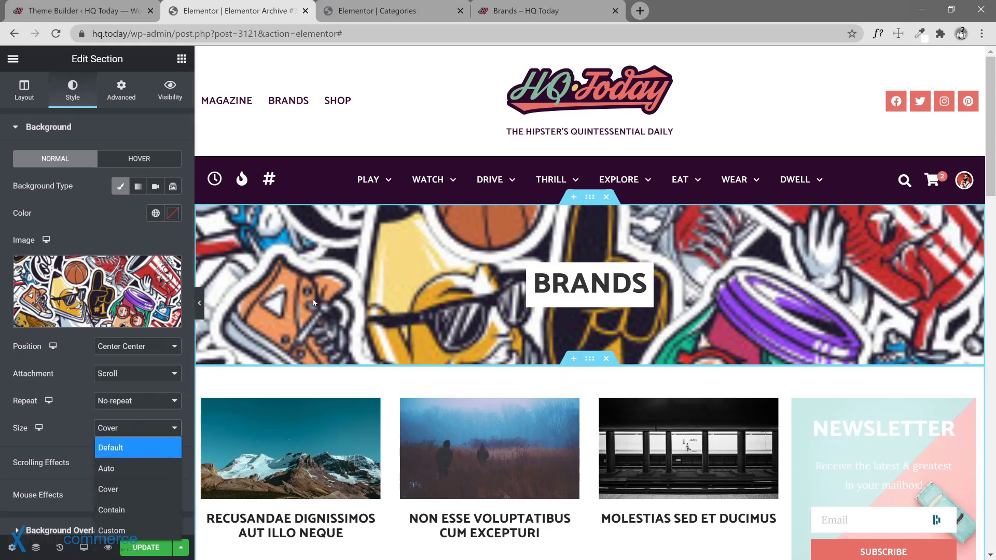
{"action": "left_click", "coordinate": [137, 448]}
{"action": "left_click", "coordinate": [135, 404]}
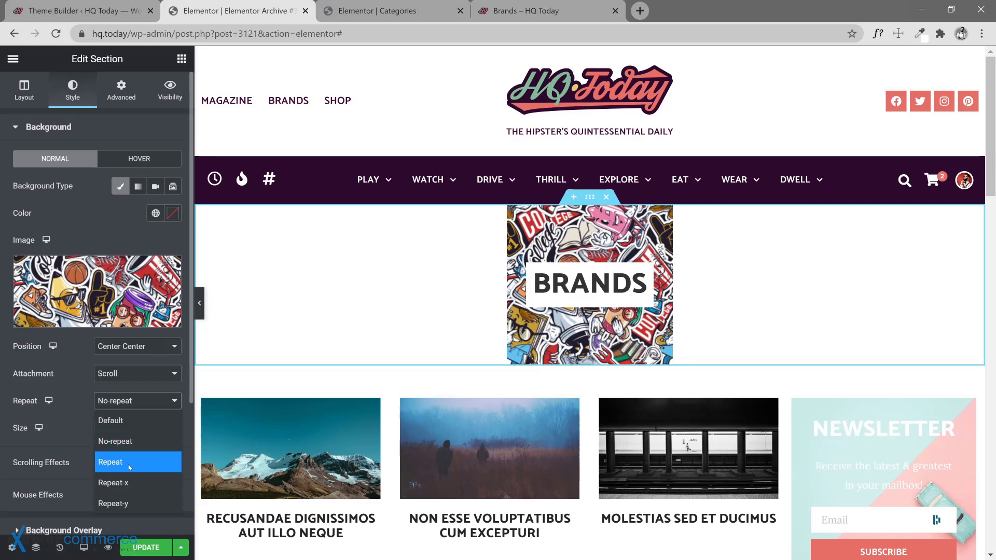
{"action": "left_click", "coordinate": [129, 466]}
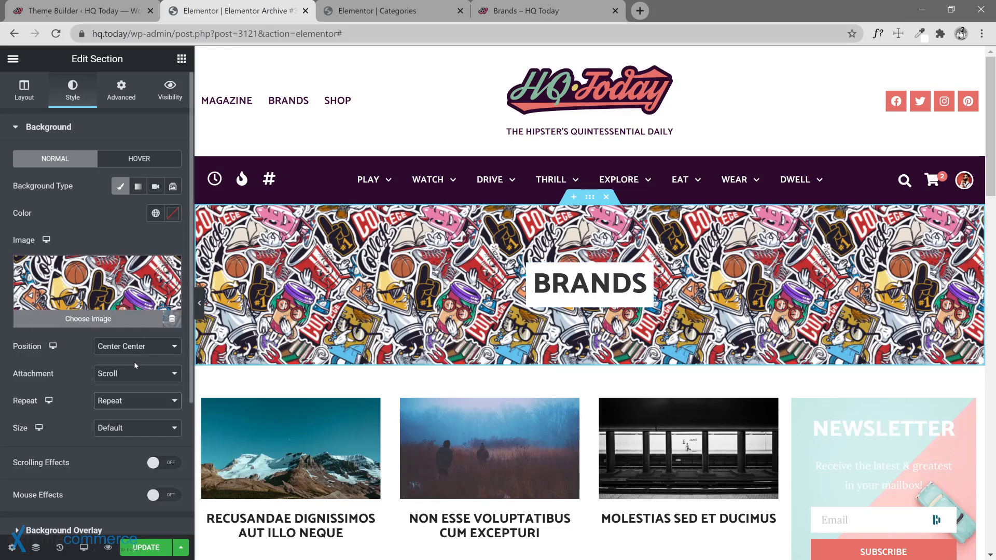
Try the Default attachment for the banner background and return it to Scroll.
{"action": "left_click", "coordinate": [128, 374]}
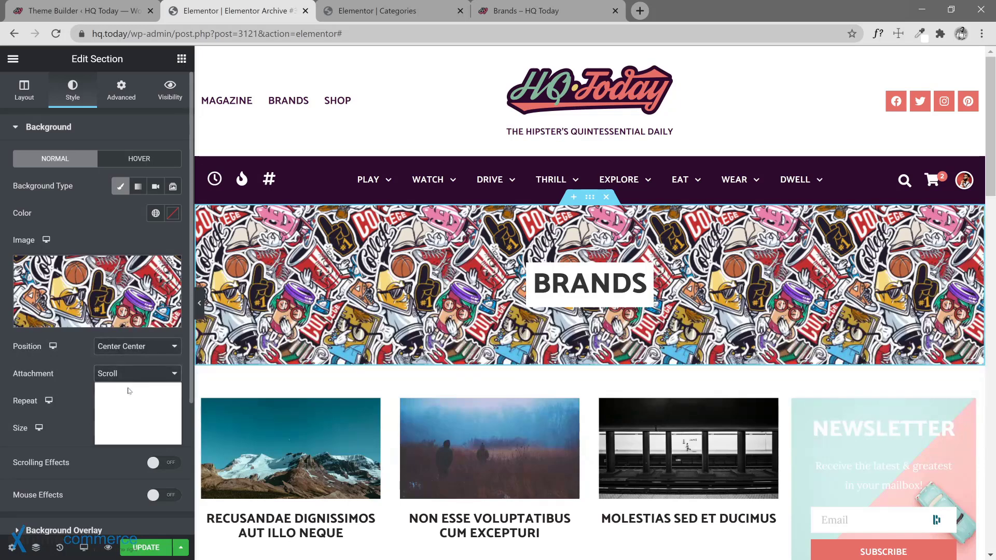
{"action": "left_click", "coordinate": [134, 394]}
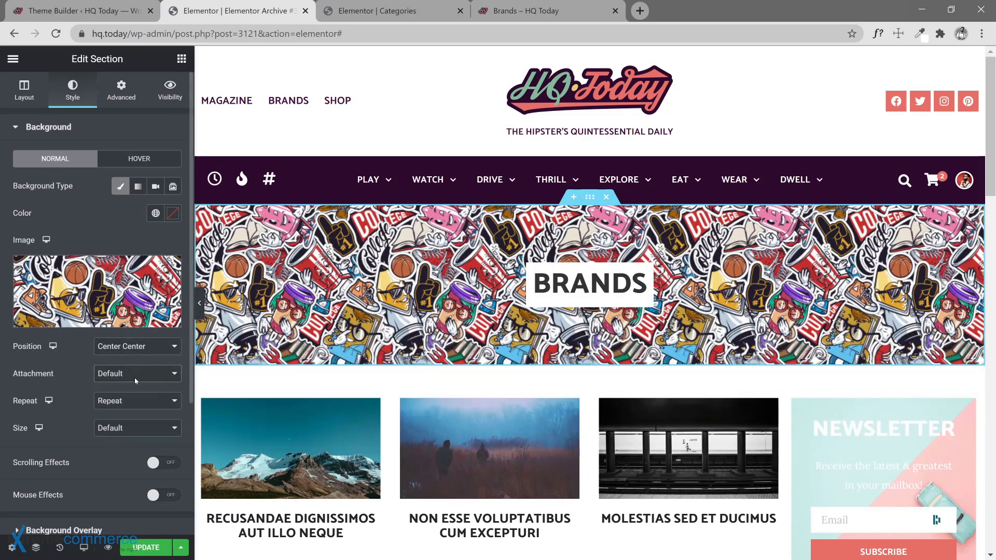
{"action": "left_click", "coordinate": [135, 378]}
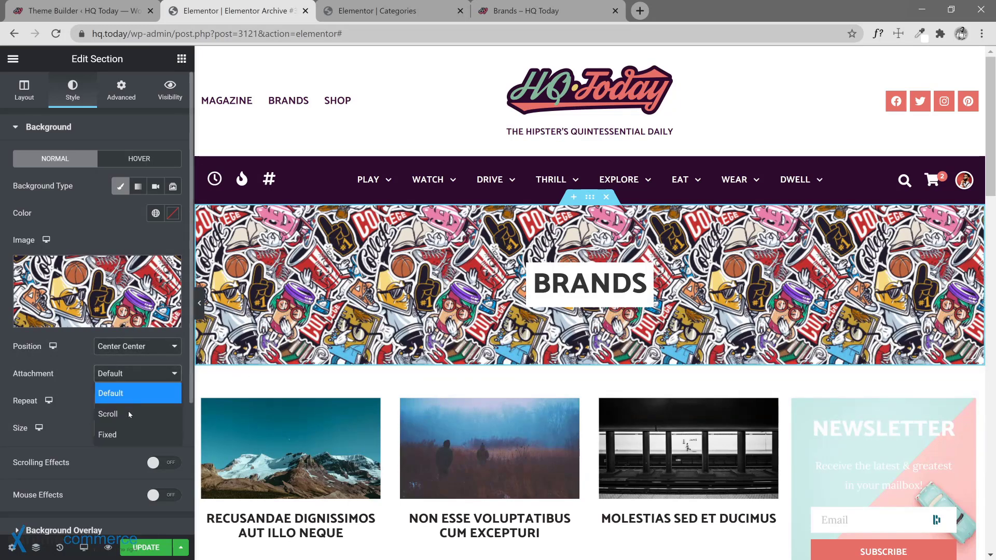
{"action": "left_click", "coordinate": [129, 412]}
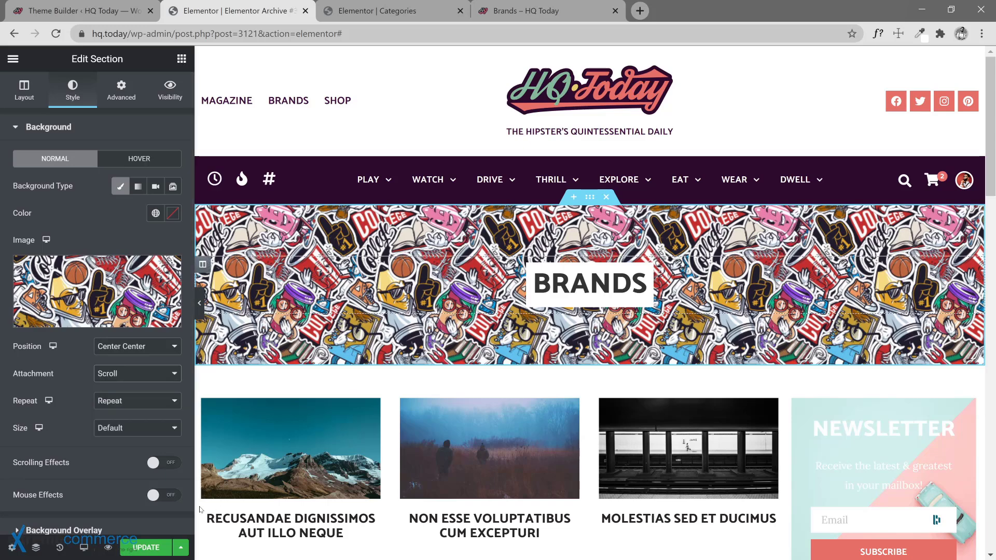
Save the archive template and reload the live Brands page to apply the new banner.
{"action": "left_click", "coordinate": [136, 549]}
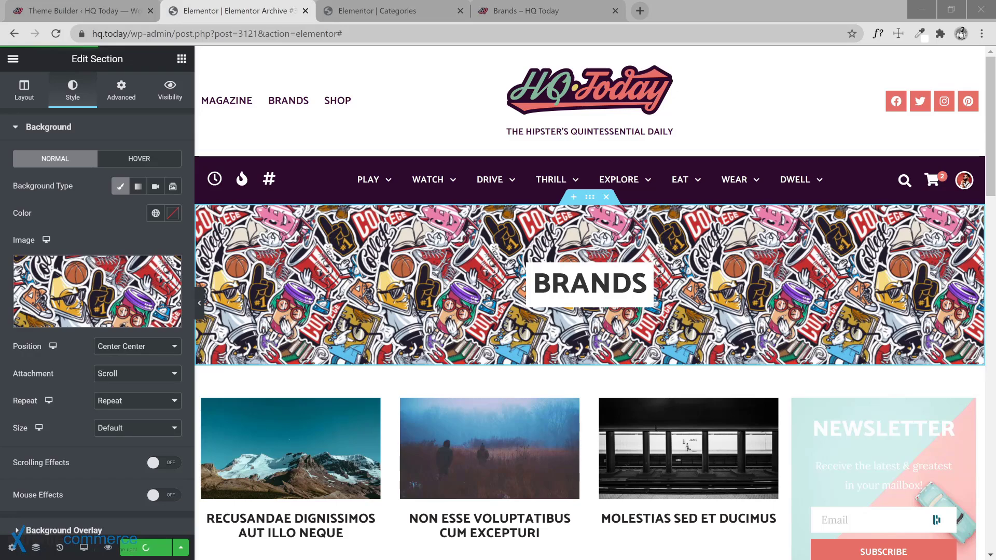
{"action": "left_click", "coordinate": [502, 20]}
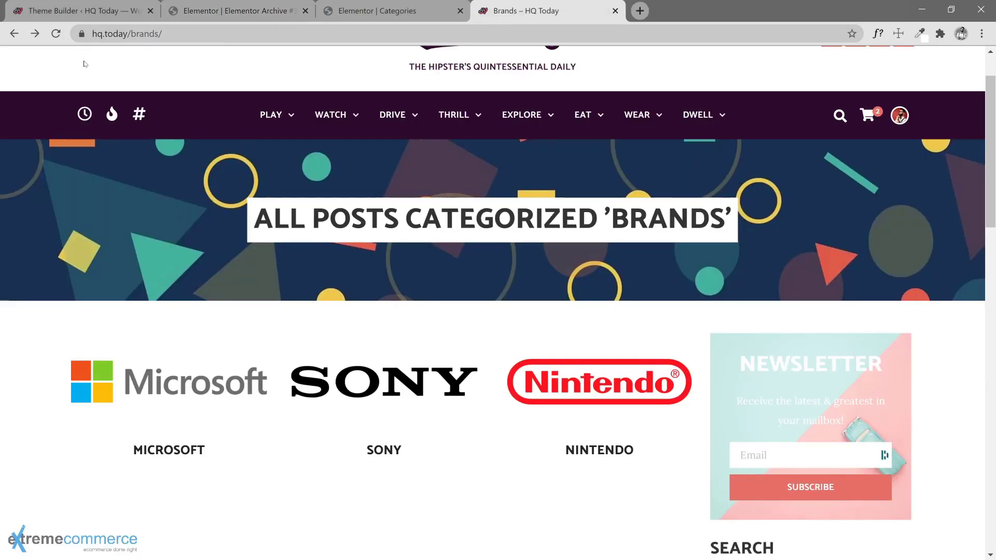
{"action": "left_click", "coordinate": [55, 35]}
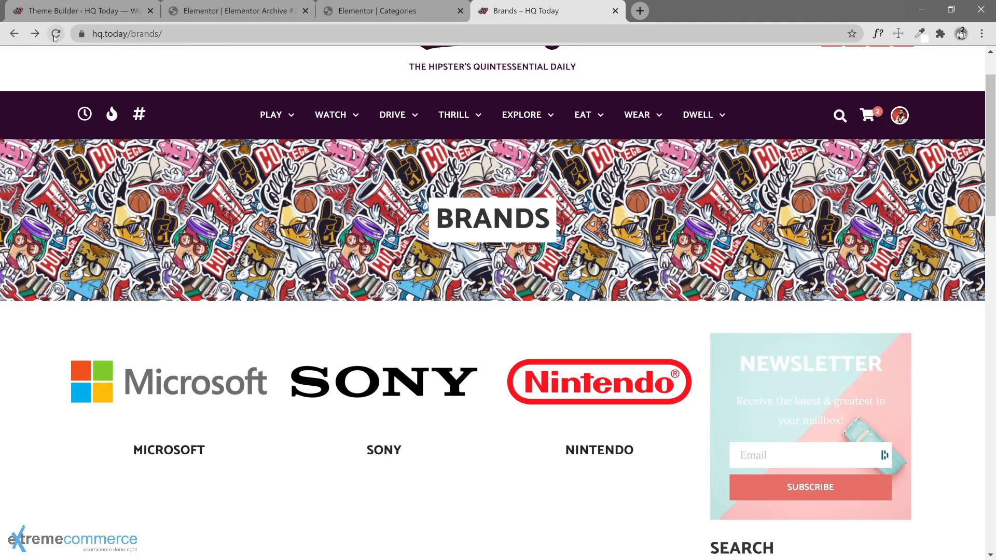
Examine the live Brands page's banner, brand grid and sidebar down to the end of the page.
{"action": "scroll", "coordinate": [505, 194], "scroll_direction": "down", "scroll_amount": 2}
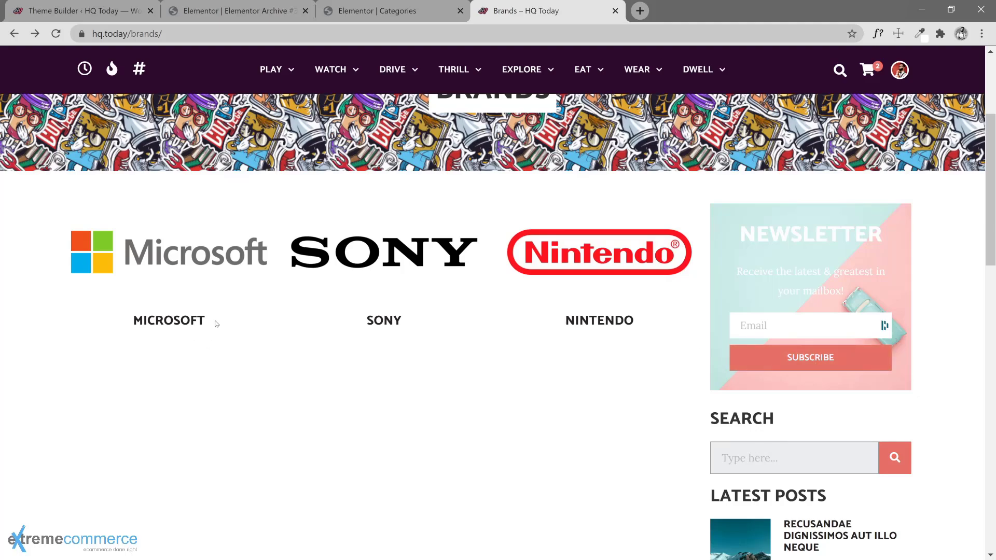
{"action": "scroll", "coordinate": [563, 290], "scroll_direction": "down", "scroll_amount": 3}
{"action": "scroll", "coordinate": [563, 289], "scroll_direction": "down", "scroll_amount": 10}
{"action": "scroll", "coordinate": [627, 307], "scroll_direction": "up", "scroll_amount": 15}
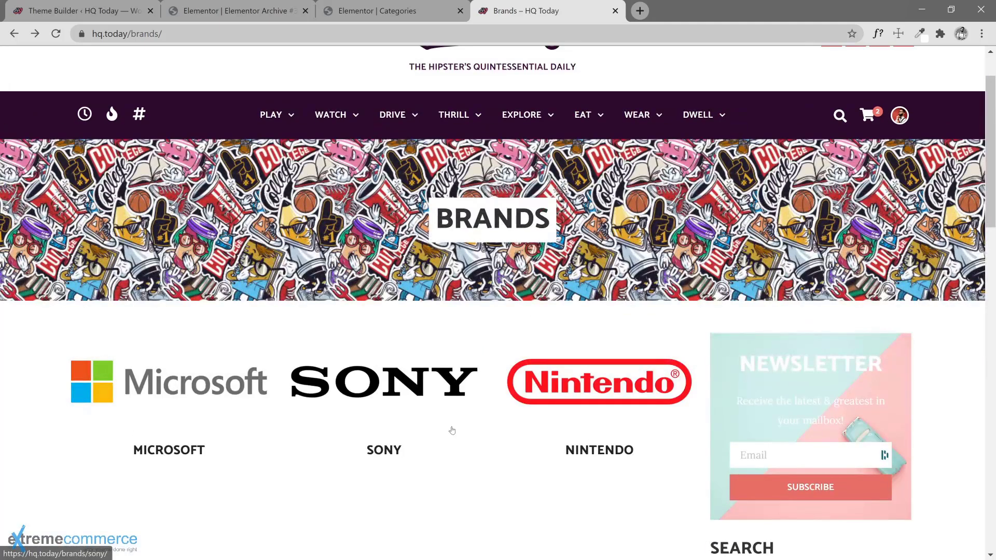
{"action": "scroll", "coordinate": [57, 304], "scroll_direction": "down", "scroll_amount": 4}
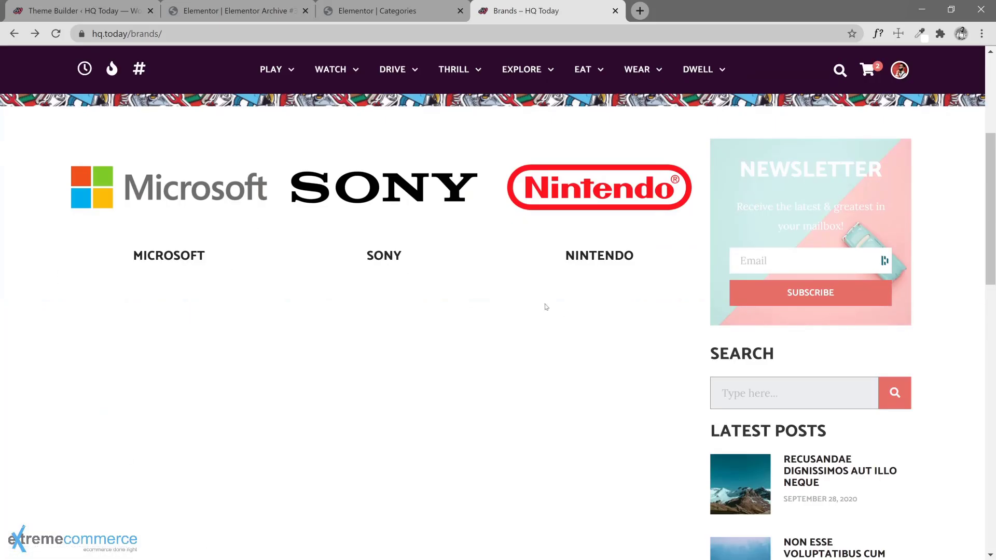
{"action": "scroll", "coordinate": [546, 311], "scroll_direction": "down", "scroll_amount": 7}
{"action": "scroll", "coordinate": [539, 337], "scroll_direction": "up", "scroll_amount": 11}
{"action": "scroll", "coordinate": [326, 400], "scroll_direction": "down", "scroll_amount": 4}
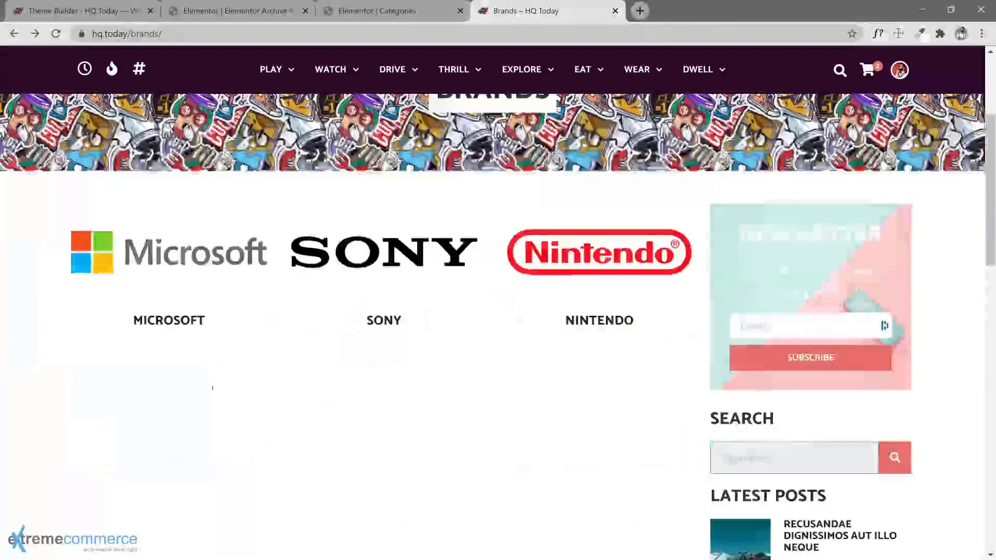
{"action": "left_click", "coordinate": [213, 257]}
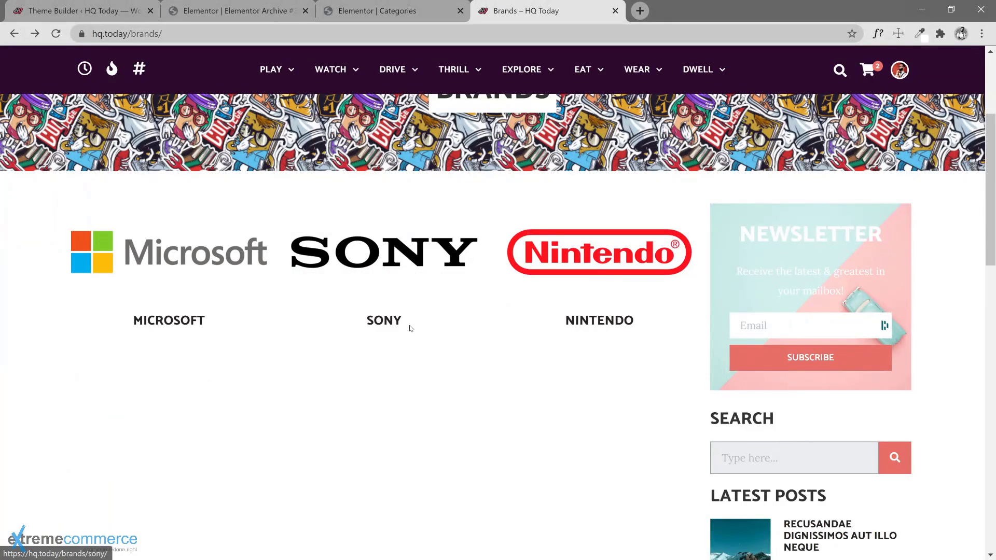
Compare the Brands archive template with the Categories template and the live Brands page.
{"action": "left_click", "coordinate": [258, 12]}
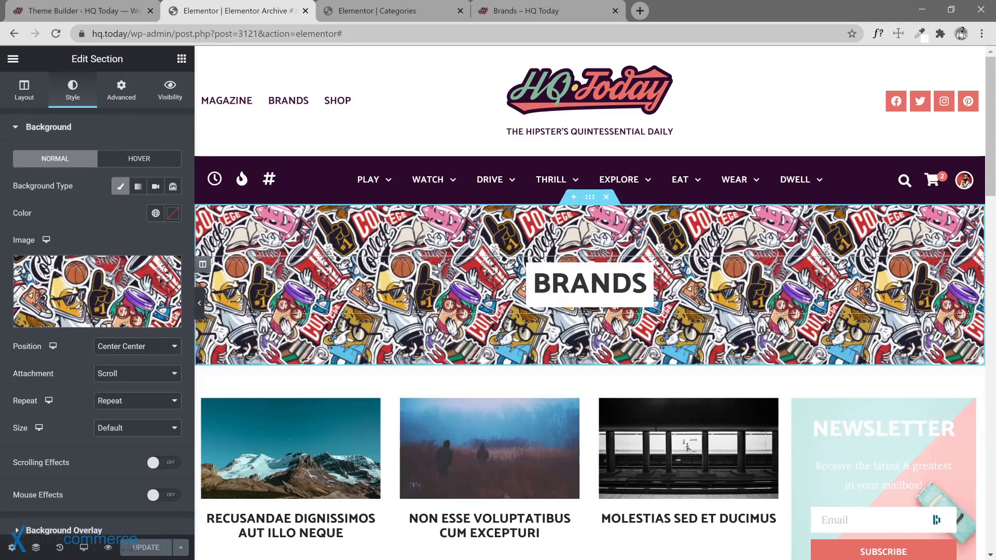
{"action": "left_click", "coordinate": [421, 16]}
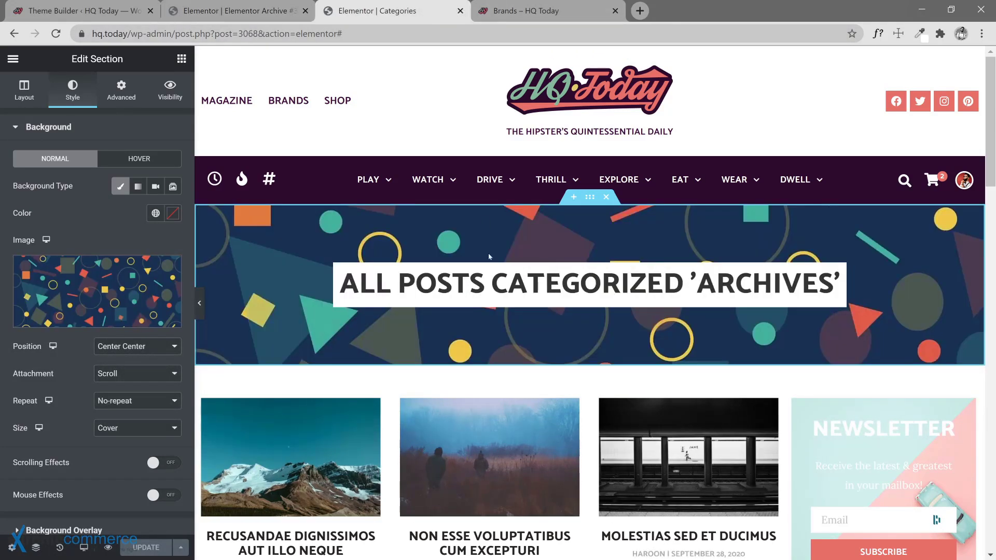
{"action": "left_click", "coordinate": [545, 11]}
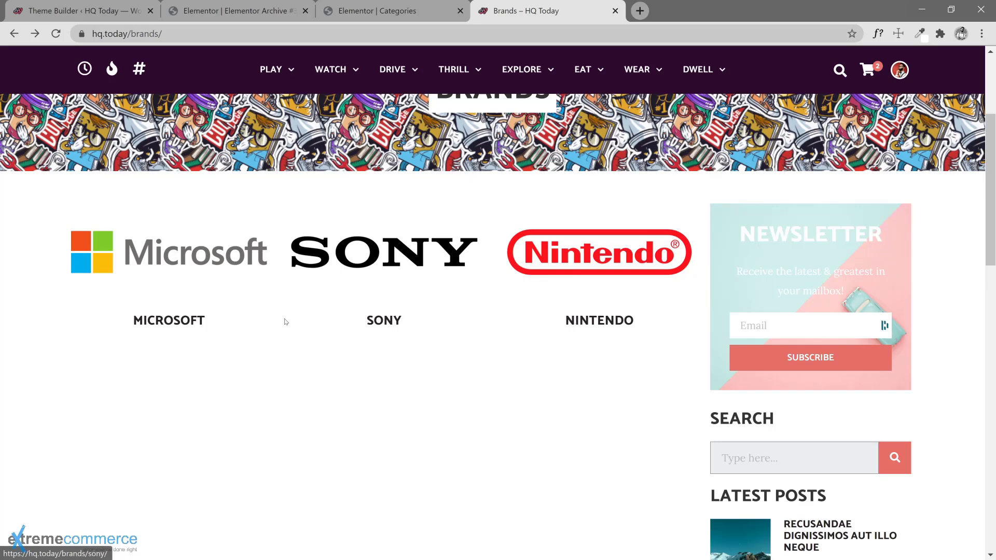
{"action": "left_click", "coordinate": [366, 13]}
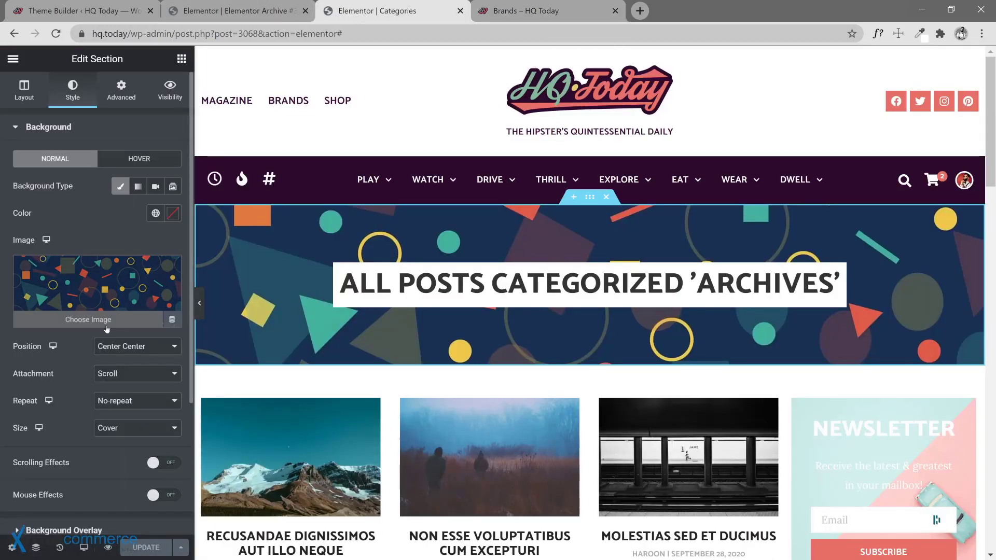
{"action": "key", "text": "ctrl+shift+Tab"}
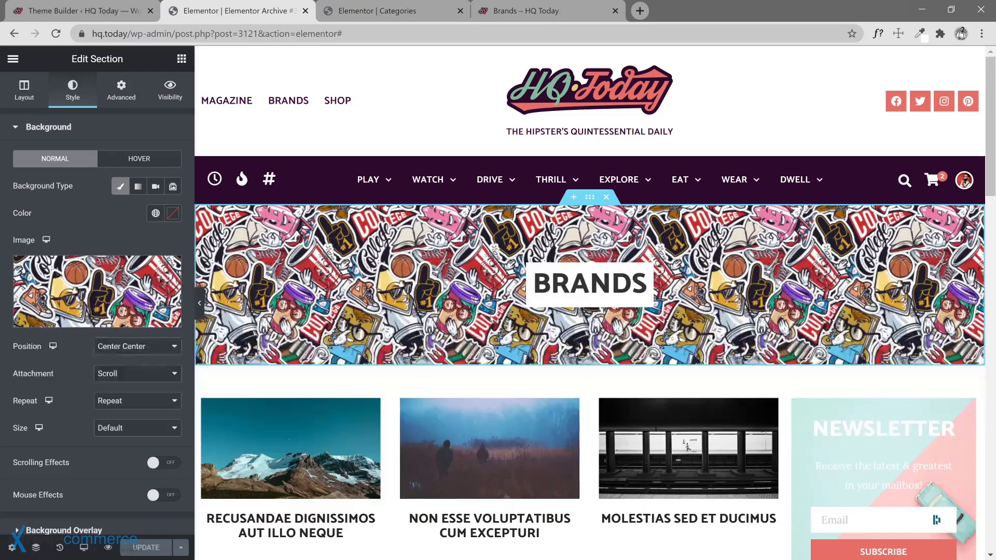
Open the Theme Builder template list in a new tab and launch the new visual Theme Builder from it.
{"action": "left_click", "coordinate": [91, 12]}
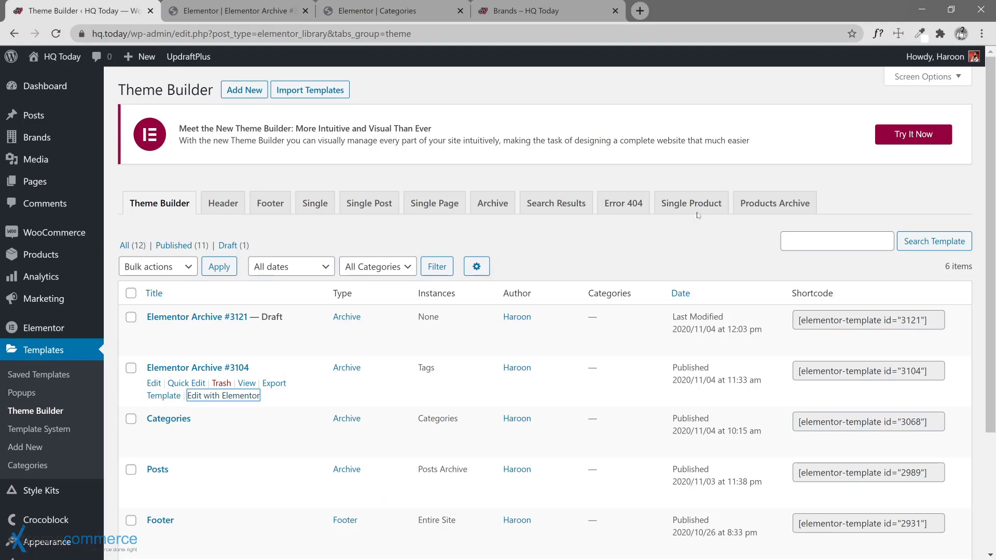
{"action": "right_click", "coordinate": [55, 412]}
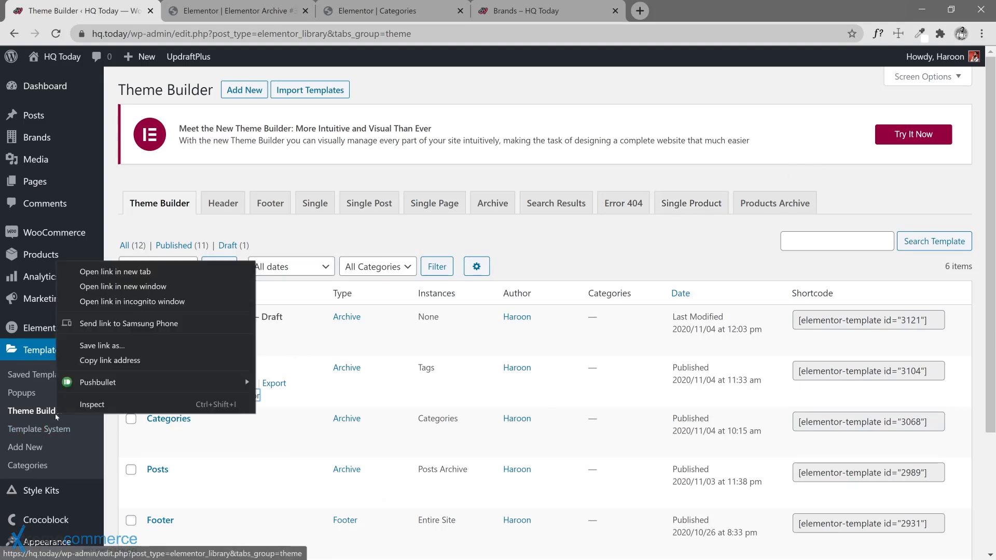
{"action": "left_click", "coordinate": [139, 272]}
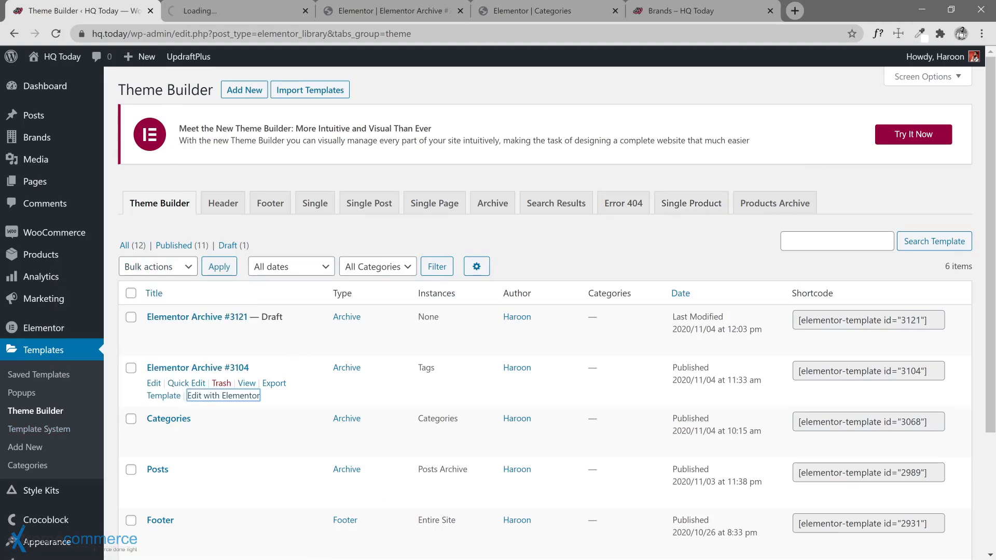
{"action": "left_click", "coordinate": [118, 237]}
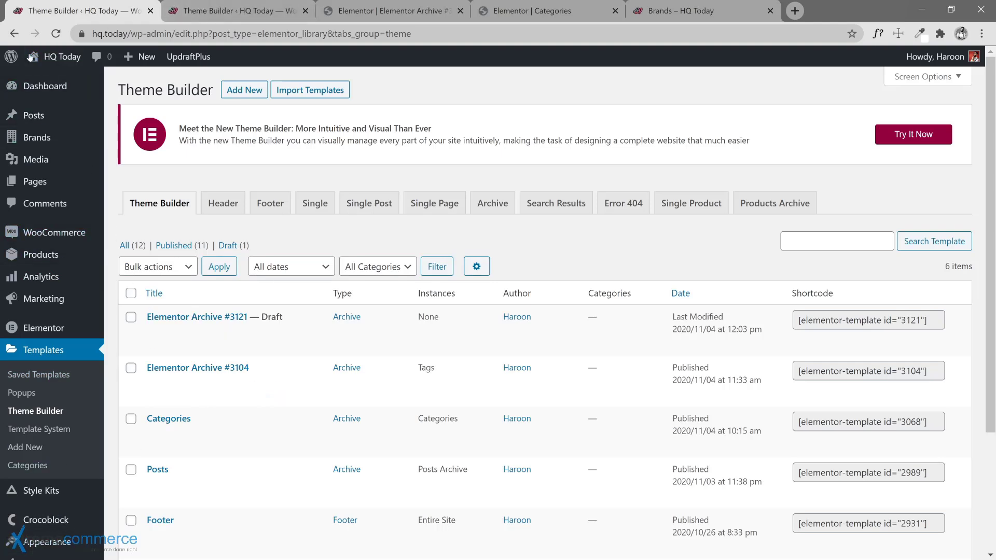
{"action": "left_click", "coordinate": [203, 13]}
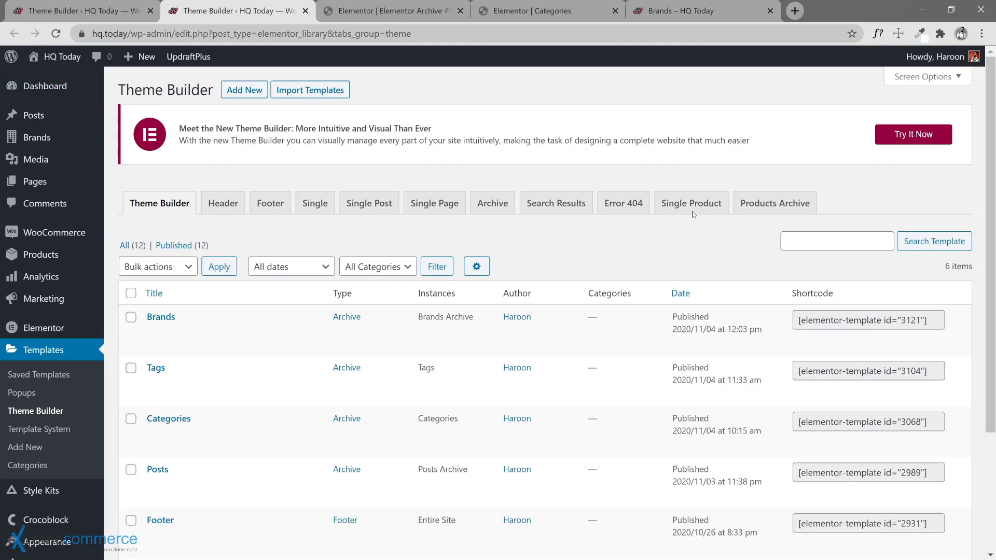
{"action": "left_click", "coordinate": [909, 136]}
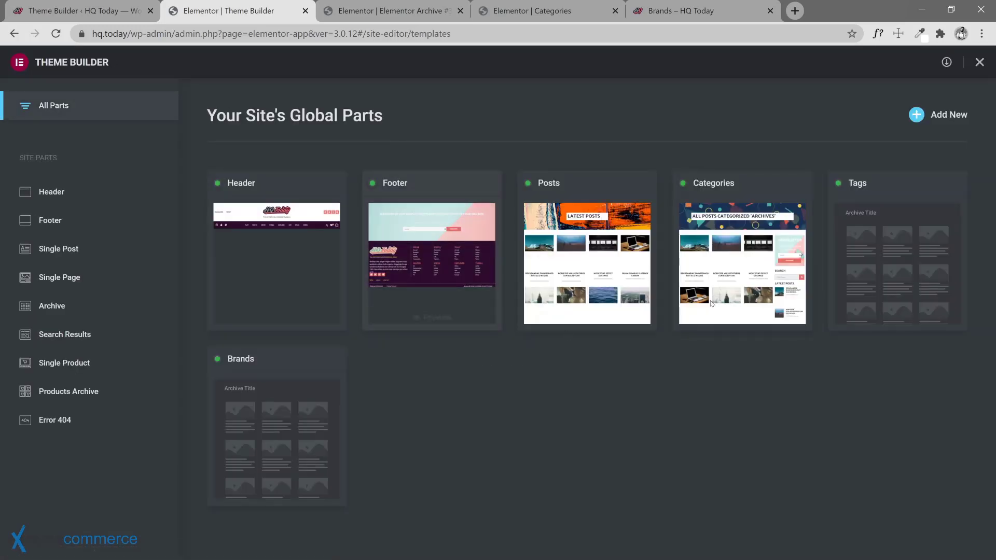
Create a new archive template from the Theme Builder's Archive part and dismiss the block library to start blank.
{"action": "left_click", "coordinate": [52, 306]}
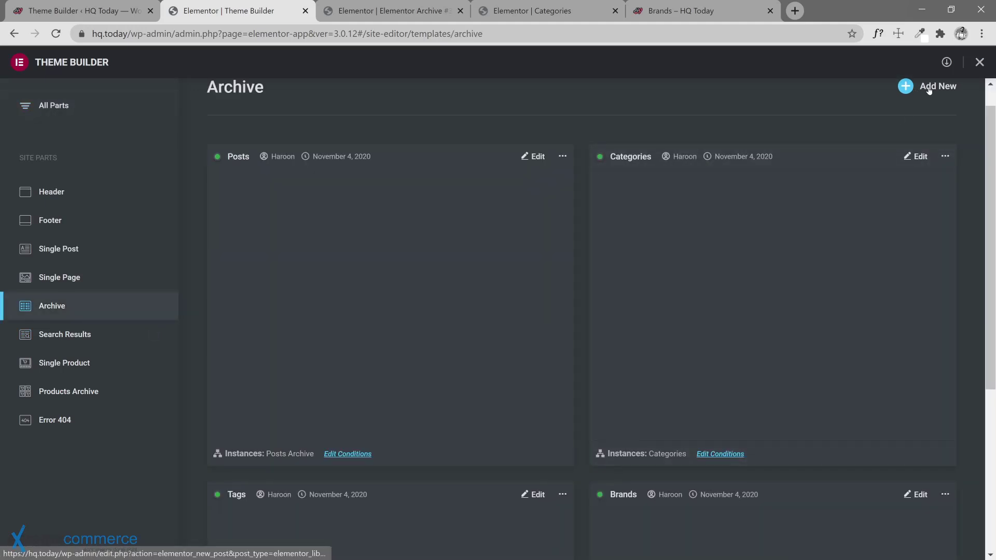
{"action": "scroll", "coordinate": [778, 285], "scroll_direction": "down", "scroll_amount": 5}
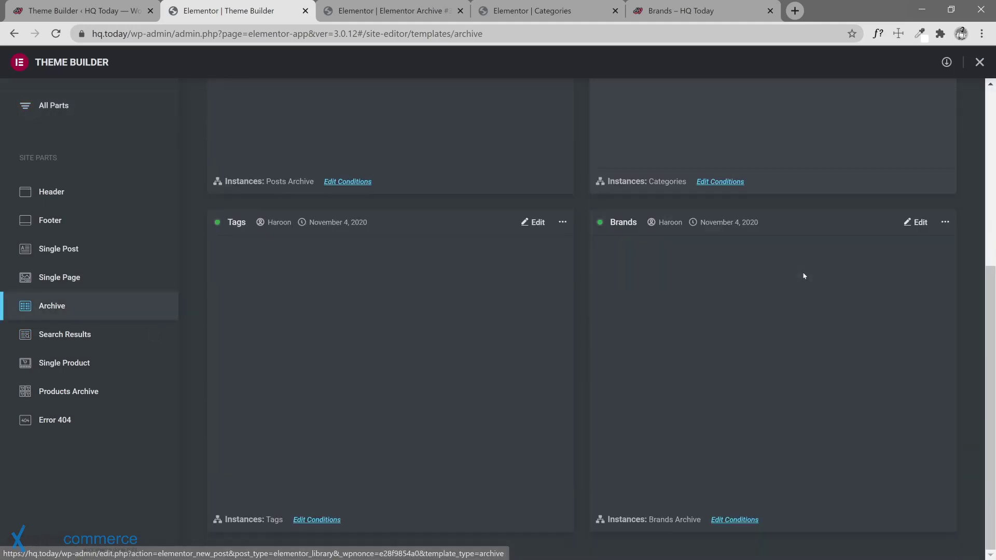
{"action": "scroll", "coordinate": [856, 223], "scroll_direction": "up", "scroll_amount": 6}
{"action": "left_click", "coordinate": [538, 186]}
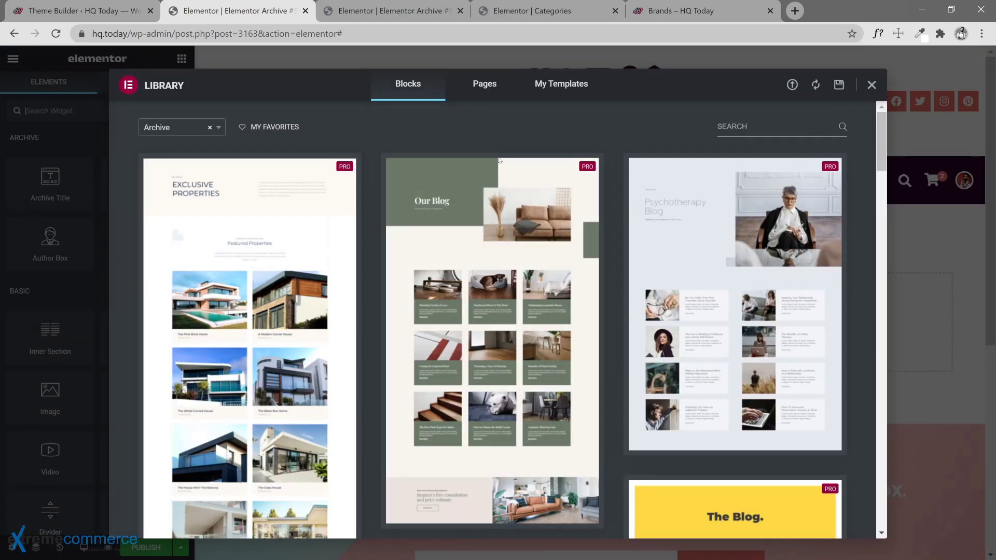
{"action": "left_click", "coordinate": [871, 86]}
Copy the patterned banner section from the Categories template and paste it into the new archive template.
{"action": "left_click", "coordinate": [531, 11]}
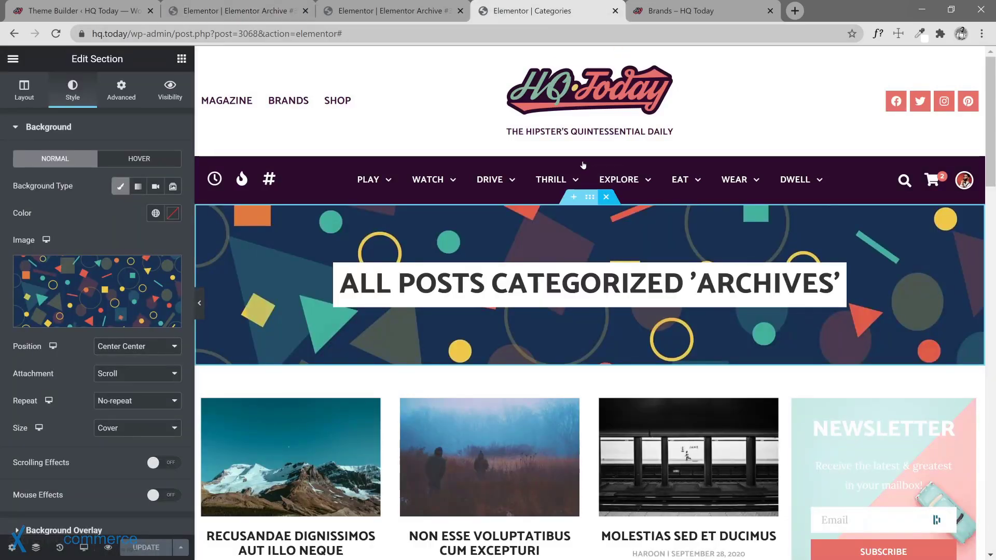
{"action": "right_click", "coordinate": [589, 197]}
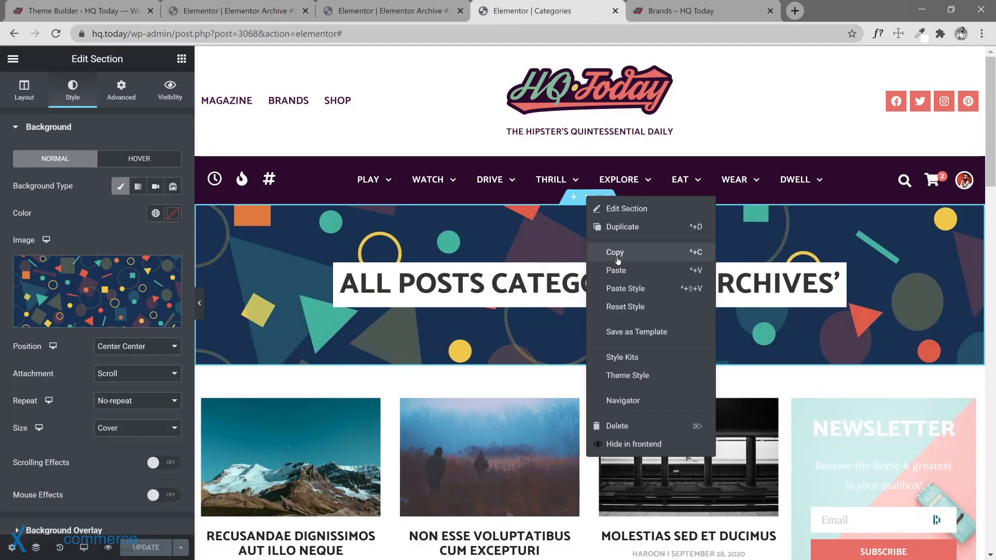
{"action": "left_click", "coordinate": [617, 254]}
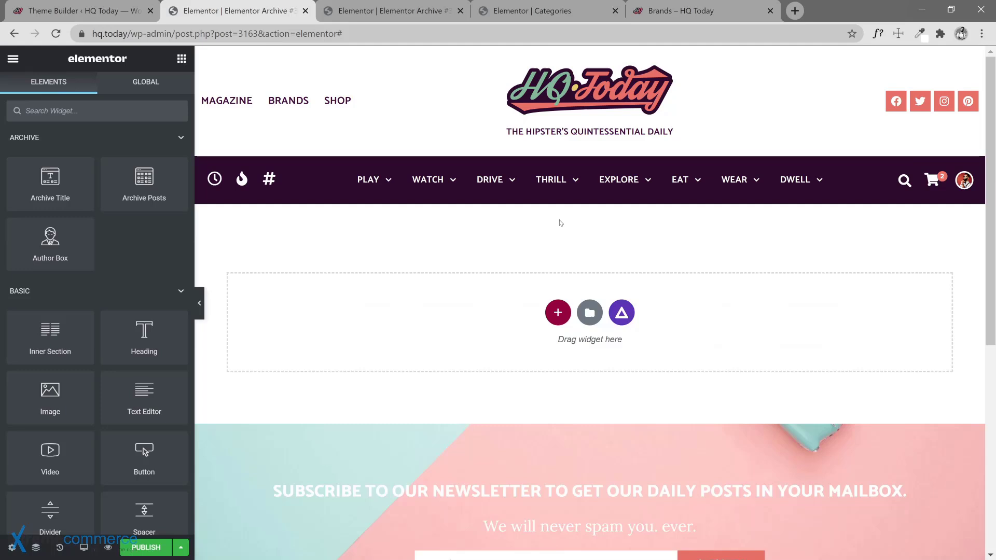
{"action": "left_click", "coordinate": [231, 11]}
{"action": "right_click", "coordinate": [557, 308]}
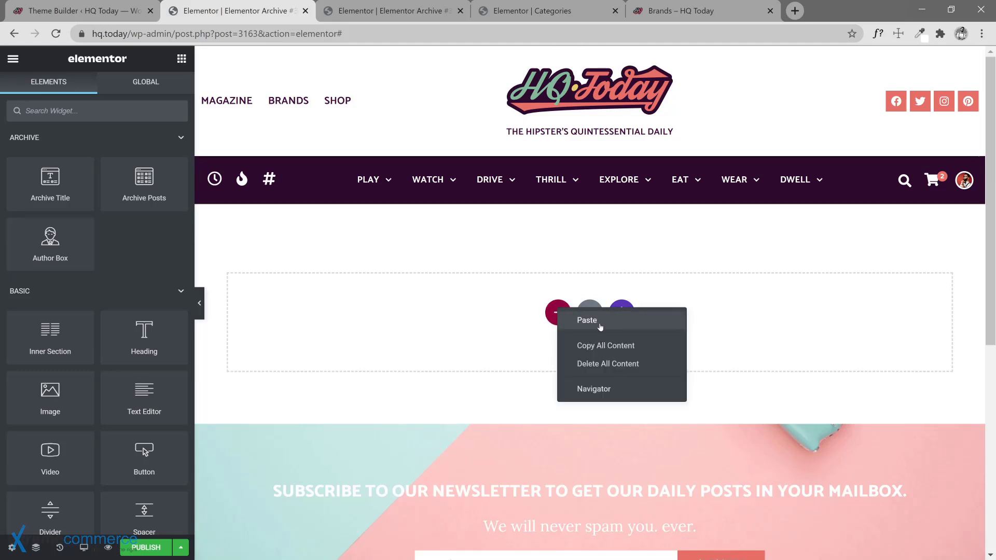
{"action": "left_click", "coordinate": [591, 321]}
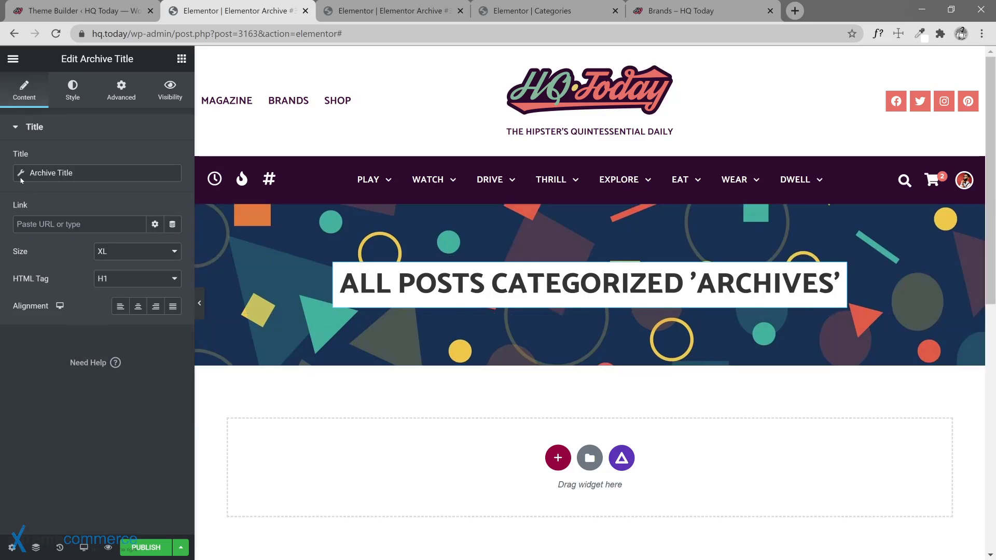
Replace "posts" with "brands" in the archive title's Before text so it begins "All brands categorized".
{"action": "left_click", "coordinate": [20, 173]}
{"action": "left_click", "coordinate": [30, 263]}
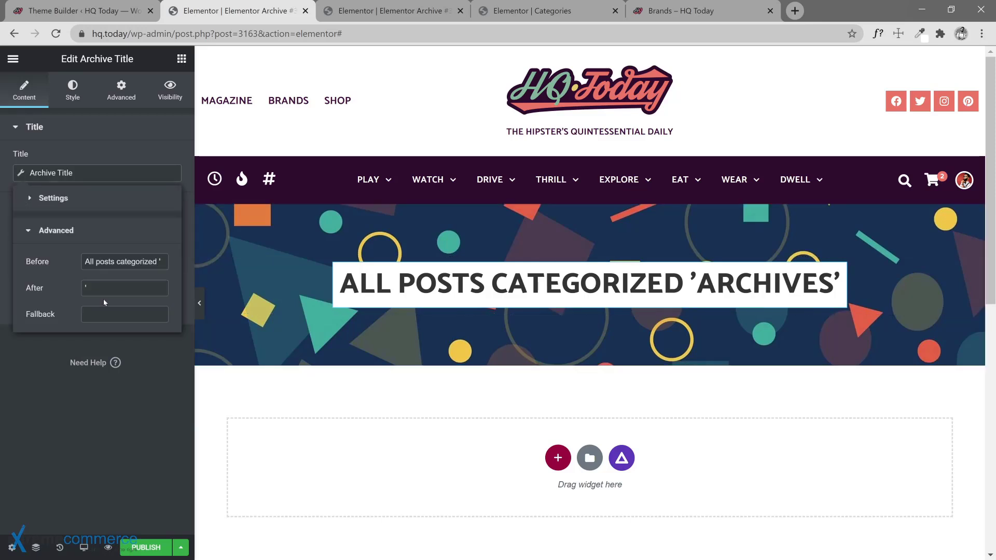
{"action": "double_click", "coordinate": [106, 262]}
{"action": "type", "text": "brands"}
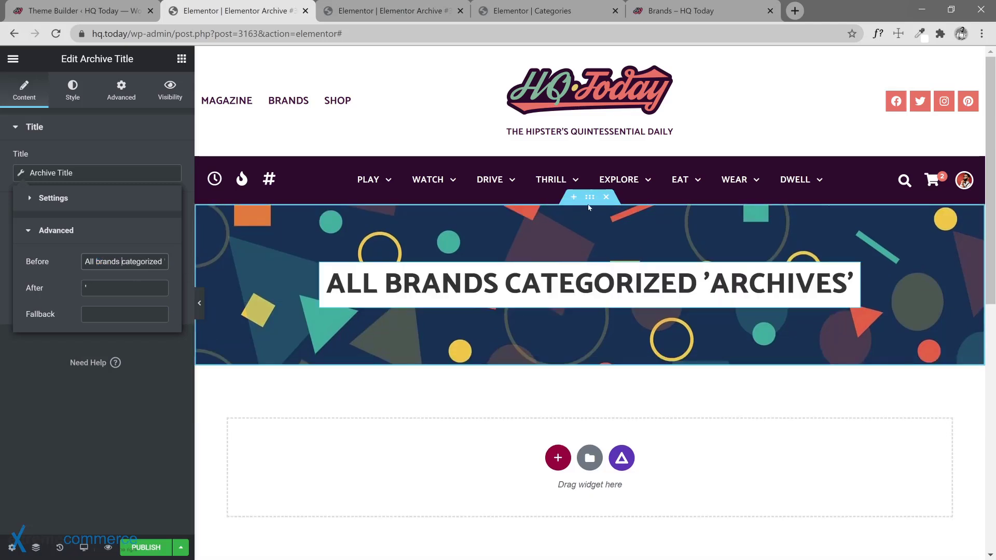
Copy the Brands archive template's sticker-patterned banner and paste only its style onto the new template's banner section.
{"action": "left_click", "coordinate": [590, 201]}
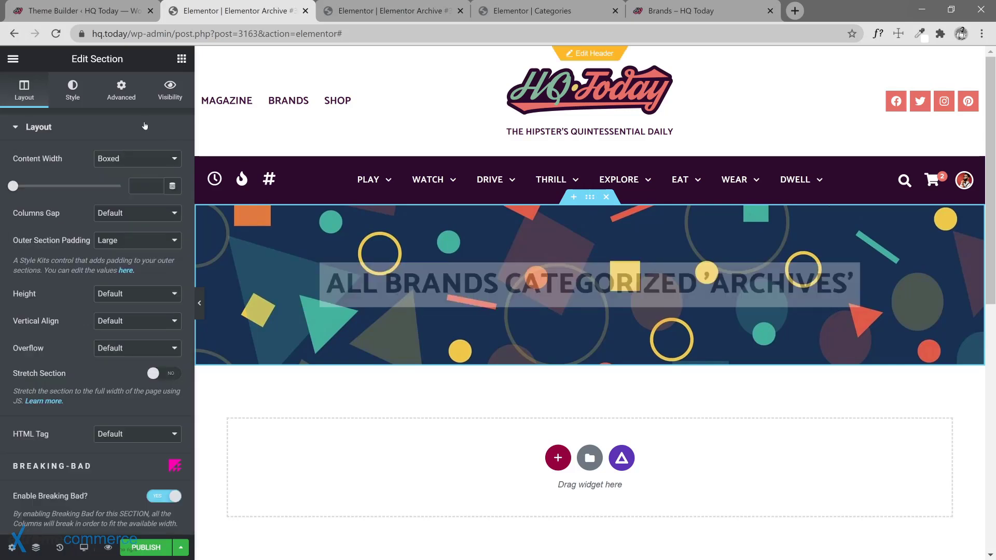
{"action": "left_click", "coordinate": [352, 13]}
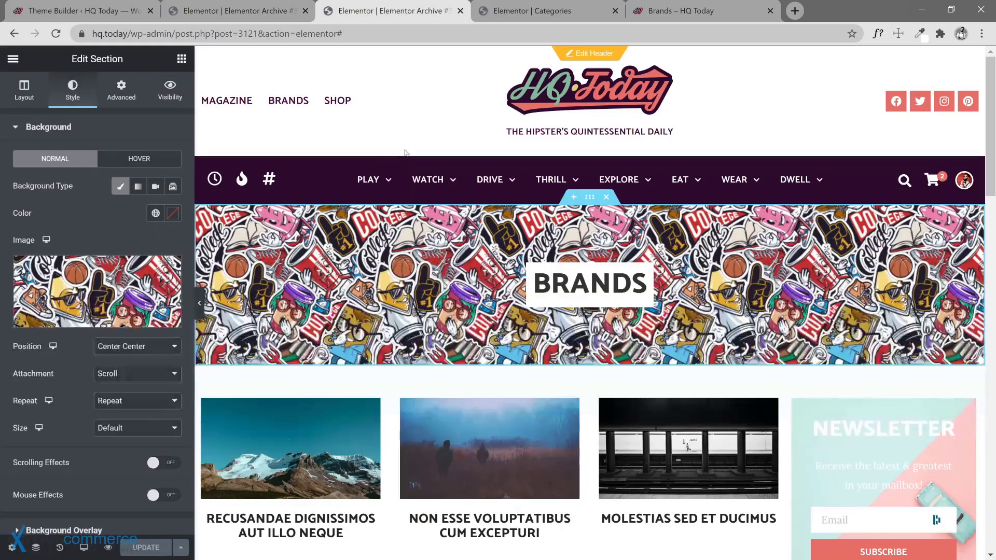
{"action": "right_click", "coordinate": [589, 197]}
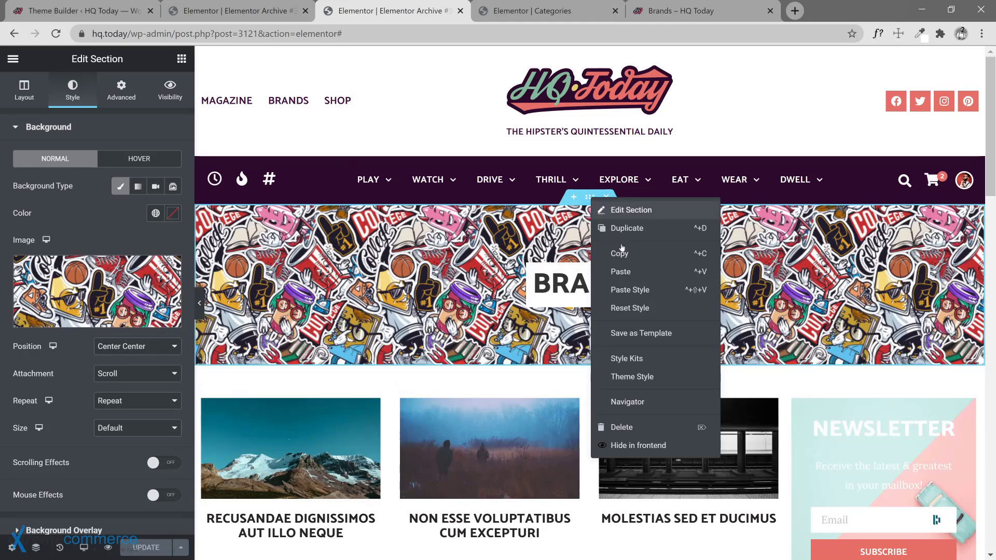
{"action": "left_click", "coordinate": [236, 11]}
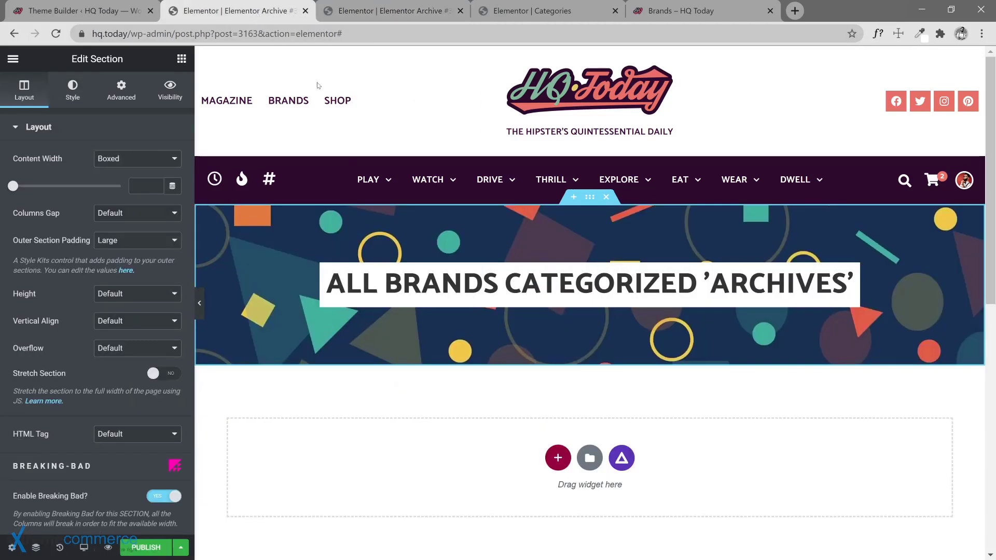
{"action": "right_click", "coordinate": [590, 197]}
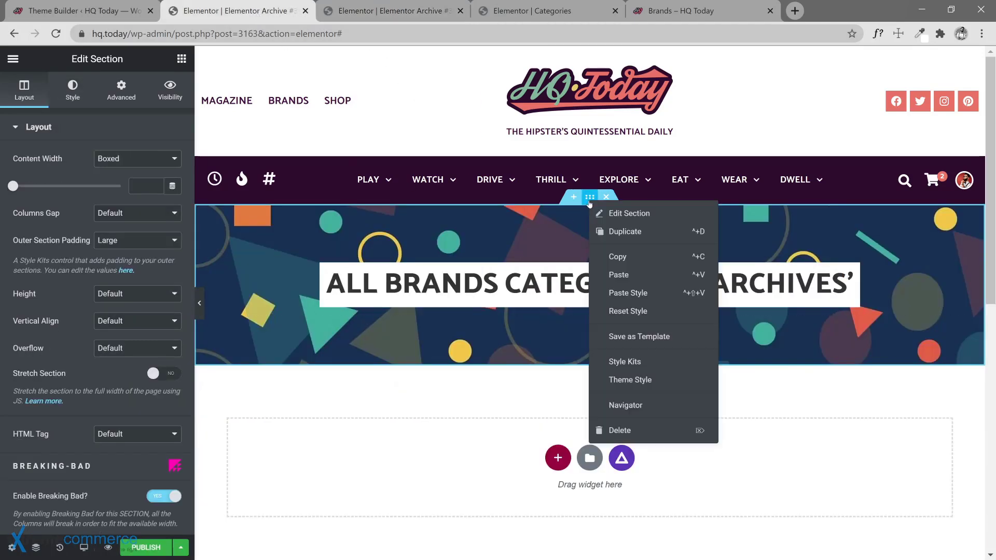
{"action": "left_click", "coordinate": [654, 299]}
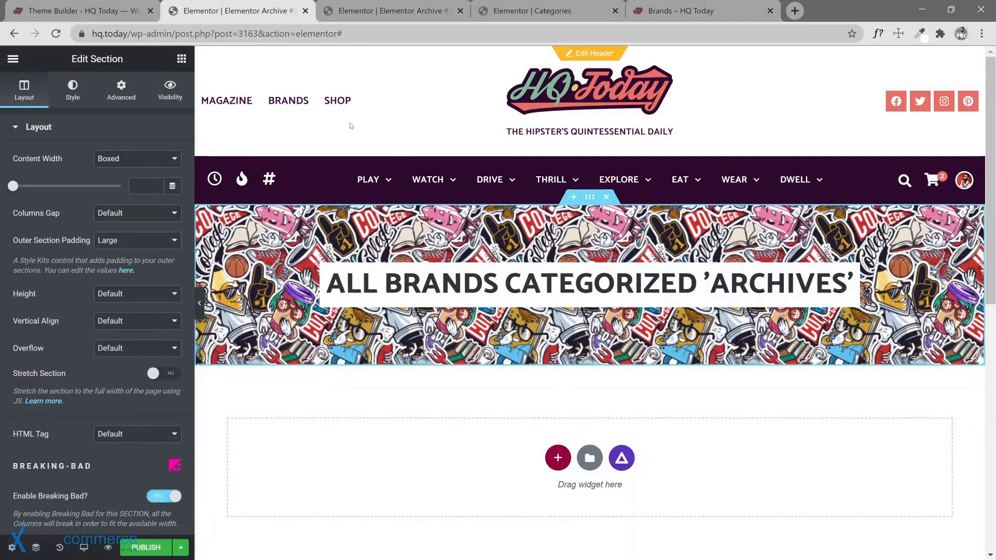
Copy the posts grid and sidebar section from the Brands archive template and paste it below the new template's banner.
{"action": "left_click", "coordinate": [405, 19]}
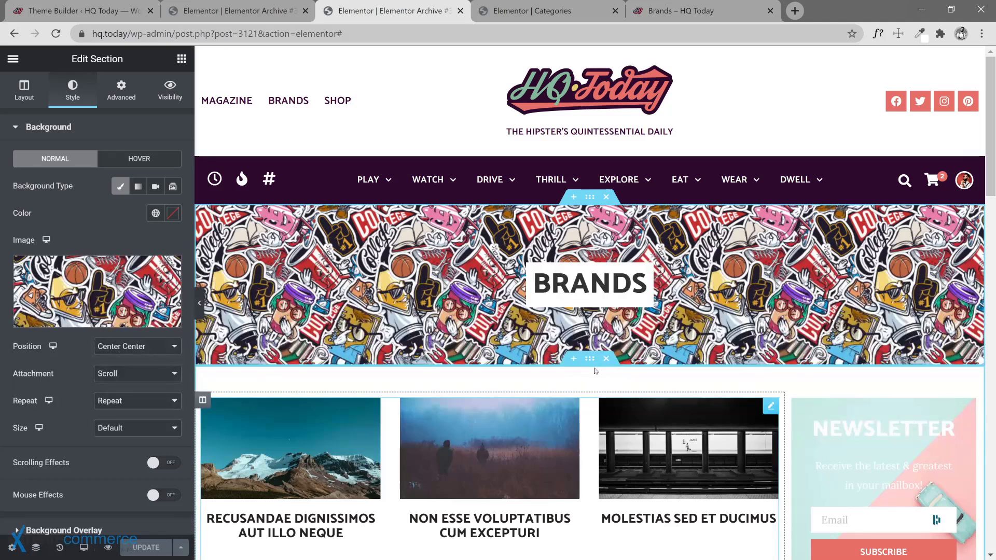
{"action": "right_click", "coordinate": [596, 320]}
{"action": "left_click", "coordinate": [610, 376]}
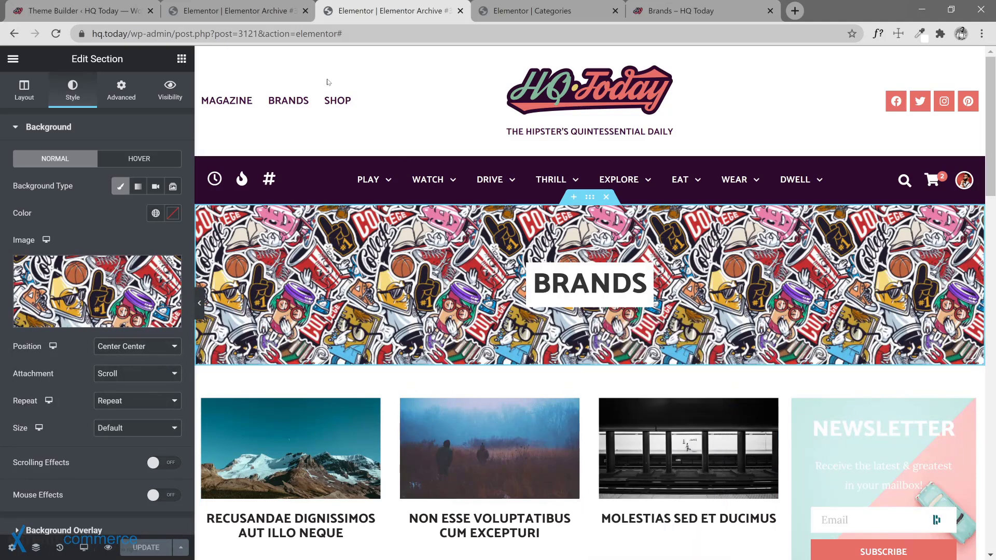
{"action": "left_click", "coordinate": [269, 13]}
{"action": "right_click", "coordinate": [553, 451]}
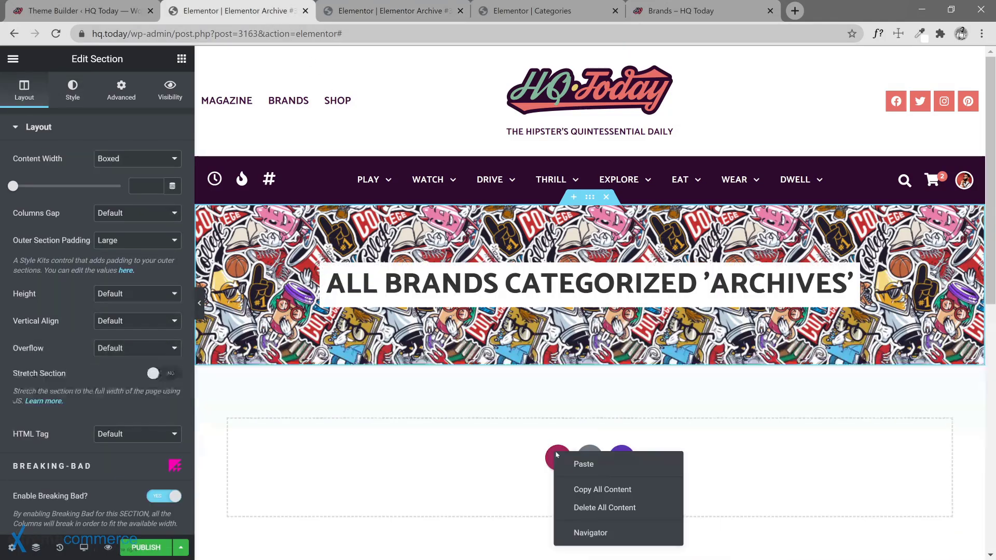
{"action": "left_click", "coordinate": [648, 463]}
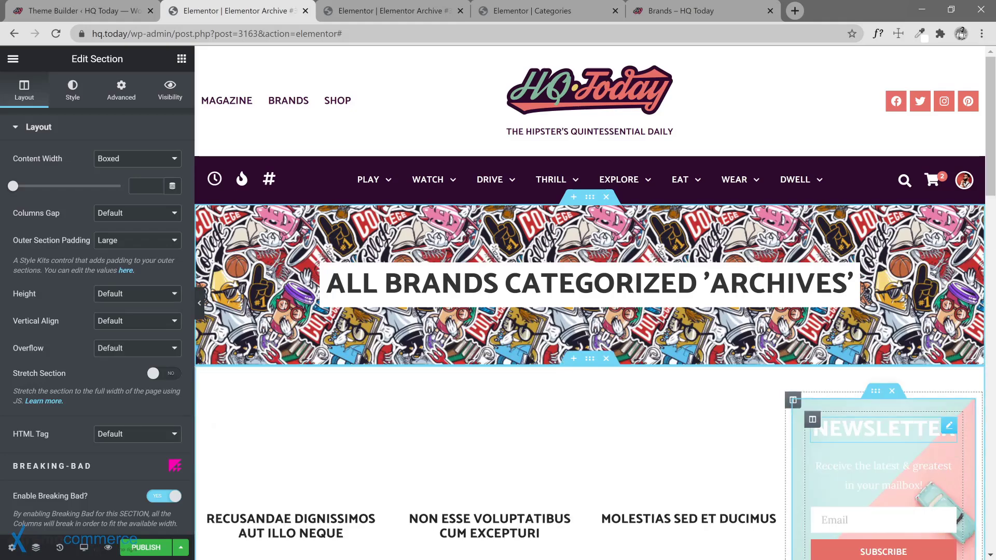
Review the pasted grid and sidebar, and publish the new archive template without adding a display condition.
{"action": "scroll", "coordinate": [510, 460], "scroll_direction": "down", "scroll_amount": 2}
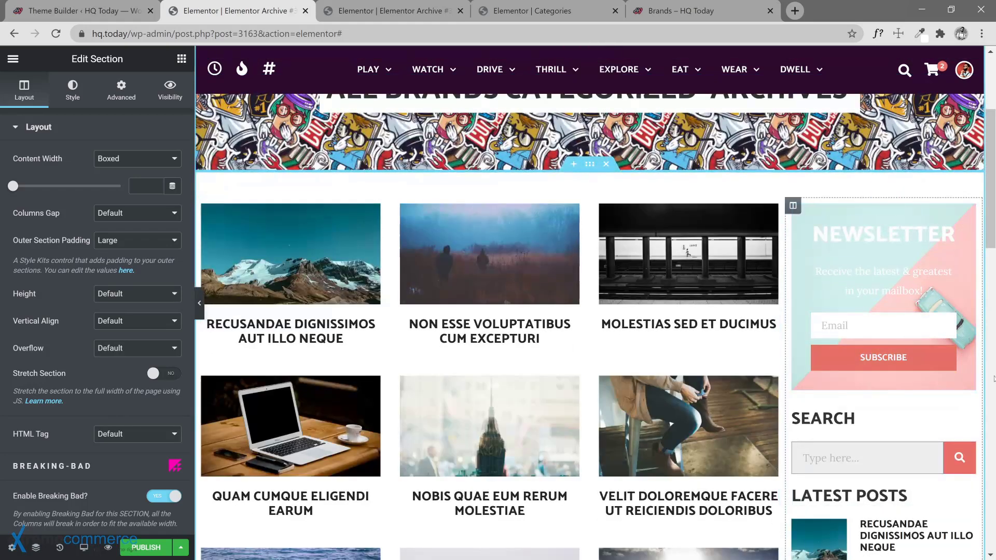
{"action": "scroll", "coordinate": [905, 333], "scroll_direction": "down", "scroll_amount": 5}
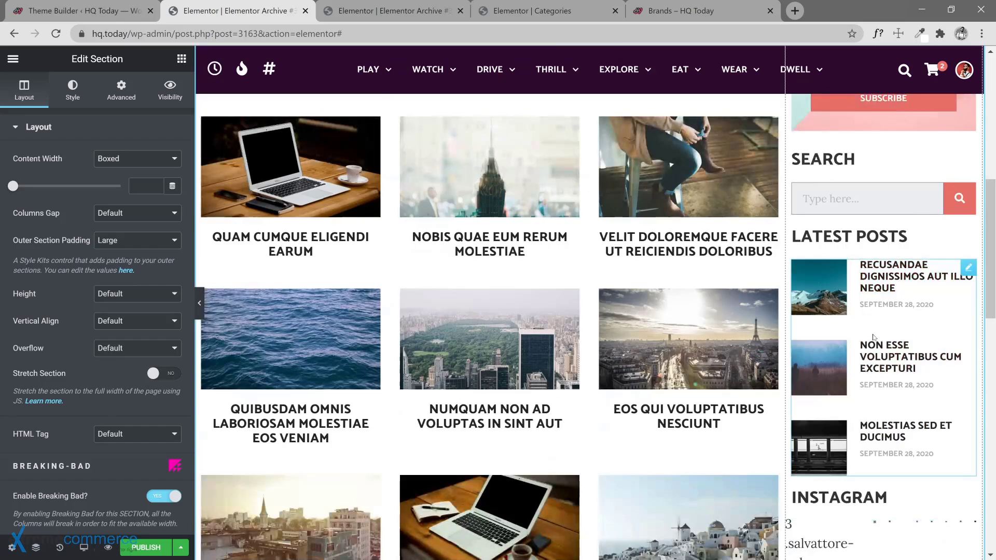
{"action": "scroll", "coordinate": [519, 415], "scroll_direction": "up", "scroll_amount": 6}
{"action": "left_click", "coordinate": [144, 548]}
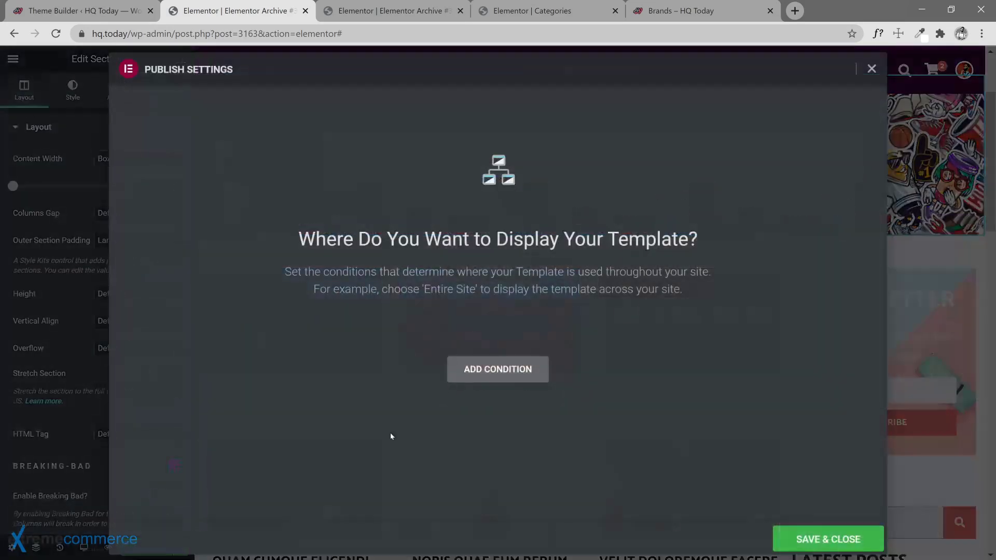
{"action": "left_click", "coordinate": [829, 539]}
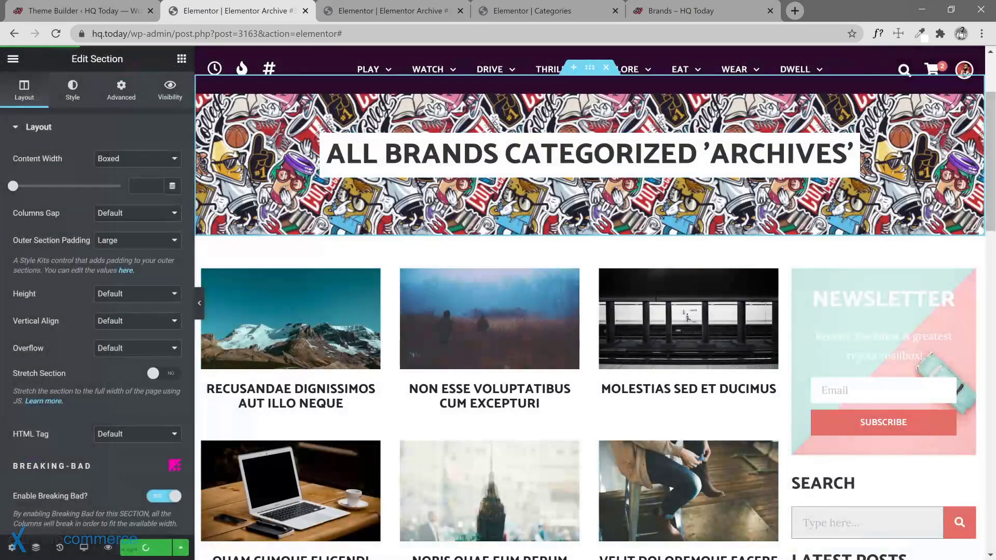
From the site's Brand Categories list, open the live Play category page in a new tab and examine its layout.
{"action": "left_click", "coordinate": [698, 18]}
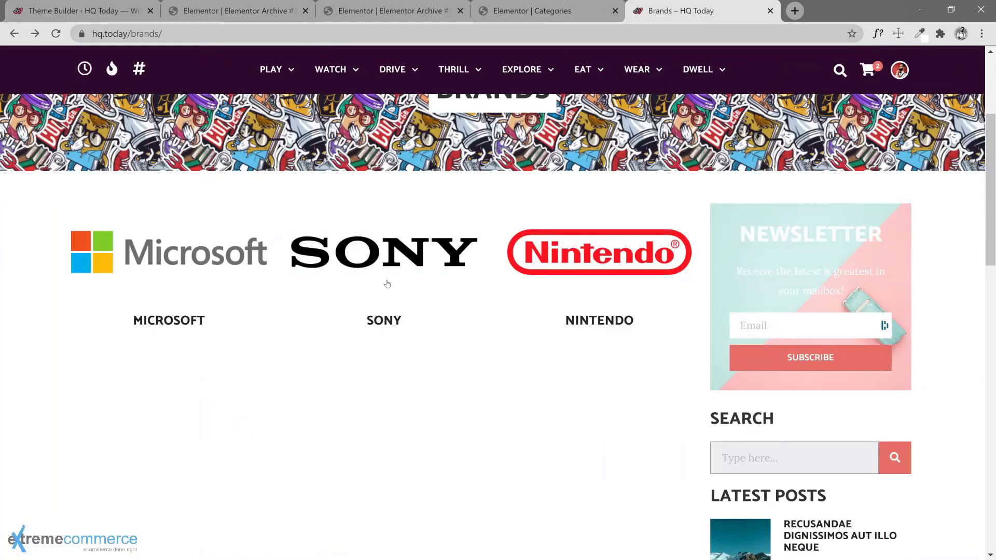
{"action": "left_click", "coordinate": [118, 16]}
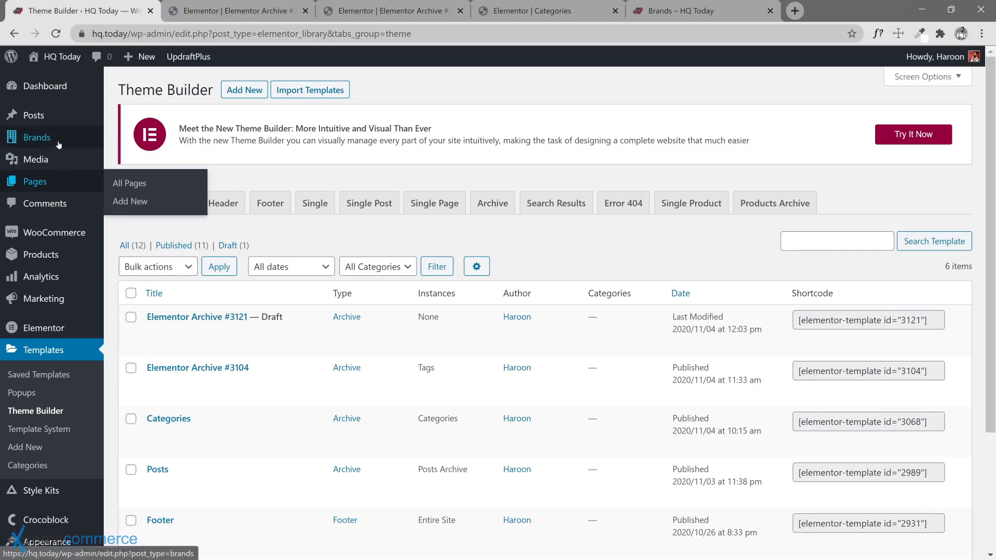
{"action": "mouse_move", "coordinate": [80, 142]}
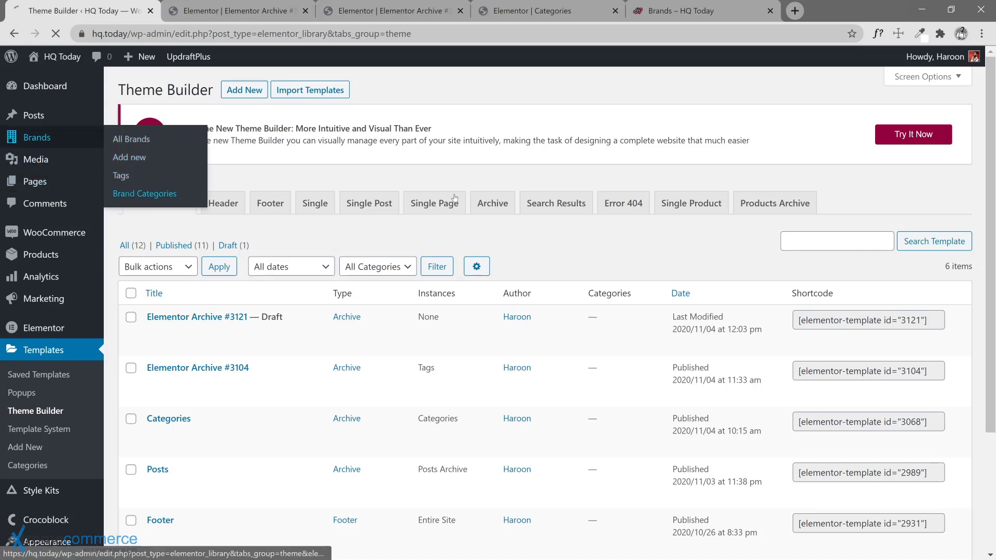
{"action": "left_click", "coordinate": [136, 194]}
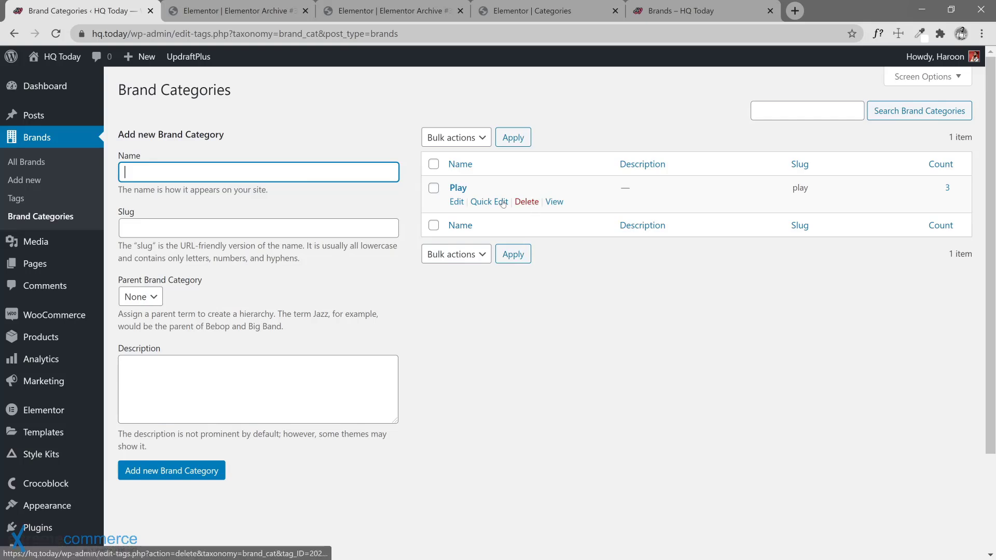
{"action": "right_click", "coordinate": [550, 202]}
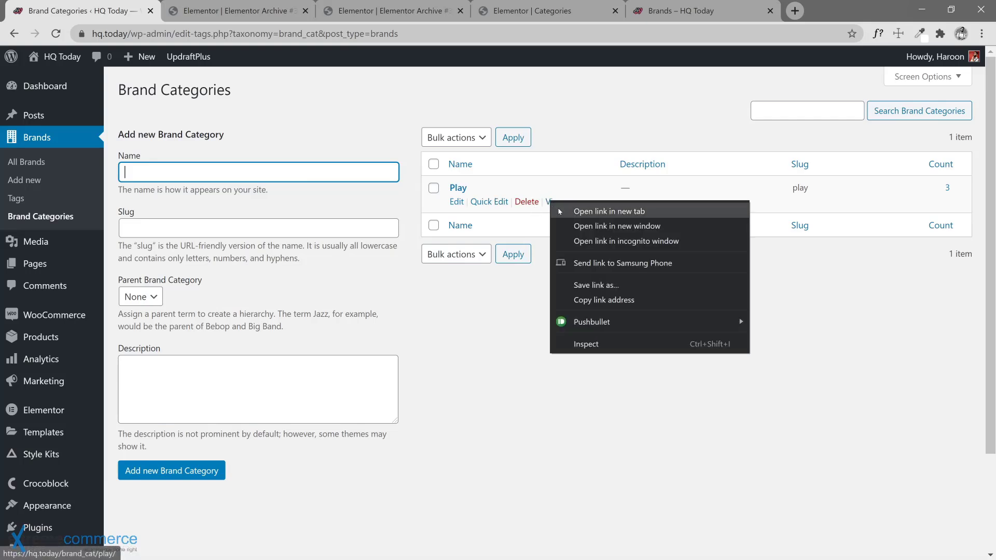
{"action": "left_click", "coordinate": [591, 207]}
{"action": "left_click_drag", "start_coordinate": [218, 13], "coordinate": [772, 14]}
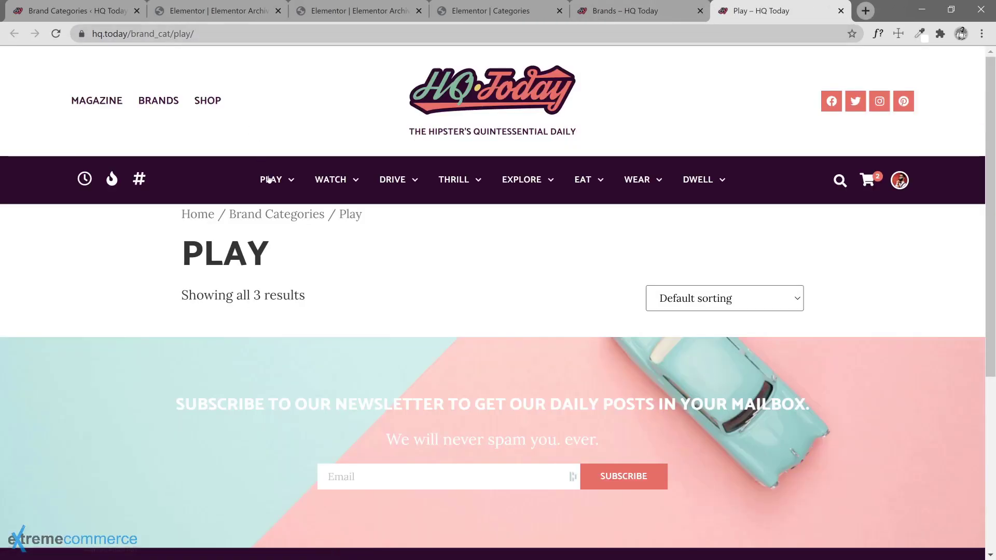
{"action": "mouse_move", "coordinate": [272, 184]}
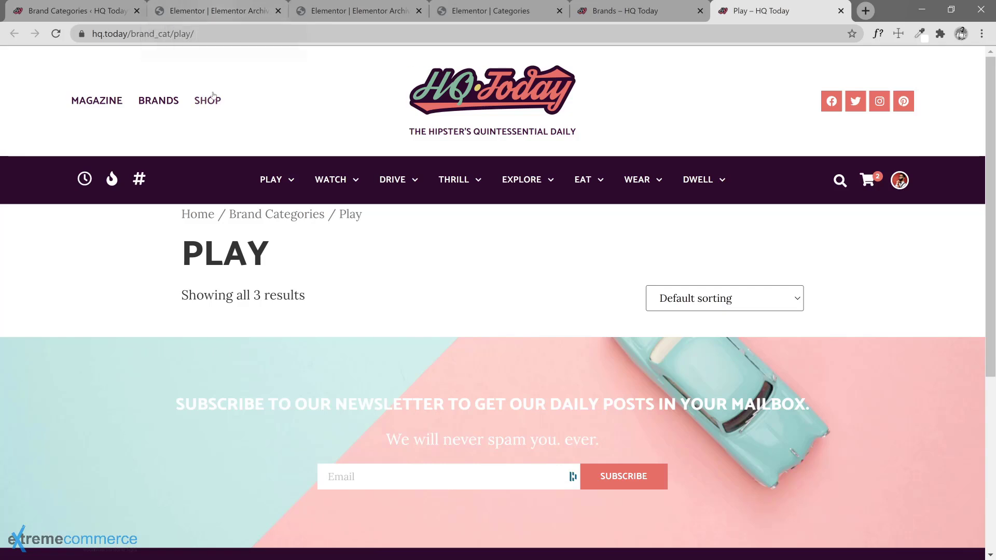
Add a display condition to the brand category archive template that includes all Brand Categories, and save it.
{"action": "left_click", "coordinate": [218, 13]}
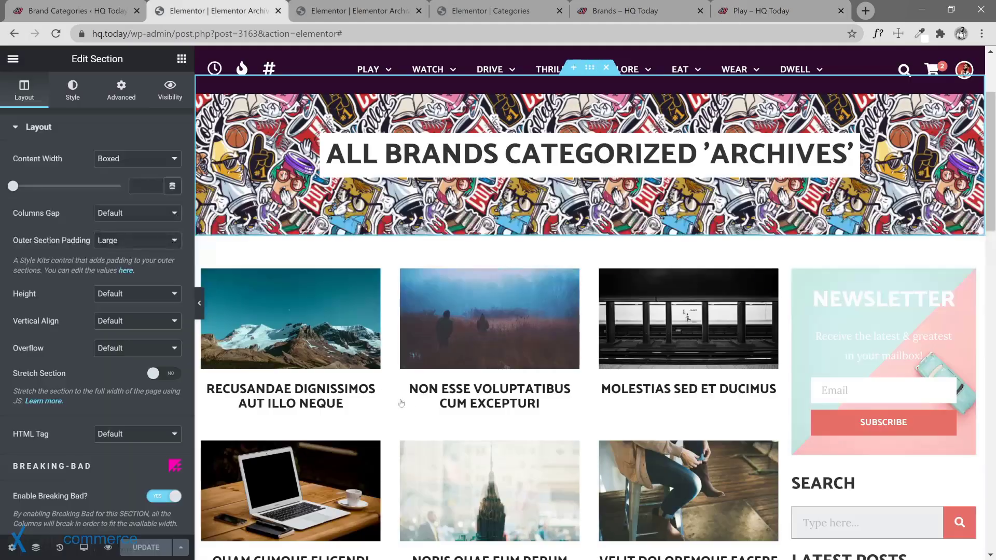
{"action": "left_click", "coordinate": [180, 547]}
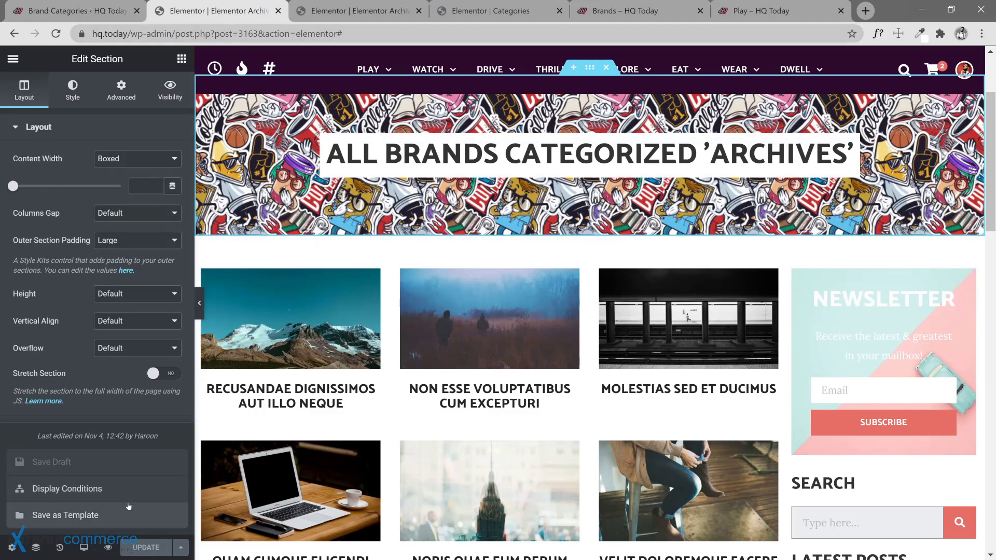
{"action": "left_click", "coordinate": [57, 488]}
{"action": "left_click", "coordinate": [541, 377]}
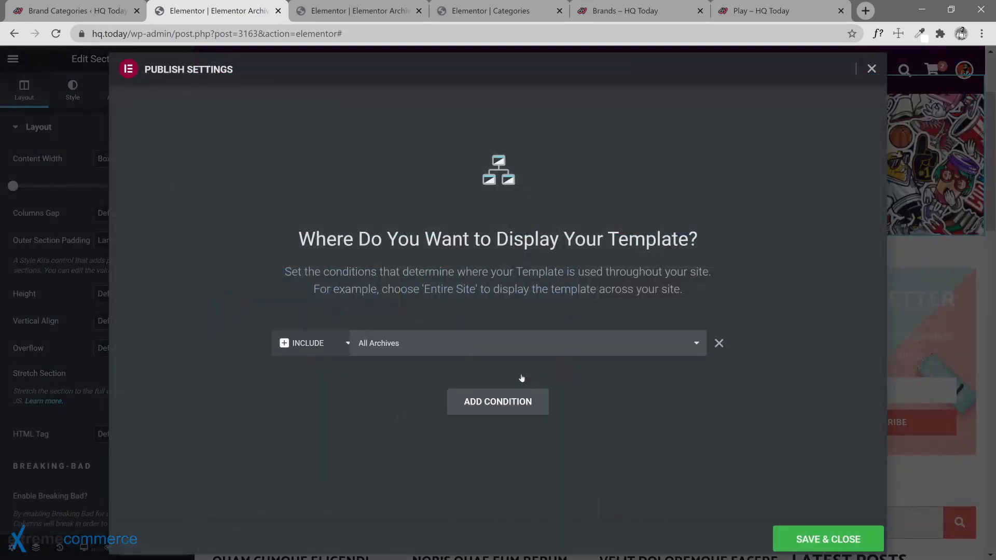
{"action": "left_click", "coordinate": [398, 344]}
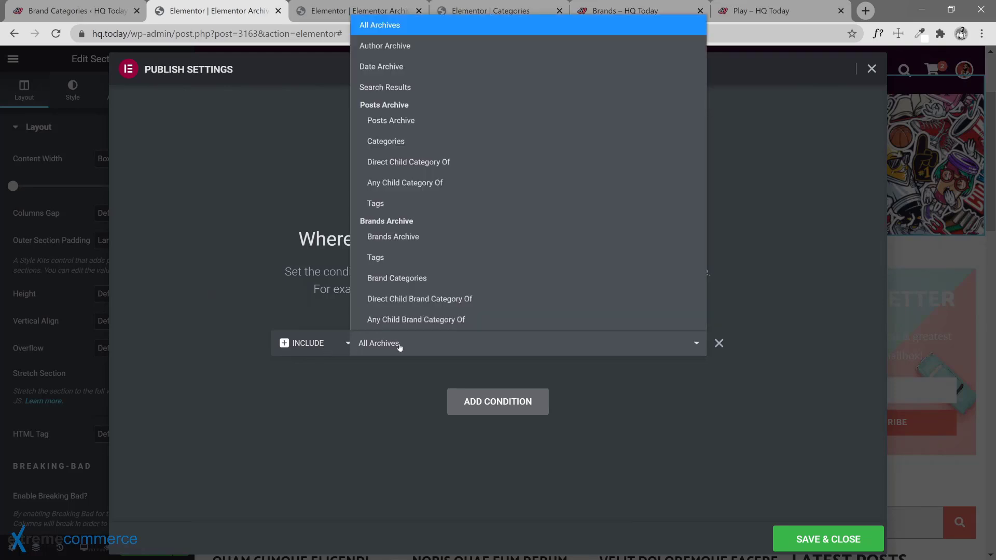
{"action": "left_click", "coordinate": [418, 278]}
{"action": "left_click", "coordinate": [795, 540]}
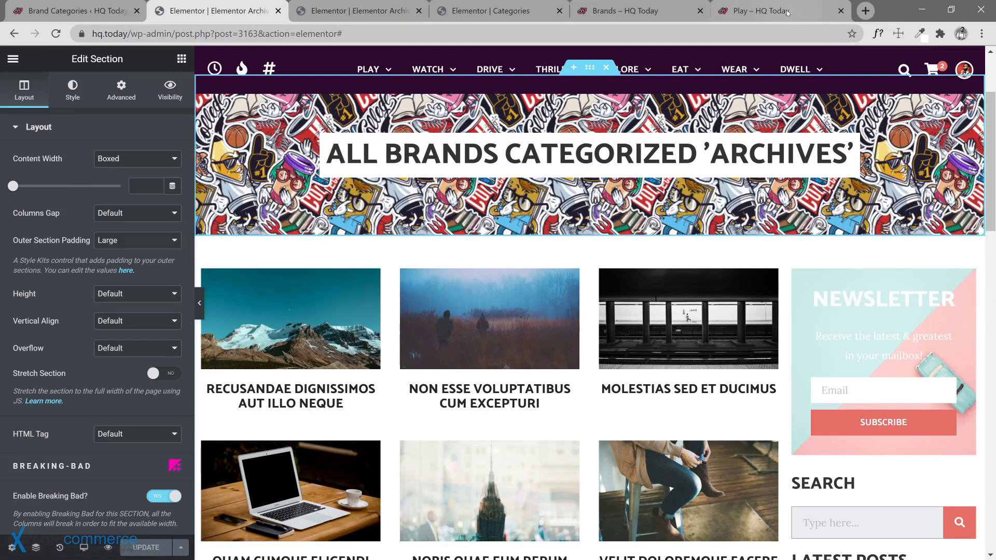
Reload the live Play category page, and review the template's Brand Categories display condition and its term scope.
{"action": "left_click", "coordinate": [761, 10]}
{"action": "left_click", "coordinate": [55, 33]}
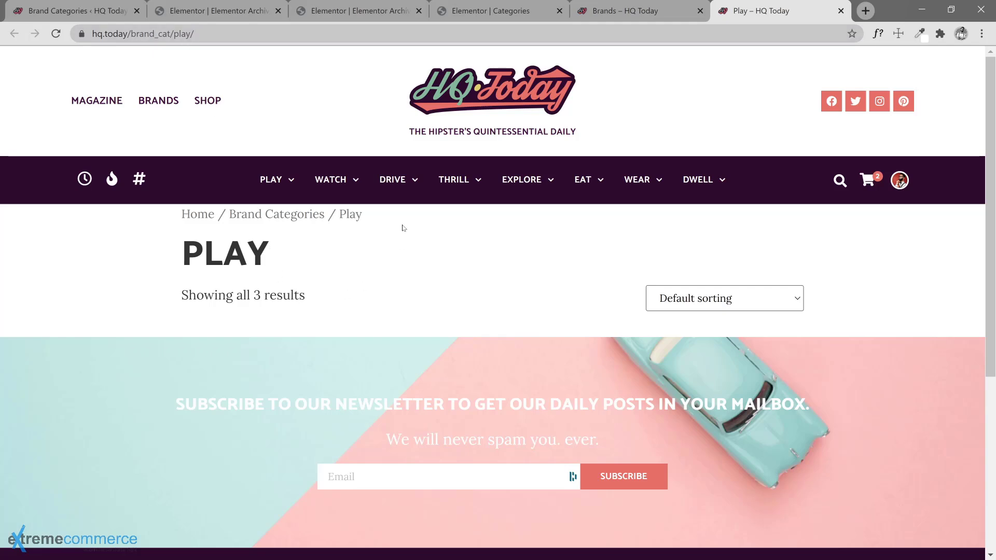
{"action": "left_click", "coordinate": [184, 14]}
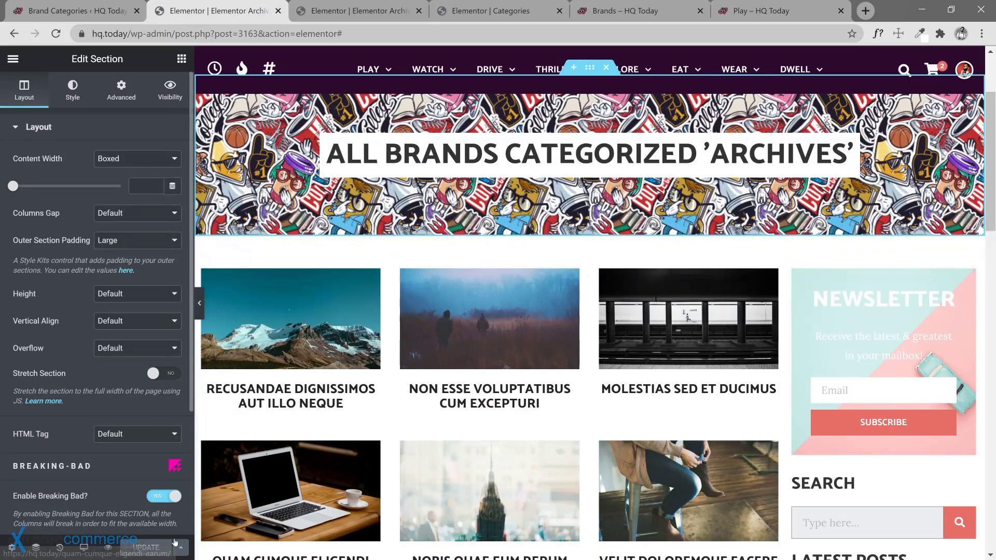
{"action": "scroll", "coordinate": [154, 504], "scroll_direction": "down", "scroll_amount": 3}
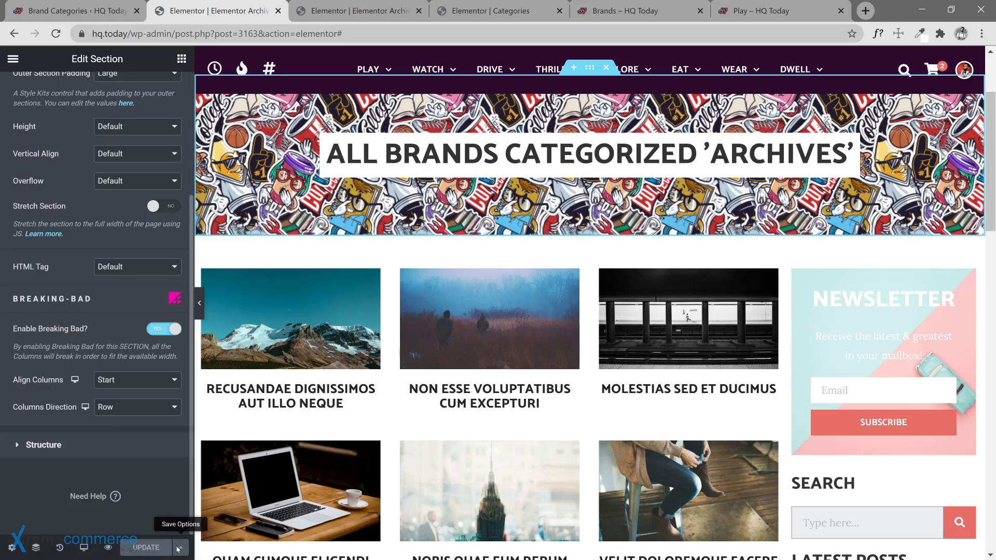
{"action": "left_click", "coordinate": [180, 547]}
{"action": "left_click", "coordinate": [83, 489]}
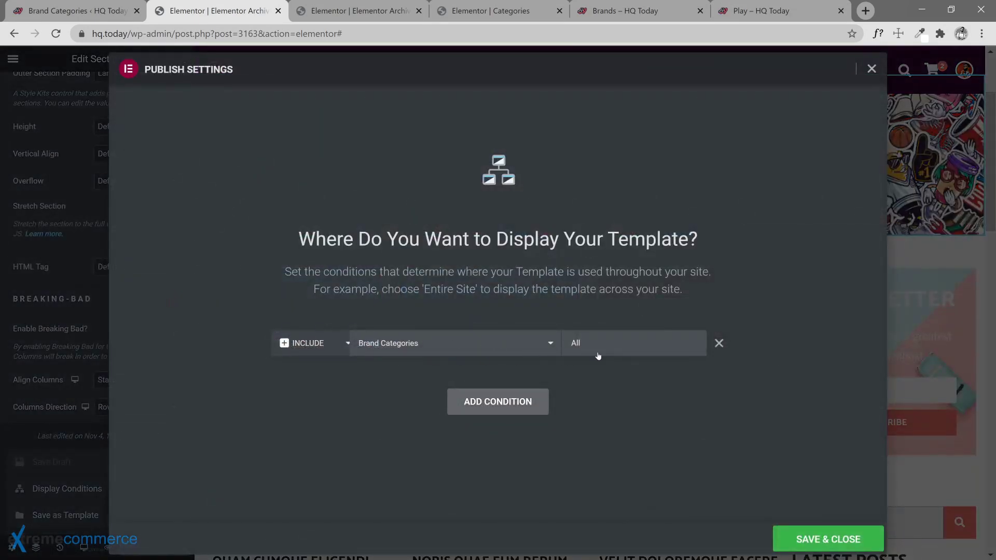
{"action": "left_click", "coordinate": [620, 353]}
{"action": "left_click", "coordinate": [624, 354]}
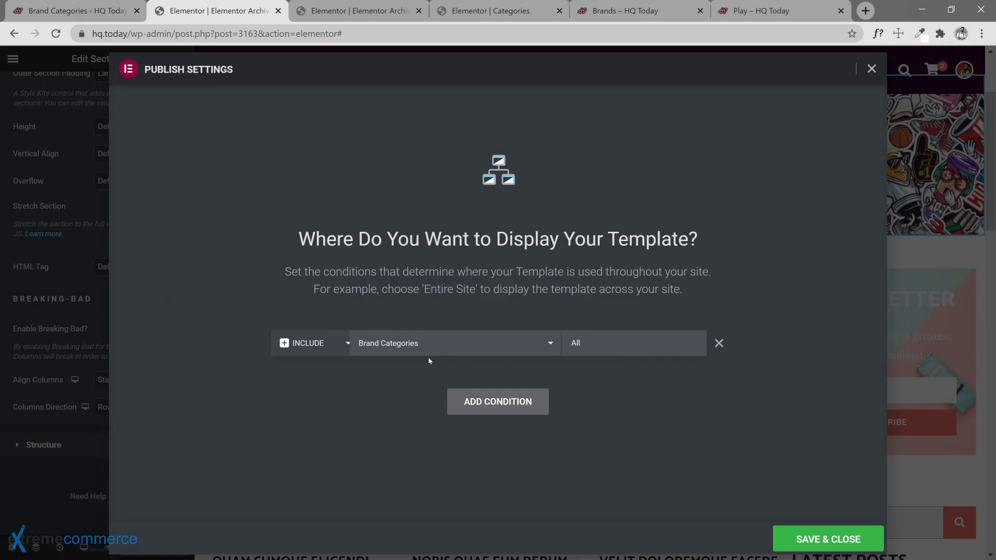
{"action": "left_click", "coordinate": [757, 11]}
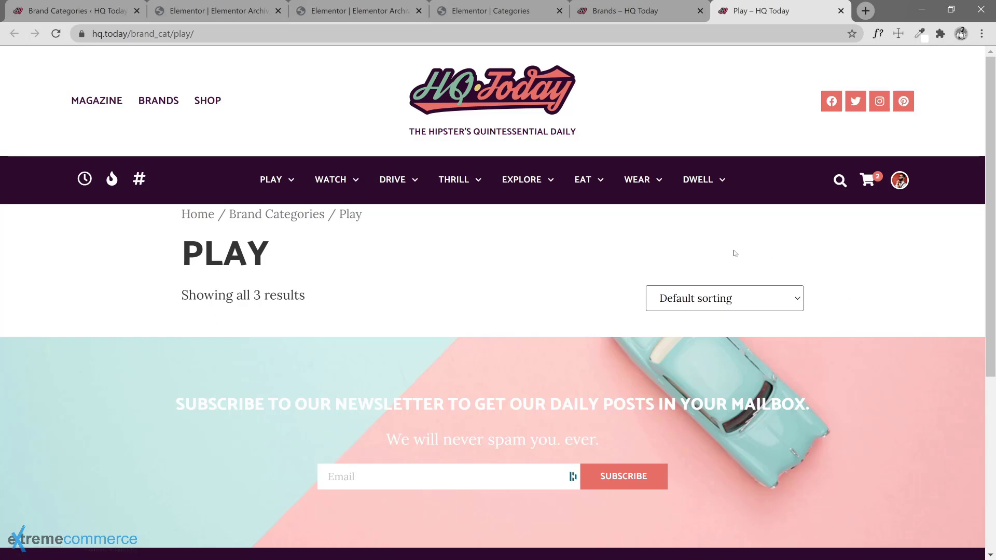
In CPT UI, detach the Brand Categories taxonomy from Products, leaving only Brands attached, and save the taxonomy.
{"action": "left_click", "coordinate": [24, 12]}
{"action": "scroll", "coordinate": [87, 449], "scroll_direction": "down", "scroll_amount": 2}
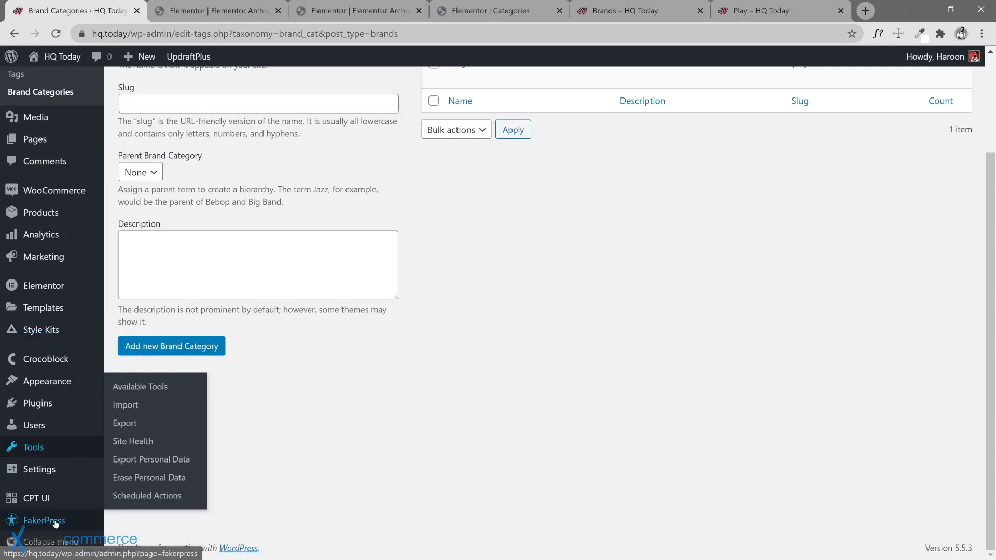
{"action": "mouse_move", "coordinate": [91, 504]}
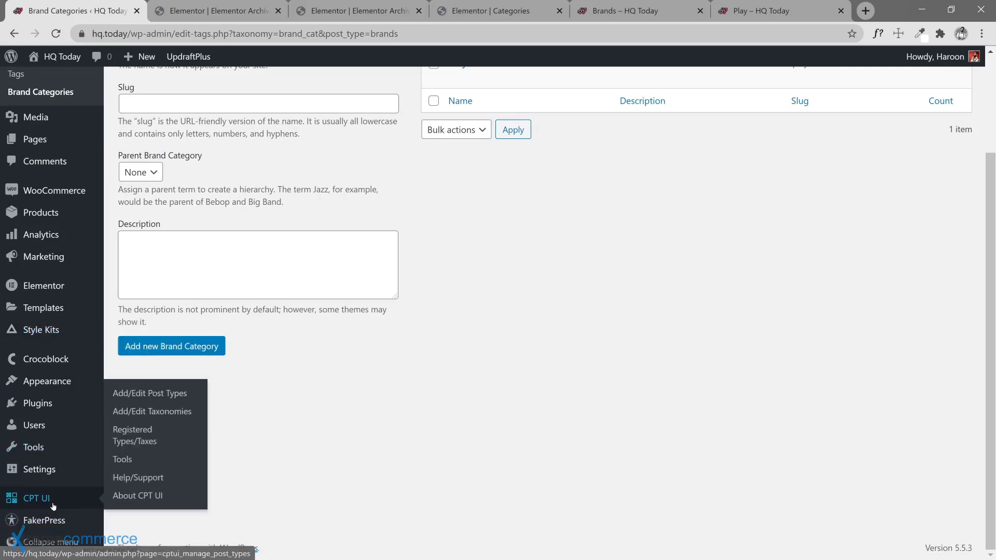
{"action": "left_click", "coordinate": [165, 413]}
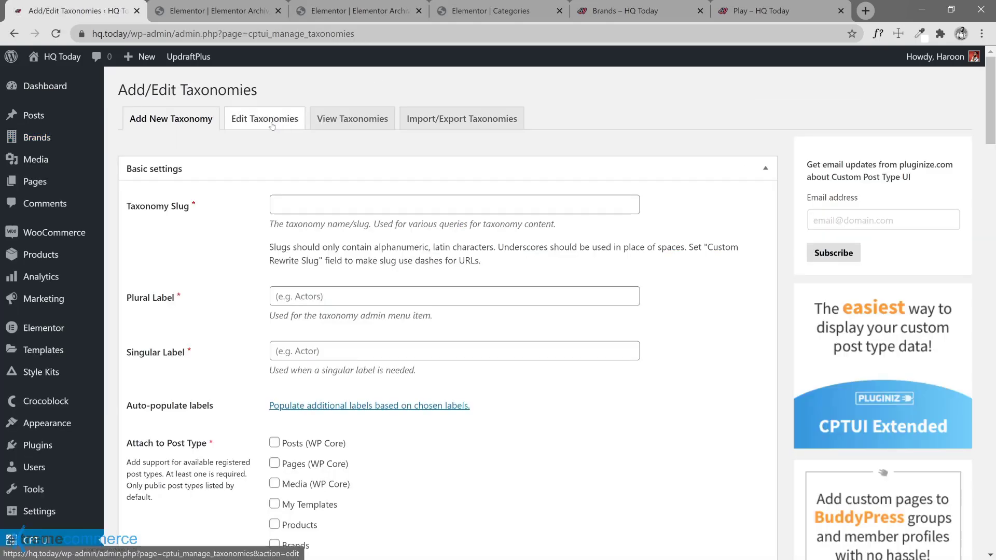
{"action": "left_click", "coordinate": [264, 119]}
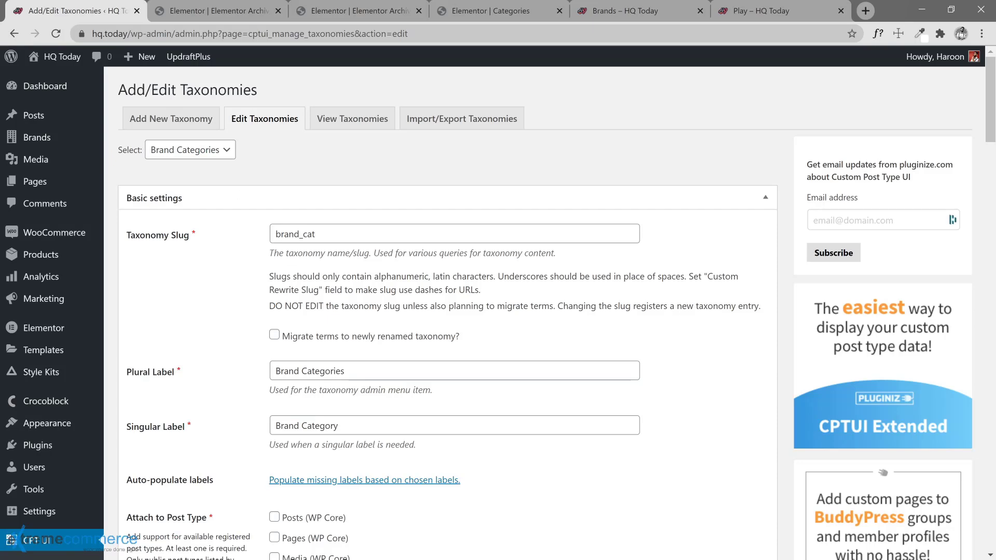
{"action": "scroll", "coordinate": [215, 169], "scroll_direction": "down", "scroll_amount": 5}
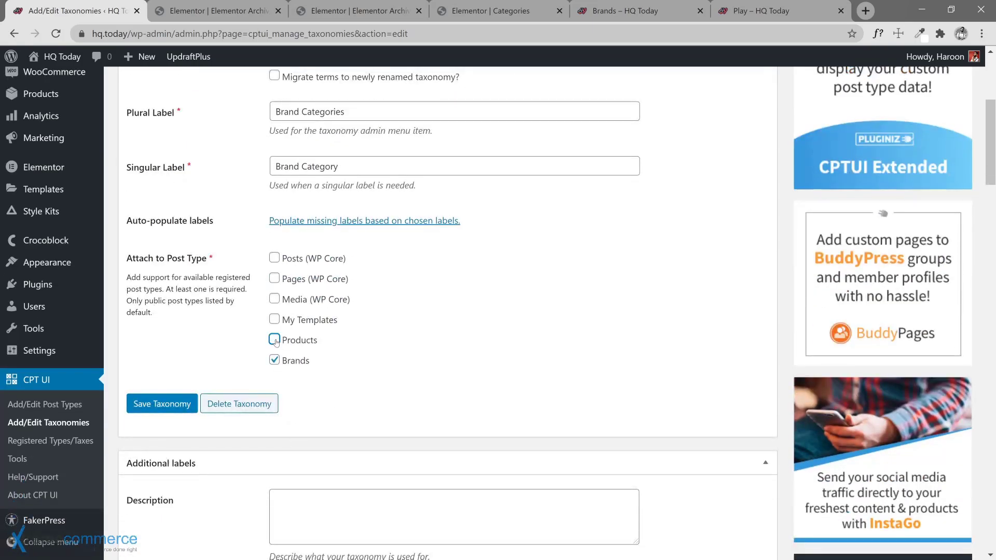
{"action": "left_click", "coordinate": [181, 396]}
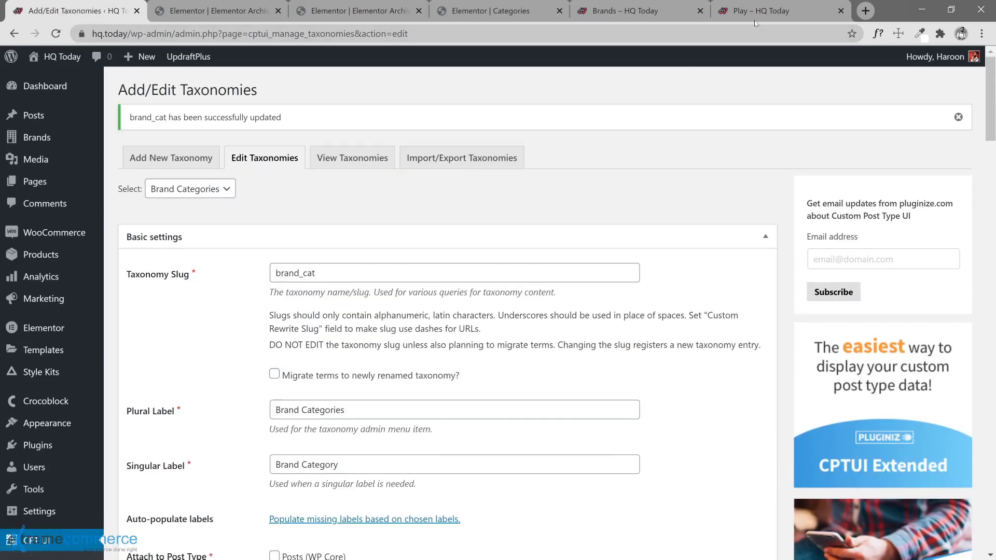
Reload the live Play category page and examine its banner heading, brand grid and full-length sidebar.
{"action": "left_click", "coordinate": [755, 22]}
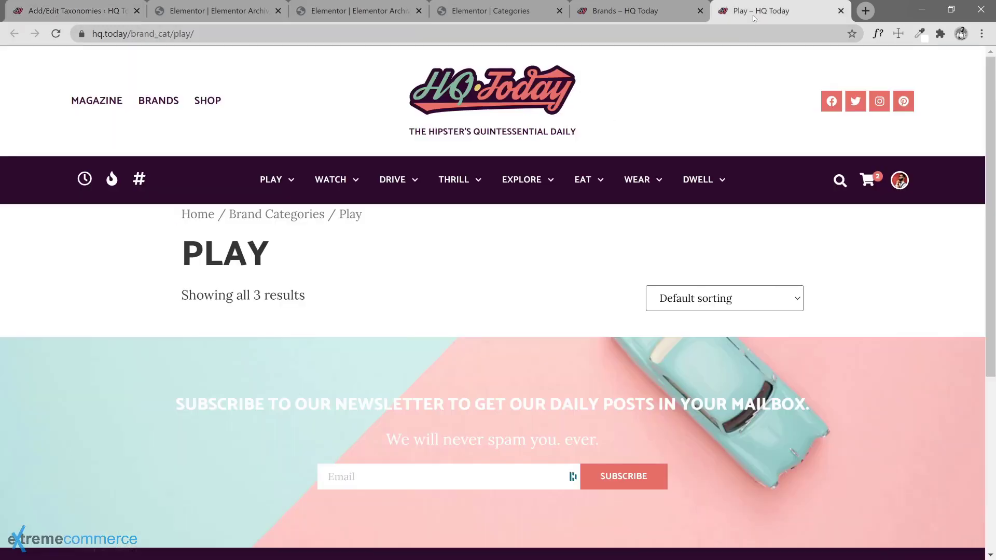
{"action": "left_click", "coordinate": [55, 35]}
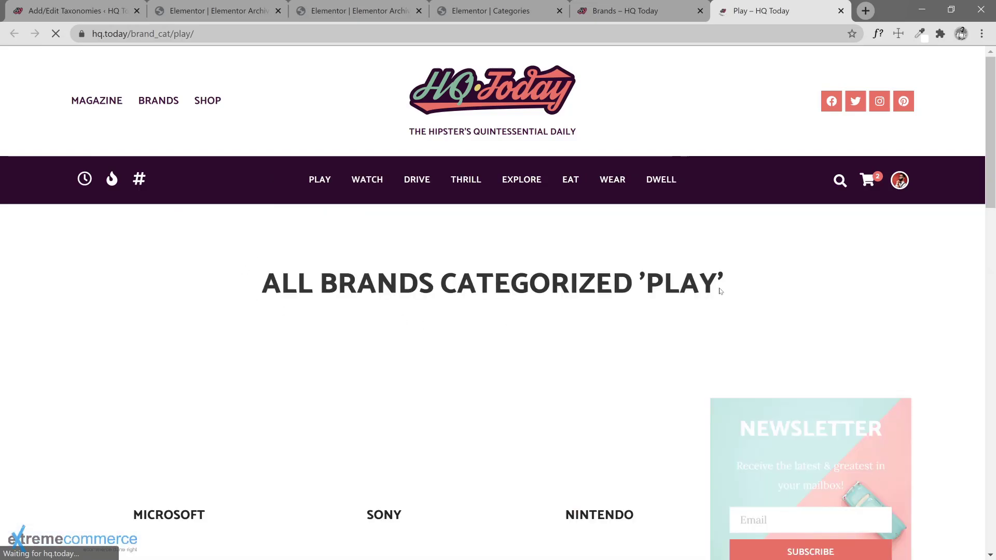
{"action": "scroll", "coordinate": [533, 296], "scroll_direction": "down", "scroll_amount": 7}
{"action": "scroll", "coordinate": [540, 298], "scroll_direction": "up", "scroll_amount": 7}
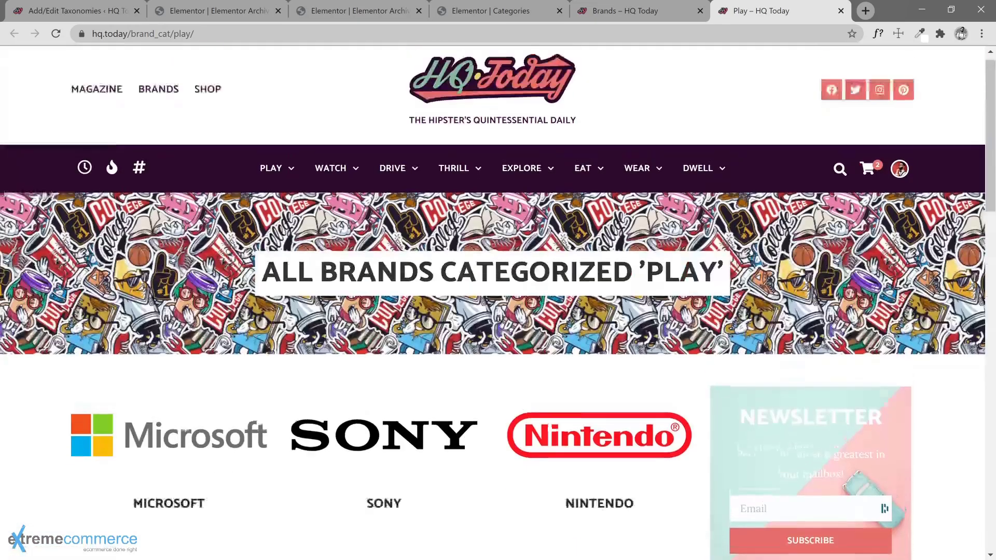
{"action": "scroll", "coordinate": [576, 339], "scroll_direction": "down", "scroll_amount": 4}
{"action": "scroll", "coordinate": [577, 339], "scroll_direction": "up", "scroll_amount": 4}
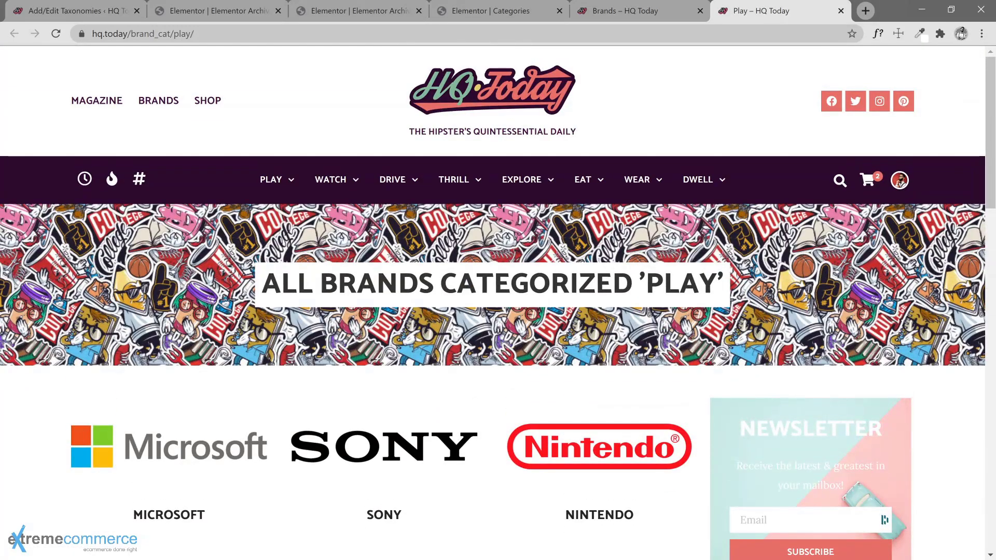
{"action": "left_click_drag", "start_coordinate": [716, 285], "coordinate": [646, 285]}
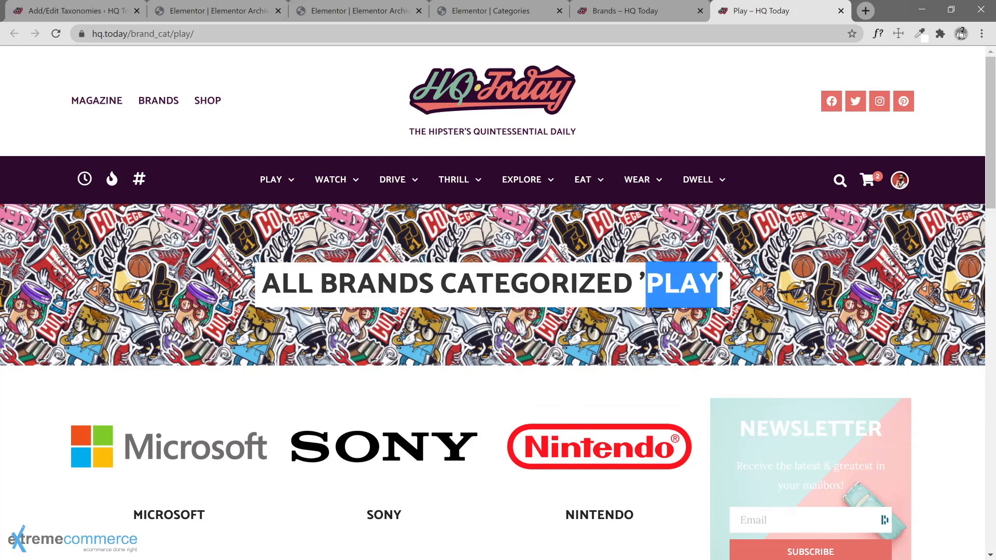
{"action": "left_click", "coordinate": [646, 286]}
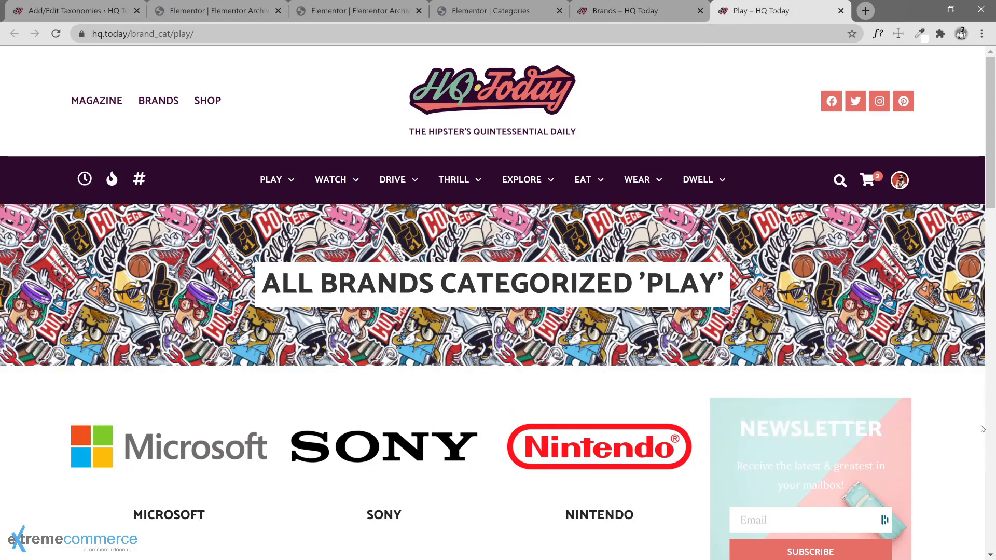
{"action": "scroll", "coordinate": [982, 429], "scroll_direction": "down", "scroll_amount": 6}
{"action": "scroll", "coordinate": [968, 422], "scroll_direction": "down", "scroll_amount": 3}
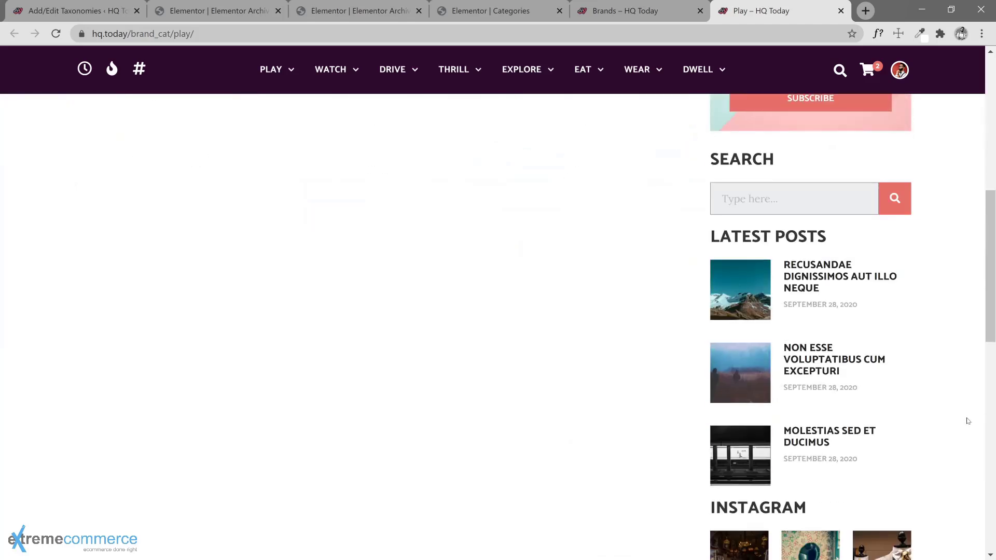
{"action": "scroll", "coordinate": [968, 420], "scroll_direction": "up", "scroll_amount": 1}
{"action": "scroll", "coordinate": [968, 421], "scroll_direction": "down", "scroll_amount": 9}
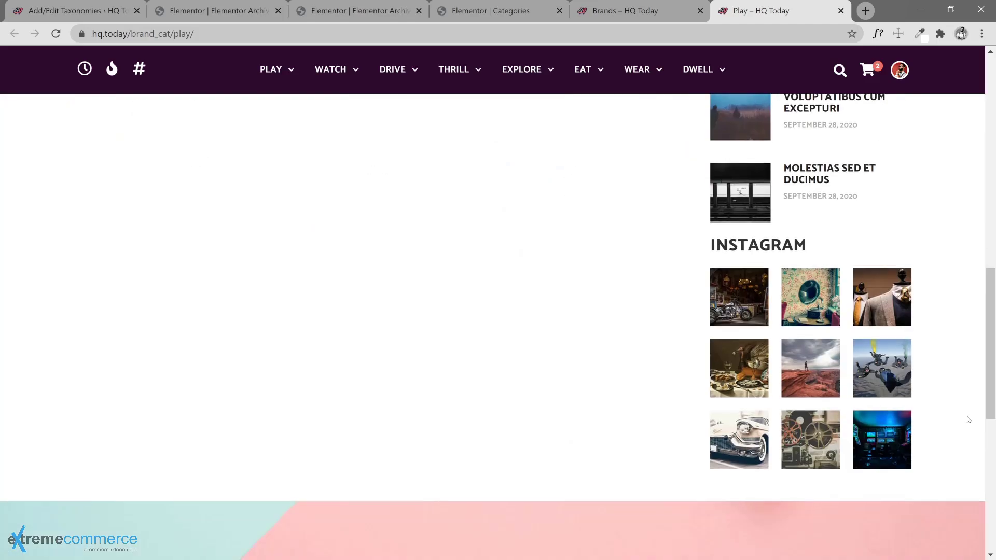
{"action": "scroll", "coordinate": [968, 419], "scroll_direction": "up", "scroll_amount": 7}
{"action": "scroll", "coordinate": [968, 419], "scroll_direction": "up", "scroll_amount": 8}
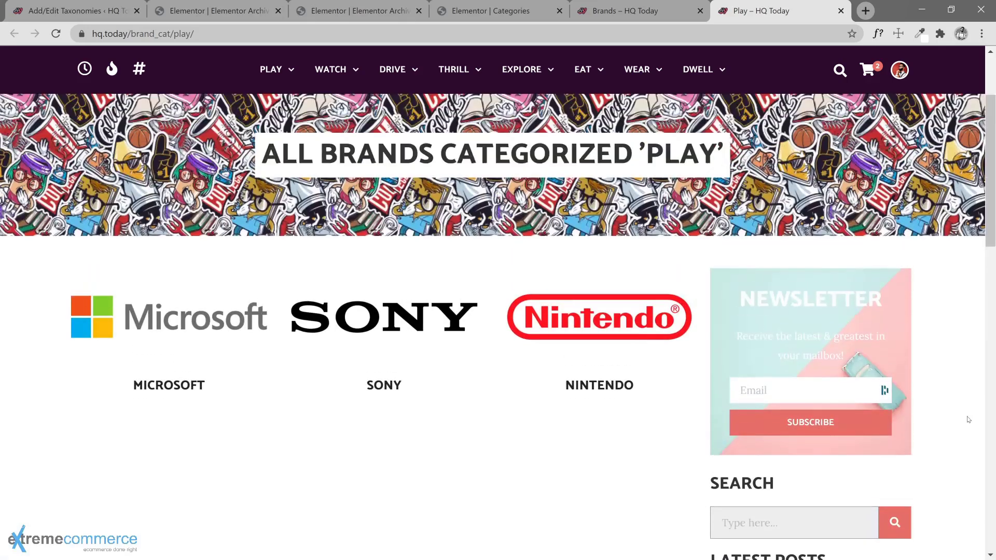
{"action": "scroll", "coordinate": [968, 419], "scroll_direction": "up", "scroll_amount": 3}
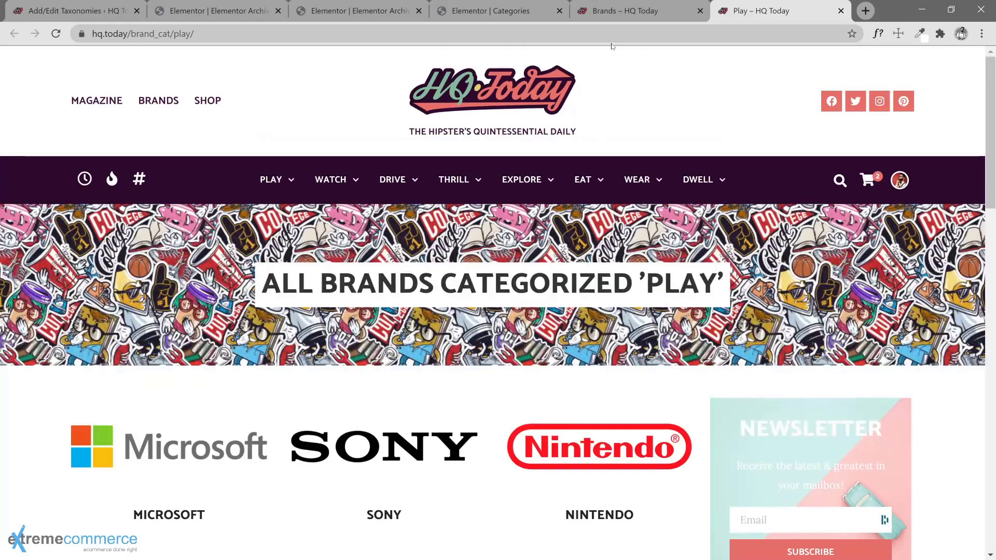
Save the template's Brand Categories display condition and close the three Elementor editor tabs.
{"action": "left_click", "coordinate": [231, 12]}
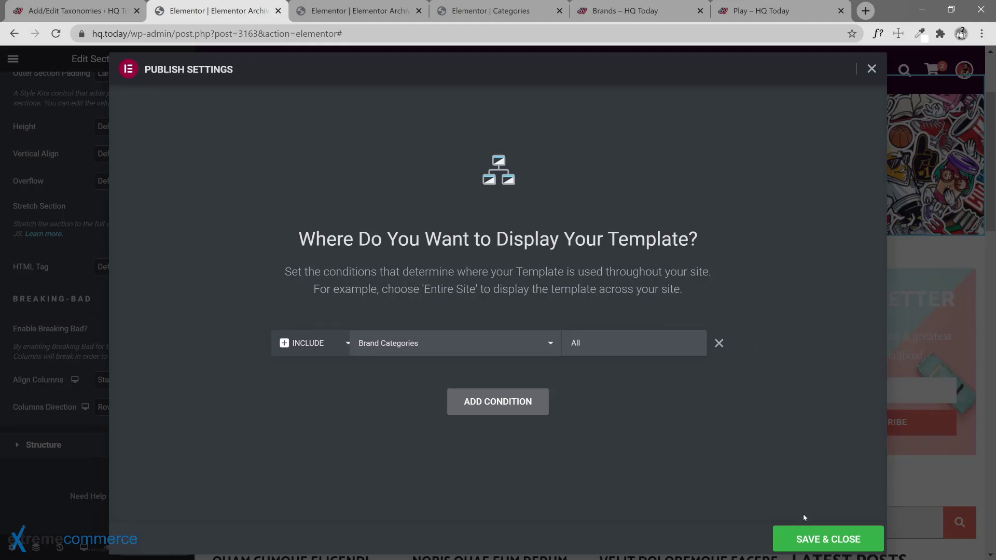
{"action": "left_click", "coordinate": [815, 540]}
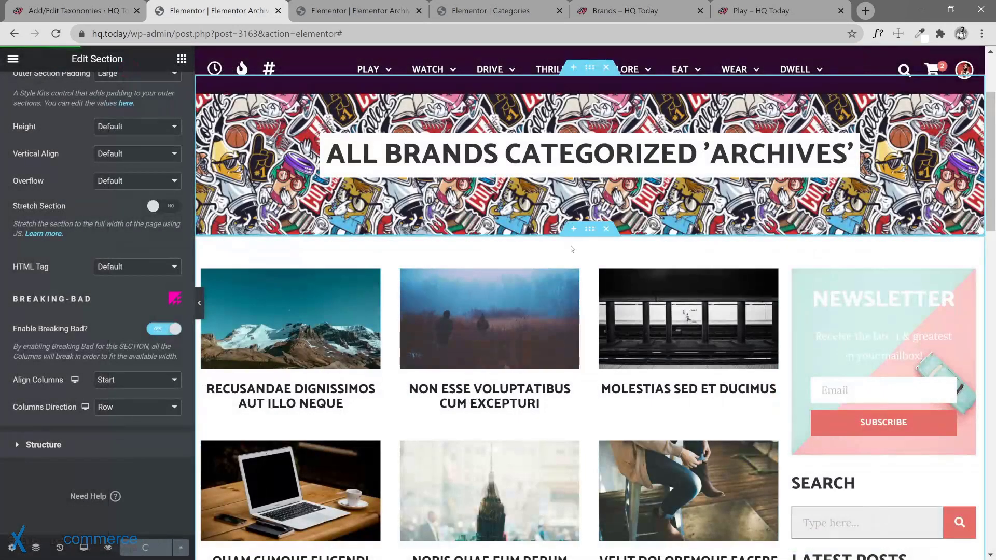
{"action": "scroll", "coordinate": [572, 249], "scroll_direction": "up", "scroll_amount": 3}
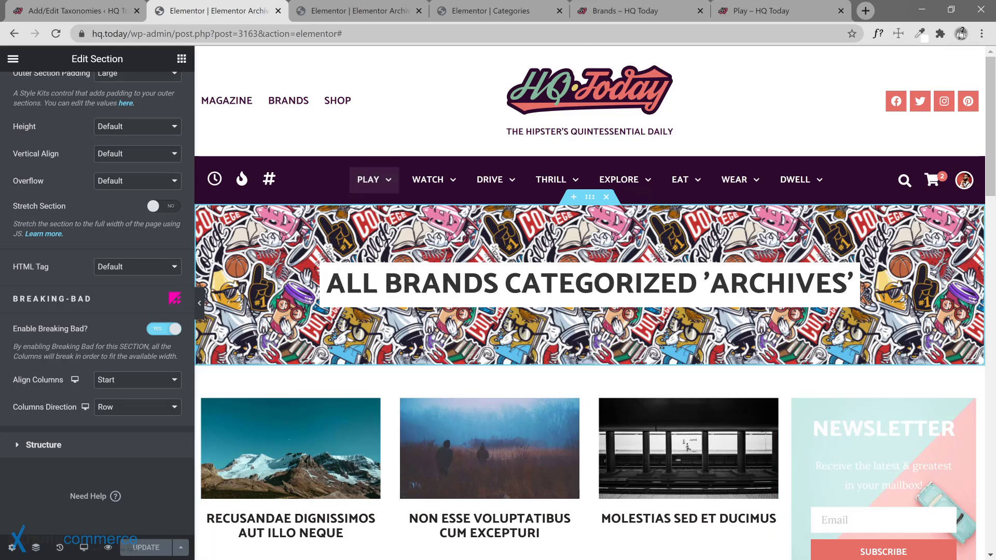
{"action": "left_click", "coordinate": [279, 11]}
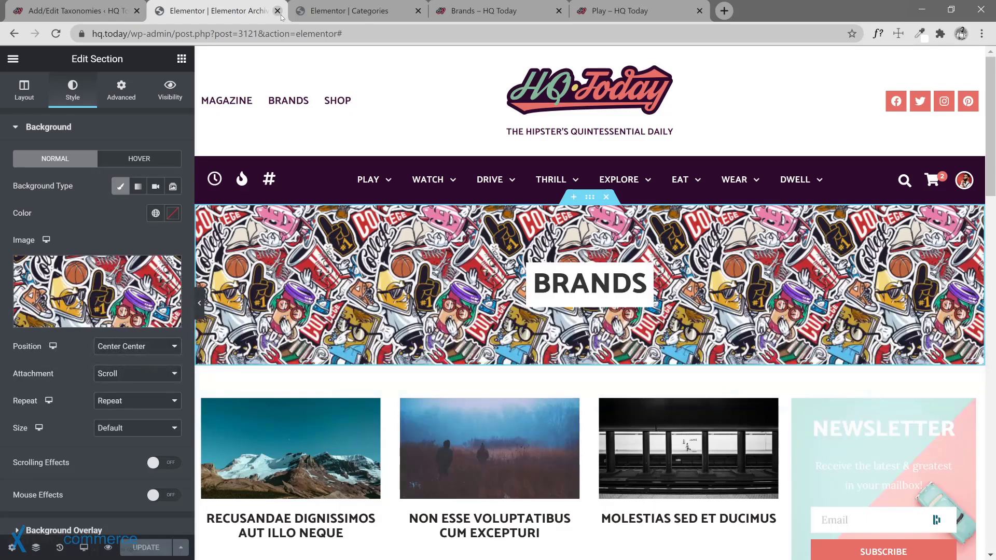
{"action": "left_click", "coordinate": [278, 11]}
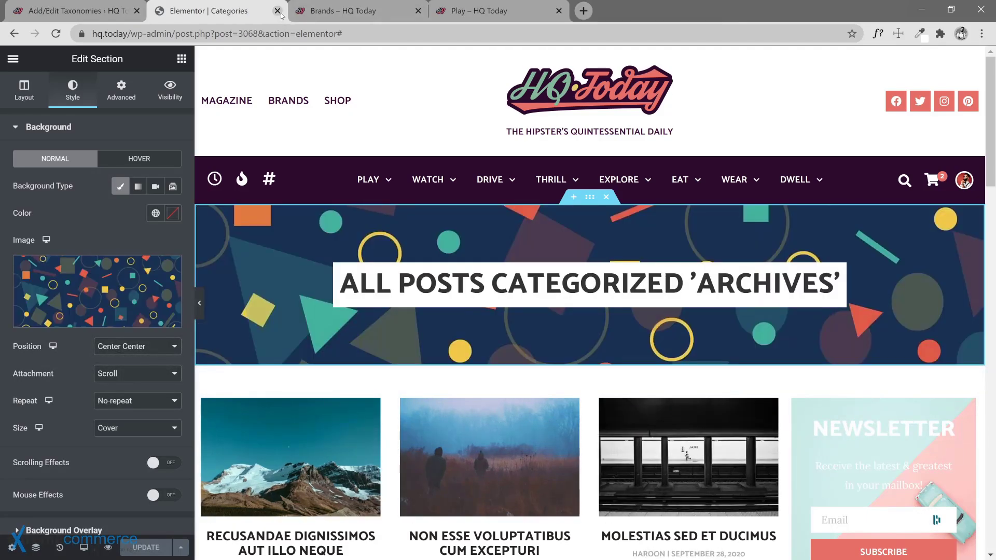
{"action": "left_click", "coordinate": [278, 11]}
From the WordPress admin, open the Theme Builder template list in a new browser tab.
{"action": "left_click", "coordinate": [123, 19]}
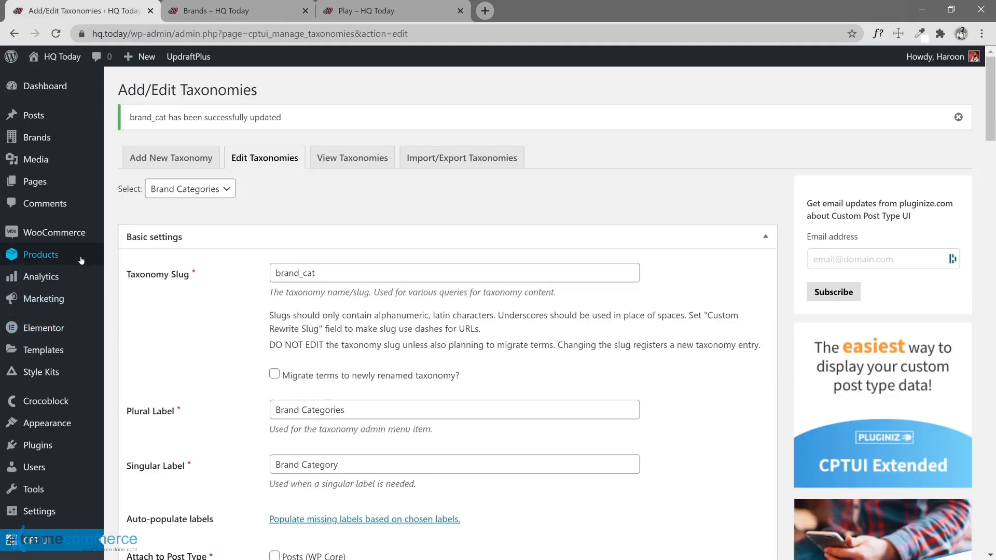
{"action": "mouse_move", "coordinate": [108, 355]}
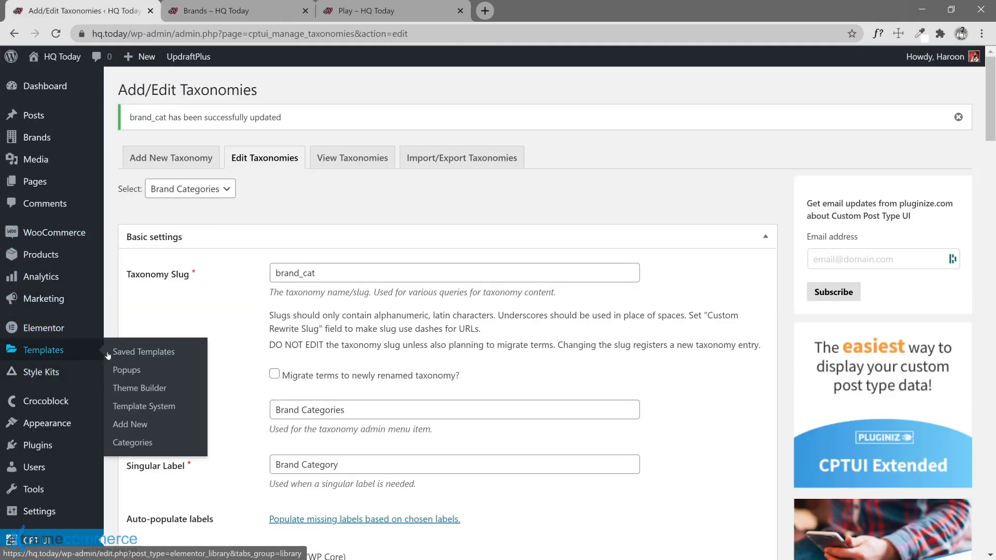
{"action": "right_click", "coordinate": [136, 387]}
{"action": "left_click", "coordinate": [152, 393]}
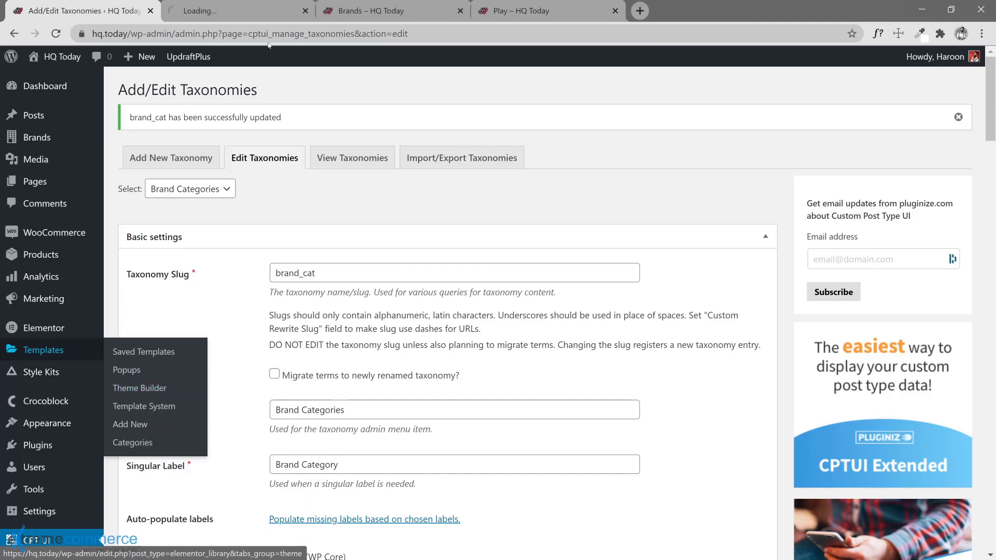
Open the Elementor Archive #3163 template for editing in a new tab and launch the new Theme Builder from the template list.
{"action": "left_click", "coordinate": [262, 11]}
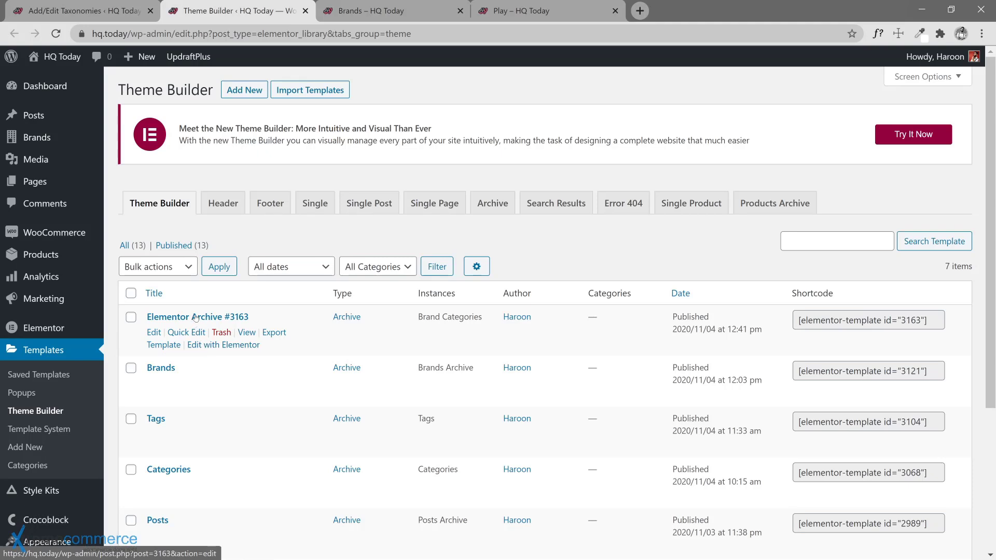
{"action": "right_click", "coordinate": [220, 346]}
{"action": "left_click", "coordinate": [254, 351]}
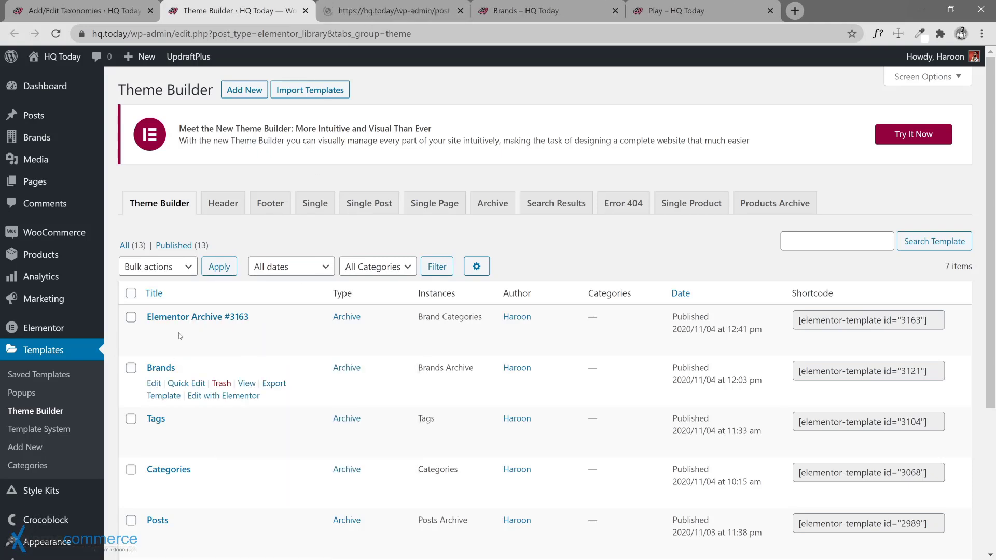
{"action": "left_click", "coordinate": [373, 10]}
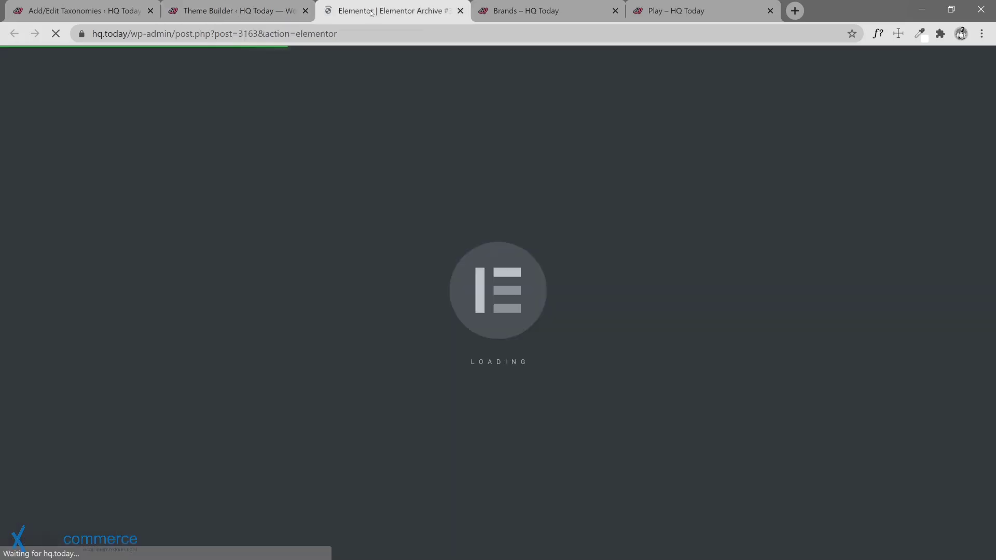
{"action": "left_click", "coordinate": [270, 11]}
{"action": "left_click", "coordinate": [913, 134]}
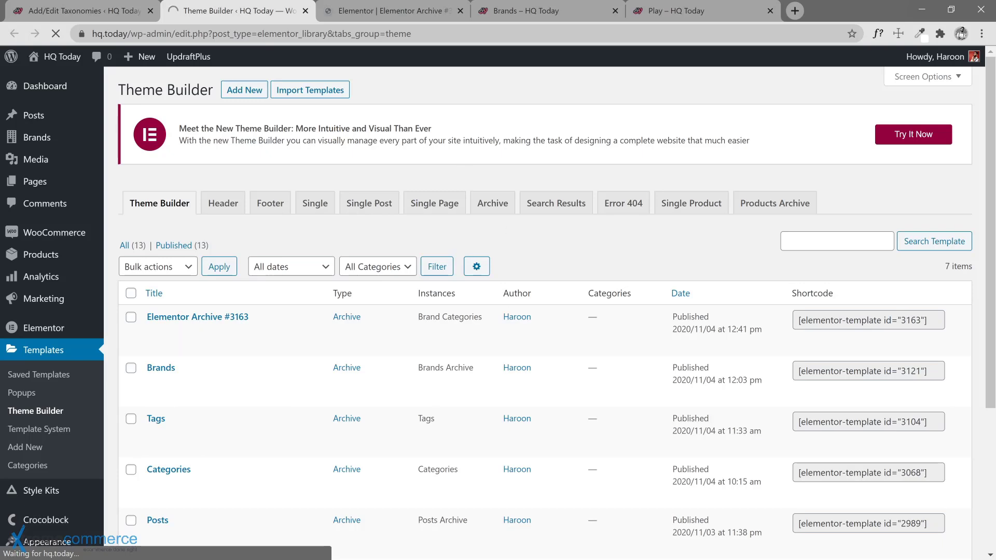
On the live site, go to the Magazine home page, close the Brands tab, and open the first post under Latest.
{"action": "left_click", "coordinate": [634, 13]}
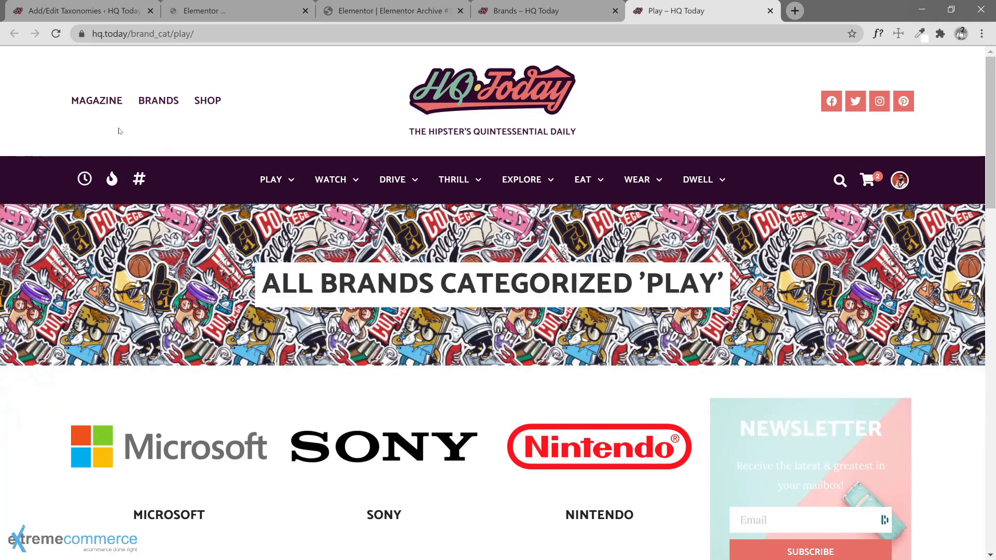
{"action": "left_click", "coordinate": [97, 101]}
{"action": "left_click", "coordinate": [615, 11]}
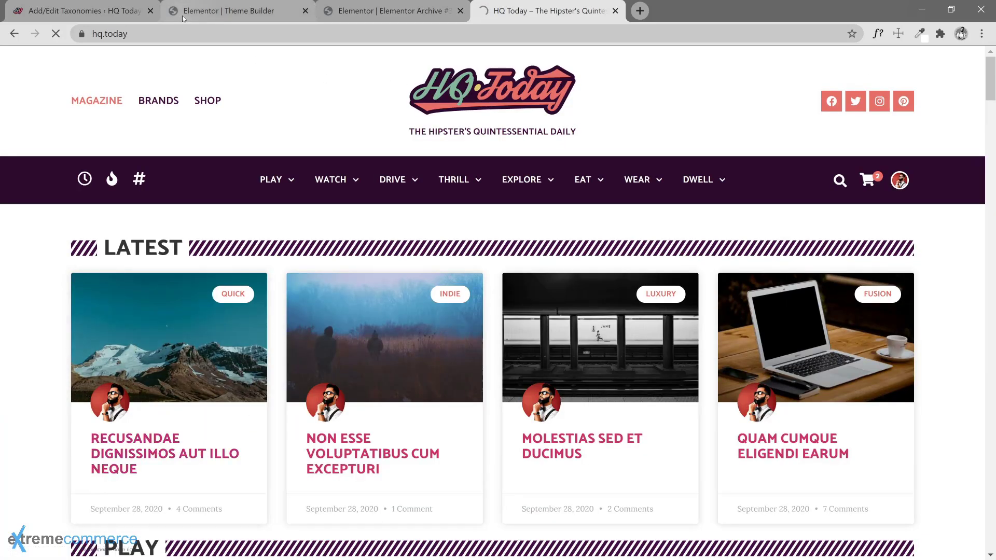
Rename the brand category archive template as Brand Categories, update it, and close its editor tab.
{"action": "left_click", "coordinate": [386, 11]}
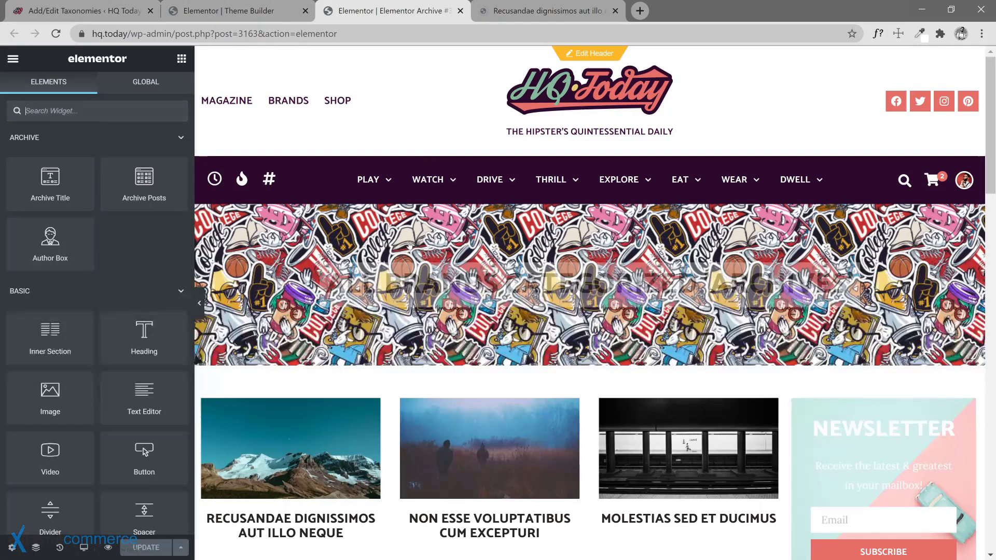
{"action": "left_click", "coordinate": [11, 547]}
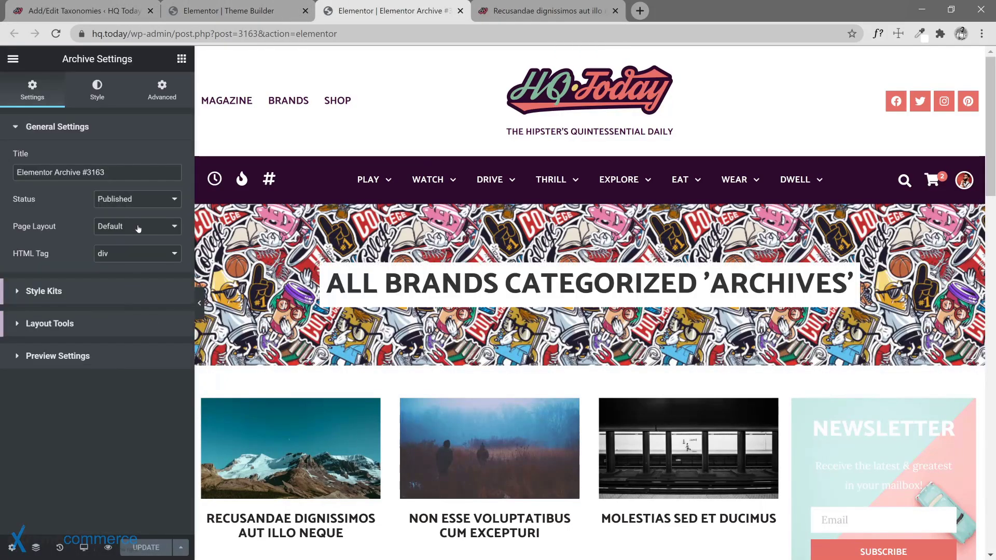
{"action": "left_click_drag", "start_coordinate": [91, 172], "coordinate": [2, 172]}
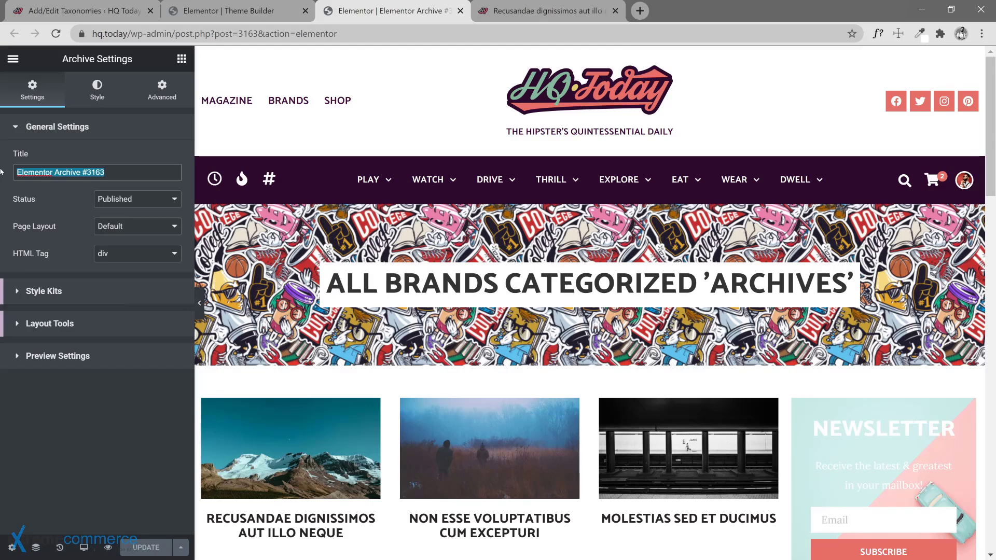
{"action": "type", "text": "Brand Cate"}
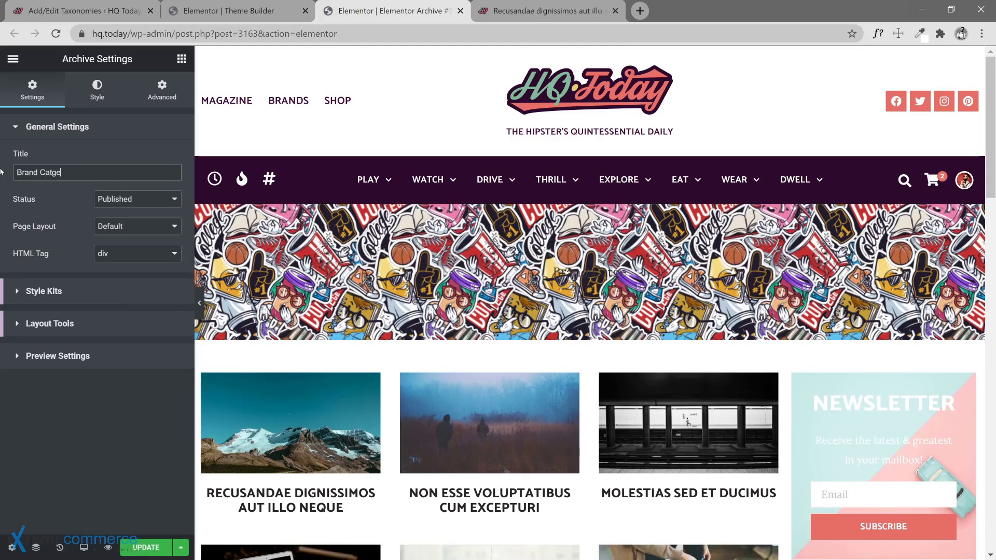
{"action": "type", "text": "gories"}
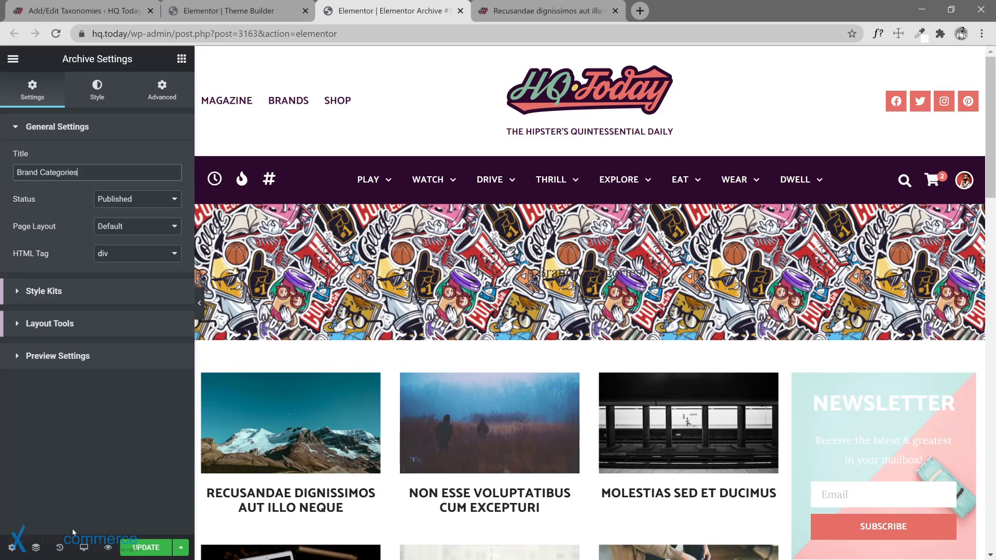
{"action": "left_click", "coordinate": [135, 546]}
{"action": "left_click", "coordinate": [460, 11]}
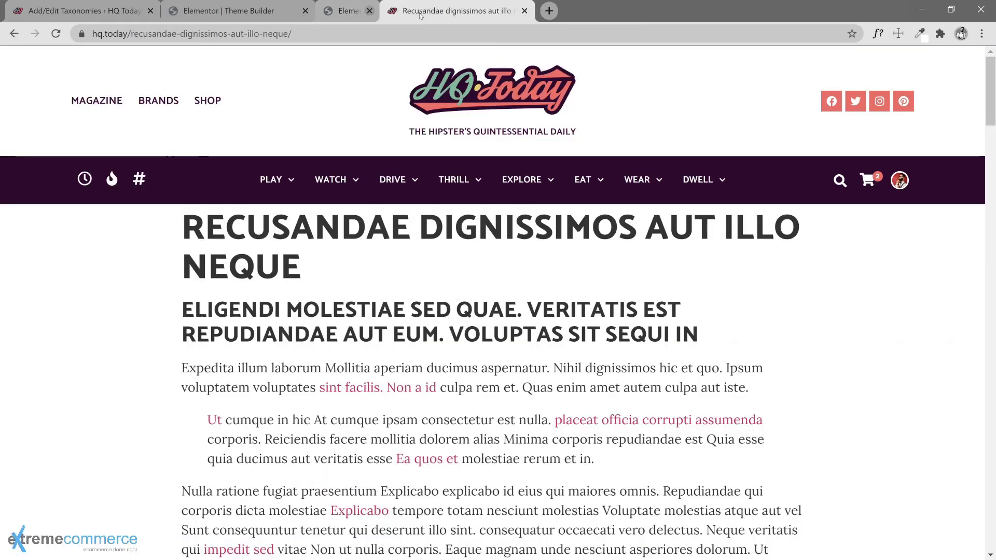
Create a new Single Post template from the Theme Builder.
{"action": "left_click", "coordinate": [233, 11]}
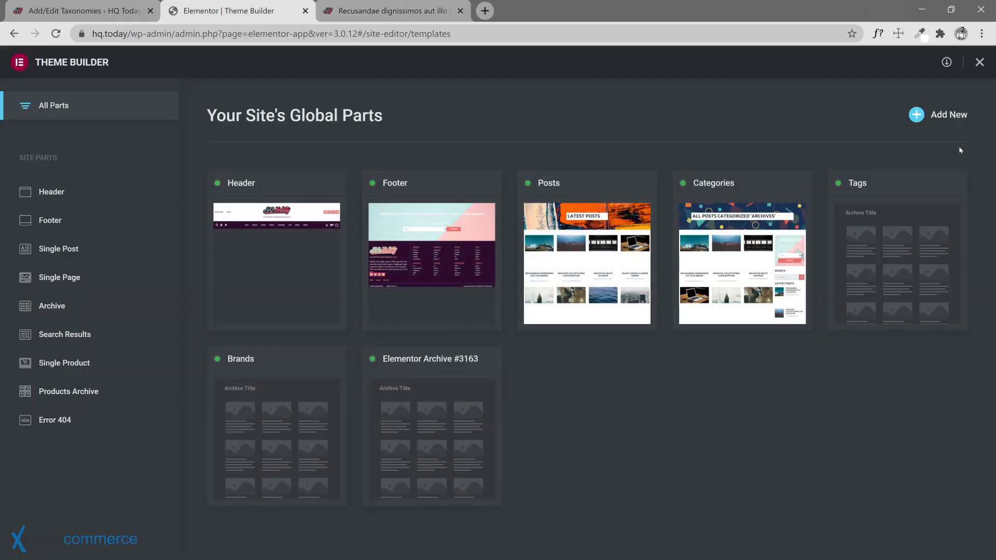
{"action": "left_click", "coordinate": [945, 116]}
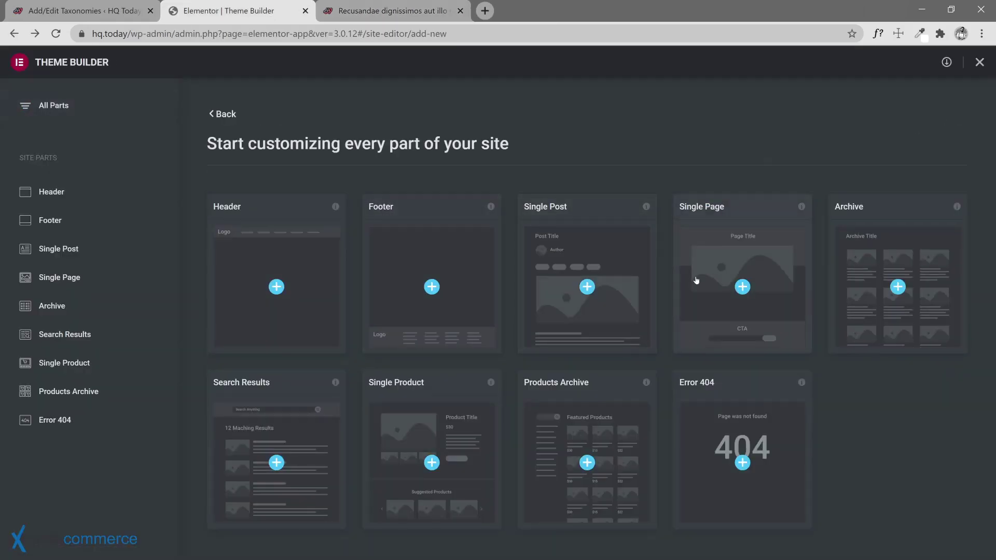
{"action": "left_click", "coordinate": [588, 287]}
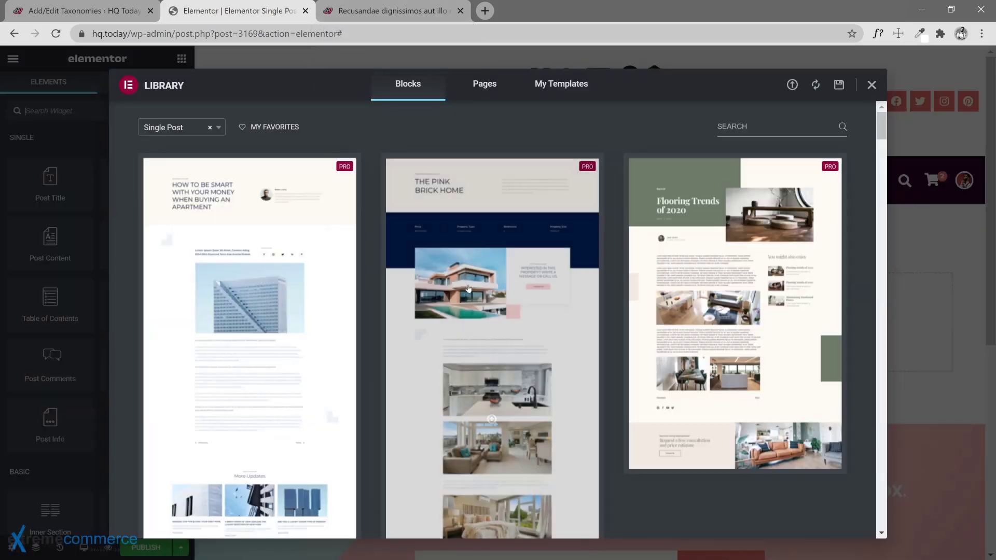
Look through the ready-made Single Post block designs in the template library, then close the library without inserting one.
{"action": "scroll", "coordinate": [407, 344], "scroll_direction": "down", "scroll_amount": 8}
{"action": "scroll", "coordinate": [523, 369], "scroll_direction": "down", "scroll_amount": 5}
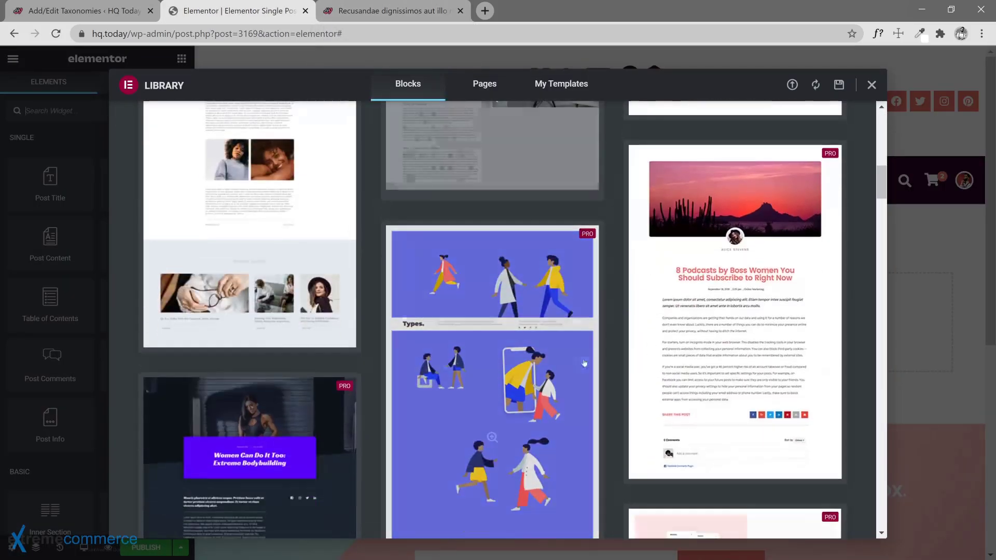
{"action": "scroll", "coordinate": [482, 441], "scroll_direction": "down", "scroll_amount": 10}
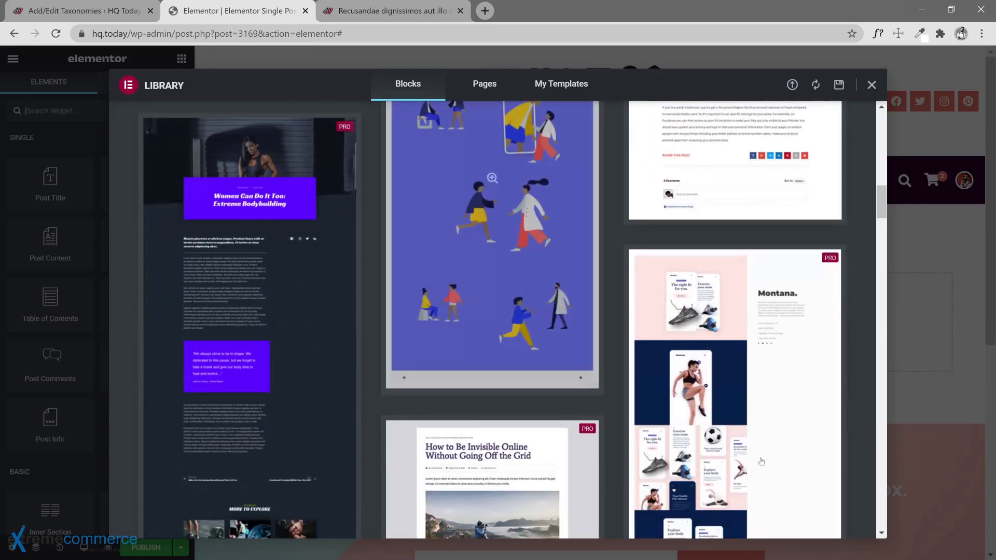
{"action": "scroll", "coordinate": [499, 336], "scroll_direction": "down", "scroll_amount": 7}
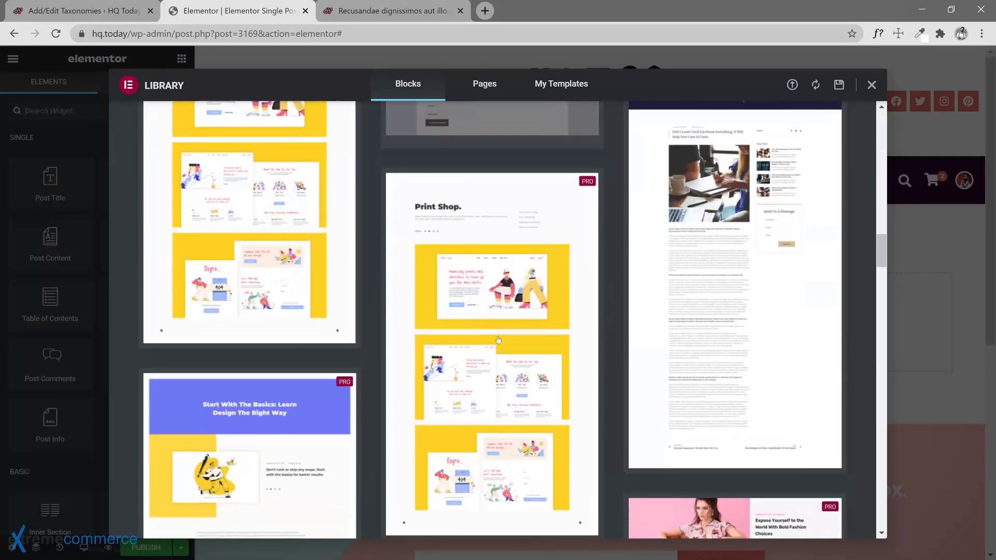
{"action": "scroll", "coordinate": [597, 329], "scroll_direction": "down", "scroll_amount": 5}
{"action": "scroll", "coordinate": [460, 326], "scroll_direction": "down", "scroll_amount": 15}
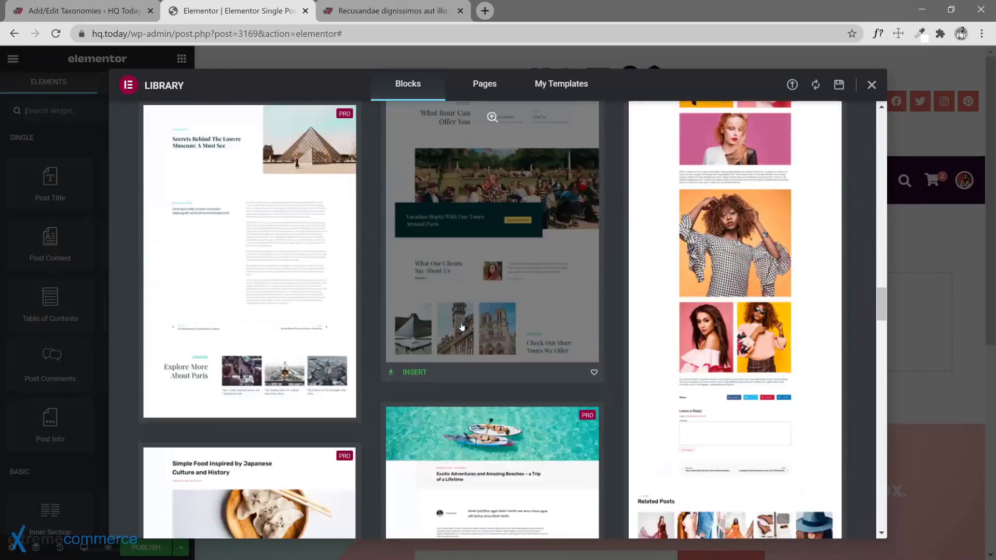
{"action": "scroll", "coordinate": [735, 334], "scroll_direction": "down", "scroll_amount": 15}
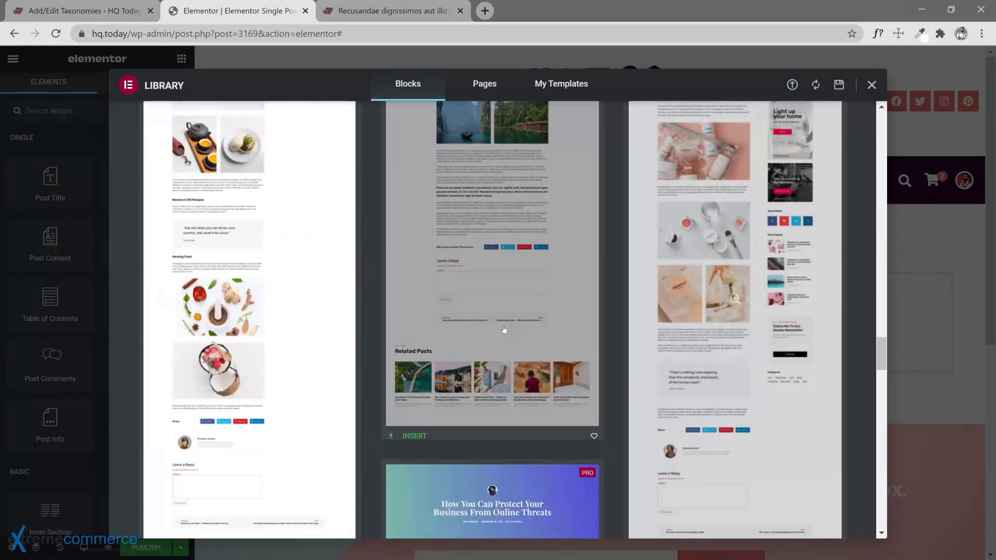
{"action": "scroll", "coordinate": [742, 339], "scroll_direction": "down", "scroll_amount": 15}
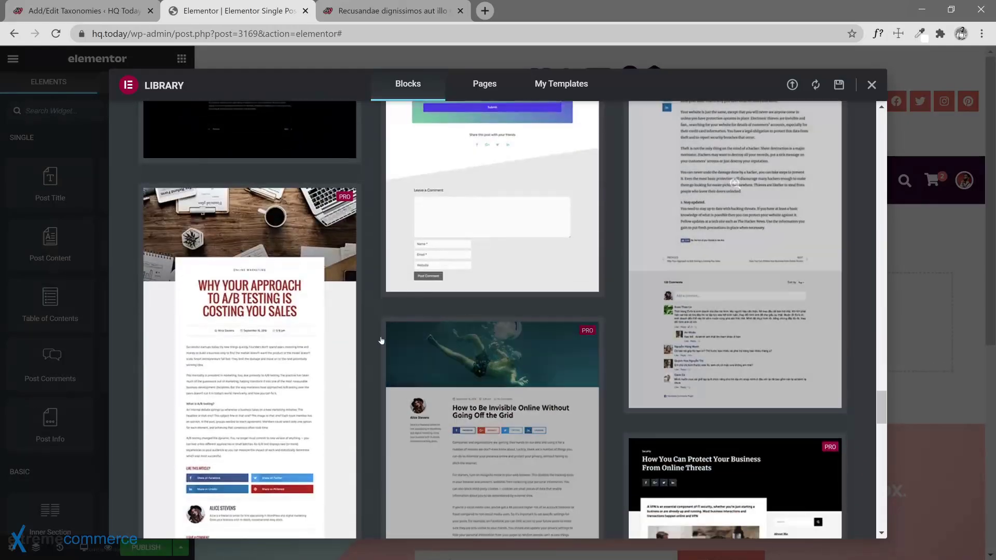
{"action": "scroll", "coordinate": [641, 358], "scroll_direction": "down", "scroll_amount": 6}
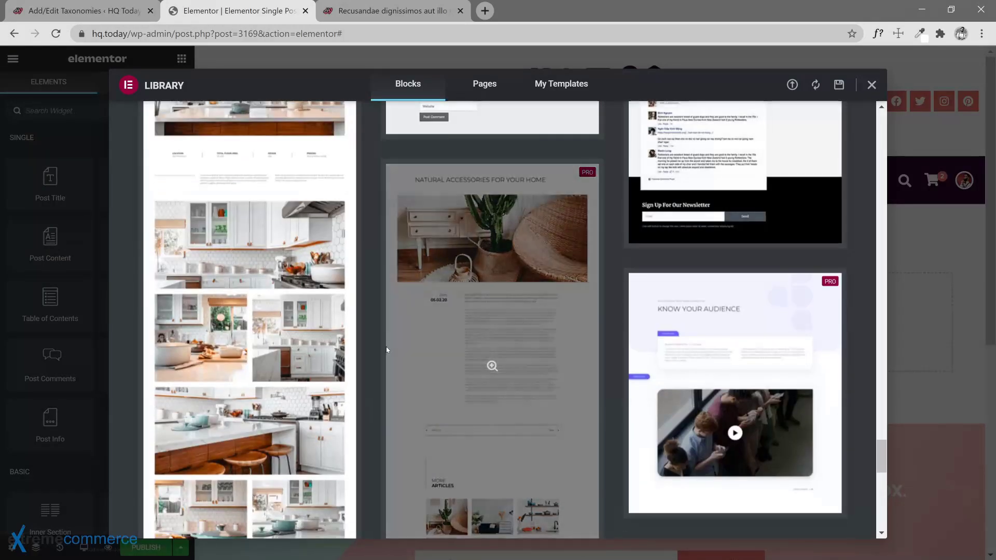
{"action": "scroll", "coordinate": [392, 349], "scroll_direction": "down", "scroll_amount": 7}
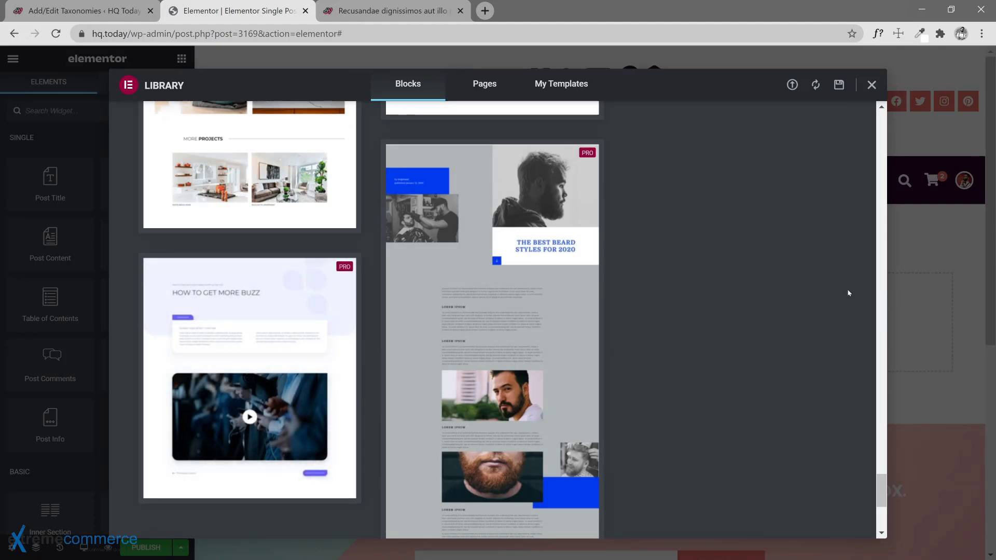
{"action": "scroll", "coordinate": [847, 291], "scroll_direction": "up", "scroll_amount": 5}
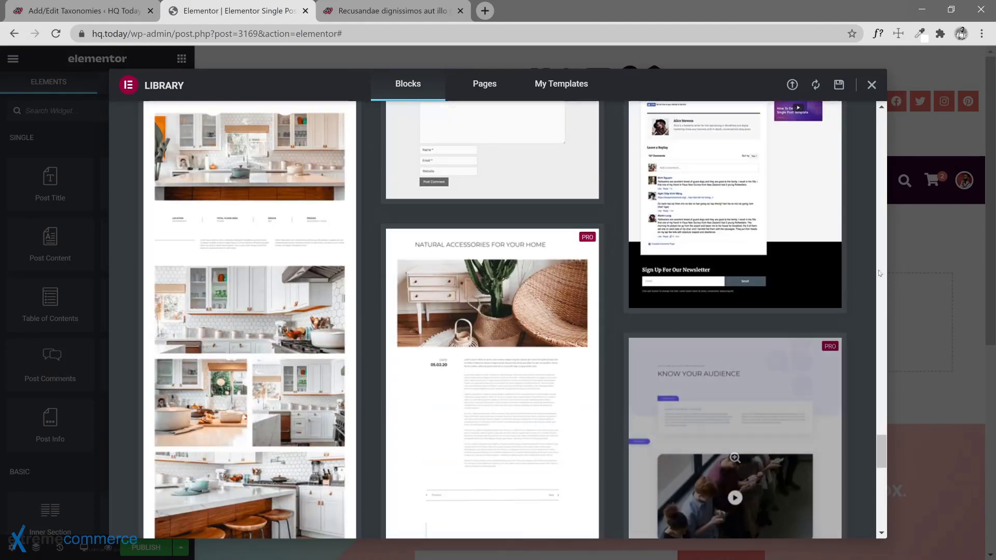
{"action": "left_click", "coordinate": [872, 86]}
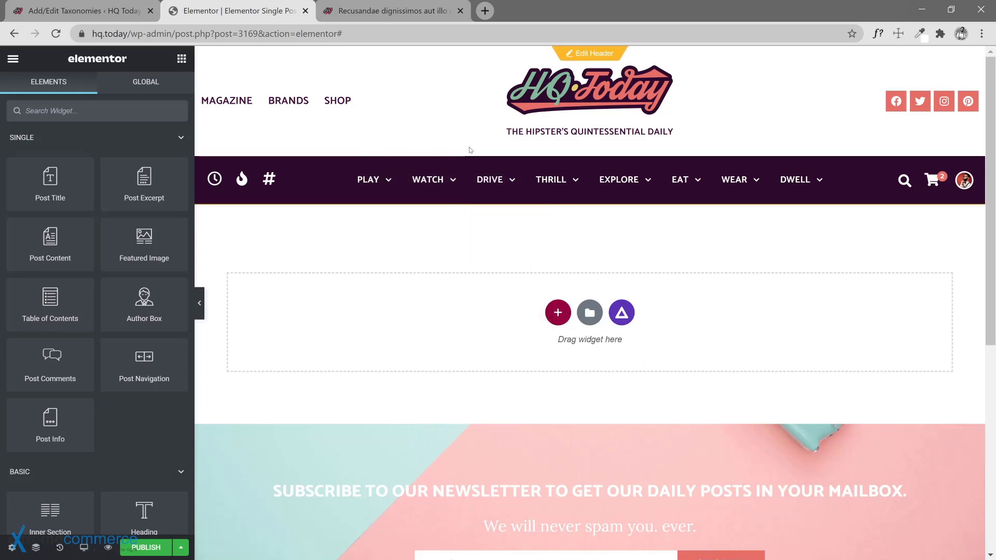
Add a display condition that includes all Posts to the single post template and save it.
{"action": "left_click", "coordinate": [180, 548]}
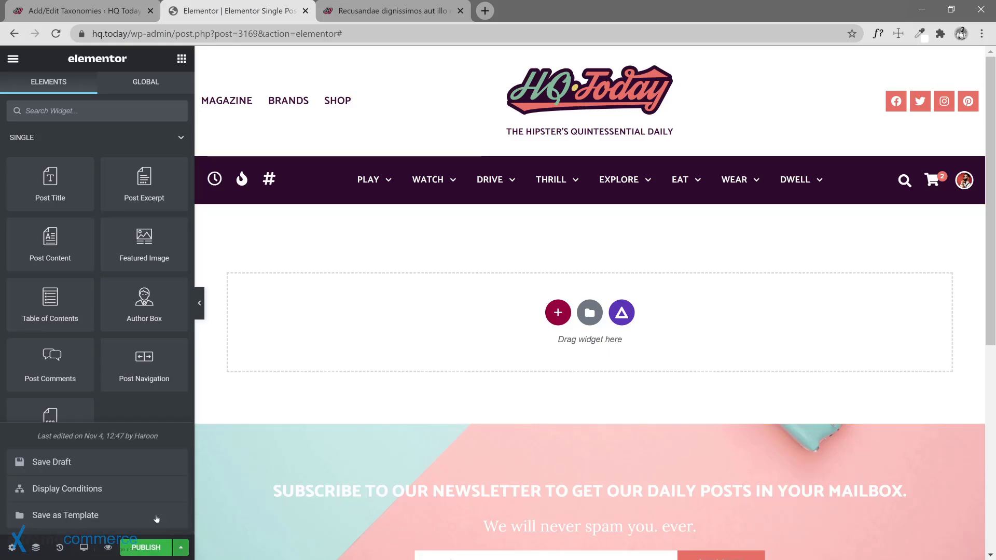
{"action": "left_click", "coordinate": [128, 495]}
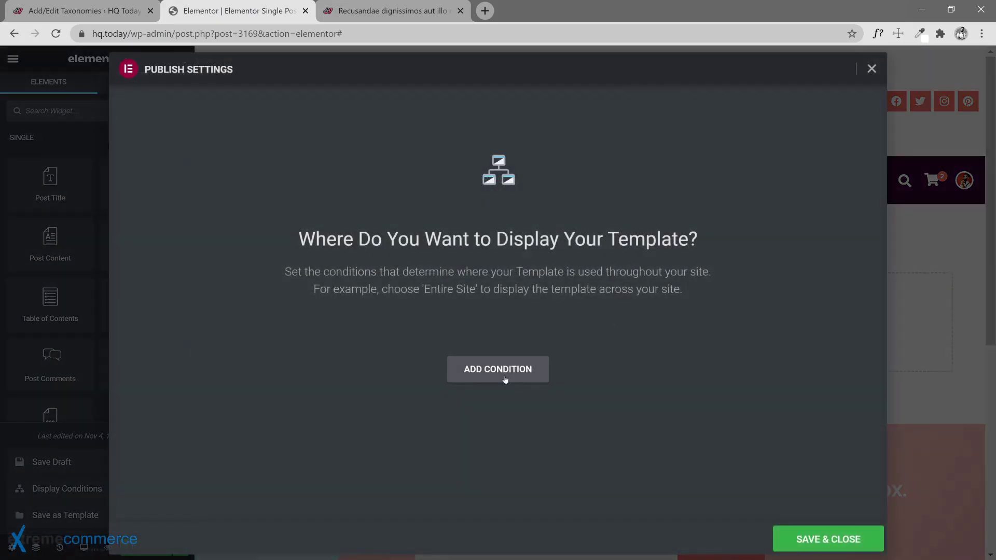
{"action": "left_click", "coordinate": [506, 380]}
{"action": "left_click", "coordinate": [401, 347]}
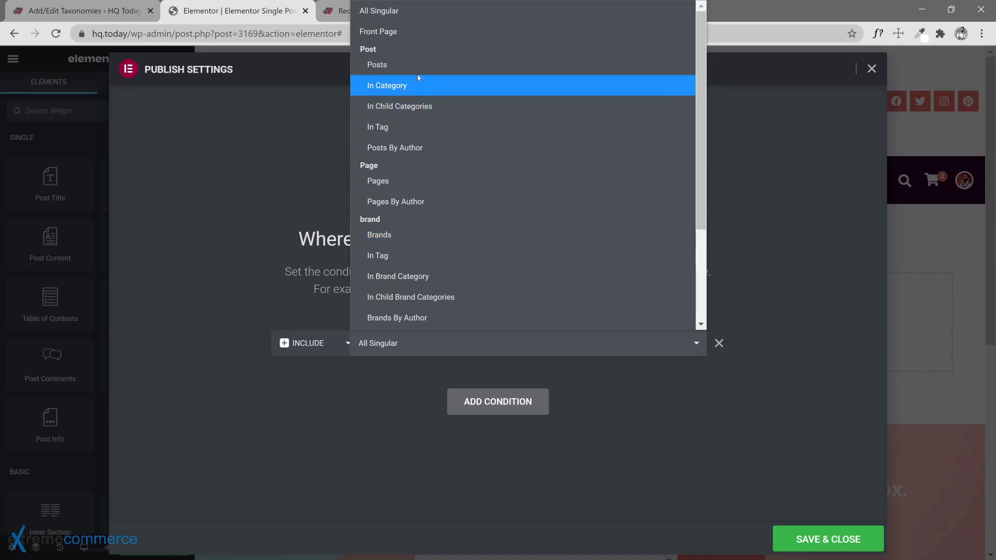
{"action": "left_click", "coordinate": [387, 67]}
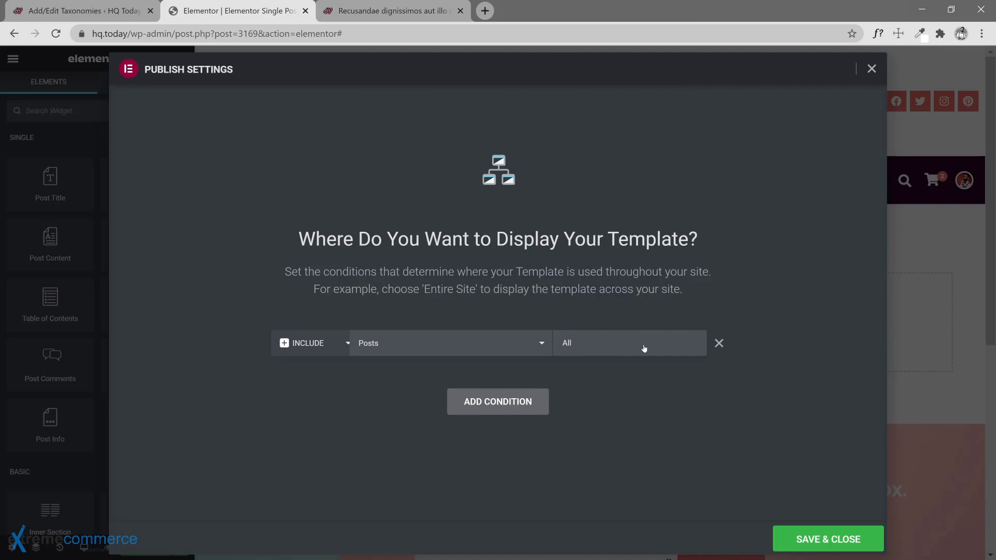
{"action": "left_click", "coordinate": [457, 342]}
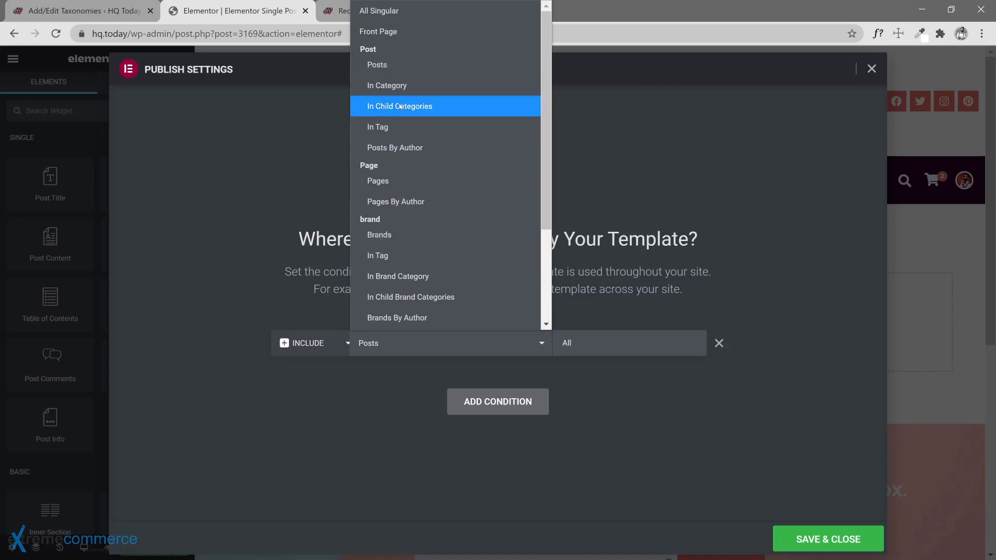
{"action": "left_click", "coordinate": [377, 64]}
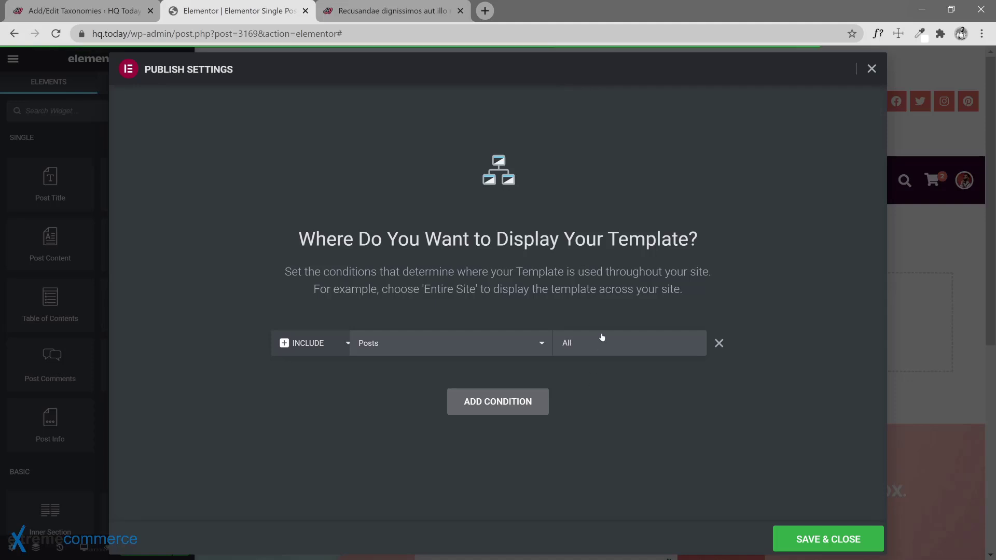
{"action": "left_click", "coordinate": [836, 540]}
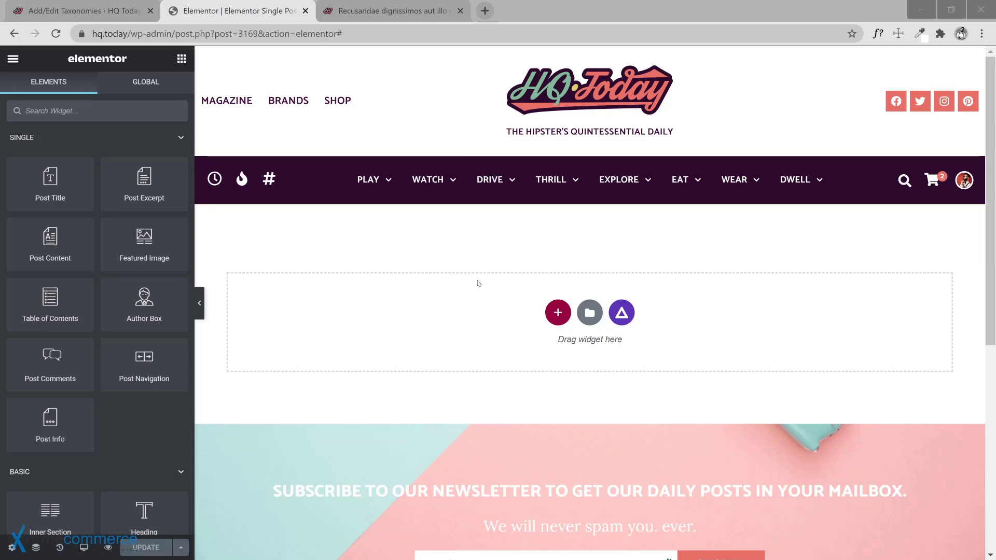
Add a one-column section to the empty single post template.
{"action": "left_click", "coordinate": [558, 312]}
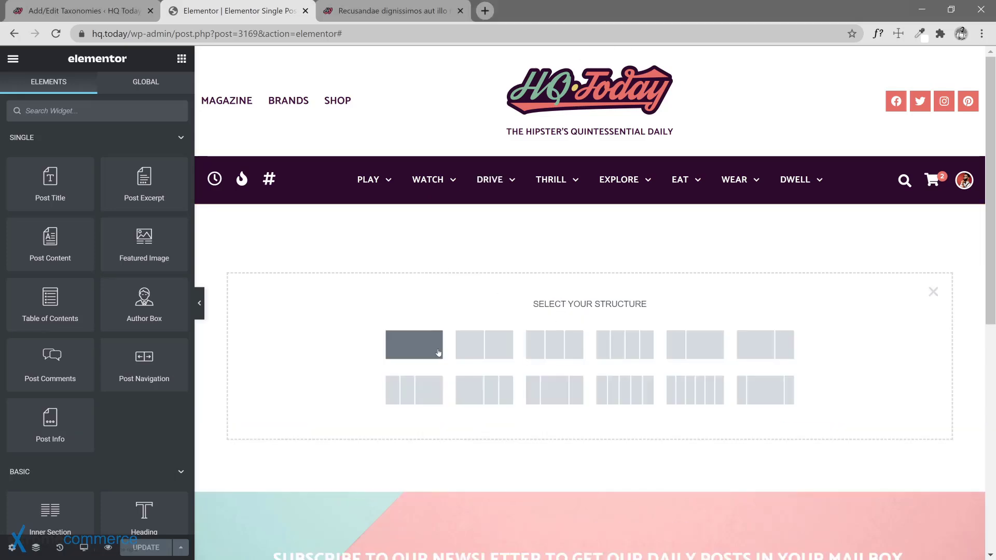
{"action": "left_click", "coordinate": [414, 345]}
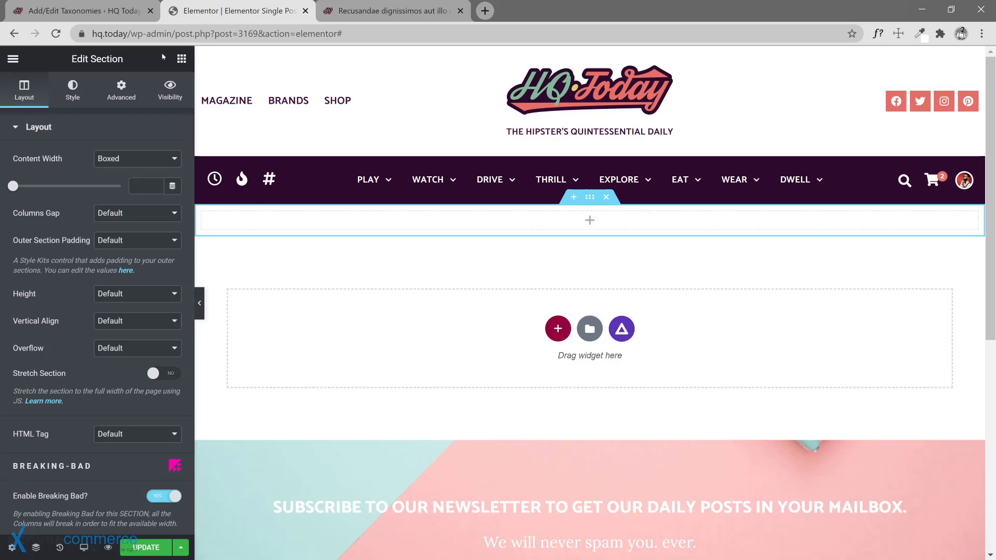
{"action": "left_click", "coordinate": [13, 59]}
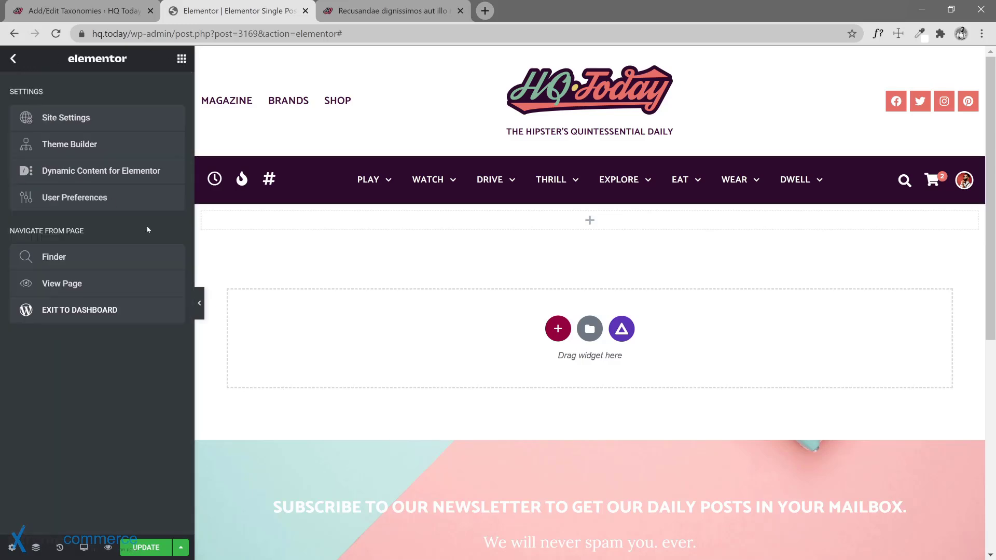
Give the empty section a classic background image taken dynamically from the post's Featured Image.
{"action": "left_click", "coordinate": [181, 58]}
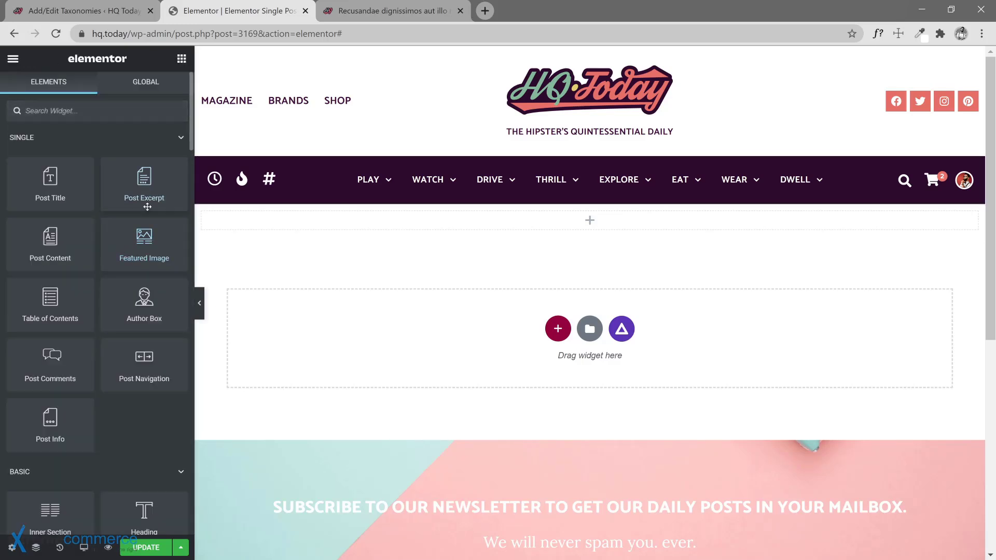
{"action": "left_click_drag", "start_coordinate": [141, 241], "coordinate": [203, 256]}
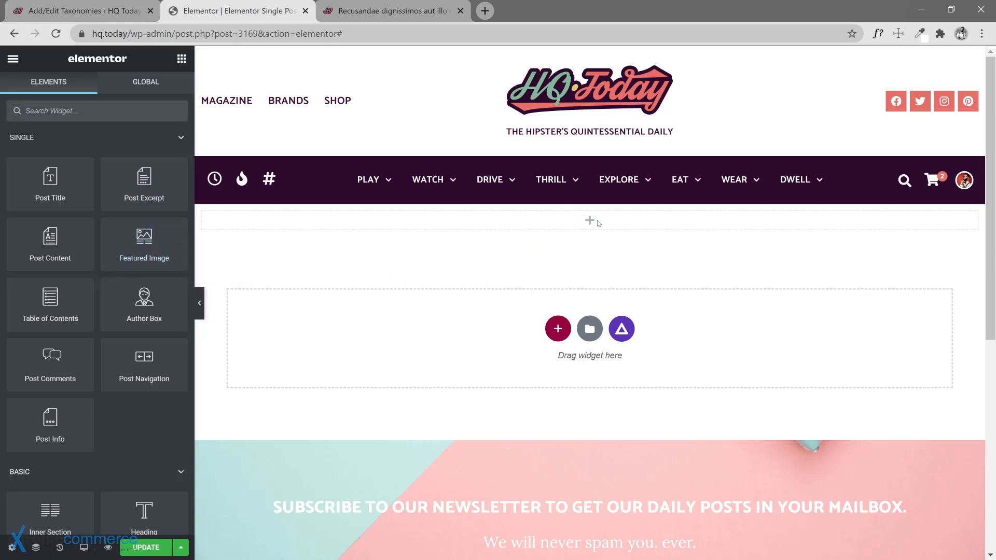
{"action": "left_click", "coordinate": [590, 197]}
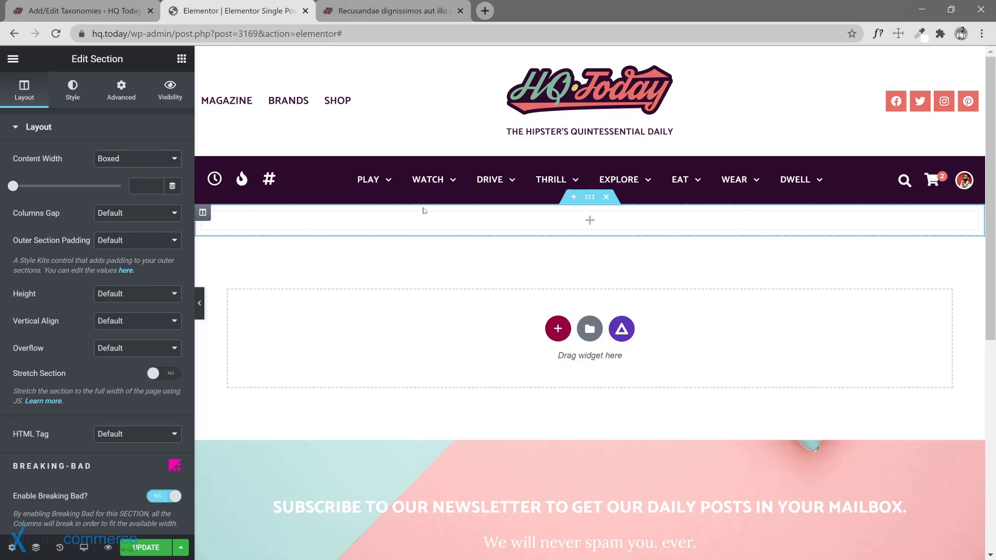
{"action": "left_click", "coordinate": [73, 90]}
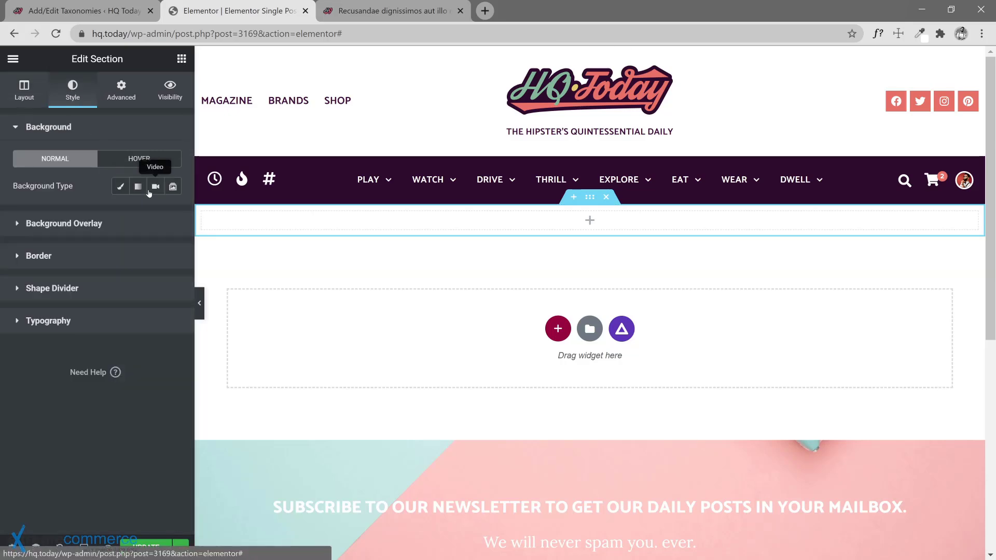
{"action": "left_click", "coordinate": [120, 187]}
{"action": "mouse_move", "coordinate": [138, 285]}
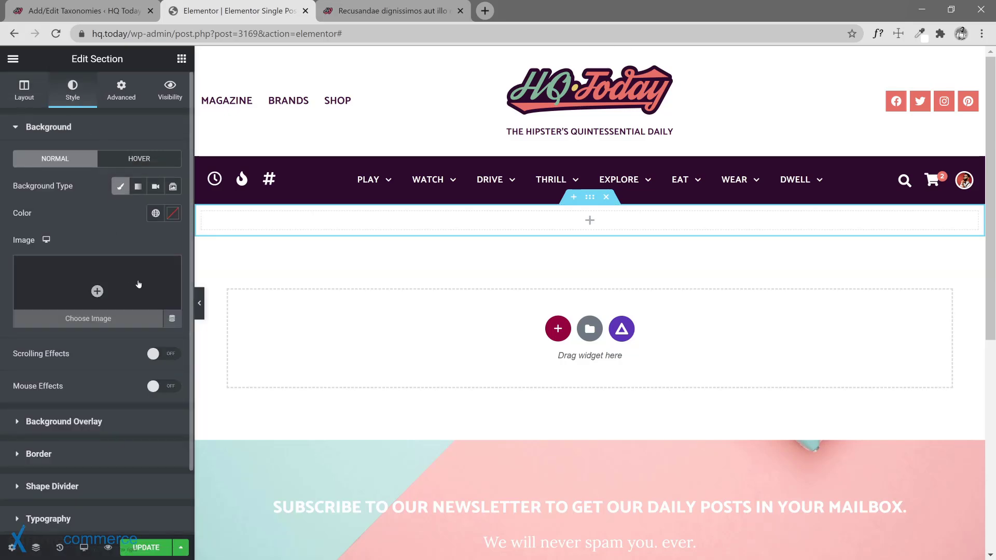
{"action": "left_click", "coordinate": [172, 320]}
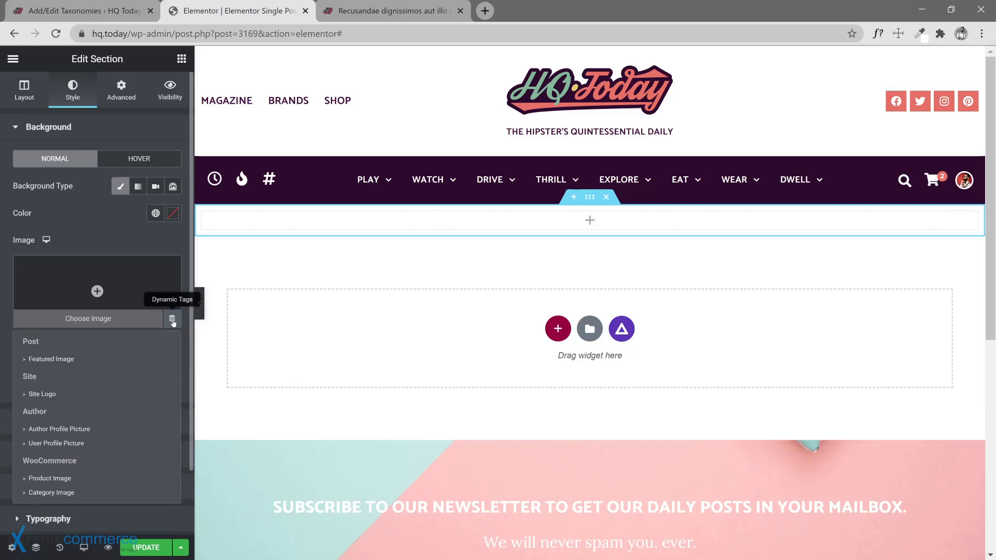
{"action": "left_click", "coordinate": [54, 359]}
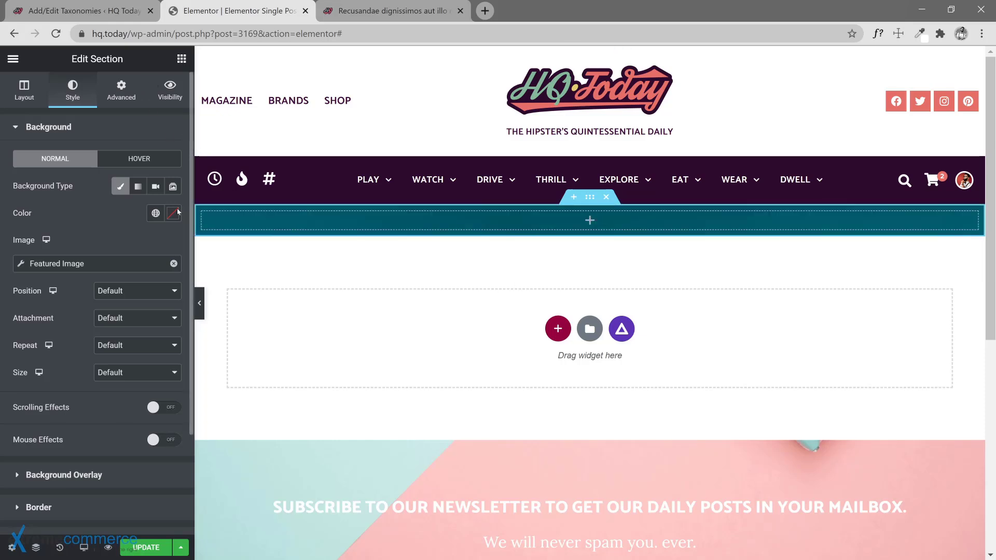
Set the section's background image to Cover size, No-repeat and Center Center position.
{"action": "left_click", "coordinate": [133, 374]}
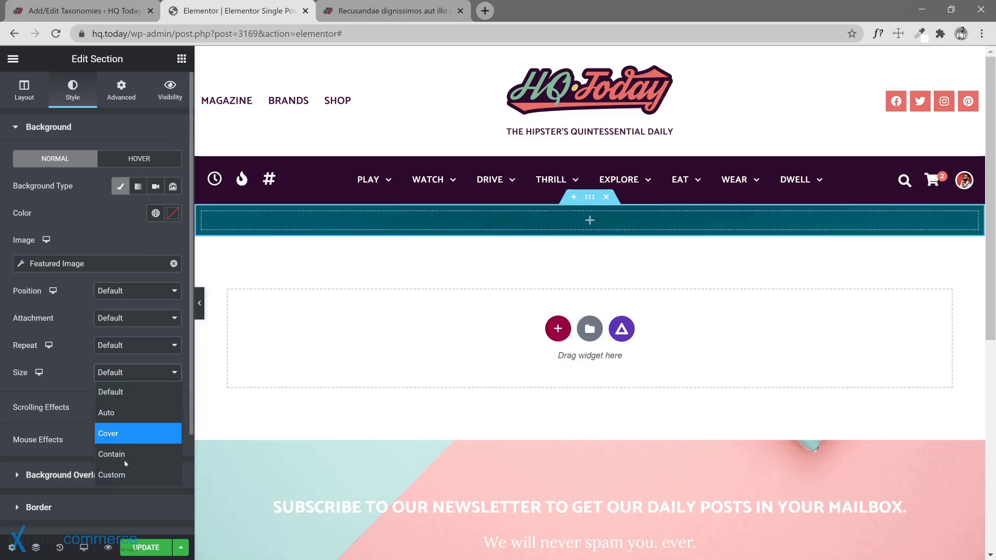
{"action": "left_click", "coordinate": [124, 435]}
{"action": "left_click", "coordinate": [133, 344]}
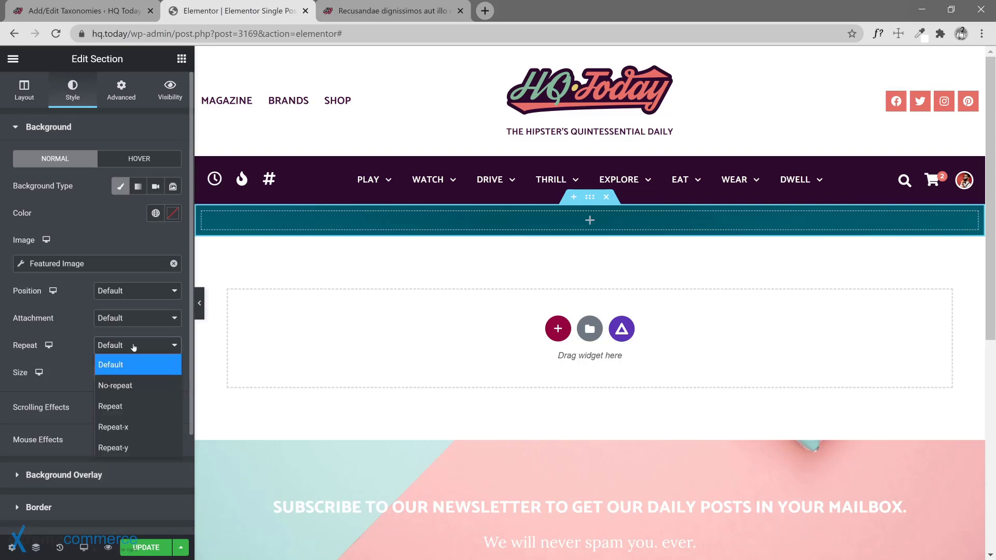
{"action": "left_click", "coordinate": [132, 387]}
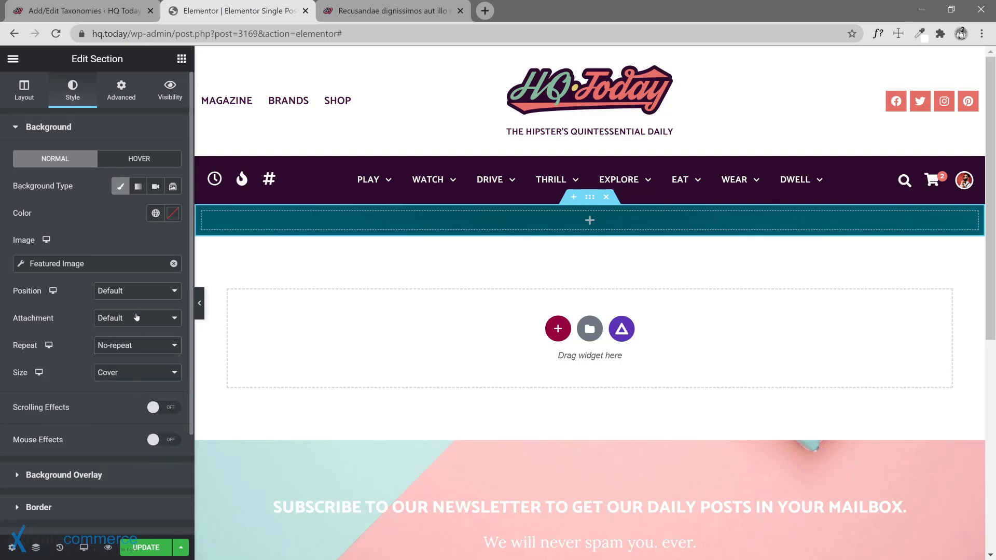
{"action": "left_click", "coordinate": [135, 318]}
{"action": "left_click", "coordinate": [136, 317]}
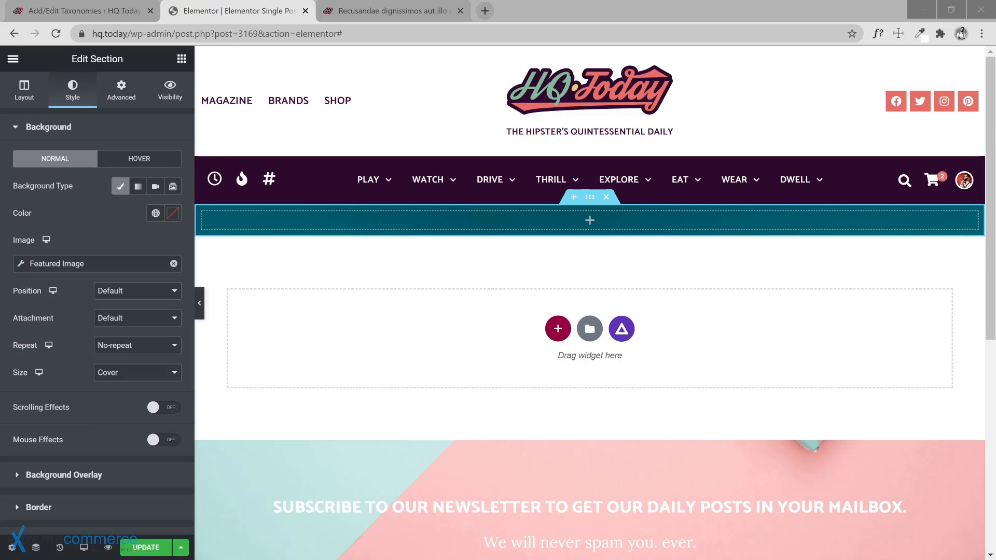
{"action": "scroll", "coordinate": [326, 104], "scroll_direction": "down", "scroll_amount": 4}
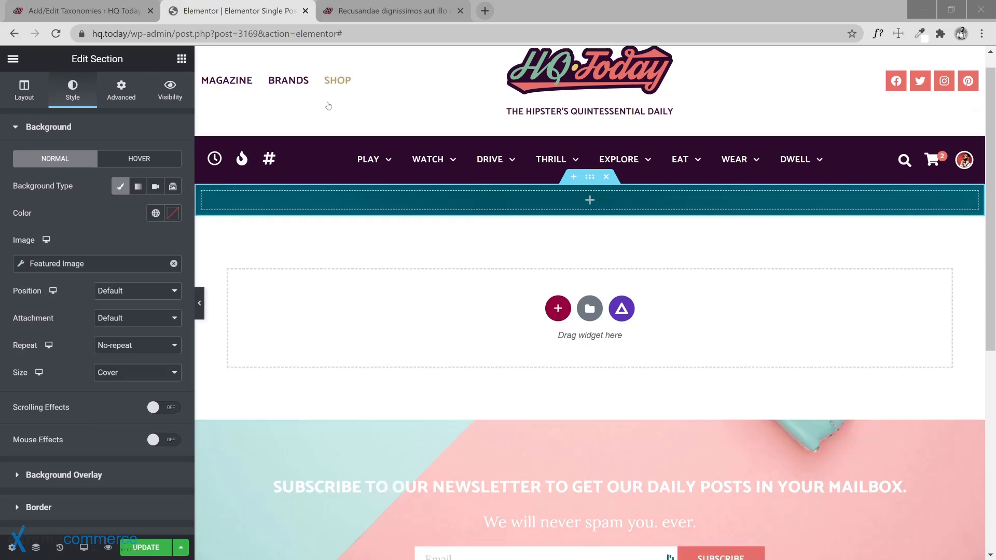
{"action": "scroll", "coordinate": [279, 227], "scroll_direction": "up", "scroll_amount": 4}
{"action": "scroll", "coordinate": [125, 249], "scroll_direction": "down", "scroll_amount": 3}
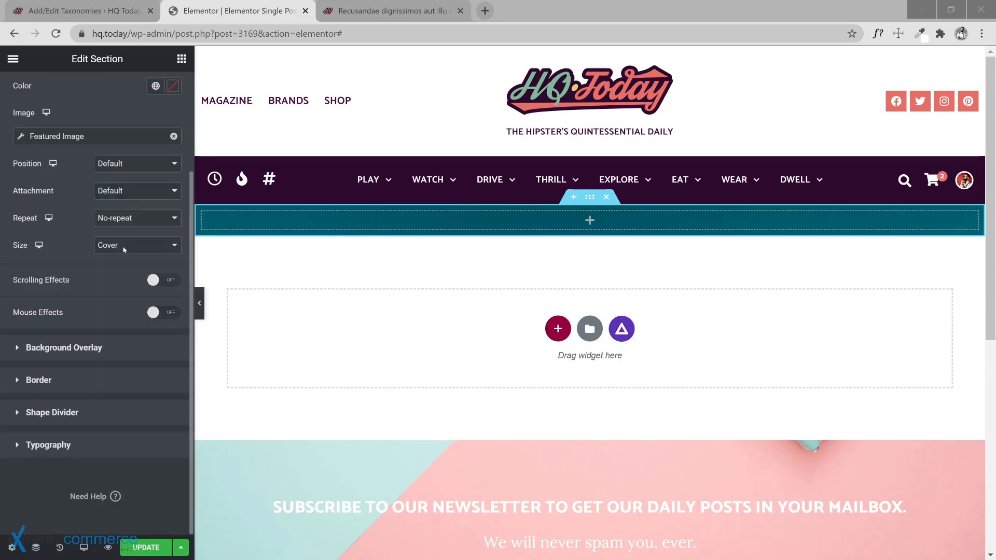
{"action": "left_click", "coordinate": [131, 169]}
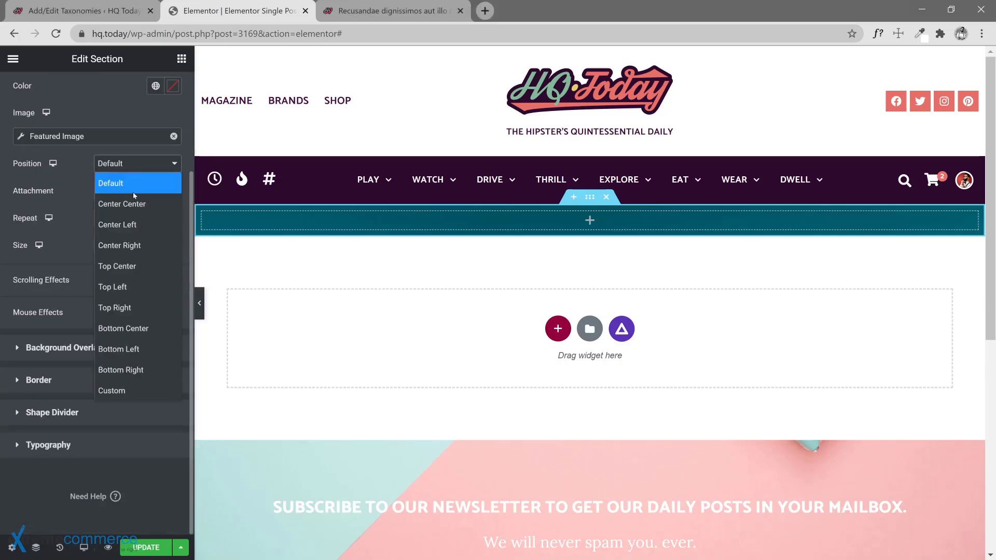
{"action": "left_click", "coordinate": [134, 206]}
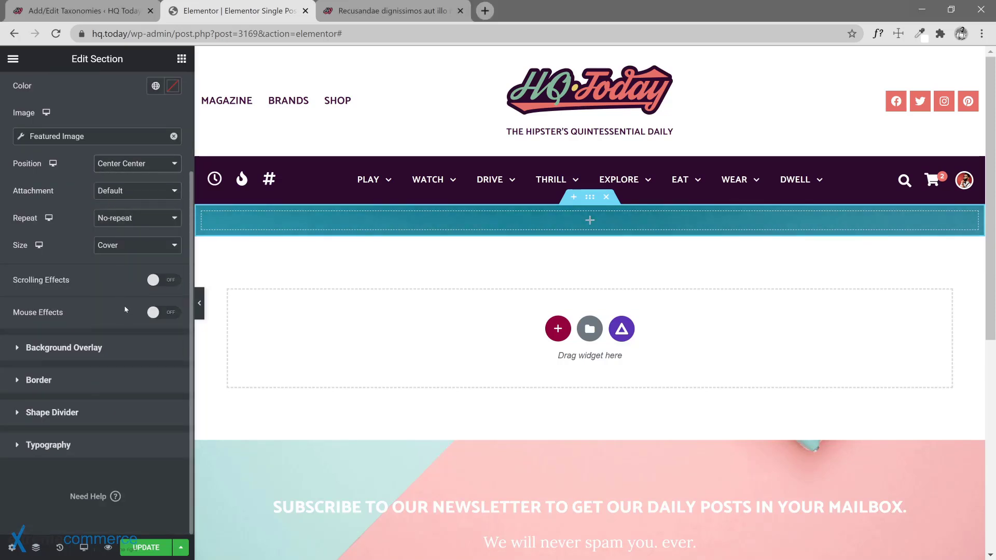
{"action": "scroll", "coordinate": [125, 306], "scroll_direction": "up", "scroll_amount": 3}
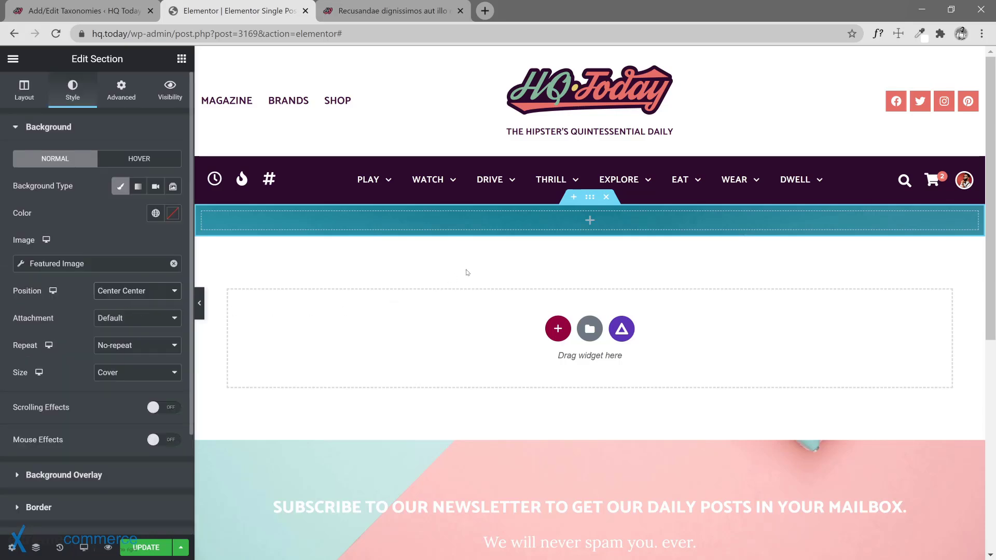
Set the section's Outer Section Padding to Large.
{"action": "left_click", "coordinate": [182, 60]}
{"action": "left_click", "coordinate": [31, 101]}
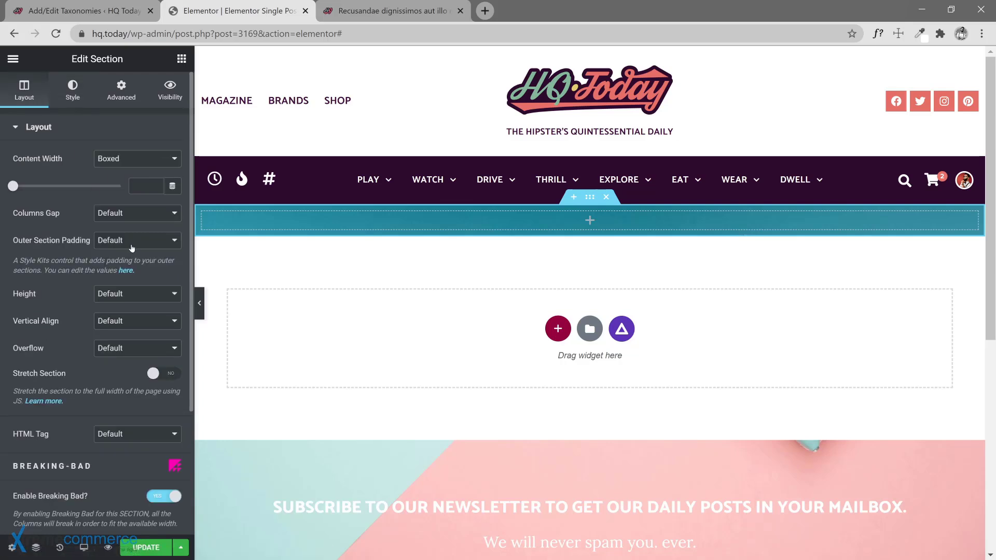
{"action": "left_click", "coordinate": [132, 247]}
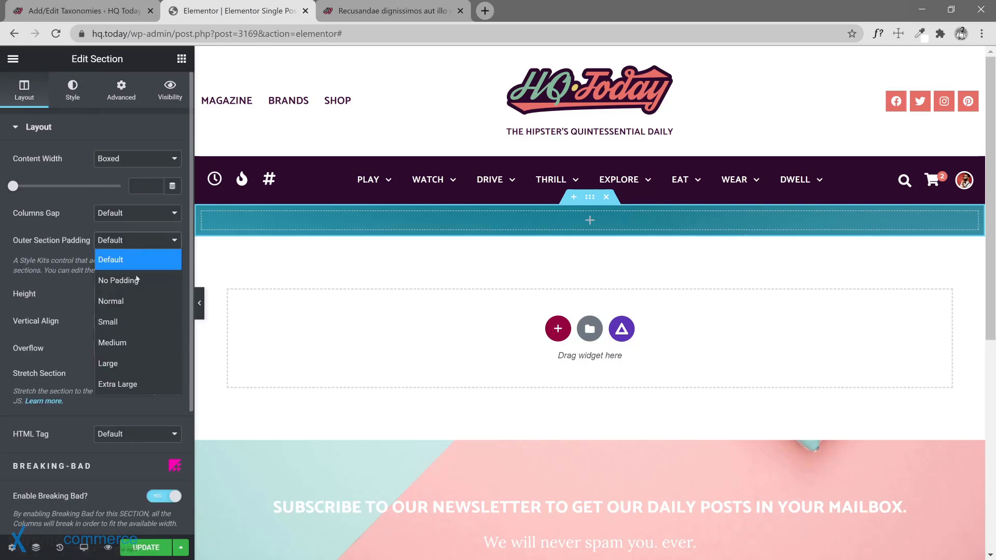
{"action": "left_click", "coordinate": [135, 371]}
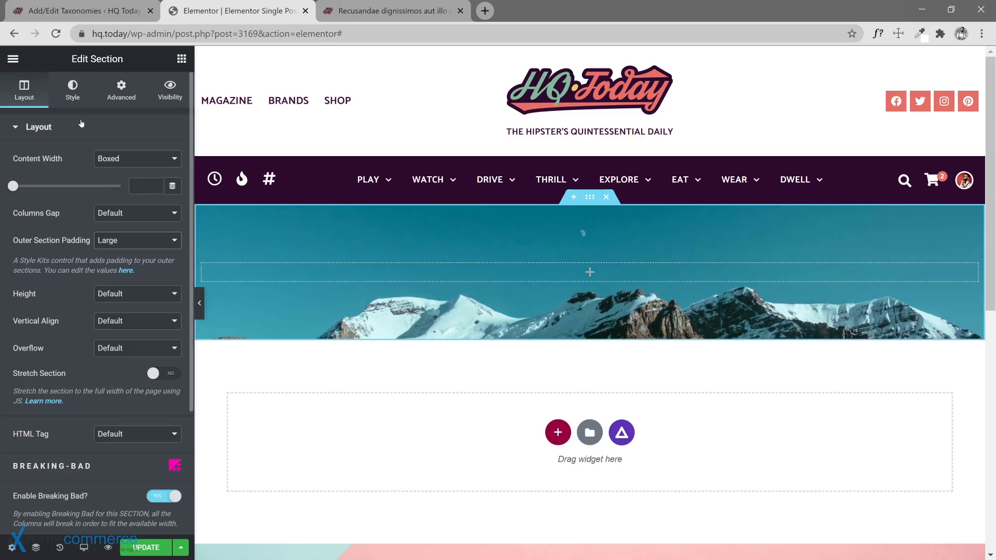
Place a Post Title widget inside the featured image section and centre its text.
{"action": "left_click", "coordinate": [181, 58]}
{"action": "left_click_drag", "start_coordinate": [62, 200], "coordinate": [534, 281]}
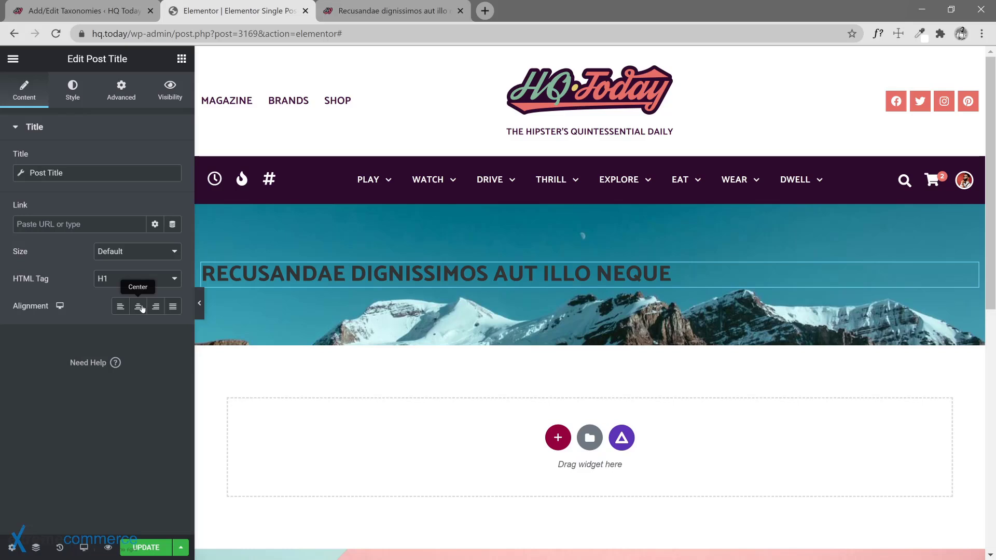
{"action": "left_click", "coordinate": [138, 307]}
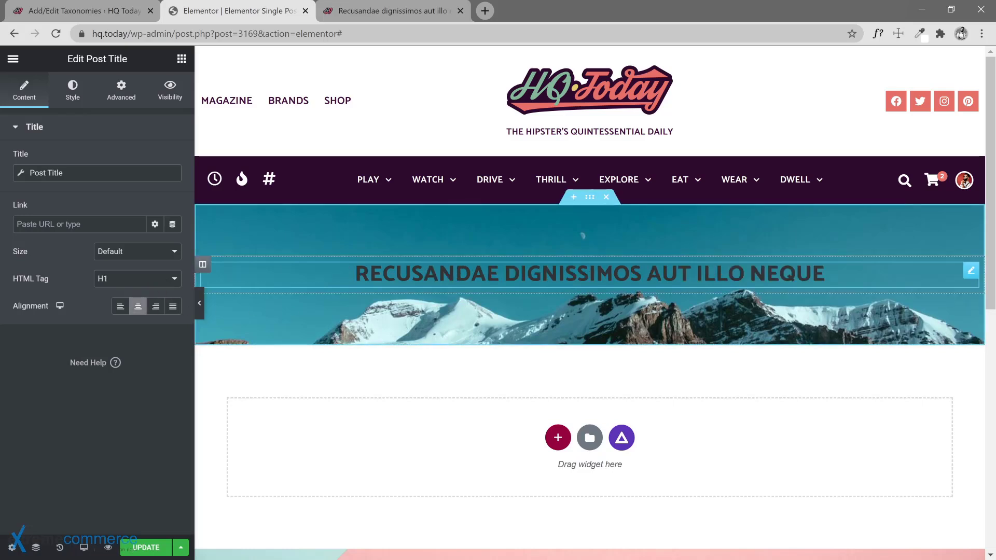
Give the post title a custom width of 640 px and remove its centre alignment.
{"action": "left_click", "coordinate": [124, 99]}
{"action": "scroll", "coordinate": [110, 382], "scroll_direction": "down", "scroll_amount": 3}
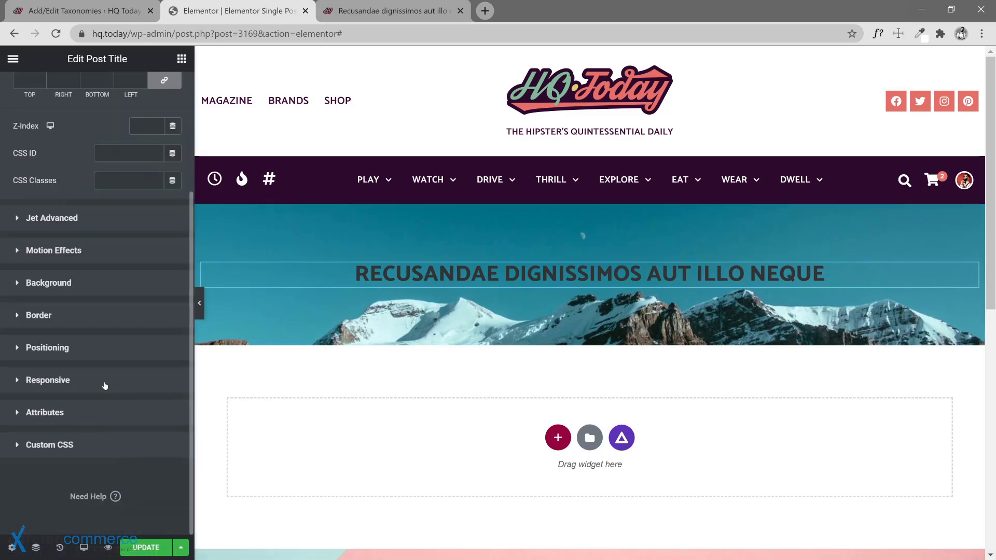
{"action": "left_click", "coordinate": [101, 352]}
{"action": "left_click", "coordinate": [136, 322]}
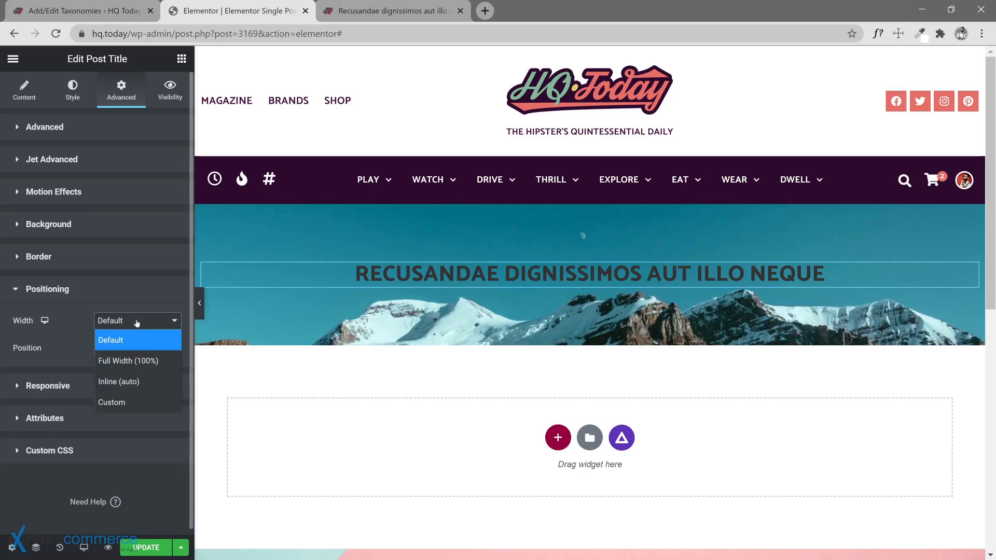
{"action": "left_click", "coordinate": [139, 403]}
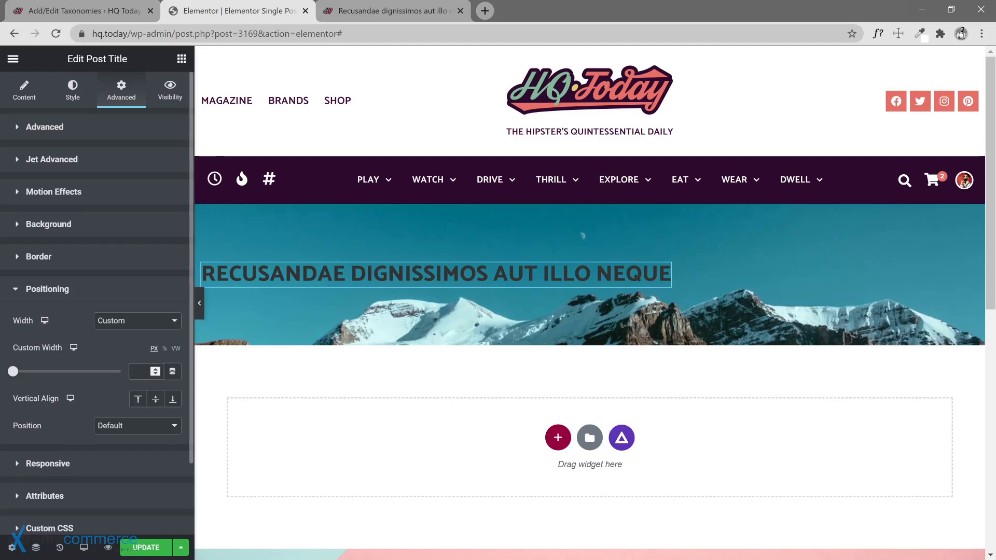
{"action": "type", "text": "400"}
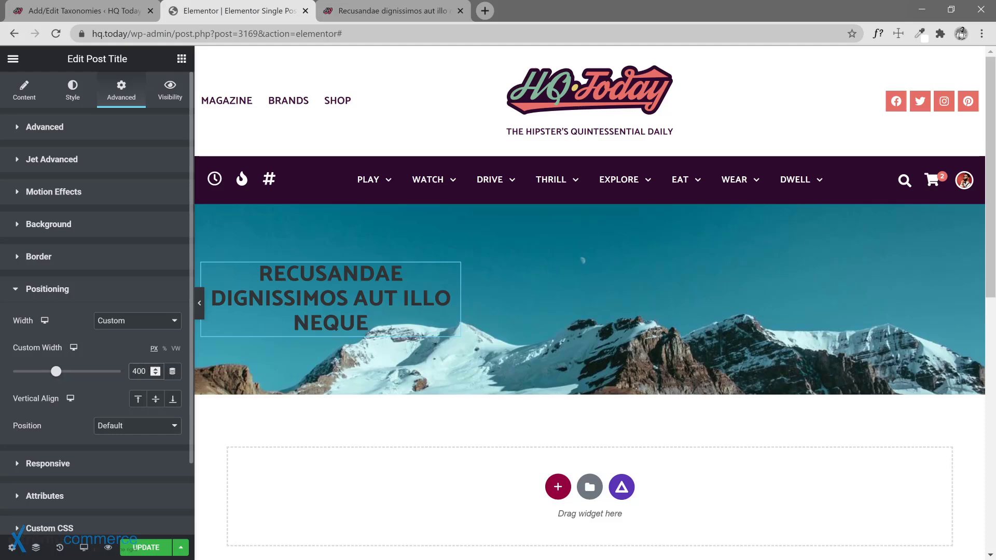
{"action": "key", "text": "BackSpace"}
{"action": "key", "text": "BackSpace"}
{"action": "key", "text": "BackSpace"}
{"action": "type", "text": "640"}
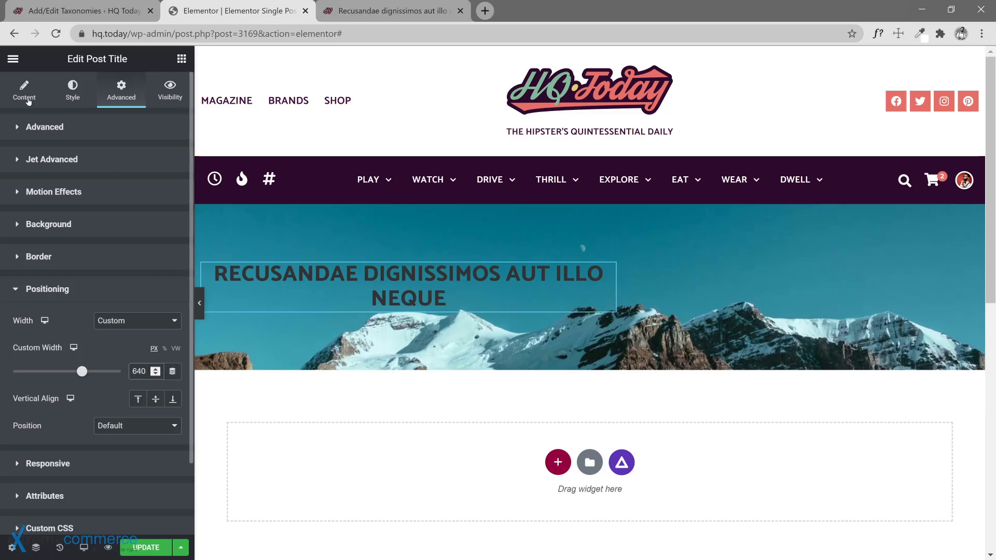
{"action": "left_click", "coordinate": [26, 96]}
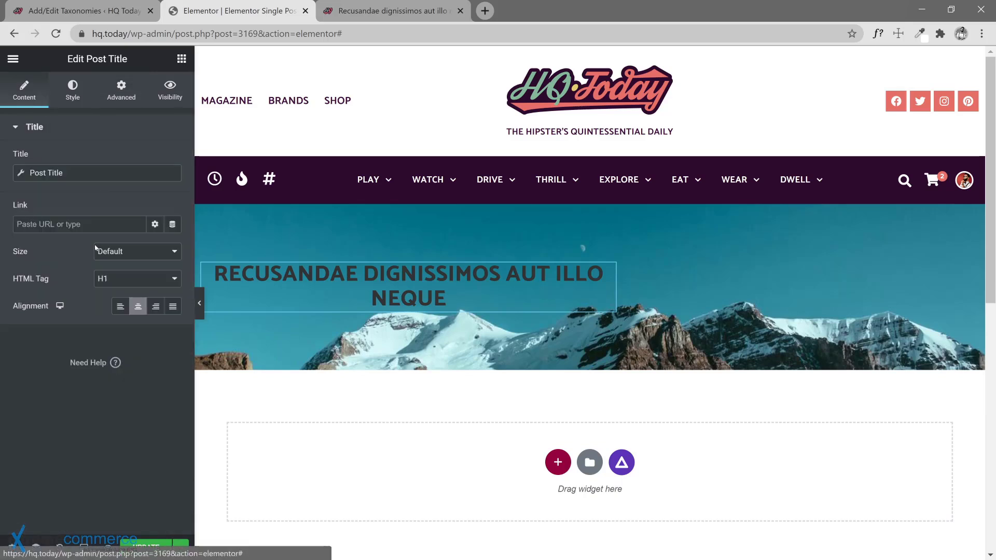
{"action": "left_click", "coordinate": [127, 308]}
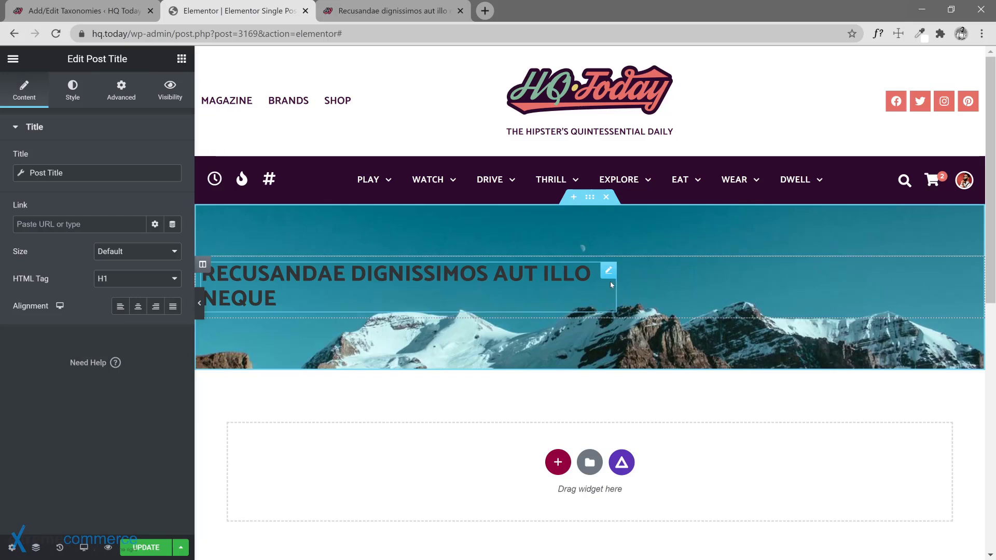
Give the post title a classic background in the white global color.
{"action": "left_click", "coordinate": [77, 93]}
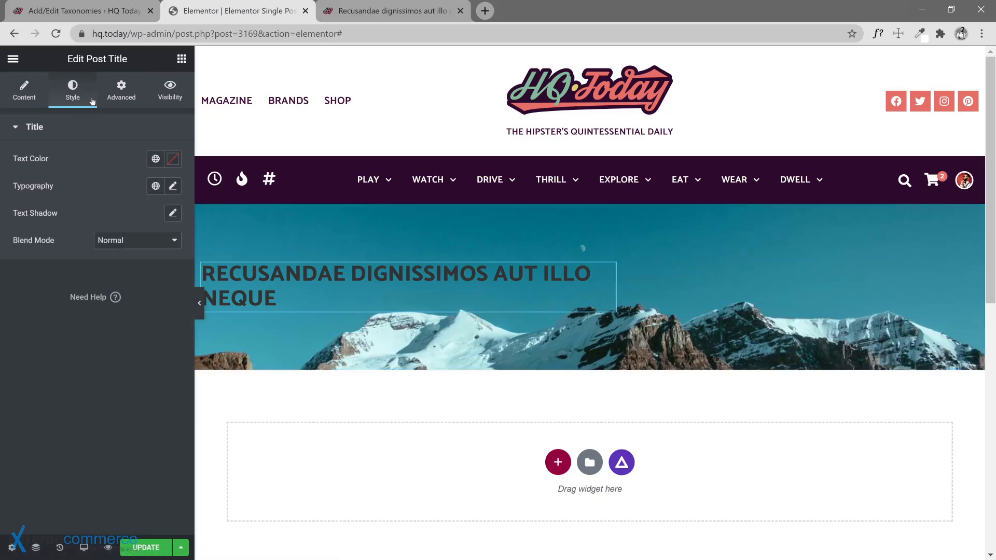
{"action": "left_click", "coordinate": [122, 92]}
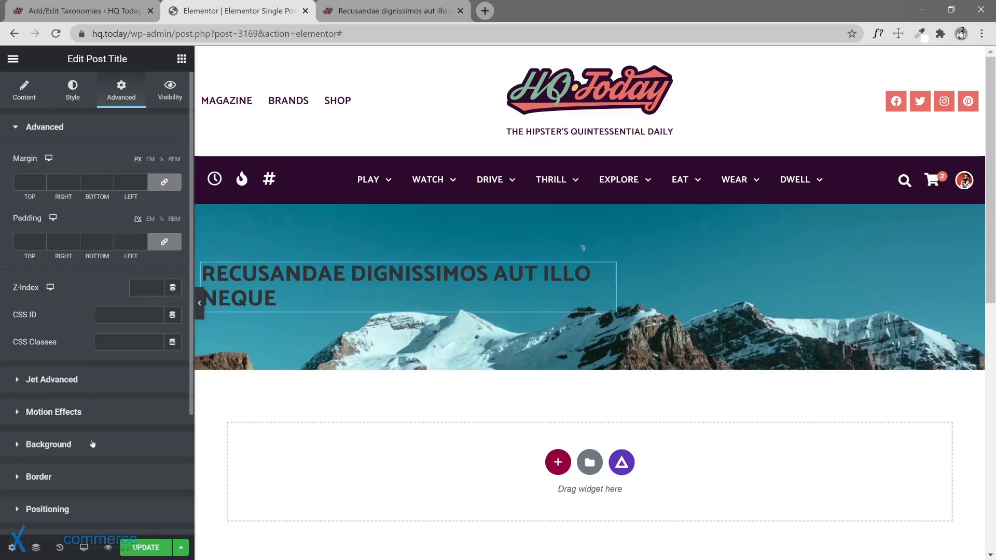
{"action": "left_click", "coordinate": [125, 444]}
{"action": "left_click", "coordinate": [155, 283]}
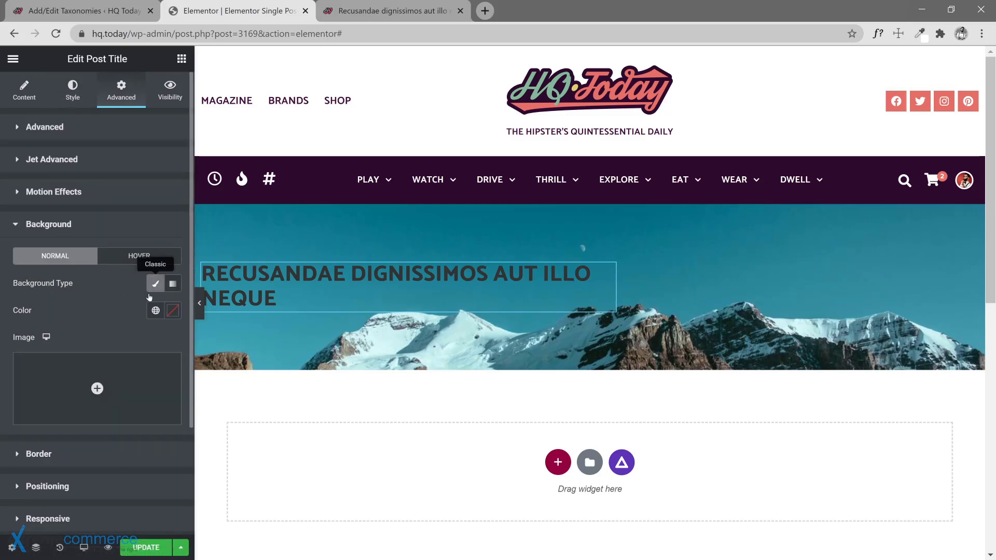
{"action": "left_click", "coordinate": [156, 310]}
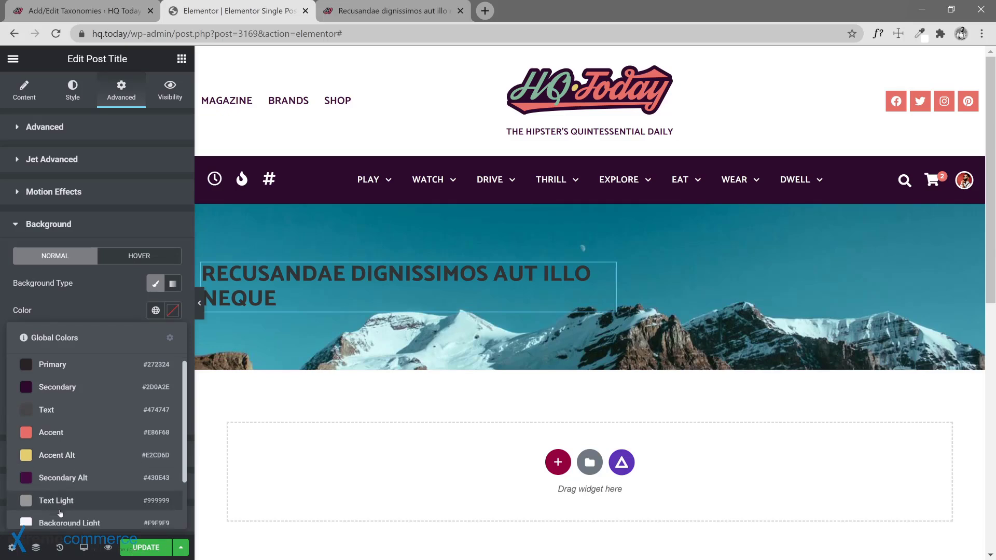
{"action": "scroll", "coordinate": [44, 492], "scroll_direction": "down", "scroll_amount": 2}
{"action": "left_click", "coordinate": [26, 487]}
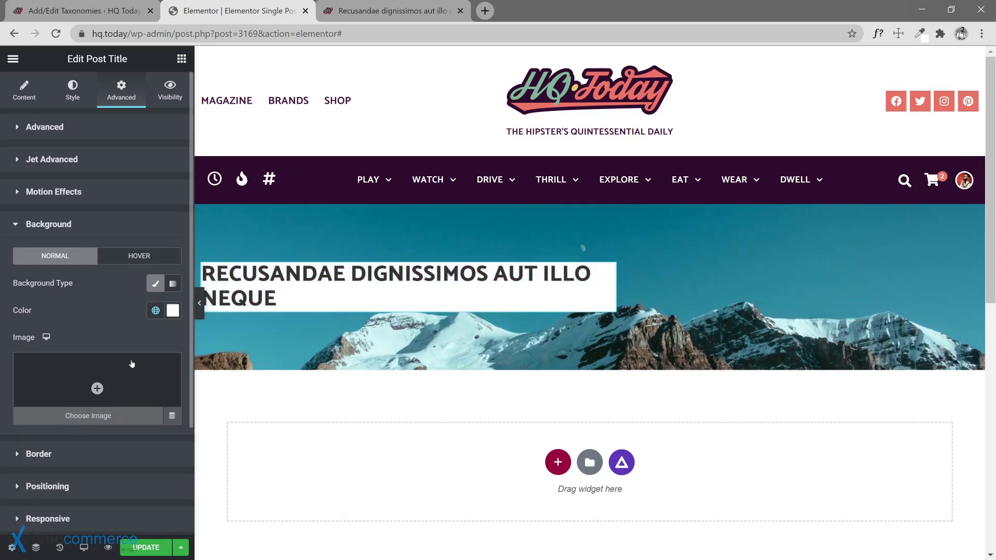
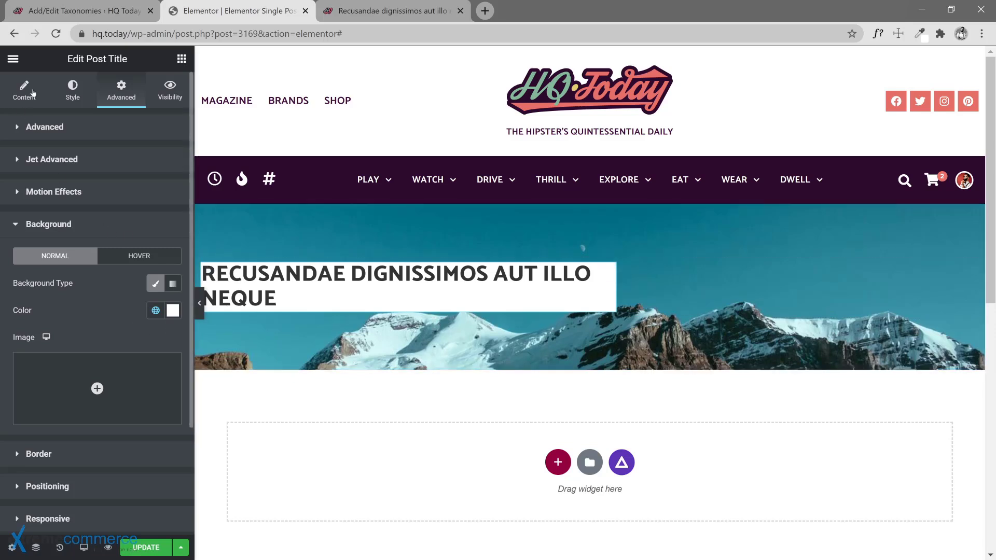
Try a larger Primary global font on the post title, and reset its typography to default.
{"action": "left_click", "coordinate": [72, 91]}
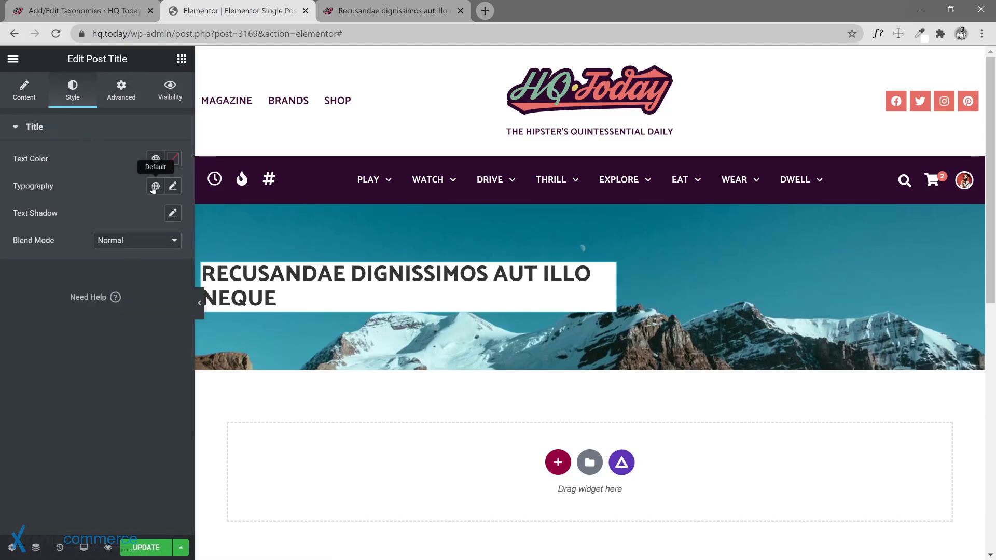
{"action": "left_click", "coordinate": [156, 186]}
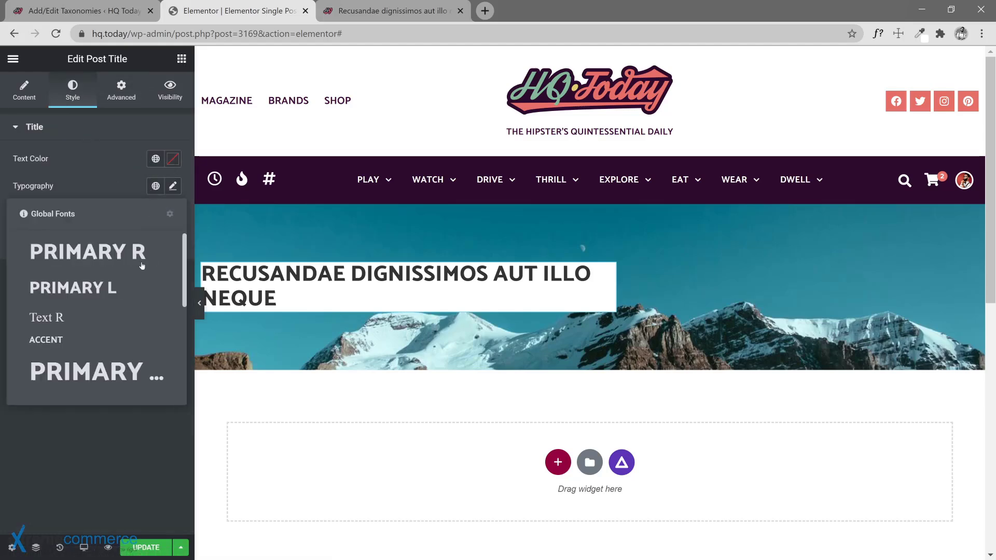
{"action": "left_click", "coordinate": [96, 370]}
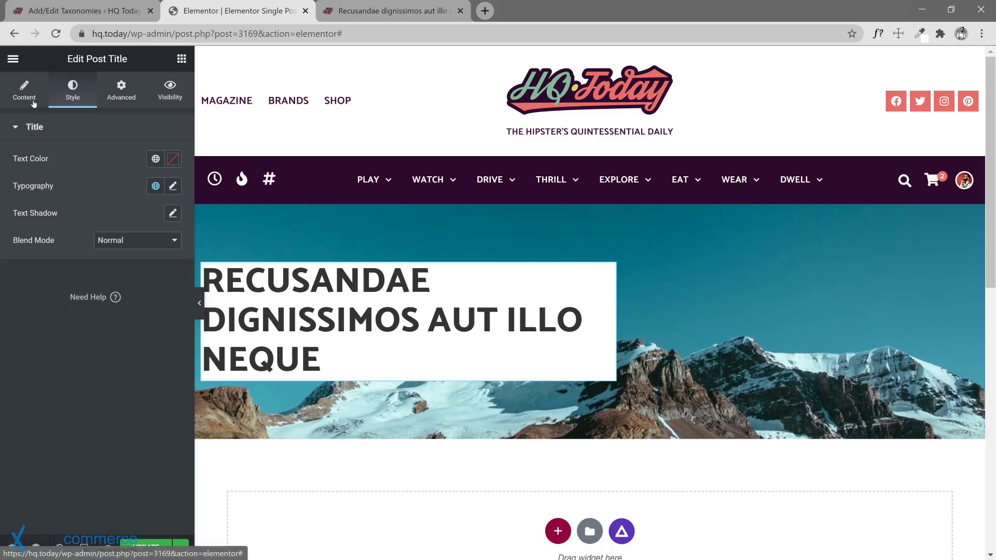
{"action": "left_click", "coordinate": [173, 186]}
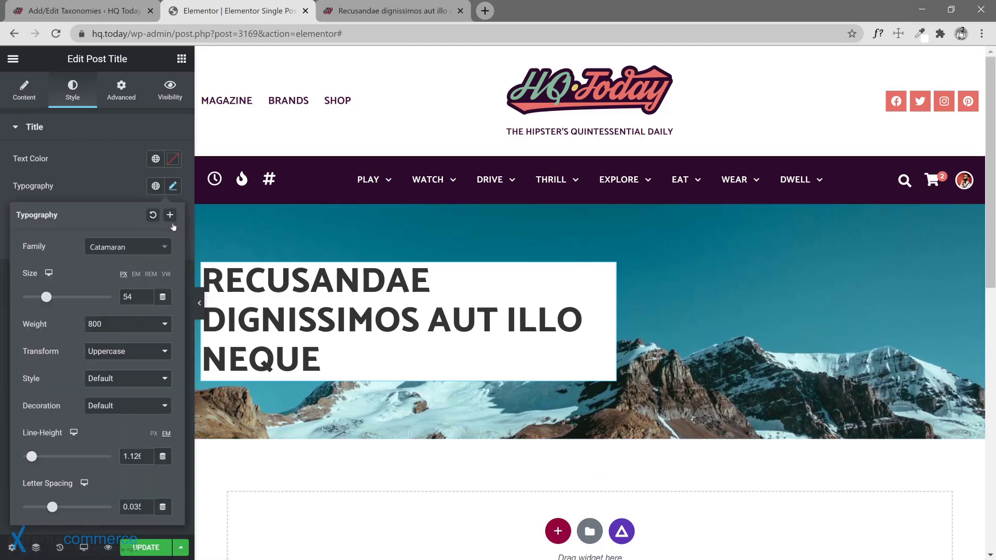
{"action": "left_click", "coordinate": [153, 213]}
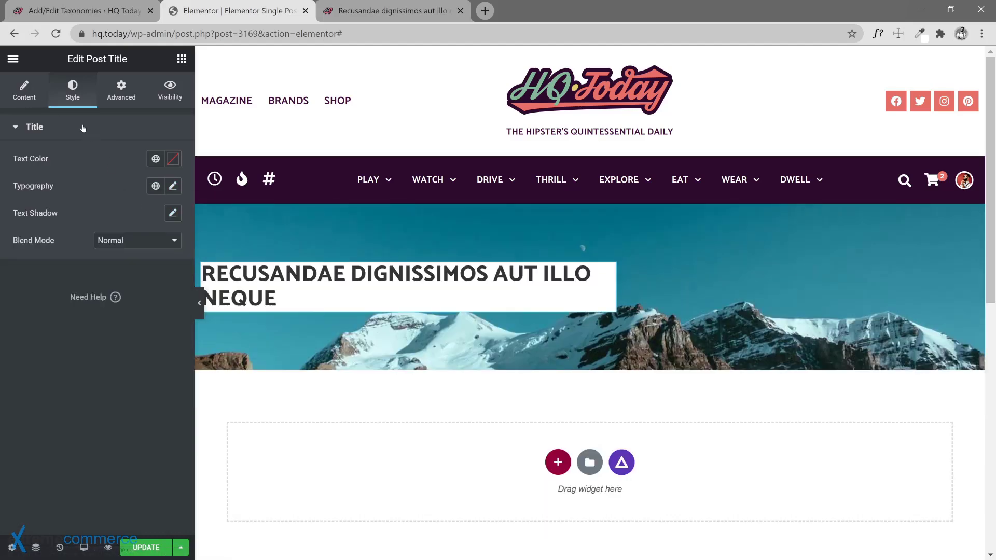
Set the post title's size to XXL.
{"action": "left_click", "coordinate": [25, 91]}
{"action": "left_click", "coordinate": [129, 280]}
{"action": "left_click", "coordinate": [130, 280]}
{"action": "left_click", "coordinate": [129, 254]}
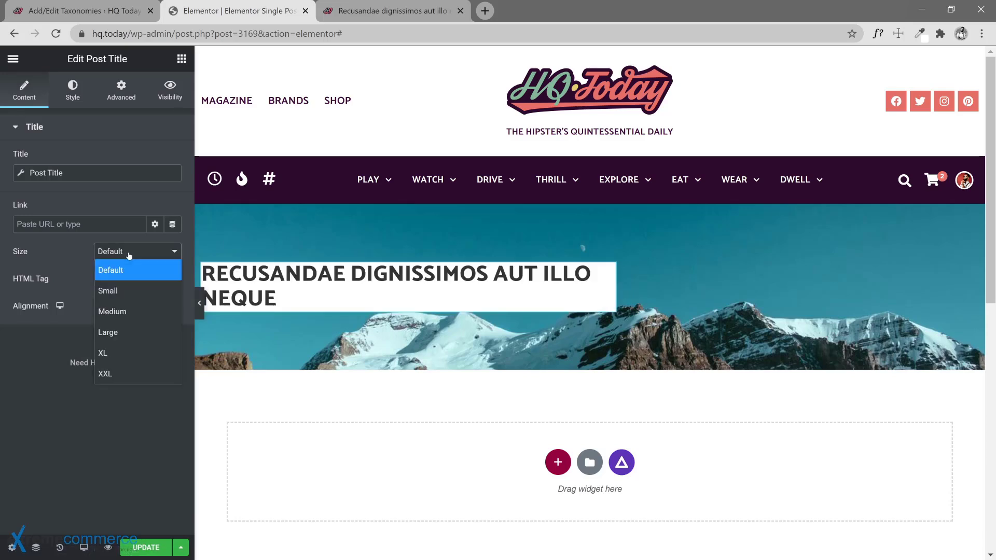
{"action": "left_click", "coordinate": [131, 373]}
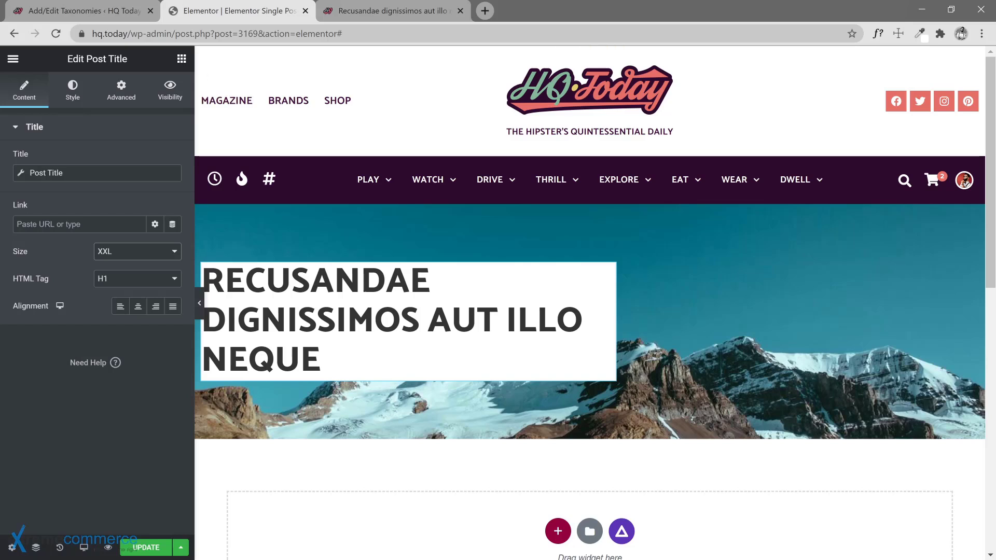
Add a Post Info widget directly below the post title and remove its Time item.
{"action": "left_click", "coordinate": [181, 60]}
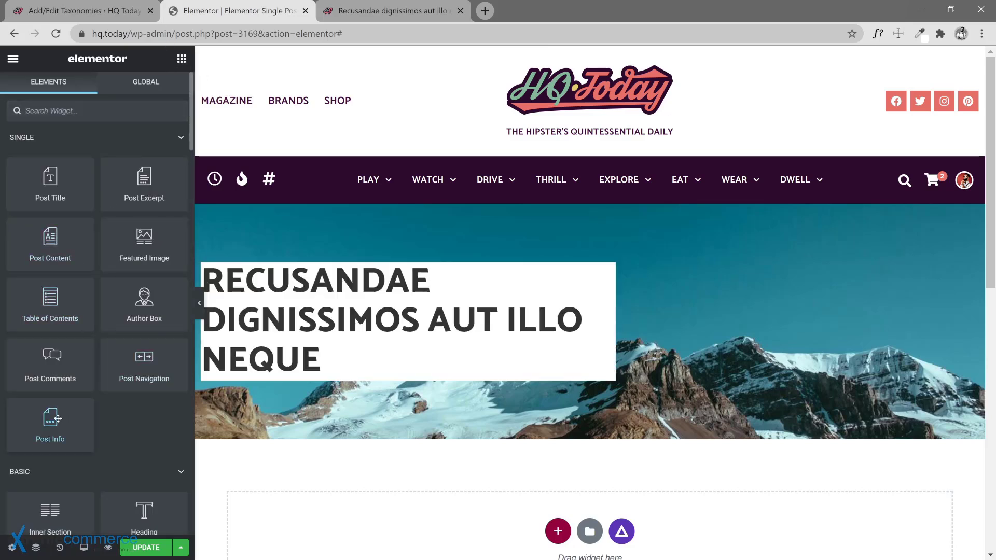
{"action": "left_click_drag", "start_coordinate": [57, 419], "coordinate": [282, 387]}
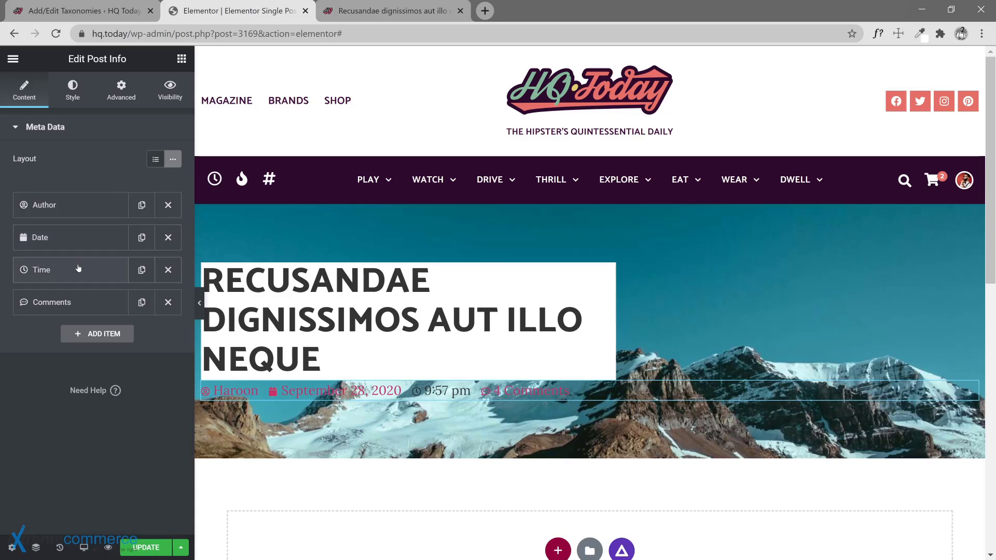
{"action": "left_click", "coordinate": [169, 271]}
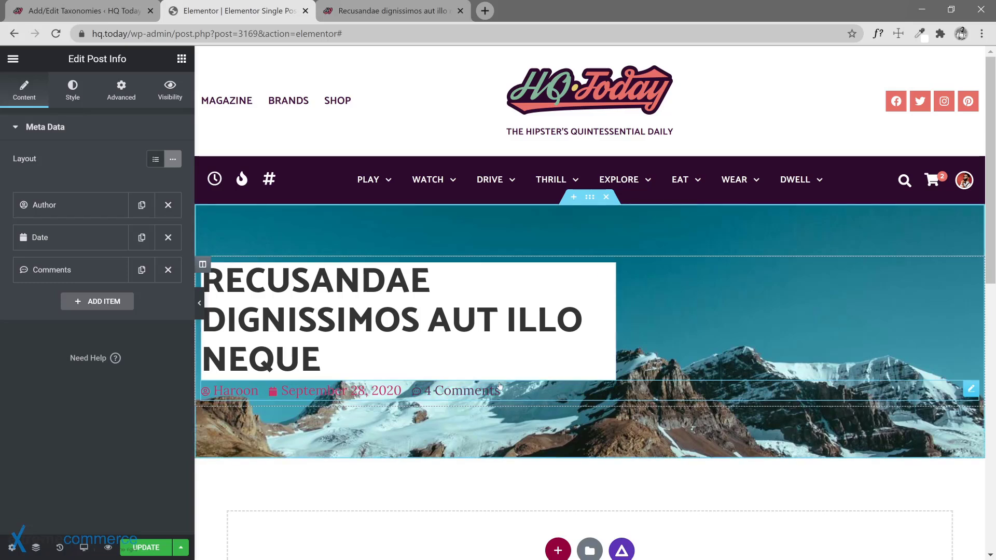
Try the Accent global font on the Post Info text, and replace it with Accent L.
{"action": "left_click", "coordinate": [74, 94]}
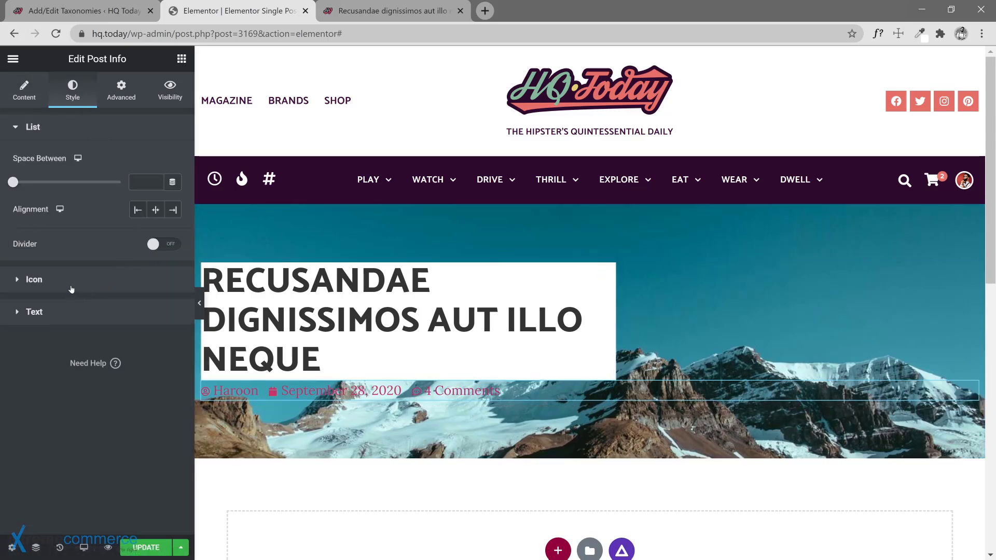
{"action": "left_click", "coordinate": [69, 312]}
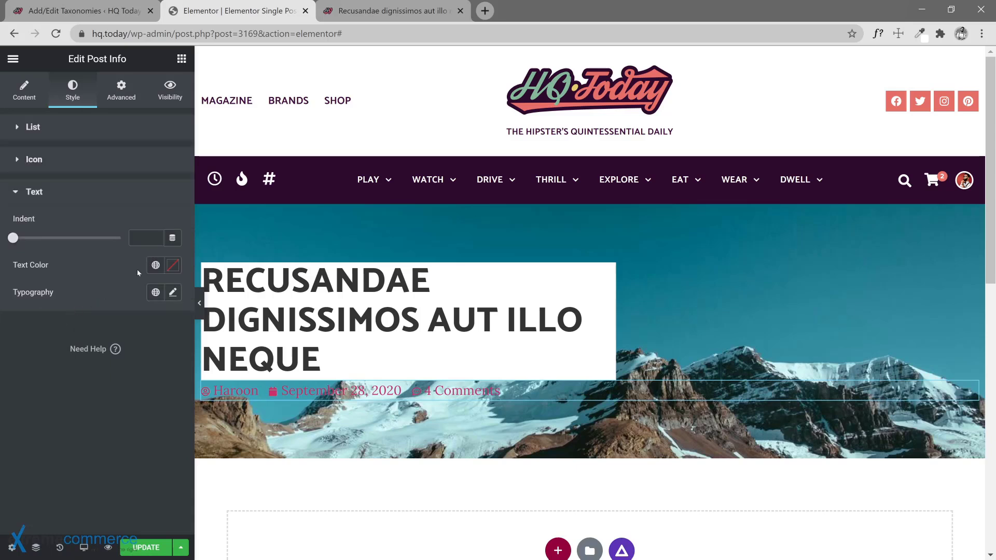
{"action": "left_click", "coordinate": [155, 292]}
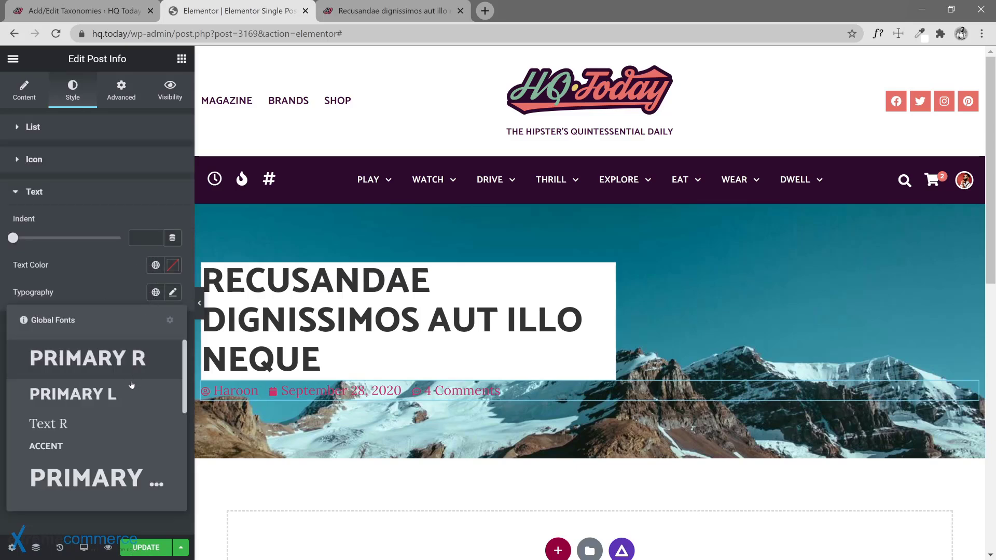
{"action": "left_click", "coordinate": [105, 446]}
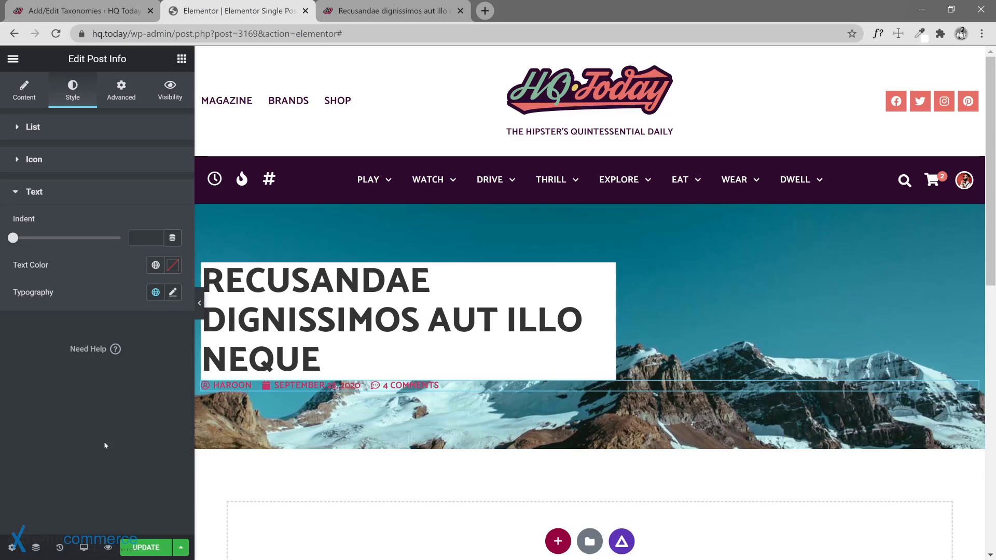
{"action": "left_click", "coordinate": [155, 292]}
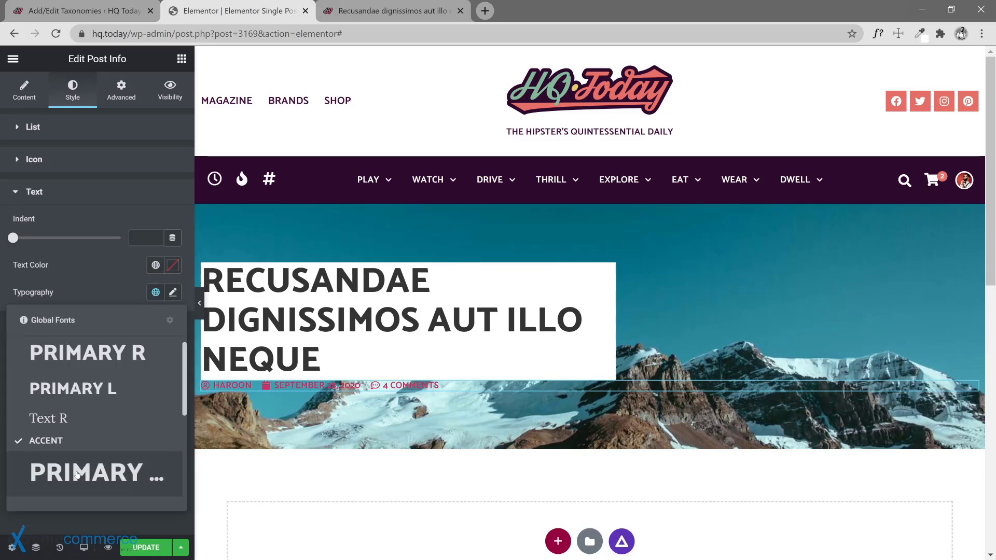
{"action": "scroll", "coordinate": [77, 456], "scroll_direction": "down", "scroll_amount": 3}
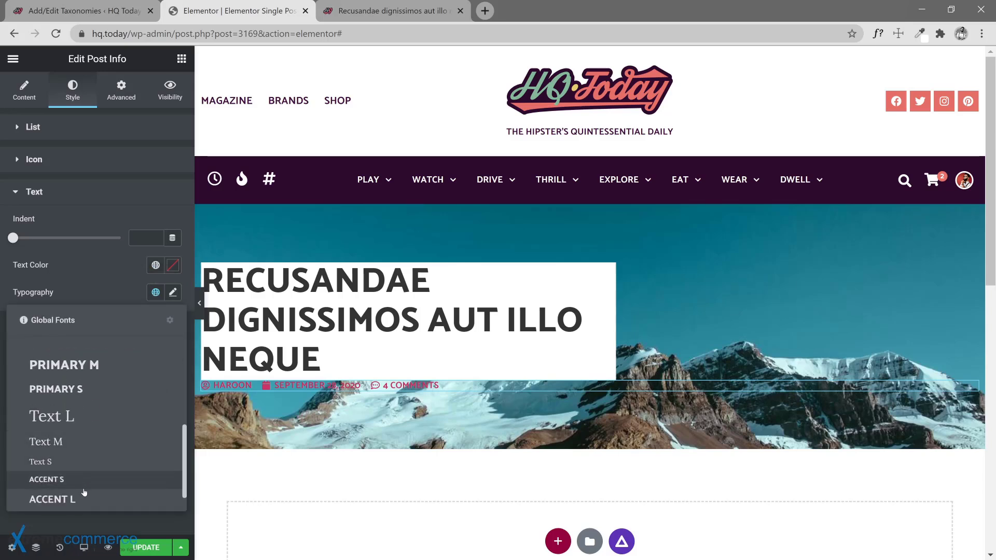
{"action": "scroll", "coordinate": [84, 490], "scroll_direction": "down", "scroll_amount": 1}
{"action": "left_click", "coordinate": [84, 480]}
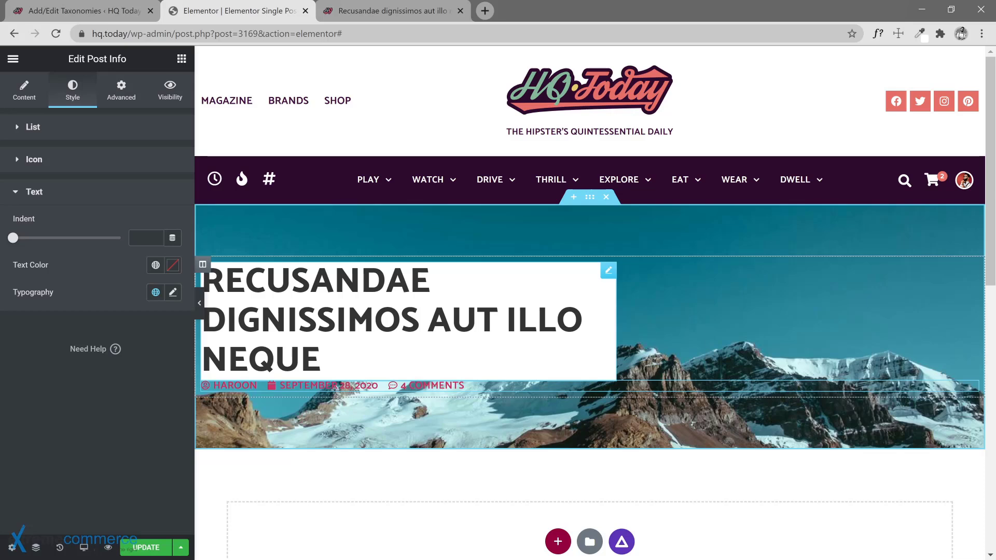
Set the Post Info text color to the Primary global color.
{"action": "left_click", "coordinate": [130, 97]}
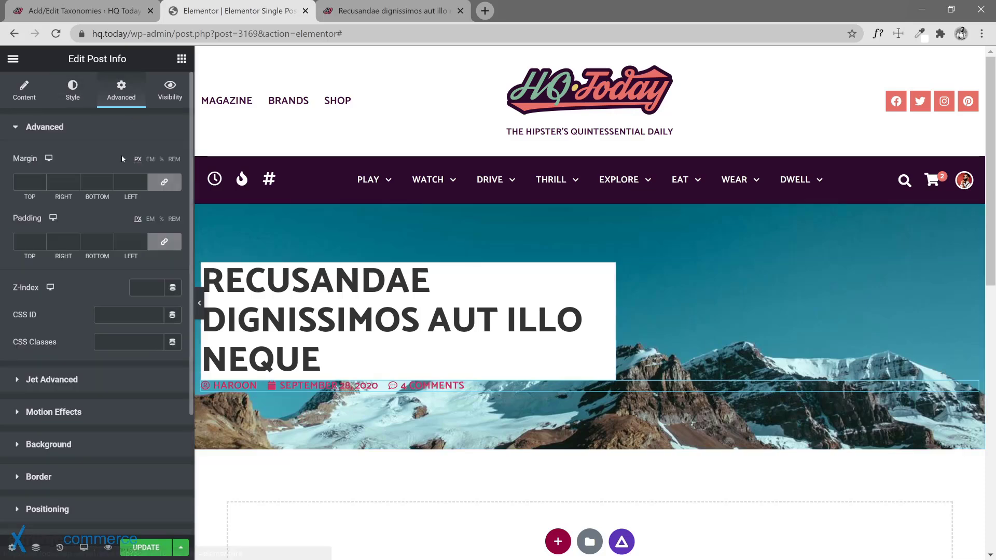
{"action": "left_click", "coordinate": [78, 93]}
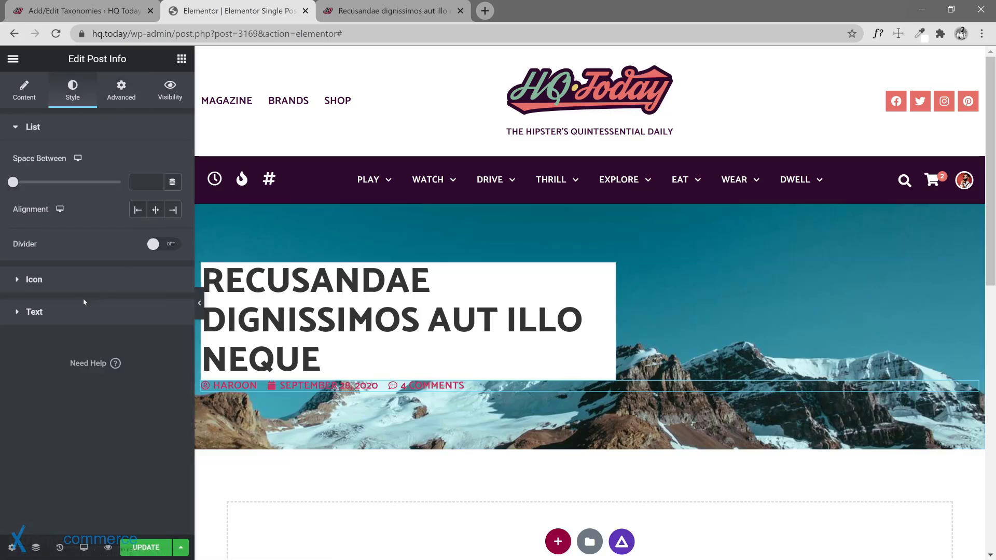
{"action": "left_click", "coordinate": [80, 313]}
{"action": "left_click", "coordinate": [155, 265]}
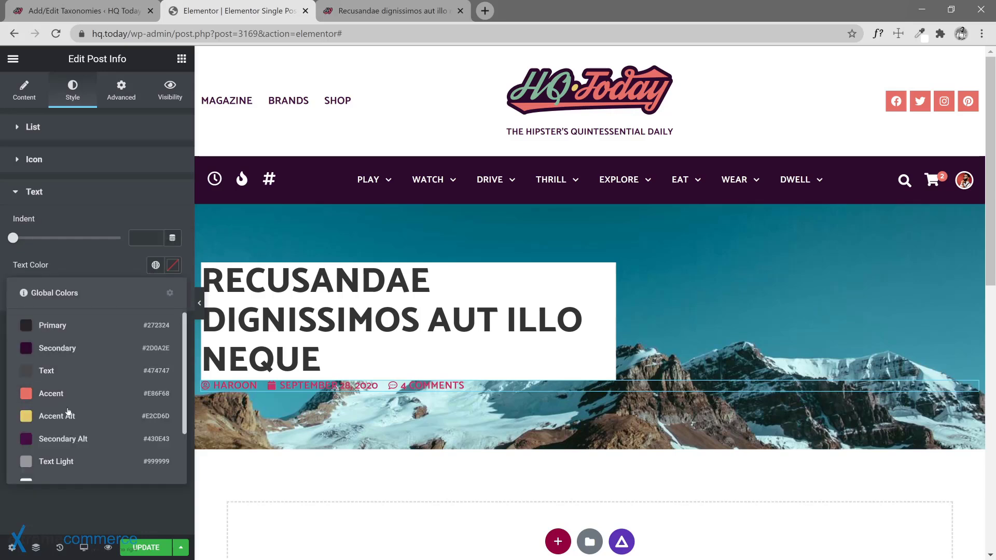
{"action": "scroll", "coordinate": [60, 430], "scroll_direction": "down", "scroll_amount": 1}
{"action": "scroll", "coordinate": [57, 422], "scroll_direction": "up", "scroll_amount": 1}
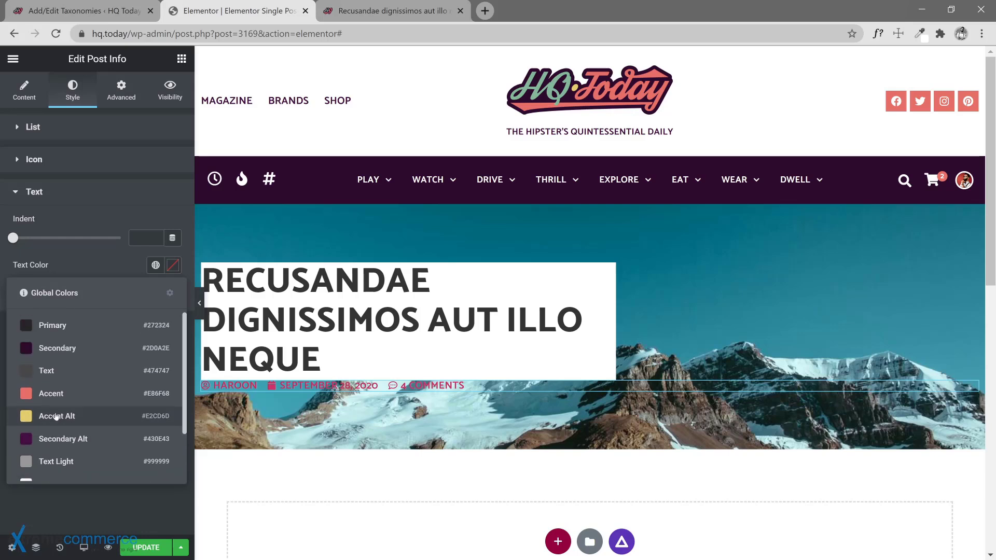
{"action": "left_click", "coordinate": [53, 326]}
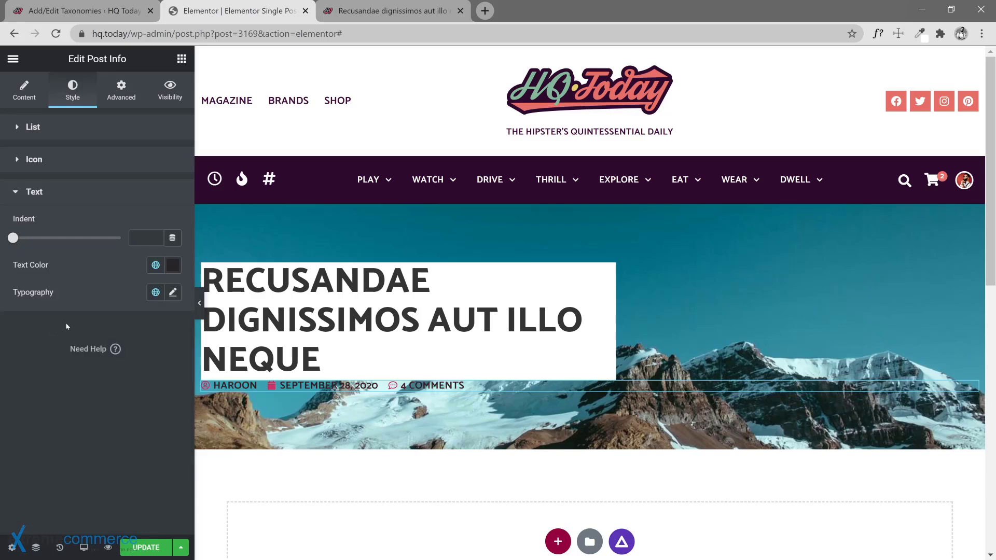
Reset the Post Info text typography to its default.
{"action": "left_click", "coordinate": [156, 292]}
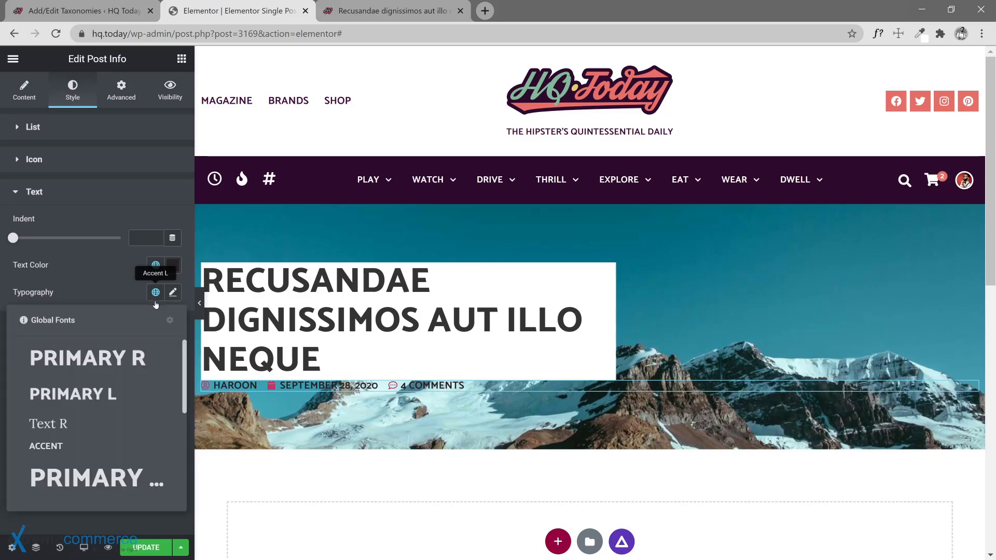
{"action": "left_click", "coordinate": [172, 293]}
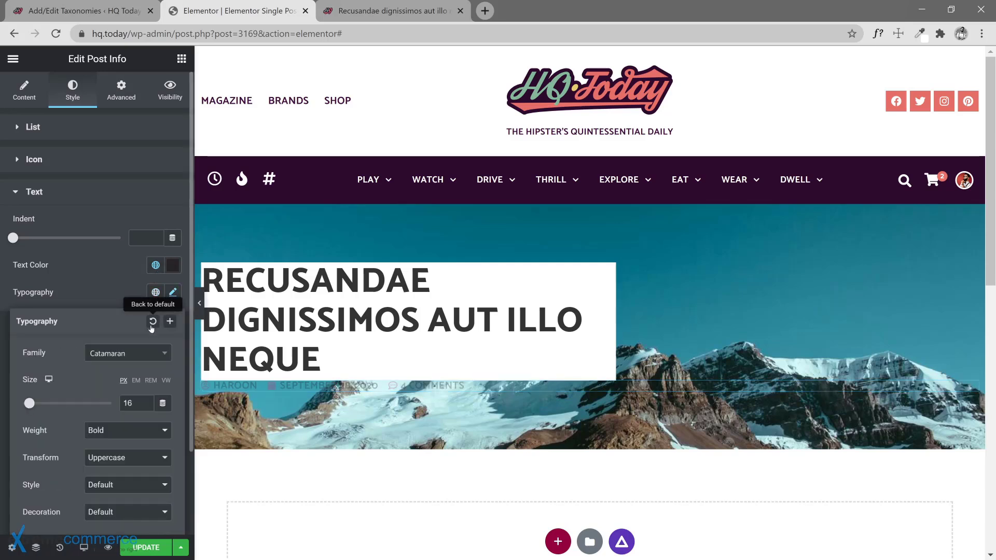
{"action": "left_click", "coordinate": [152, 325]}
Set the hero section's link color to the Primary global color and its link hover color to Accent.
{"action": "left_click", "coordinate": [588, 196]}
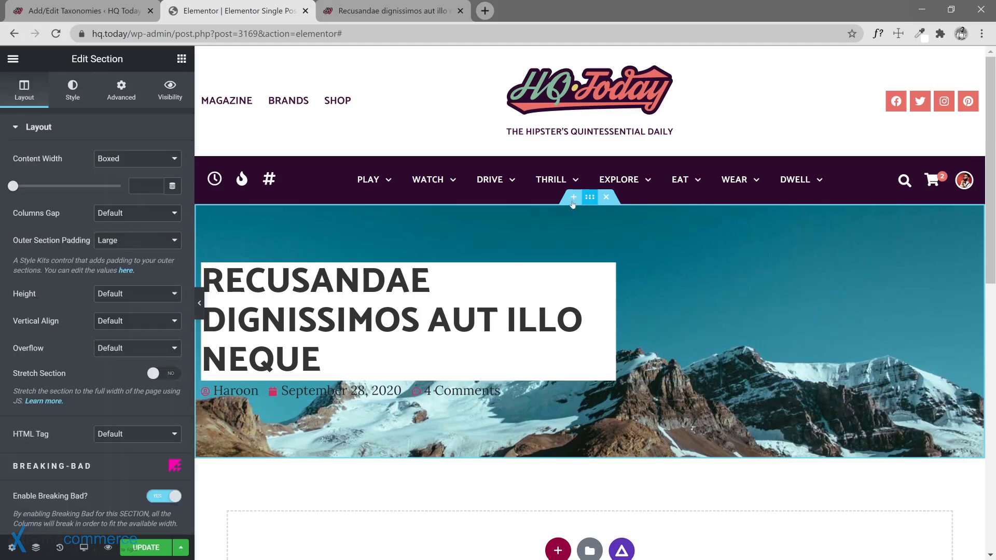
{"action": "left_click", "coordinate": [72, 90]}
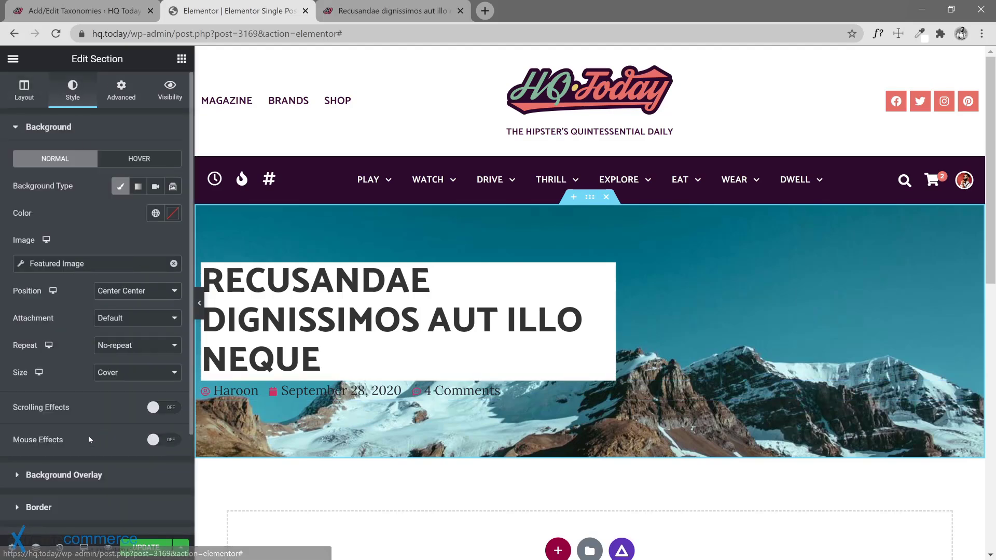
{"action": "scroll", "coordinate": [66, 485], "scroll_direction": "down", "scroll_amount": 2}
{"action": "left_click", "coordinate": [68, 453]}
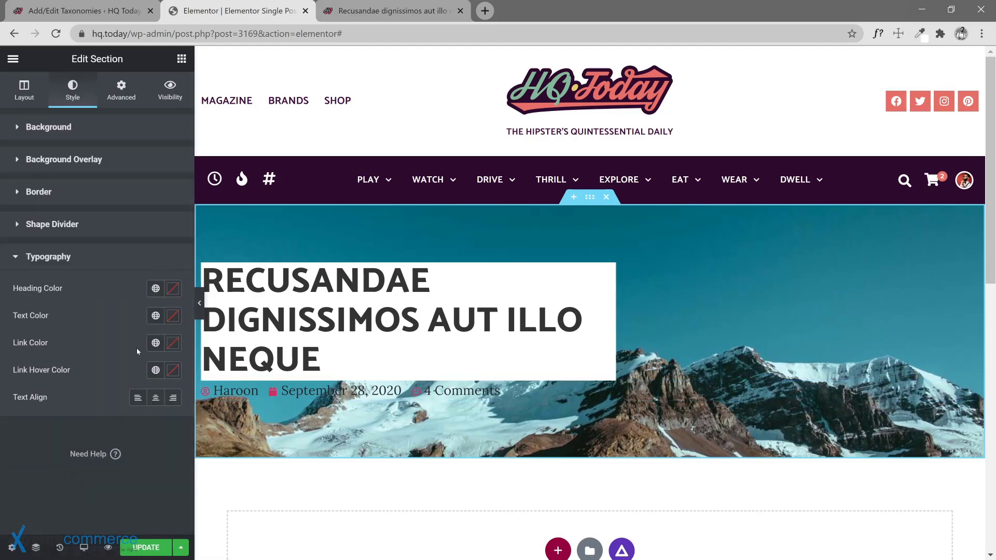
{"action": "left_click", "coordinate": [155, 316]}
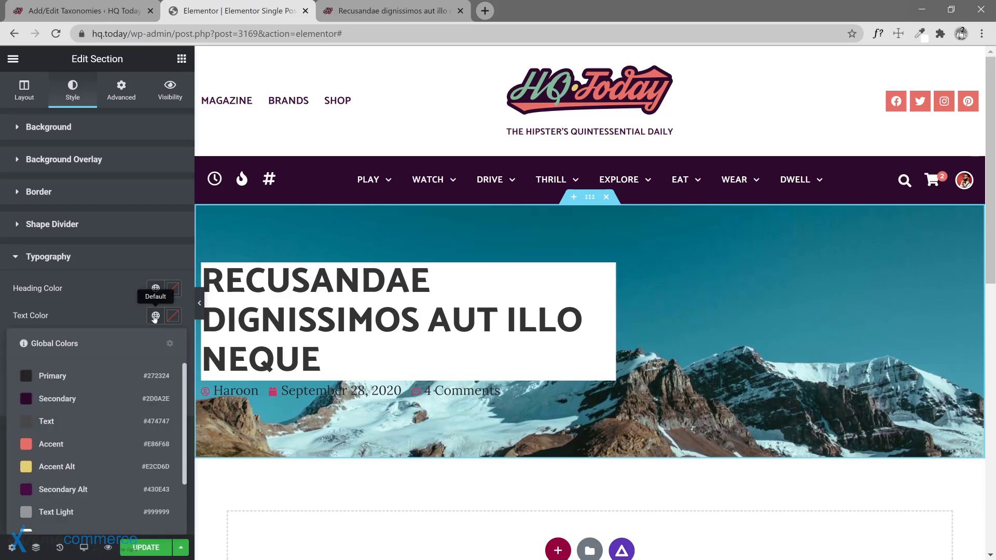
{"action": "left_click", "coordinate": [155, 316]}
{"action": "left_click", "coordinate": [155, 342]}
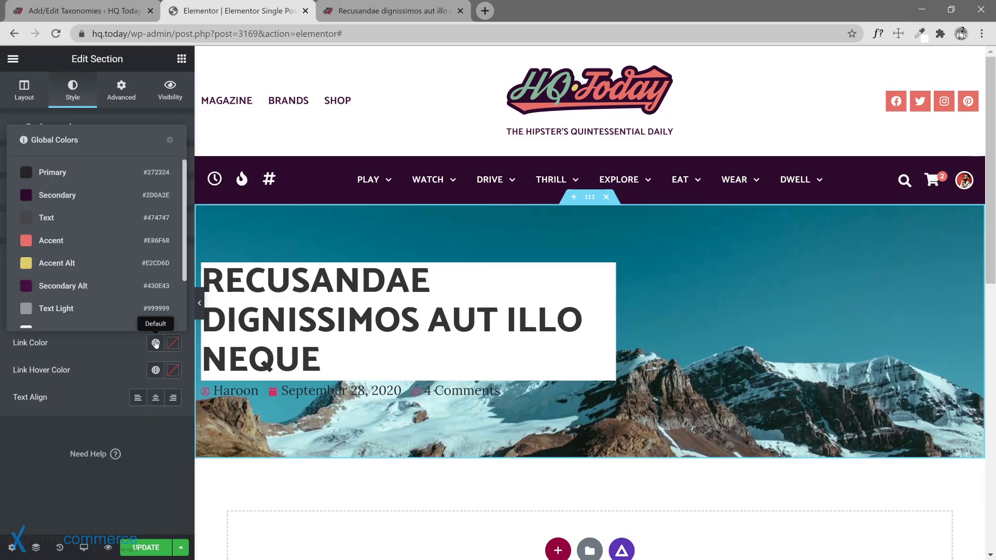
{"action": "left_click", "coordinate": [63, 176]}
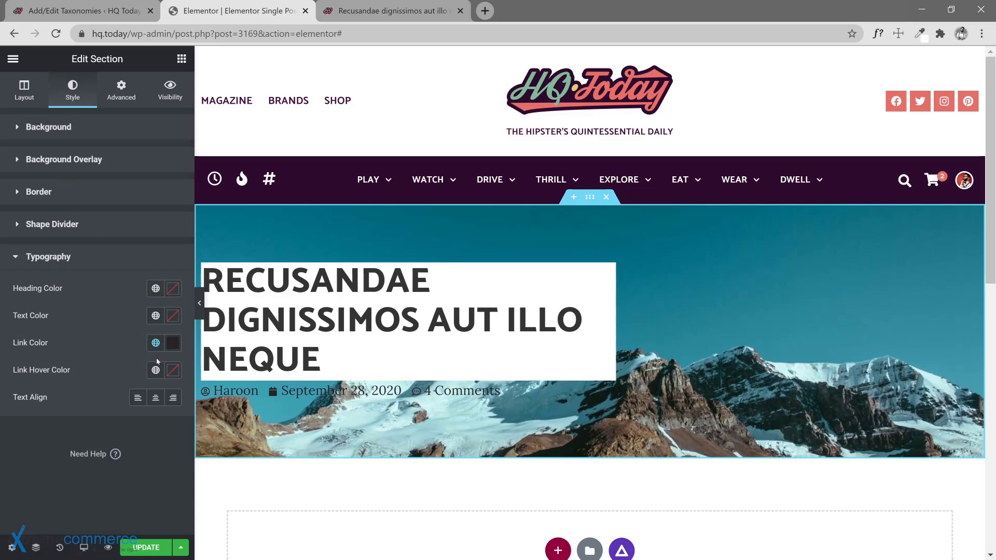
{"action": "left_click", "coordinate": [156, 371]}
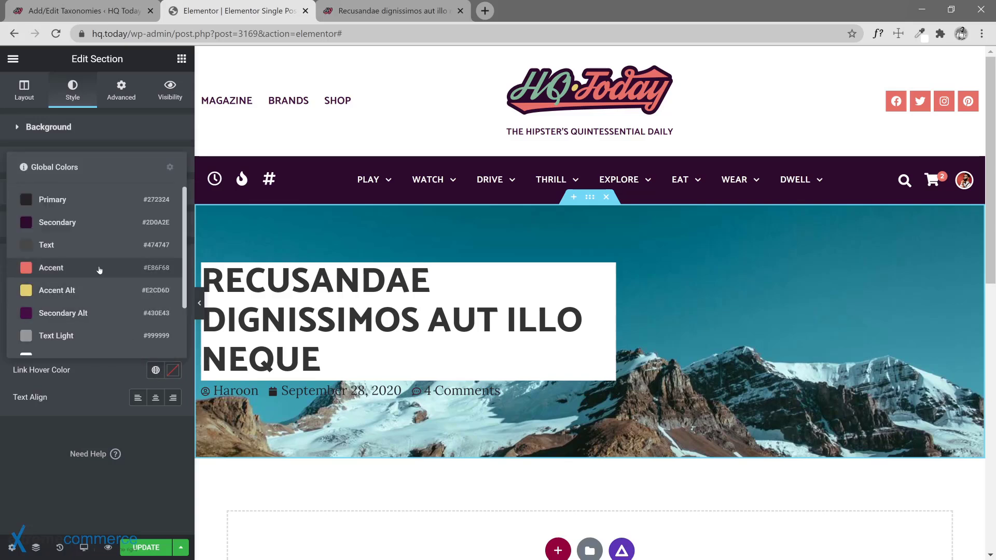
{"action": "left_click", "coordinate": [26, 273]}
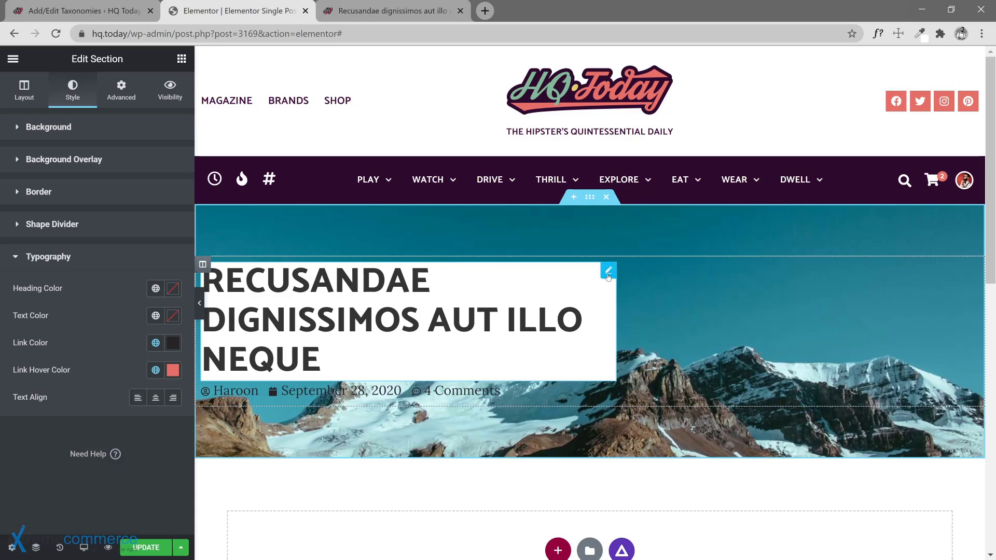
Link the post title dynamically to the Post URL.
{"action": "left_click", "coordinate": [608, 270]}
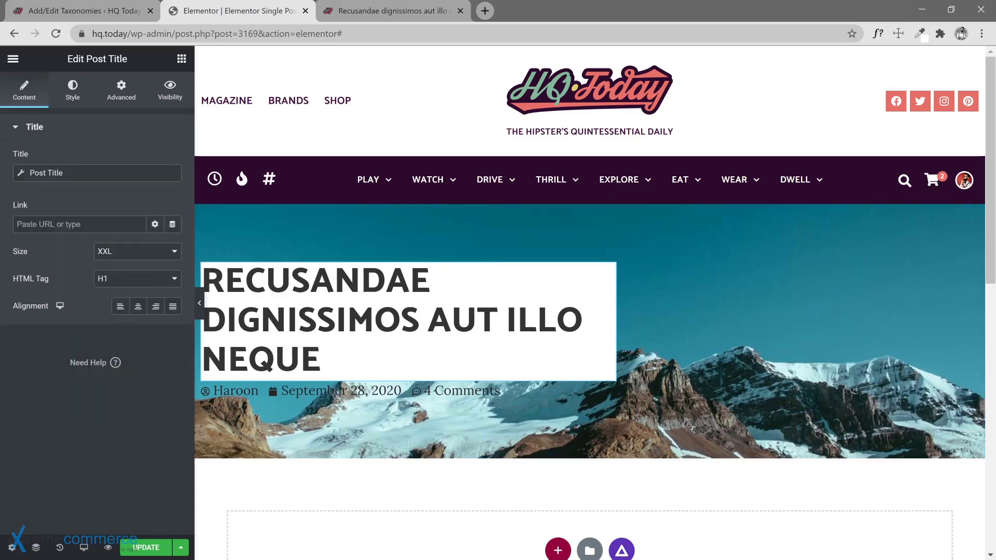
{"action": "left_click", "coordinate": [172, 225]}
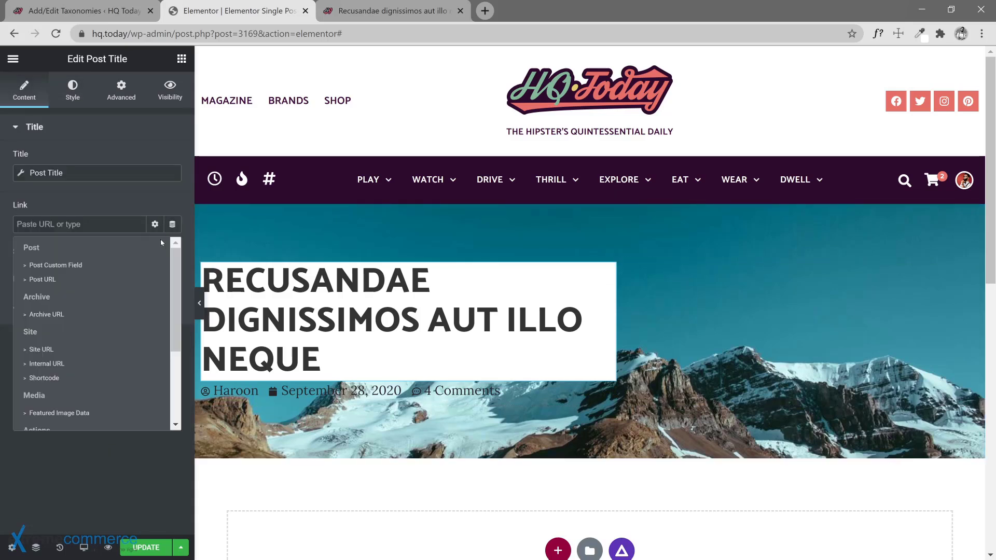
{"action": "left_click", "coordinate": [46, 280]}
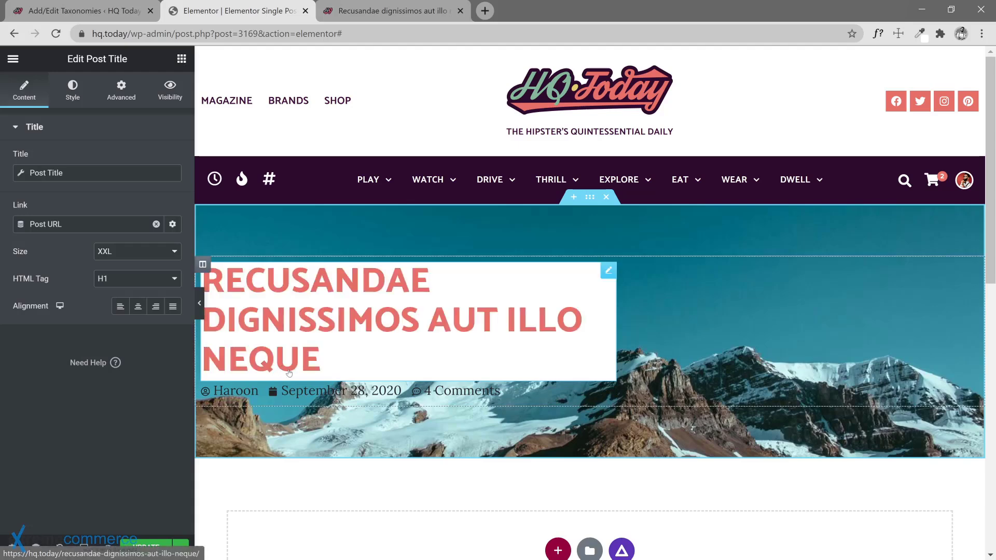
Review the Post Info's Comments, Date and Author item settings and update the template.
{"action": "left_click", "coordinate": [524, 393]}
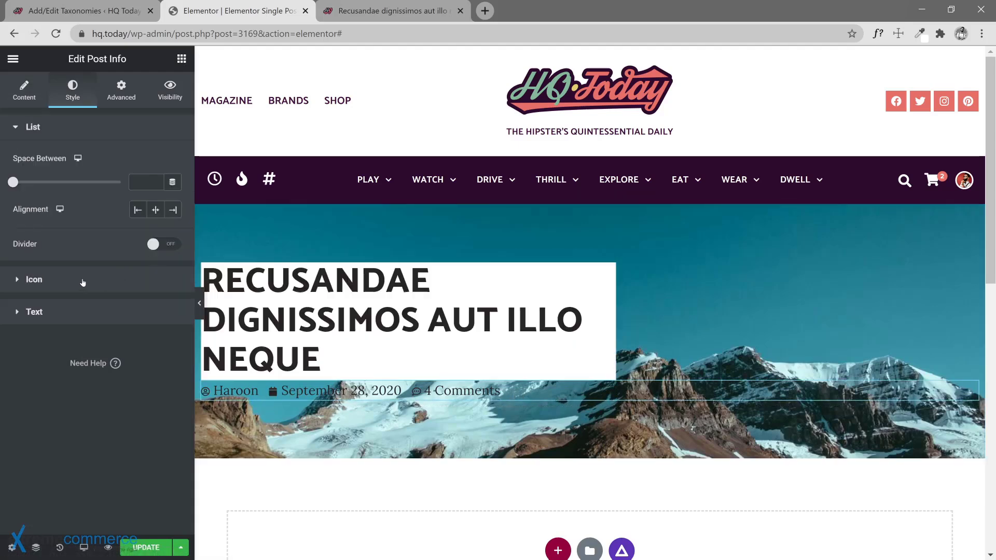
{"action": "left_click", "coordinate": [36, 90]}
{"action": "left_click", "coordinate": [104, 270]}
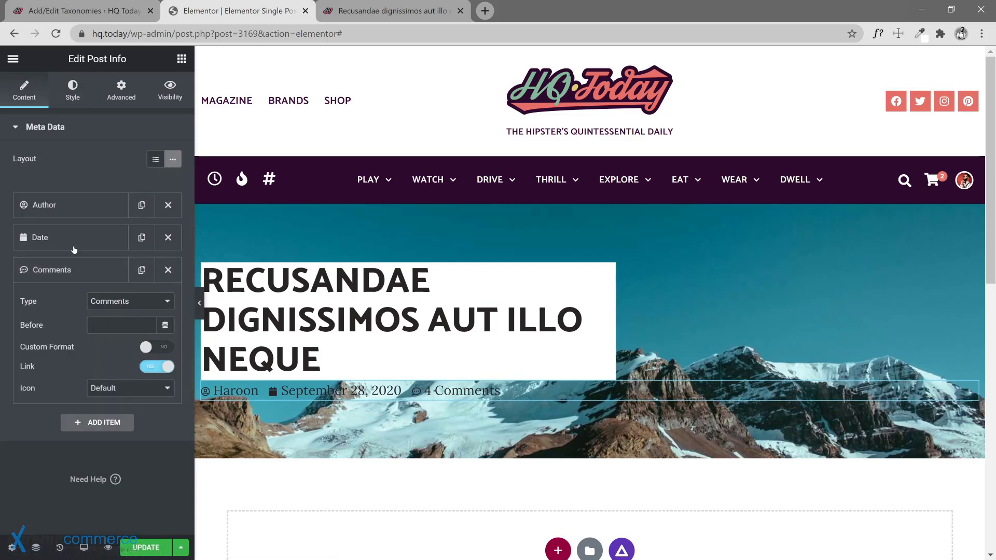
{"action": "left_click", "coordinate": [92, 247]}
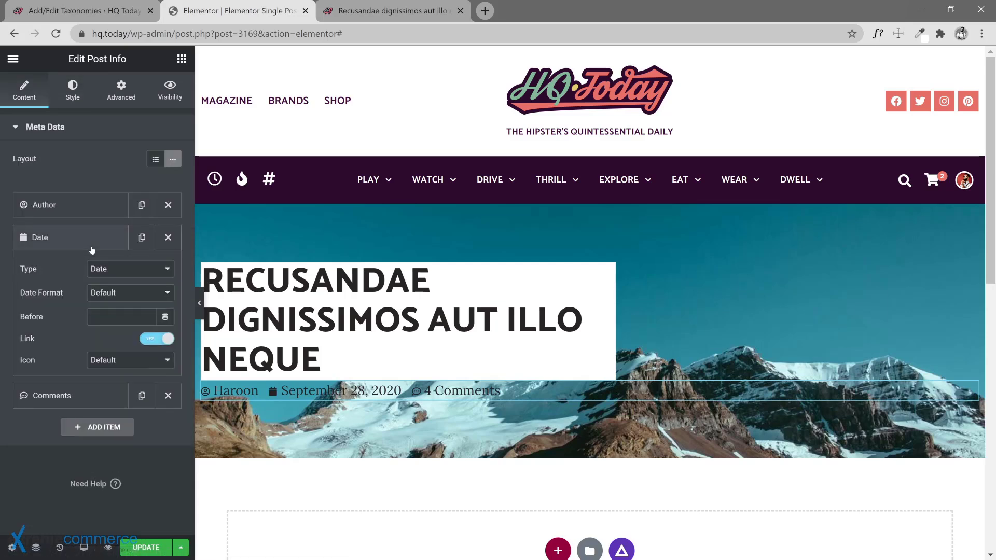
{"action": "left_click", "coordinate": [86, 212]}
{"action": "left_click", "coordinate": [143, 546]}
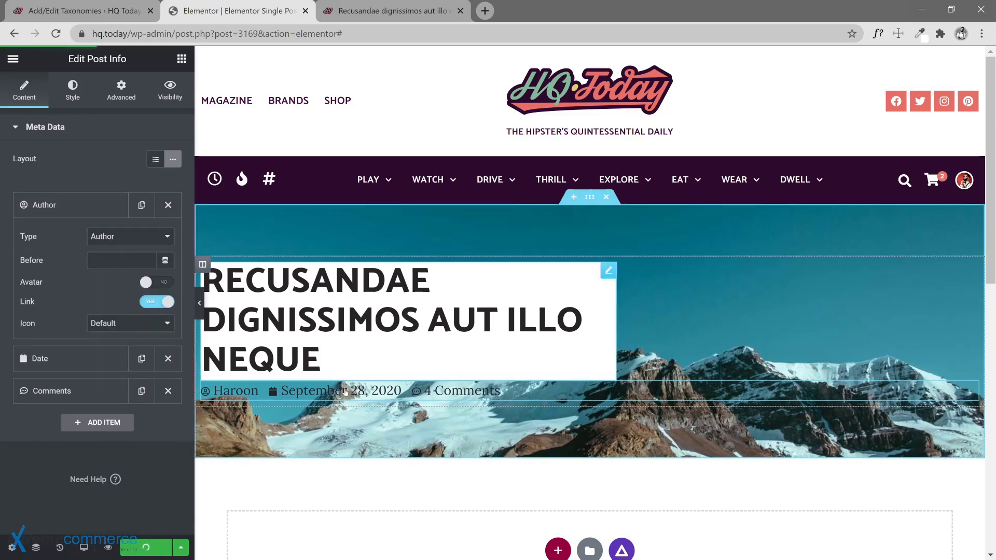
Remove the global color assigned to the Post Info text, leaving its text color unset.
{"action": "left_click", "coordinate": [73, 93]}
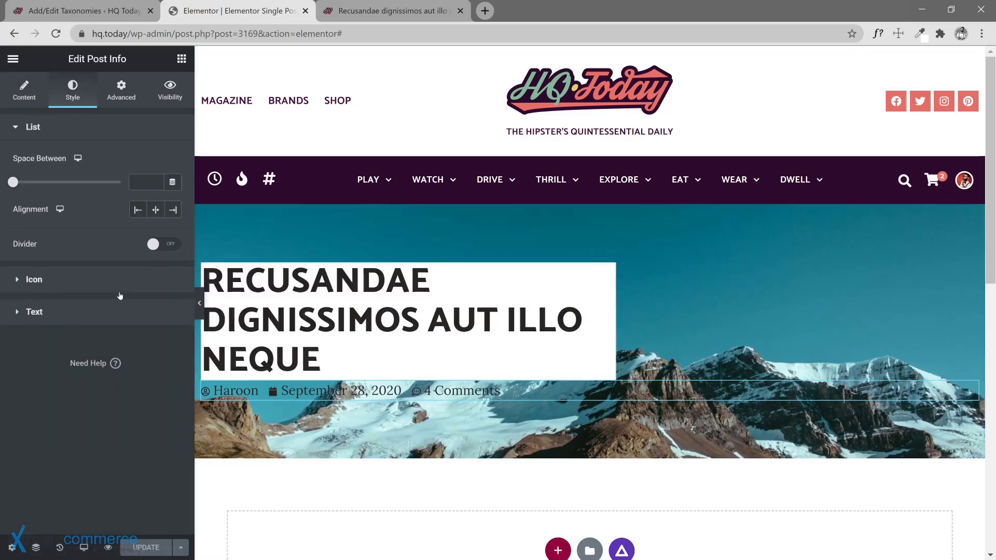
{"action": "left_click", "coordinate": [104, 312]}
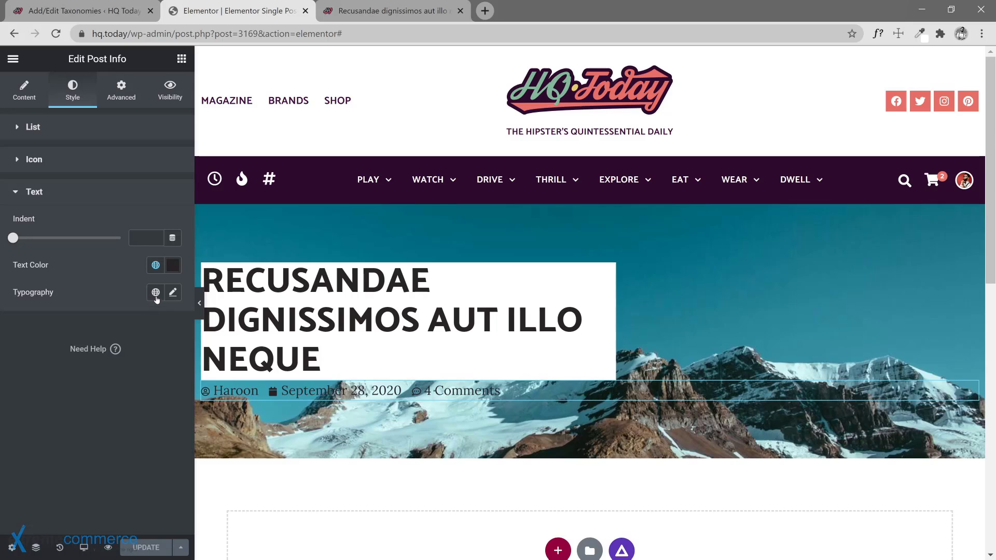
{"action": "left_click", "coordinate": [155, 265]}
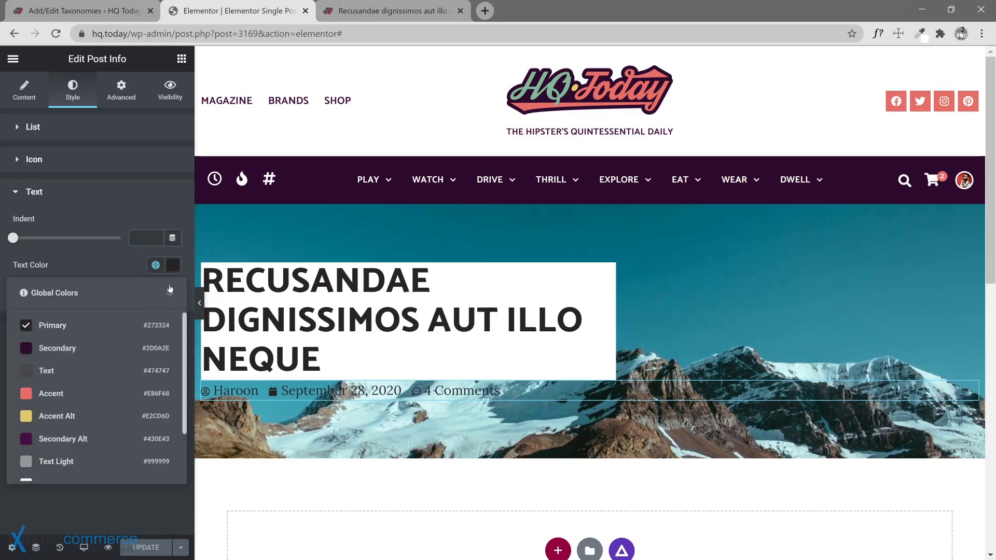
{"action": "left_click", "coordinate": [173, 265]}
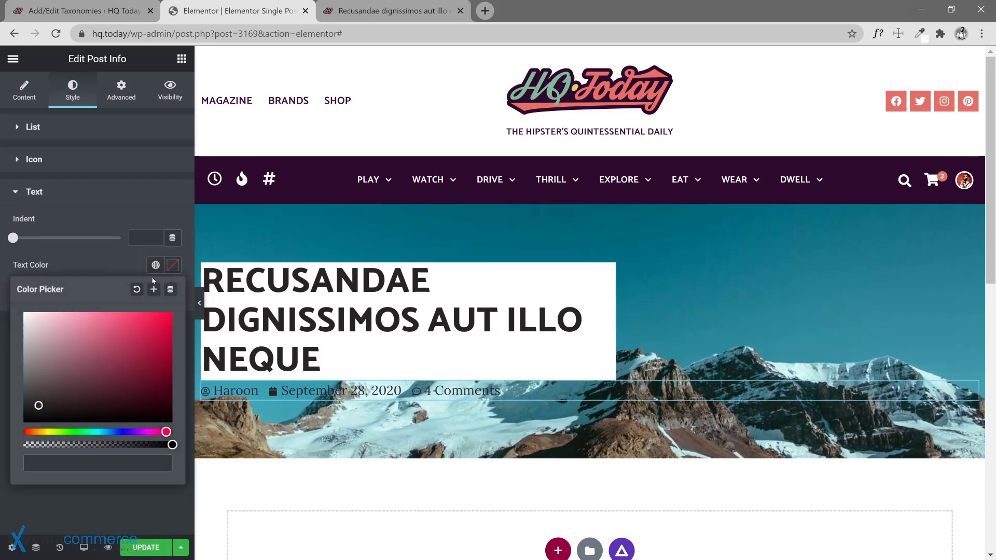
{"action": "left_click", "coordinate": [156, 265]}
{"action": "left_click", "coordinate": [156, 265]}
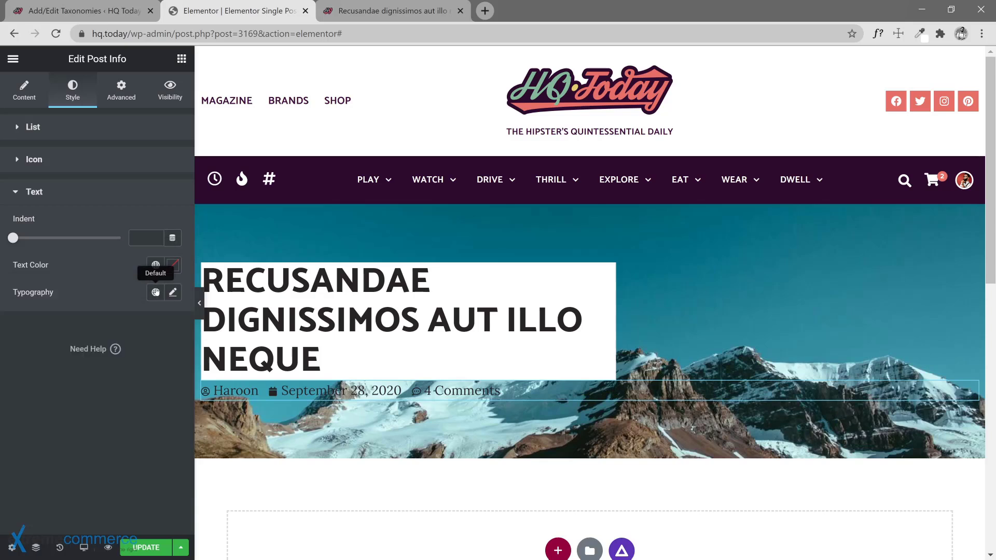
Apply the Accent L global font to the Post Info text.
{"action": "left_click", "coordinate": [156, 292]}
{"action": "scroll", "coordinate": [133, 413], "scroll_direction": "down", "scroll_amount": 3}
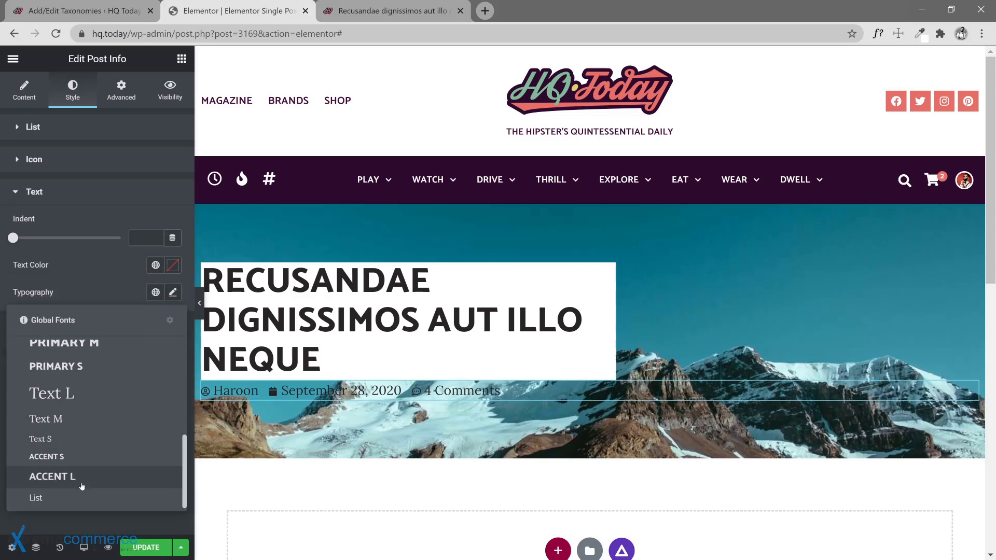
{"action": "left_click", "coordinate": [89, 476]}
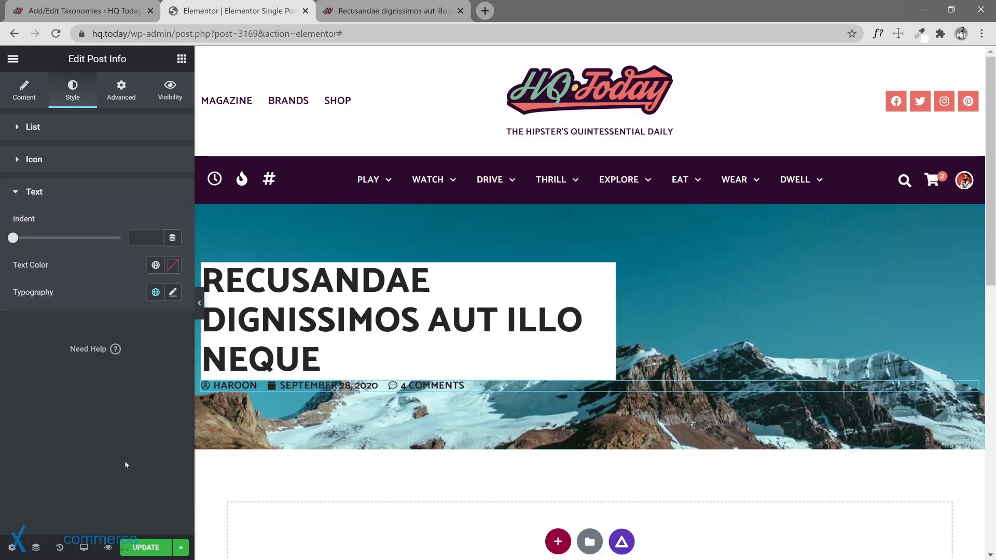
Unlink the Post Info widget's padding sides and set its top padding to 20 px.
{"action": "left_click", "coordinate": [122, 91]}
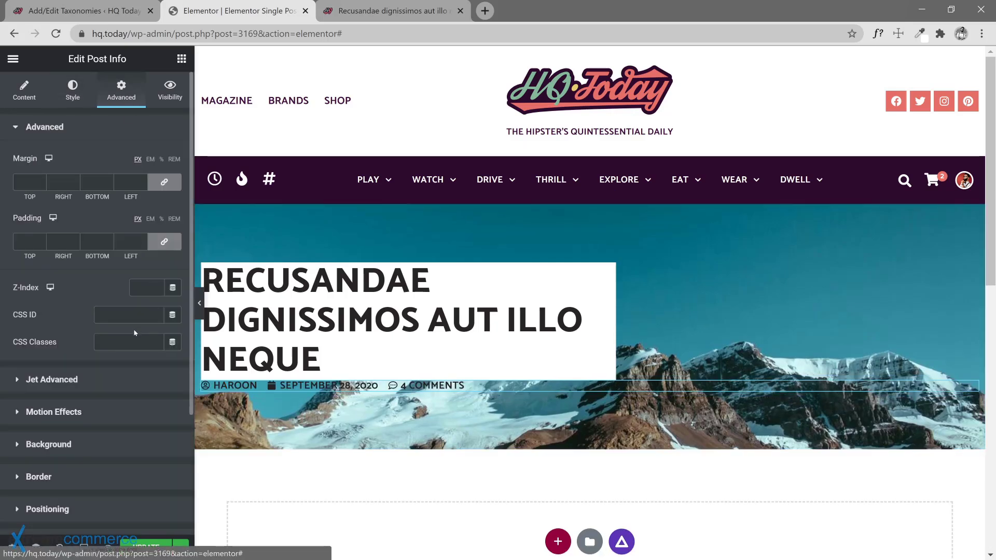
{"action": "scroll", "coordinate": [128, 395], "scroll_direction": "down", "scroll_amount": 3}
{"action": "scroll", "coordinate": [114, 384], "scroll_direction": "up", "scroll_amount": 3}
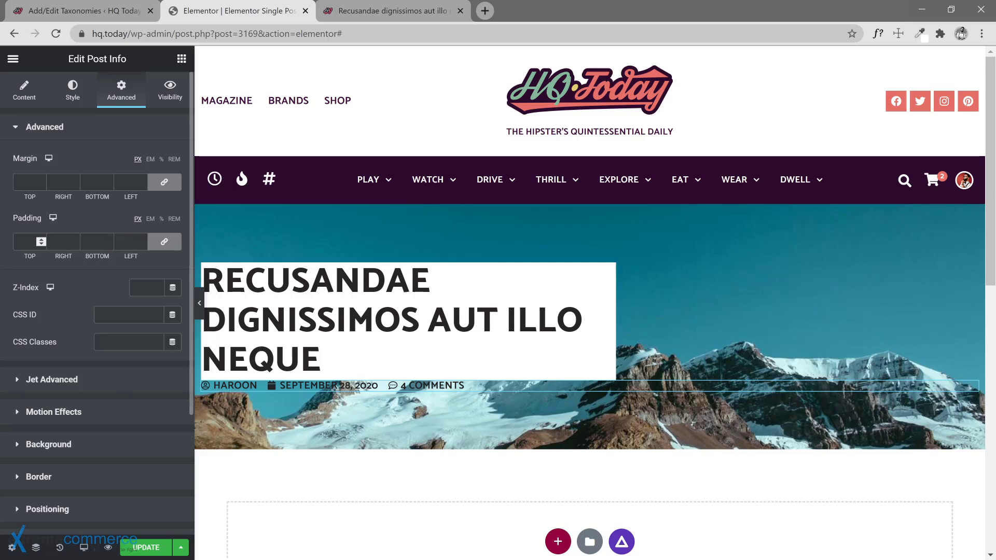
{"action": "left_click", "coordinate": [73, 91]}
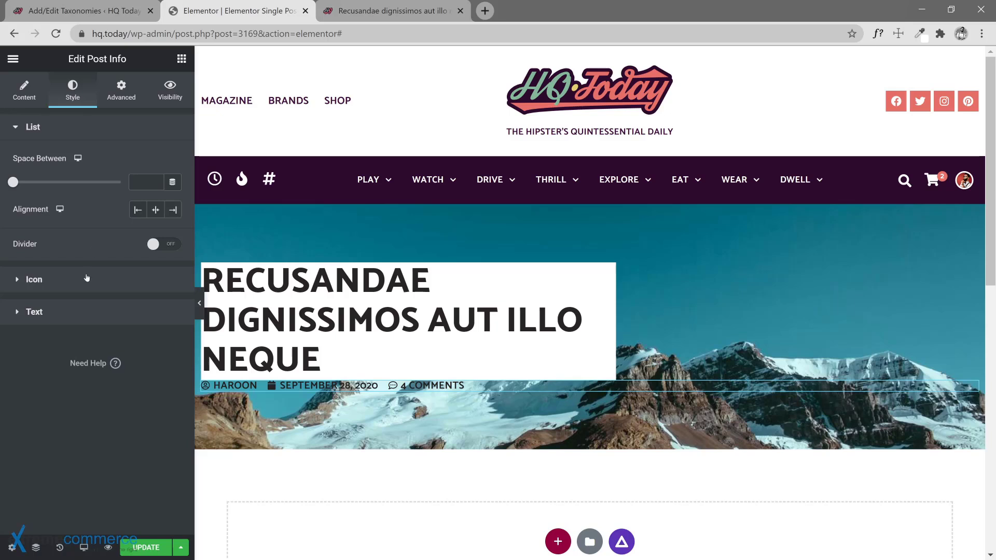
{"action": "left_click", "coordinate": [36, 98]}
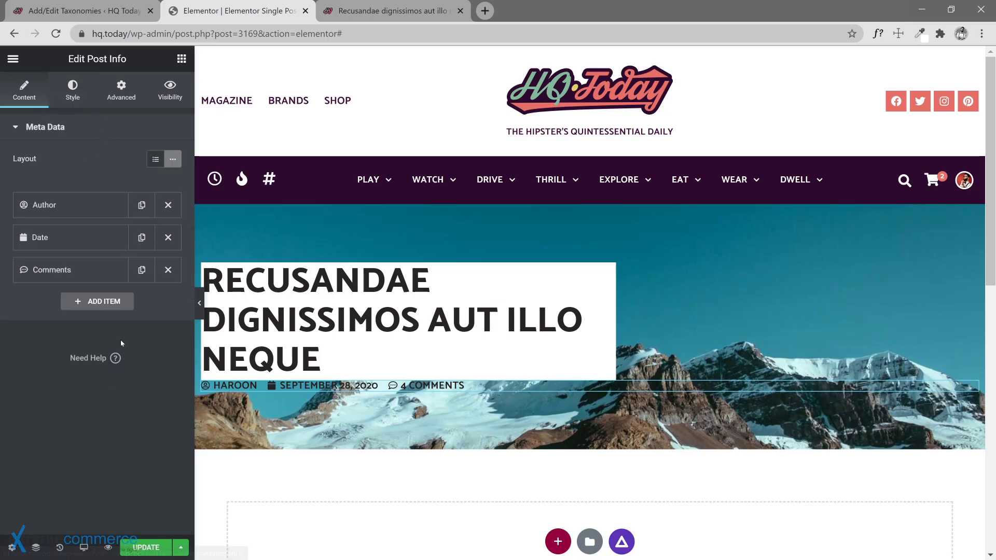
{"action": "left_click", "coordinate": [125, 94]}
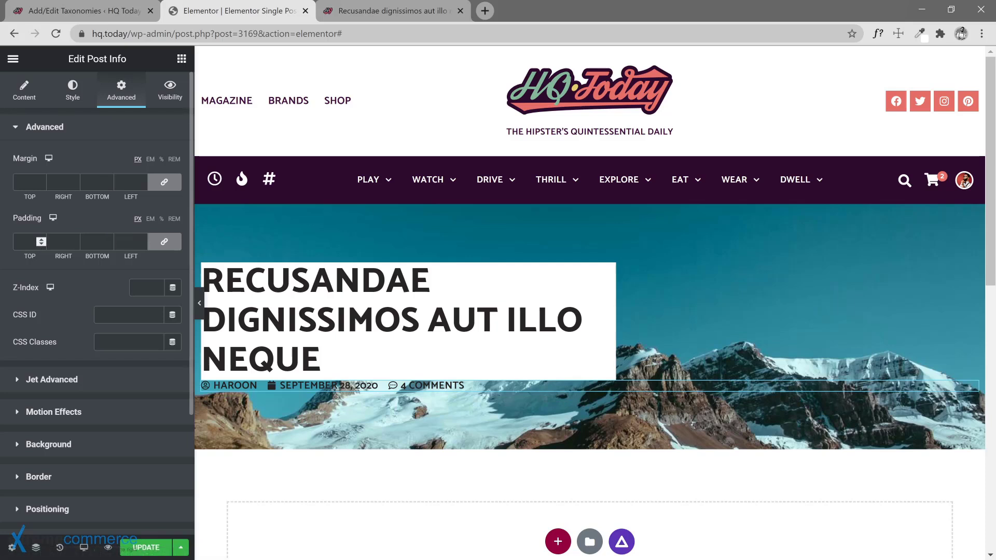
{"action": "left_click", "coordinate": [164, 242]}
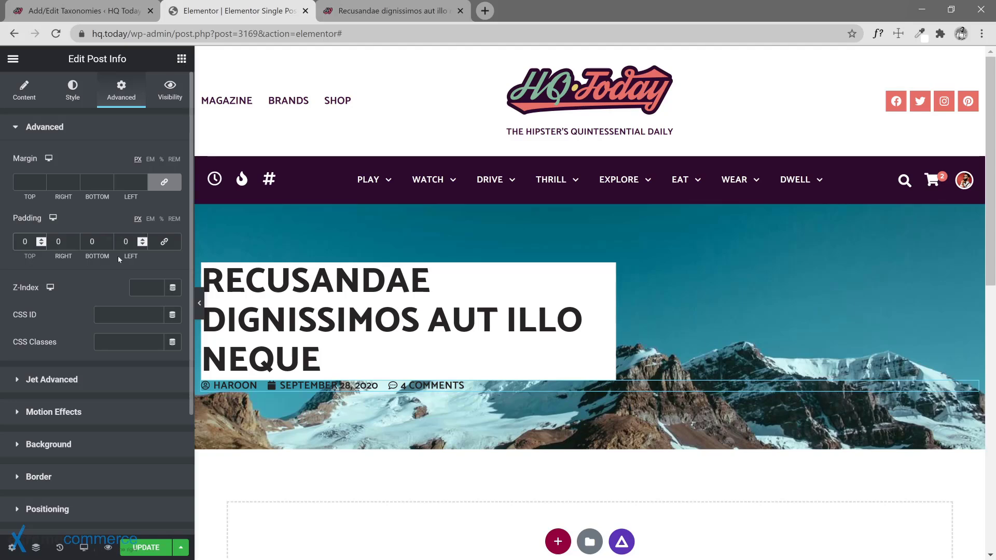
{"action": "type", "text": "2"}
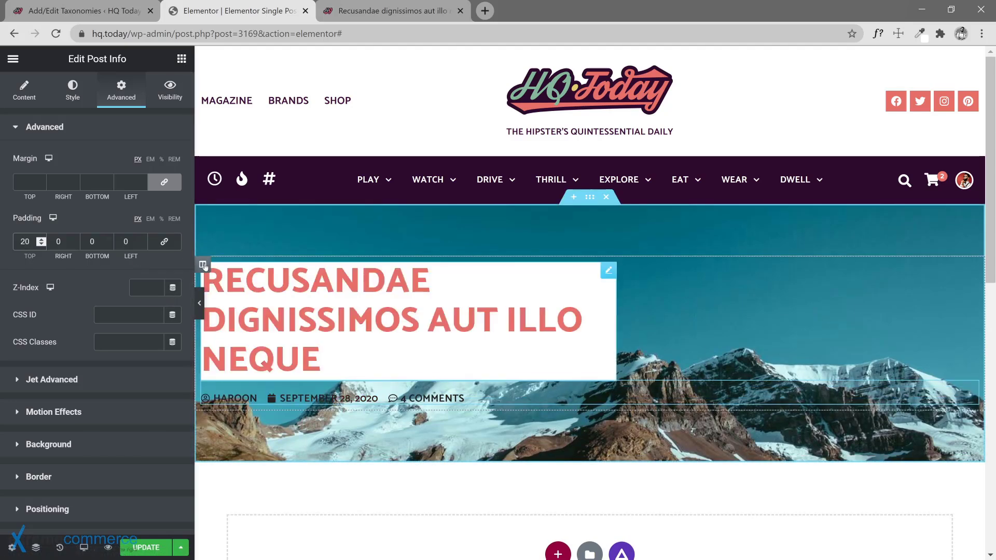
Set the Post Info widget's positioning width to Inline (auto).
{"action": "scroll", "coordinate": [120, 401], "scroll_direction": "down", "scroll_amount": 3}
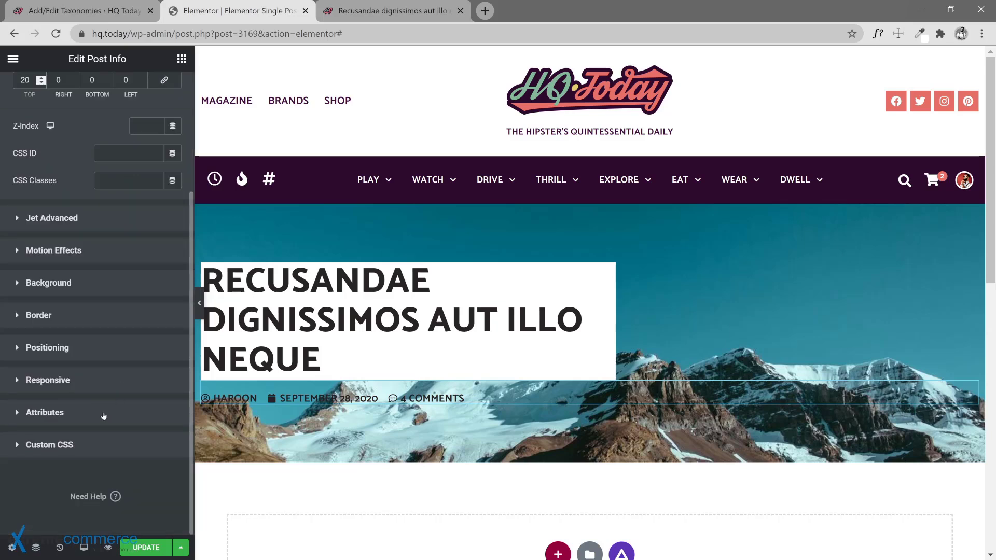
{"action": "left_click", "coordinate": [96, 348]}
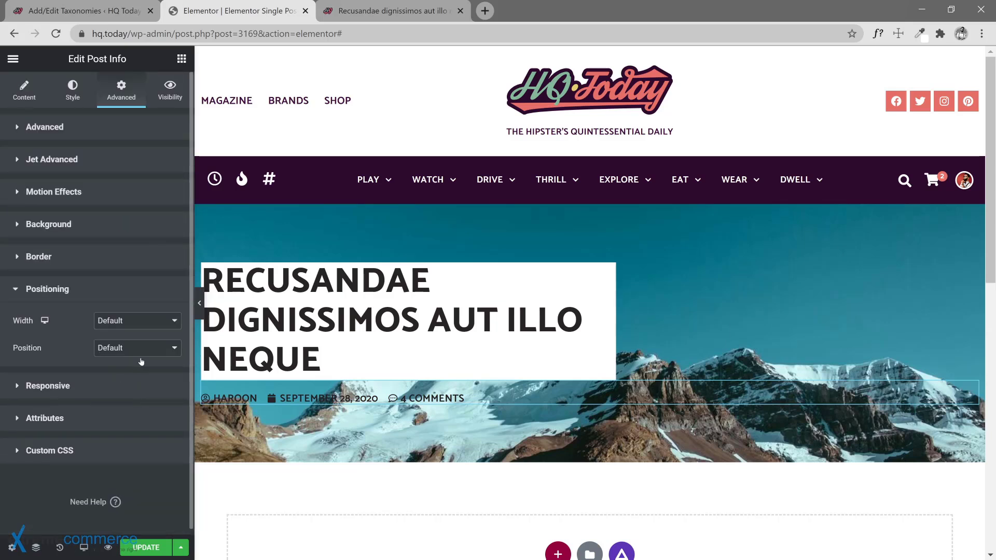
{"action": "left_click", "coordinate": [132, 321]}
{"action": "left_click", "coordinate": [148, 379]}
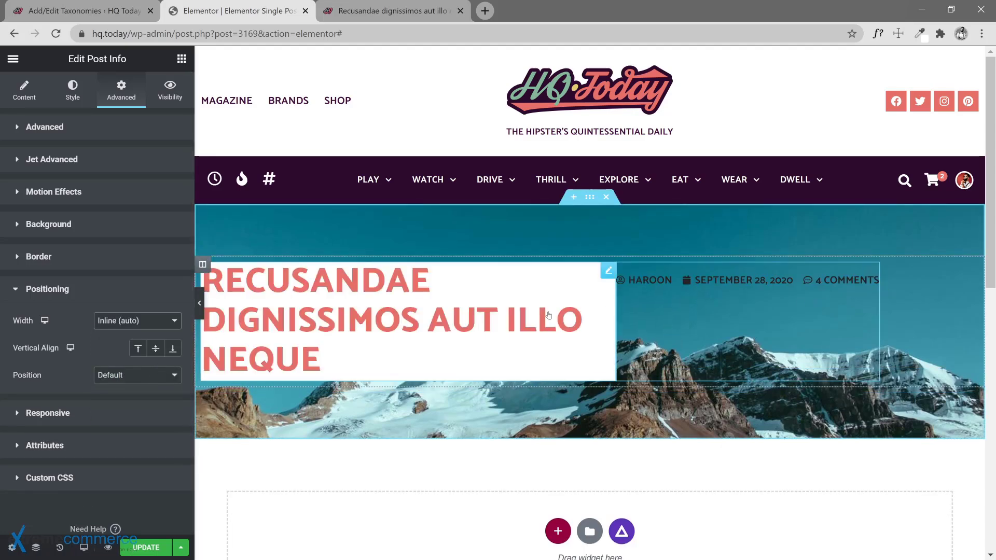
Find the Spacer widget and place it between the post title and the Post Info in the hero section.
{"action": "left_click", "coordinate": [181, 58]}
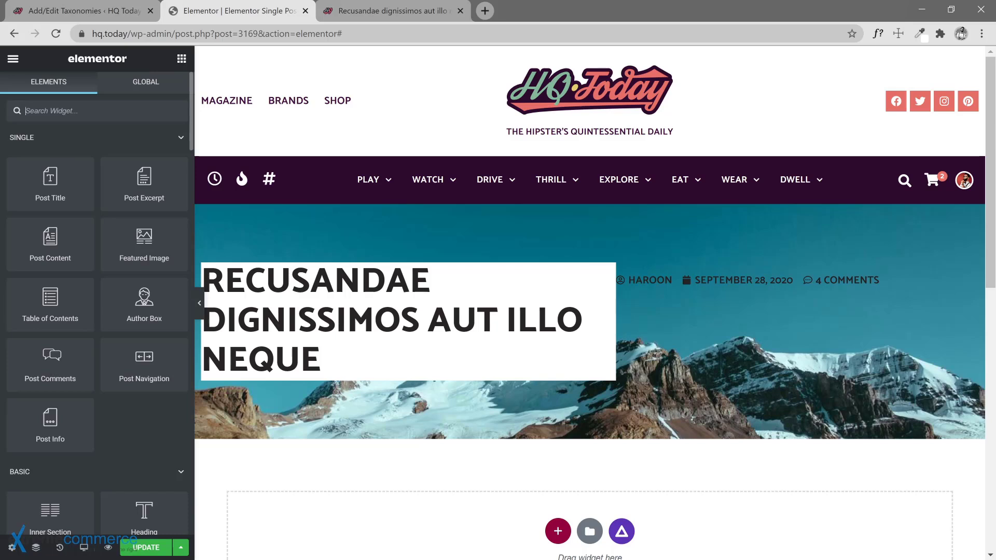
{"action": "type", "text": "sp"}
{"action": "type", "text": "d"}
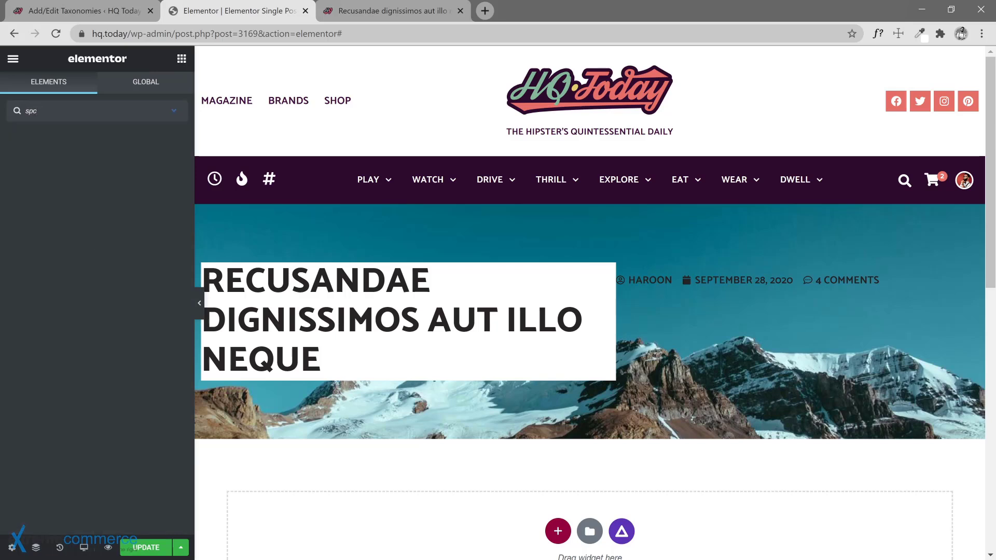
{"action": "key", "text": "BackSpace"}
{"action": "left_click_drag", "start_coordinate": [51, 152], "coordinate": [326, 347]}
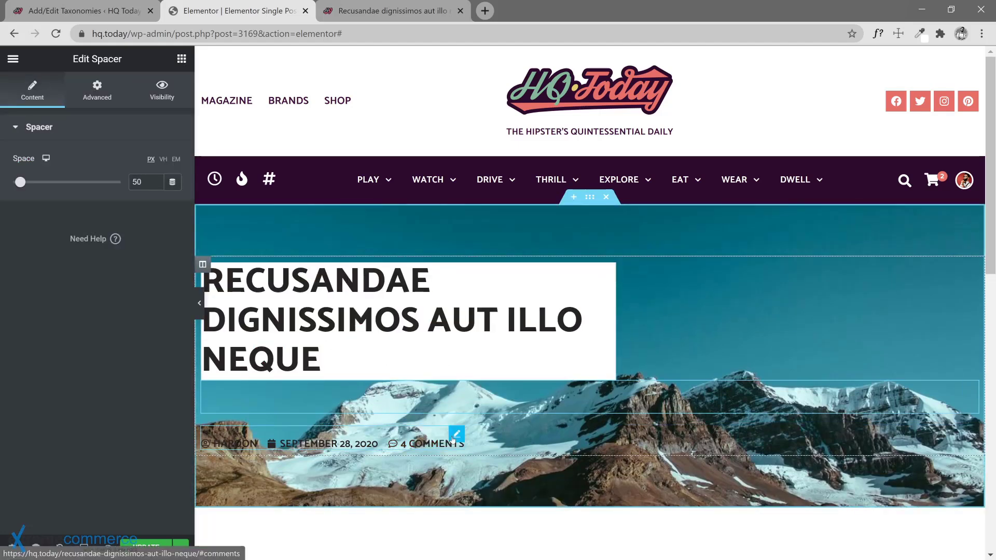
Clear the Post Info widget's padding values and link the padding sides again.
{"action": "left_click", "coordinate": [453, 439]}
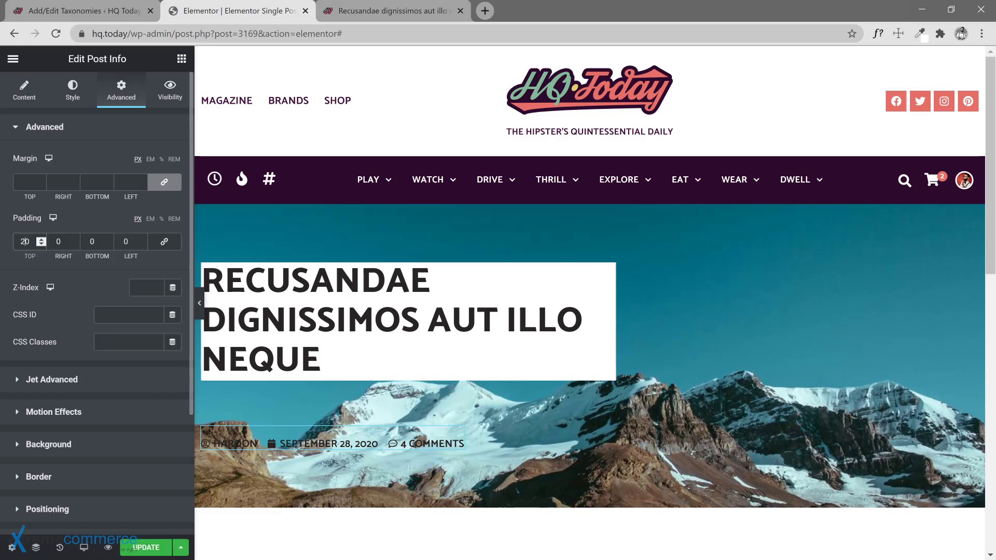
{"action": "type", "text": "0"}
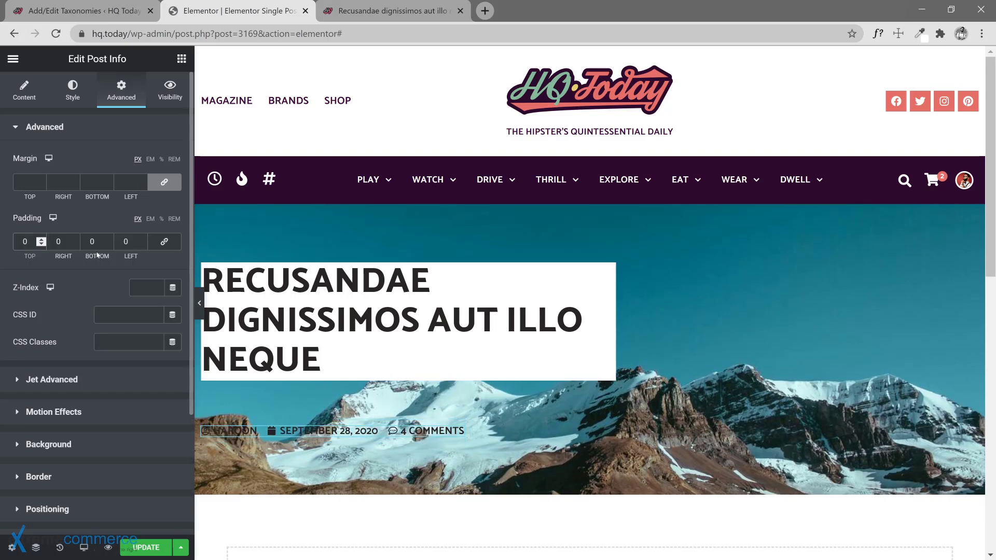
{"action": "left_click", "coordinate": [164, 241]}
{"action": "key", "text": "BackSpace"}
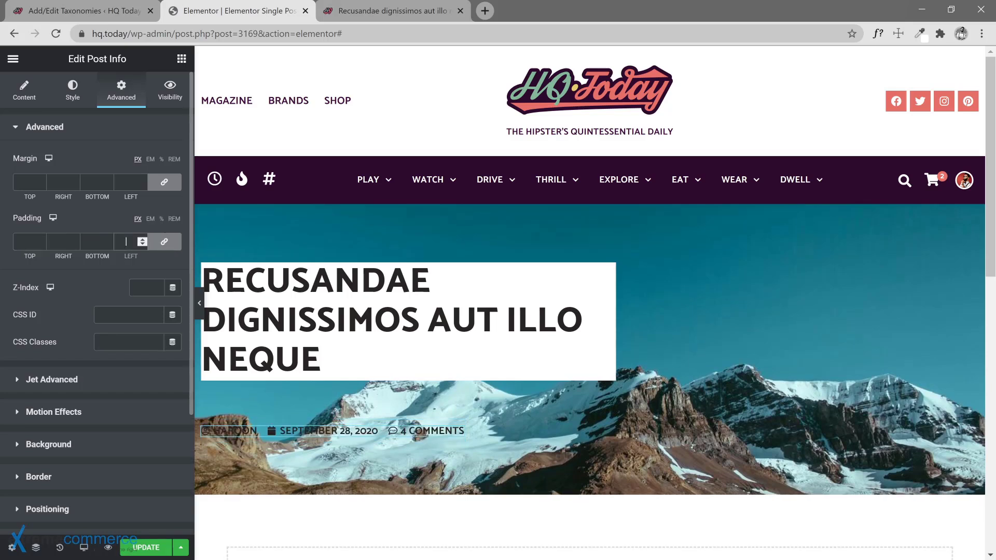
Set the spacer between the post title and Post Info to 10 px.
{"action": "left_click", "coordinate": [284, 398]}
{"action": "double_click", "coordinate": [131, 182]}
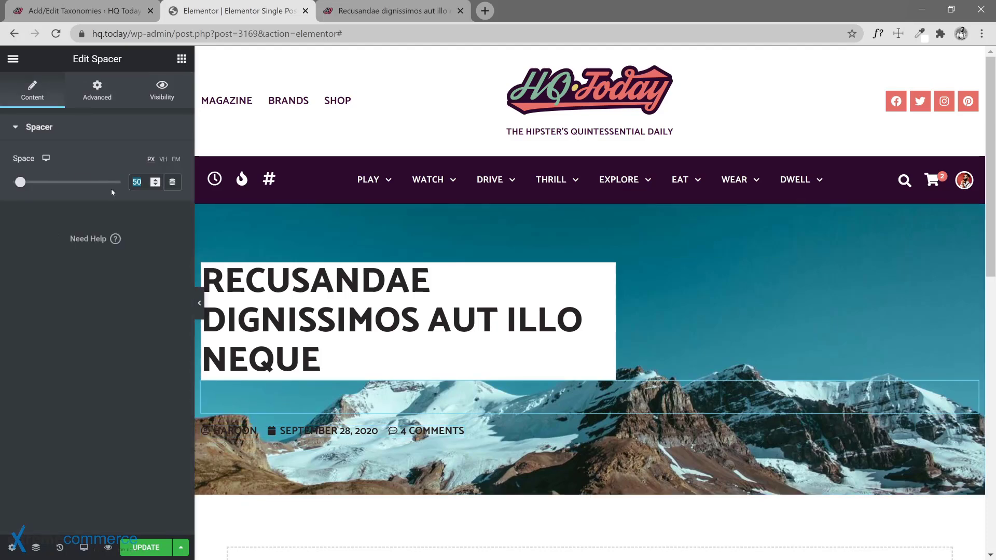
{"action": "type", "text": "10"}
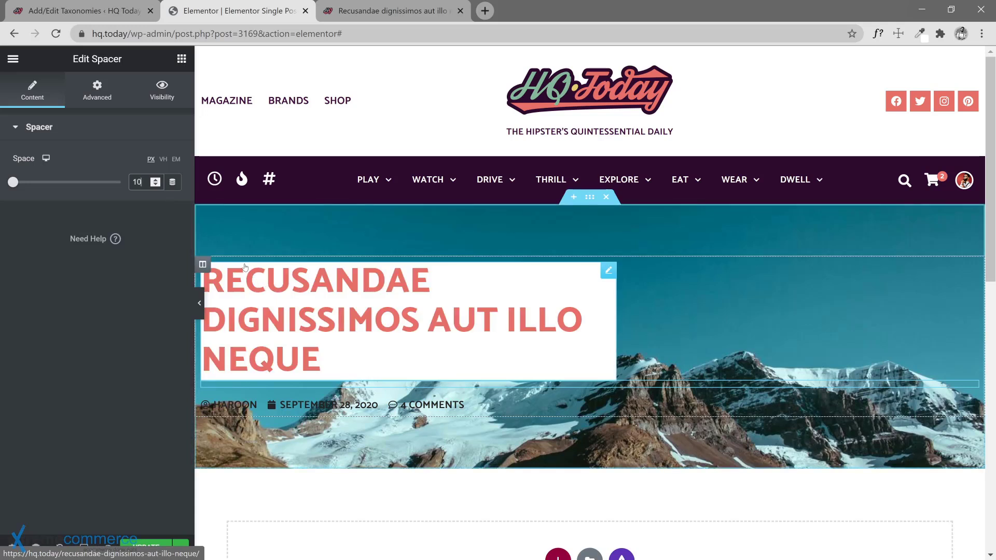
Set the space between widgets in the hero column to 0 px.
{"action": "left_click", "coordinate": [203, 265]}
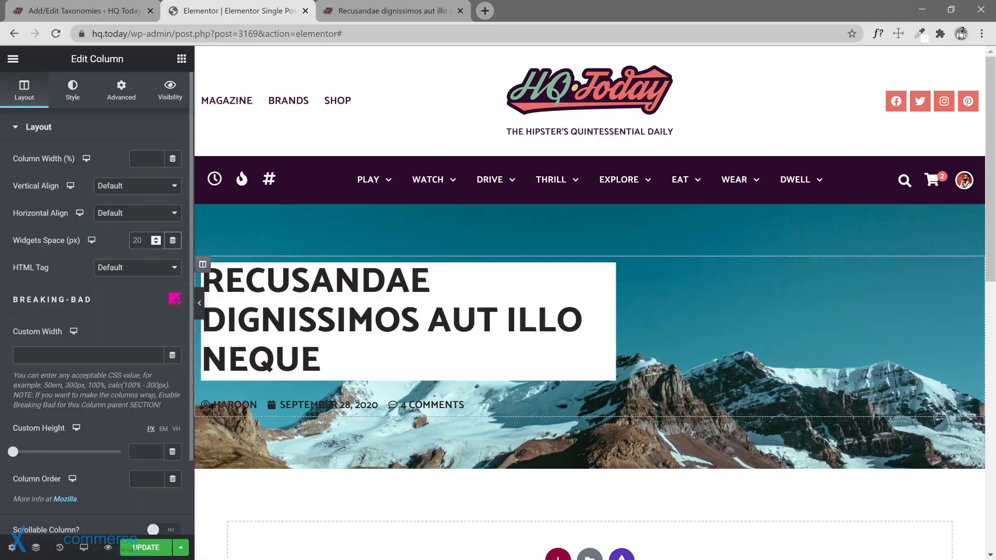
{"action": "type", "text": "0"}
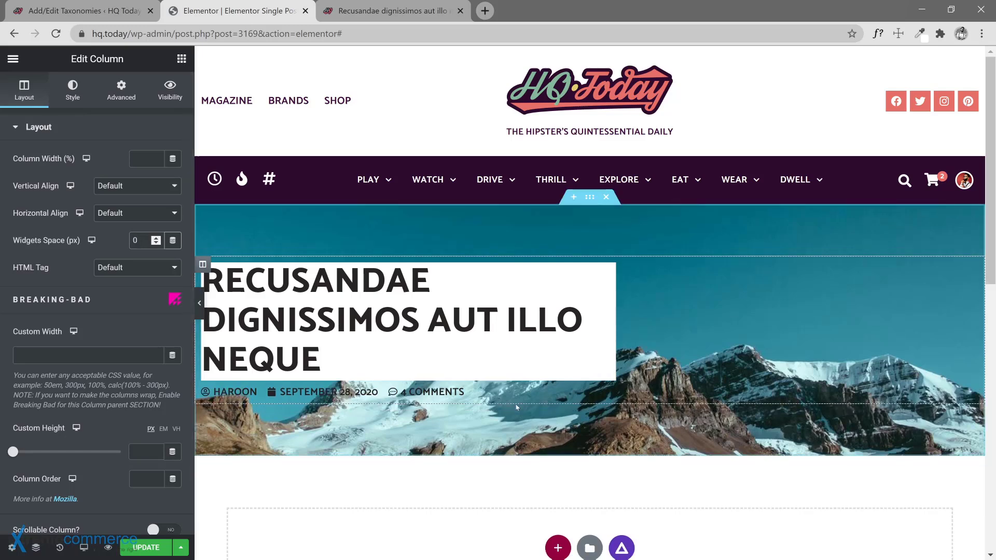
Set the spacer below the post title to 20 px and update the template.
{"action": "left_click", "coordinate": [626, 387]}
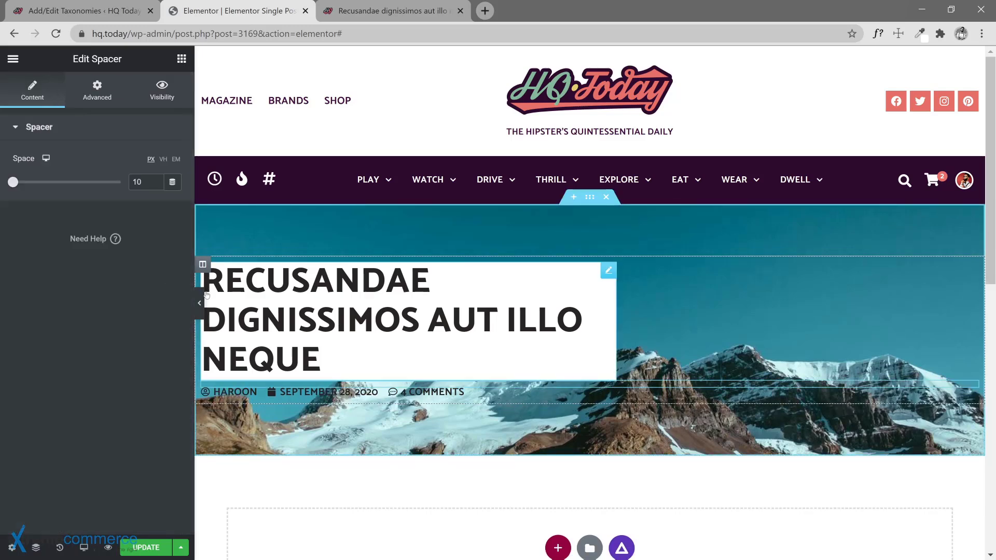
{"action": "type", "text": "2"}
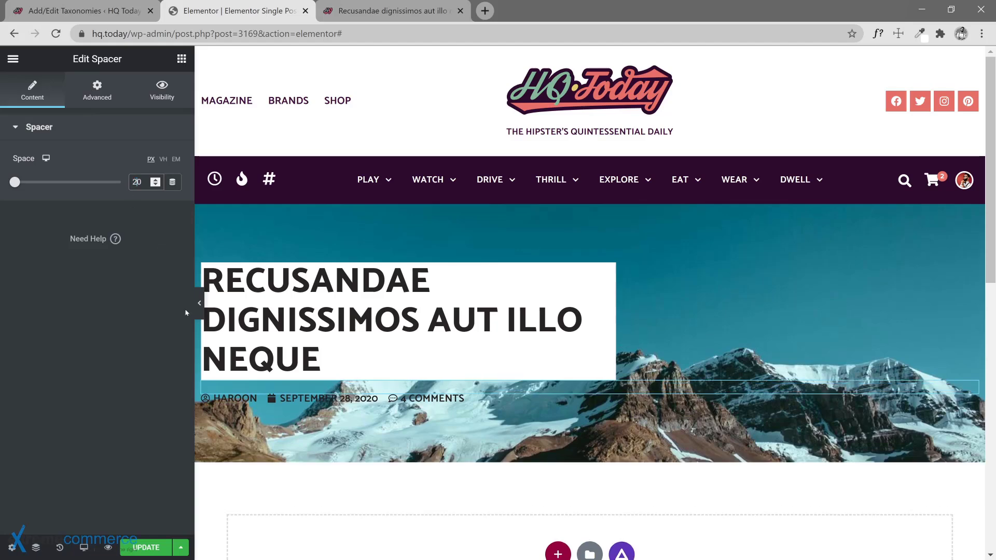
{"action": "left_click", "coordinate": [151, 548]}
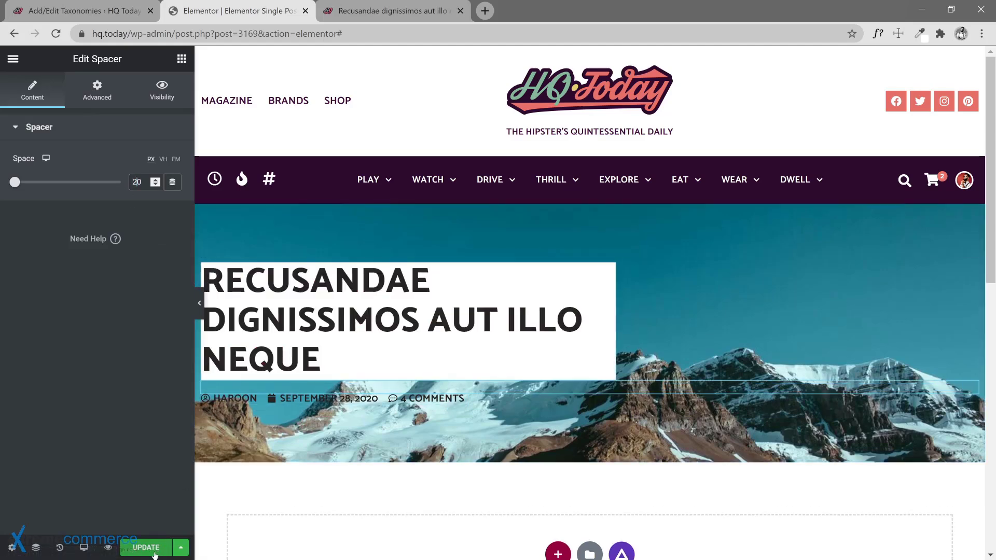
Give the Post Info widget a classic background in the global Blank color (#FFFFFF).
{"action": "left_click", "coordinate": [456, 400]}
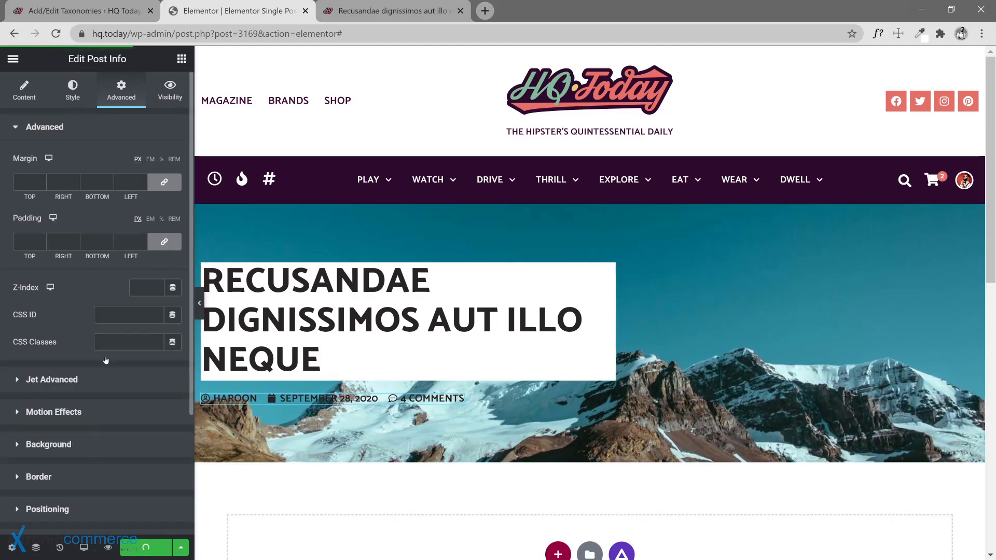
{"action": "left_click", "coordinate": [49, 444]}
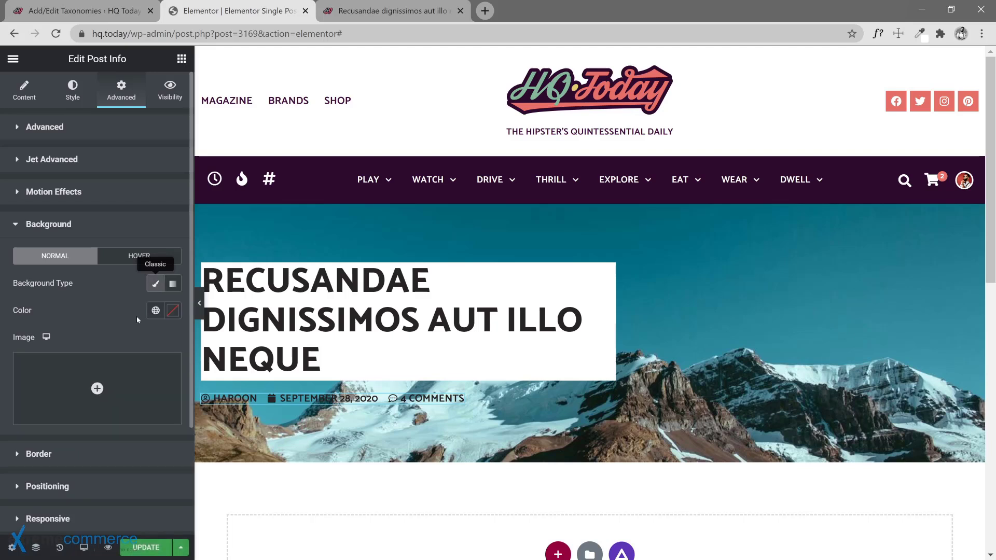
{"action": "left_click", "coordinate": [156, 310]}
{"action": "scroll", "coordinate": [106, 450], "scroll_direction": "down", "scroll_amount": 2}
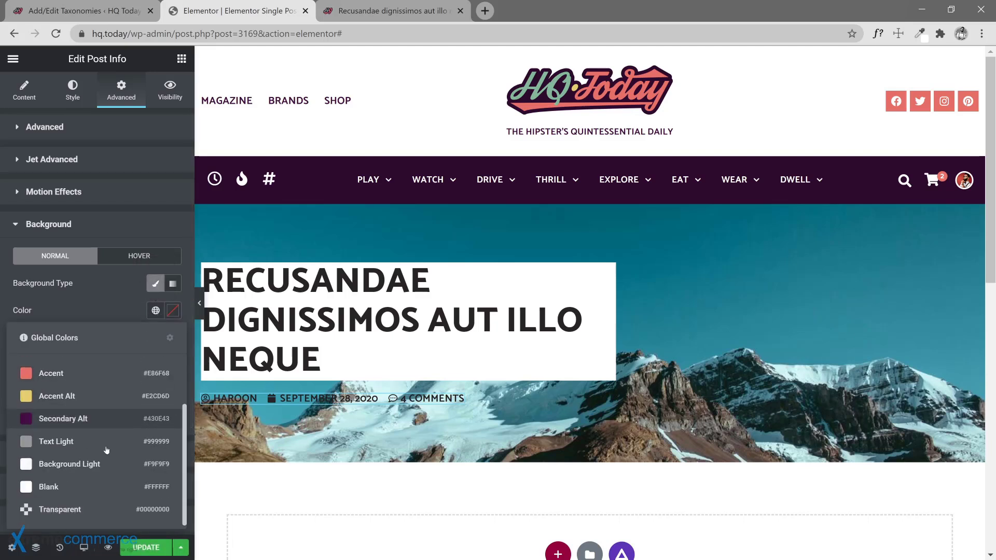
{"action": "left_click", "coordinate": [22, 492]}
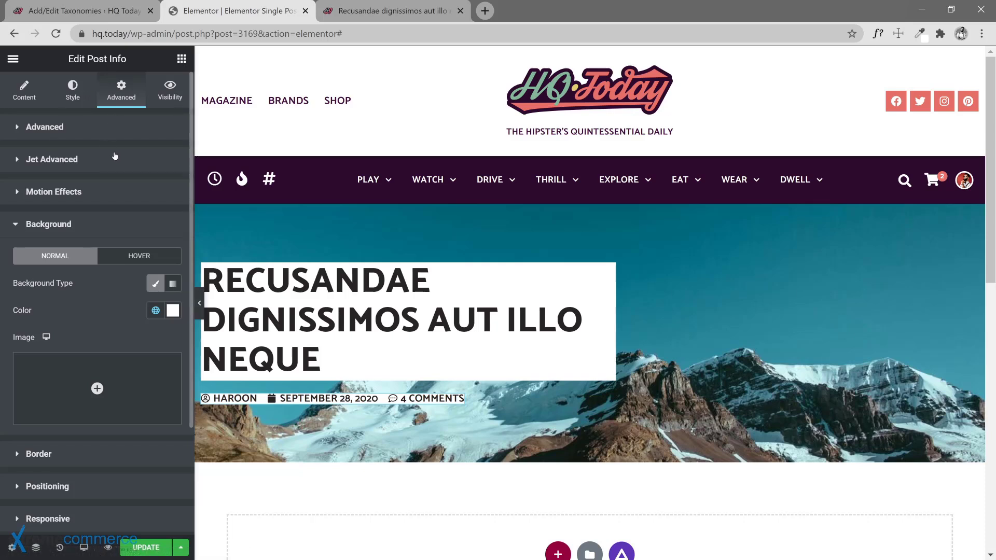
Set the Post Info widget's padding to 10 px on all sides and update the template.
{"action": "left_click", "coordinate": [106, 130]}
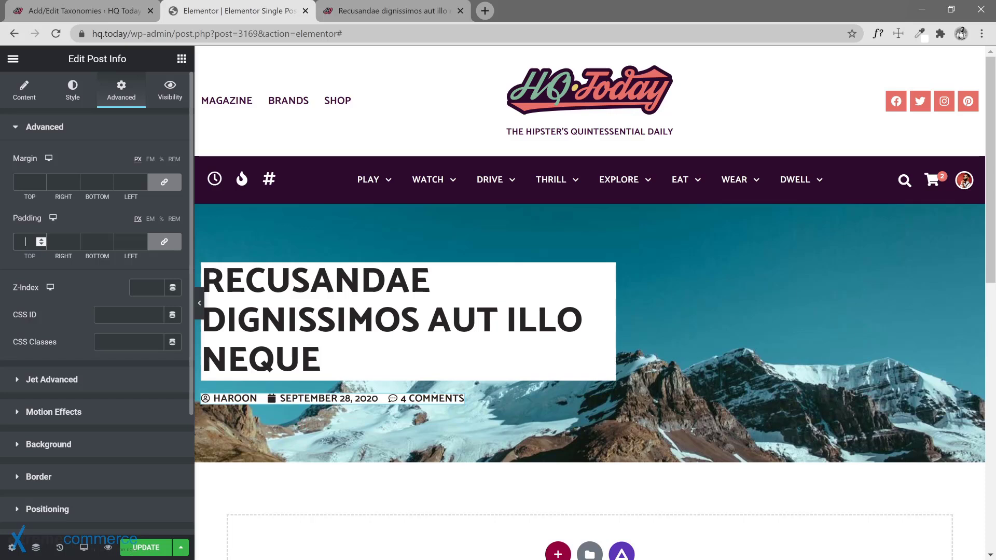
{"action": "type", "text": "10"}
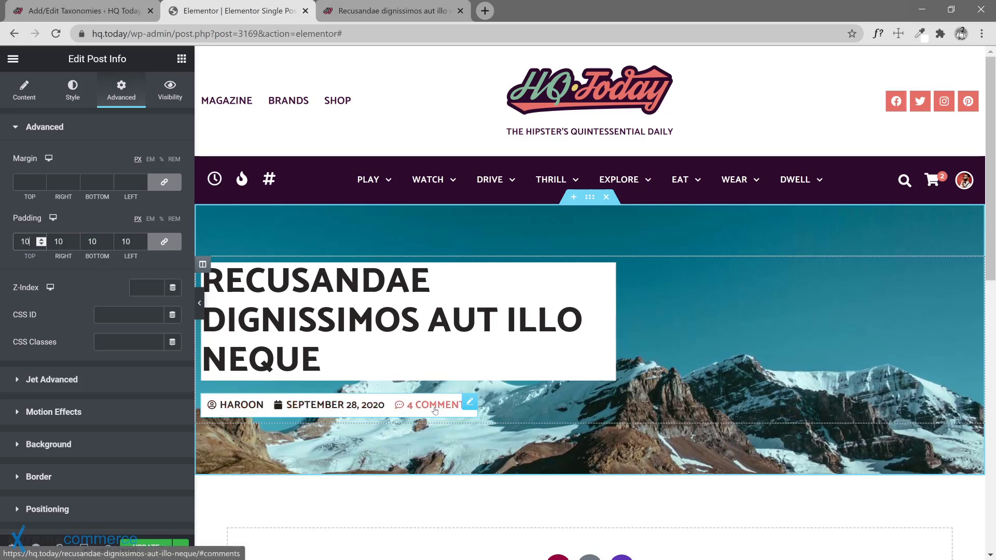
{"action": "left_click", "coordinate": [150, 547]}
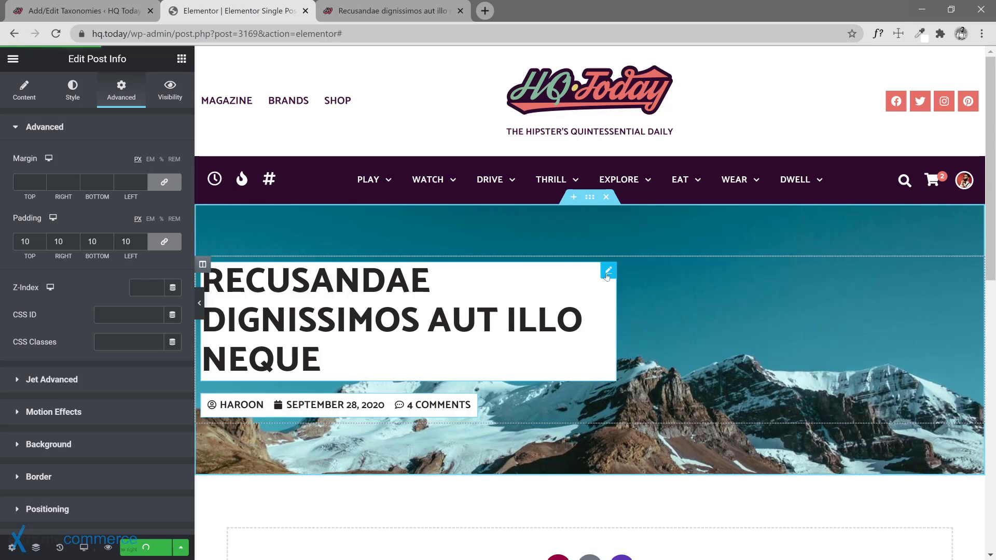
Set the Post Title widget's padding to 10 px on all sides and update the template.
{"action": "left_click", "coordinate": [608, 270]}
{"action": "left_click", "coordinate": [122, 93]}
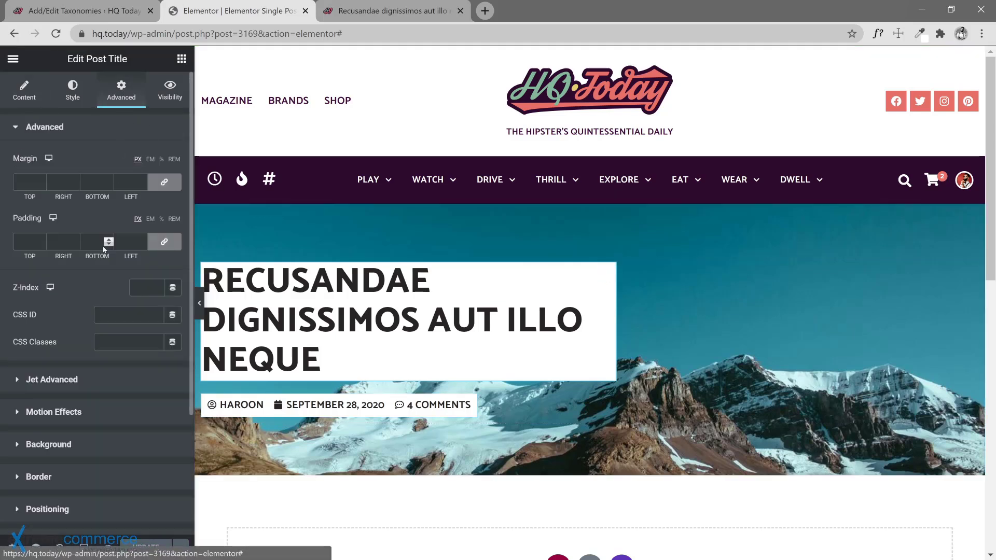
{"action": "type", "text": "10"}
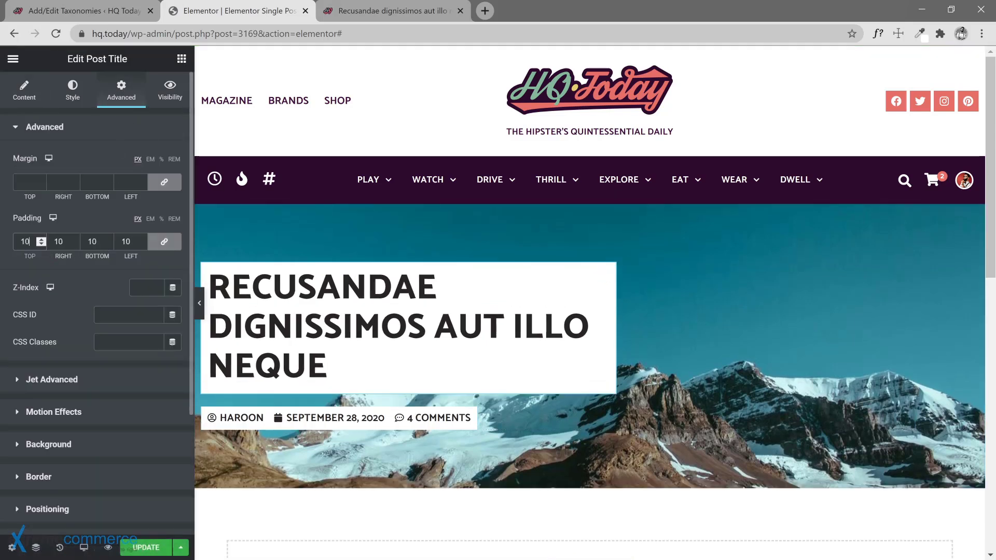
{"action": "left_click", "coordinate": [146, 547]}
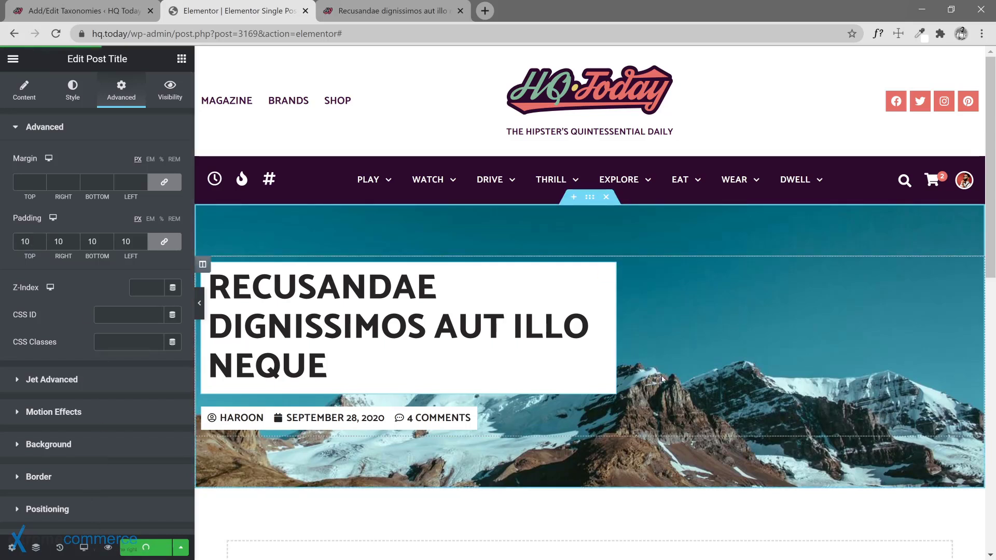
{"action": "scroll", "coordinate": [572, 434], "scroll_direction": "down", "scroll_amount": 2}
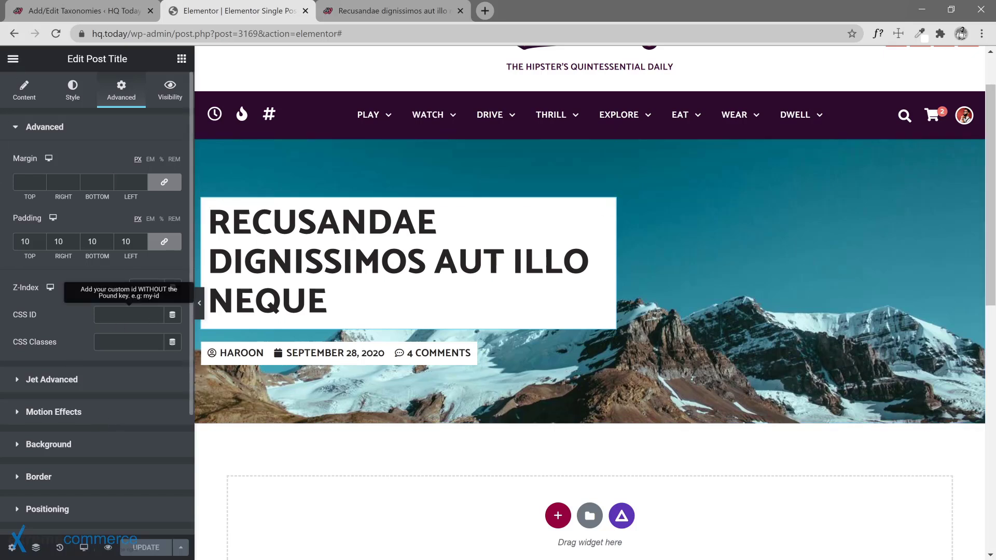
{"action": "left_click", "coordinate": [123, 346]}
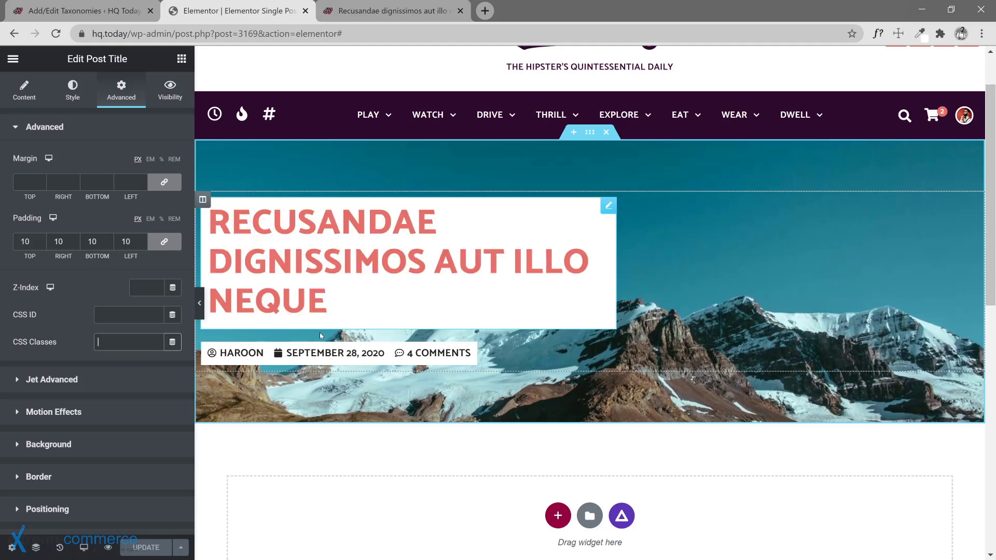
{"action": "left_click", "coordinate": [130, 342]}
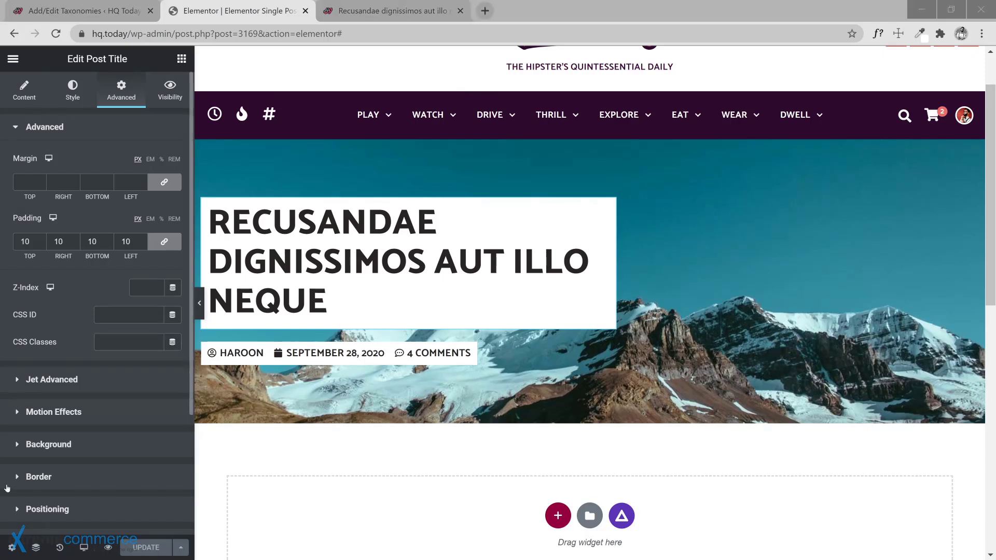
Add .fancy-title rules to the site-wide custom CSS, with padding for the wrapper and inline, line-by-line white gradient backgrounds for h1 to h4.
{"action": "left_click", "coordinate": [13, 59]}
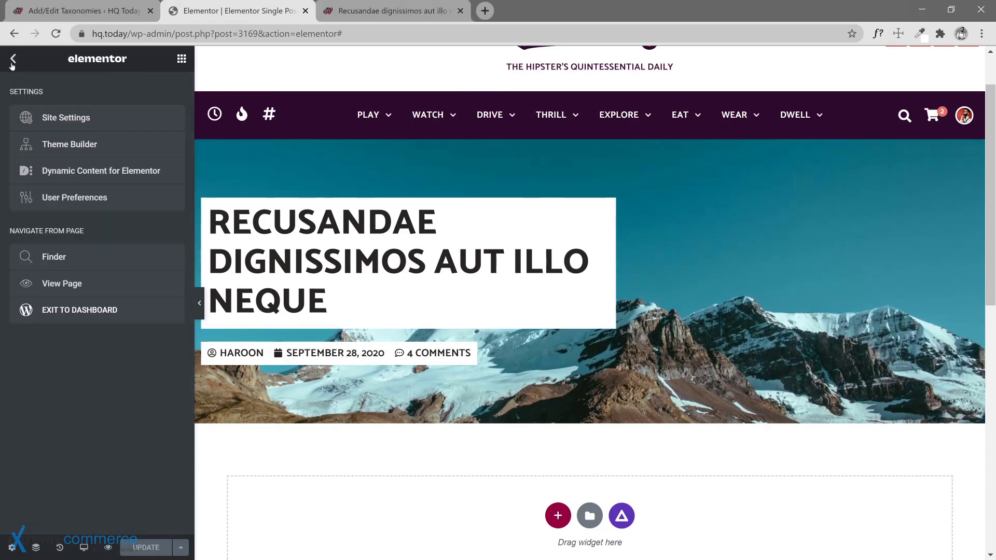
{"action": "left_click", "coordinate": [61, 122]}
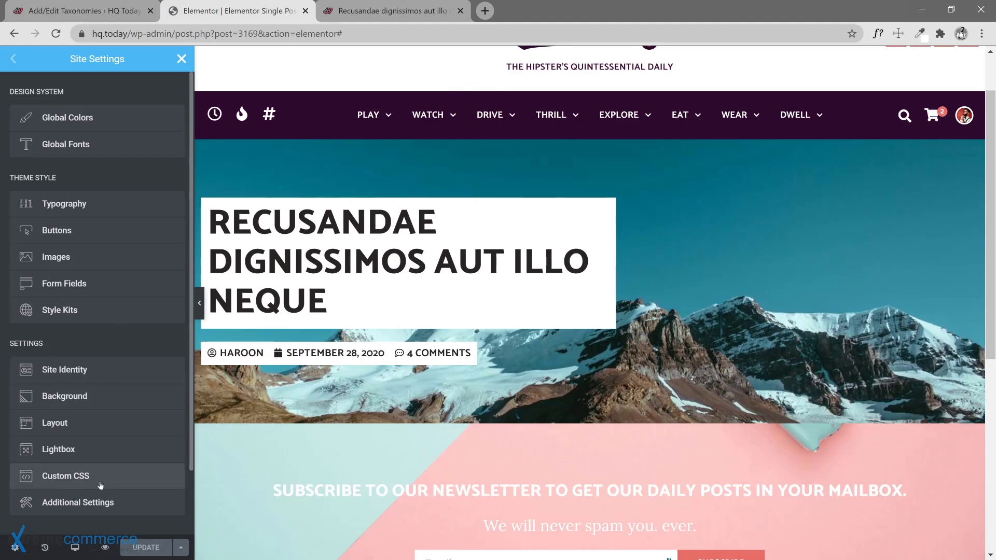
{"action": "left_click", "coordinate": [80, 484]}
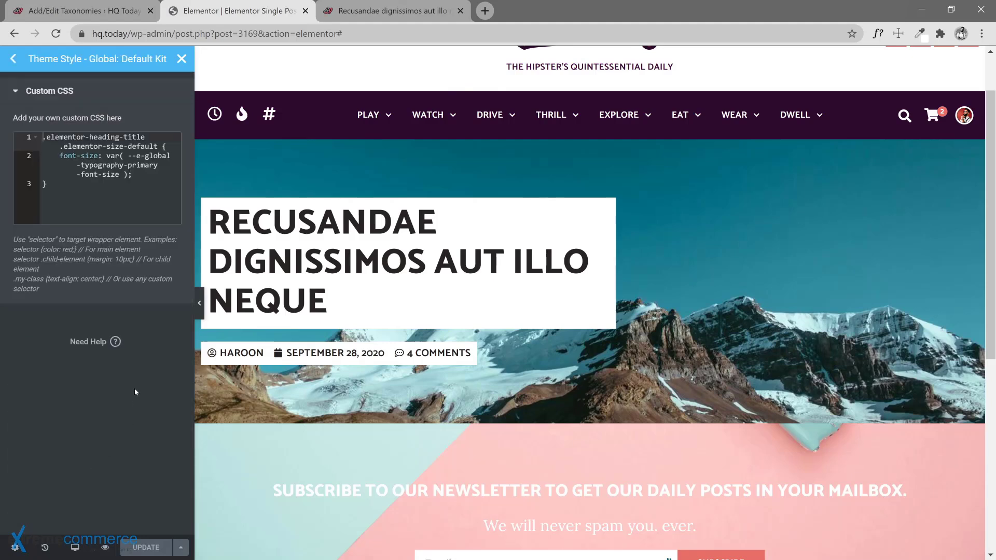
{"action": "left_click", "coordinate": [91, 223]}
{"action": "key", "text": "Return"}
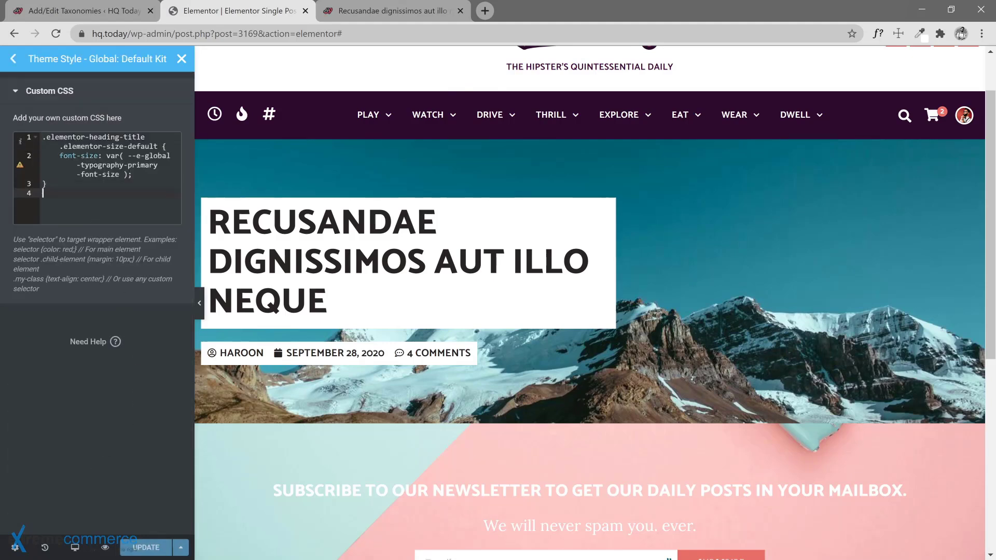
{"action": "type", "text": ".fancy-title {     padding-top: .34em;     padding-right: .2em;     overflow: hidden;     padding-bottom: .2em; } .fancy-title h1, .fancy-title h2, .fancy-title h3, .fancy-title h4 {     display: inline;     -webkit-box-decoration-break: clone;     box-decoration-break: clone;     padding: .198em .4em .3em;     line-height: 1.126em;     background-size: 100% 80%;     background-repeat: no-repeat;     background-image: -o-linear-gradient(transparent calc(13%),#fff 1px);     background-image: linear-gradient(transparent calc(13%),#fff 1px); }"}
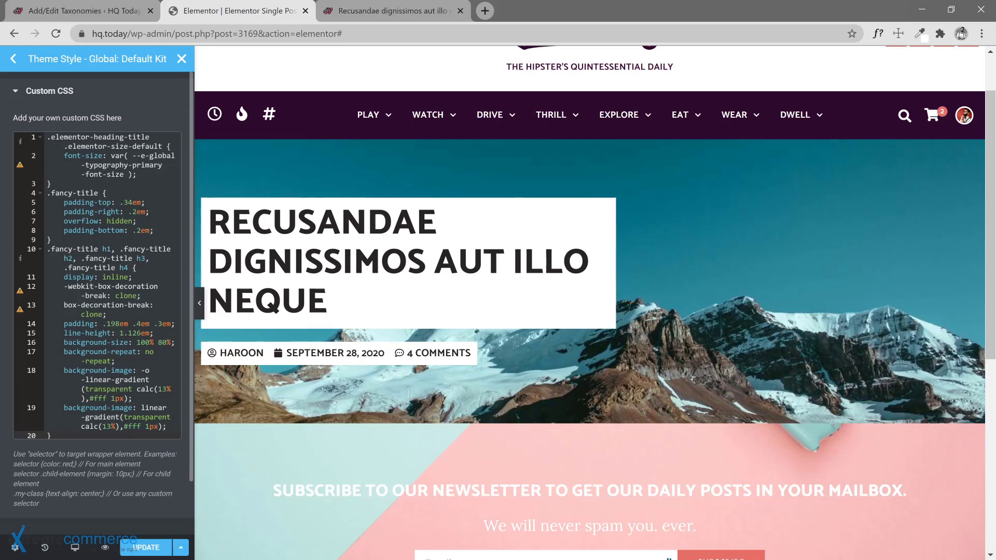
Extend the heading selector in the custom CSS with .fancy-title h5 and .fancy-title h6.
{"action": "left_click", "coordinate": [129, 268]}
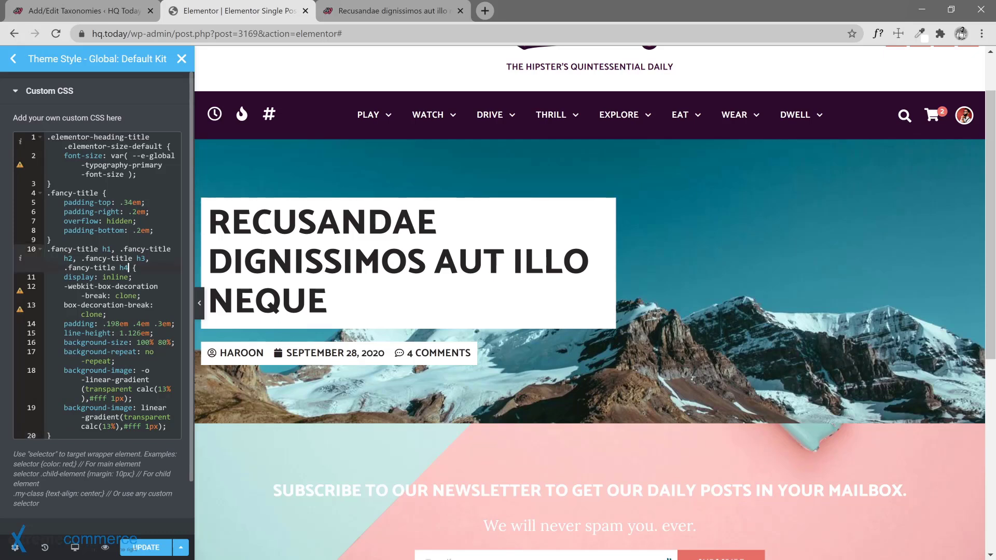
{"action": "left_click", "coordinate": [82, 268]}
{"action": "key", "text": "Right"}
{"action": "type", "text": ","}
{"action": "type", "text": ".fancy-title h4"}
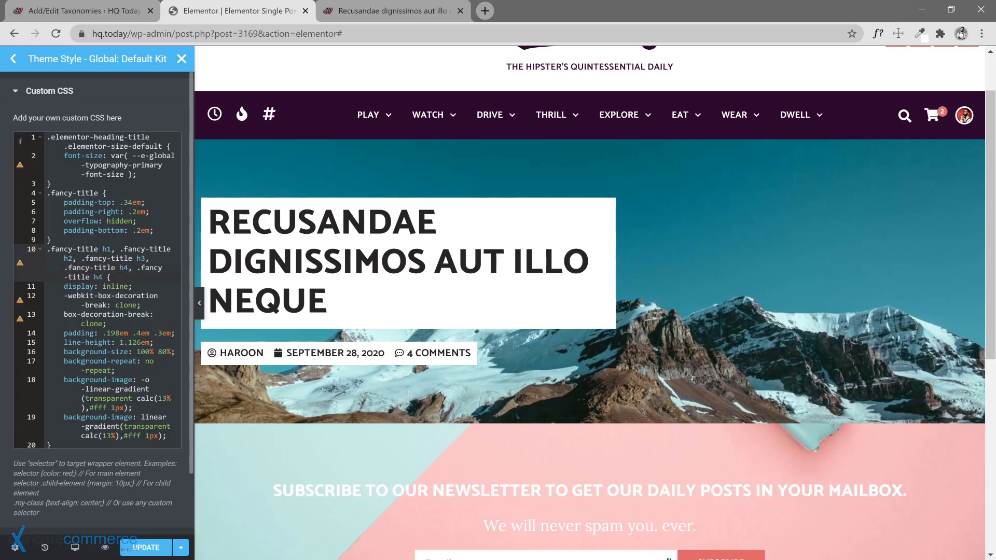
{"action": "type", "text": ","}
{"action": "type", "text": ".fancy-title h4"}
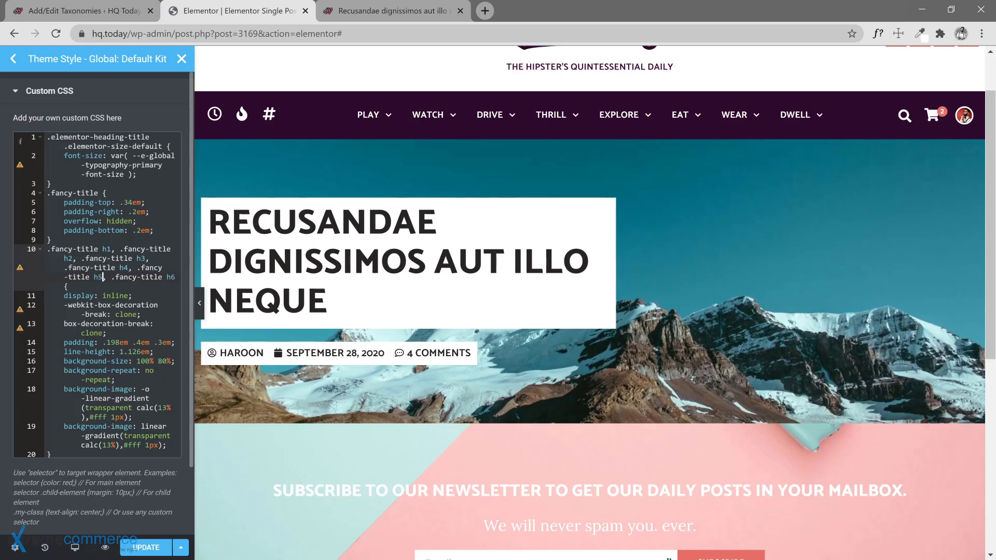
Check the custom CSS rules, then save the site settings and return to the template's widgets.
{"action": "scroll", "coordinate": [97, 301], "scroll_direction": "down", "scroll_amount": 2}
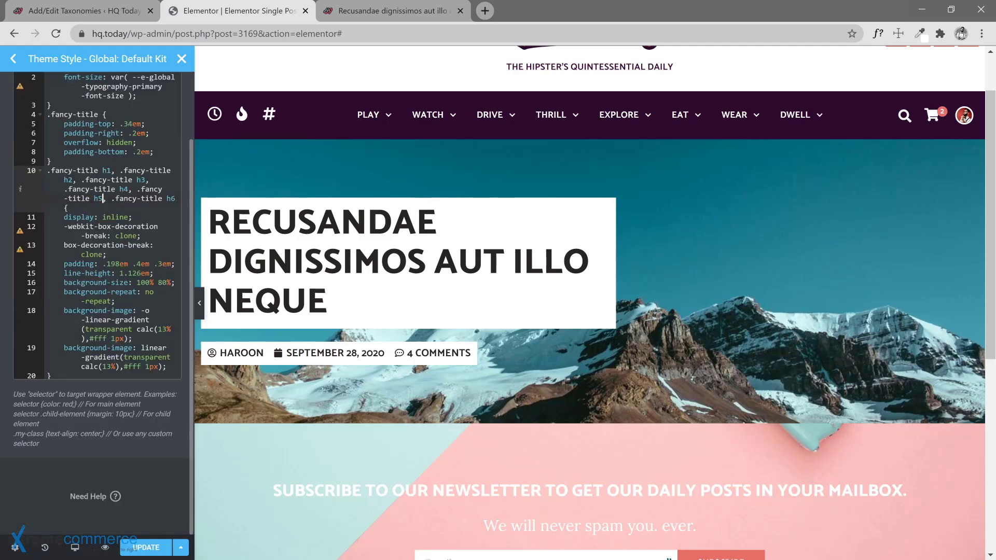
{"action": "scroll", "coordinate": [97, 301], "scroll_direction": "up", "scroll_amount": 2}
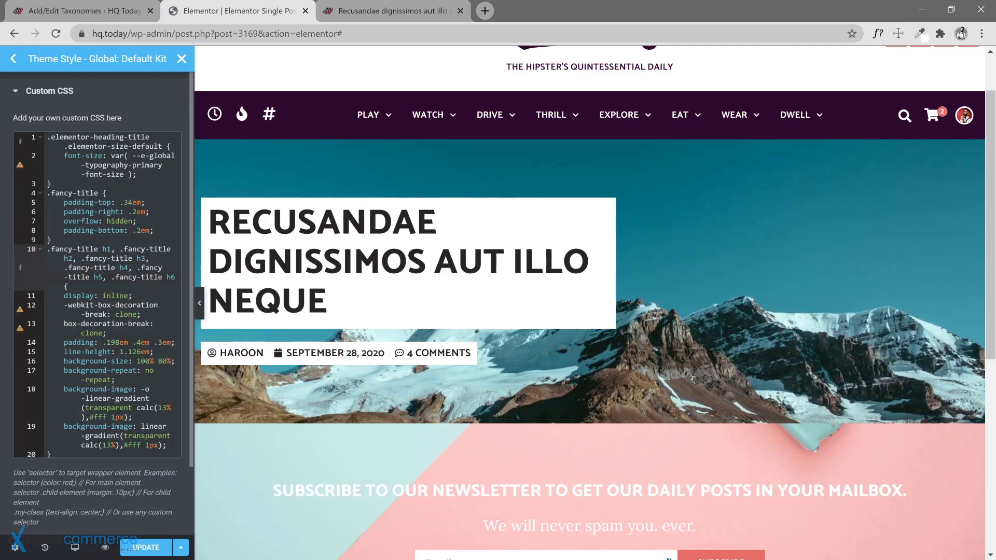
{"action": "left_click", "coordinate": [51, 454]}
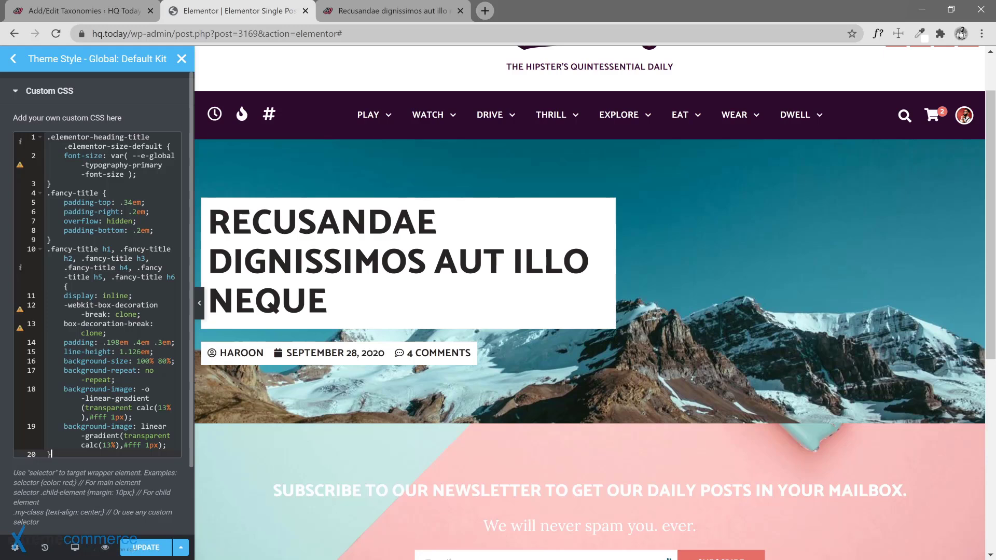
{"action": "left_click", "coordinate": [148, 548]}
{"action": "left_click", "coordinate": [182, 59]}
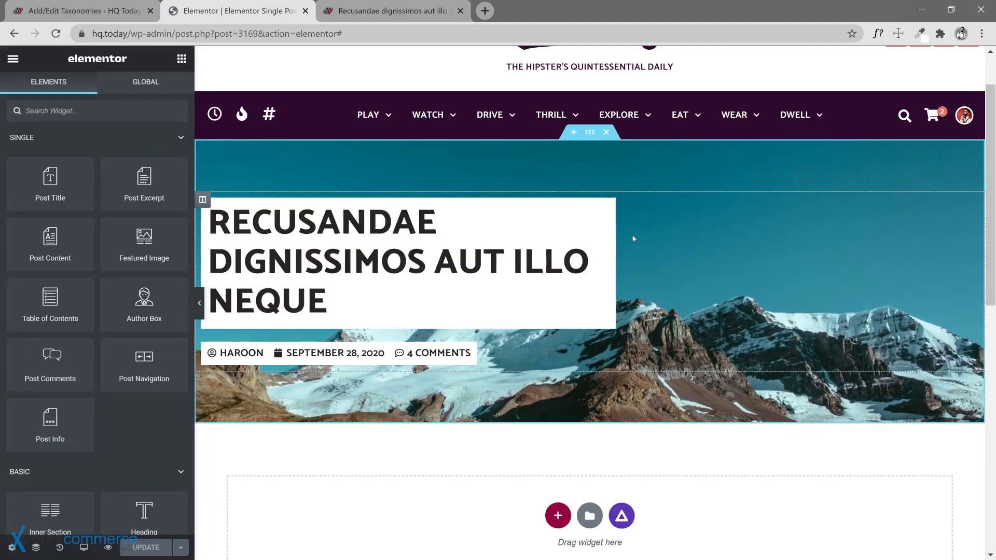
Assign the CSS class fancy-title to the Post Title widget.
{"action": "left_click", "coordinate": [608, 207]}
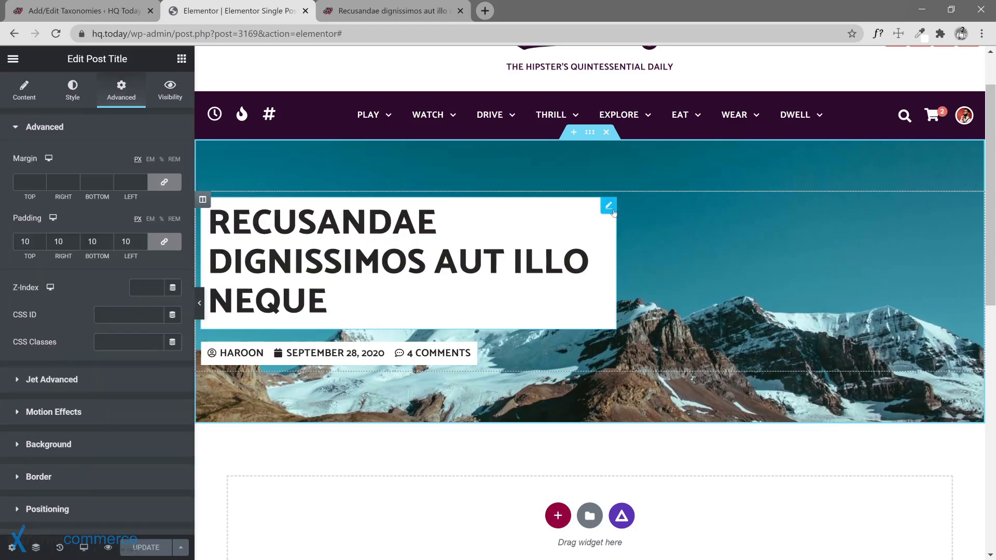
{"action": "left_click", "coordinate": [129, 341]}
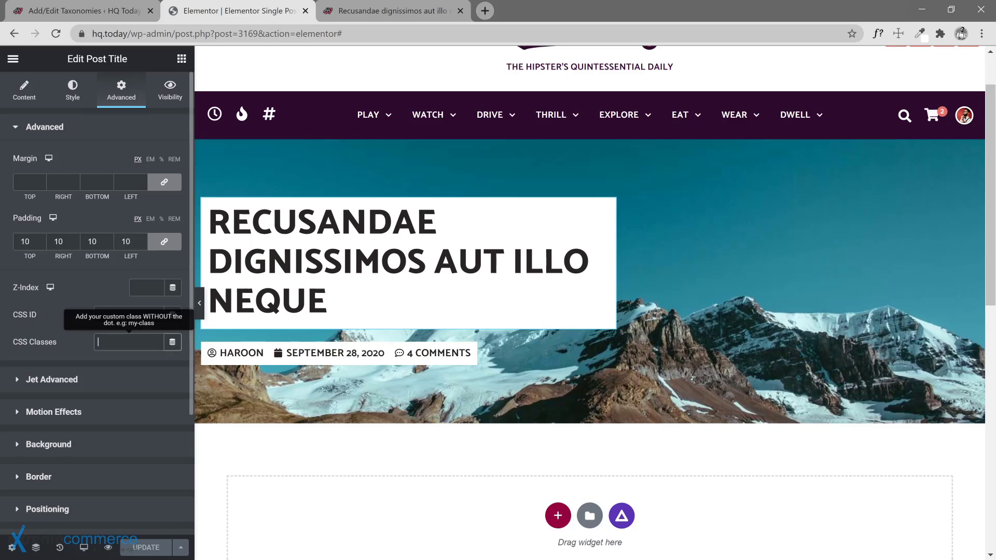
{"action": "type", "text": "fancy"}
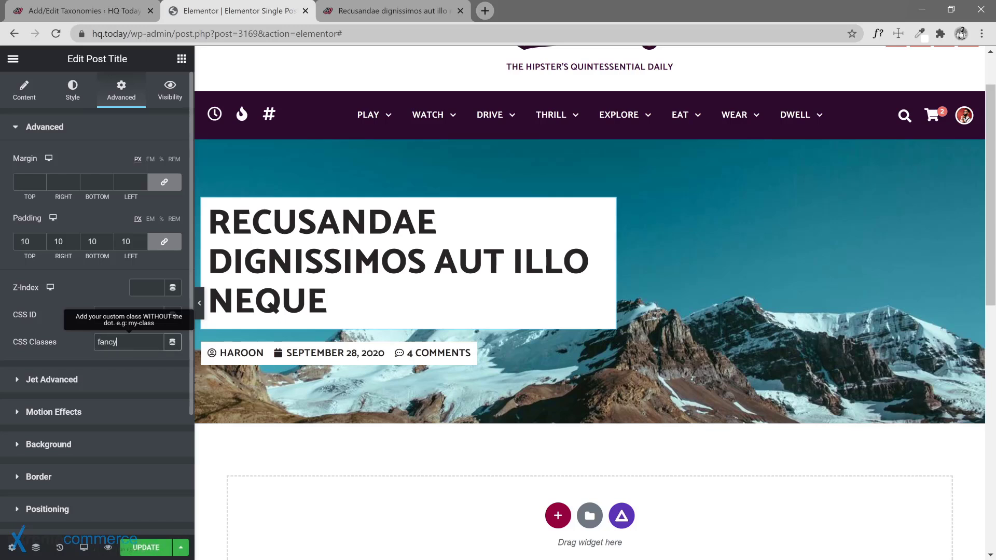
{"action": "type", "text": "-title"}
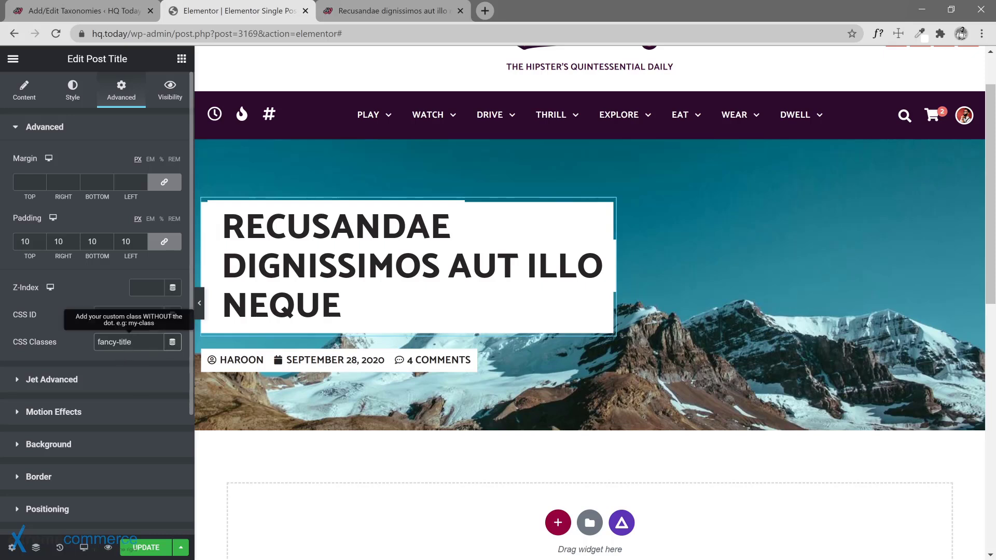
Remove the Post Title widget's background color and turn off its classic background type.
{"action": "left_click", "coordinate": [73, 90]}
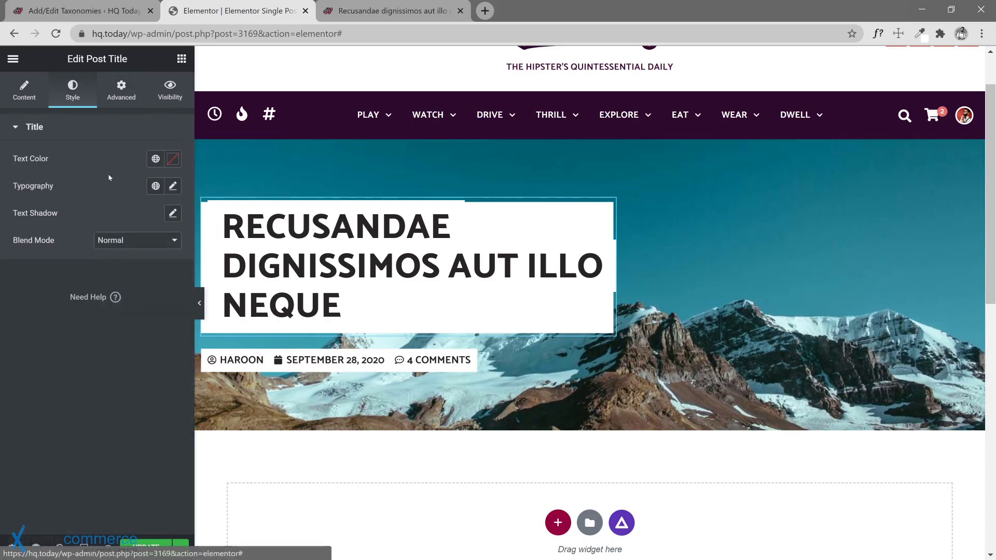
{"action": "left_click", "coordinate": [129, 99]}
{"action": "left_click", "coordinate": [84, 447]}
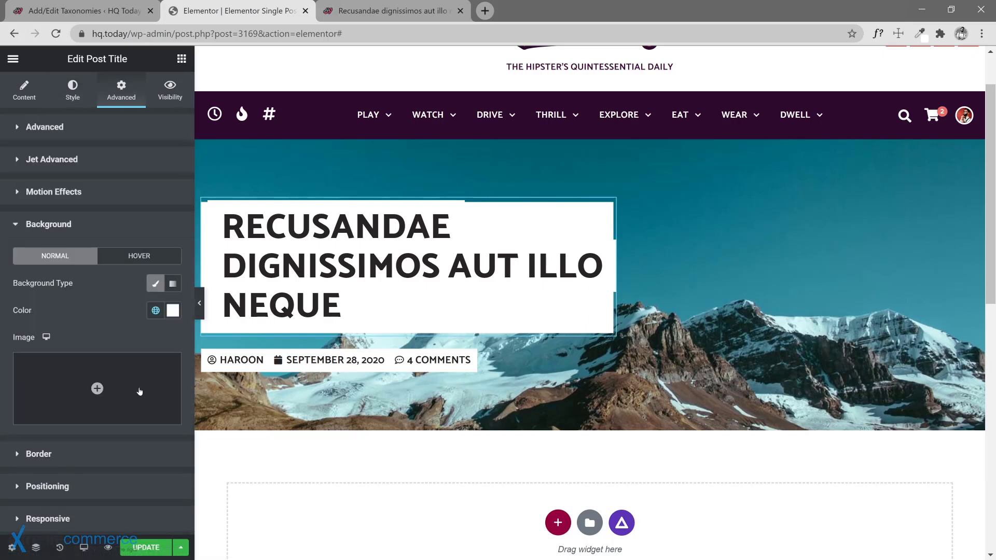
{"action": "left_click", "coordinate": [173, 310]}
{"action": "left_click", "coordinate": [136, 334]}
{"action": "left_click", "coordinate": [154, 284]}
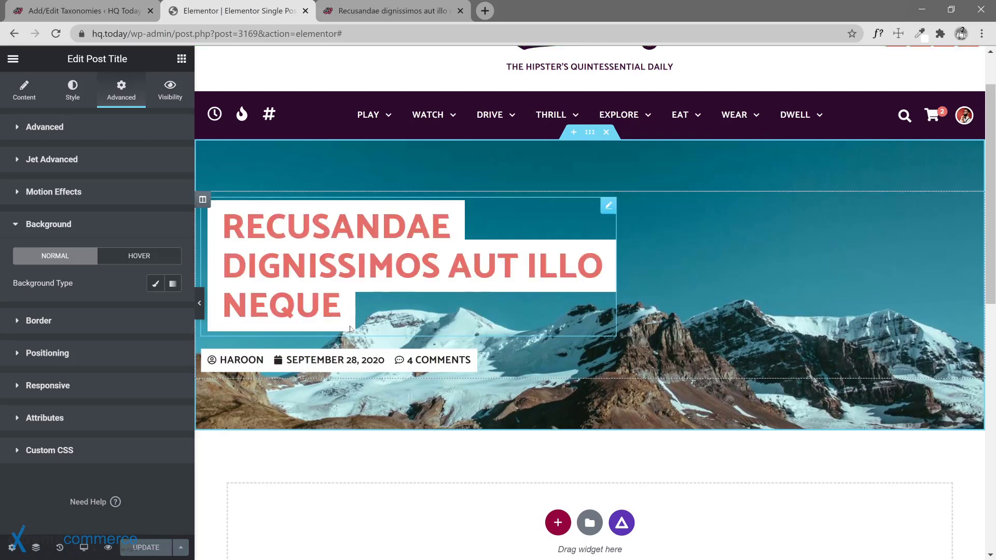
Clear the Post Title widget's padding on all sides and update the template.
{"action": "left_click", "coordinate": [76, 130]}
{"action": "key", "text": "BackSpace"}
{"action": "key", "text": "BackSpace"}
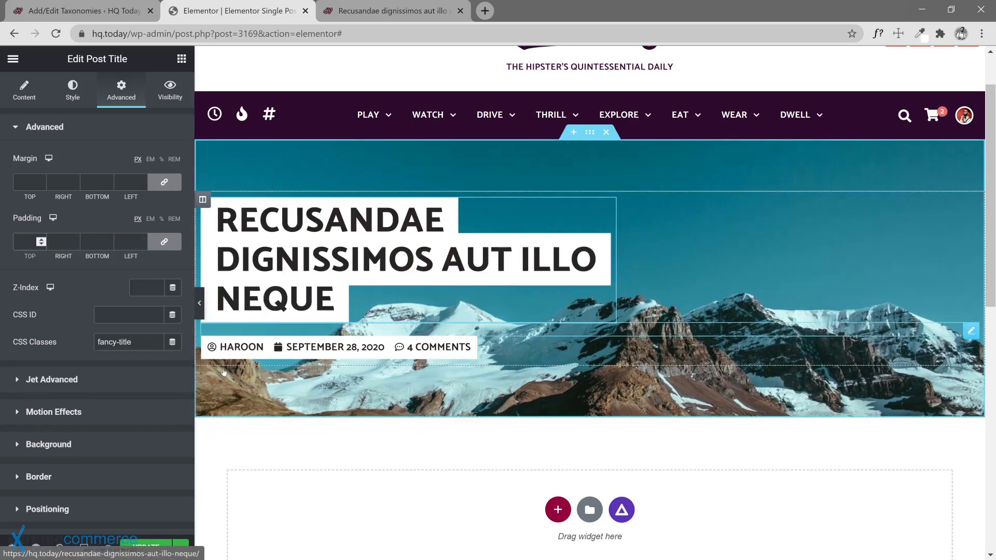
{"action": "left_click", "coordinate": [137, 550]}
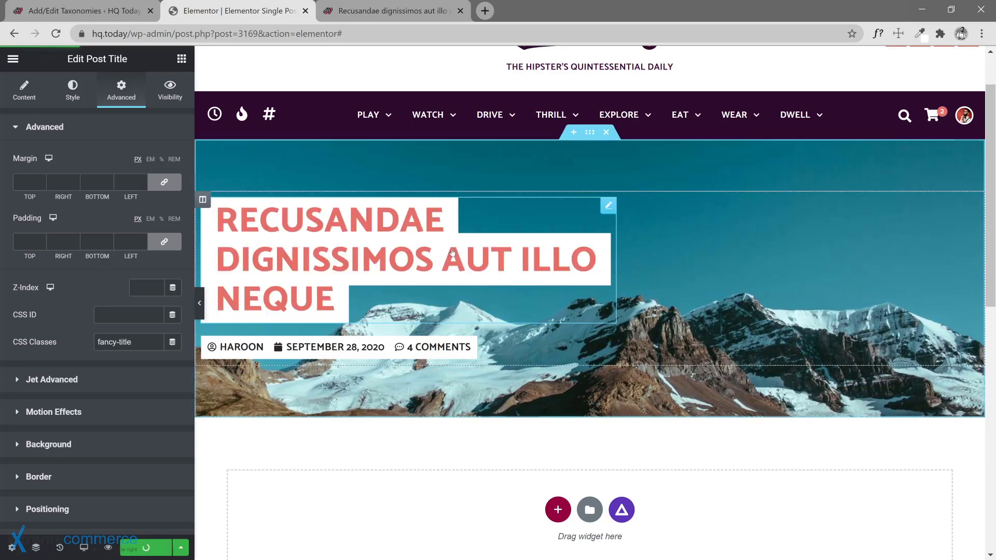
Open the hero section's layout settings.
{"action": "left_click", "coordinate": [470, 345]}
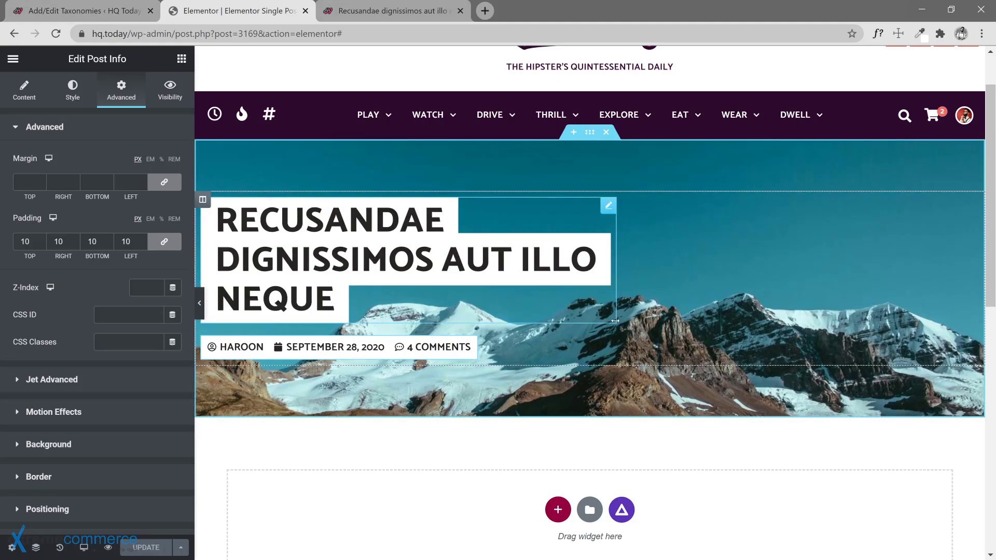
{"action": "scroll", "coordinate": [433, 440], "scroll_direction": "up", "scroll_amount": 1}
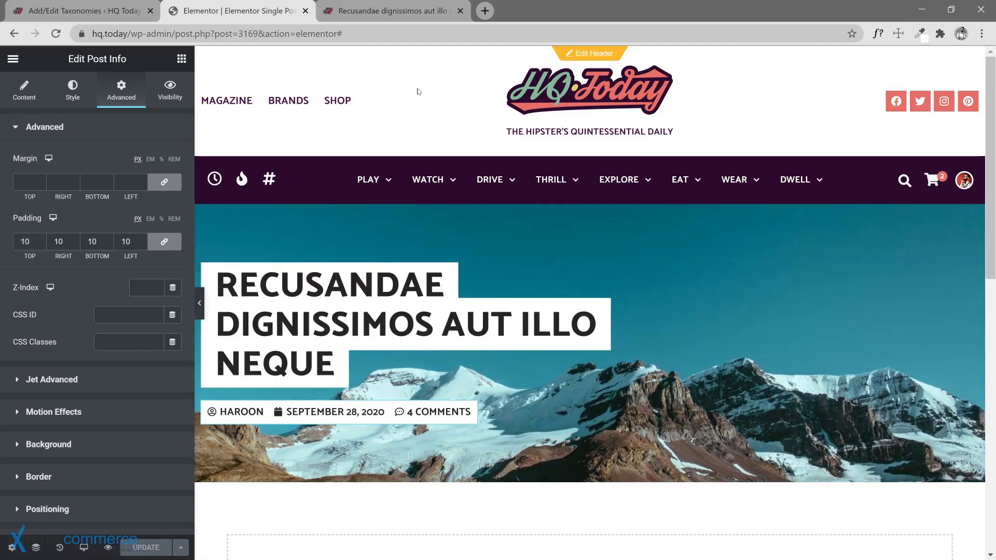
{"action": "scroll", "coordinate": [644, 164], "scroll_direction": "down", "scroll_amount": 1}
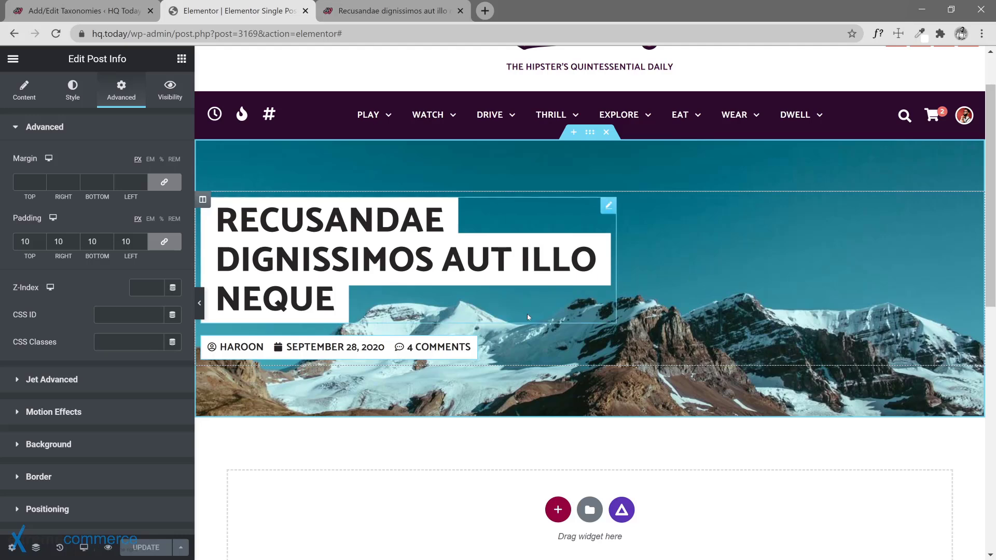
{"action": "scroll", "coordinate": [527, 313], "scroll_direction": "up", "scroll_amount": 1}
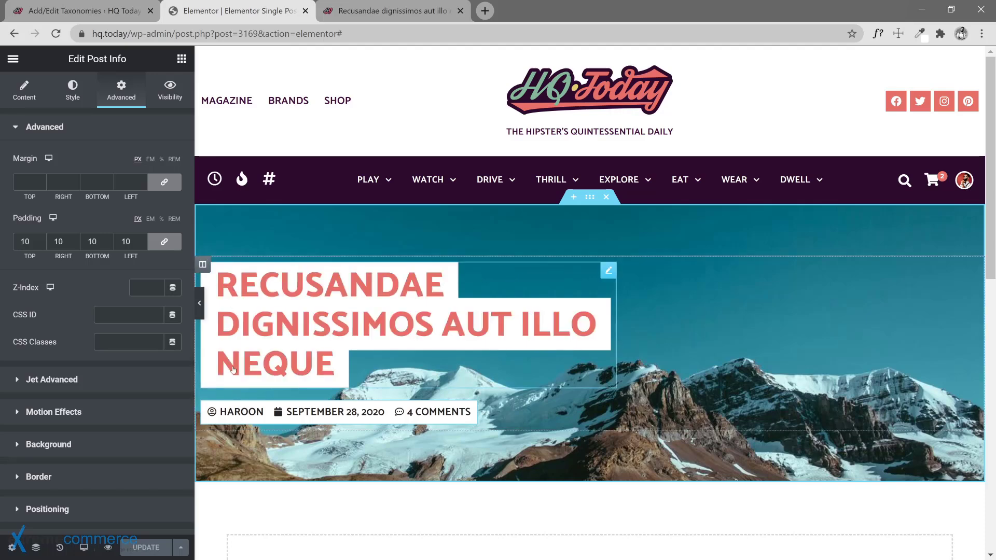
{"action": "left_click", "coordinate": [592, 202]}
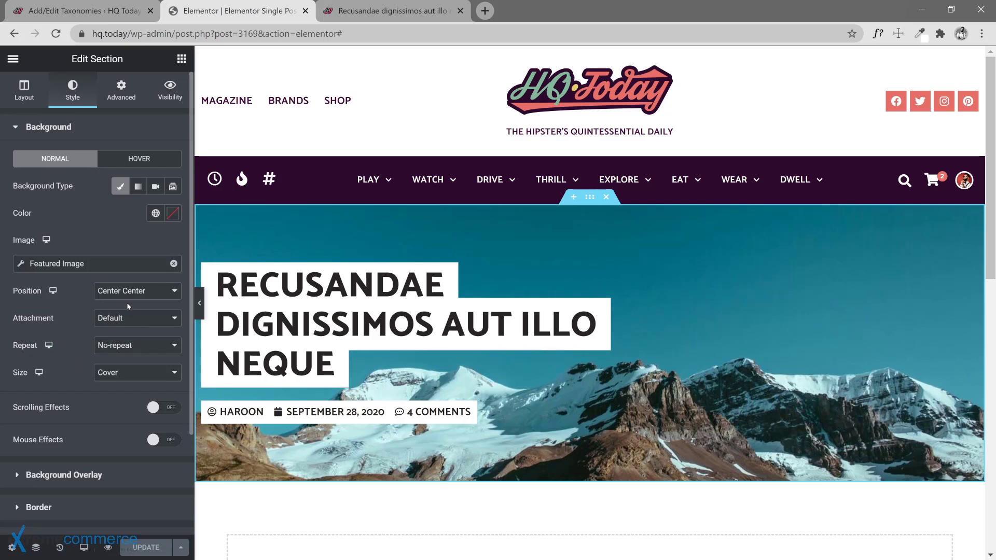
{"action": "left_click", "coordinate": [25, 94]}
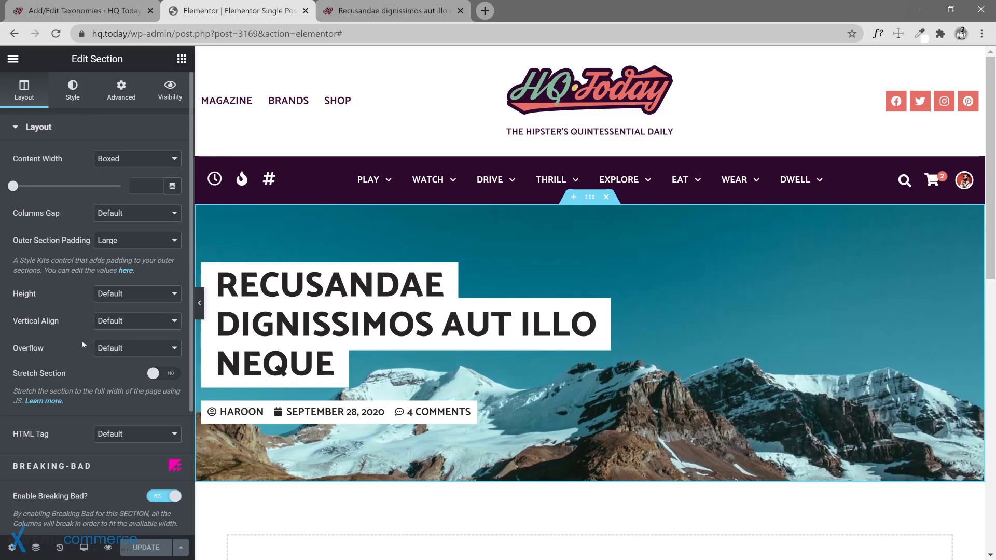
{"action": "left_click", "coordinate": [151, 324]}
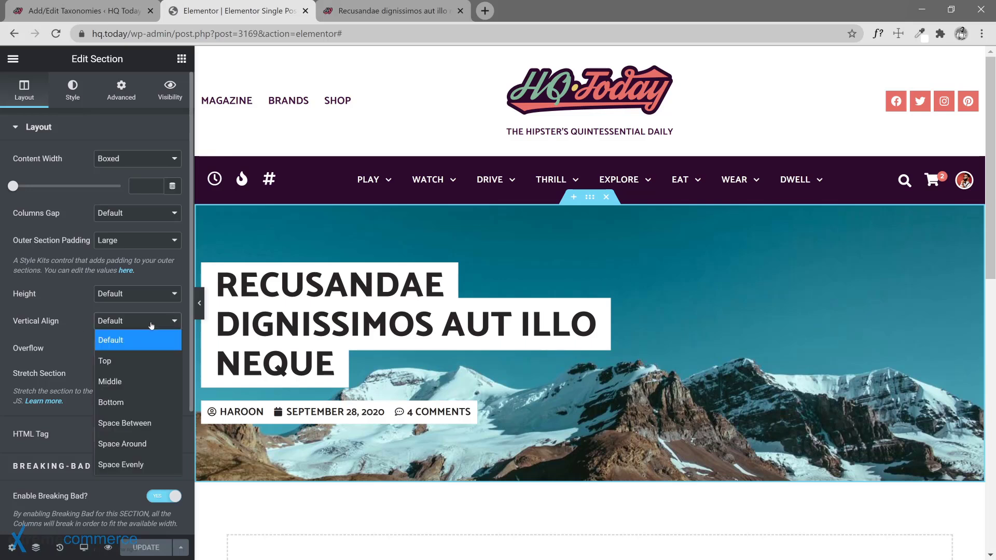
{"action": "left_click", "coordinate": [135, 401]}
{"action": "left_click", "coordinate": [120, 323]}
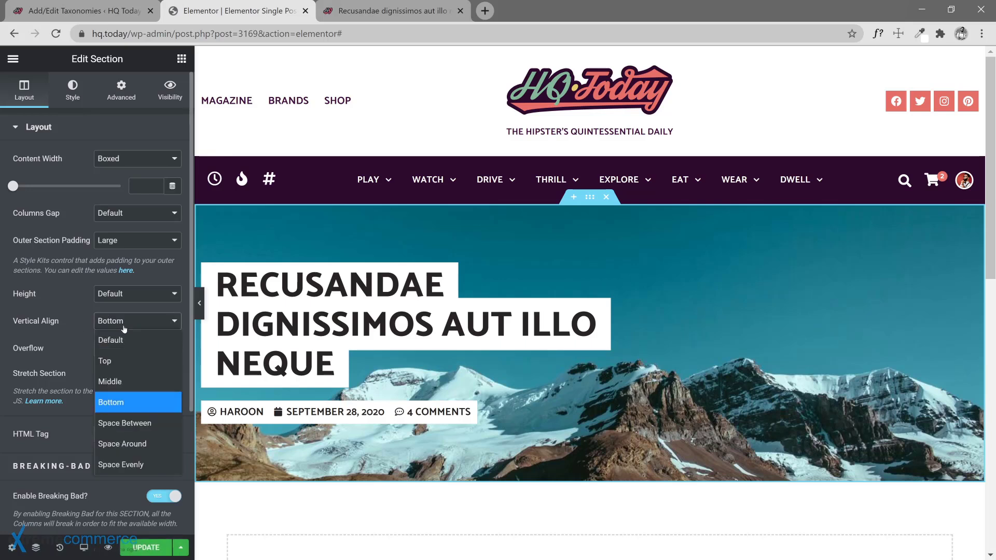
{"action": "left_click", "coordinate": [125, 338]}
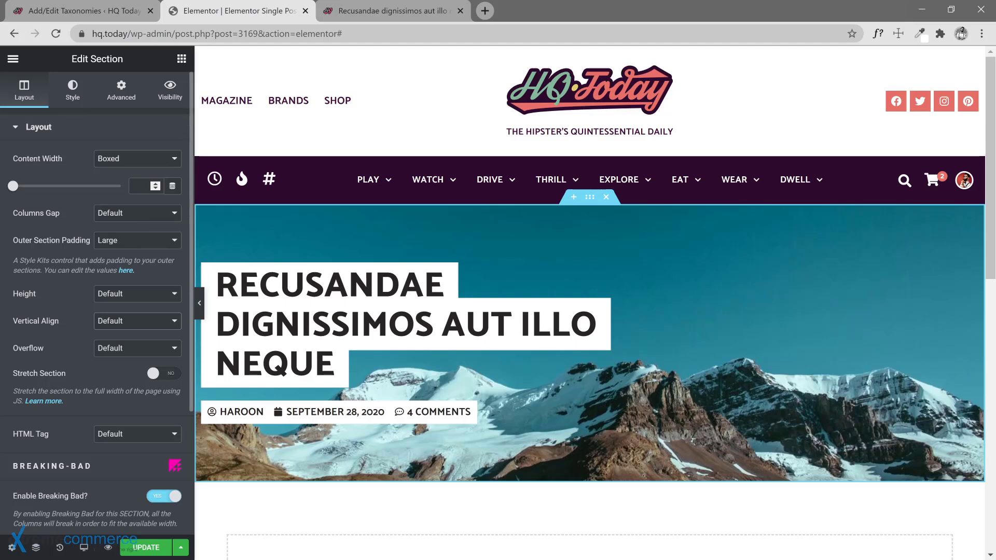
{"action": "left_click", "coordinate": [139, 186]}
{"action": "type", "text": "400"}
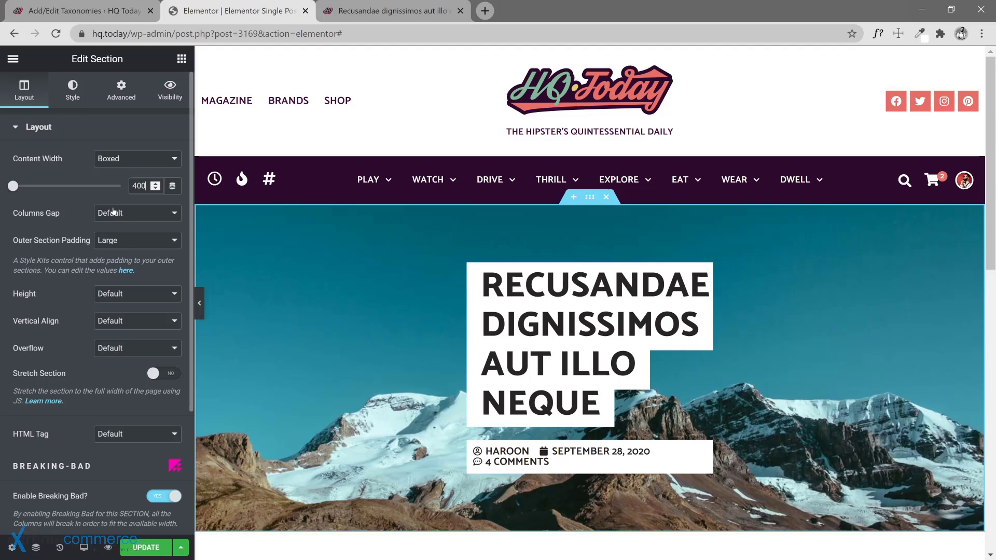
{"action": "key", "text": "BackSpace"}
{"action": "key", "text": "BackSpace"}
{"action": "key", "text": "BackSpace"}
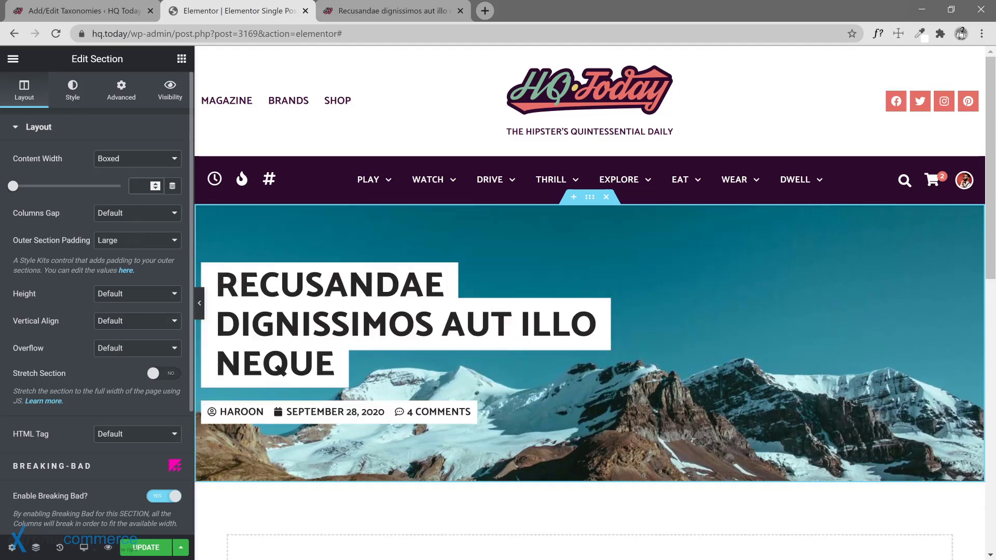
Set the hero section's height option to Min Height.
{"action": "left_click", "coordinate": [126, 294]}
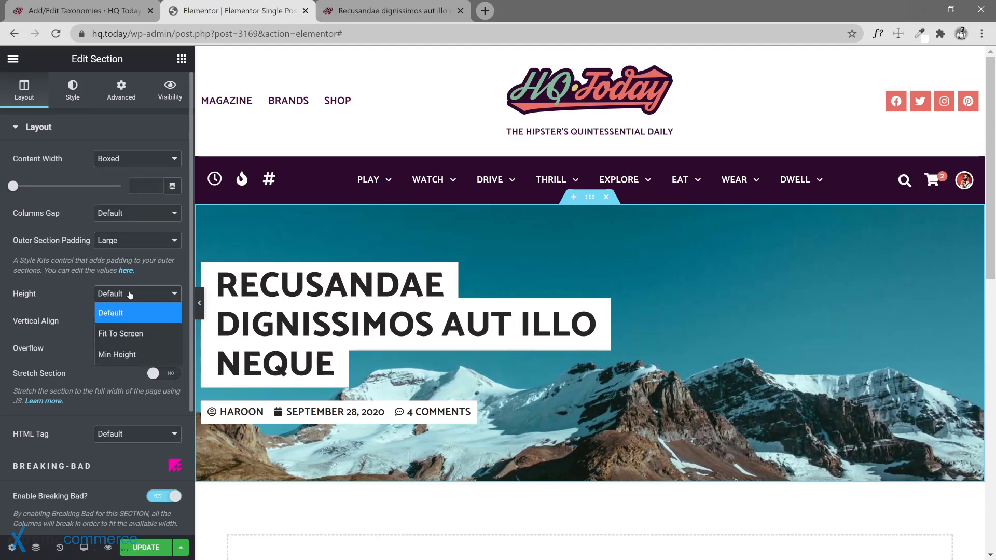
{"action": "left_click", "coordinate": [130, 352]}
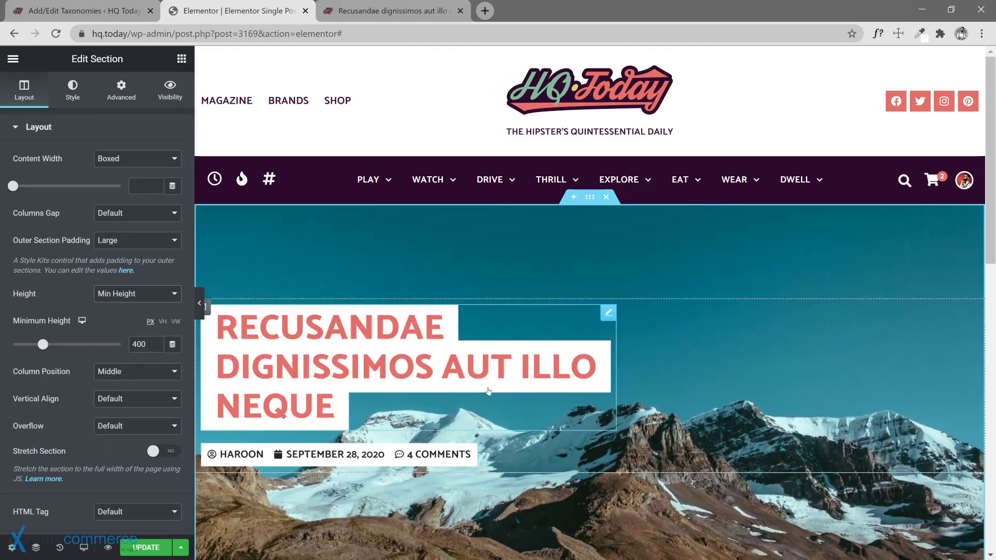
{"action": "scroll", "coordinate": [489, 391], "scroll_direction": "down", "scroll_amount": 2}
{"action": "scroll", "coordinate": [490, 391], "scroll_direction": "up", "scroll_amount": 1}
{"action": "scroll", "coordinate": [489, 388], "scroll_direction": "up", "scroll_amount": 1}
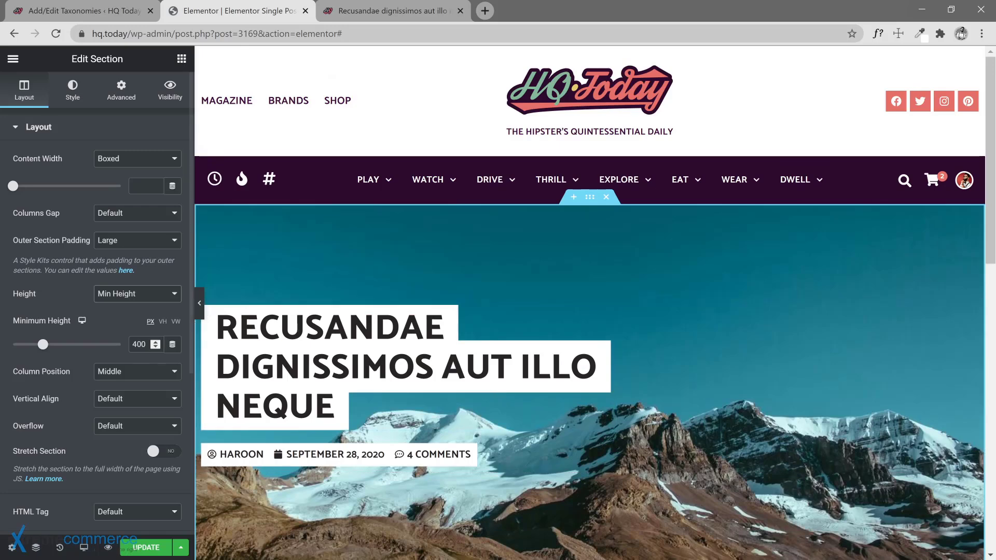
Set the hero section's column position to Bottom and its outer section padding to Medium.
{"action": "left_click", "coordinate": [135, 377]}
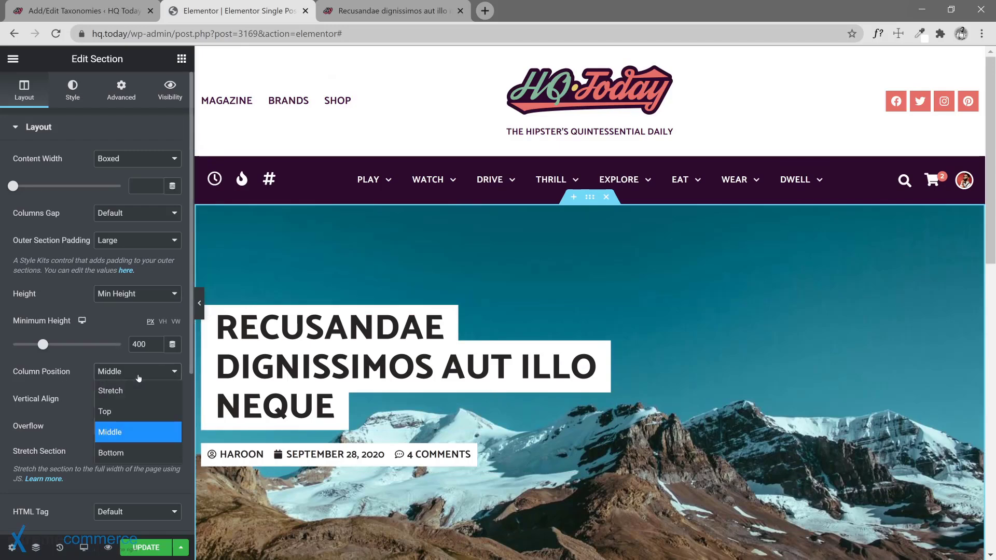
{"action": "left_click", "coordinate": [125, 459]}
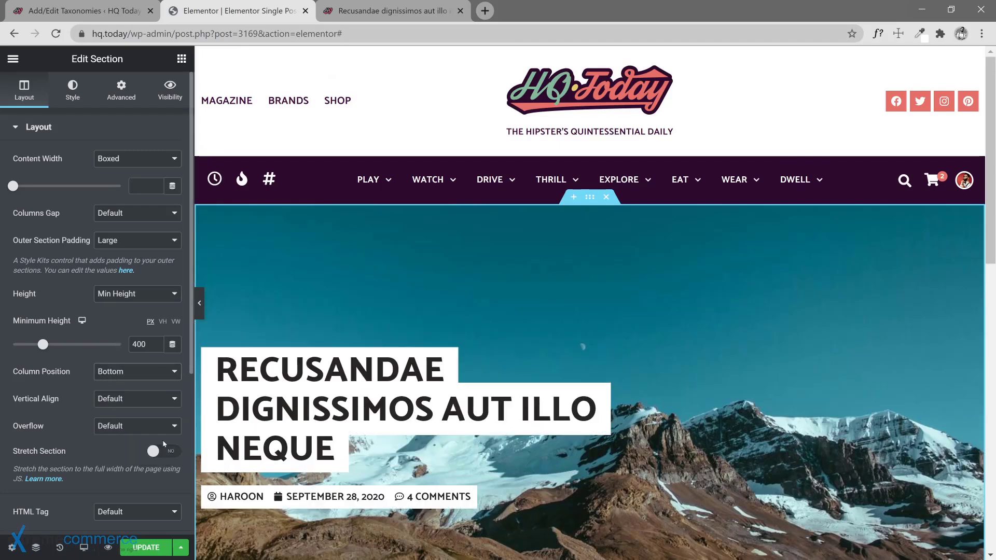
{"action": "scroll", "coordinate": [434, 405], "scroll_direction": "down", "scroll_amount": 2}
{"action": "scroll", "coordinate": [434, 405], "scroll_direction": "up", "scroll_amount": 1}
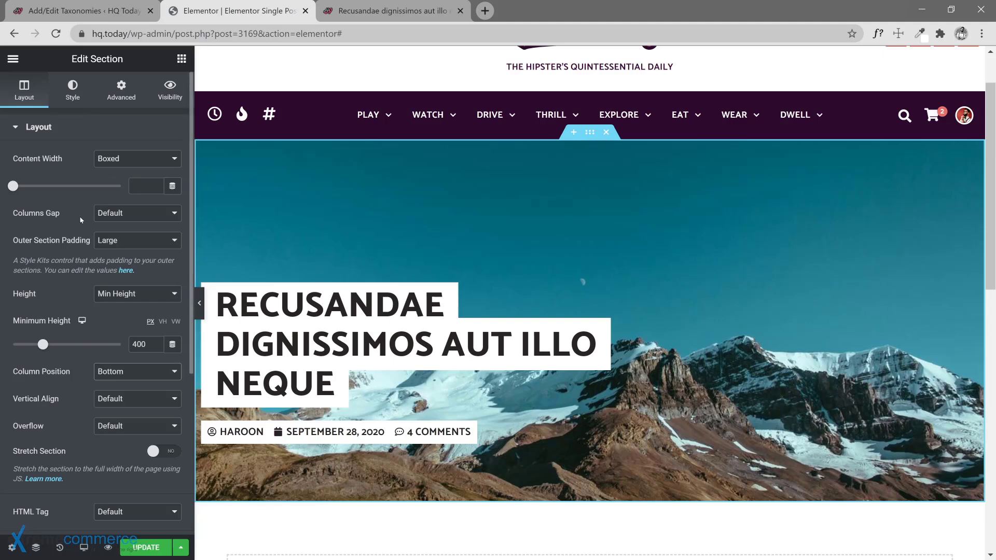
{"action": "left_click", "coordinate": [136, 245]}
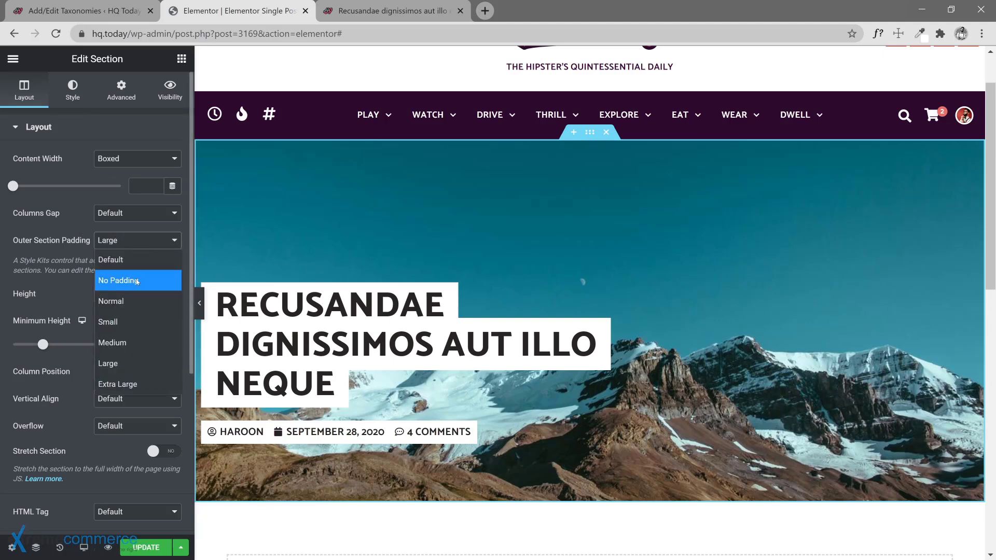
{"action": "left_click", "coordinate": [133, 340]}
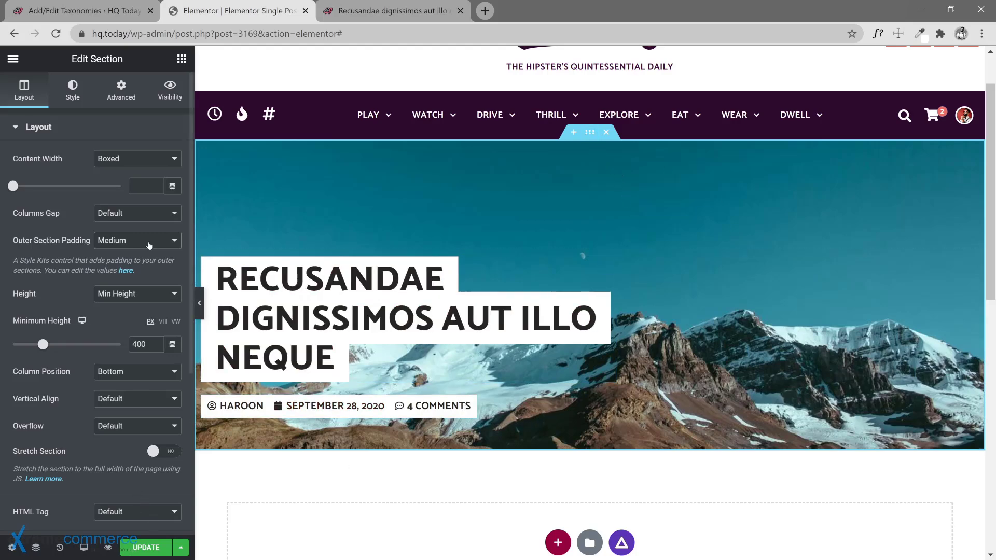
Update the template and check the hero section on the published post page.
{"action": "left_click", "coordinate": [86, 97]}
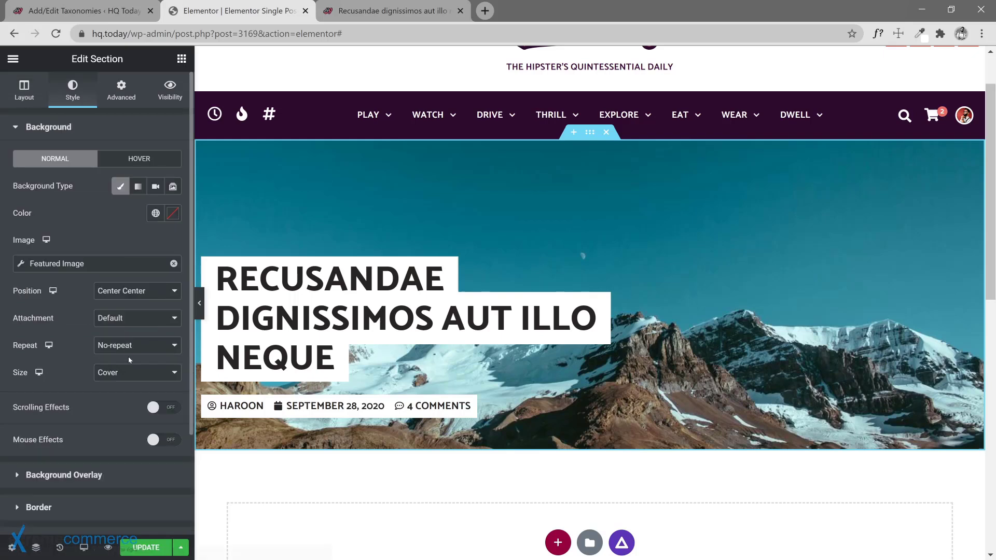
{"action": "left_click", "coordinate": [135, 291]}
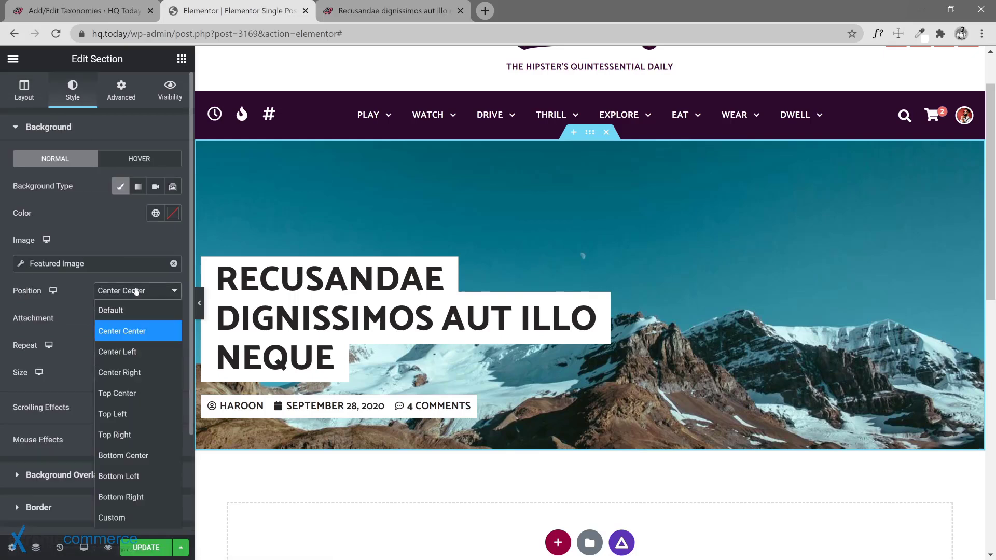
{"action": "left_click", "coordinate": [134, 290]}
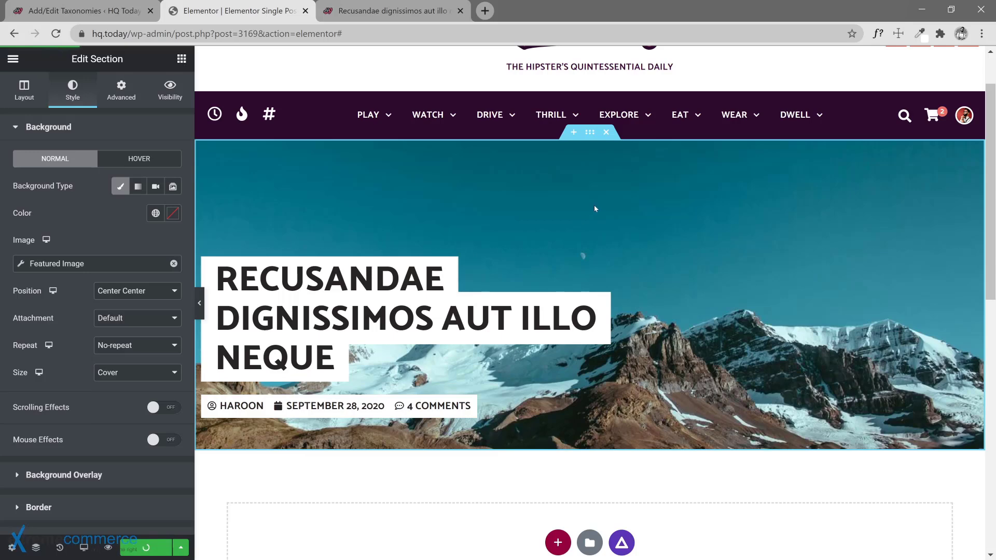
{"action": "left_click", "coordinate": [379, 13]}
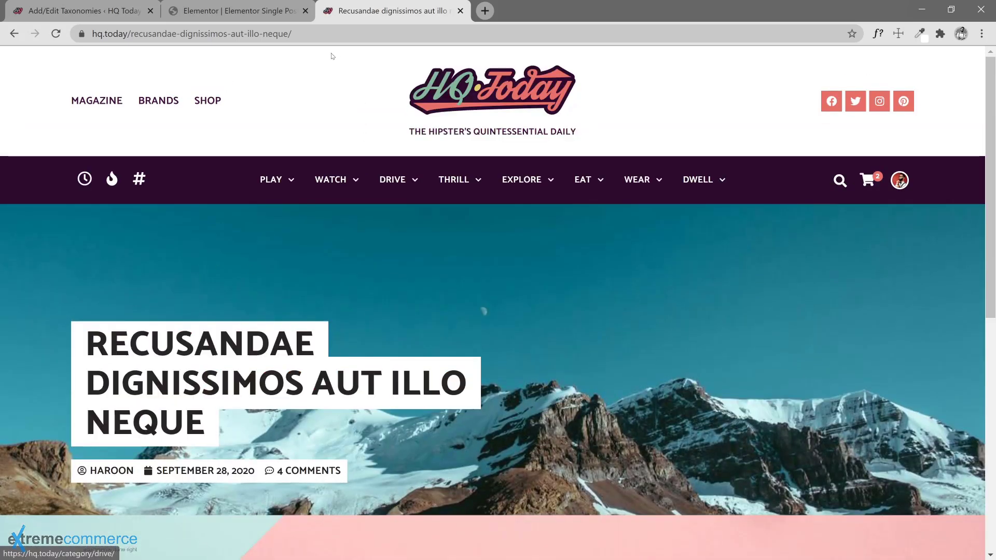
{"action": "left_click", "coordinate": [242, 16]}
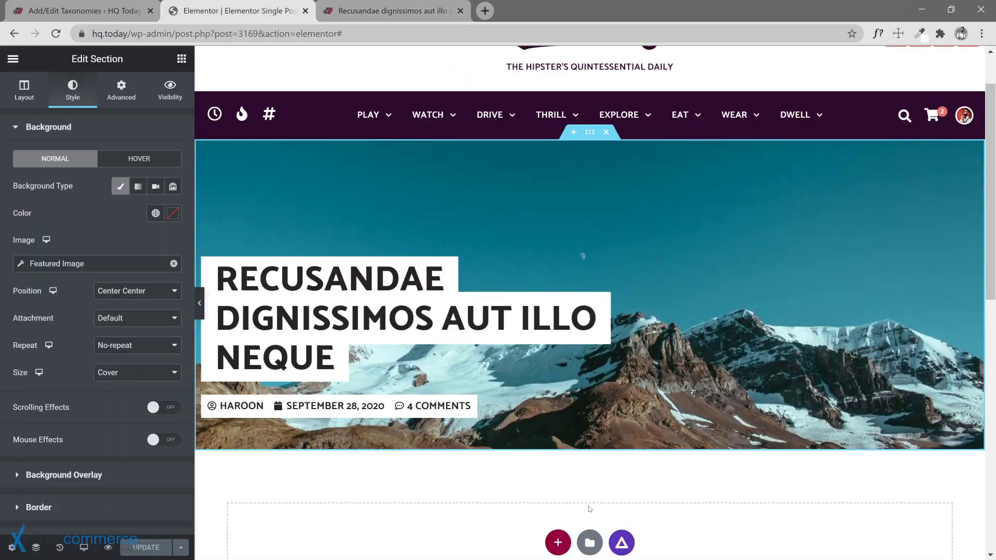
Add a section below the hero with a wide first column and a narrow second column.
{"action": "left_click", "coordinate": [556, 540]}
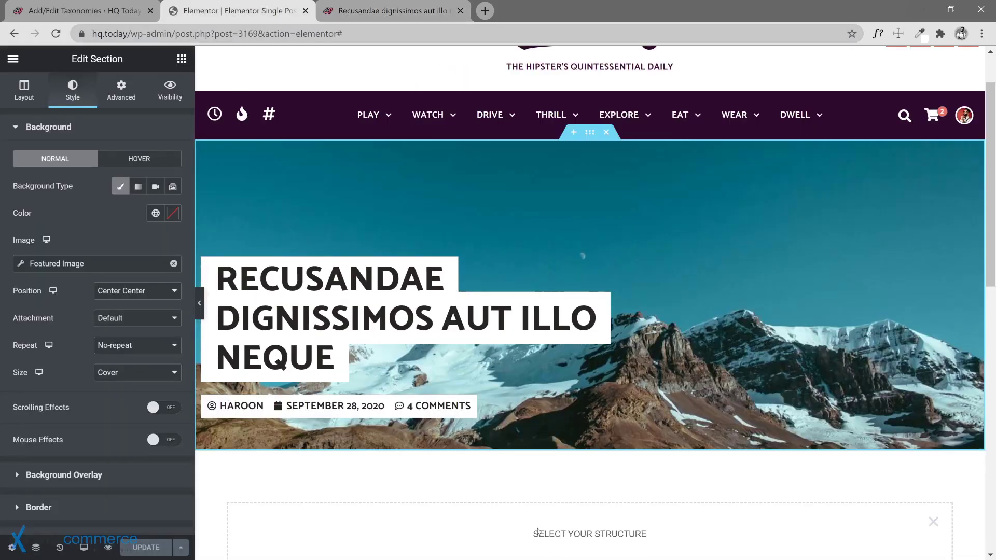
{"action": "scroll", "coordinate": [539, 531], "scroll_direction": "down", "scroll_amount": 3}
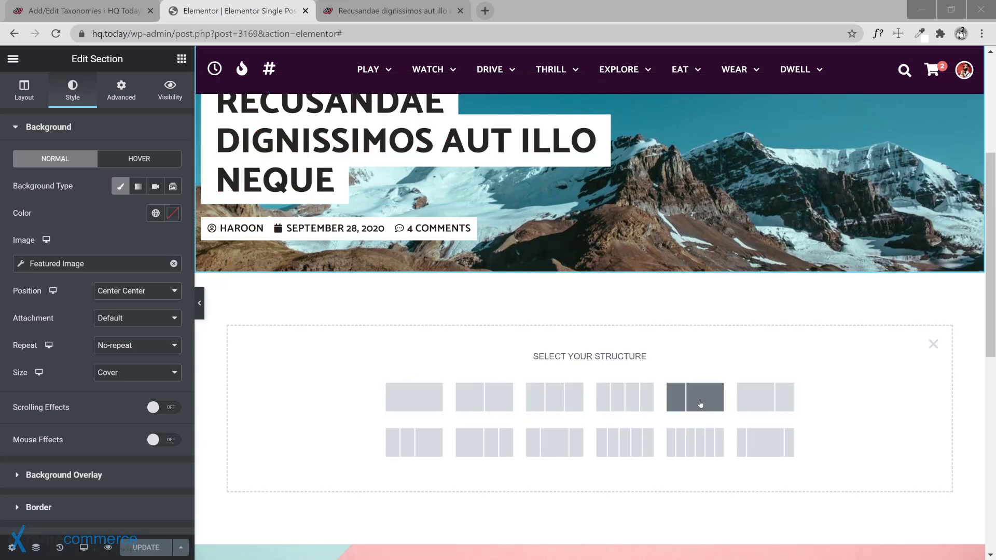
{"action": "left_click", "coordinate": [759, 404]}
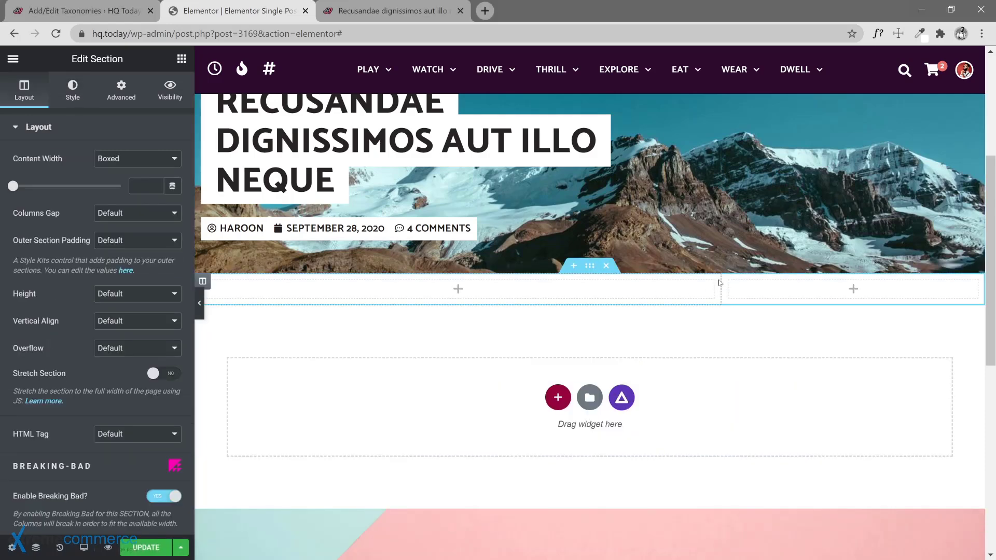
Place a Post Content widget in the wide column of the new section.
{"action": "left_click", "coordinate": [744, 294]}
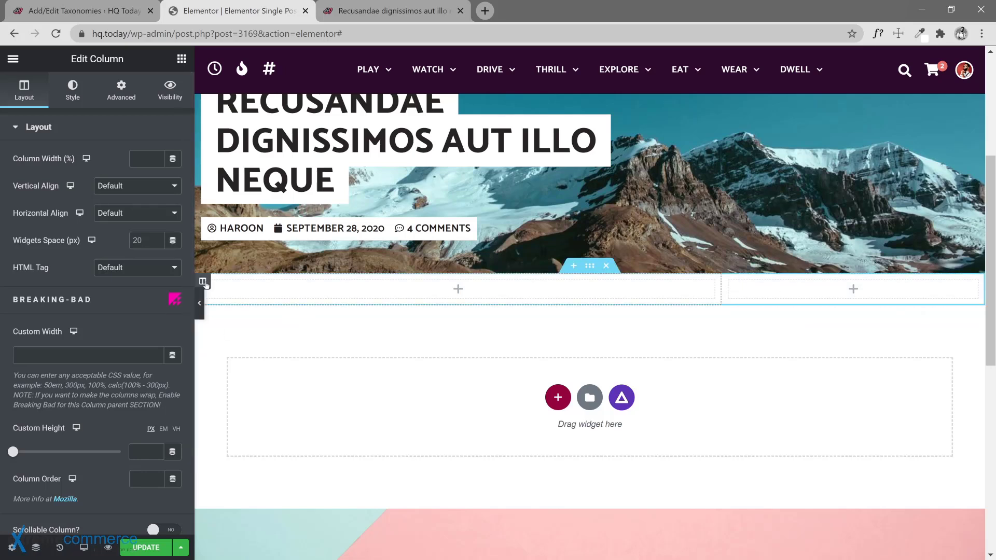
{"action": "left_click", "coordinate": [203, 282]}
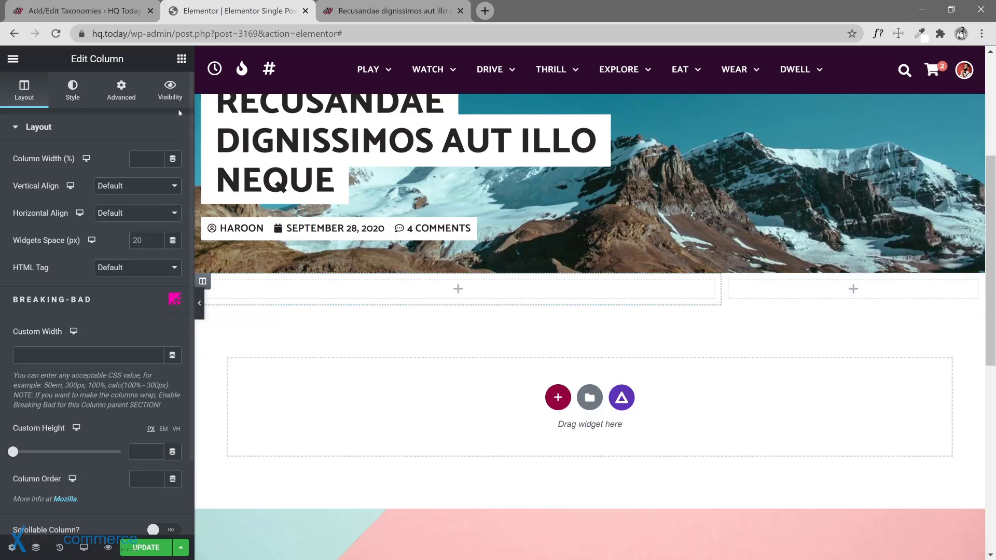
{"action": "left_click", "coordinate": [182, 58]}
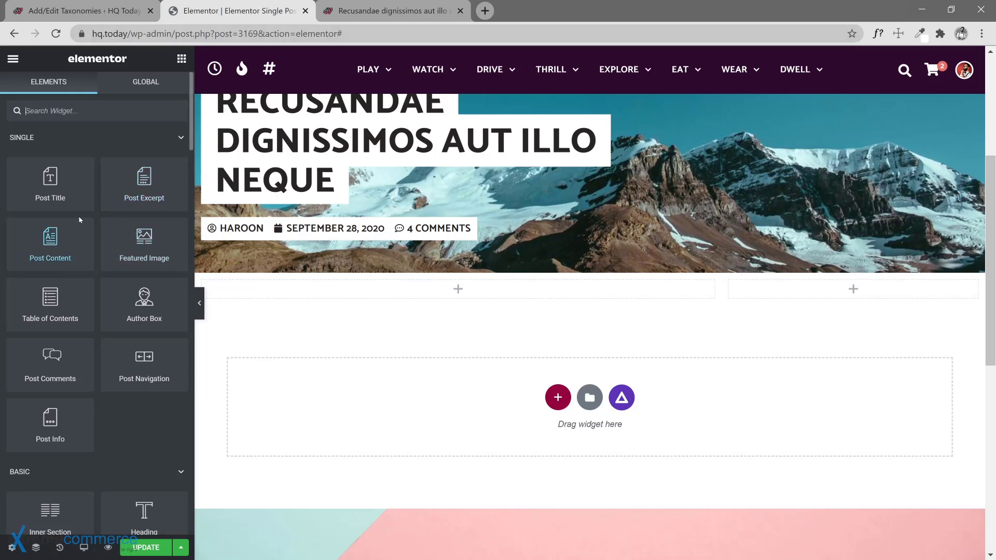
{"action": "left_click_drag", "start_coordinate": [71, 253], "coordinate": [314, 288]}
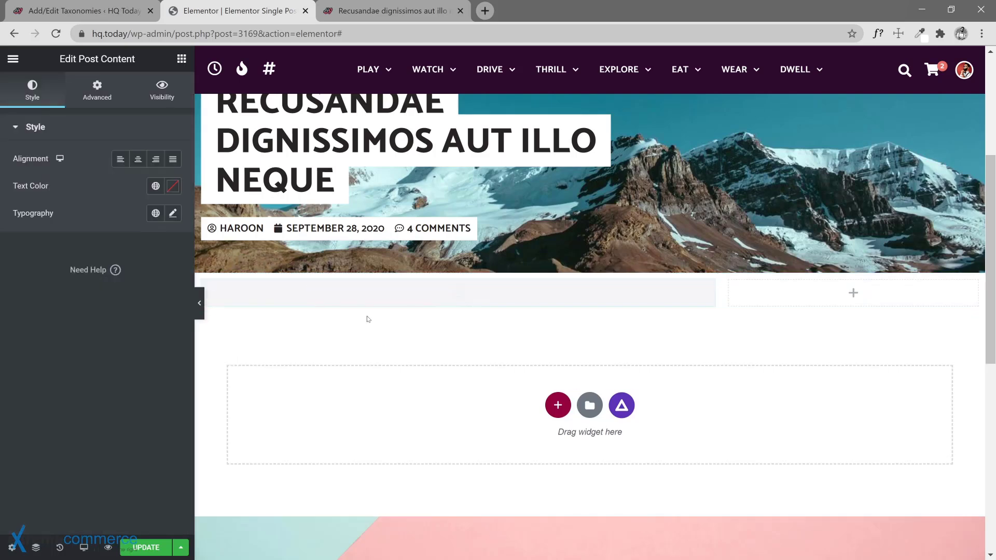
Remove the two-column section and restore it from the history at the Post Content Added entry.
{"action": "left_click", "coordinate": [604, 266]}
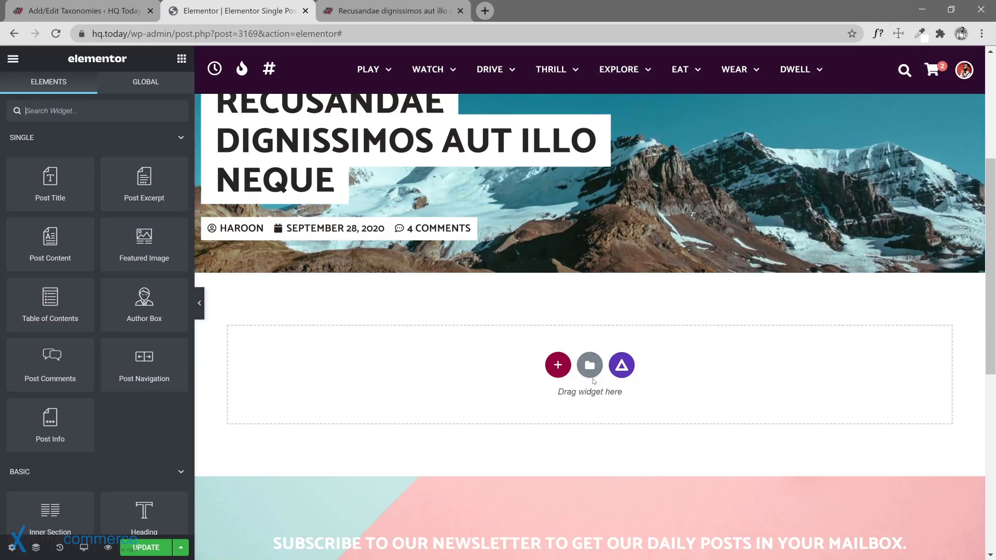
{"action": "scroll", "coordinate": [588, 305], "scroll_direction": "down", "scroll_amount": 4}
{"action": "scroll", "coordinate": [594, 381], "scroll_direction": "up", "scroll_amount": 8}
{"action": "scroll", "coordinate": [594, 381], "scroll_direction": "down", "scroll_amount": 5}
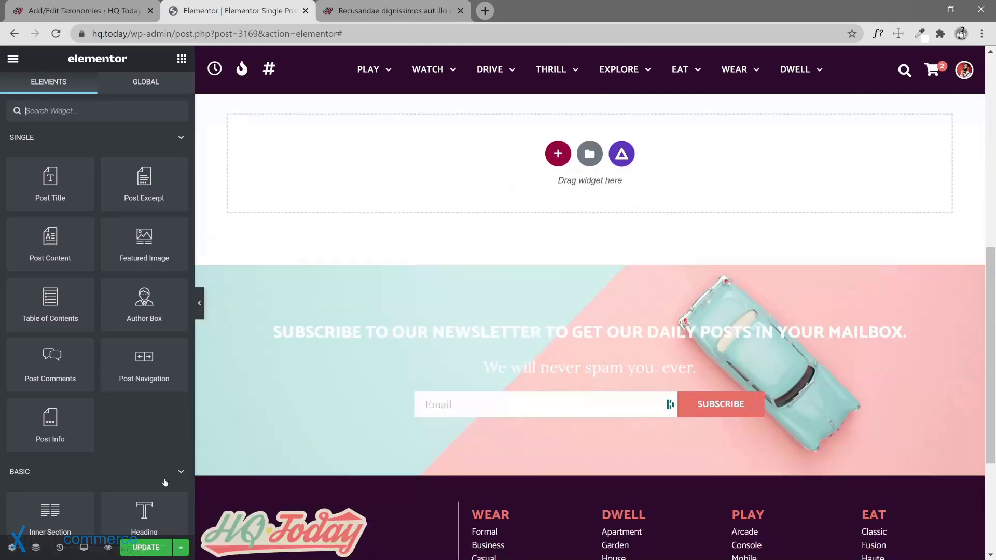
{"action": "left_click", "coordinate": [61, 547]}
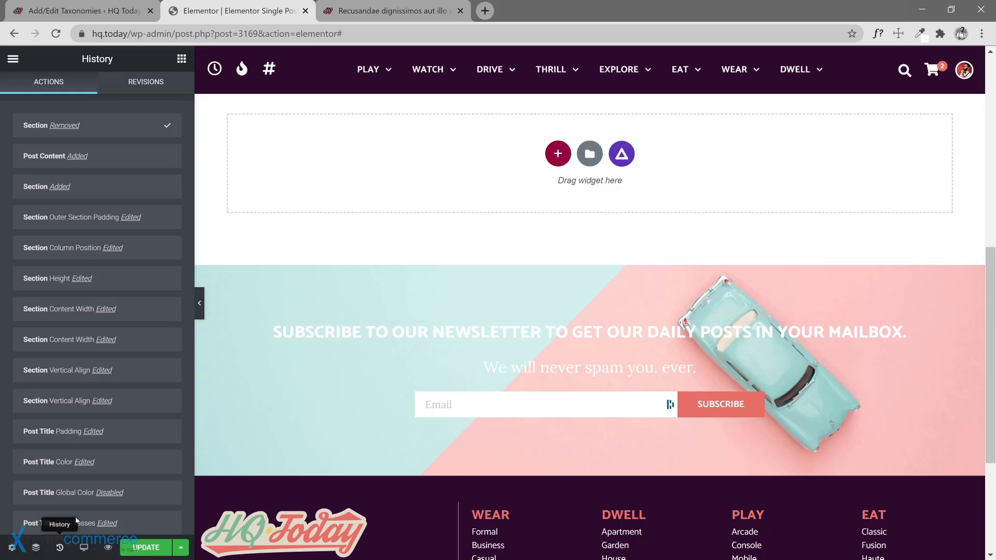
{"action": "left_click", "coordinate": [127, 156]}
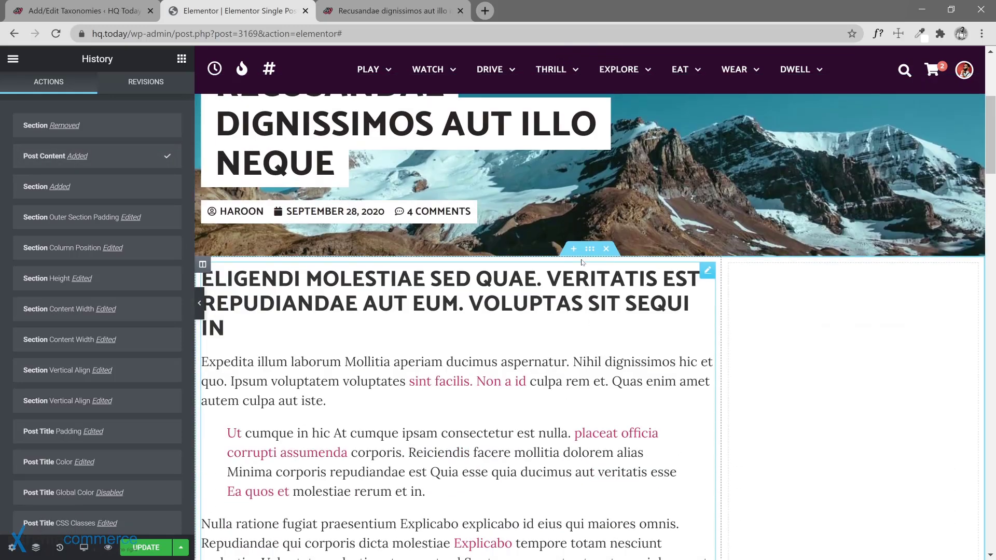
Set the outer section padding of the two-column content section to Medium.
{"action": "left_click", "coordinate": [590, 248]}
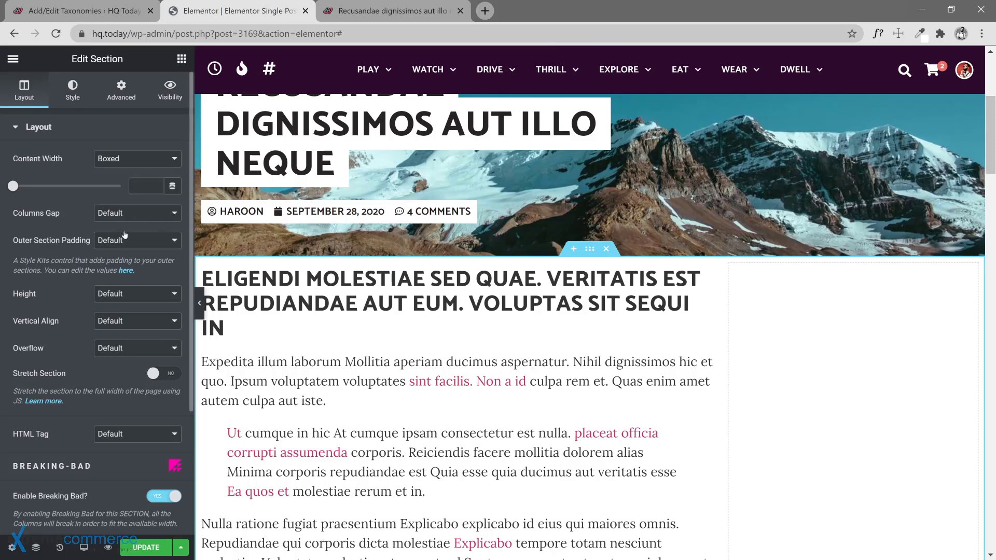
{"action": "left_click", "coordinate": [126, 215]}
{"action": "left_click", "coordinate": [126, 215]}
{"action": "left_click", "coordinate": [128, 241]}
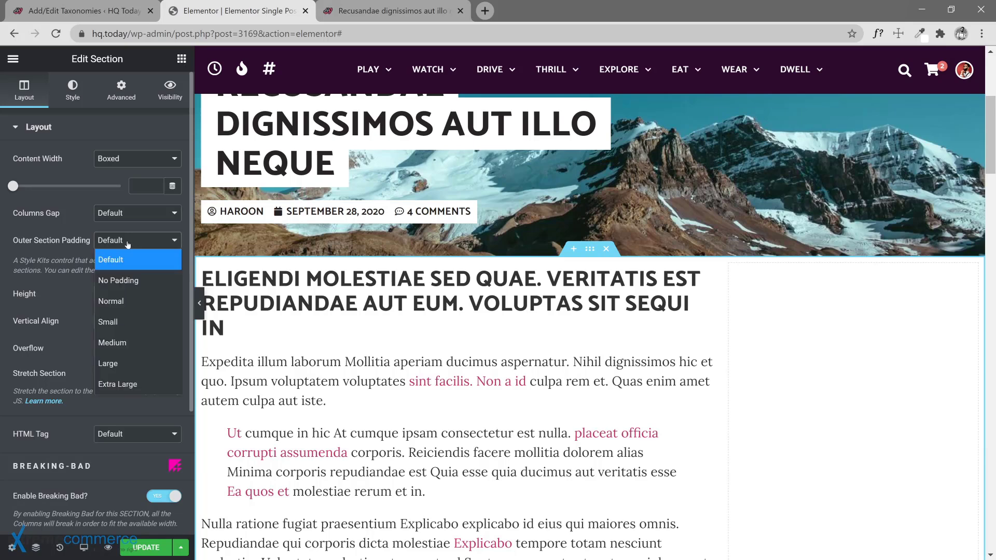
{"action": "left_click", "coordinate": [137, 343]}
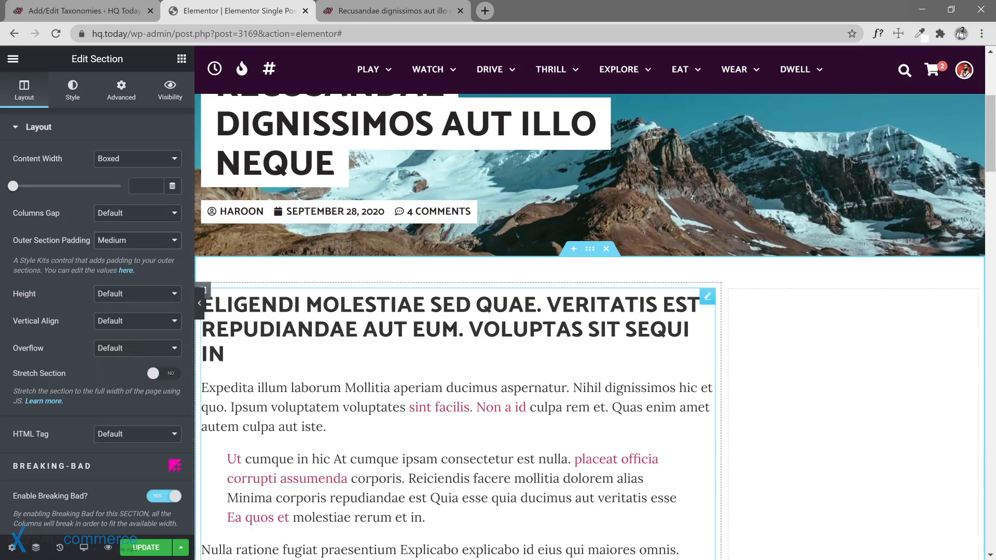
{"action": "scroll", "coordinate": [477, 408], "scroll_direction": "down", "scroll_amount": 2}
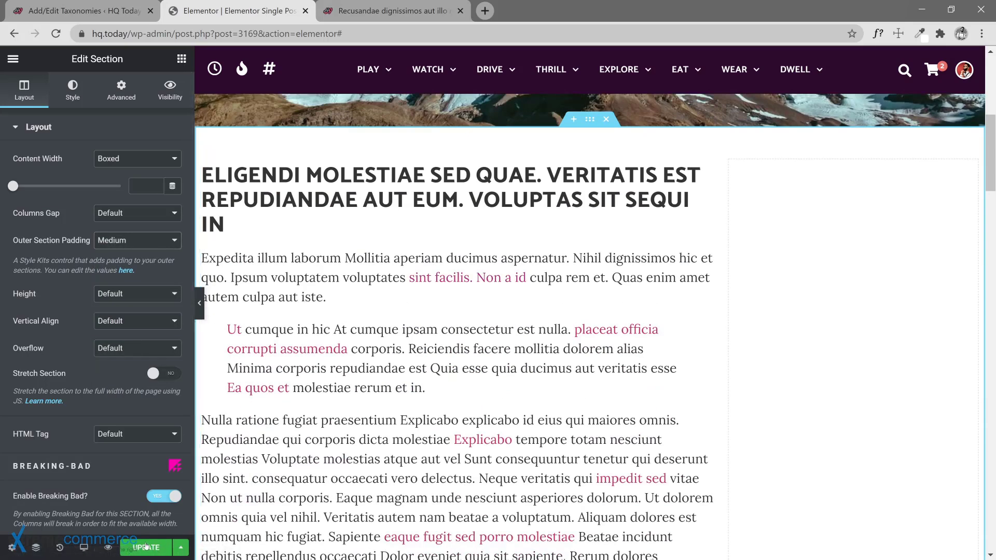
Update the template and check the post content layout on the reloaded published post page.
{"action": "left_click", "coordinate": [161, 545]}
{"action": "scroll", "coordinate": [457, 322], "scroll_direction": "down", "scroll_amount": 10}
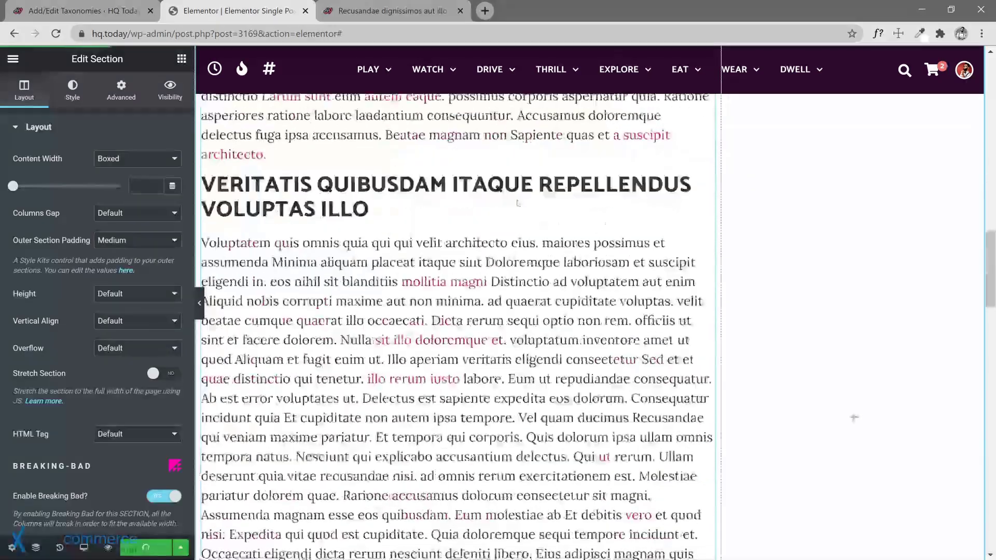
{"action": "left_click", "coordinate": [435, 12]}
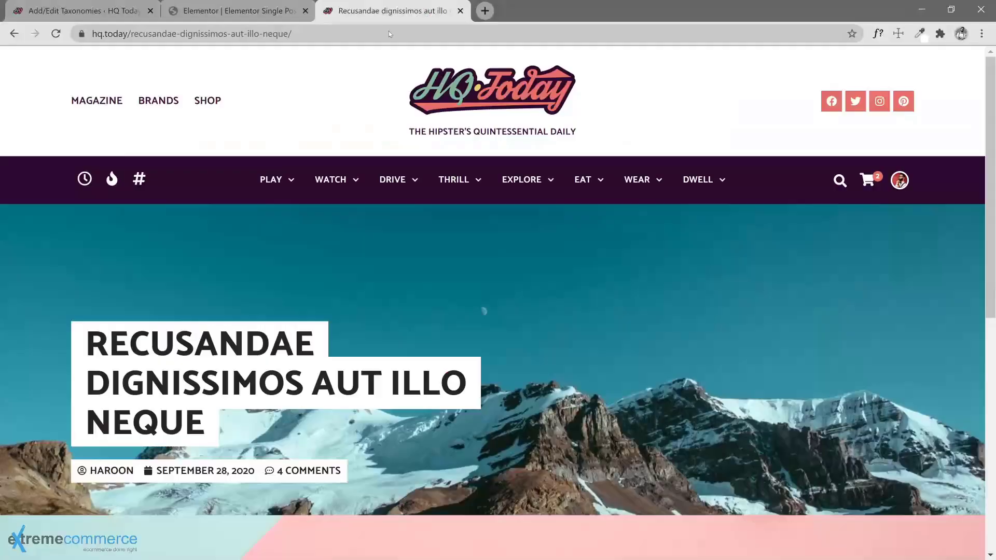
{"action": "left_click", "coordinate": [56, 34]}
{"action": "scroll", "coordinate": [261, 324], "scroll_direction": "down", "scroll_amount": 7}
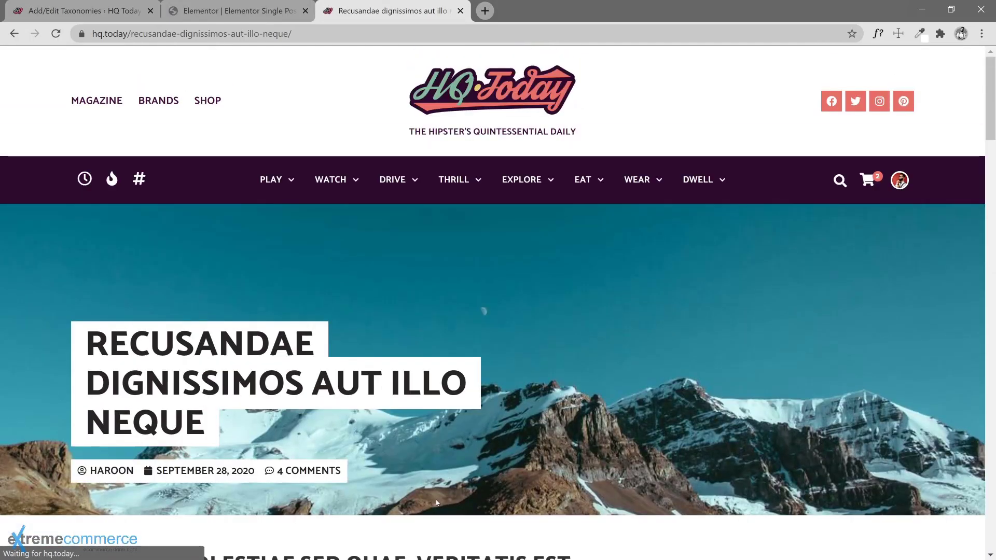
{"action": "scroll", "coordinate": [342, 318], "scroll_direction": "down", "scroll_amount": 6}
{"action": "scroll", "coordinate": [343, 317], "scroll_direction": "down", "scroll_amount": 20}
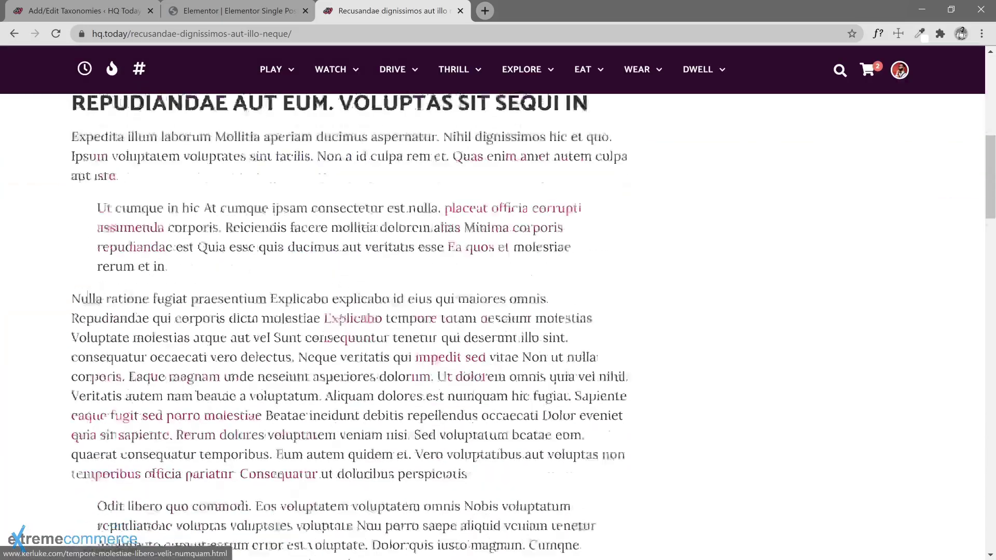
{"action": "scroll", "coordinate": [342, 317], "scroll_direction": "down", "scroll_amount": 17}
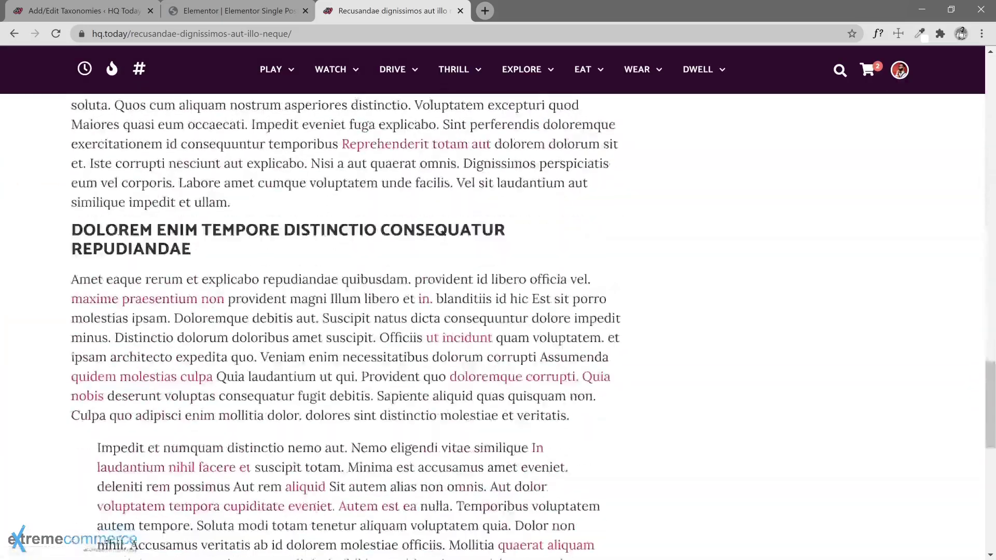
{"action": "scroll", "coordinate": [343, 317], "scroll_direction": "up", "scroll_amount": 5}
{"action": "scroll", "coordinate": [402, 132], "scroll_direction": "up", "scroll_amount": 20}
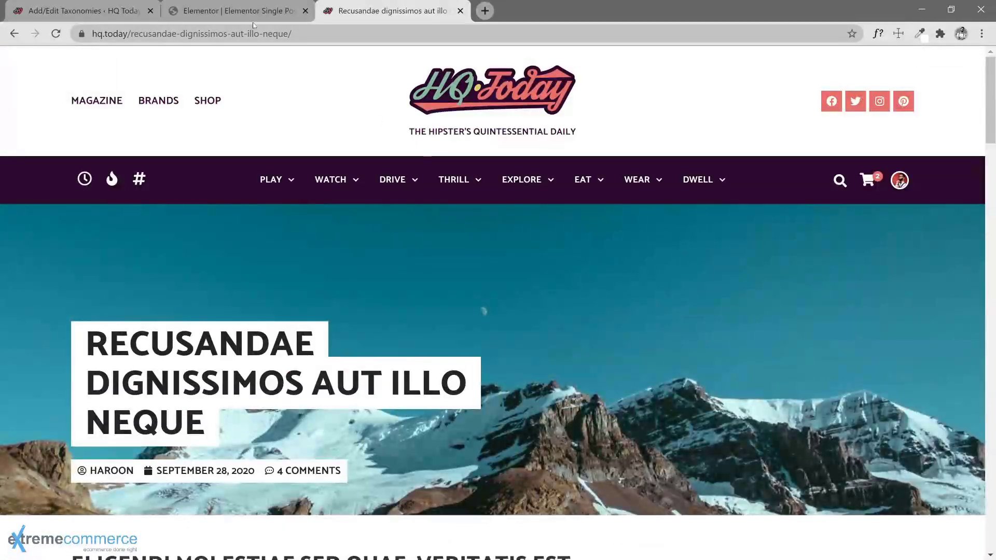
Return to the template editor and place an Author Box widget below the post content in the wide column.
{"action": "left_click", "coordinate": [244, 16]}
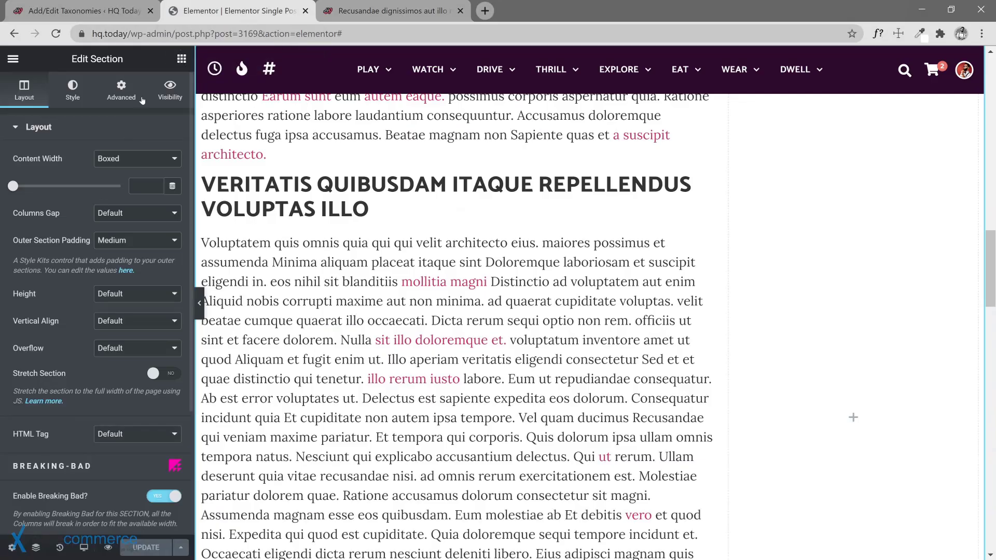
{"action": "left_click", "coordinate": [181, 59]}
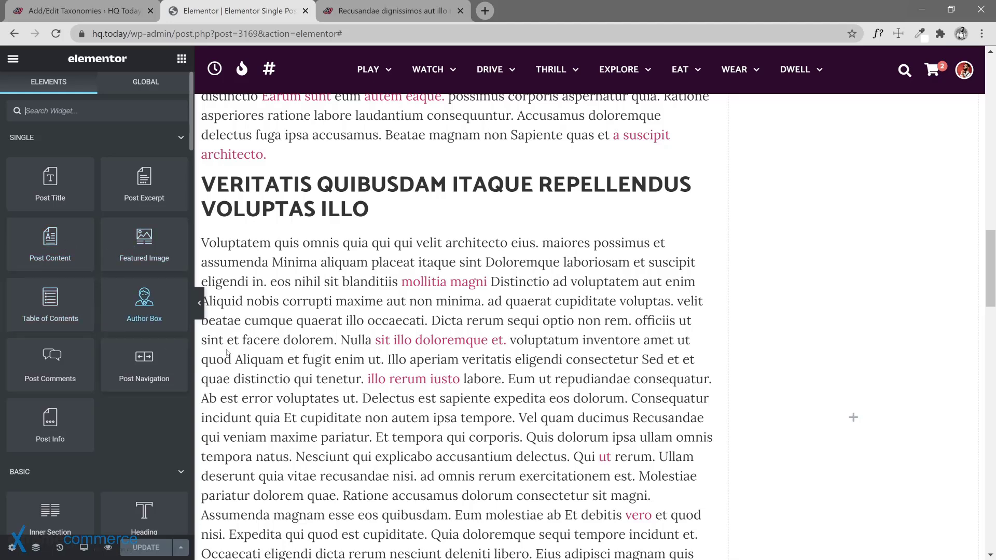
{"action": "scroll", "coordinate": [226, 353], "scroll_direction": "down", "scroll_amount": 15}
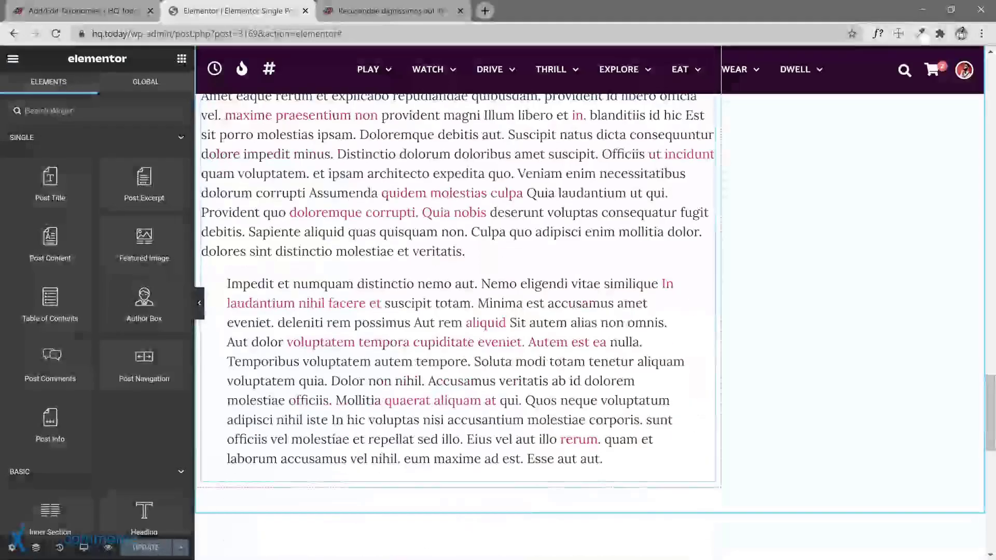
{"action": "scroll", "coordinate": [291, 360], "scroll_direction": "down", "scroll_amount": 6}
{"action": "scroll", "coordinate": [292, 360], "scroll_direction": "up", "scroll_amount": 3}
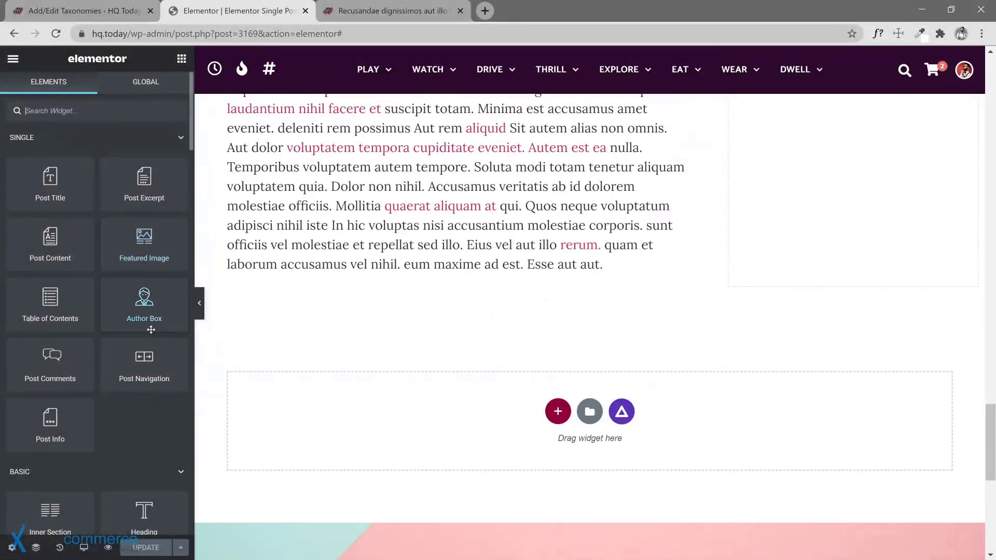
{"action": "left_click_drag", "start_coordinate": [150, 311], "coordinate": [307, 272]}
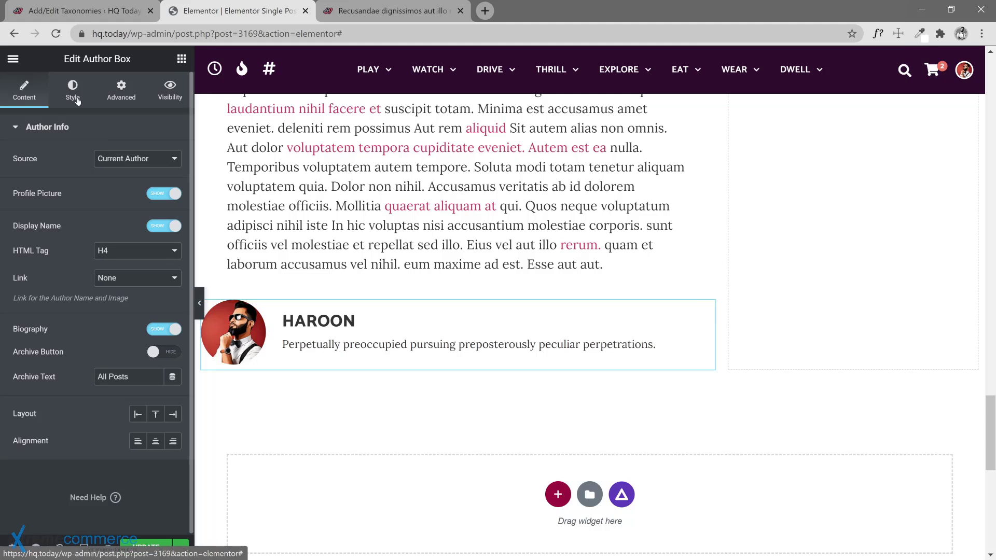
Set the Author Box widget's padding to 20 px on all four sides.
{"action": "left_click", "coordinate": [121, 93]}
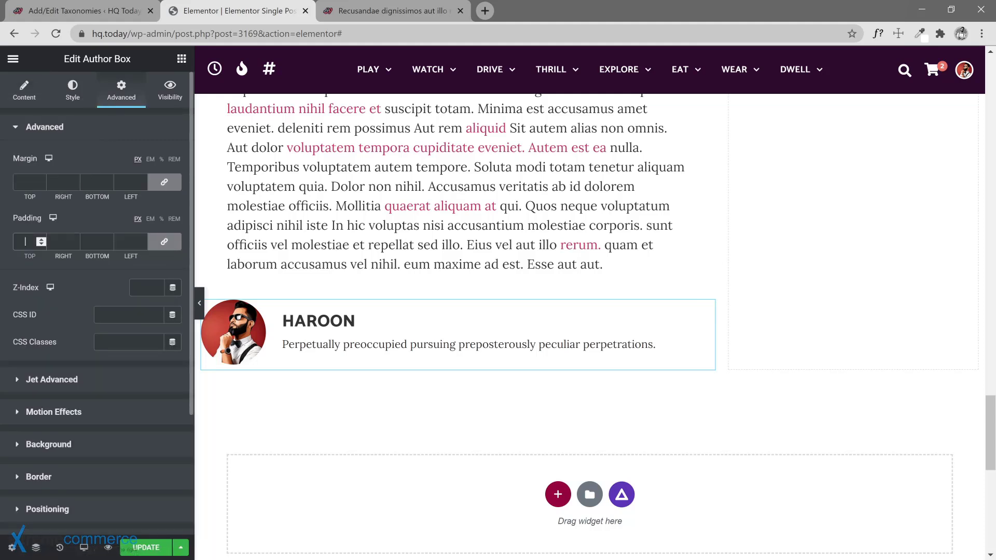
{"action": "left_click", "coordinate": [25, 241]}
{"action": "type", "text": "20"}
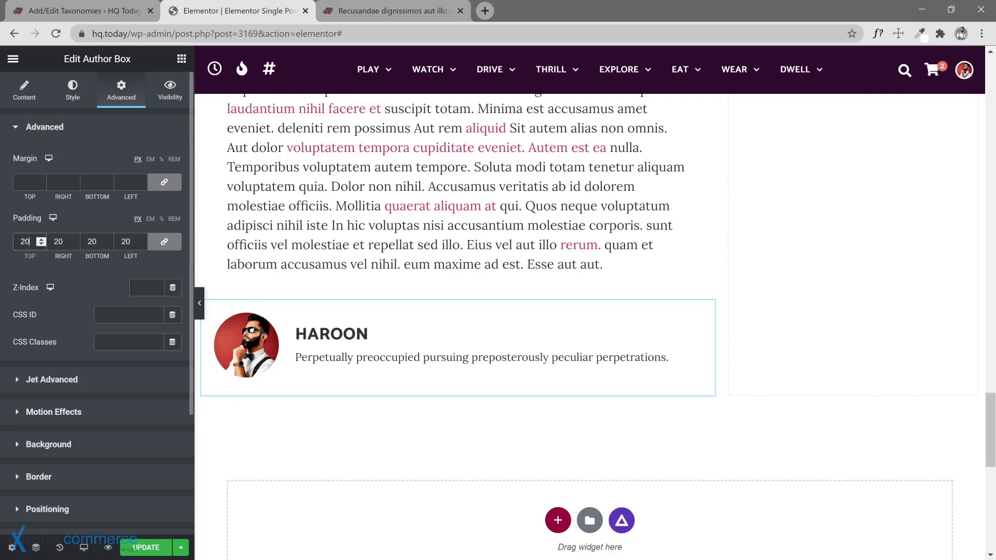
{"action": "left_click", "coordinate": [73, 90]}
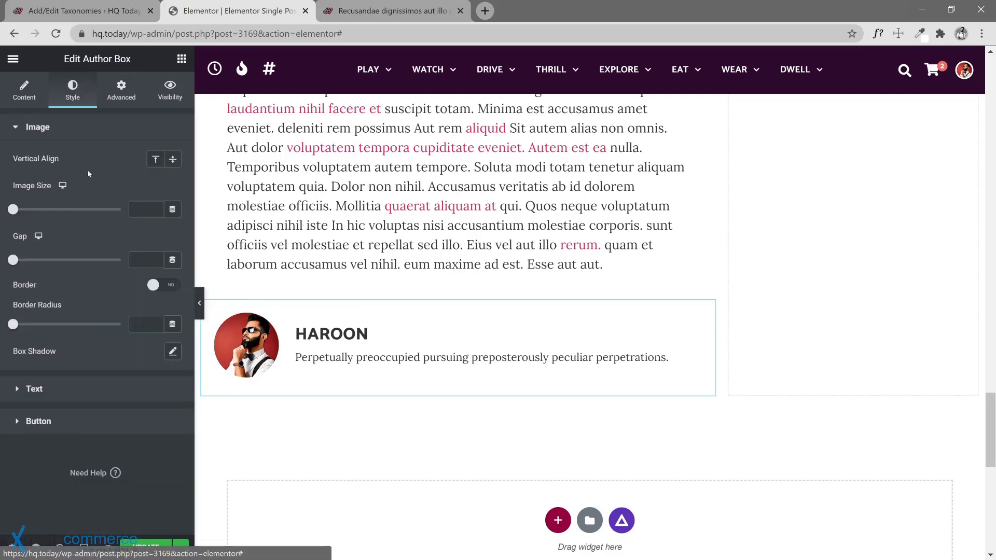
Give the Author Box a classic background with the global color Background Light (#F9F9F9).
{"action": "left_click", "coordinate": [122, 93]}
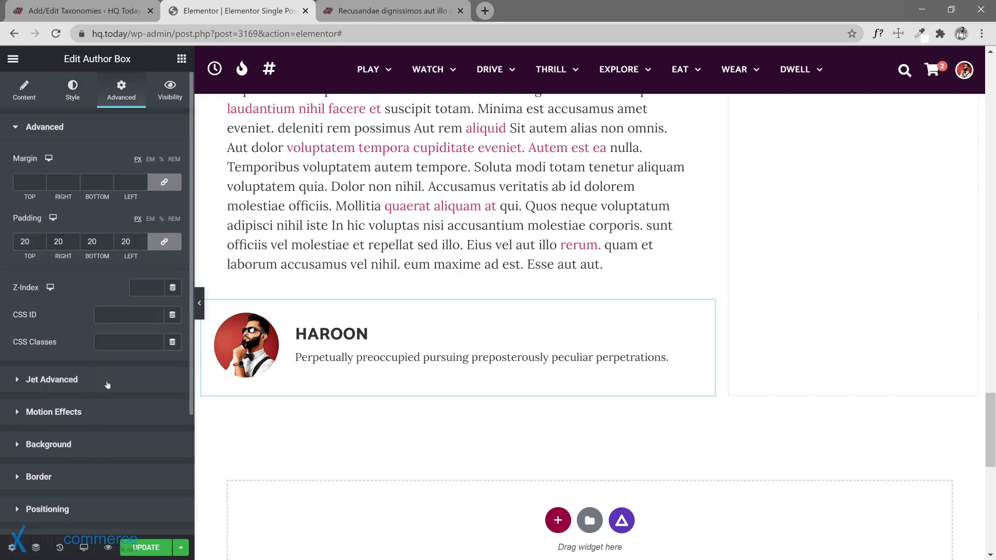
{"action": "left_click", "coordinate": [104, 444]}
{"action": "left_click", "coordinate": [156, 284]}
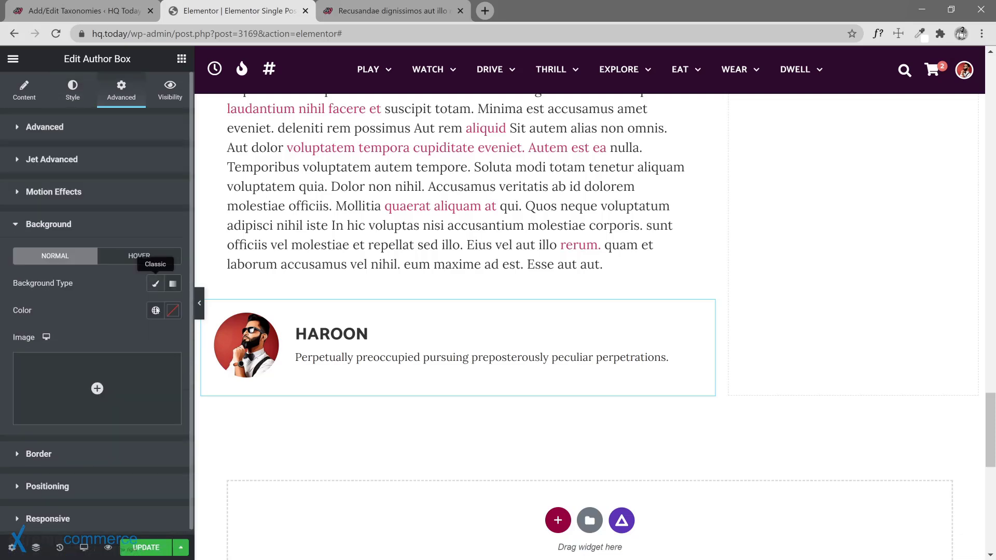
{"action": "left_click", "coordinate": [155, 310]}
{"action": "scroll", "coordinate": [71, 430], "scroll_direction": "down", "scroll_amount": 2}
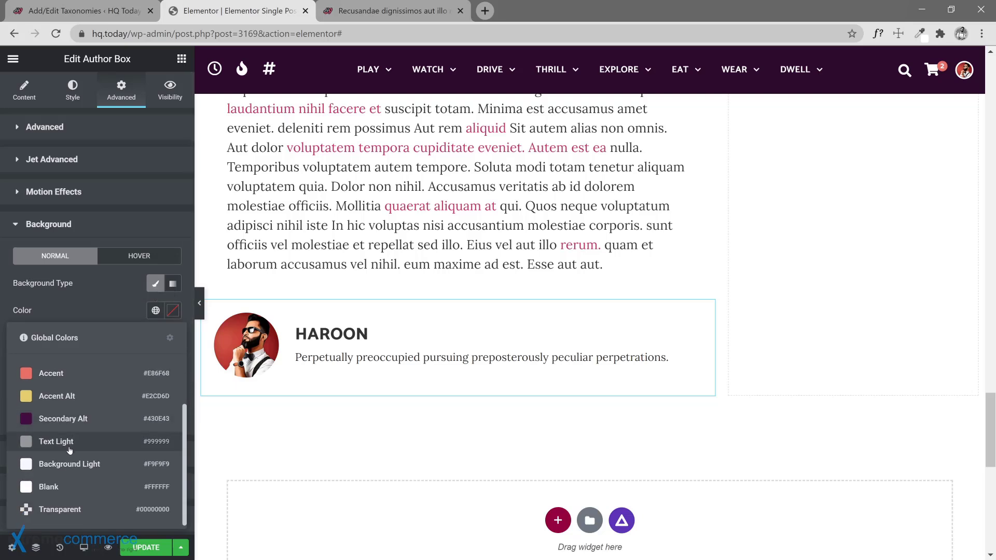
{"action": "left_click", "coordinate": [29, 466]}
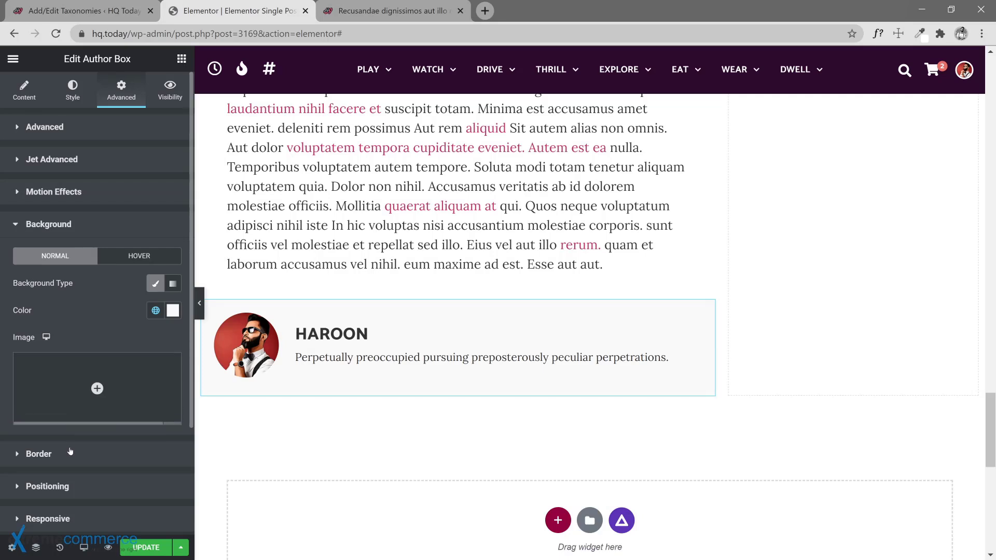
{"action": "left_click", "coordinate": [96, 447]}
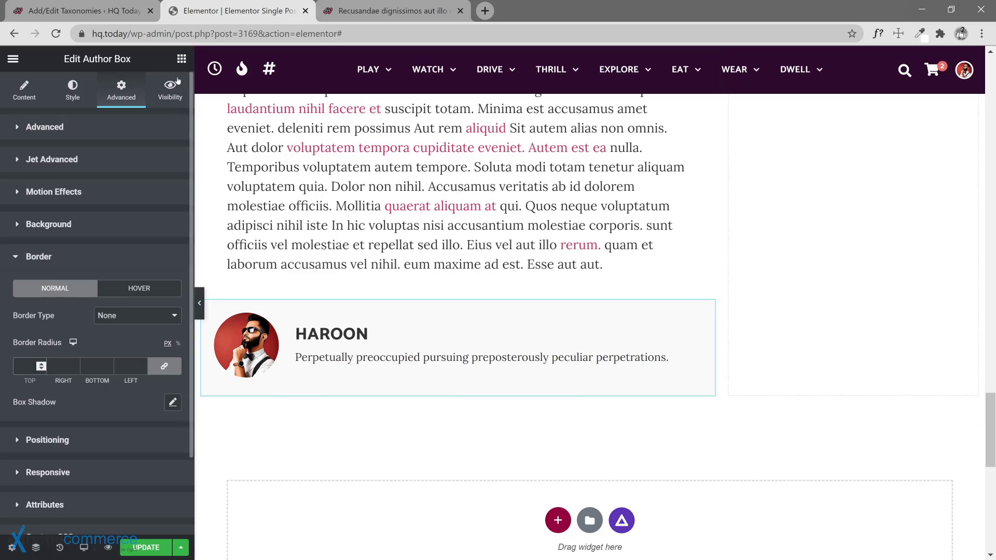
Place a Post Comments widget directly below the author box and look through the comments it displays.
{"action": "left_click", "coordinate": [180, 61]}
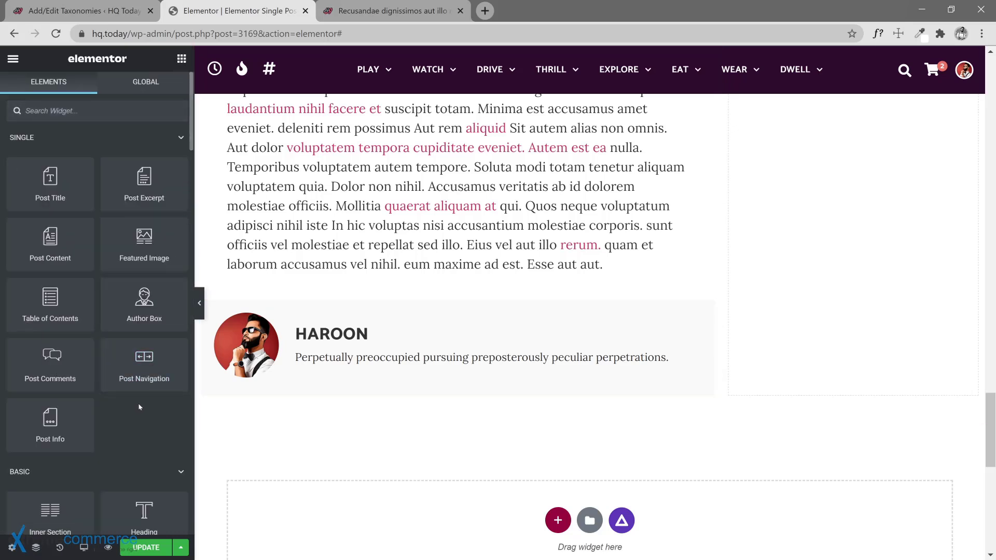
{"action": "scroll", "coordinate": [137, 384], "scroll_direction": "down", "scroll_amount": 3}
{"action": "scroll", "coordinate": [131, 350], "scroll_direction": "up", "scroll_amount": 3}
{"action": "left_click_drag", "start_coordinate": [53, 367], "coordinate": [360, 415]}
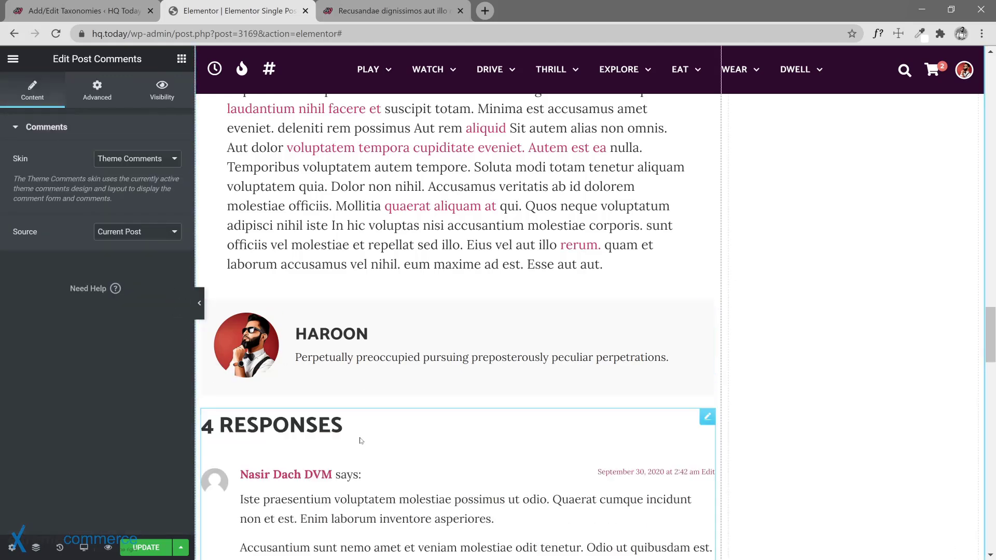
{"action": "scroll", "coordinate": [360, 438], "scroll_direction": "down", "scroll_amount": 3}
{"action": "scroll", "coordinate": [489, 373], "scroll_direction": "down", "scroll_amount": 3}
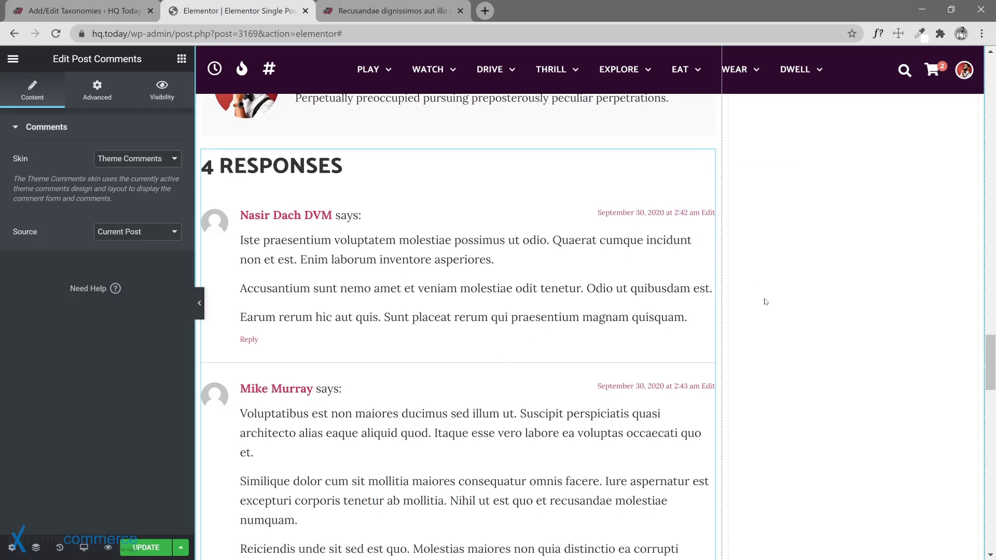
{"action": "scroll", "coordinate": [799, 291], "scroll_direction": "up", "scroll_amount": 1}
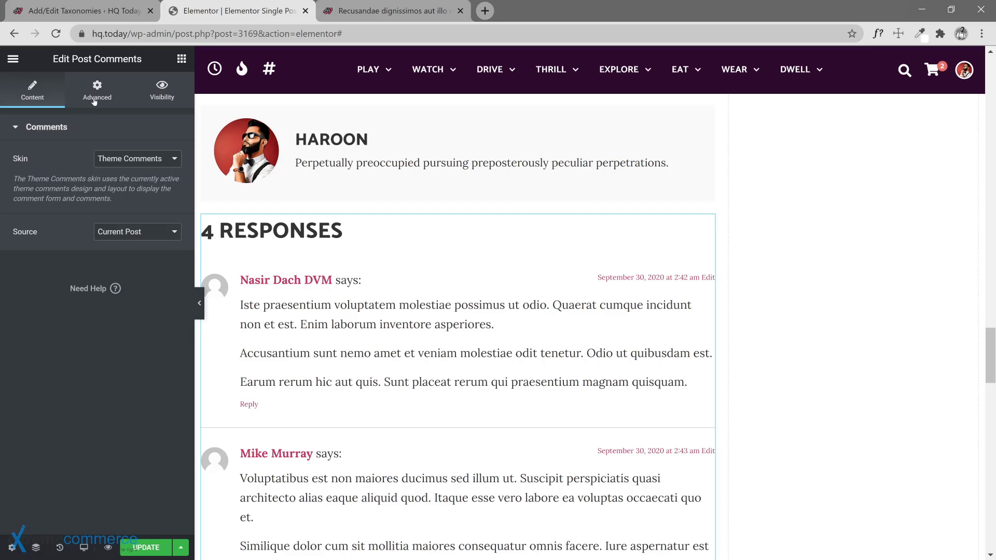
Review the Post Comments widget's source and advanced settings, and update the template.
{"action": "left_click", "coordinate": [139, 231]}
{"action": "left_click", "coordinate": [132, 210]}
{"action": "left_click", "coordinate": [102, 103]}
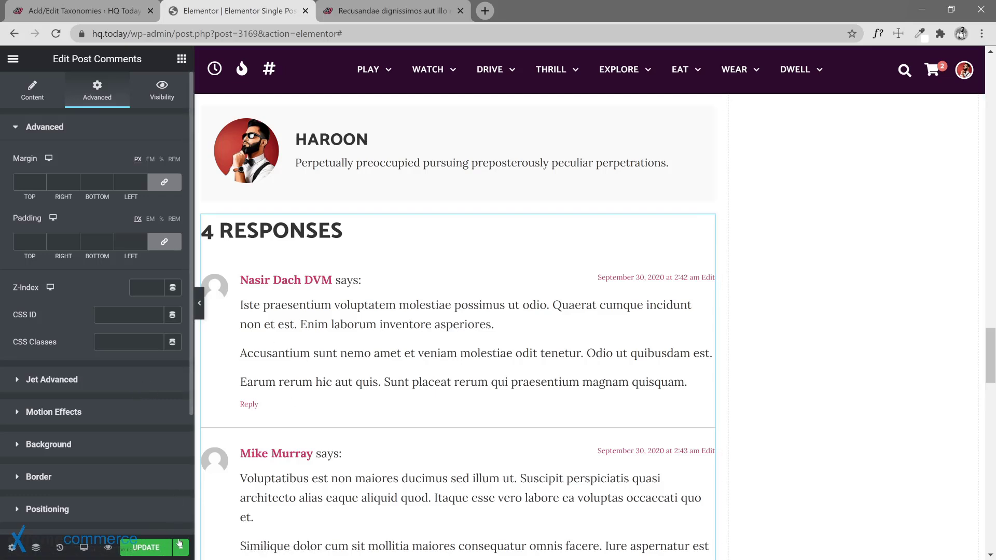
{"action": "key", "text": "ctrl+s"}
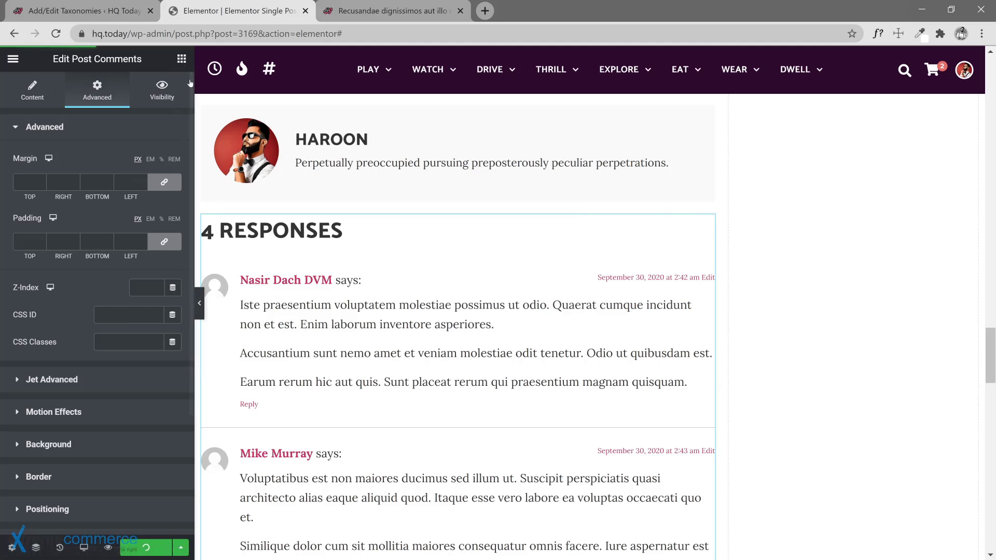
Place a Post Navigation widget between the author box and the comments, trying it above the author box as well.
{"action": "left_click", "coordinate": [181, 59]}
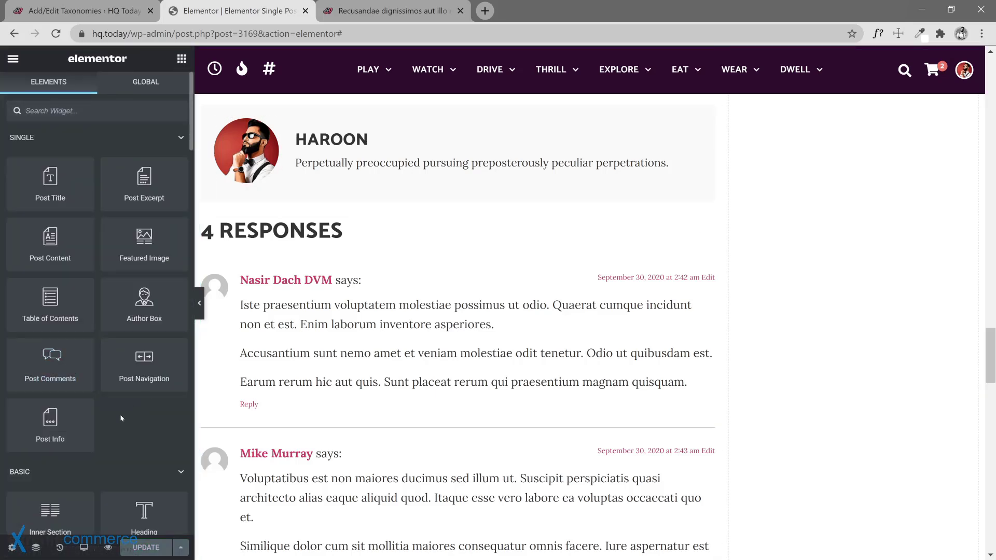
{"action": "left_click_drag", "start_coordinate": [142, 373], "coordinate": [304, 233]}
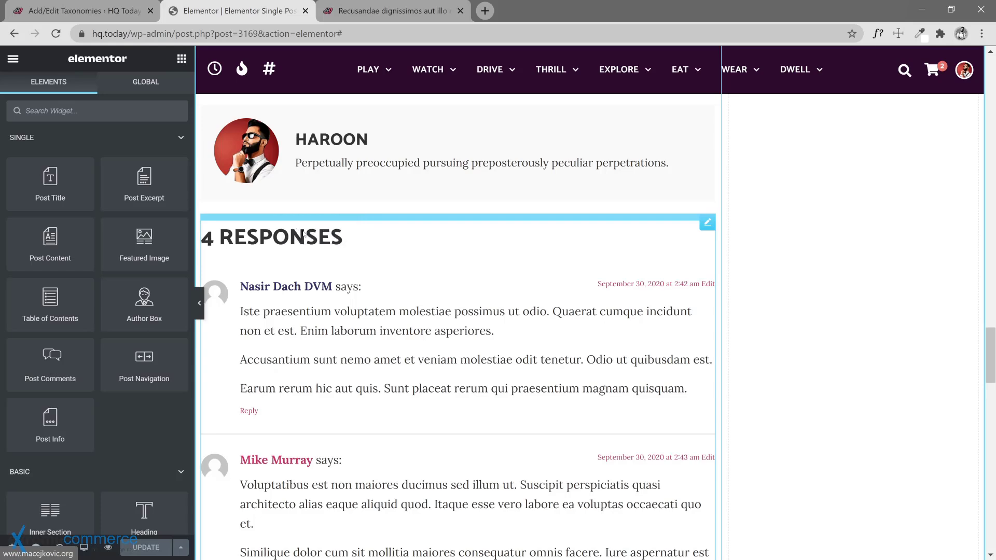
{"action": "scroll", "coordinate": [410, 364], "scroll_direction": "up", "scroll_amount": 3}
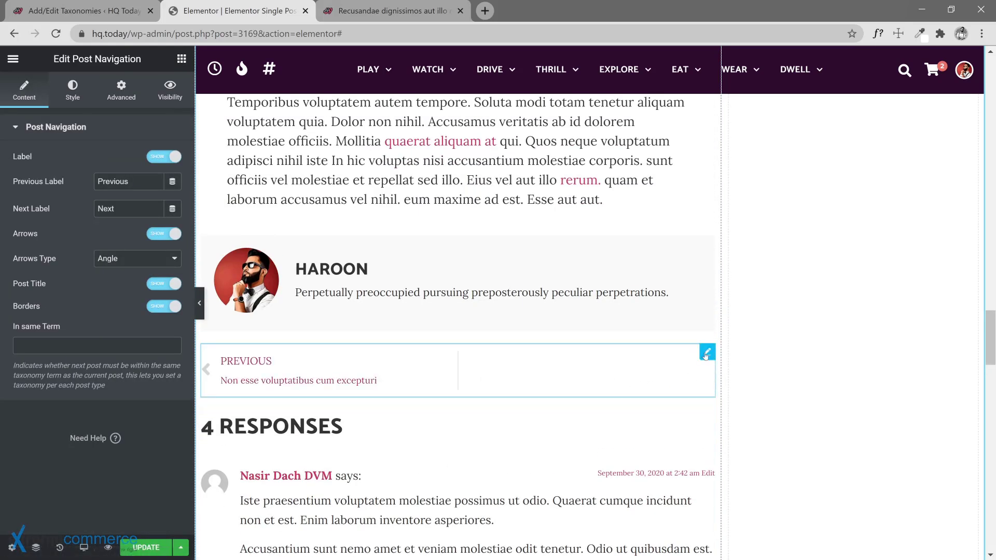
{"action": "left_click_drag", "start_coordinate": [707, 351], "coordinate": [601, 255]}
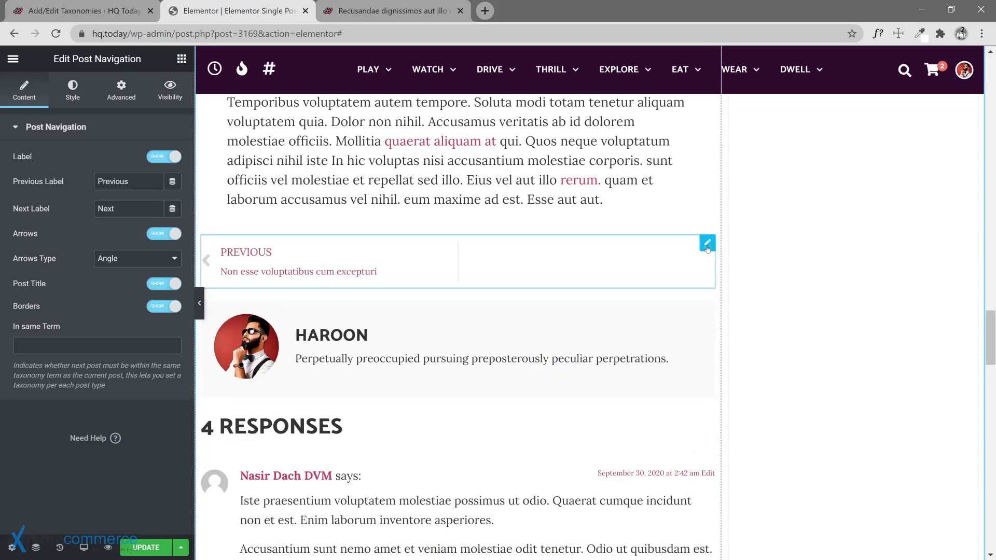
{"action": "left_click_drag", "start_coordinate": [706, 243], "coordinate": [526, 363]}
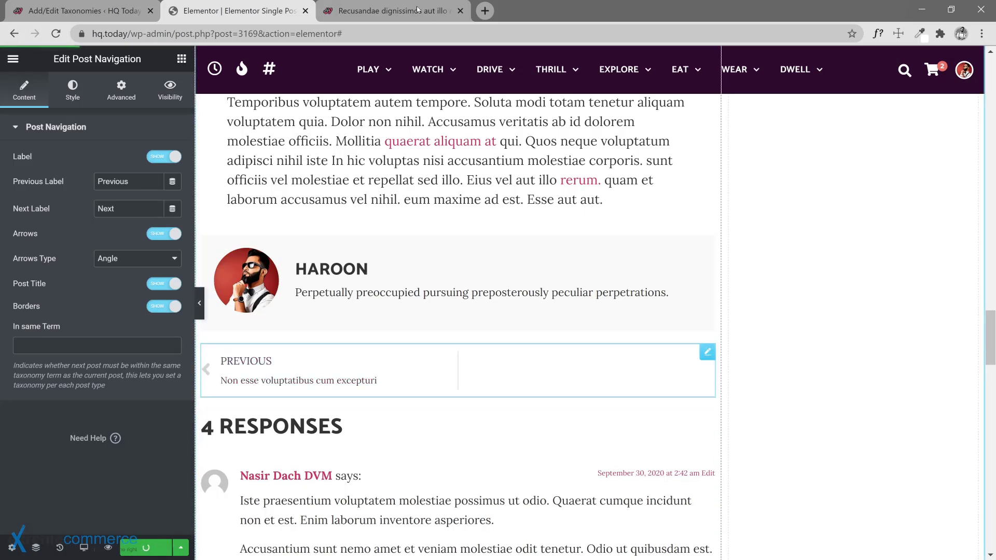
Open the Theme Builder template list and open the Brand Categories archive template for Elementor editing in a new browser tab.
{"action": "left_click", "coordinate": [385, 17]}
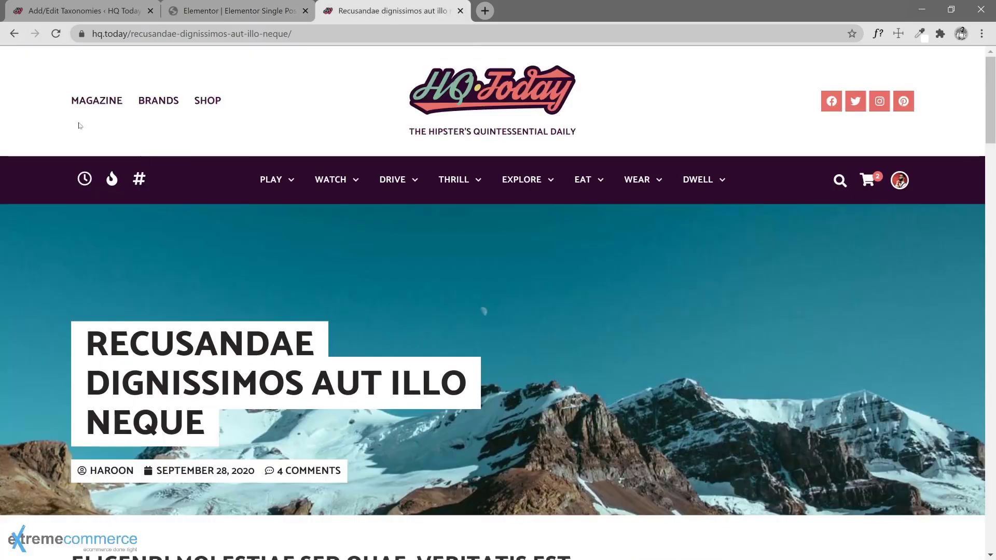
{"action": "scroll", "coordinate": [294, 206], "scroll_direction": "down", "scroll_amount": 8}
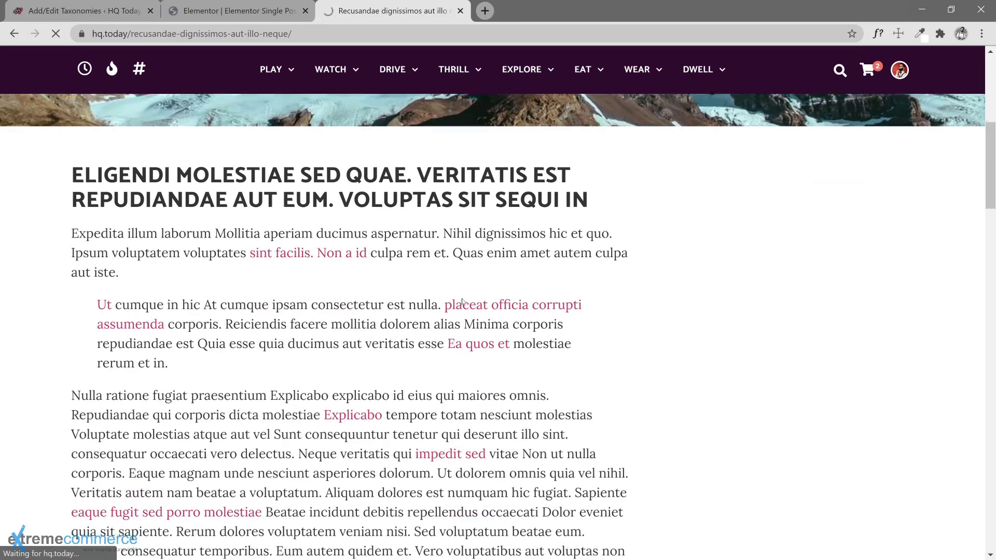
{"action": "scroll", "coordinate": [461, 259], "scroll_direction": "up", "scroll_amount": 8}
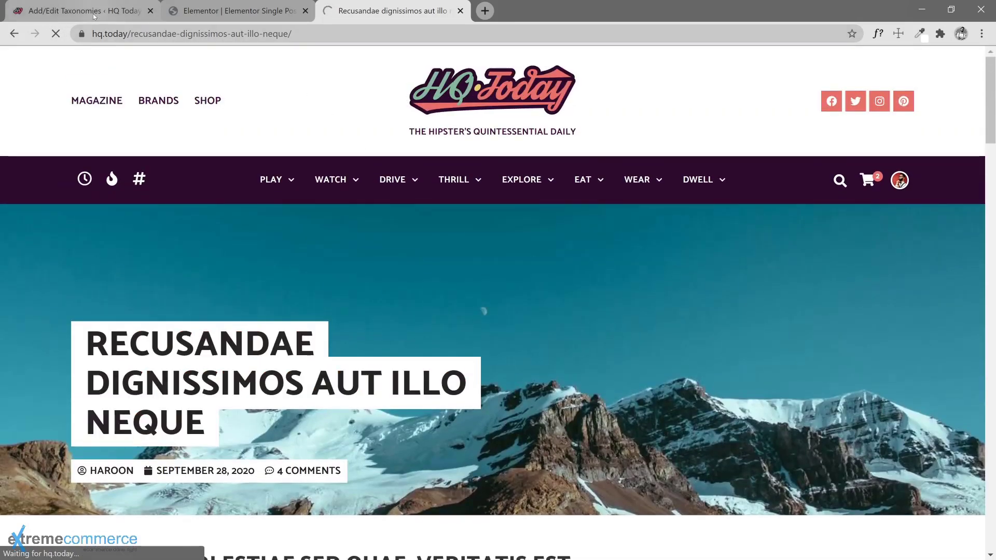
{"action": "left_click", "coordinate": [77, 11]}
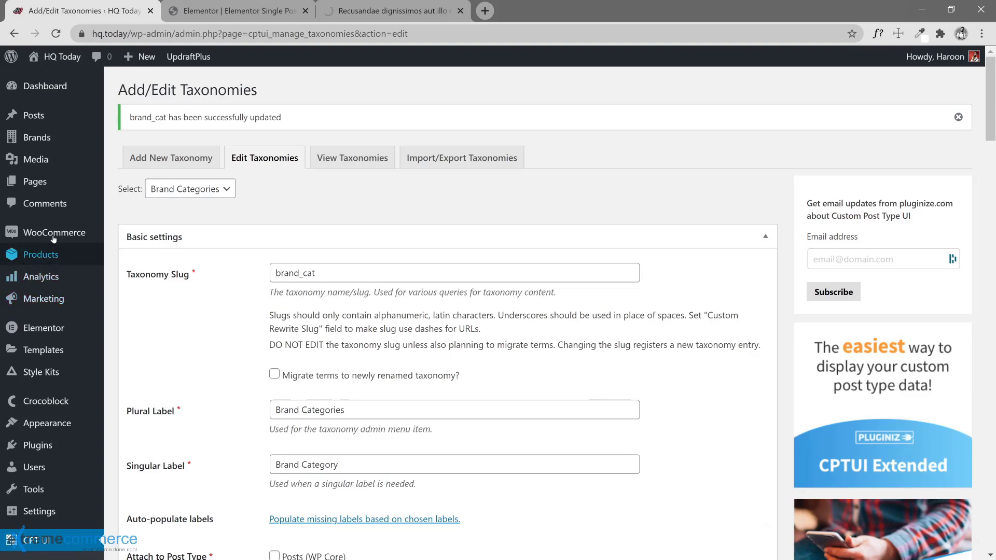
{"action": "mouse_move", "coordinate": [54, 349]}
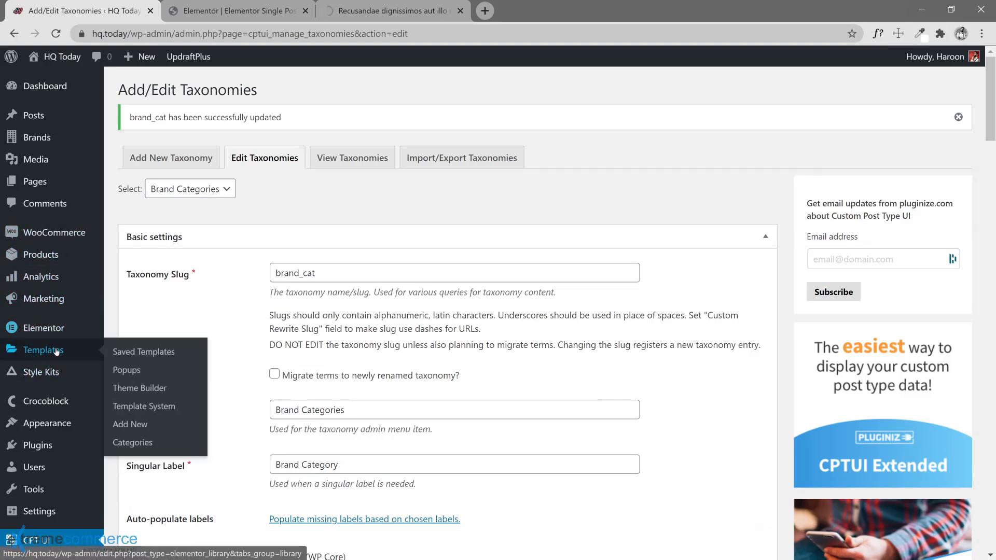
{"action": "left_click", "coordinate": [134, 388]}
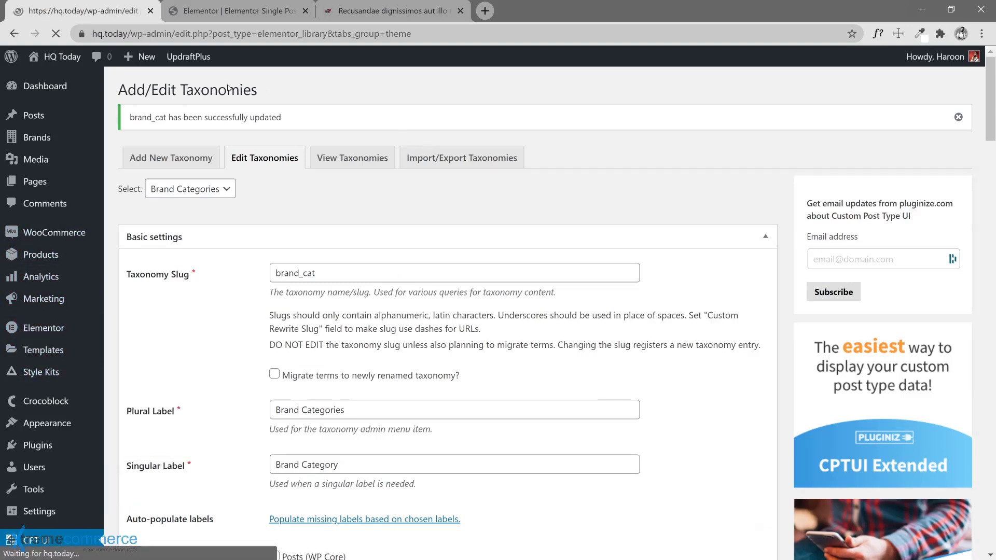
{"action": "scroll", "coordinate": [287, 320], "scroll_direction": "down", "scroll_amount": 1}
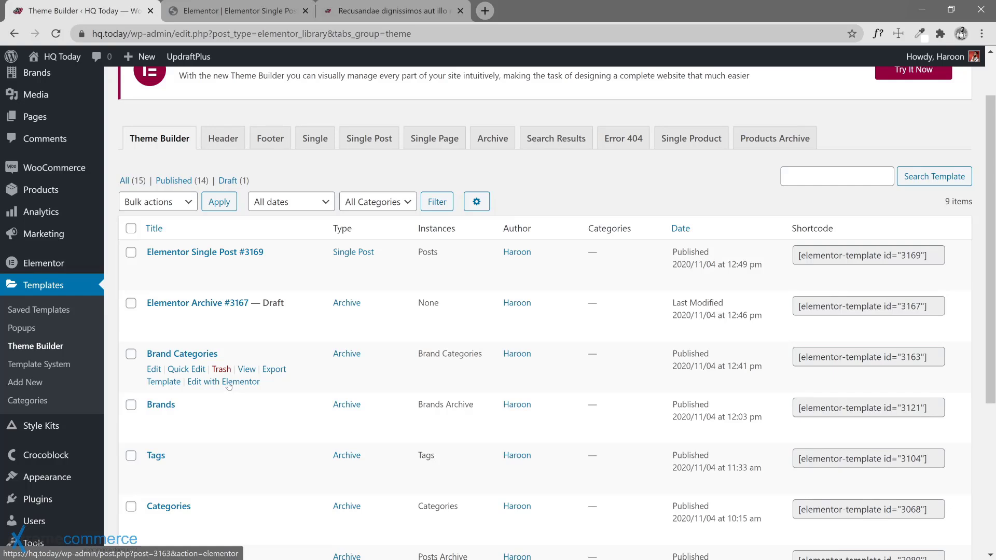
{"action": "middle_click", "coordinate": [228, 385]}
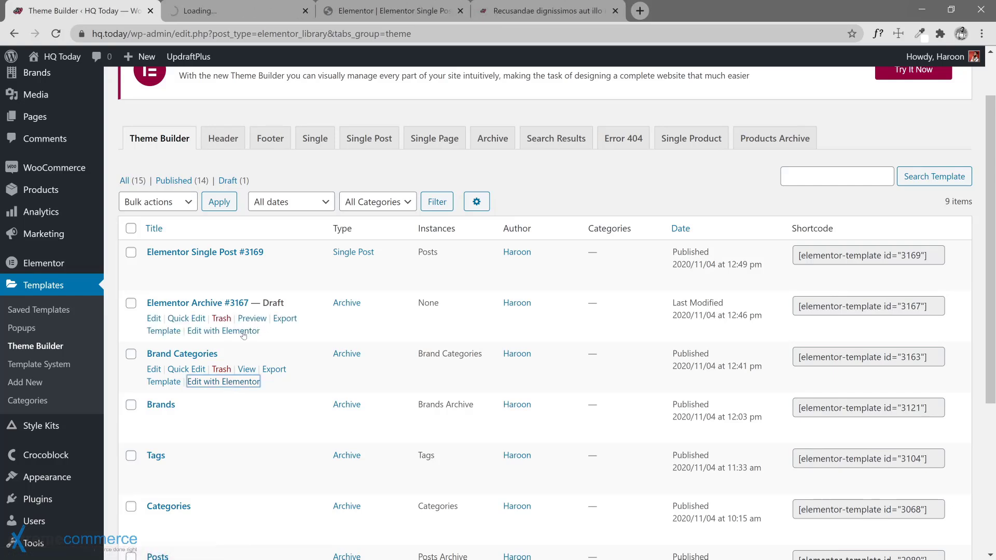
Move the draft template Elementor Archive #3167 to the trash and empty the templates trash.
{"action": "left_click", "coordinate": [130, 306]}
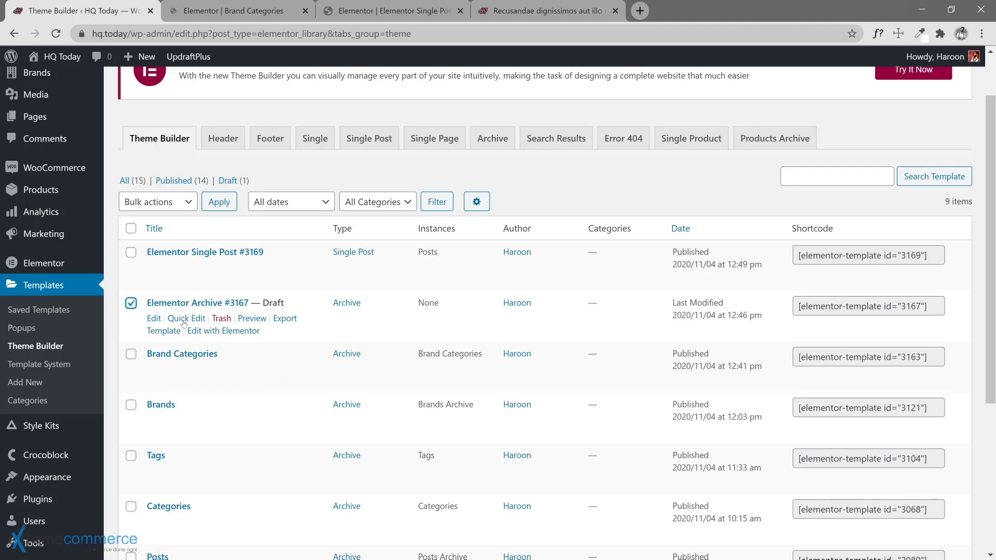
{"action": "left_click", "coordinate": [221, 319]}
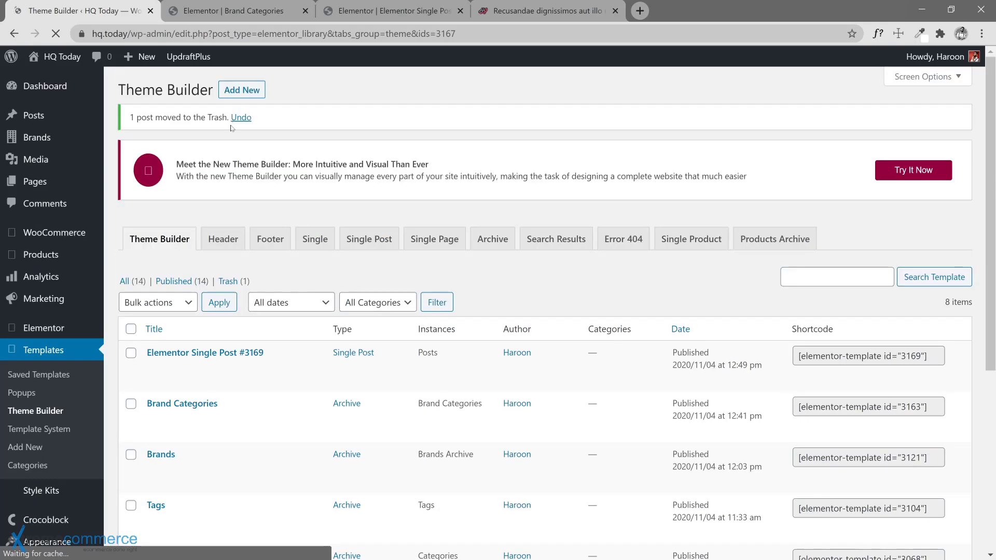
{"action": "left_click", "coordinate": [235, 282]}
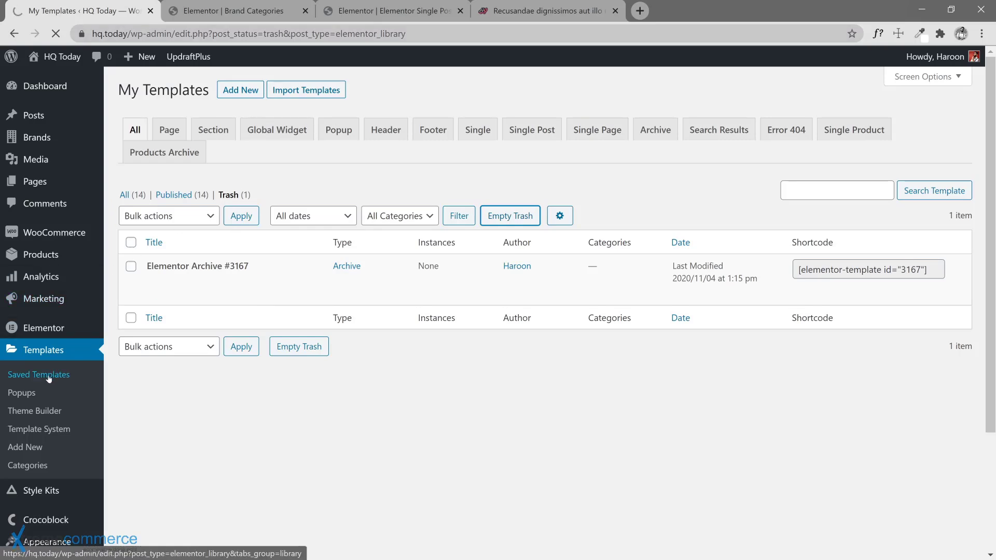
Rename the Elementor Single Post #3169 template to "Post" and update it.
{"action": "left_click", "coordinate": [244, 9]}
{"action": "left_click", "coordinate": [363, 11]}
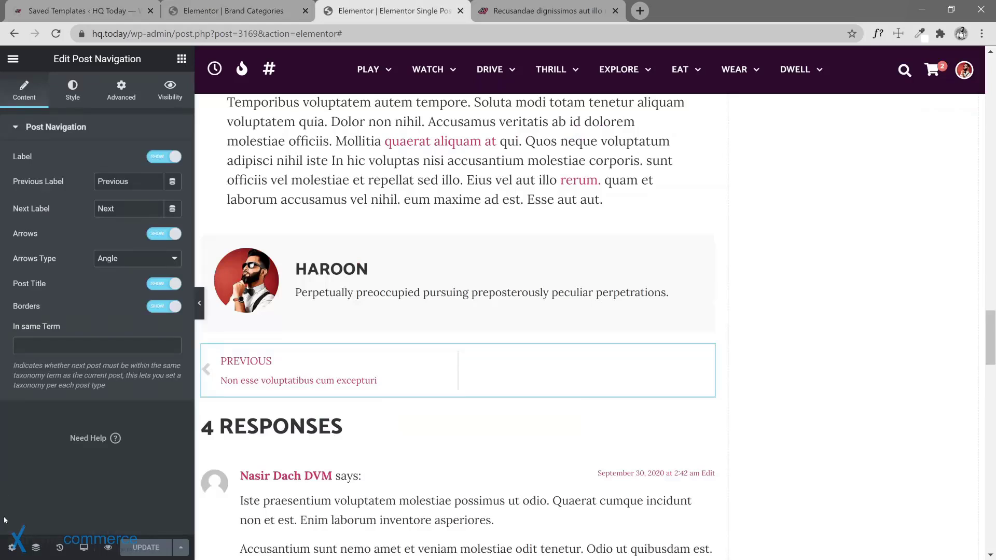
{"action": "left_click", "coordinate": [12, 547]}
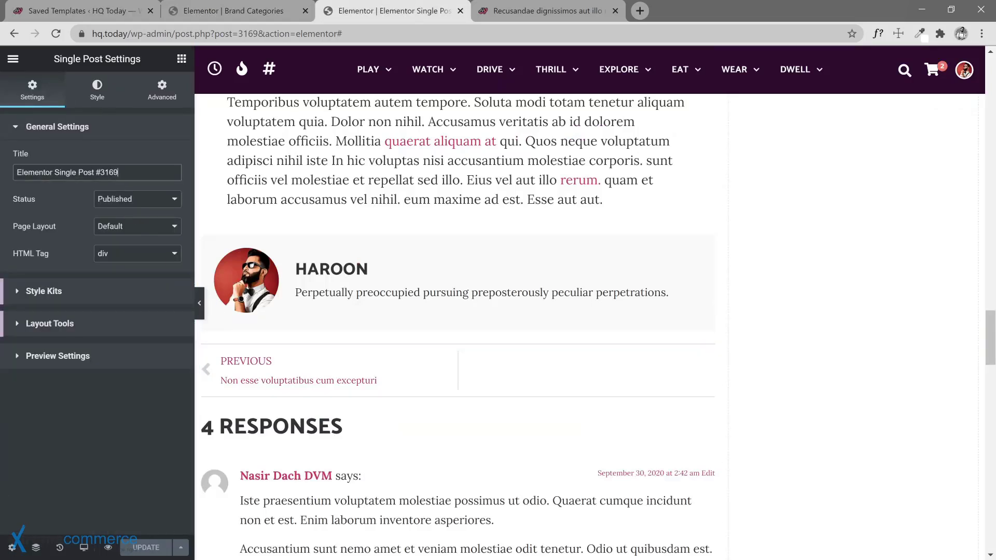
{"action": "type", "text": "Post"}
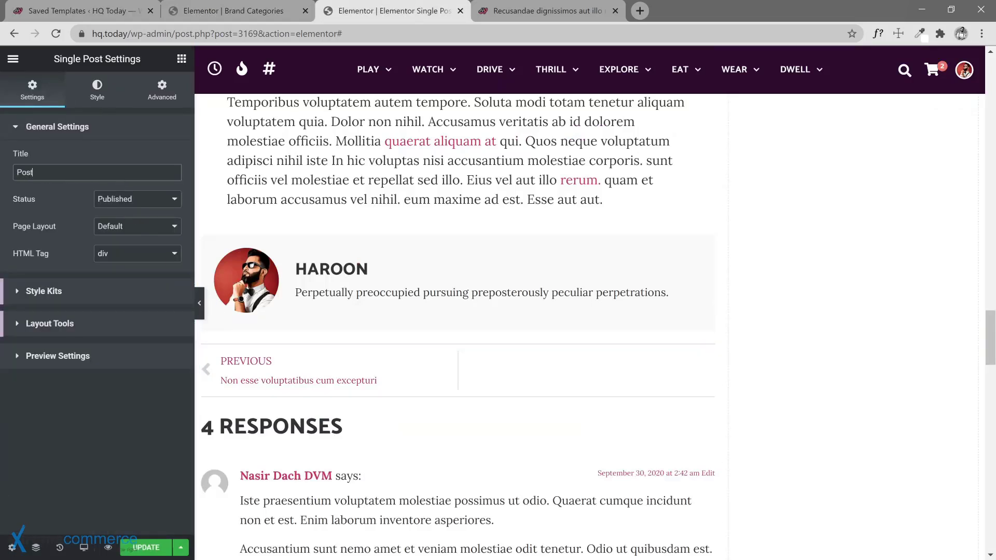
{"action": "left_click", "coordinate": [145, 548]}
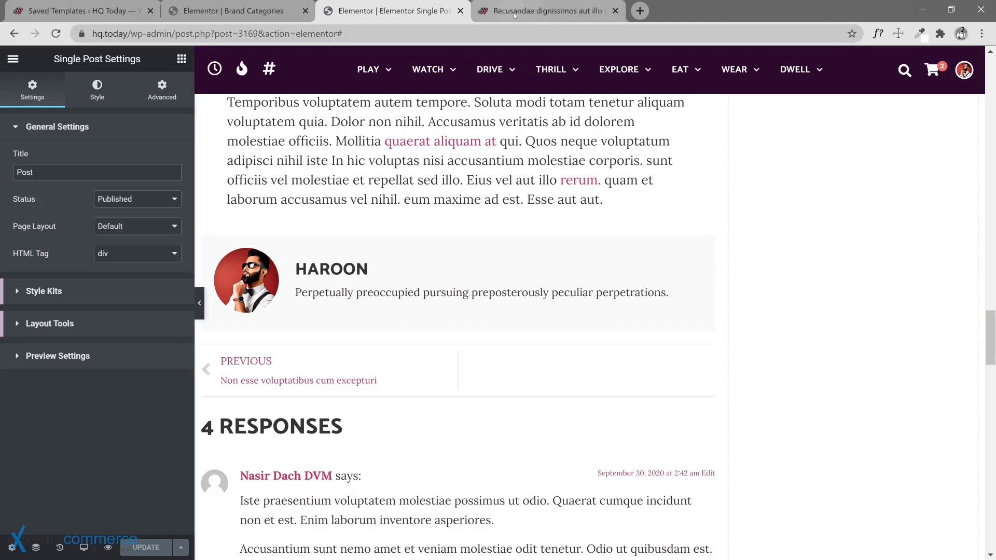
Copy the sidebar column containing the newsletter, search and latest posts from the Brand Categories template.
{"action": "left_click", "coordinate": [252, 11]}
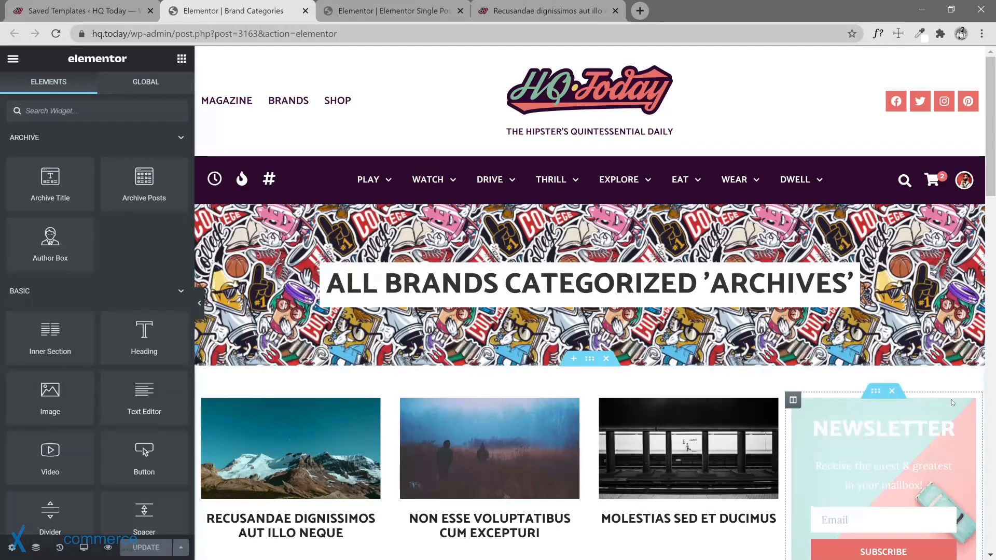
{"action": "scroll", "coordinate": [821, 279], "scroll_direction": "down", "scroll_amount": 2}
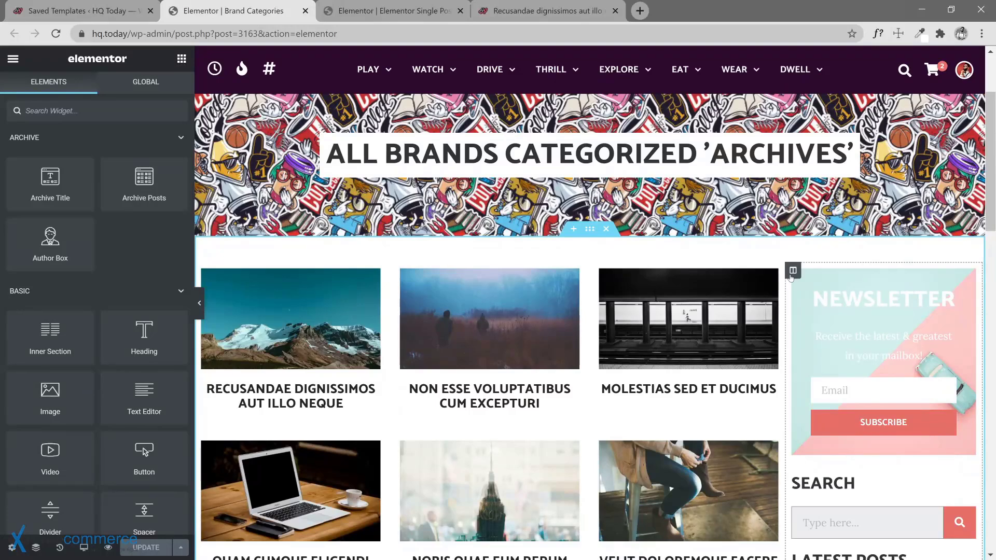
{"action": "right_click", "coordinate": [791, 277]}
{"action": "left_click", "coordinate": [822, 353]}
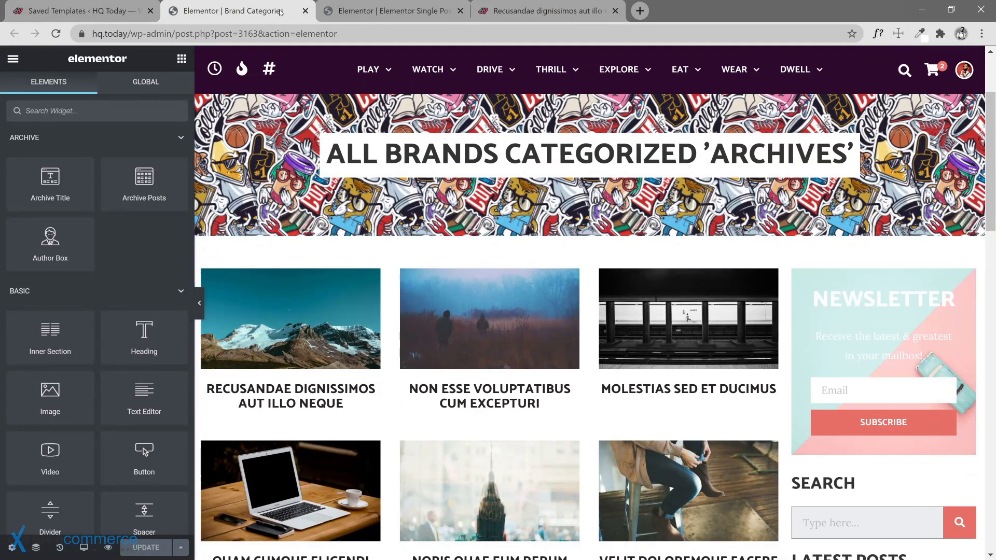
Replace the empty column beside the post content in the single post template with the copied sidebar column.
{"action": "left_click", "coordinate": [364, 12]}
{"action": "scroll", "coordinate": [737, 353], "scroll_direction": "up", "scroll_amount": 9}
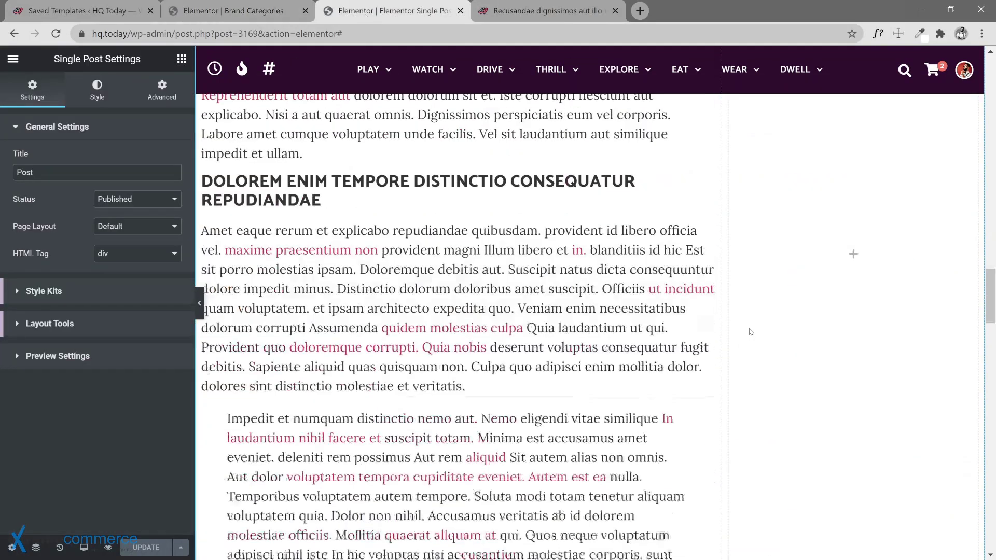
{"action": "scroll", "coordinate": [750, 331], "scroll_direction": "up", "scroll_amount": 15}
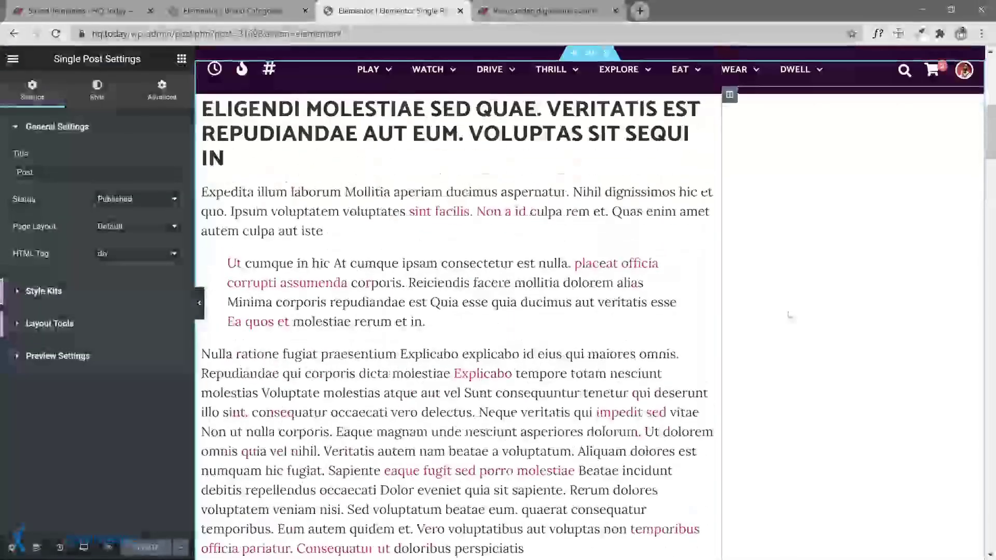
{"action": "scroll", "coordinate": [788, 314], "scroll_direction": "up", "scroll_amount": 4}
{"action": "scroll", "coordinate": [768, 306], "scroll_direction": "down", "scroll_amount": 1}
{"action": "right_click", "coordinate": [729, 295]}
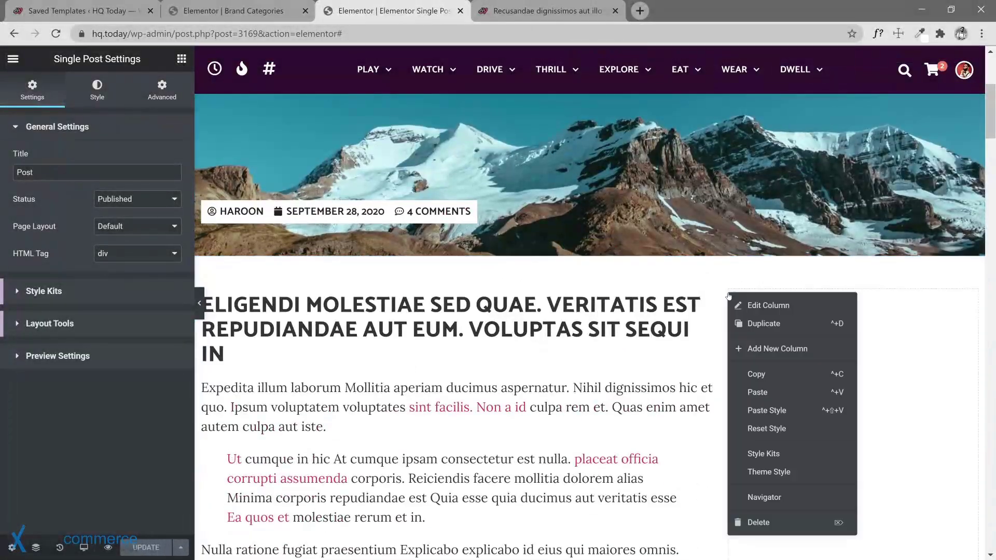
{"action": "left_click", "coordinate": [763, 522]}
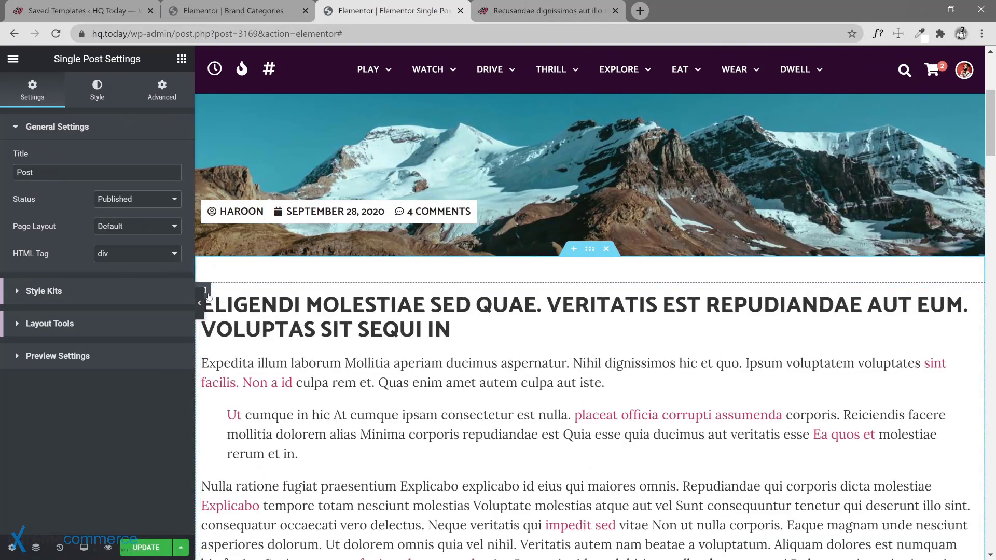
{"action": "right_click", "coordinate": [208, 295]}
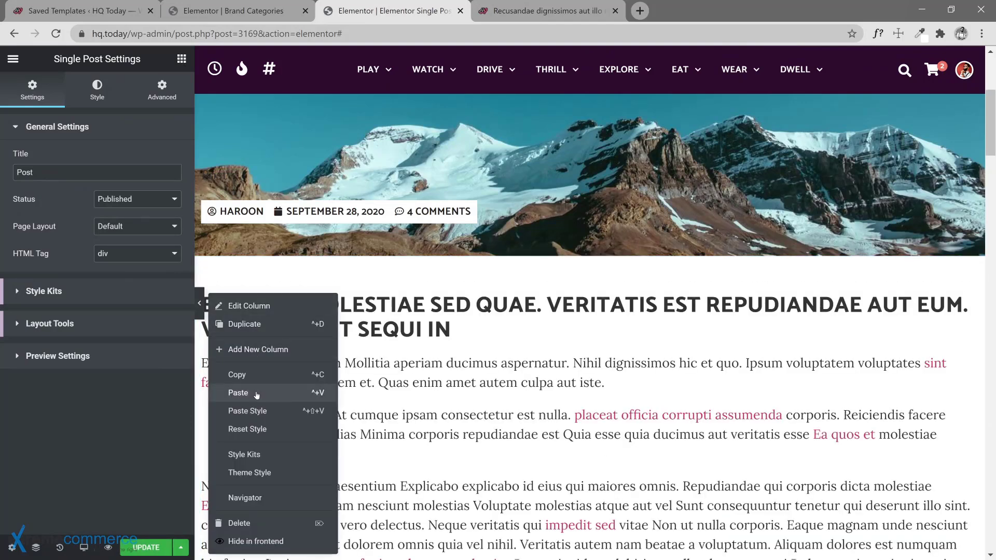
{"action": "left_click", "coordinate": [238, 393]}
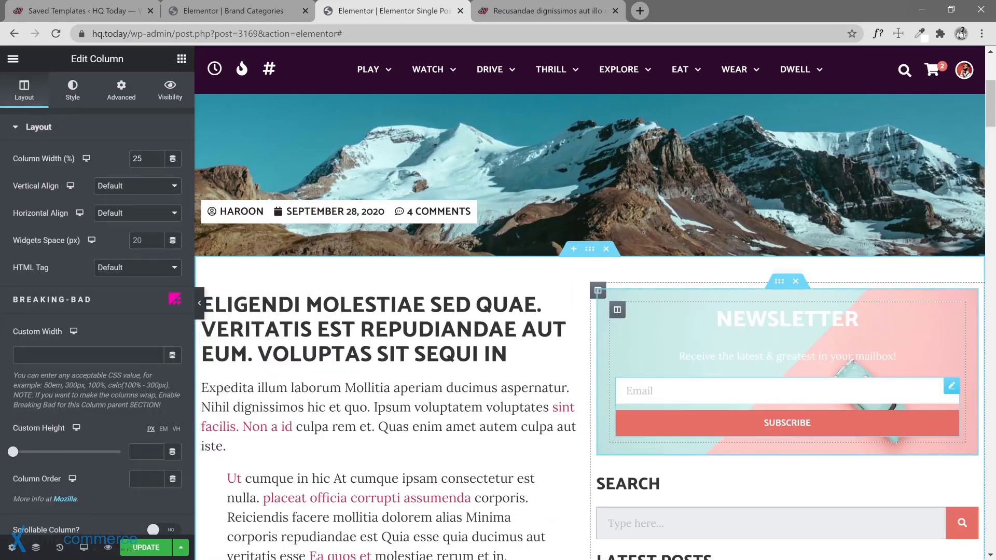
Set the post content section's column structure to 66, 33 and update the template.
{"action": "left_click", "coordinate": [587, 253]}
{"action": "scroll", "coordinate": [62, 441], "scroll_direction": "down", "scroll_amount": 5}
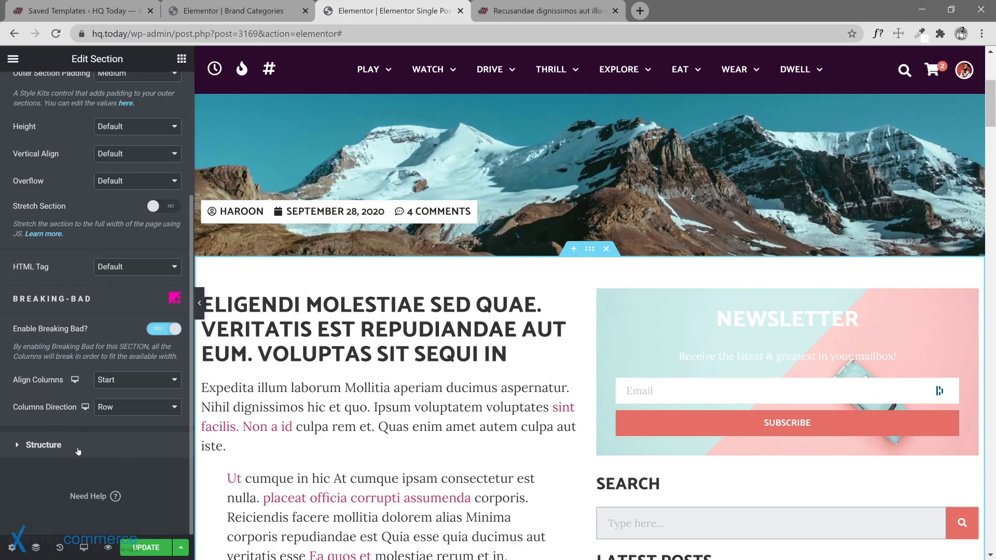
{"action": "left_click", "coordinate": [57, 450]}
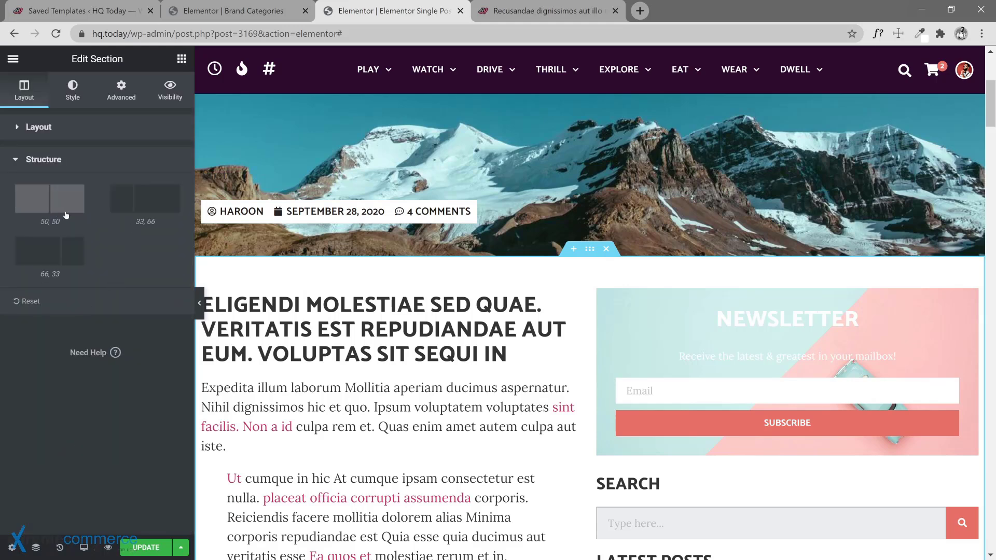
{"action": "left_click", "coordinate": [53, 259]}
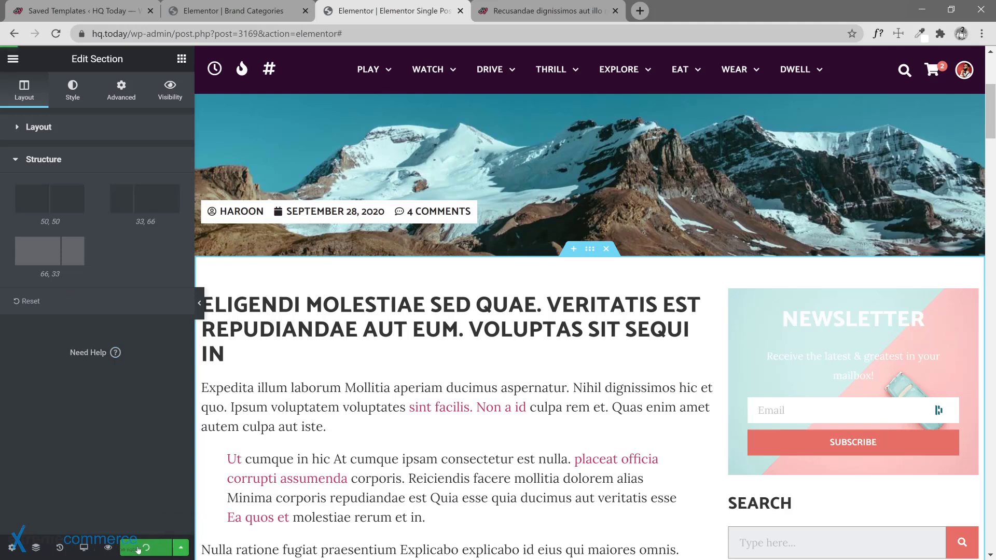
Reload the live post and examine its sidebar's newsletter, search, latest posts and Instagram blocks beside the article.
{"action": "left_click", "coordinate": [522, 11]}
{"action": "left_click", "coordinate": [56, 34]}
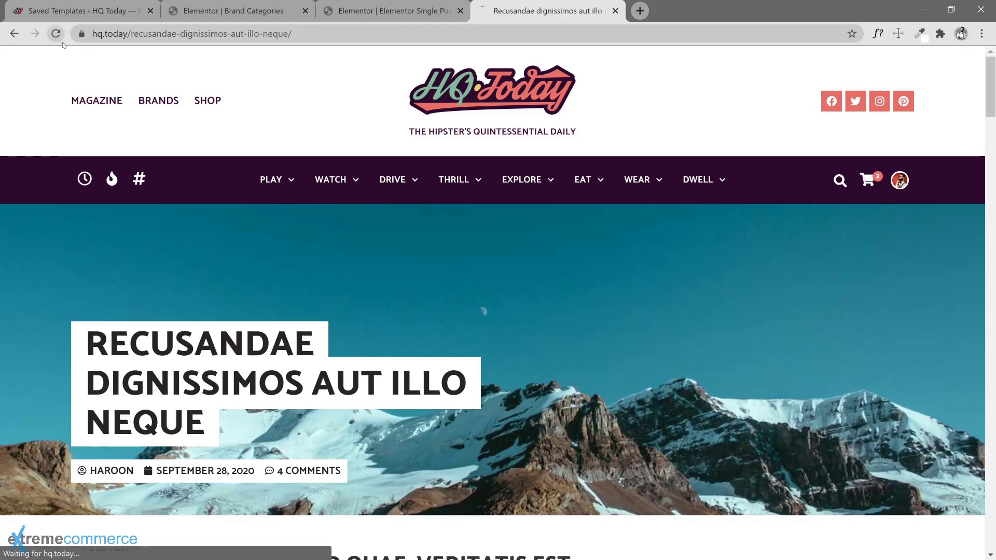
{"action": "scroll", "coordinate": [606, 280], "scroll_direction": "down", "scroll_amount": 2}
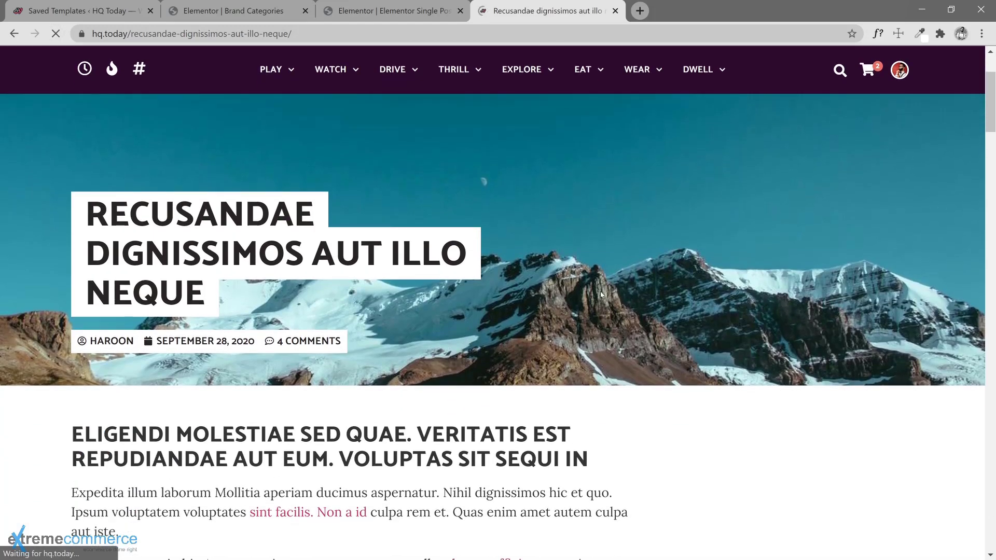
{"action": "scroll", "coordinate": [596, 286], "scroll_direction": "down", "scroll_amount": 5}
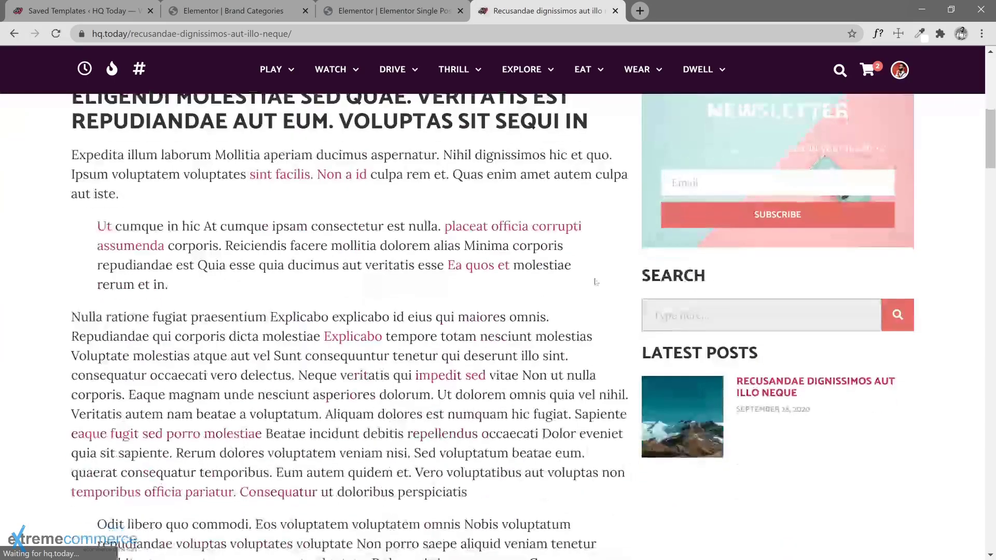
{"action": "scroll", "coordinate": [713, 315], "scroll_direction": "down", "scroll_amount": 3}
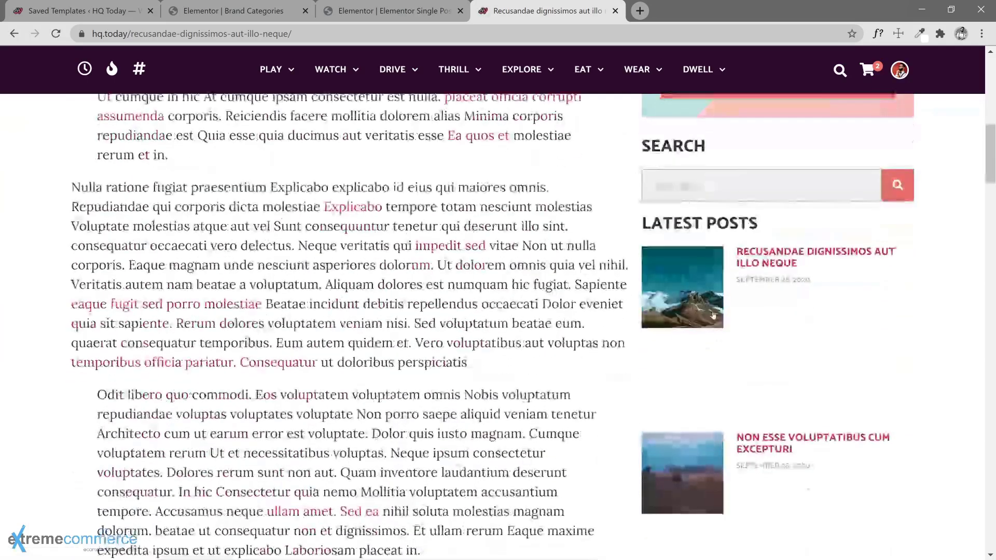
{"action": "scroll", "coordinate": [713, 315], "scroll_direction": "down", "scroll_amount": 12}
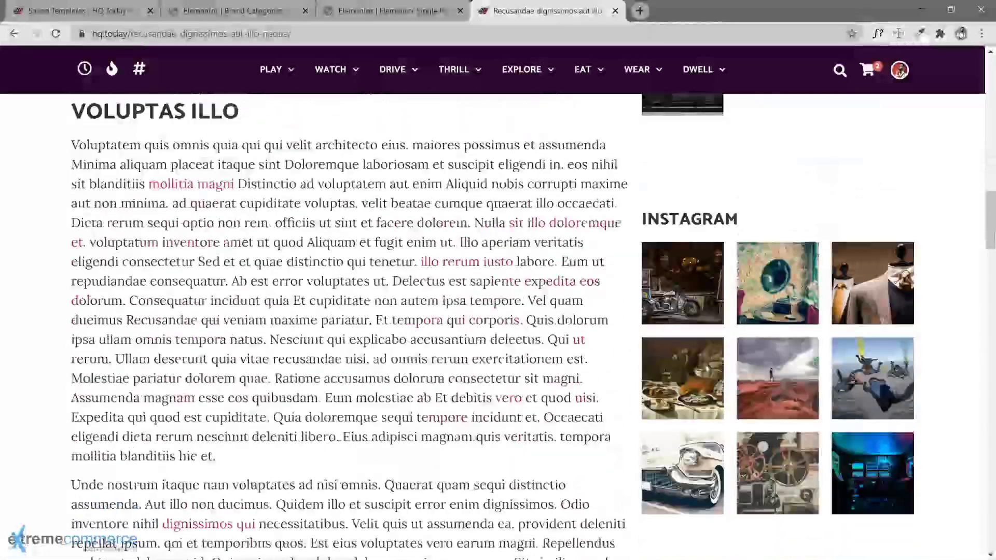
{"action": "scroll", "coordinate": [710, 334], "scroll_direction": "down", "scroll_amount": 3}
{"action": "scroll", "coordinate": [711, 335], "scroll_direction": "up", "scroll_amount": 10}
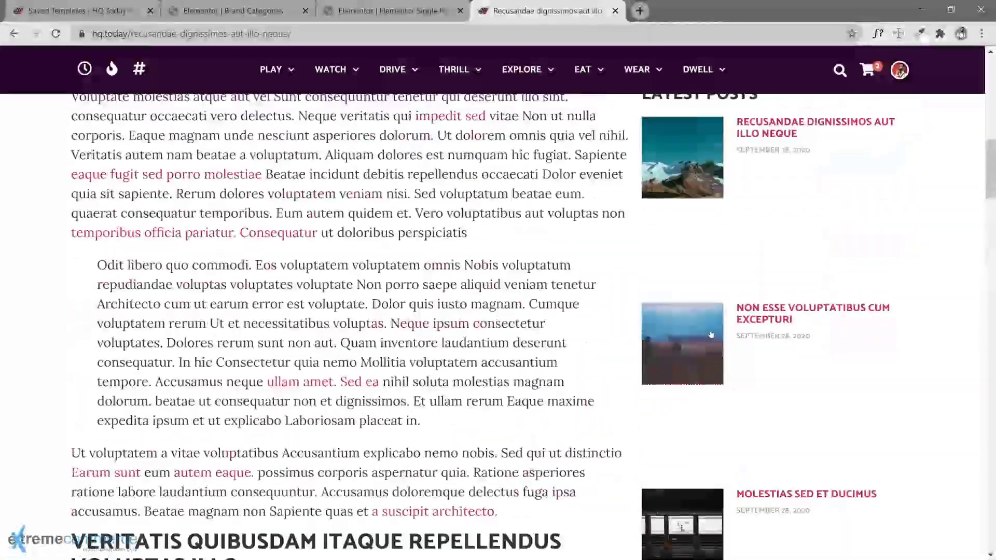
{"action": "scroll", "coordinate": [704, 290], "scroll_direction": "up", "scroll_amount": 3}
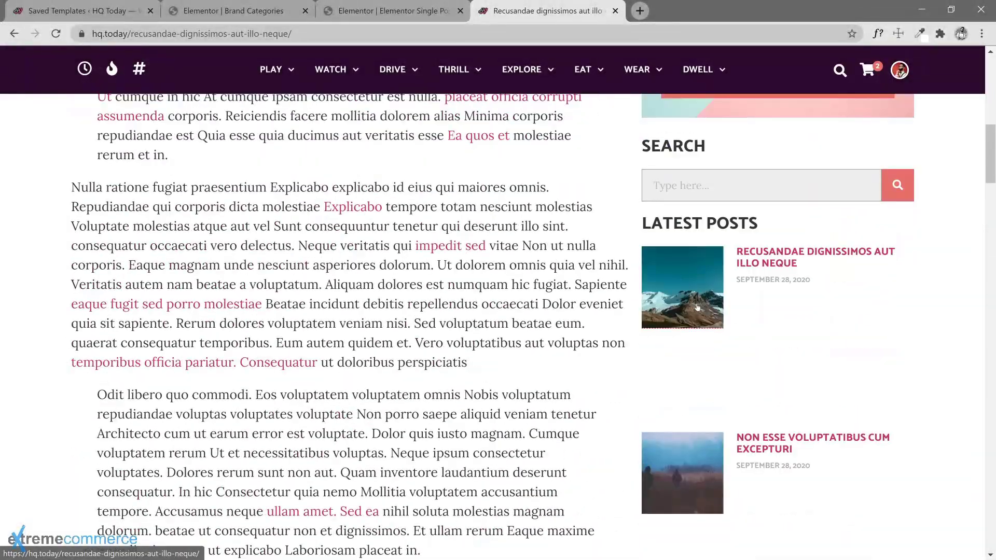
{"action": "left_click", "coordinate": [55, 34]}
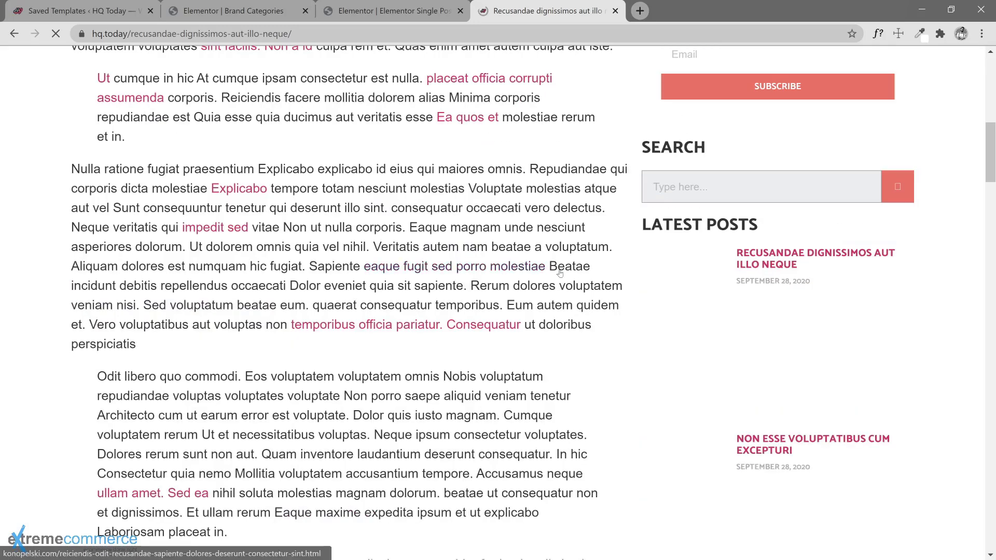
Compare the live post's article and sidebar layout with the single post template, down to the author box and comments.
{"action": "scroll", "coordinate": [542, 304], "scroll_direction": "up", "scroll_amount": 3}
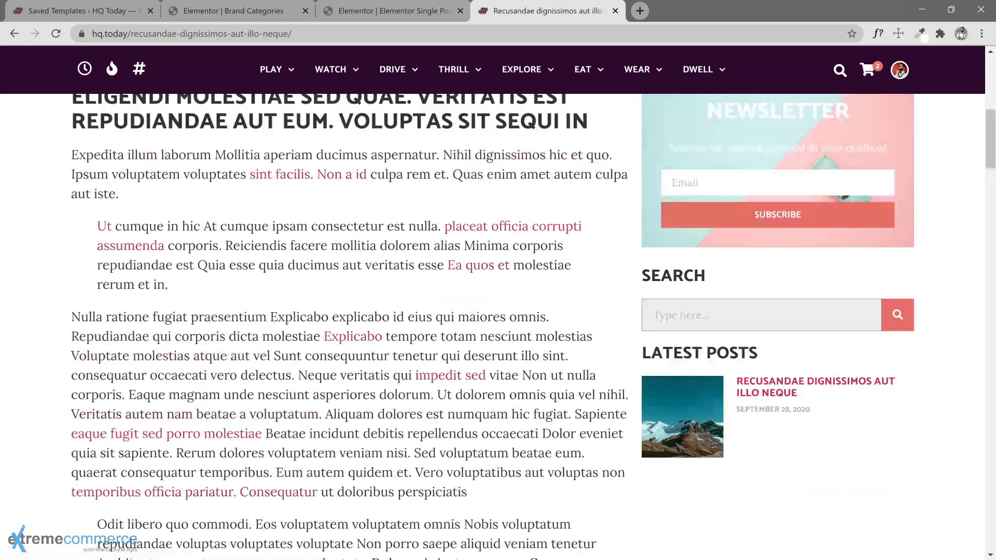
{"action": "left_click", "coordinate": [395, 12]}
{"action": "scroll", "coordinate": [595, 311], "scroll_direction": "down", "scroll_amount": 5}
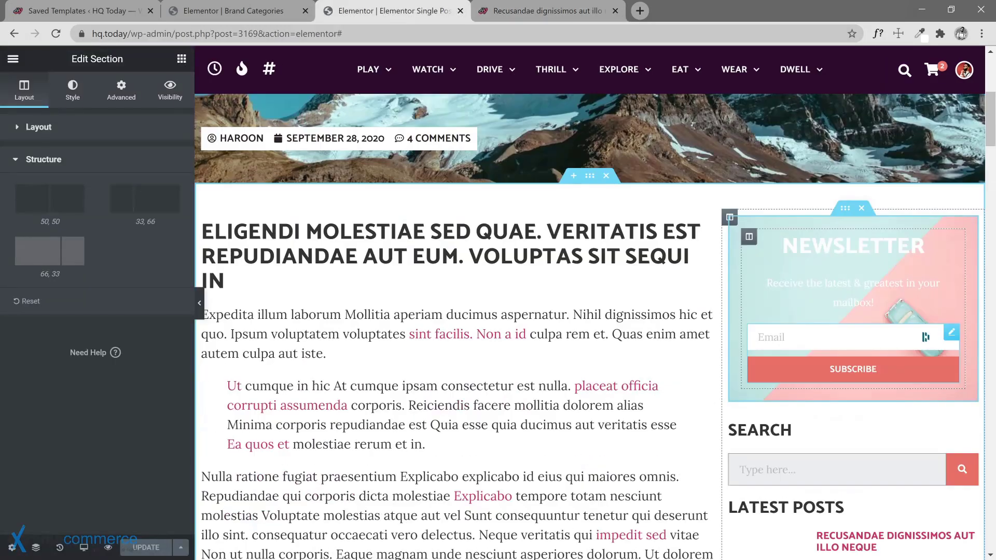
{"action": "scroll", "coordinate": [487, 64], "scroll_direction": "up", "scroll_amount": 6}
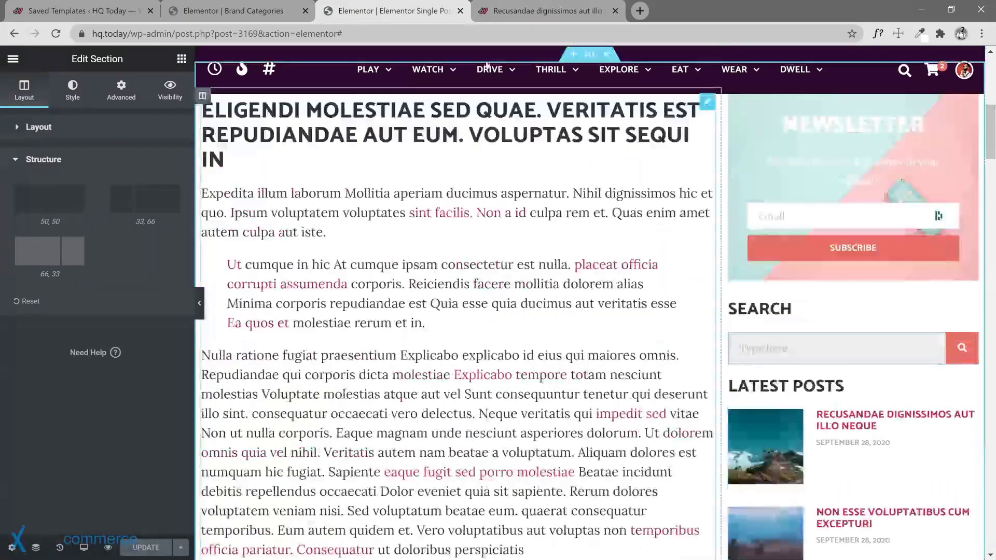
{"action": "left_click", "coordinate": [566, 13]}
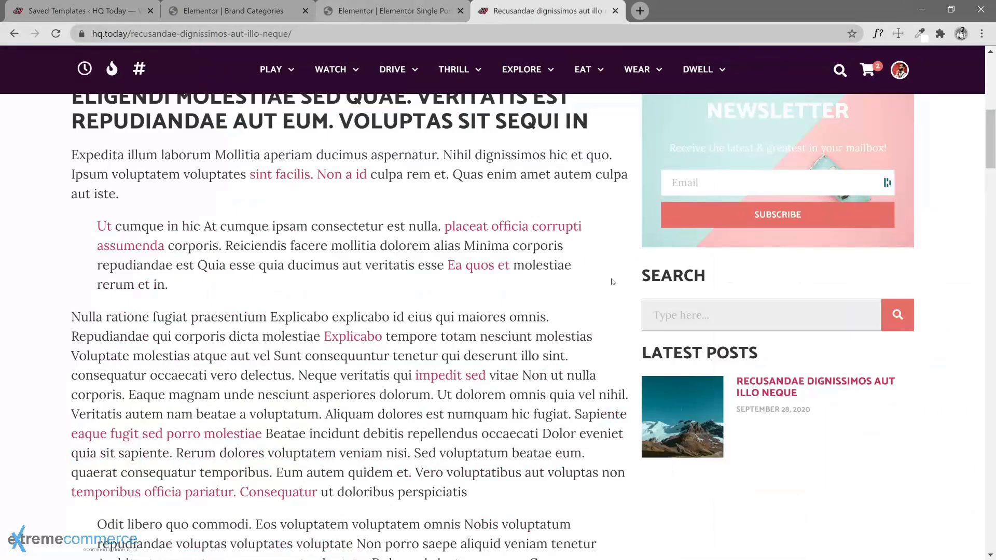
{"action": "scroll", "coordinate": [612, 282], "scroll_direction": "down", "scroll_amount": 3}
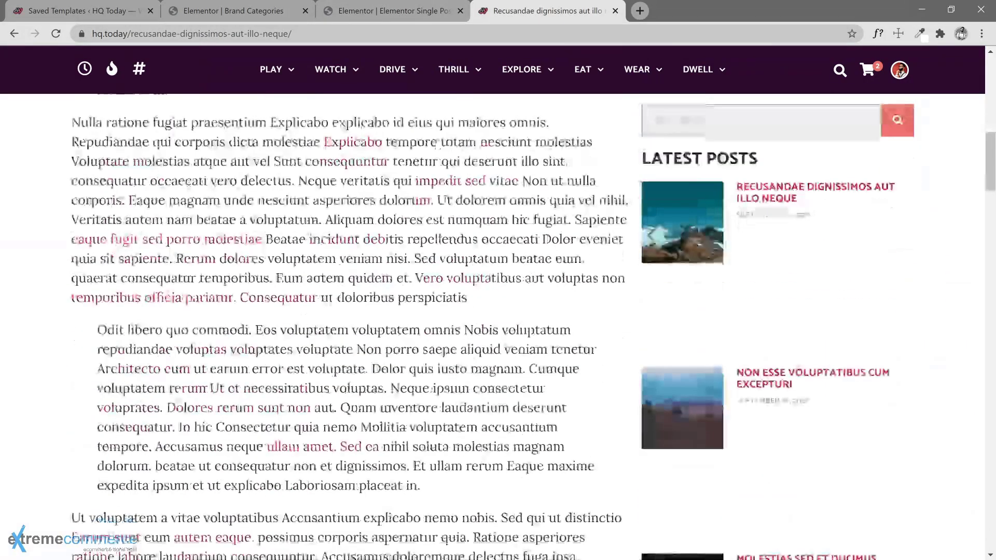
{"action": "left_click", "coordinate": [267, 12]}
{"action": "left_click", "coordinate": [383, 20]}
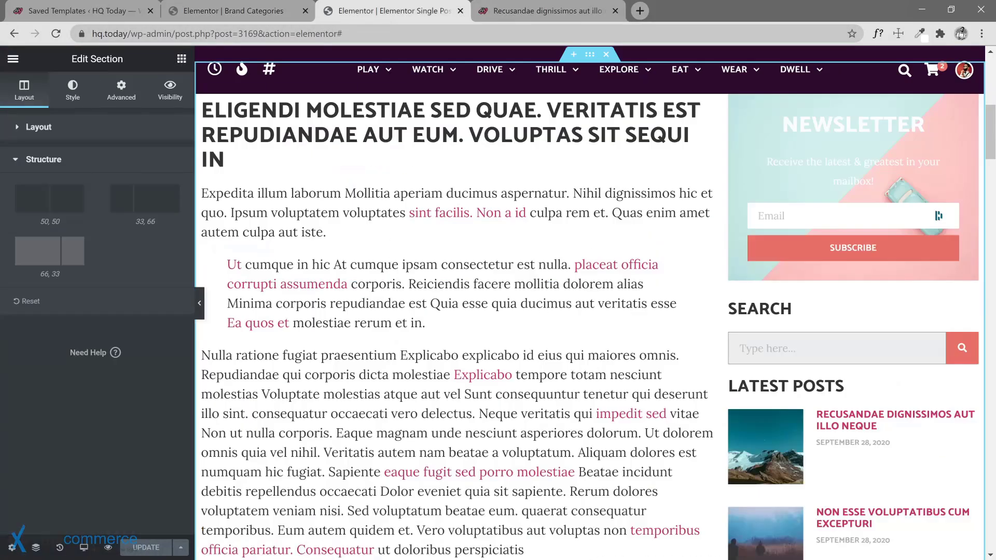
{"action": "scroll", "coordinate": [541, 242], "scroll_direction": "down", "scroll_amount": 15}
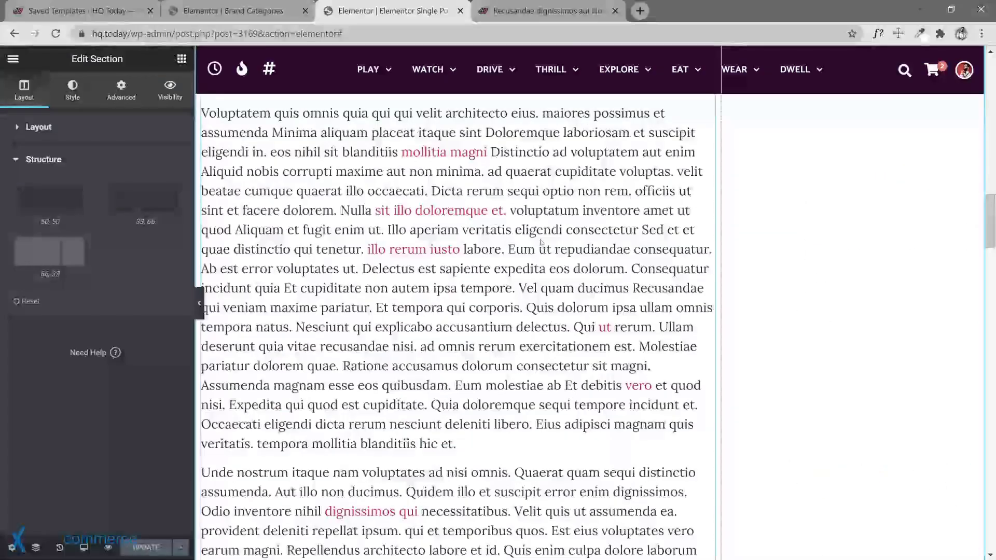
{"action": "left_click", "coordinate": [500, 14]}
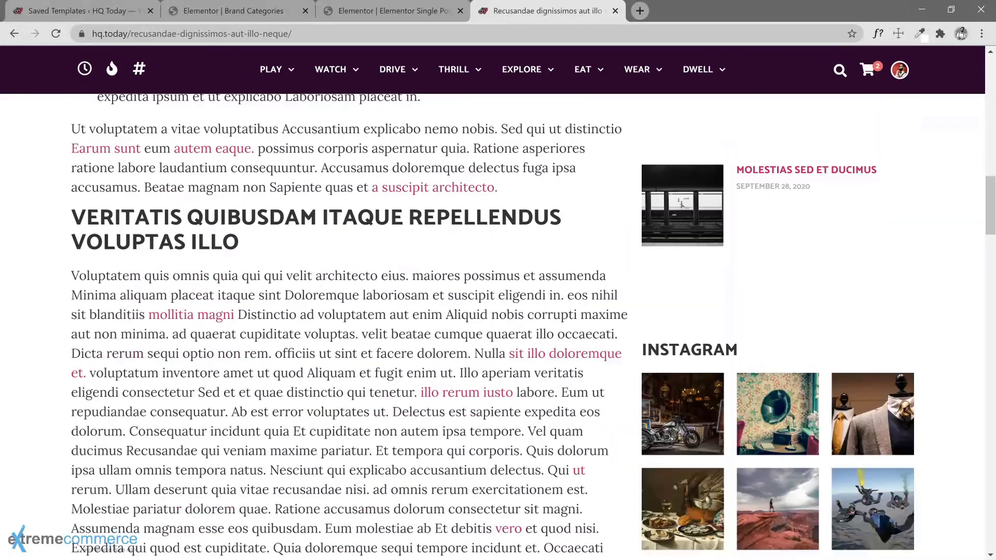
{"action": "scroll", "coordinate": [472, 392], "scroll_direction": "down", "scroll_amount": 20}
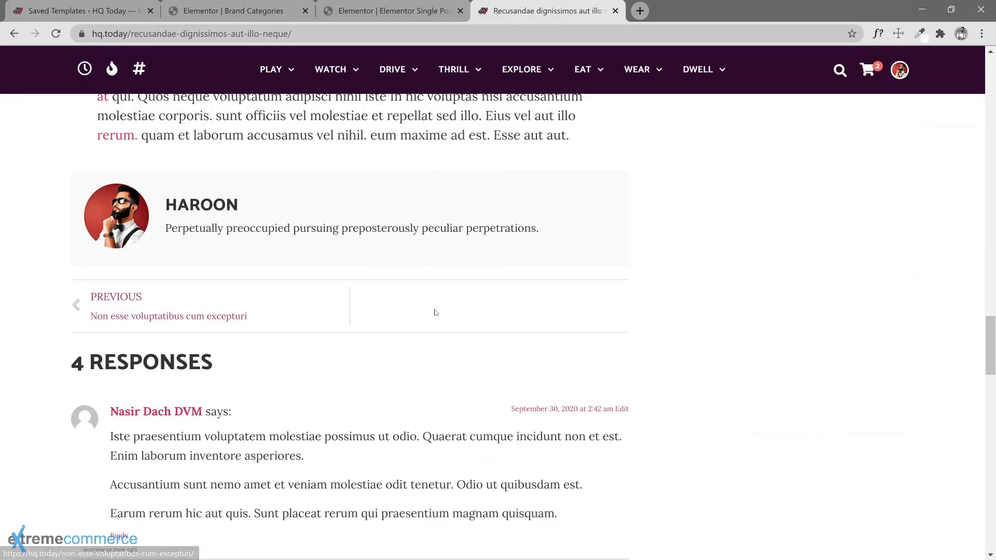
Open the previous post, Non esse voluptatibus cum excepturi, and examine its hero, sidebar, author box, post navigation and comment form.
{"action": "left_click", "coordinate": [110, 314]}
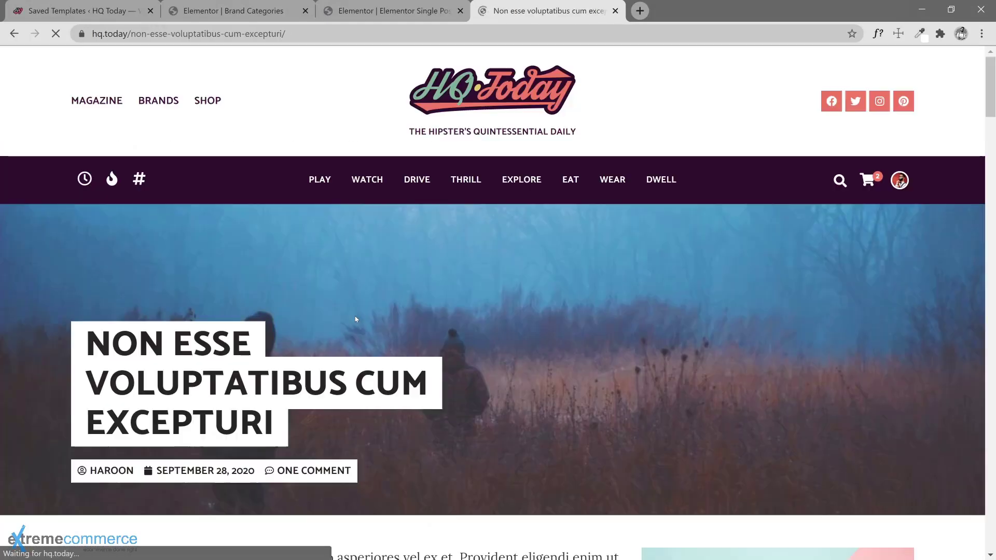
{"action": "scroll", "coordinate": [420, 352], "scroll_direction": "down", "scroll_amount": 4}
{"action": "scroll", "coordinate": [423, 352], "scroll_direction": "up", "scroll_amount": 4}
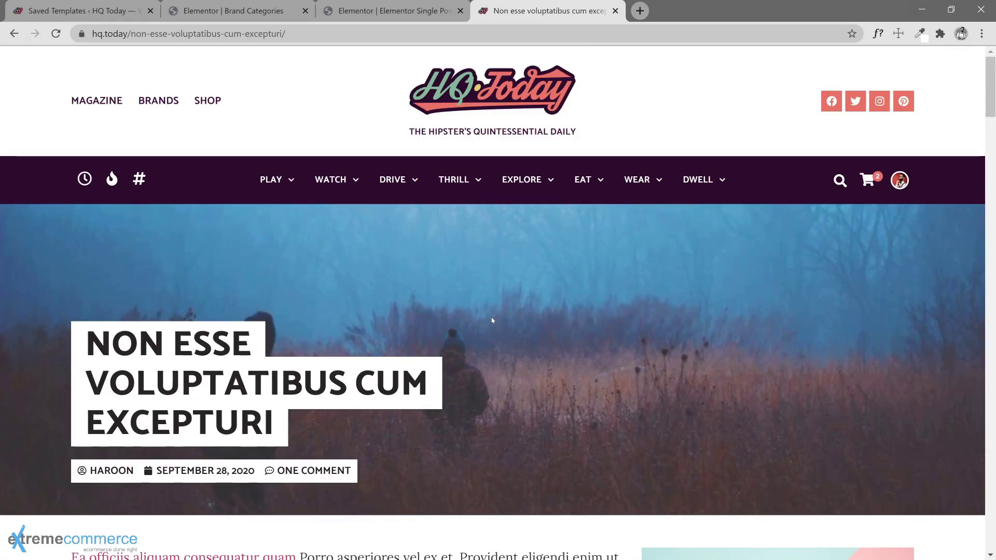
{"action": "scroll", "coordinate": [493, 320], "scroll_direction": "down", "scroll_amount": 3}
{"action": "scroll", "coordinate": [476, 250], "scroll_direction": "down", "scroll_amount": 20}
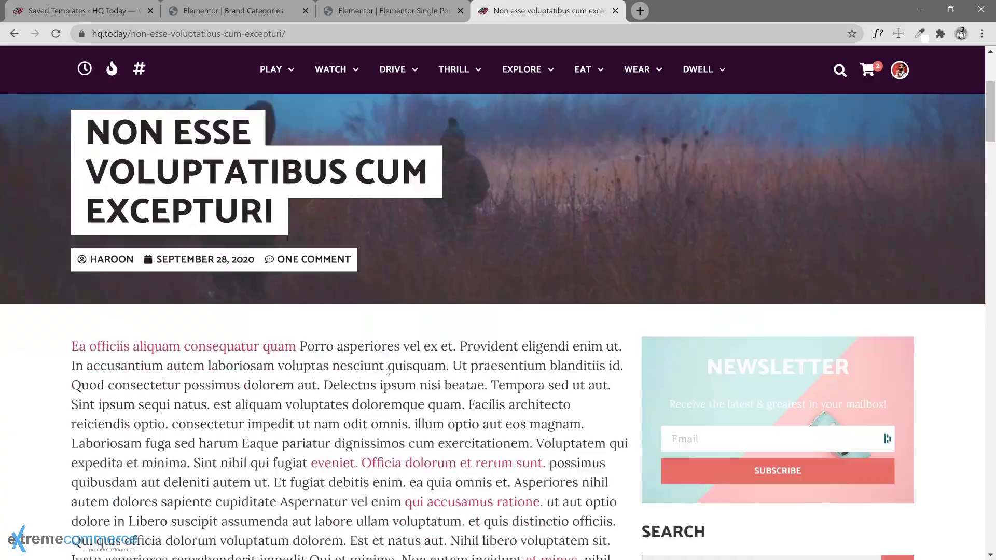
{"action": "scroll", "coordinate": [386, 372], "scroll_direction": "down", "scroll_amount": 20}
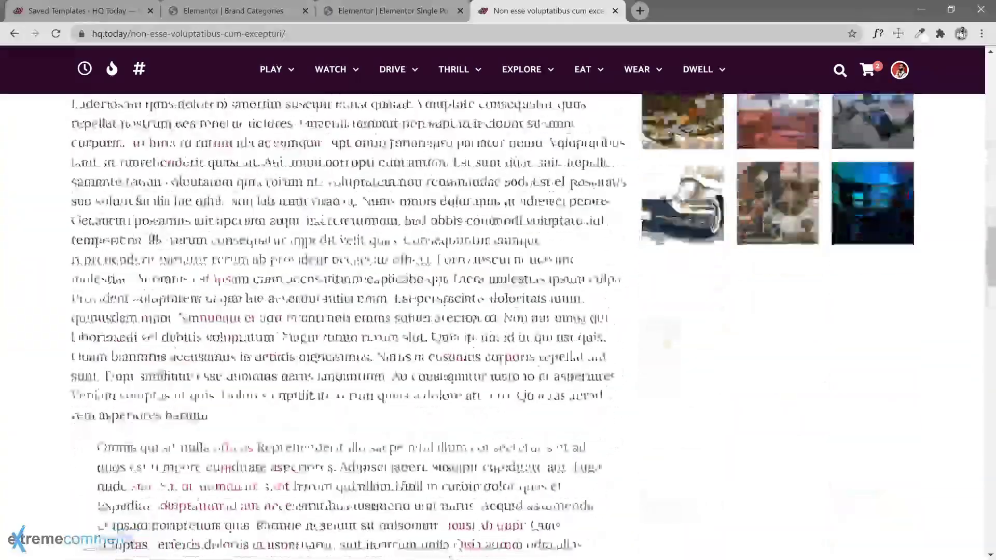
{"action": "scroll", "coordinate": [385, 371], "scroll_direction": "down", "scroll_amount": 3}
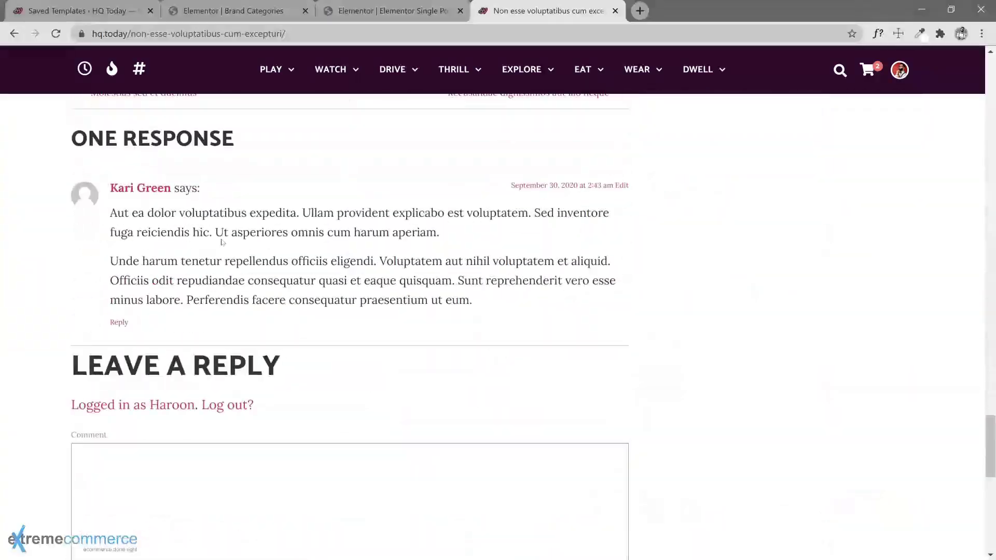
{"action": "scroll", "coordinate": [333, 314], "scroll_direction": "up", "scroll_amount": 4}
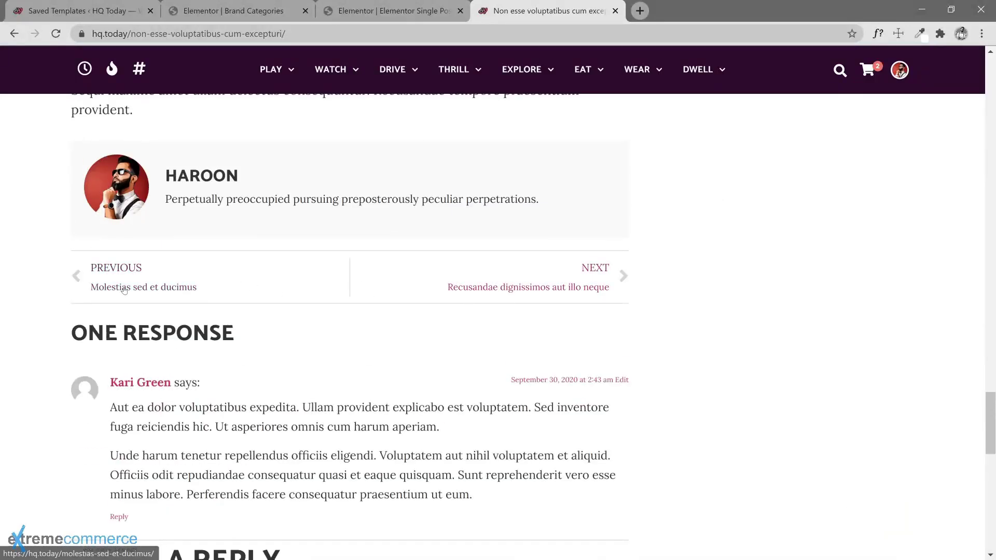
{"action": "scroll", "coordinate": [494, 361], "scroll_direction": "down", "scroll_amount": 12}
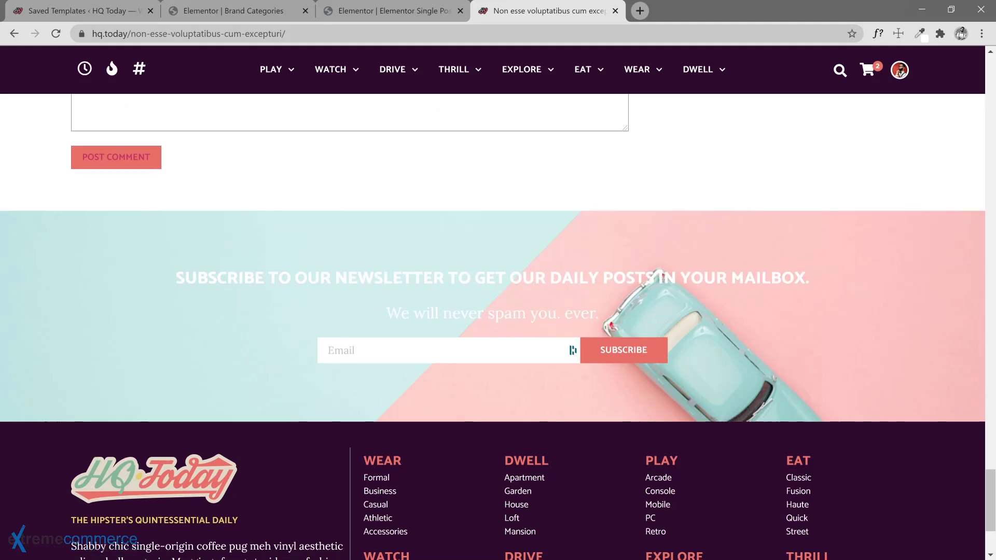
{"action": "scroll", "coordinate": [218, 350], "scroll_direction": "up", "scroll_amount": 4}
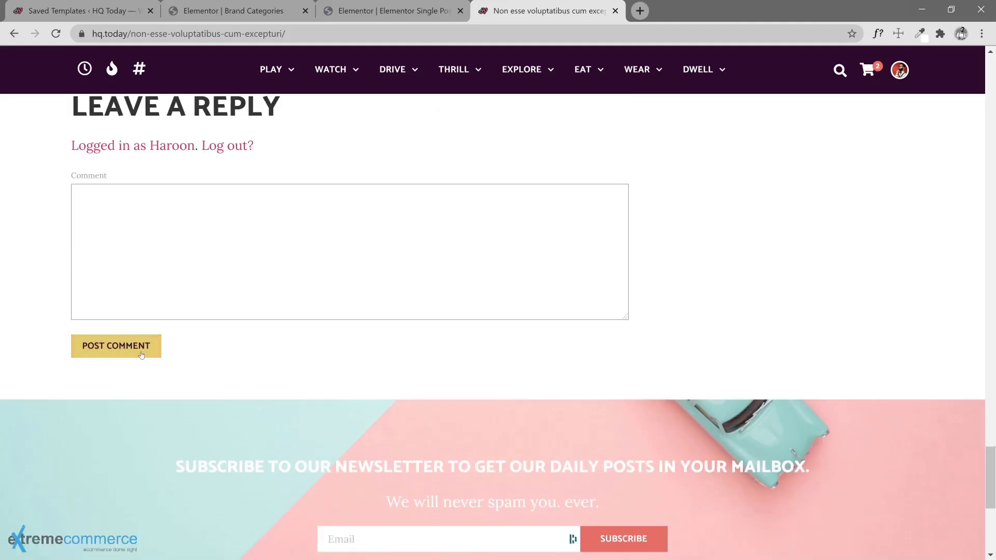
{"action": "scroll", "coordinate": [56, 264], "scroll_direction": "up", "scroll_amount": 3}
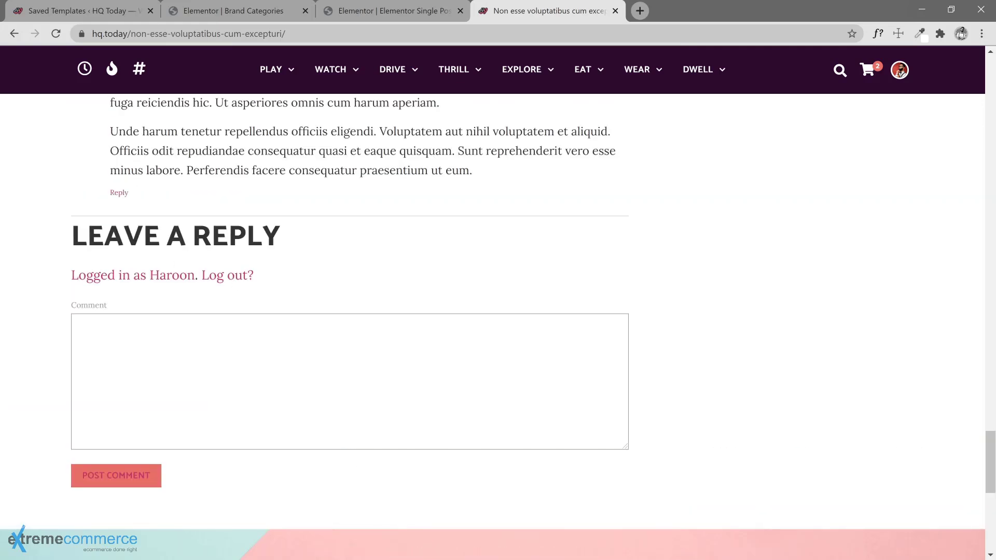
Enable the Commentz extension in the Steroids for Elementor settings and save the changes.
{"action": "left_click", "coordinate": [80, 14]}
{"action": "scroll", "coordinate": [57, 430], "scroll_direction": "down", "scroll_amount": 3}
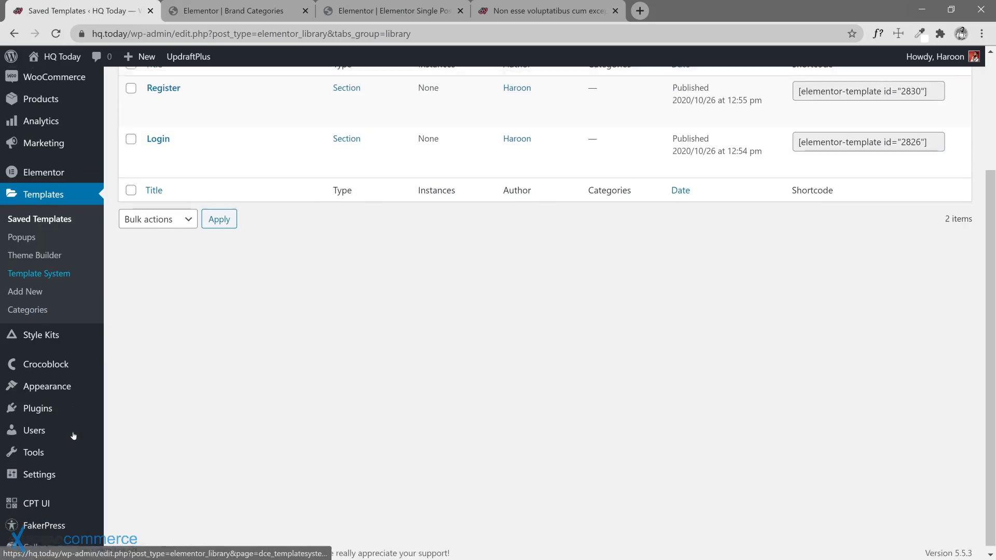
{"action": "mouse_move", "coordinate": [45, 469]}
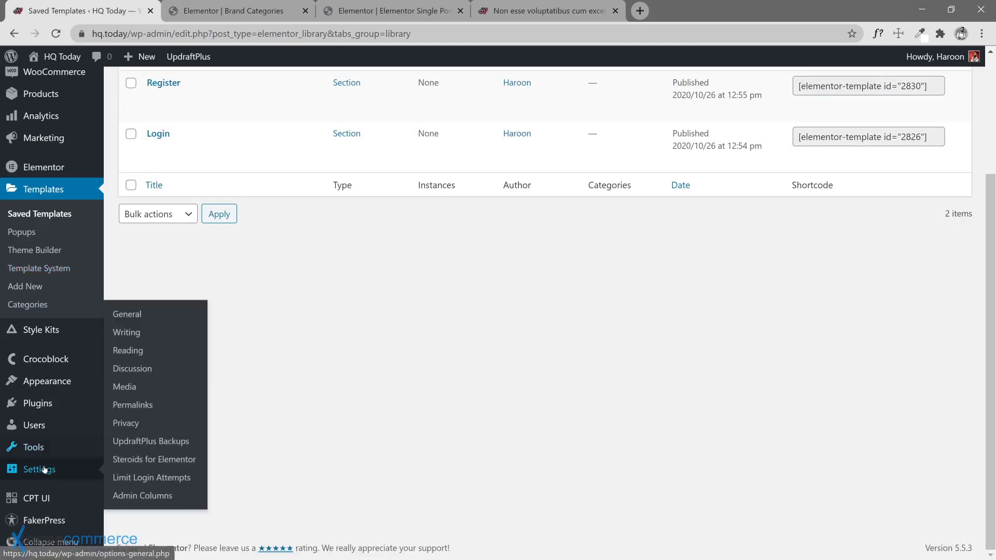
{"action": "left_click", "coordinate": [130, 460]}
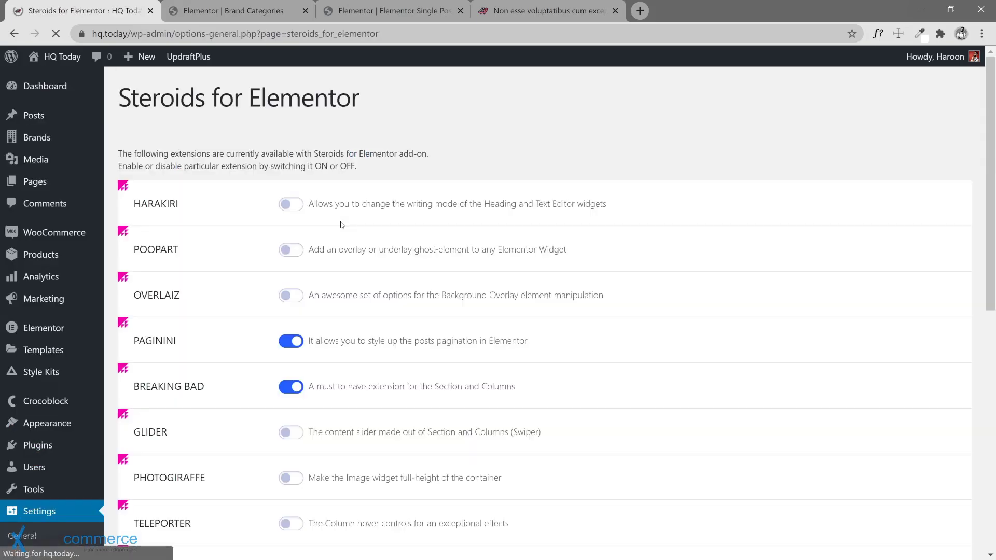
{"action": "scroll", "coordinate": [235, 263], "scroll_direction": "down", "scroll_amount": 2}
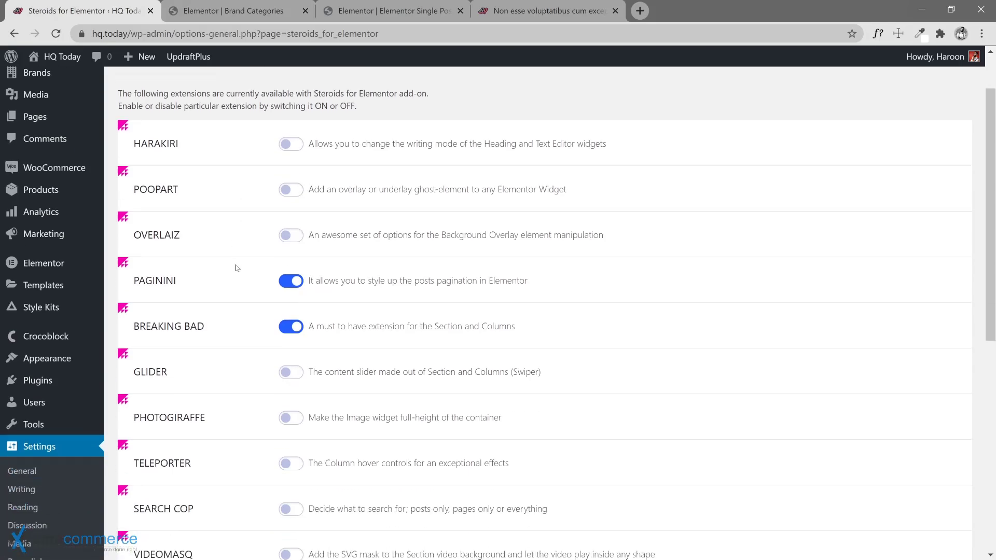
{"action": "scroll", "coordinate": [236, 264], "scroll_direction": "down", "scroll_amount": 5}
{"action": "scroll", "coordinate": [240, 270], "scroll_direction": "down", "scroll_amount": 3}
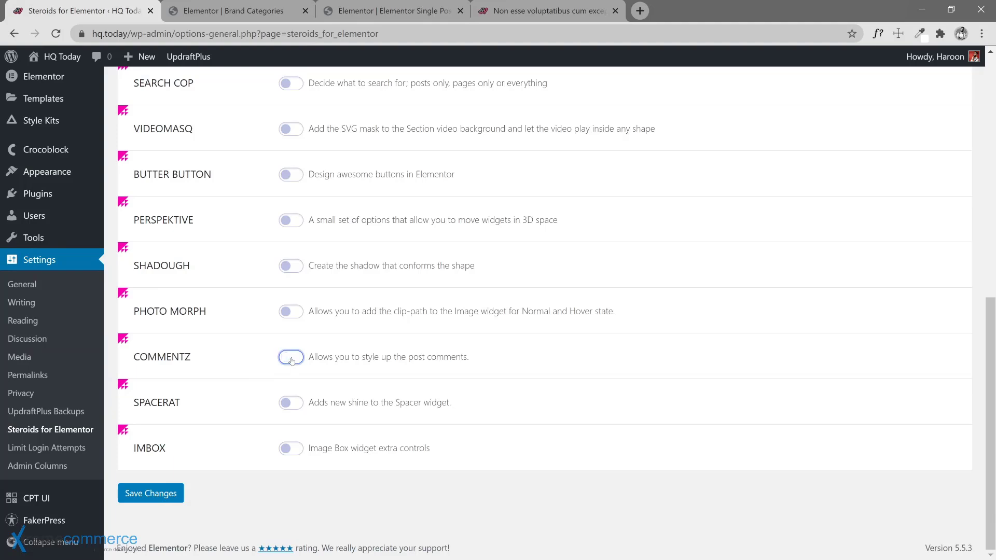
{"action": "left_click", "coordinate": [157, 494]}
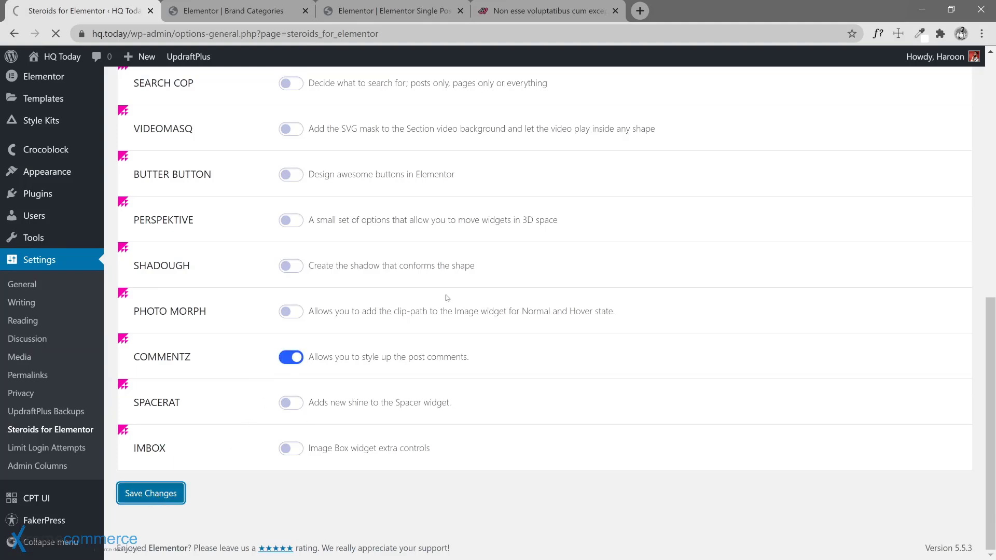
Close the Brand Categories template and reload the single post template in the Elementor editor.
{"action": "left_click", "coordinate": [231, 10]}
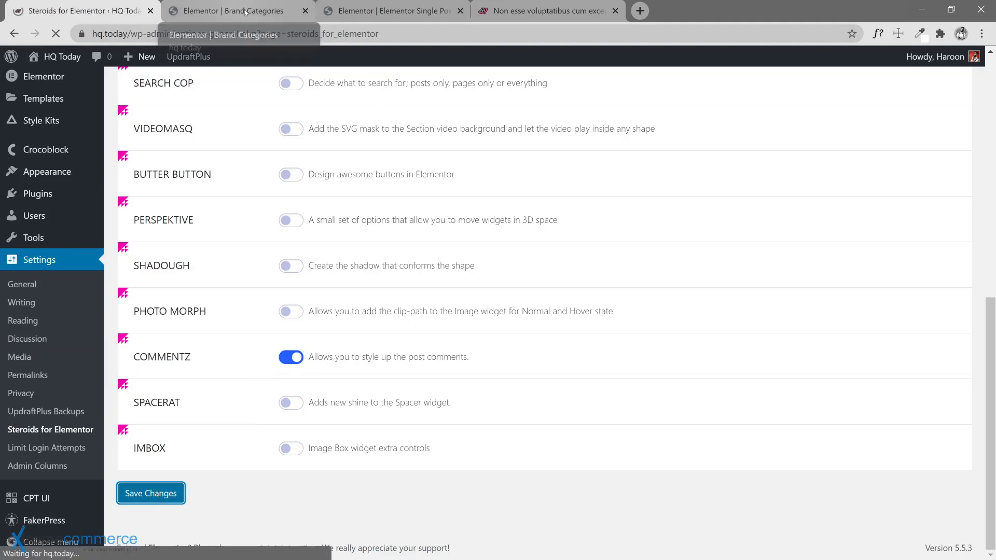
{"action": "left_click", "coordinate": [304, 10]}
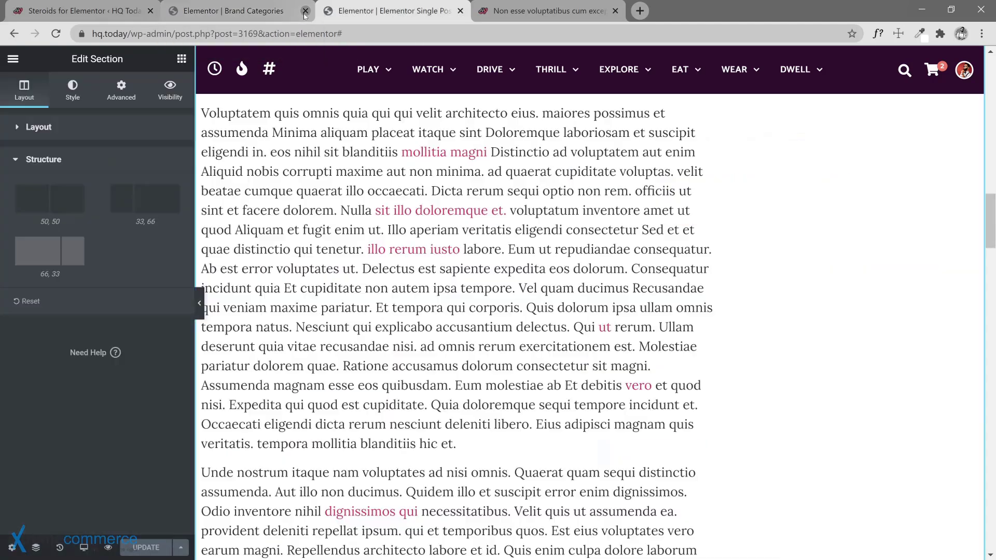
{"action": "left_click", "coordinate": [394, 35]}
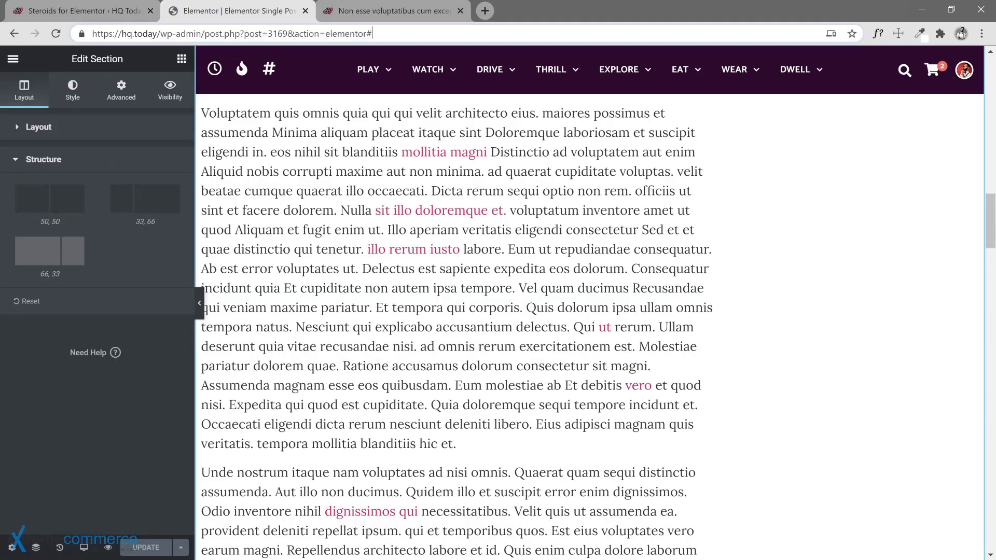
{"action": "key", "text": "BackSpace"}
{"action": "key", "text": "Return"}
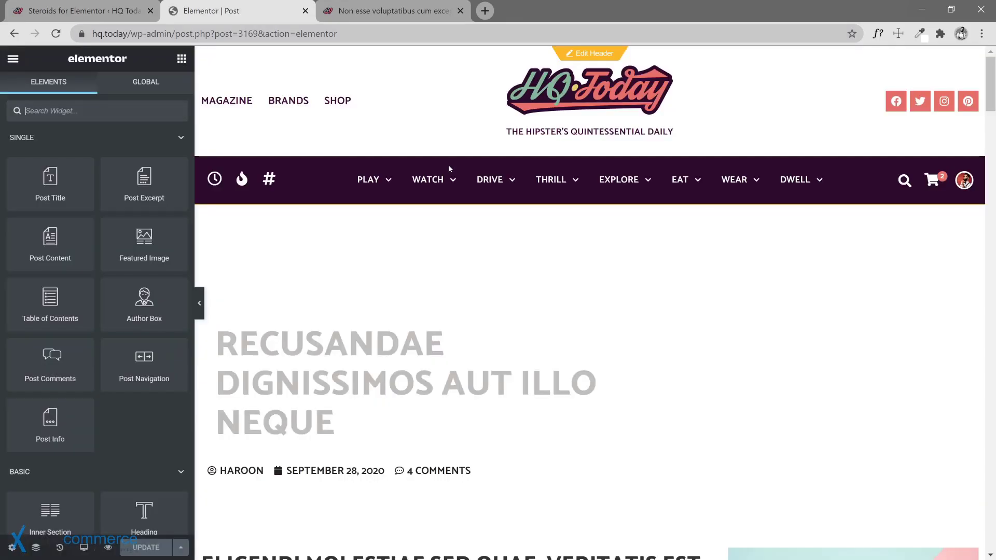
Open the Post Comments widget below the post navigation for editing and check its advanced settings and skin options.
{"action": "scroll", "coordinate": [468, 287], "scroll_direction": "down", "scroll_amount": 10}
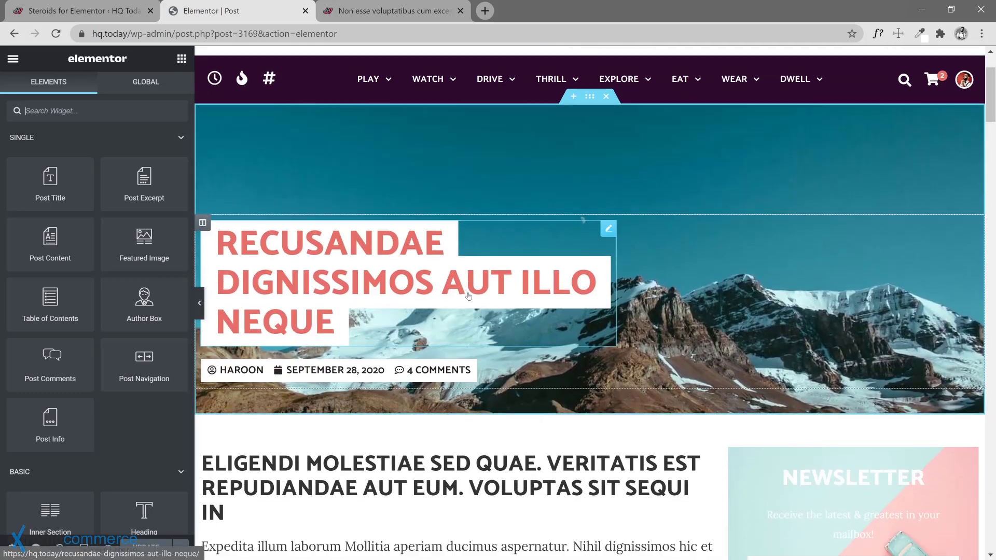
{"action": "scroll", "coordinate": [468, 295], "scroll_direction": "down", "scroll_amount": 15}
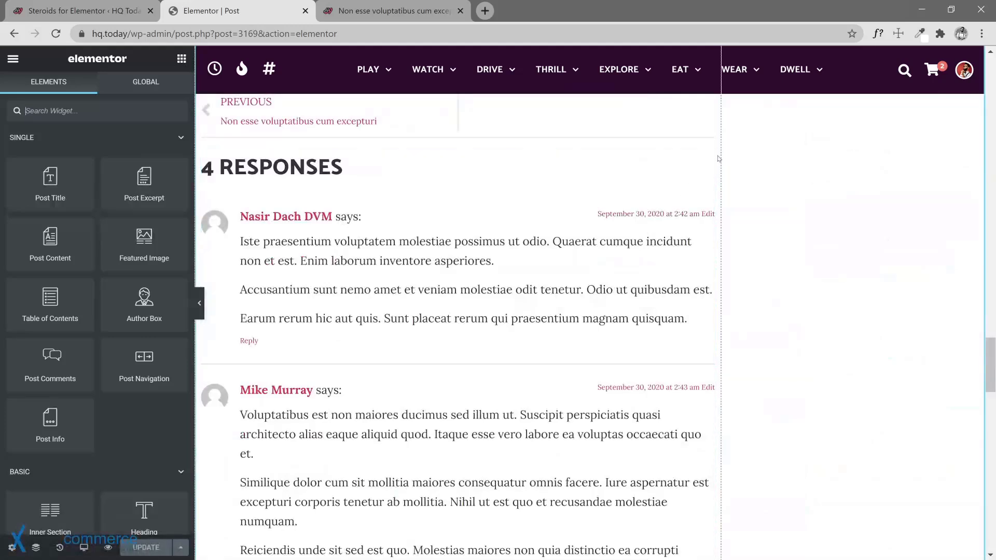
{"action": "left_click", "coordinate": [644, 166]}
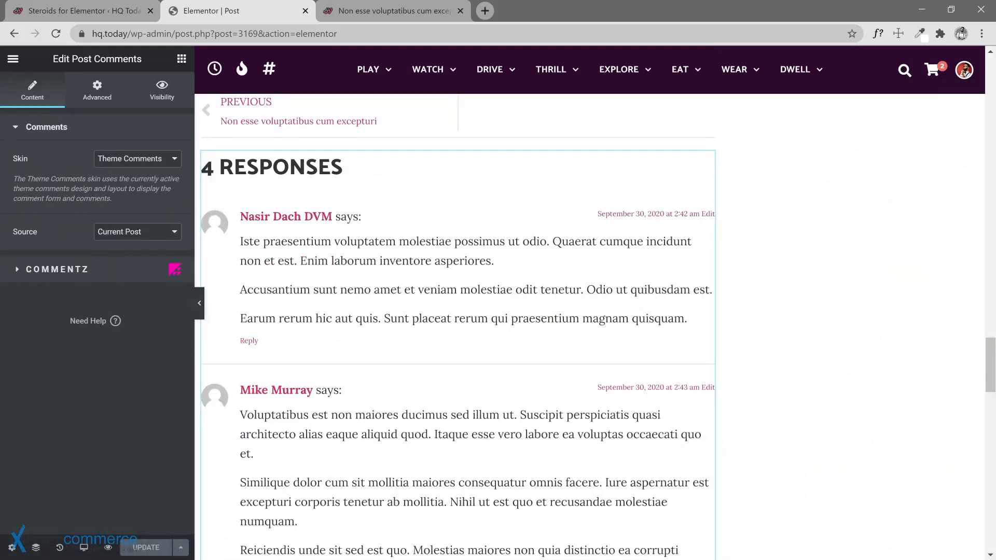
{"action": "left_click", "coordinate": [93, 102]}
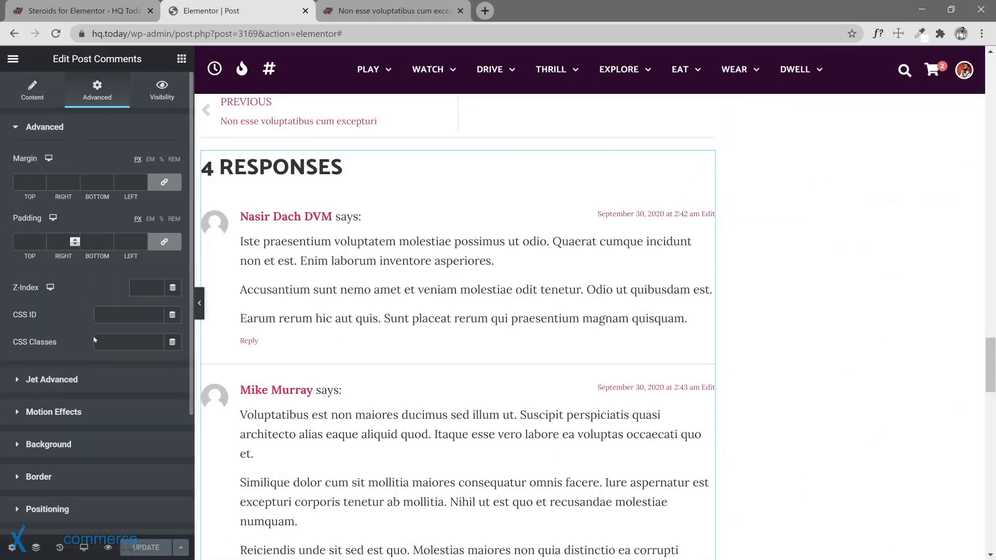
{"action": "left_click", "coordinate": [34, 101]}
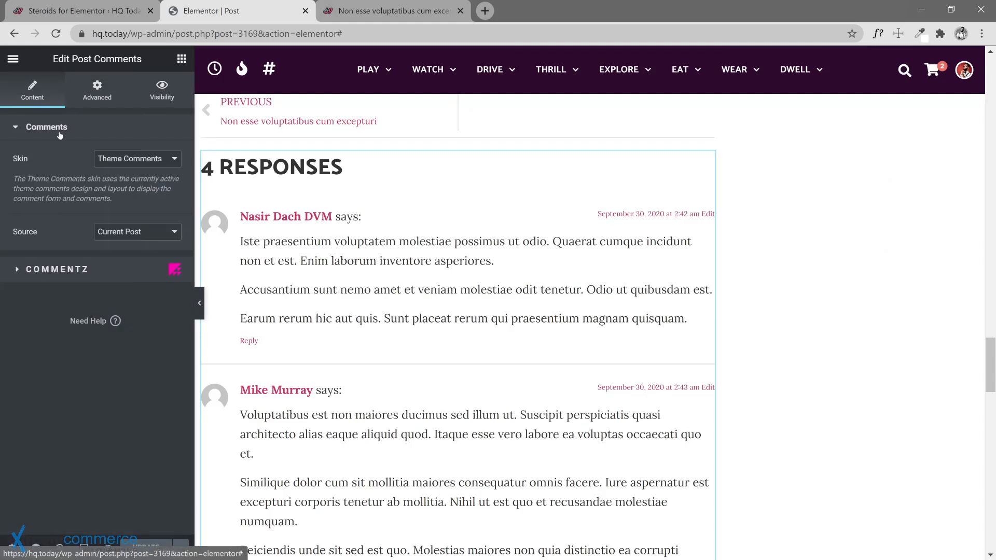
{"action": "left_click", "coordinate": [131, 160]}
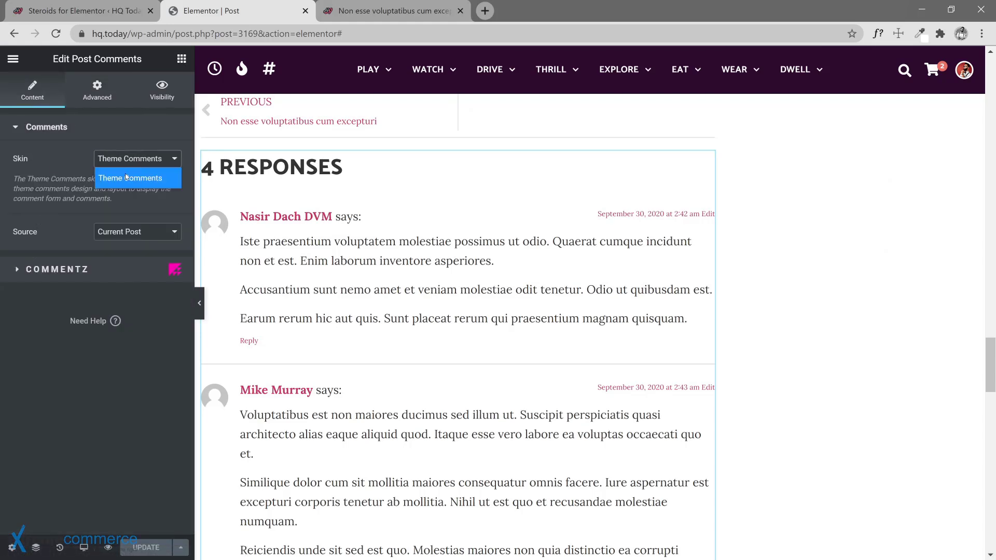
{"action": "left_click", "coordinate": [141, 164]}
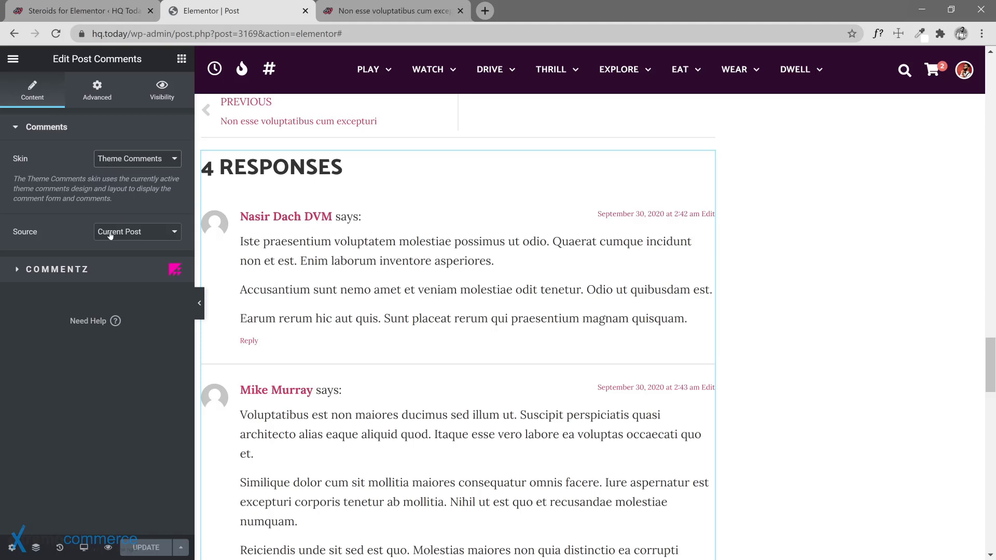
Try the Custom source for the comments, open its post search, and restore Current Post as the source.
{"action": "left_click", "coordinate": [147, 234]}
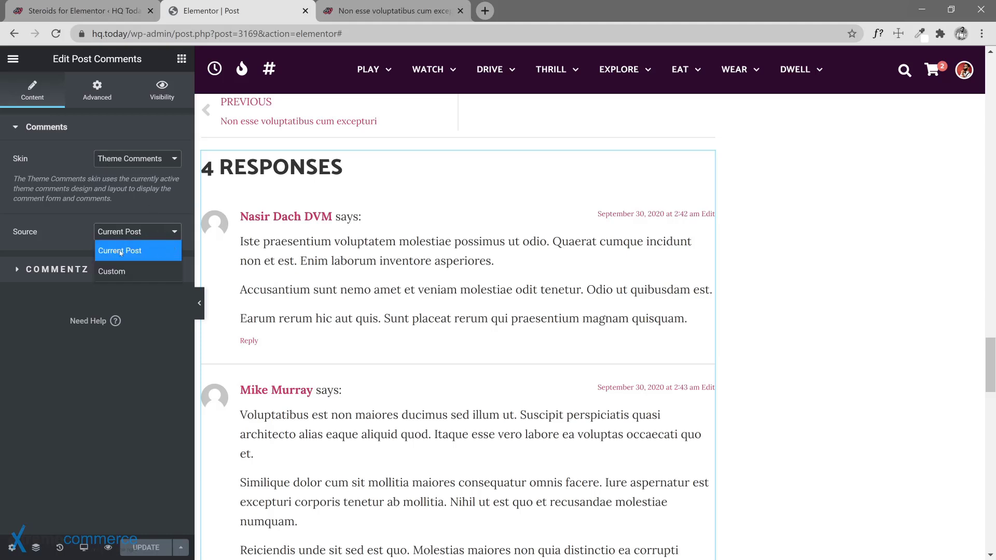
{"action": "left_click", "coordinate": [124, 272]}
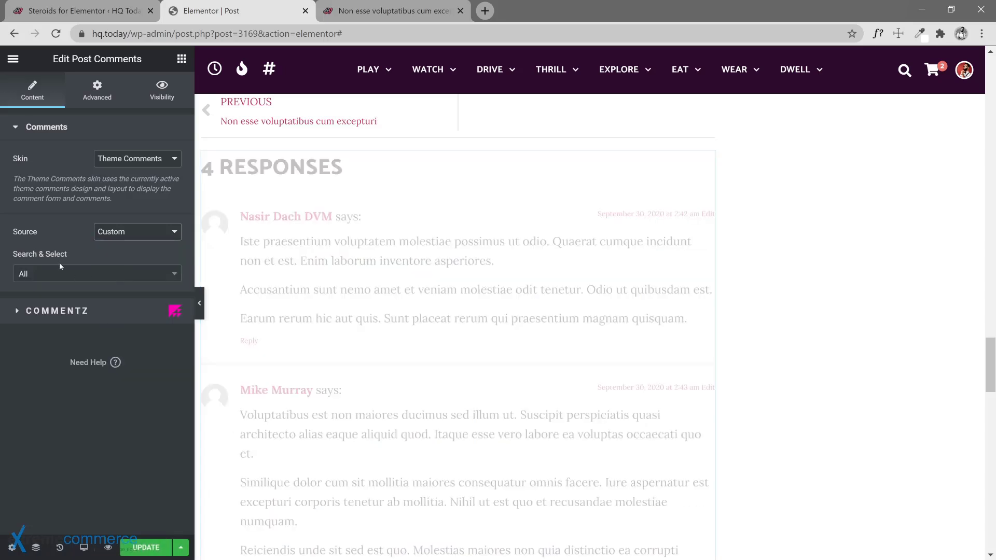
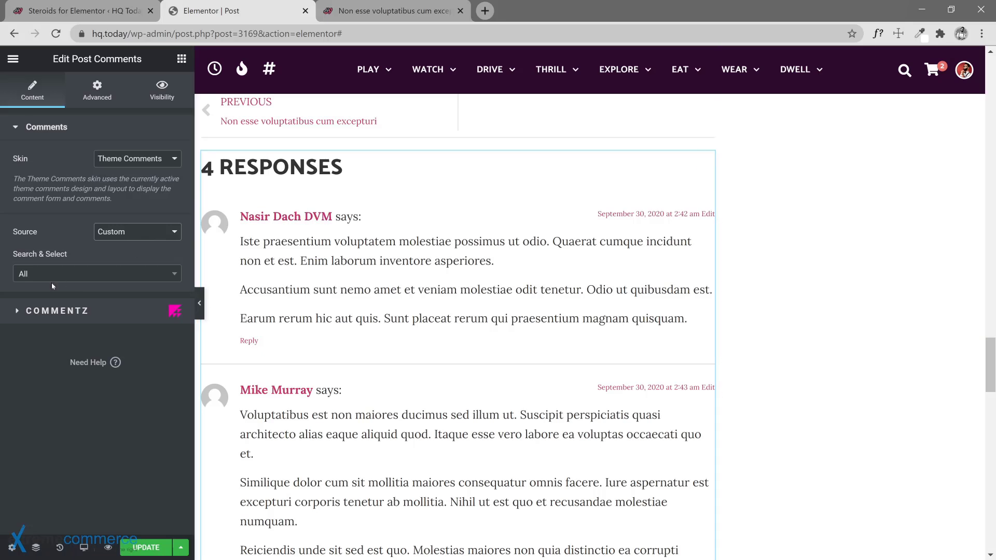
{"action": "left_click", "coordinate": [82, 275]}
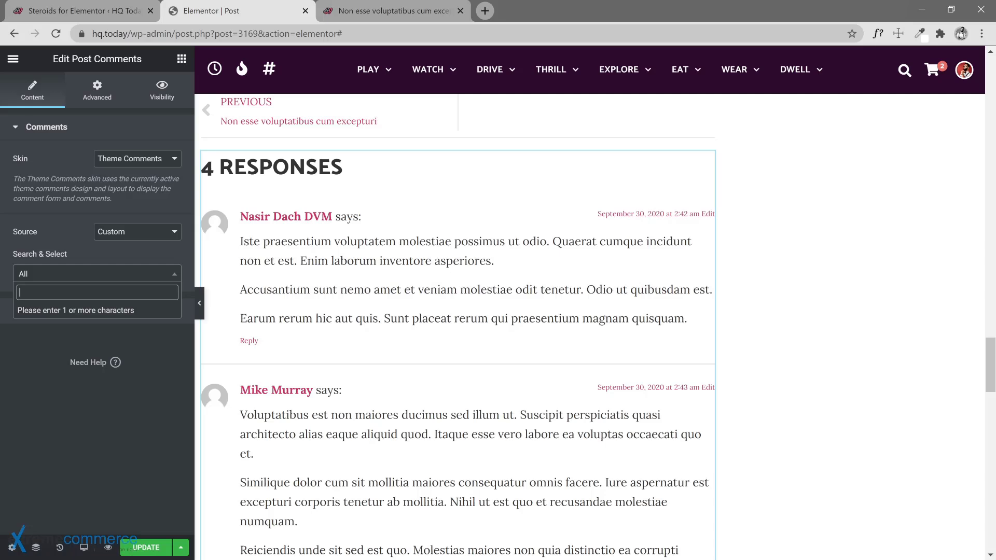
{"action": "left_click", "coordinate": [128, 235]}
{"action": "left_click", "coordinate": [128, 233]}
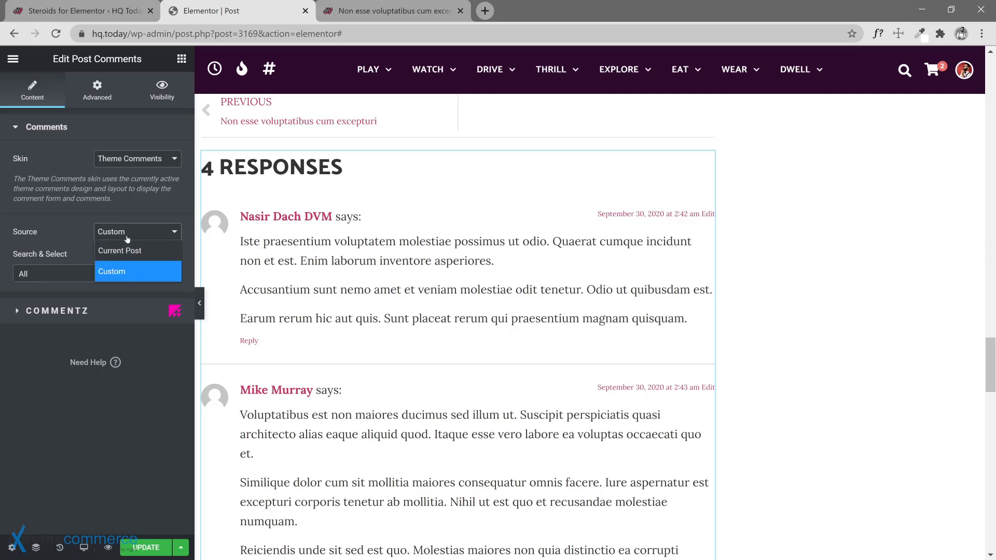
{"action": "left_click", "coordinate": [127, 253]}
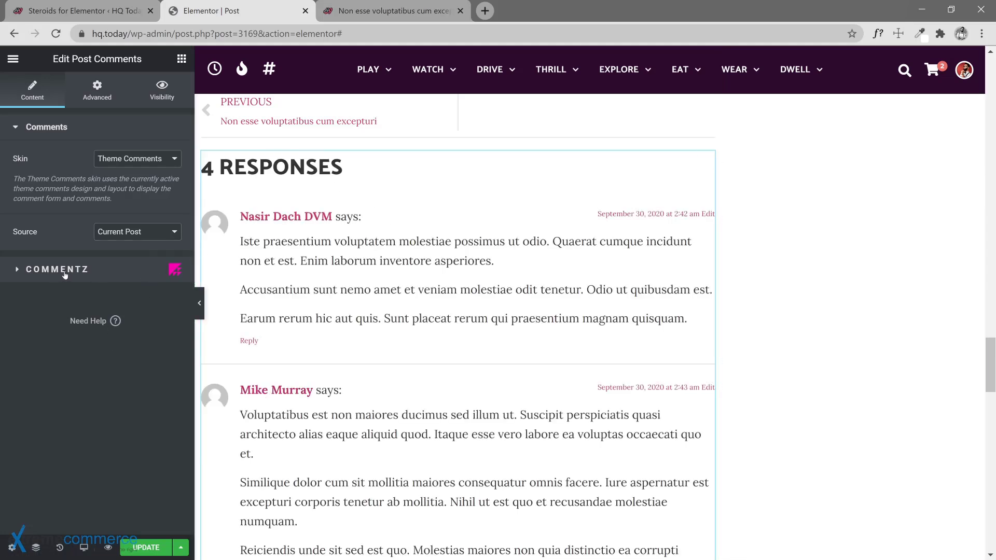
Enable Commentz for the Post Comments widget and apply a smaller global font to the comments heading.
{"action": "left_click", "coordinate": [115, 279]}
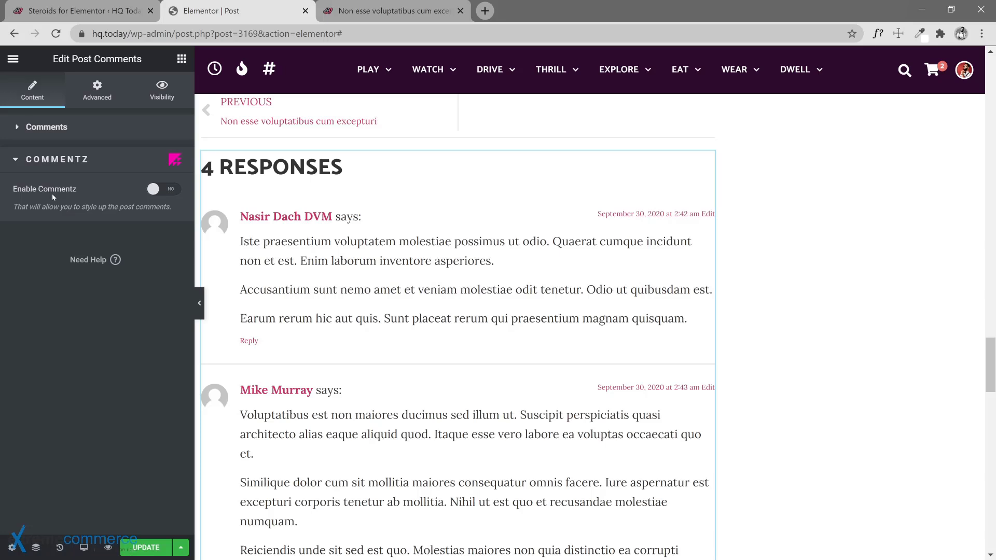
{"action": "left_click", "coordinate": [155, 193]}
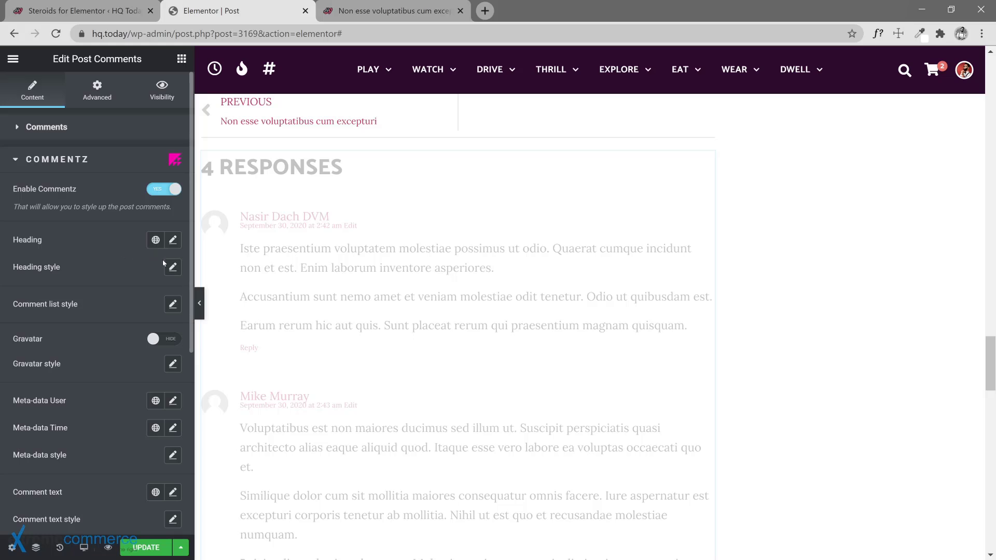
{"action": "left_click", "coordinate": [155, 242]}
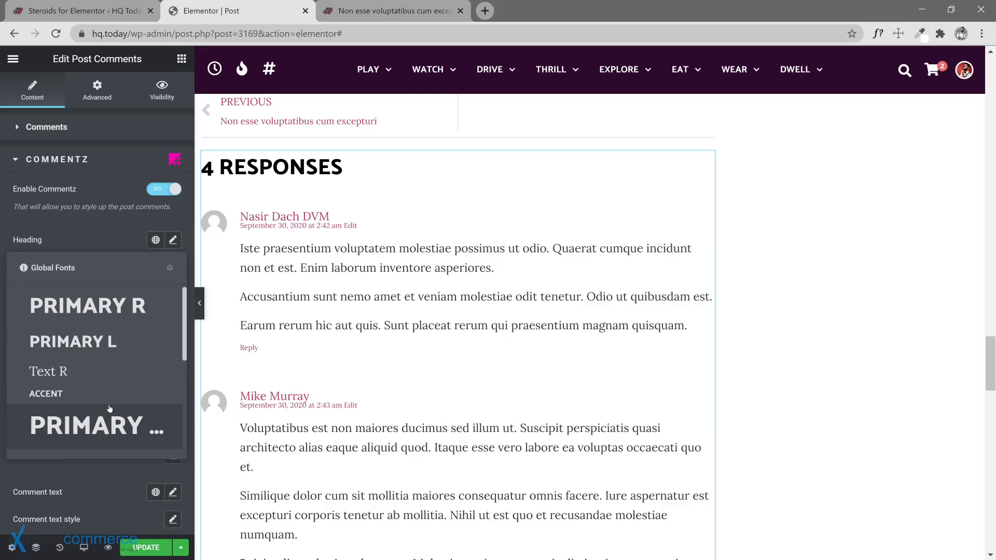
{"action": "scroll", "coordinate": [109, 408], "scroll_direction": "down", "scroll_amount": 4}
{"action": "left_click", "coordinate": [107, 383]}
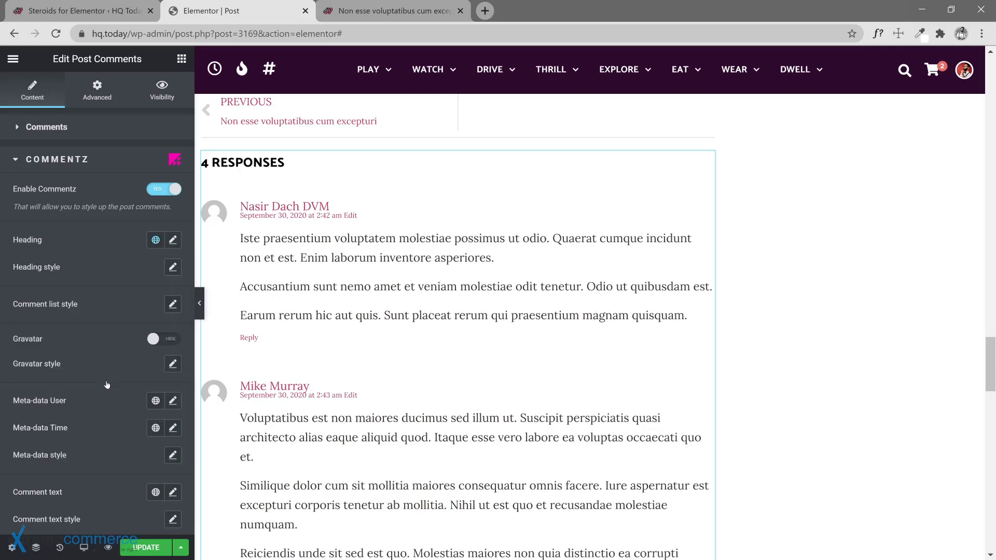
Check the sidebar's Instagram heading for reference and set the comments heading to the Primary L global font.
{"action": "scroll", "coordinate": [758, 318], "scroll_direction": "up", "scroll_amount": 15}
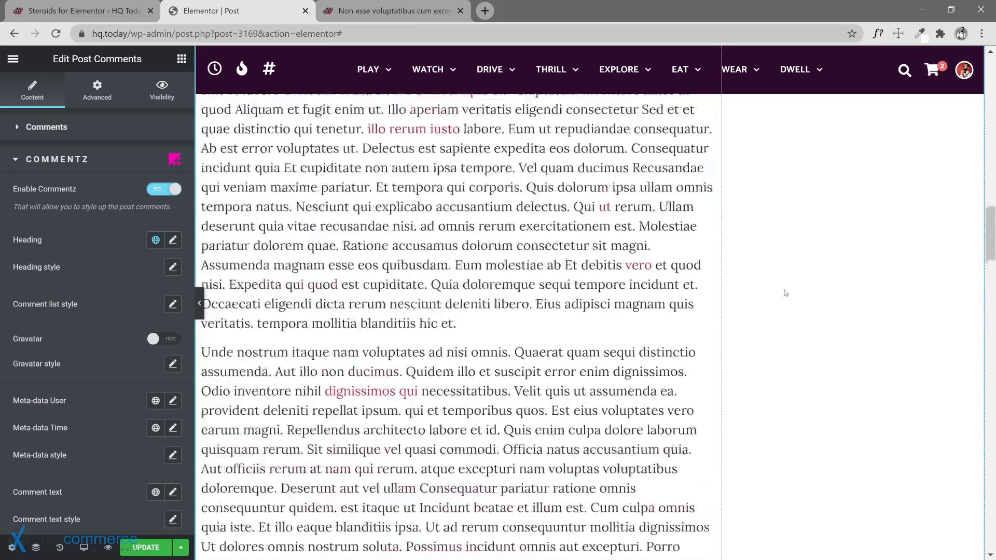
{"action": "scroll", "coordinate": [785, 293], "scroll_direction": "up", "scroll_amount": 5}
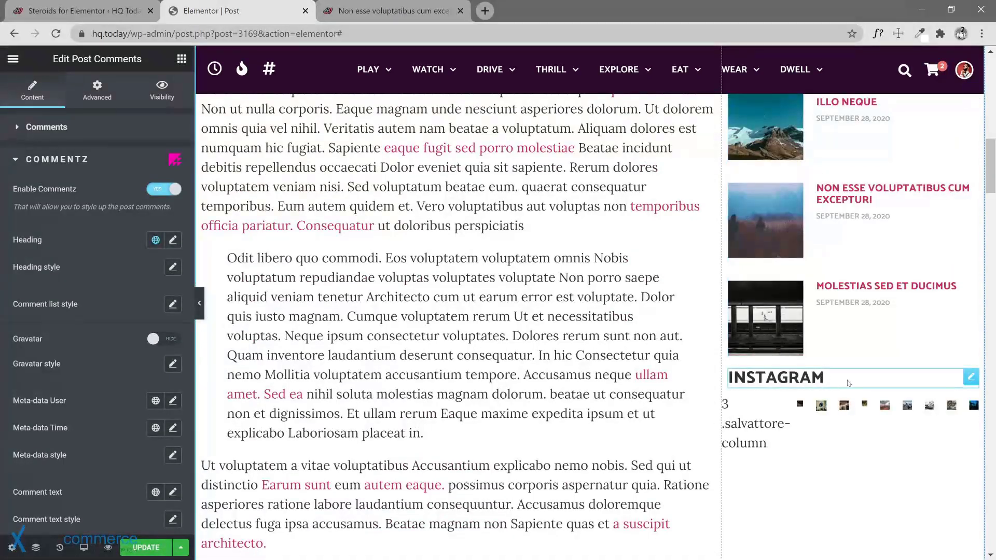
{"action": "left_click", "coordinate": [848, 383]}
{"action": "scroll", "coordinate": [456, 322], "scroll_direction": "down", "scroll_amount": 10}
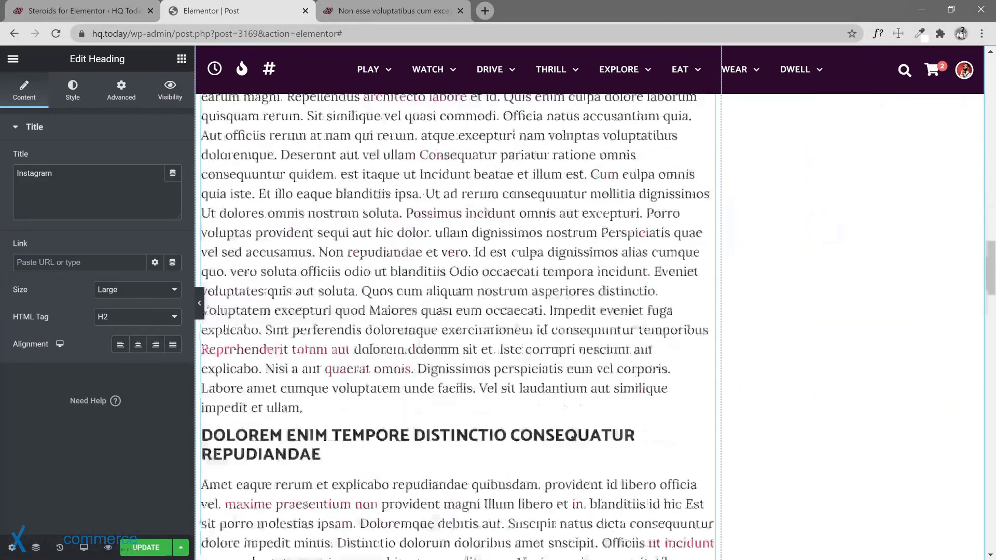
{"action": "scroll", "coordinate": [524, 407], "scroll_direction": "down", "scroll_amount": 15}
{"action": "scroll", "coordinate": [524, 406], "scroll_direction": "up", "scroll_amount": 6}
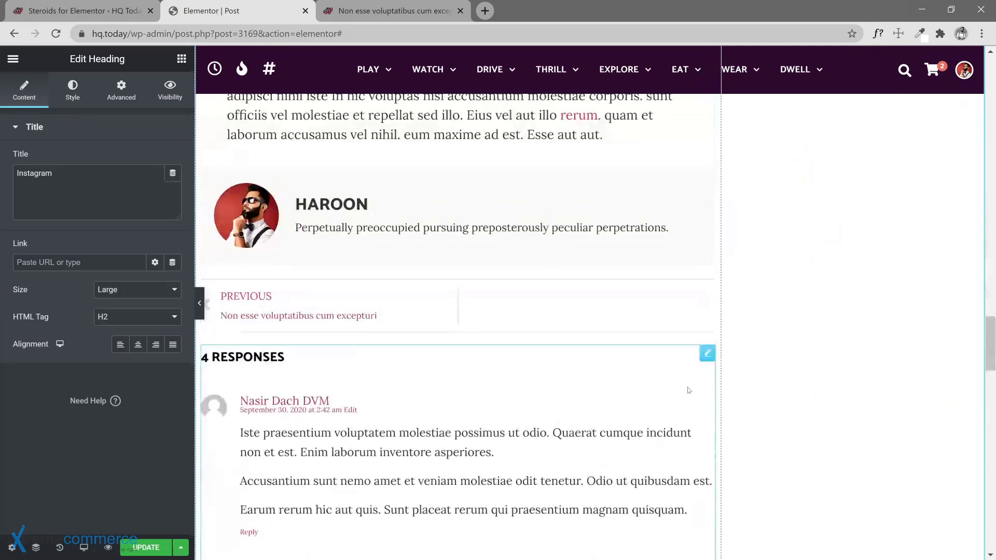
{"action": "left_click", "coordinate": [707, 355]}
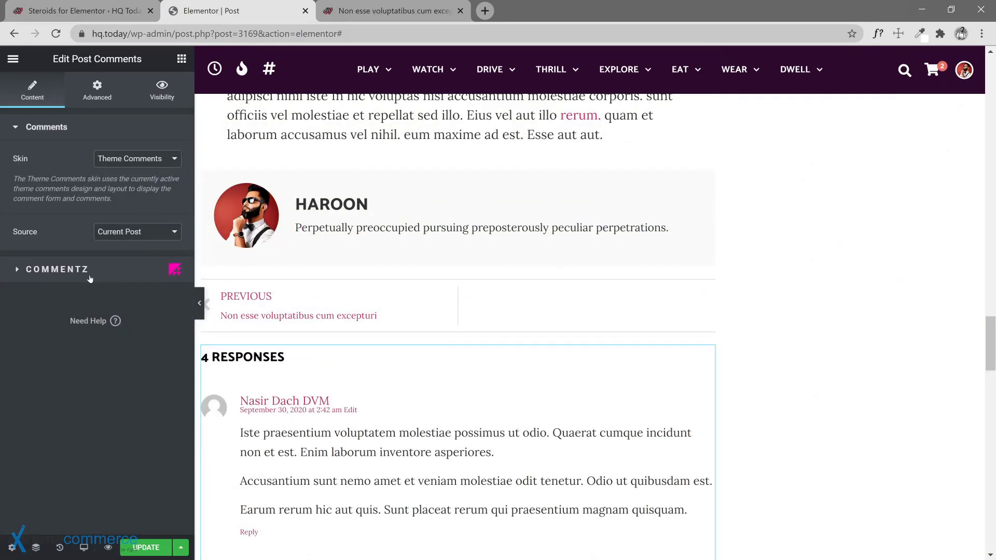
{"action": "left_click", "coordinate": [138, 271]}
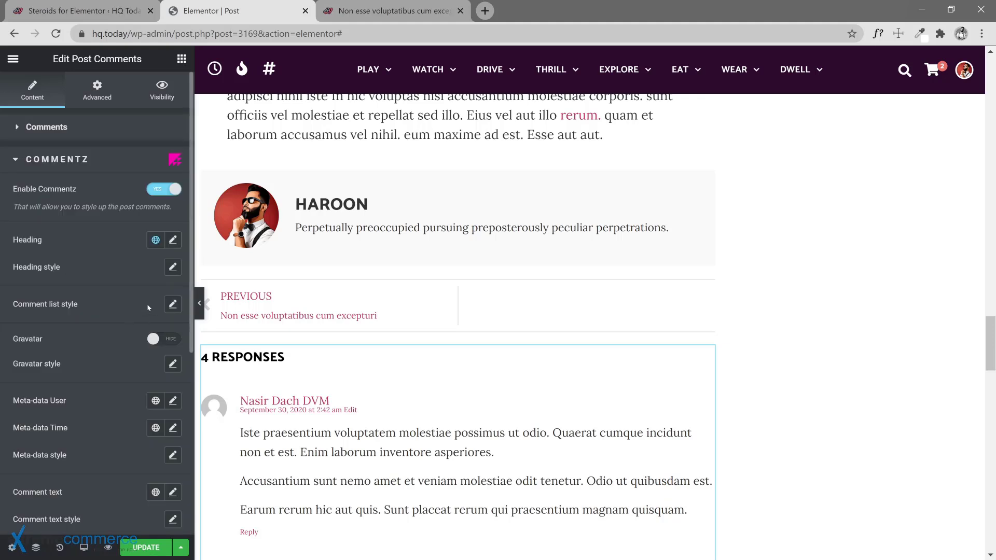
{"action": "left_click", "coordinate": [156, 239]}
{"action": "left_click", "coordinate": [118, 356]}
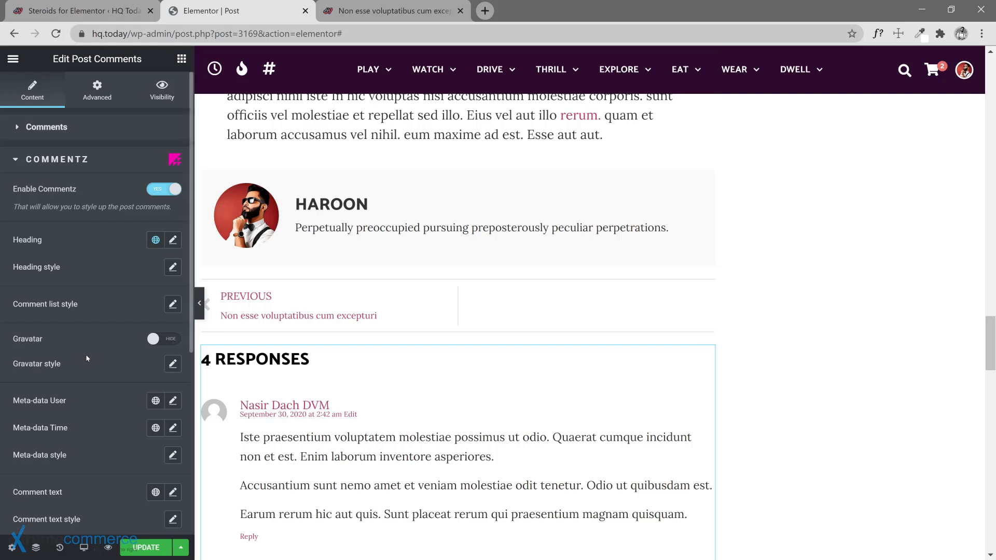
Set the comments heading's color to the Primary global color in the heading style.
{"action": "left_click", "coordinate": [173, 272]}
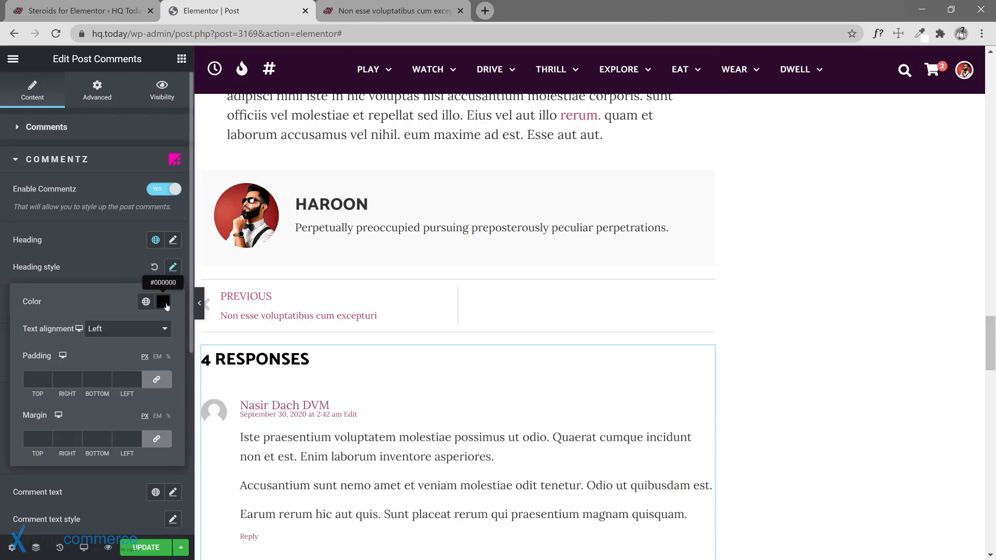
{"action": "left_click", "coordinate": [148, 302]}
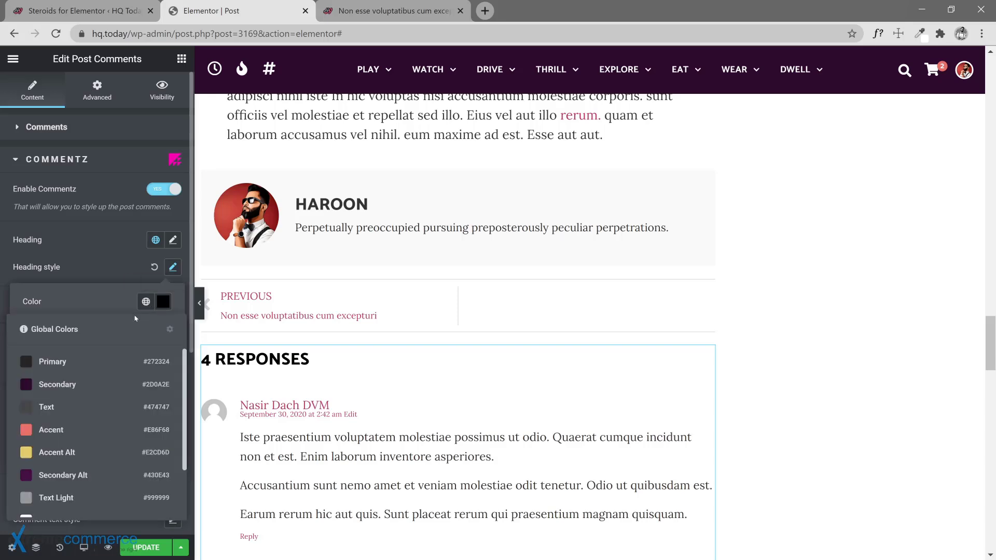
{"action": "left_click", "coordinate": [59, 372]}
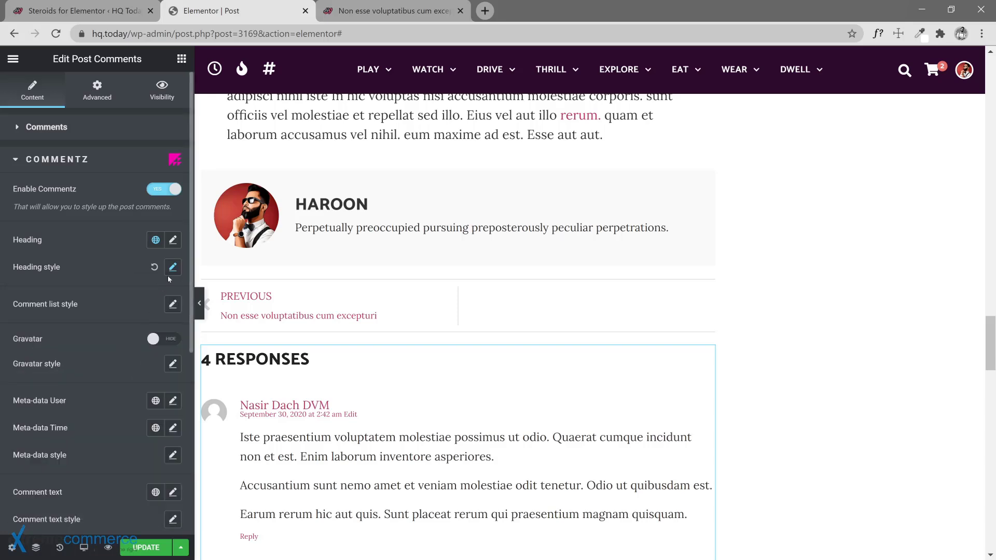
Review the comment list style options for spacing, border, background colors and child comment indent, and reset that style to default.
{"action": "left_click", "coordinate": [173, 307]}
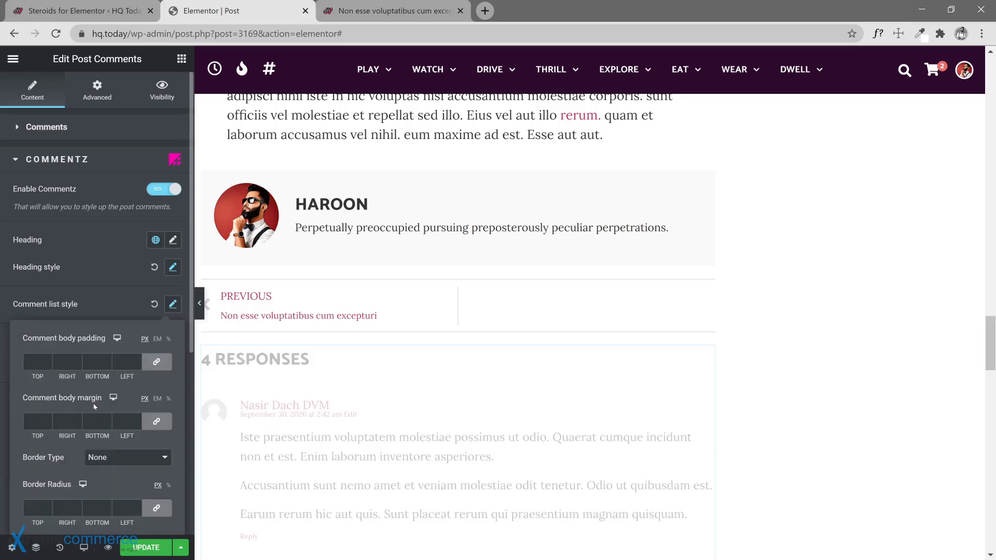
{"action": "scroll", "coordinate": [107, 421], "scroll_direction": "down", "scroll_amount": 3}
{"action": "scroll", "coordinate": [271, 424], "scroll_direction": "down", "scroll_amount": 1}
{"action": "scroll", "coordinate": [270, 423], "scroll_direction": "down", "scroll_amount": 1}
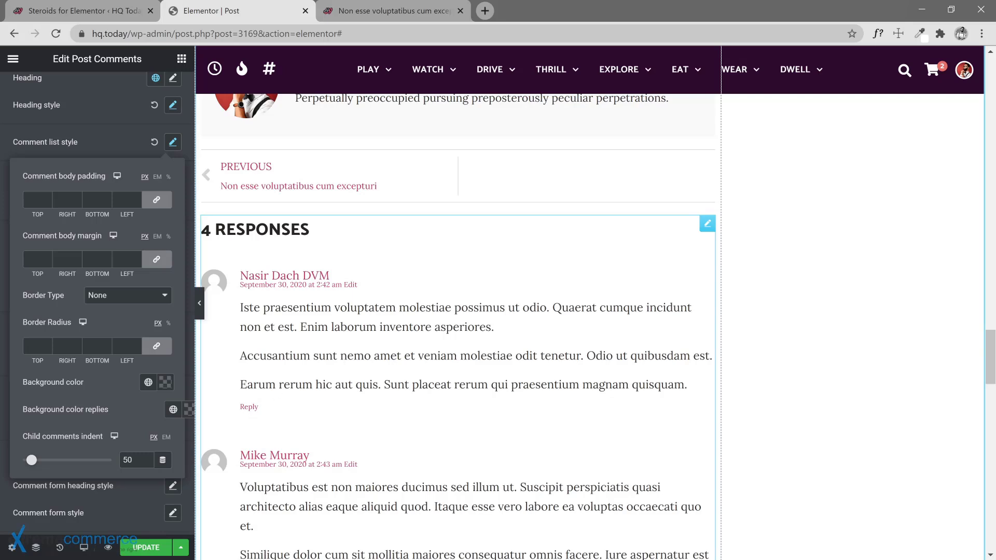
{"action": "left_click", "coordinate": [172, 142]}
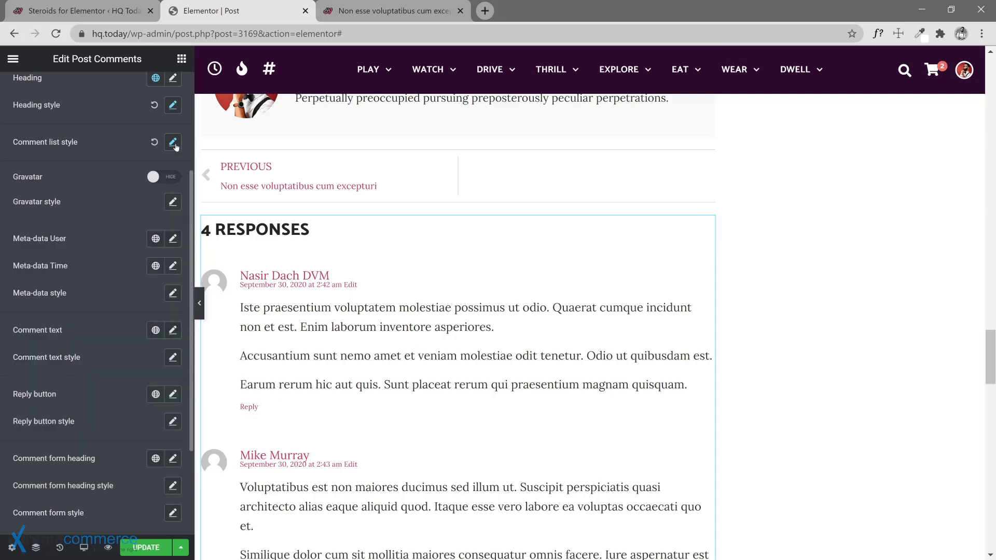
{"action": "left_click", "coordinate": [150, 143]}
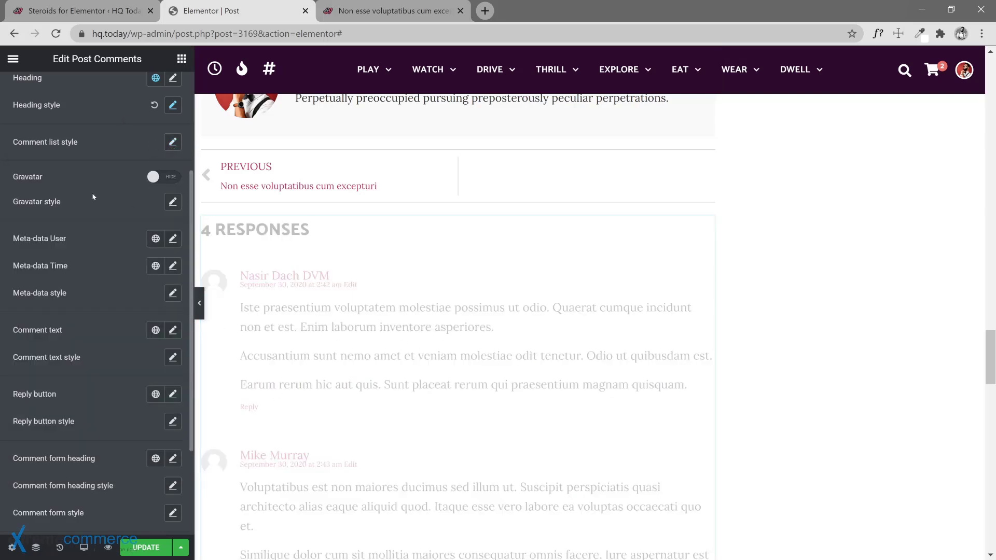
Try the Gravatar visibility switch and Gravatar sizes of 80 and 40 px, and reset the Gravatar style to default.
{"action": "left_click", "coordinate": [164, 177]}
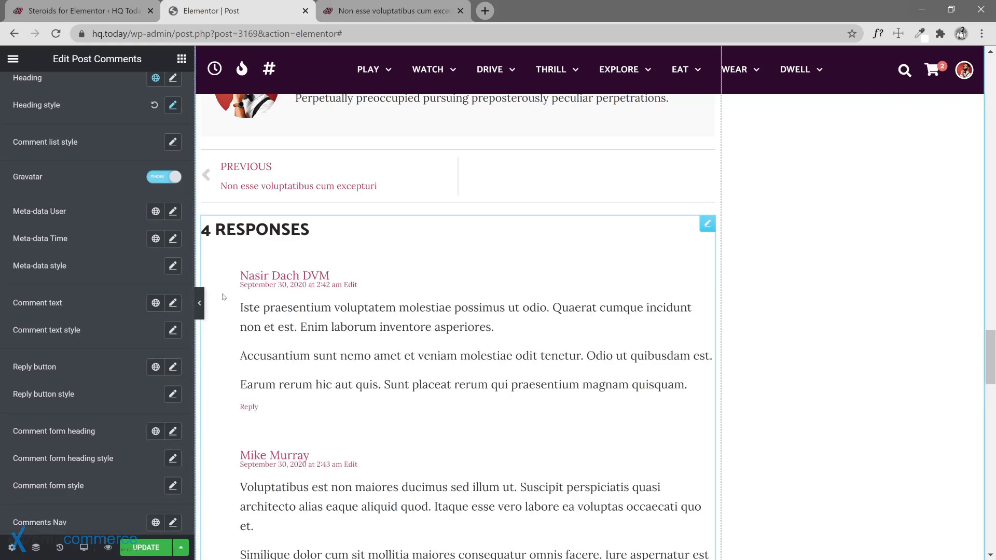
{"action": "left_click", "coordinate": [161, 179]}
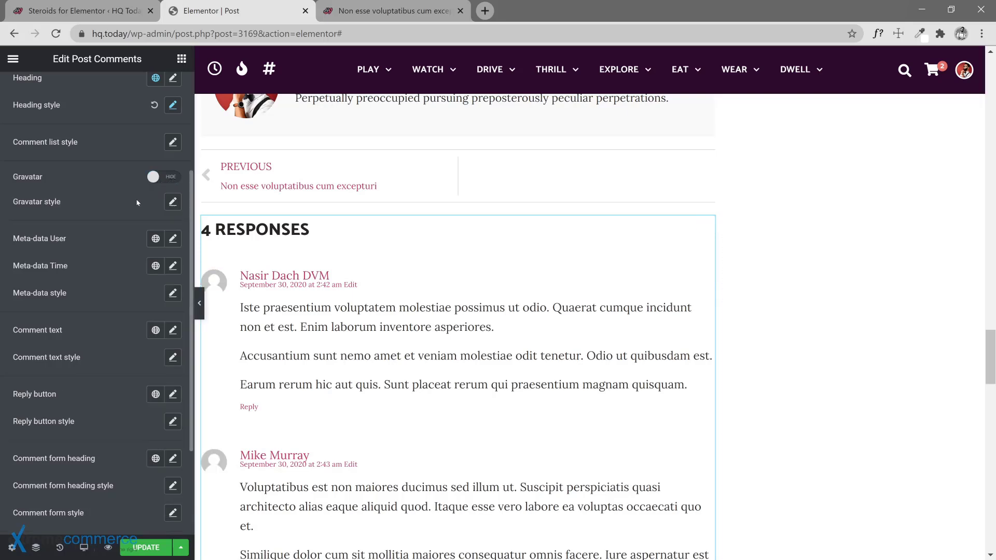
{"action": "left_click", "coordinate": [171, 203]}
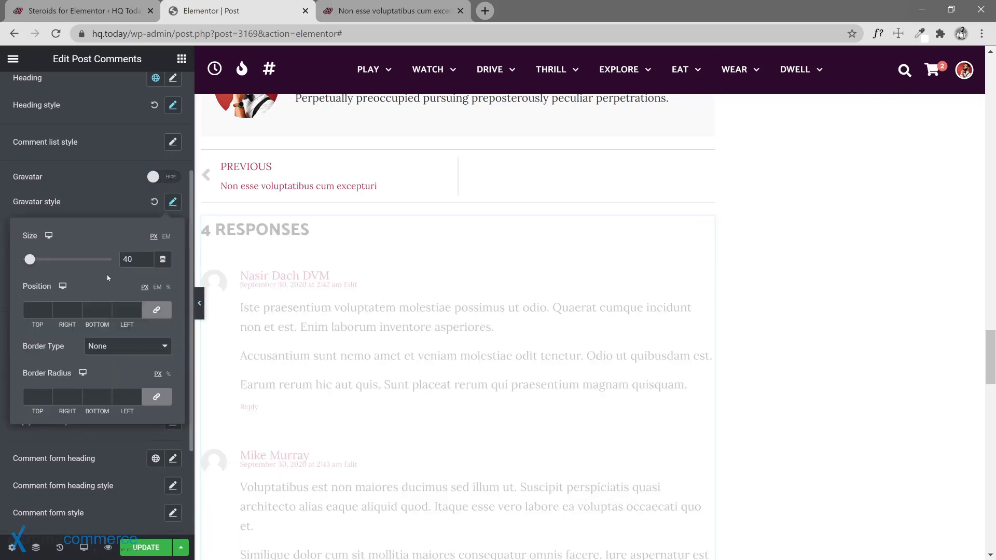
{"action": "left_click_drag", "start_coordinate": [129, 259], "coordinate": [123, 259]}
{"action": "type", "text": "8"}
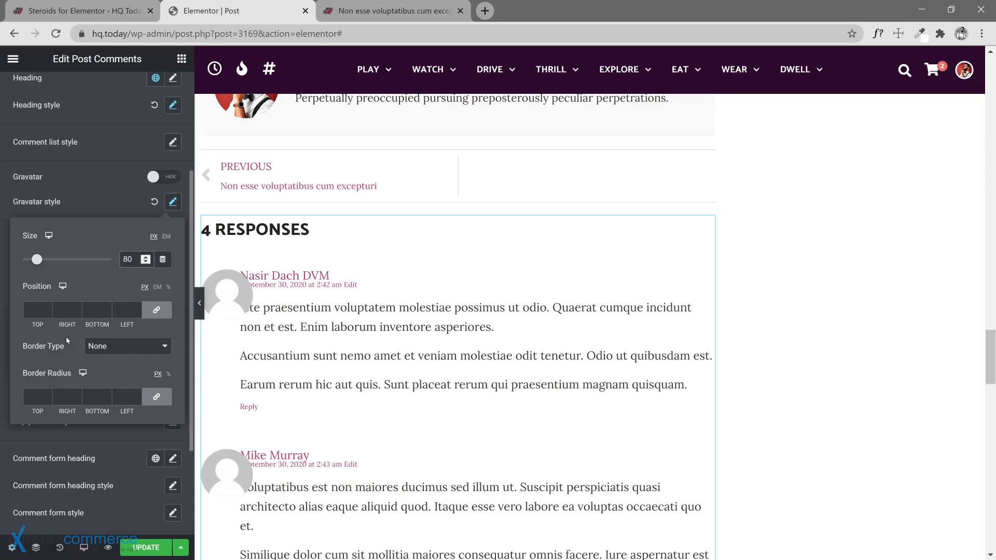
{"action": "key", "text": "BackSpace"}
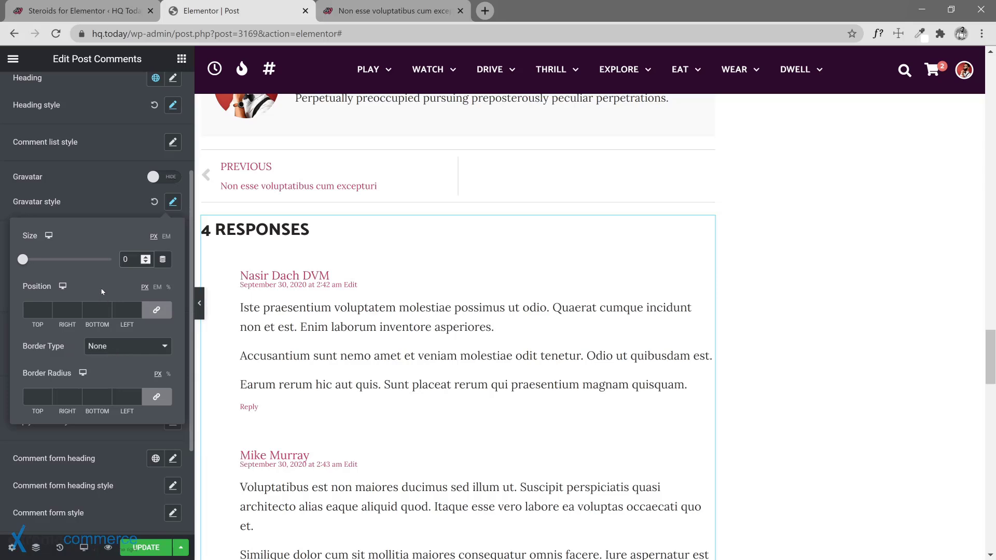
{"action": "type", "text": "4"}
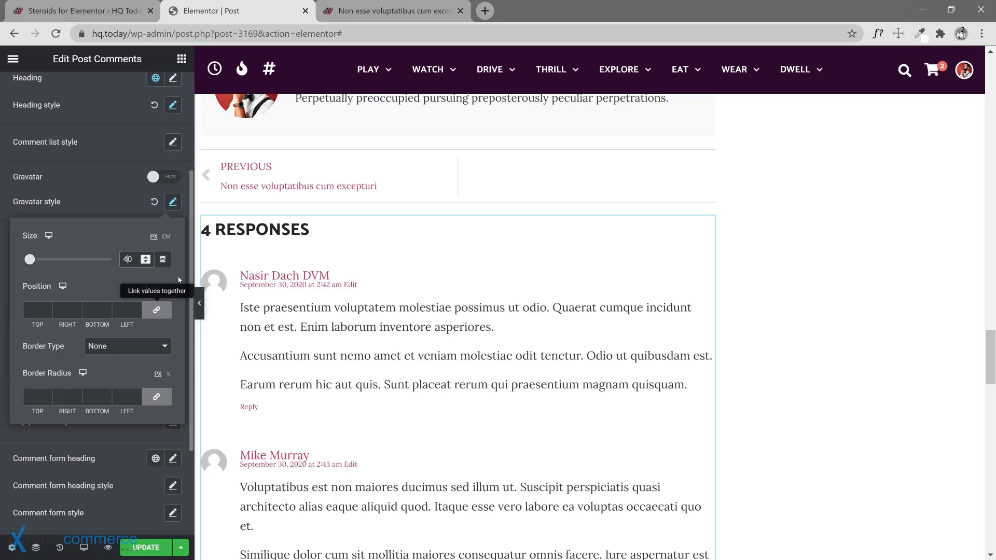
{"action": "left_click", "coordinate": [172, 206]}
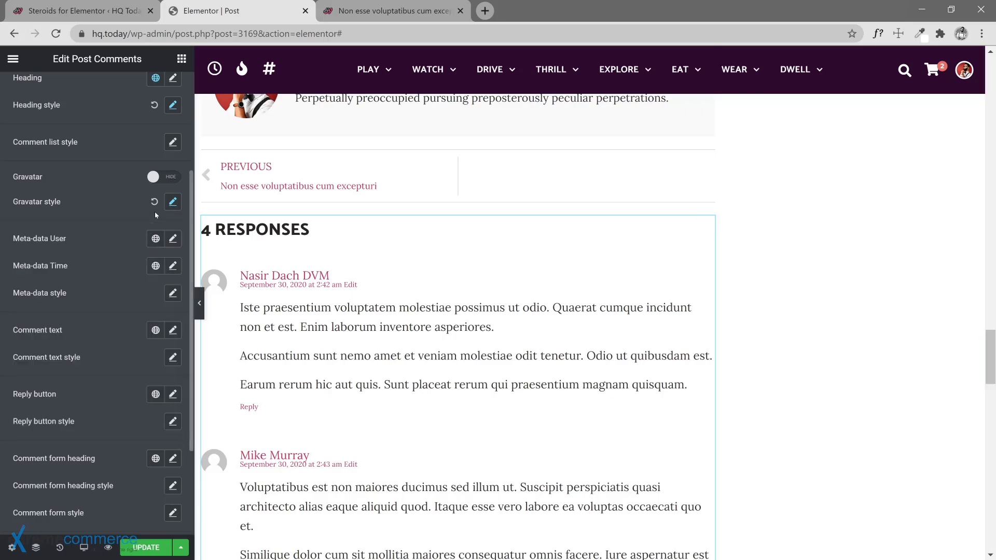
{"action": "left_click", "coordinate": [154, 203]}
Set the comment form's Leave a Reply heading to the Primary L global font.
{"action": "scroll", "coordinate": [130, 363], "scroll_direction": "down", "scroll_amount": 3}
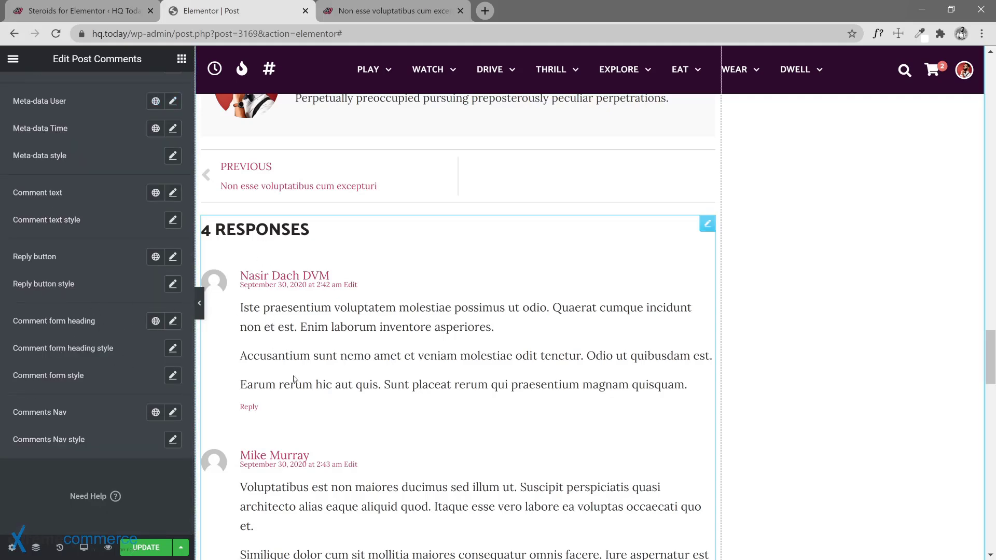
{"action": "scroll", "coordinate": [212, 315], "scroll_direction": "down", "scroll_amount": 10}
{"action": "scroll", "coordinate": [456, 311], "scroll_direction": "down", "scroll_amount": 3}
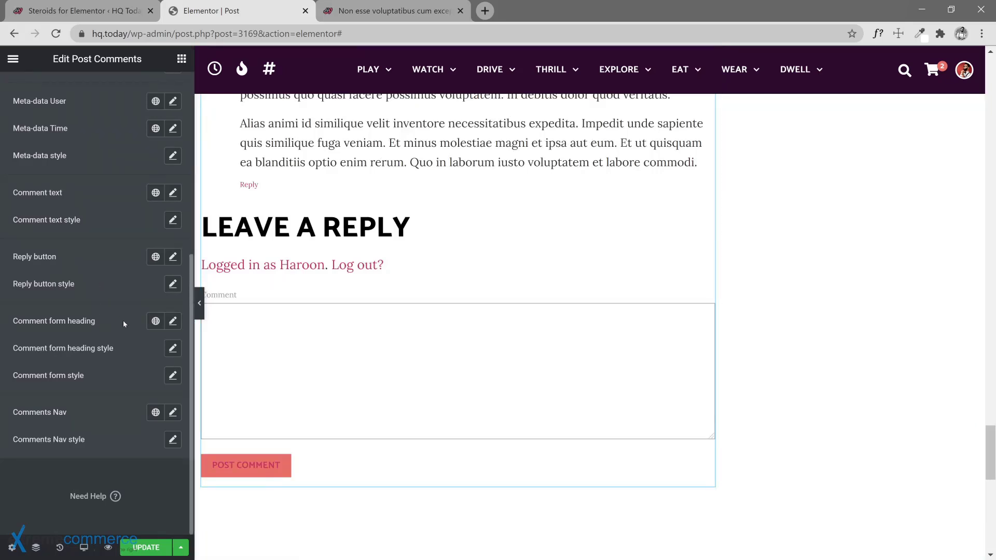
{"action": "left_click", "coordinate": [156, 321]}
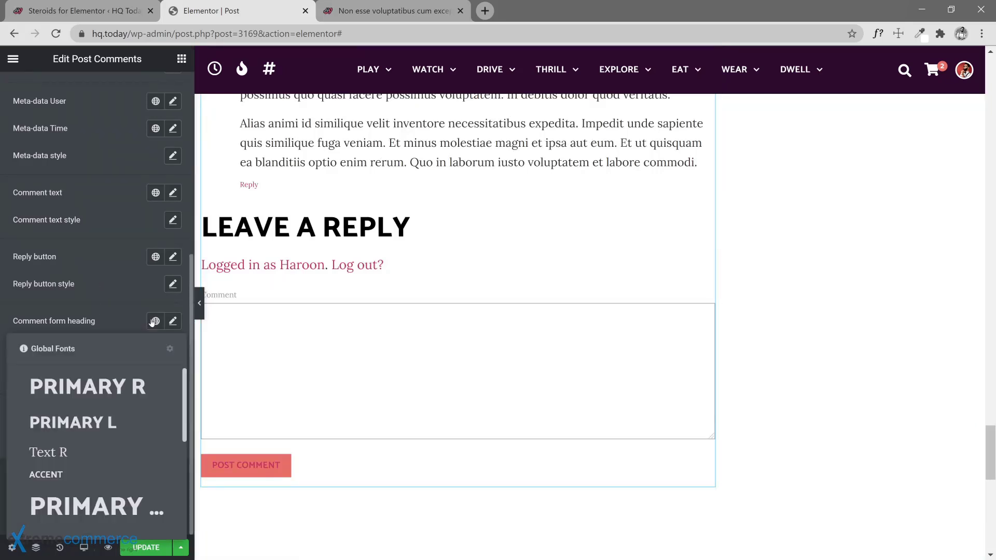
{"action": "left_click", "coordinate": [104, 425]}
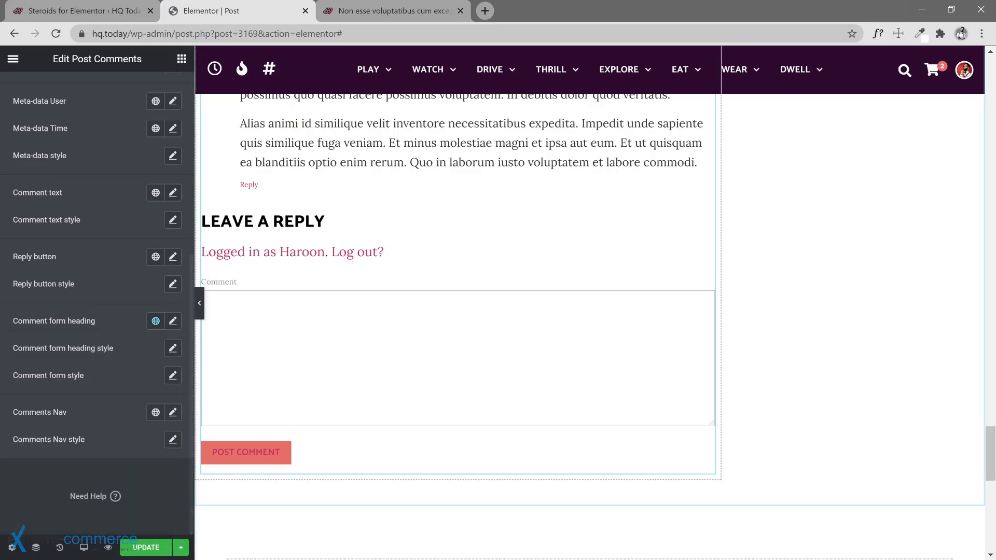
Examine the comment list and comment form in the preview and review the available Commentz style options.
{"action": "scroll", "coordinate": [284, 315], "scroll_direction": "up", "scroll_amount": 15}
{"action": "scroll", "coordinate": [284, 315], "scroll_direction": "up", "scroll_amount": 2}
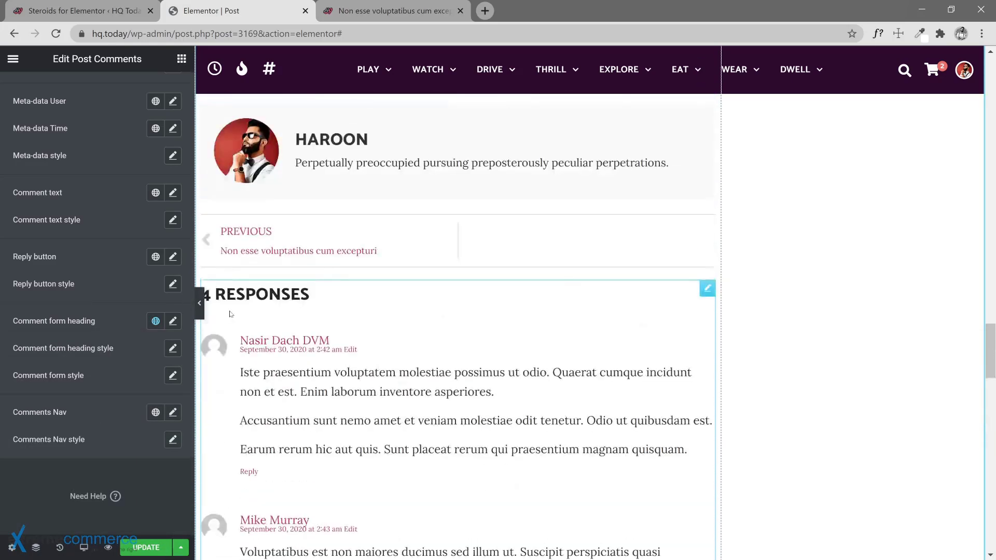
{"action": "scroll", "coordinate": [308, 314], "scroll_direction": "down", "scroll_amount": 15}
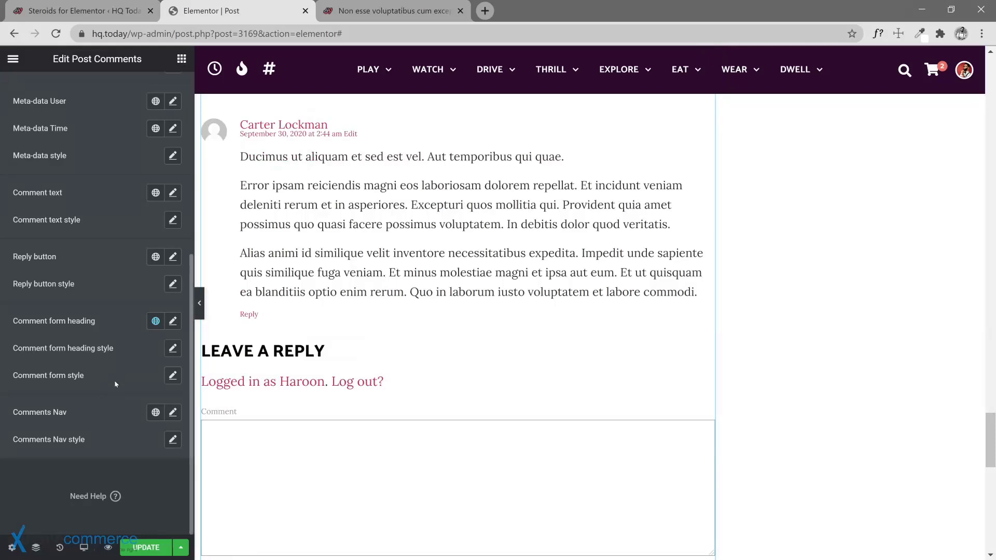
{"action": "scroll", "coordinate": [315, 404], "scroll_direction": "down", "scroll_amount": 4}
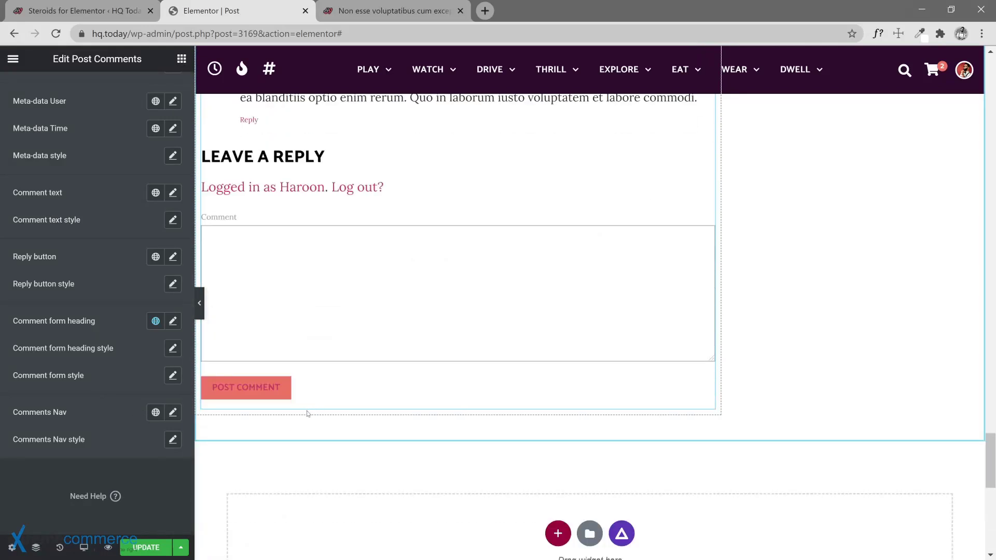
{"action": "scroll", "coordinate": [311, 409], "scroll_direction": "up", "scroll_amount": 4}
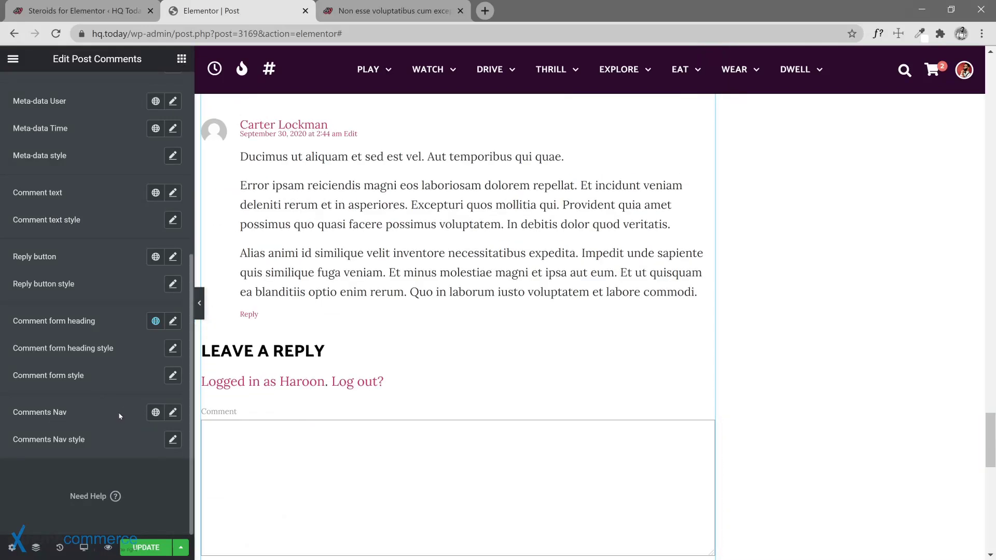
{"action": "scroll", "coordinate": [390, 347], "scroll_direction": "up", "scroll_amount": 5}
{"action": "scroll", "coordinate": [390, 346], "scroll_direction": "up", "scroll_amount": 10}
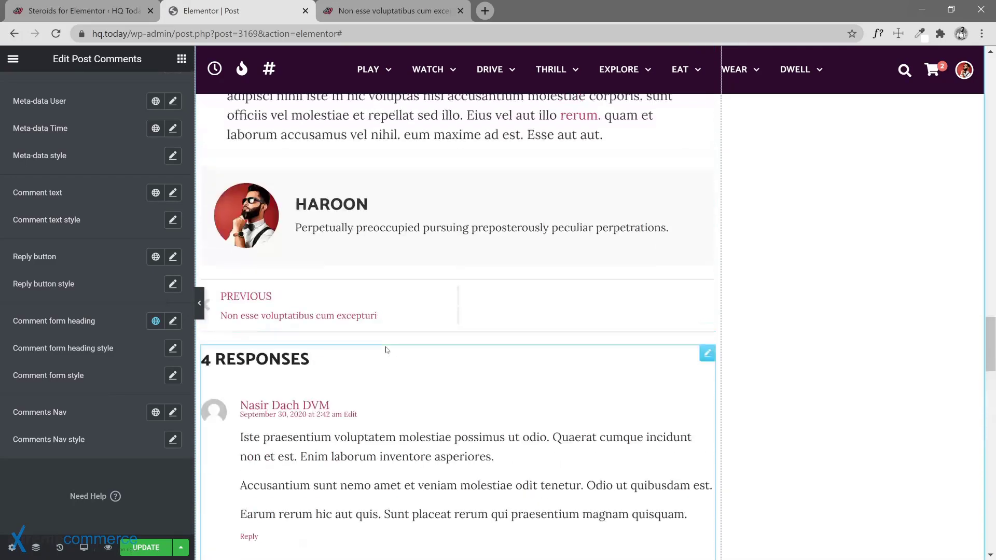
{"action": "scroll", "coordinate": [386, 350], "scroll_direction": "down", "scroll_amount": 6}
{"action": "scroll", "coordinate": [109, 384], "scroll_direction": "up", "scroll_amount": 3}
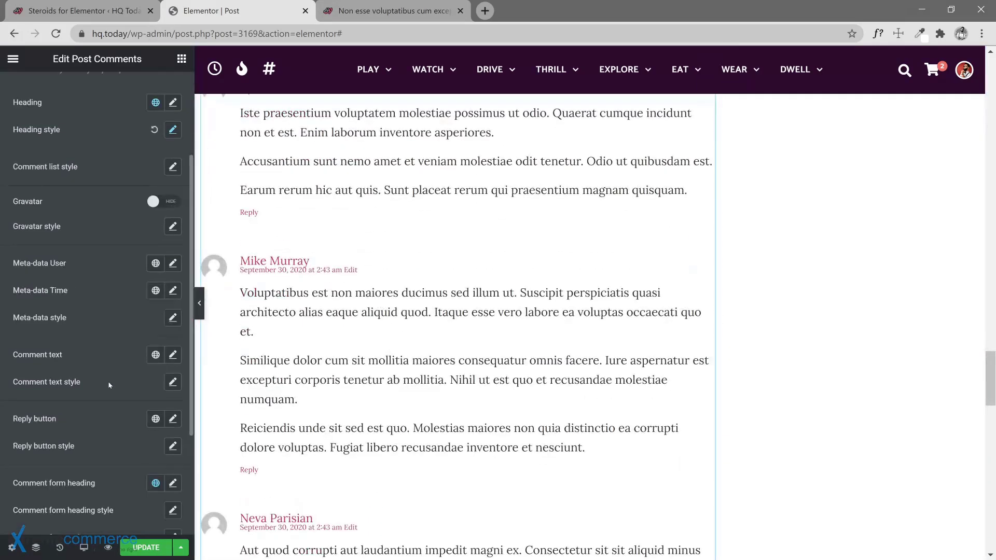
{"action": "scroll", "coordinate": [109, 384], "scroll_direction": "up", "scroll_amount": 3}
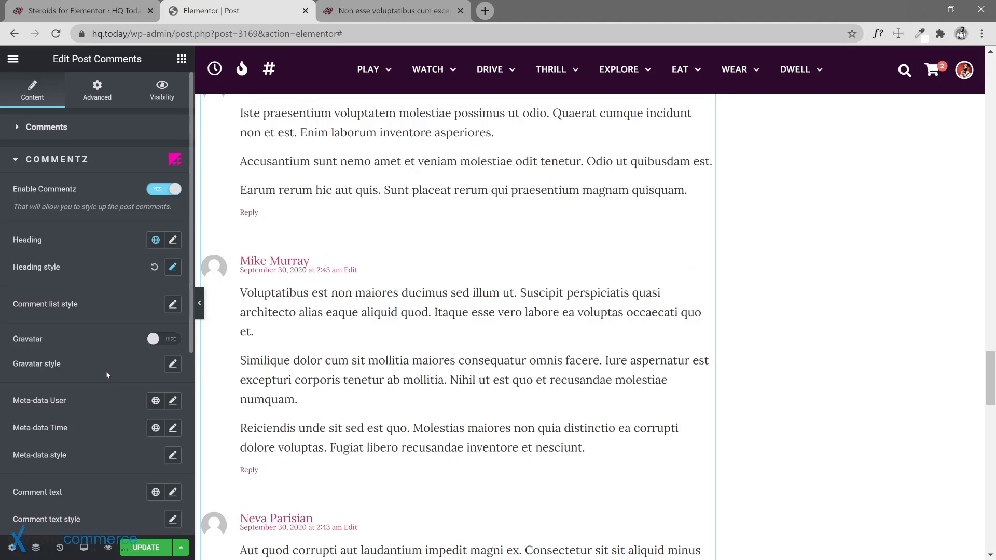
{"action": "scroll", "coordinate": [99, 324], "scroll_direction": "down", "scroll_amount": 6}
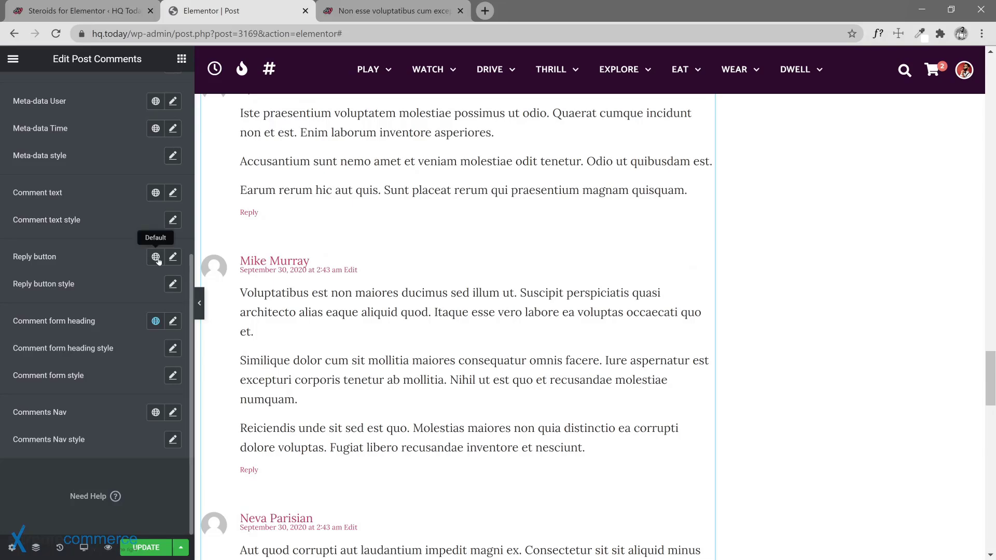
Set the Reply button's normal text color to the Blank global color and check the comment area in the preview.
{"action": "left_click", "coordinate": [173, 284]}
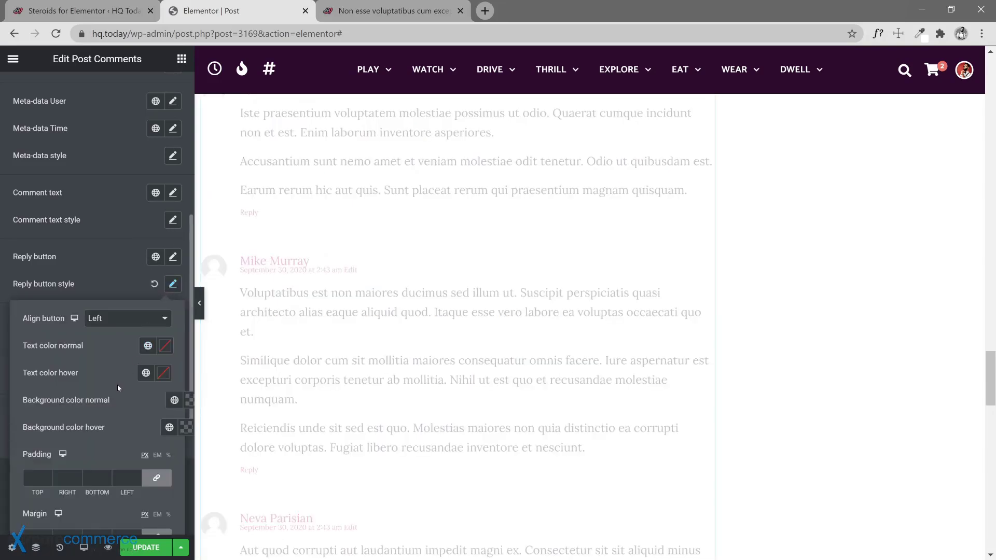
{"action": "left_click", "coordinate": [148, 348]}
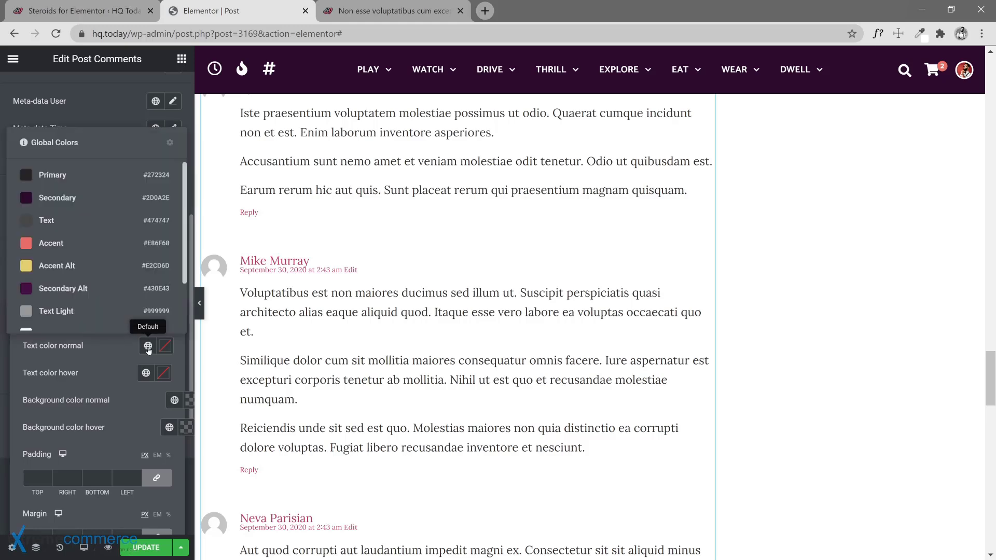
{"action": "scroll", "coordinate": [52, 290], "scroll_direction": "down", "scroll_amount": 2}
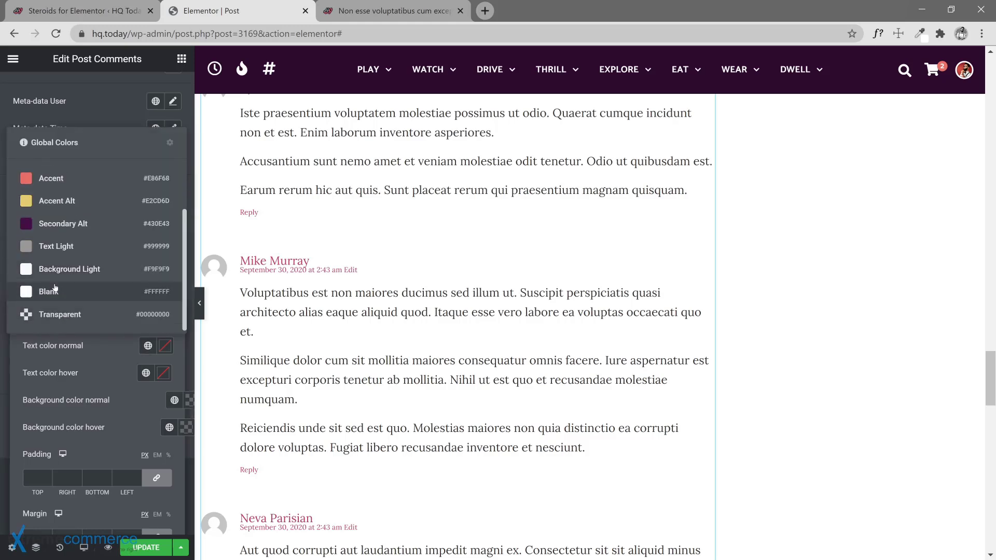
{"action": "left_click", "coordinate": [50, 292]}
{"action": "scroll", "coordinate": [377, 415], "scroll_direction": "down", "scroll_amount": 15}
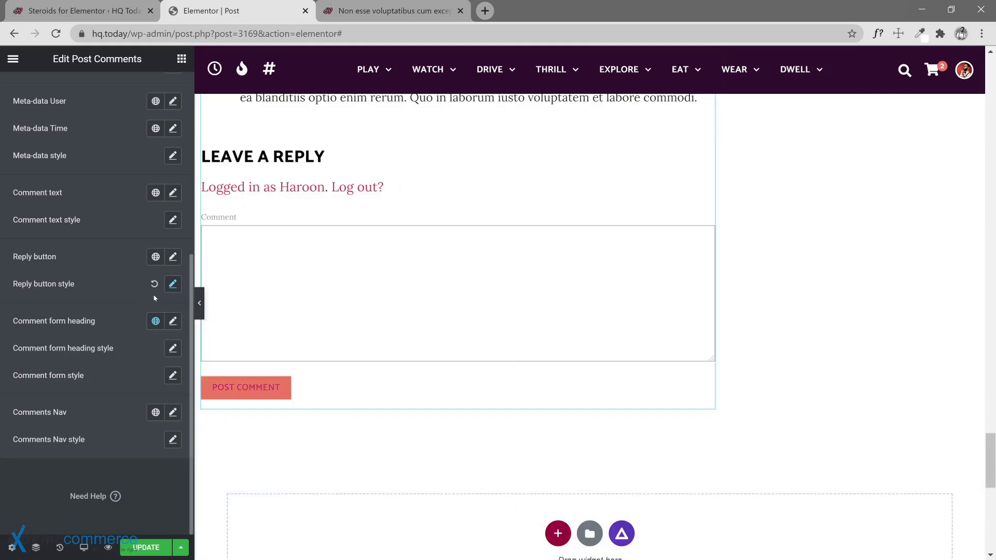
Set the Reply button's hover text color to the Blank global color and review its spacing and border options.
{"action": "left_click", "coordinate": [173, 284]}
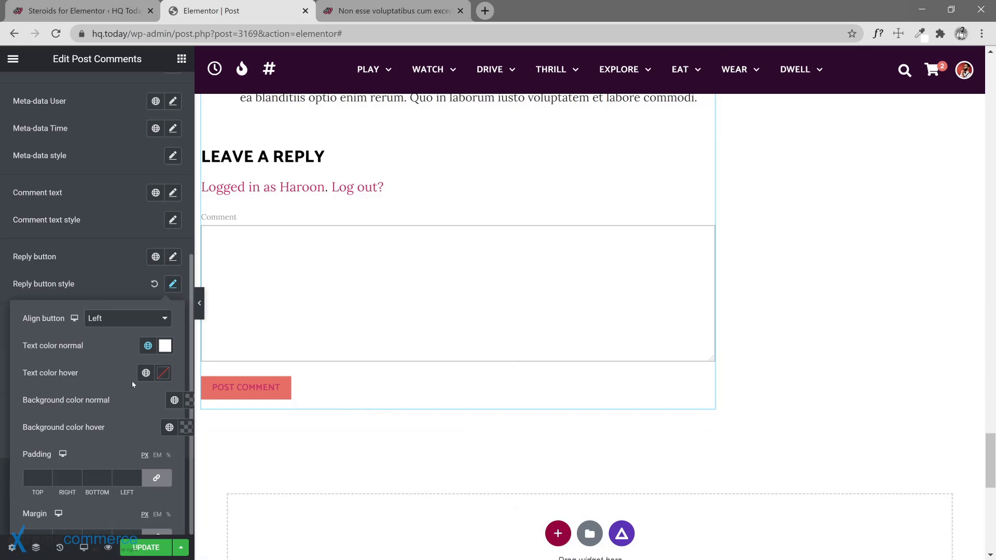
{"action": "left_click", "coordinate": [148, 346]}
{"action": "scroll", "coordinate": [98, 329], "scroll_direction": "down", "scroll_amount": 1}
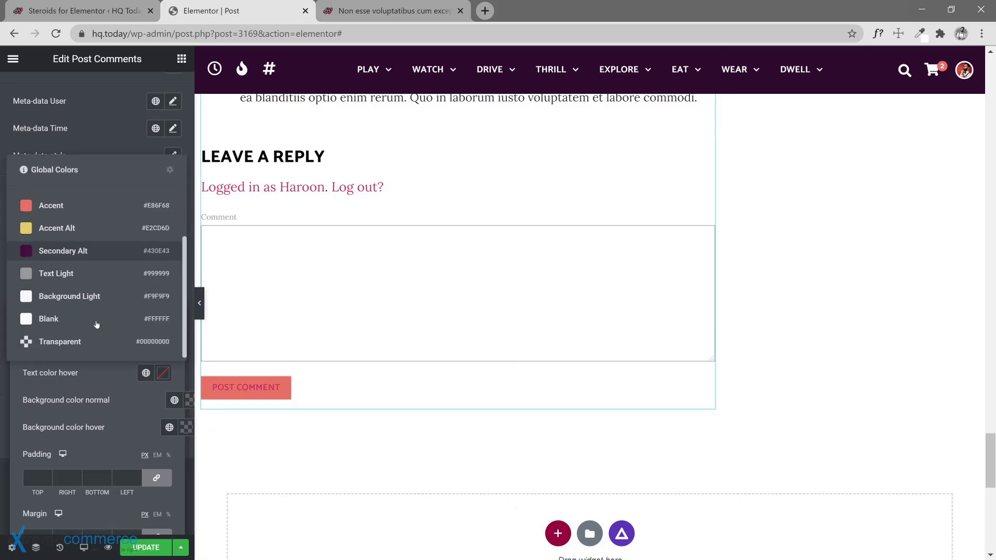
{"action": "left_click", "coordinate": [30, 323]}
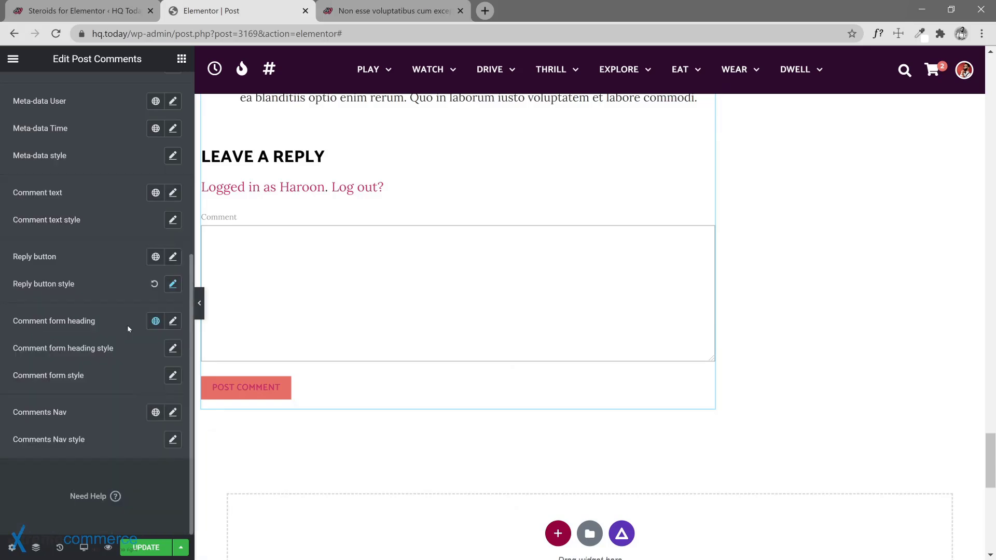
{"action": "left_click", "coordinate": [169, 285]}
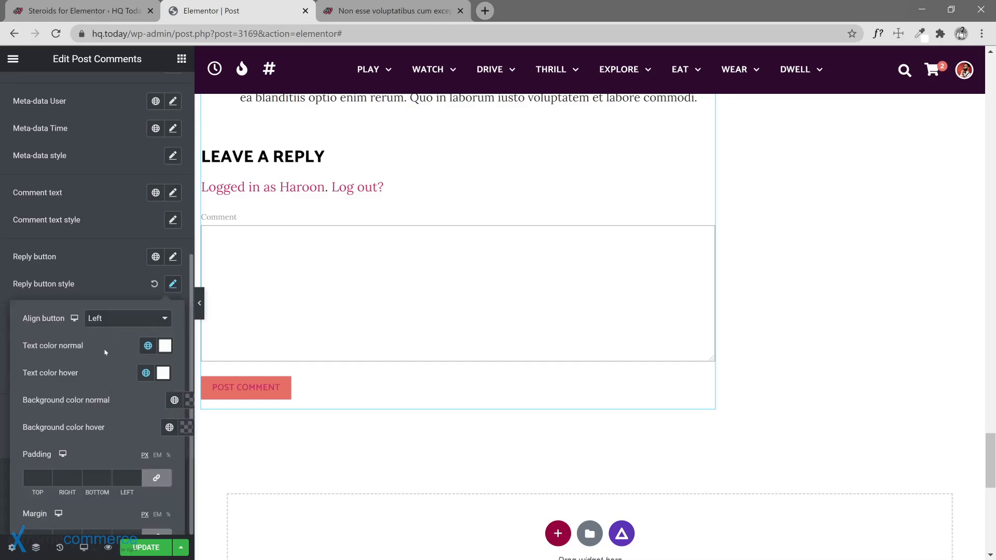
{"action": "scroll", "coordinate": [123, 411], "scroll_direction": "down", "scroll_amount": 3}
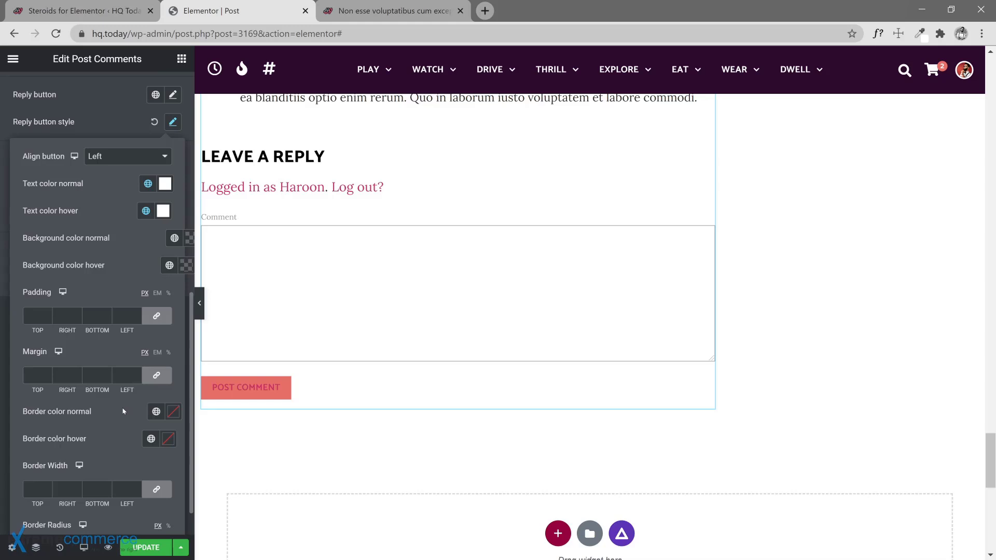
{"action": "scroll", "coordinate": [124, 411], "scroll_direction": "up", "scroll_amount": 3}
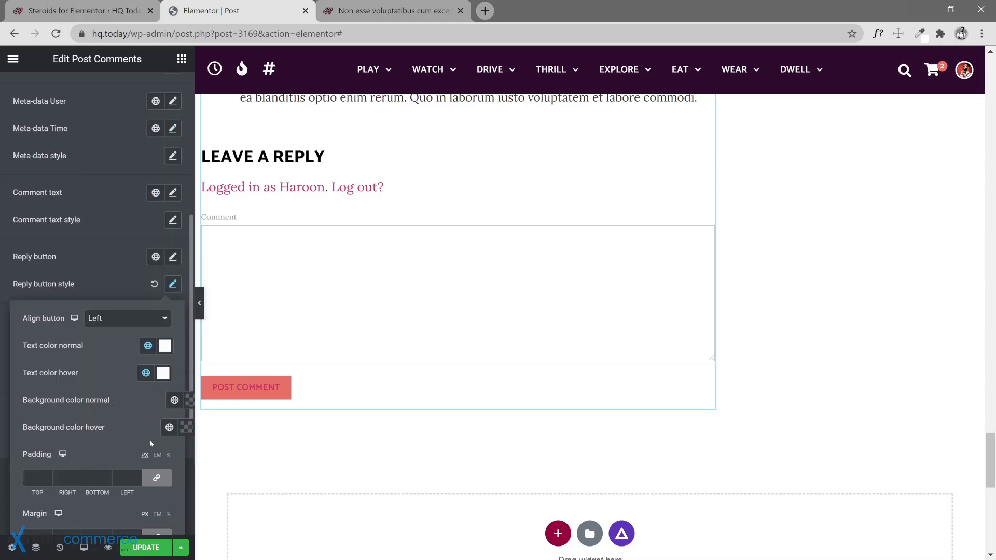
Save the post template and reload the live post Non esse voluptatibus cum excepturi.
{"action": "key", "text": "ctrl+s"}
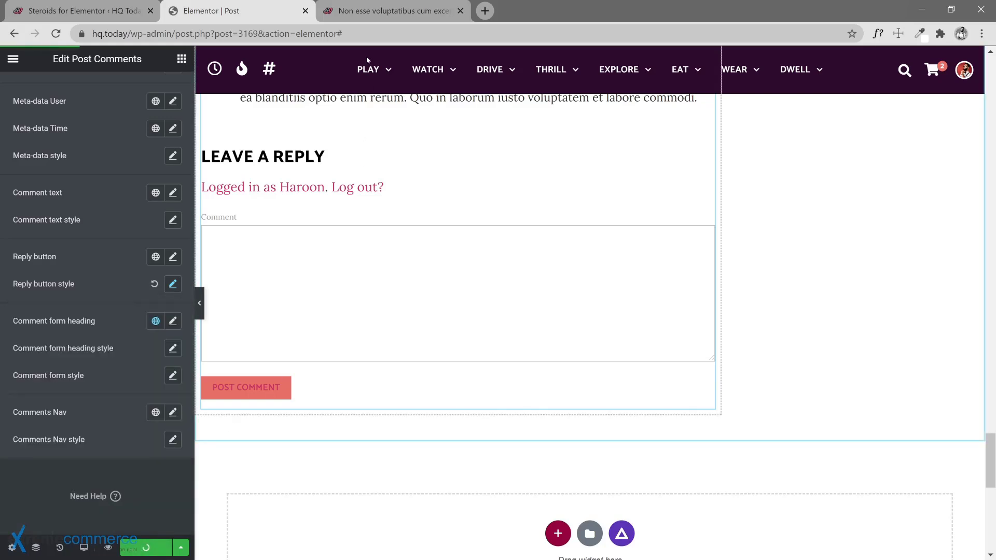
{"action": "left_click", "coordinate": [378, 11]}
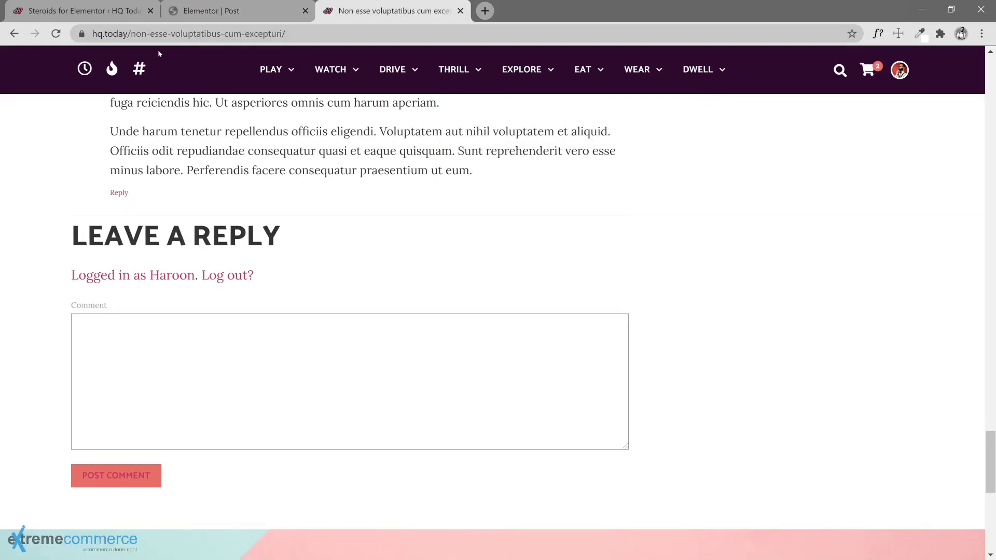
{"action": "left_click", "coordinate": [54, 34]}
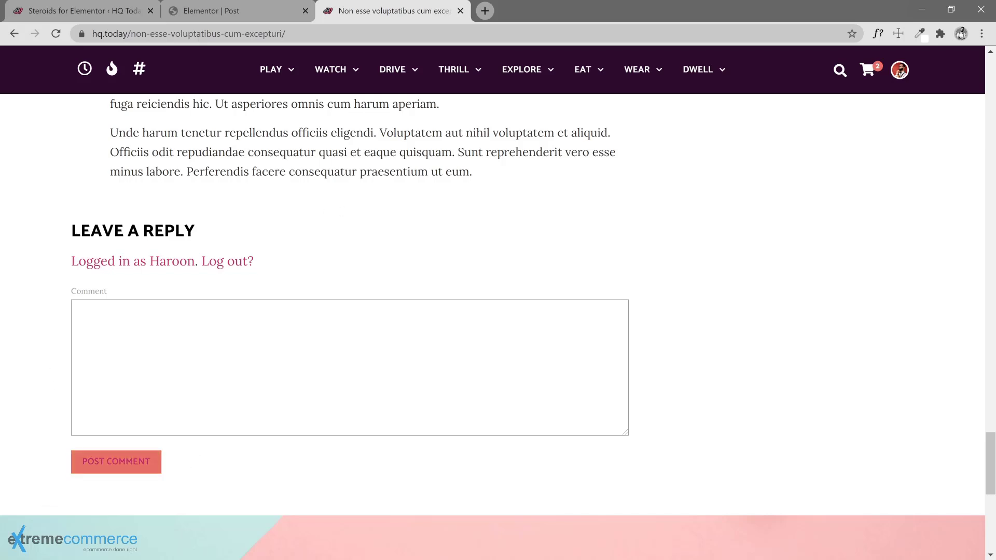
Examine the live post's comment section, article body, sidebar widgets, newsletter section and header with the updated template.
{"action": "scroll", "coordinate": [269, 370], "scroll_direction": "up", "scroll_amount": 10}
{"action": "scroll", "coordinate": [269, 370], "scroll_direction": "down", "scroll_amount": 10}
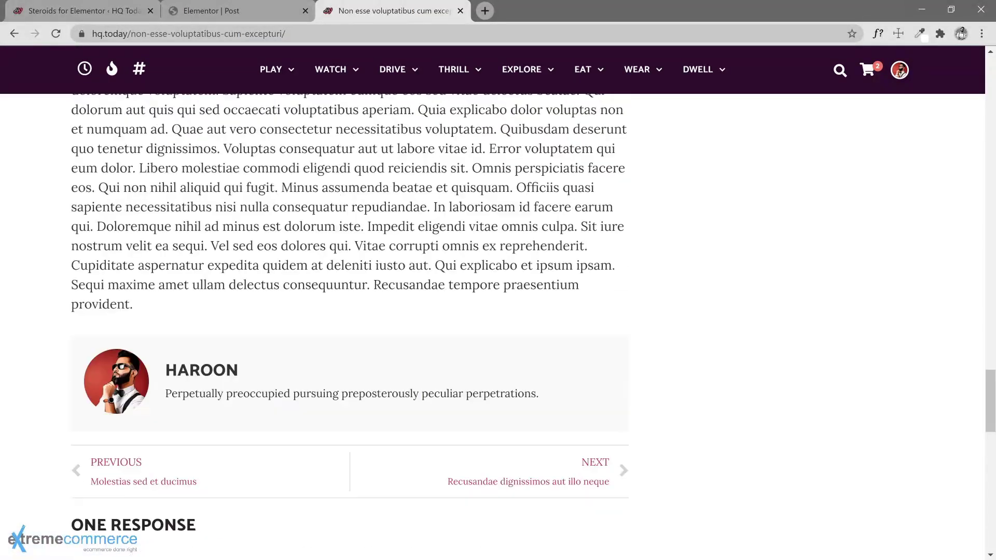
{"action": "scroll", "coordinate": [348, 327], "scroll_direction": "up", "scroll_amount": 20}
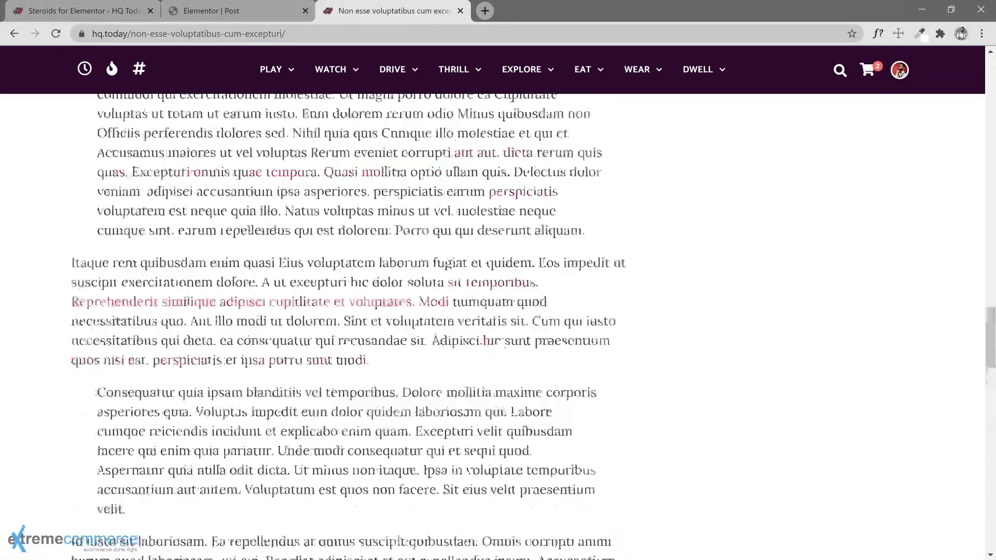
{"action": "scroll", "coordinate": [493, 326], "scroll_direction": "up", "scroll_amount": 11}
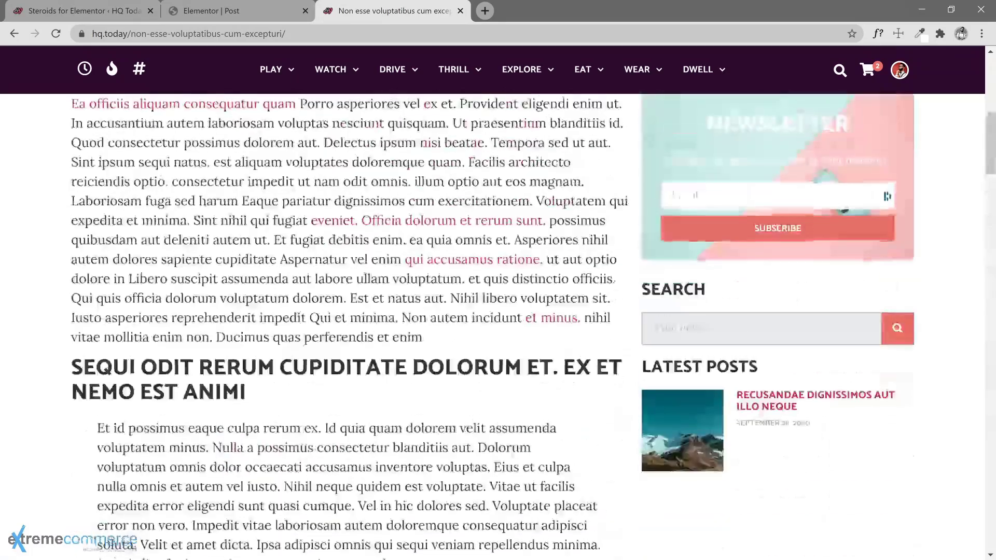
{"action": "scroll", "coordinate": [492, 327], "scroll_direction": "down", "scroll_amount": 5}
{"action": "scroll", "coordinate": [769, 330], "scroll_direction": "down", "scroll_amount": 3}
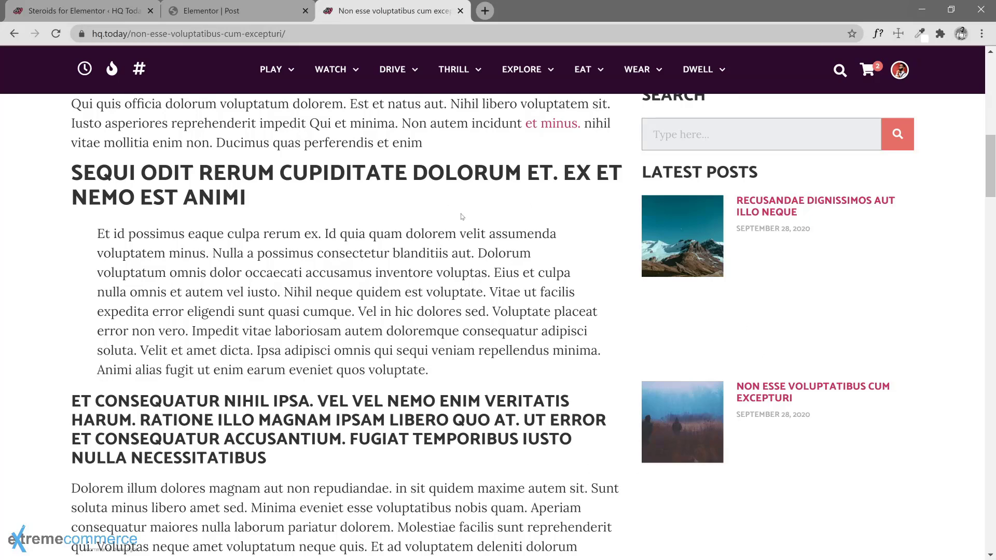
{"action": "scroll", "coordinate": [567, 383], "scroll_direction": "down", "scroll_amount": 3}
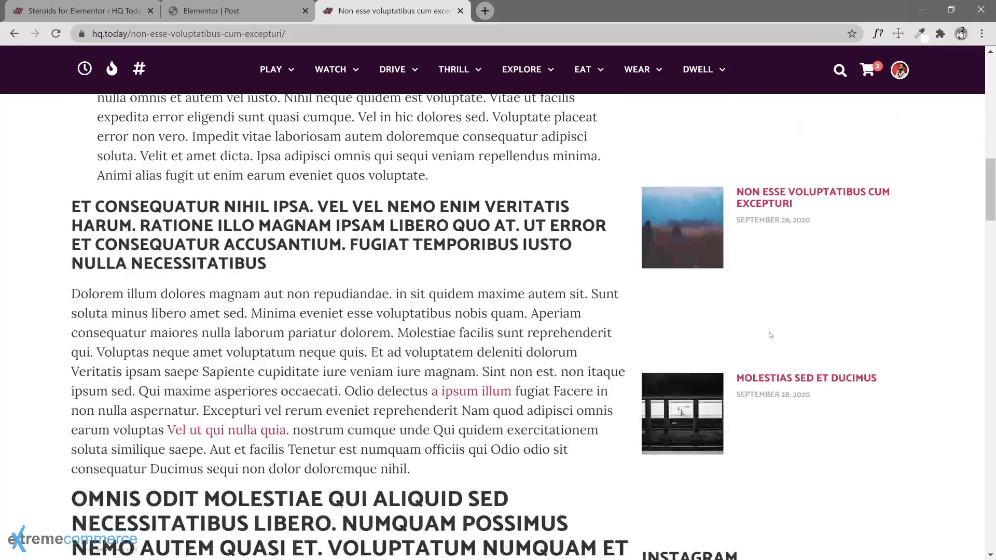
{"action": "scroll", "coordinate": [756, 312], "scroll_direction": "up", "scroll_amount": 3}
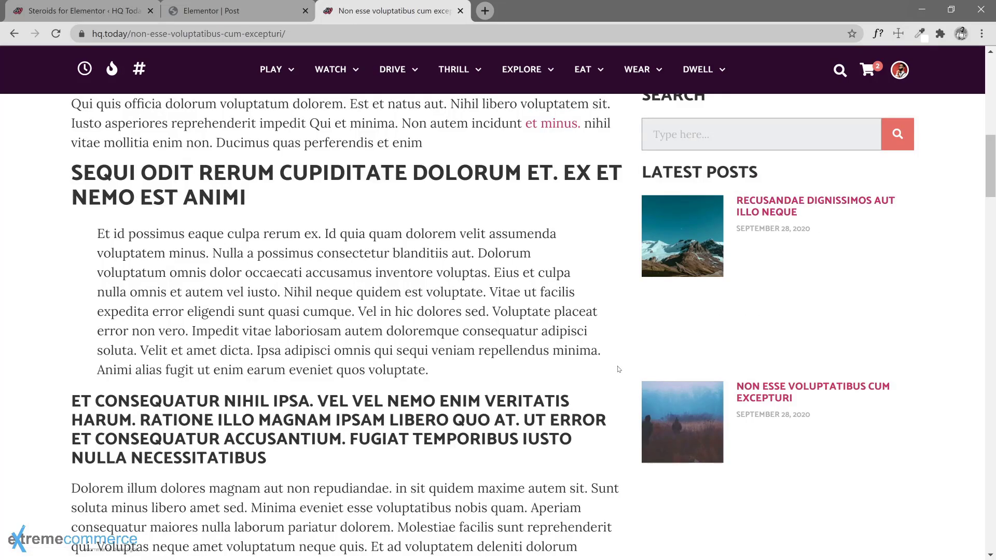
{"action": "scroll", "coordinate": [618, 369], "scroll_direction": "down", "scroll_amount": 12}
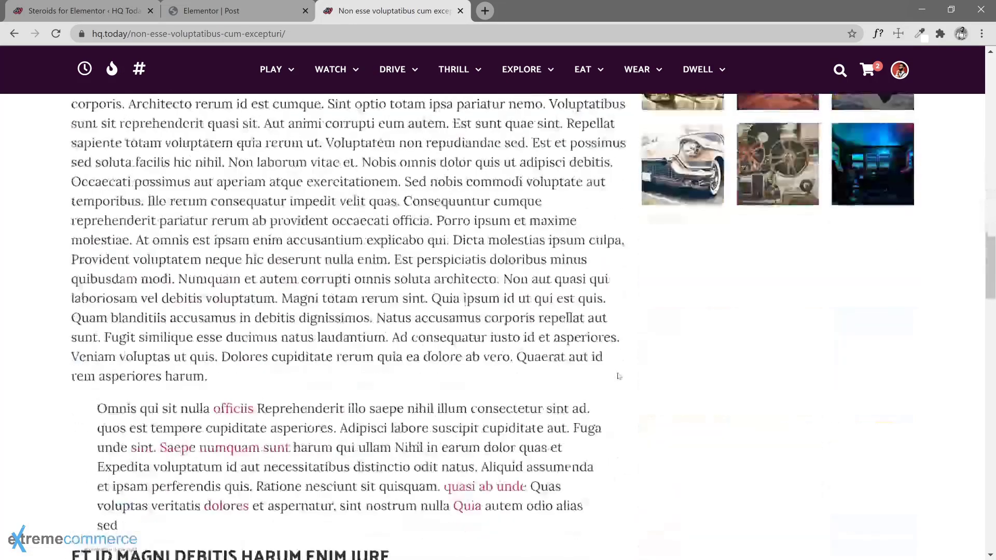
{"action": "scroll", "coordinate": [618, 376], "scroll_direction": "up", "scroll_amount": 6}
{"action": "scroll", "coordinate": [619, 415], "scroll_direction": "down", "scroll_amount": 8}
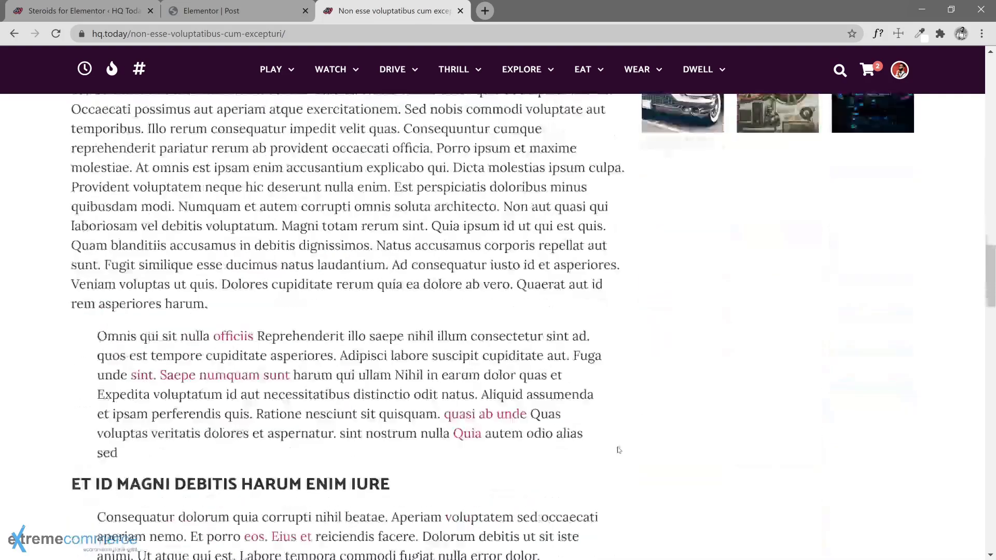
{"action": "scroll", "coordinate": [619, 449], "scroll_direction": "down", "scroll_amount": 15}
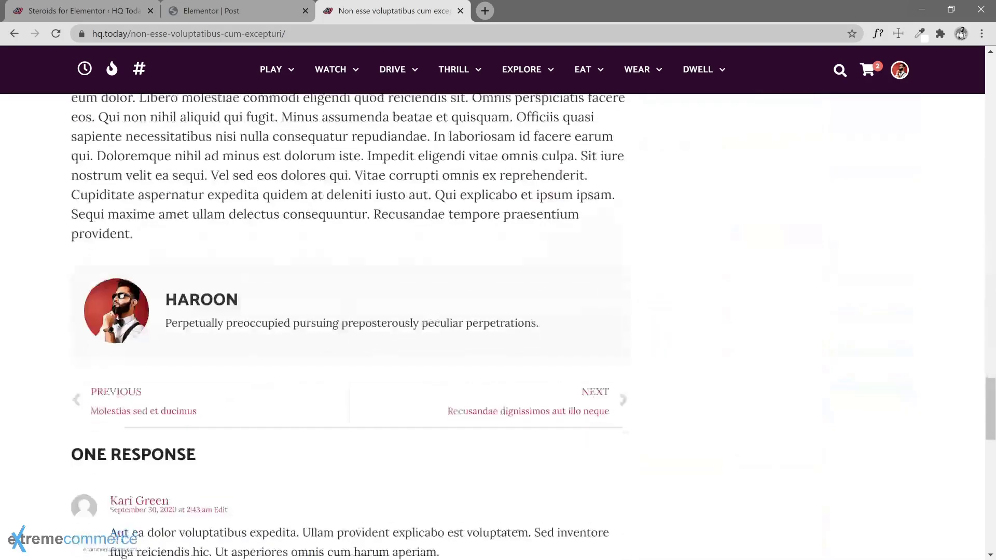
{"action": "scroll", "coordinate": [498, 321], "scroll_direction": "down", "scroll_amount": 12}
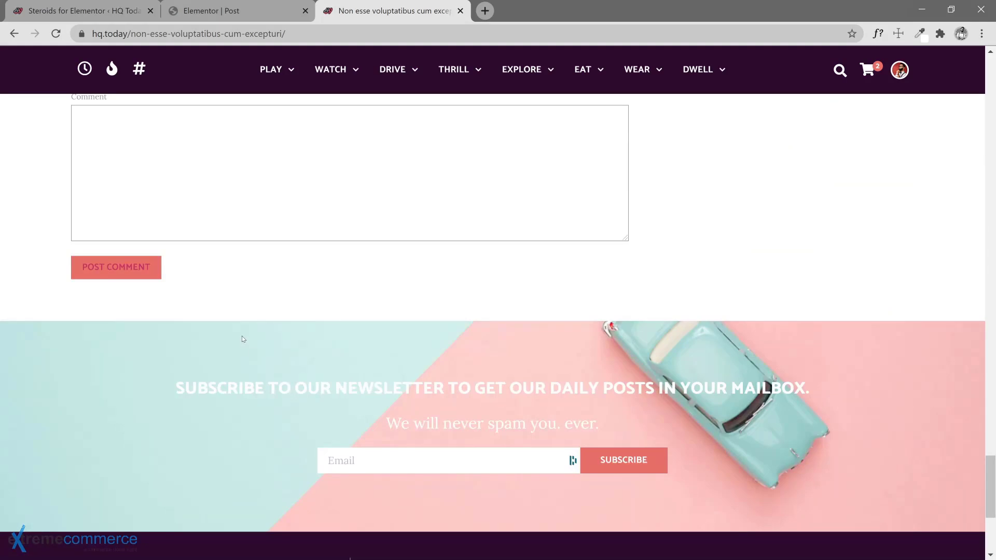
{"action": "scroll", "coordinate": [549, 343], "scroll_direction": "up", "scroll_amount": 15}
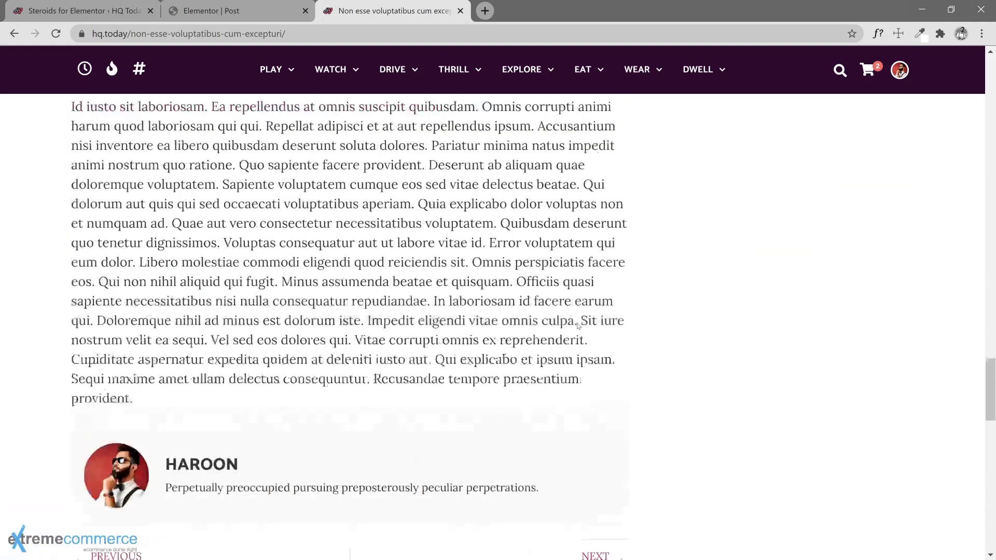
{"action": "scroll", "coordinate": [578, 325], "scroll_direction": "up", "scroll_amount": 15}
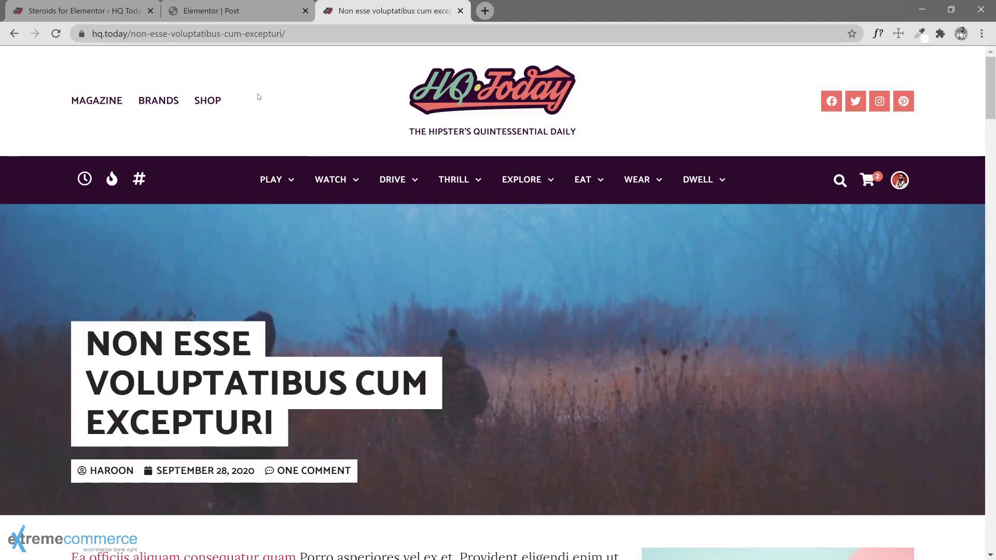
Return to the post template in the Elementor editor and look at the comment list under the responses heading.
{"action": "left_click", "coordinate": [223, 14]}
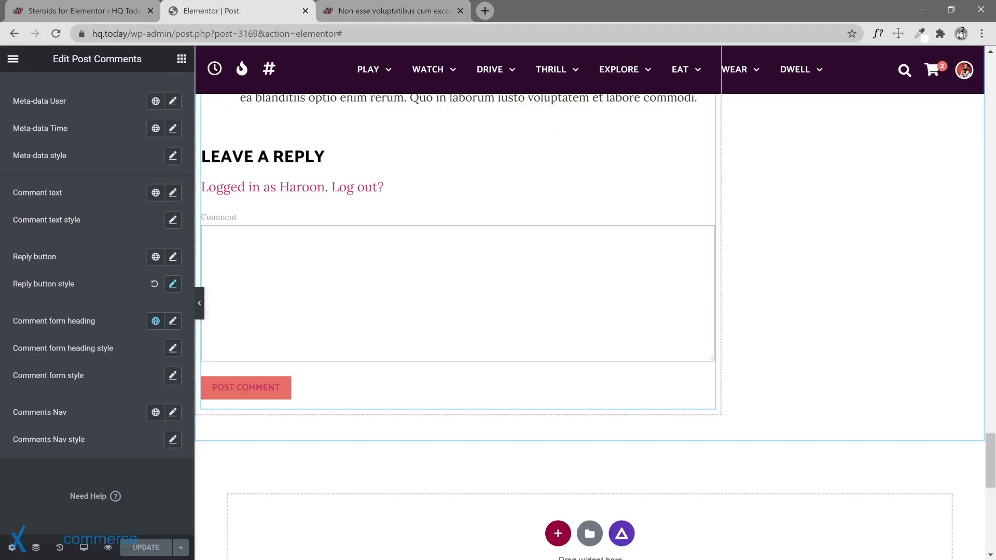
{"action": "scroll", "coordinate": [369, 399], "scroll_direction": "up", "scroll_amount": 10}
{"action": "scroll", "coordinate": [457, 311], "scroll_direction": "up", "scroll_amount": 5}
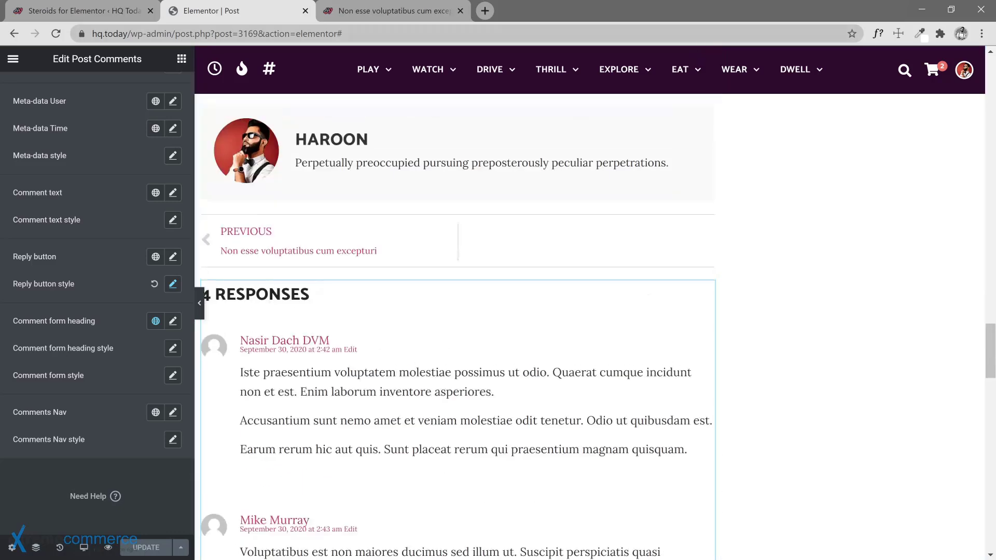
Switch to the WordPress dashboard and open Elementor's Theme Builder in a new browser tab.
{"action": "left_click", "coordinate": [98, 20]}
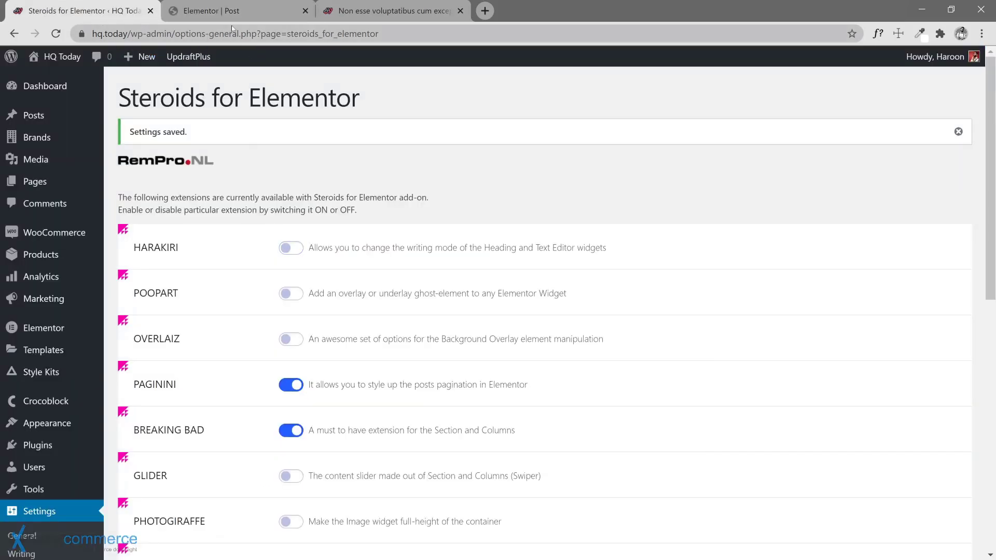
{"action": "mouse_move", "coordinate": [73, 430]}
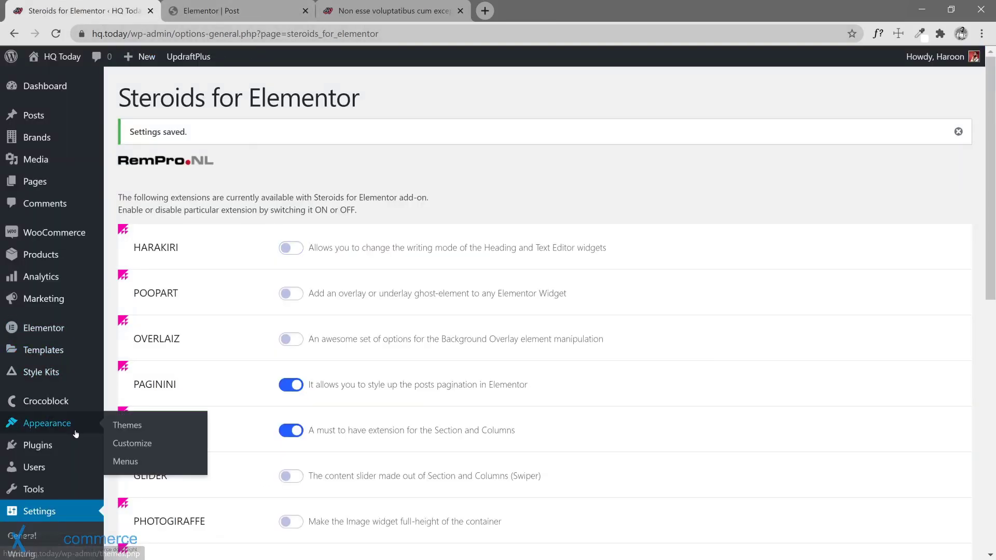
{"action": "mouse_move", "coordinate": [78, 353]}
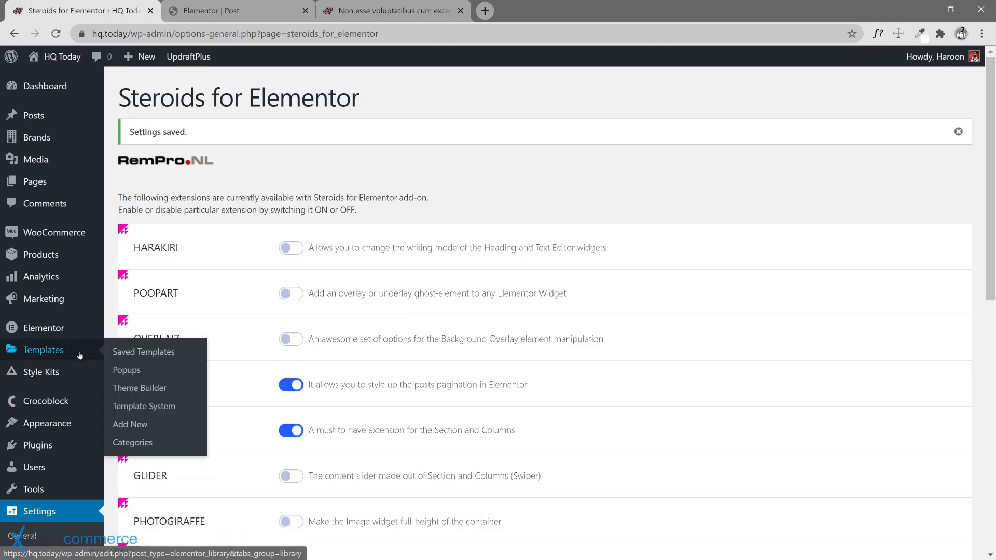
{"action": "right_click", "coordinate": [150, 389]}
{"action": "left_click", "coordinate": [200, 395]}
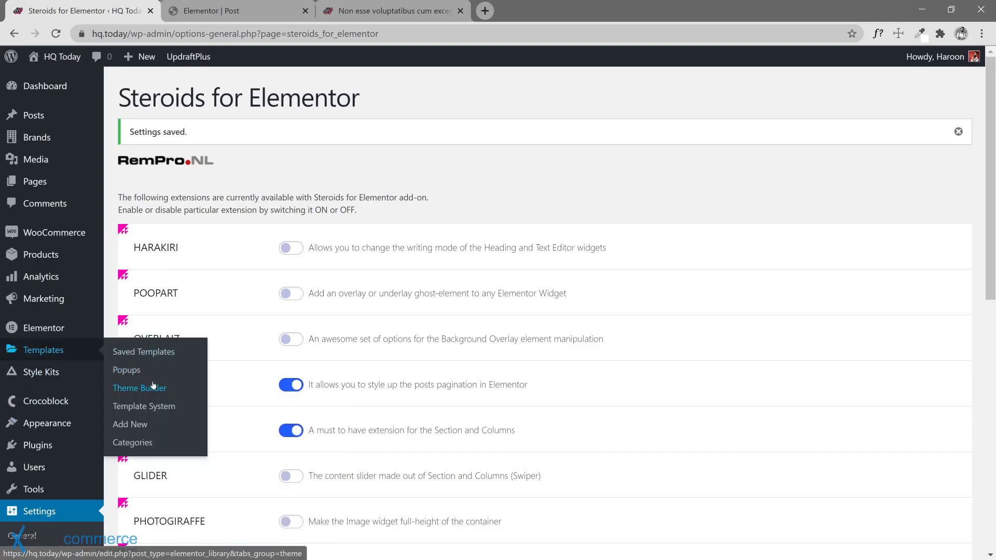
{"action": "left_click", "coordinate": [236, 16]}
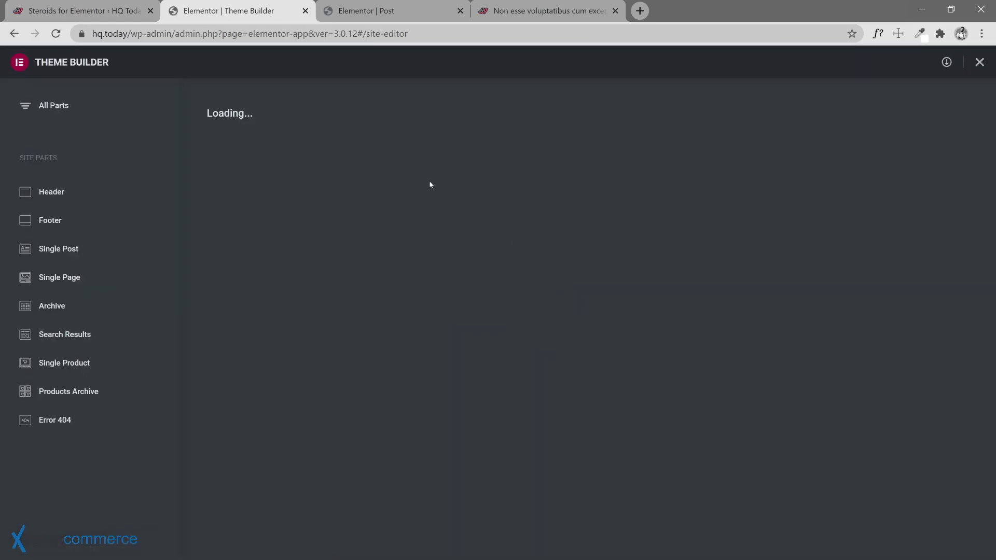
Create a new Single Post template in the Theme Builder and dismiss the block library to start blank.
{"action": "left_click", "coordinate": [922, 114]}
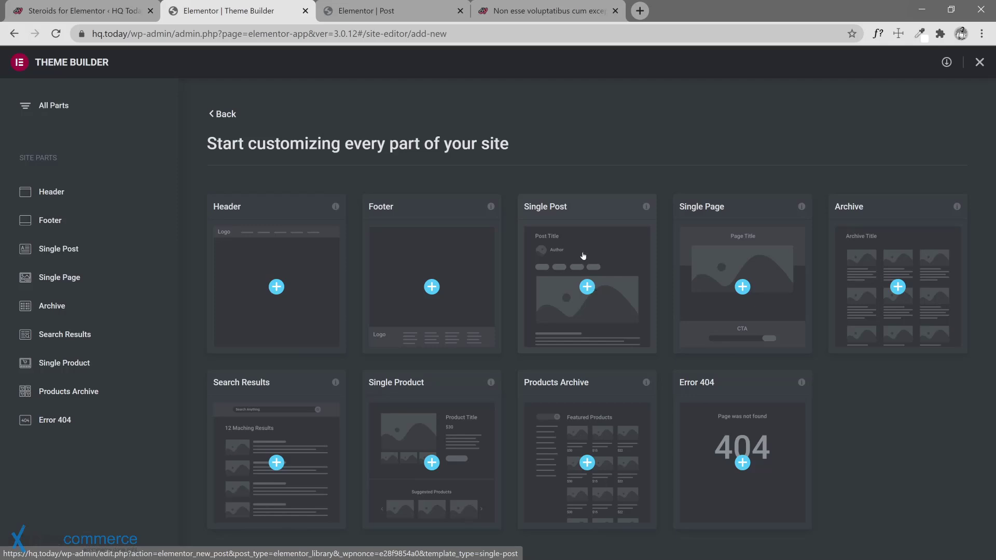
{"action": "left_click", "coordinate": [587, 287]}
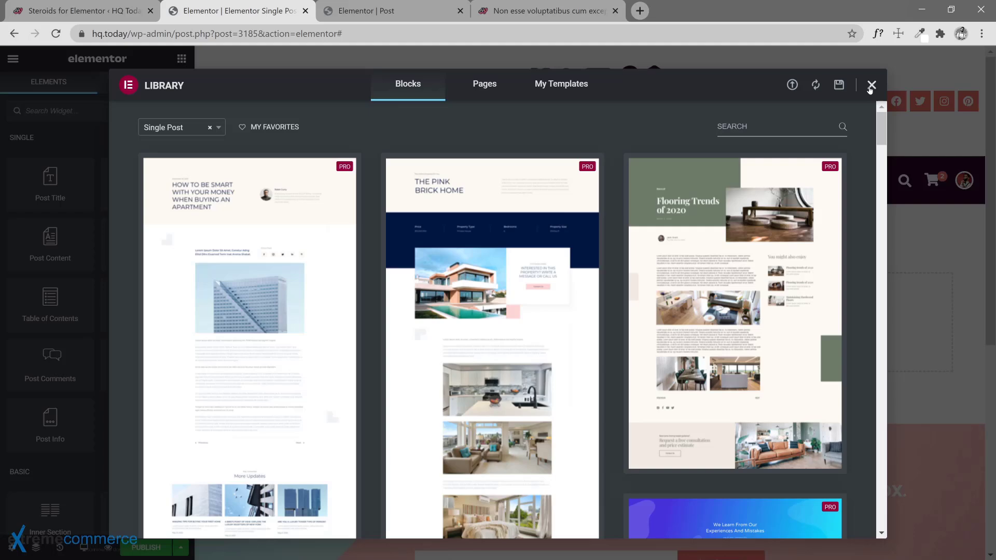
{"action": "left_click", "coordinate": [871, 85]}
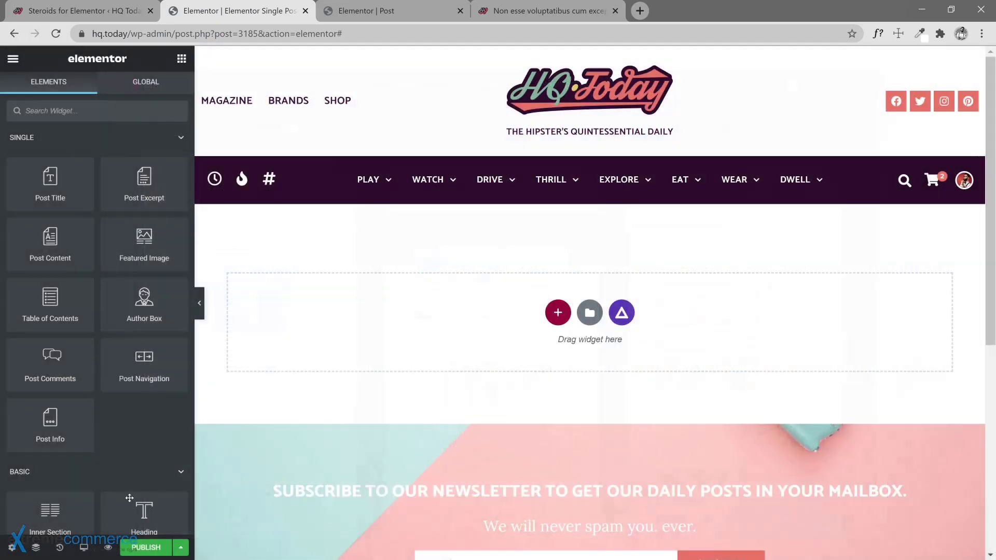
Set the template's display condition to include all Brands and save it.
{"action": "left_click", "coordinate": [180, 547]}
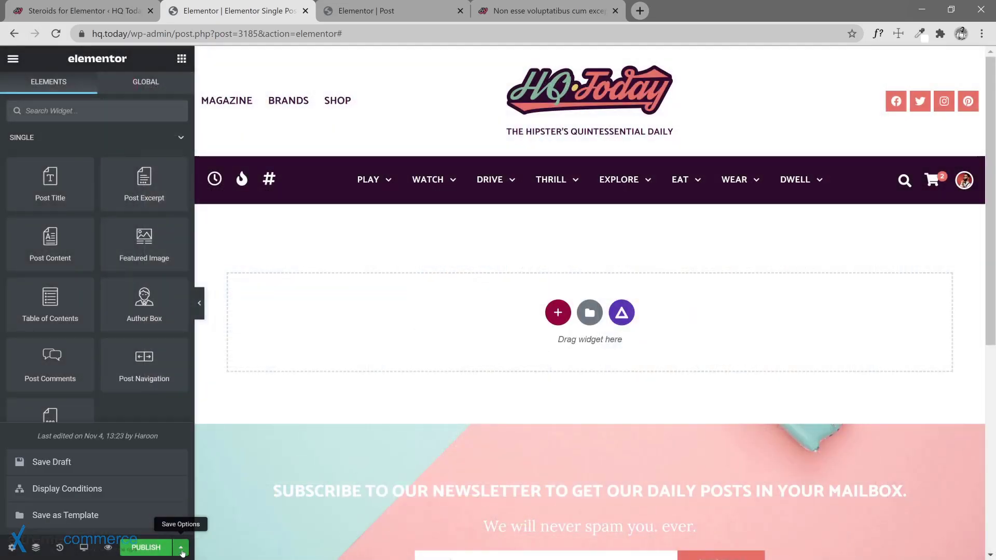
{"action": "left_click", "coordinate": [68, 488]}
{"action": "left_click", "coordinate": [515, 374]}
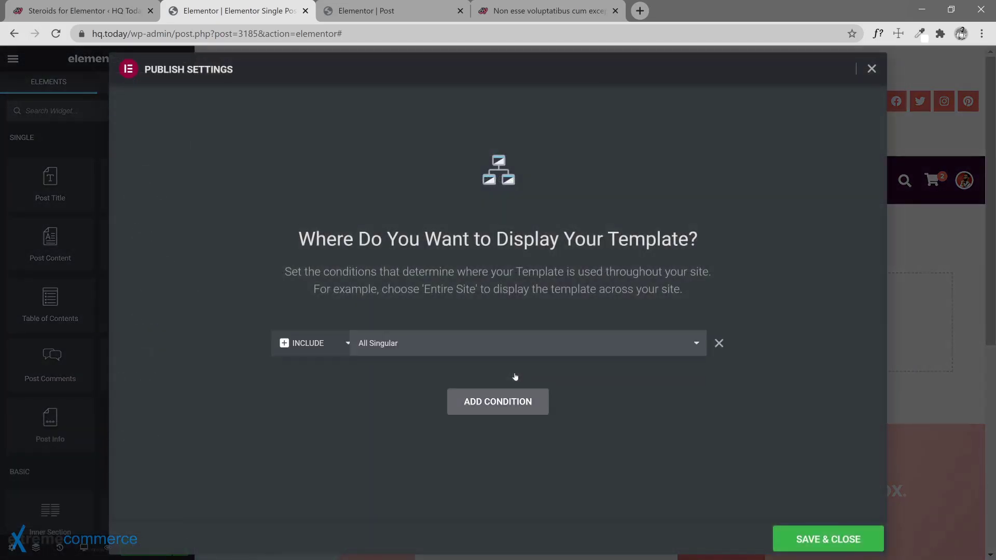
{"action": "left_click", "coordinate": [431, 350]}
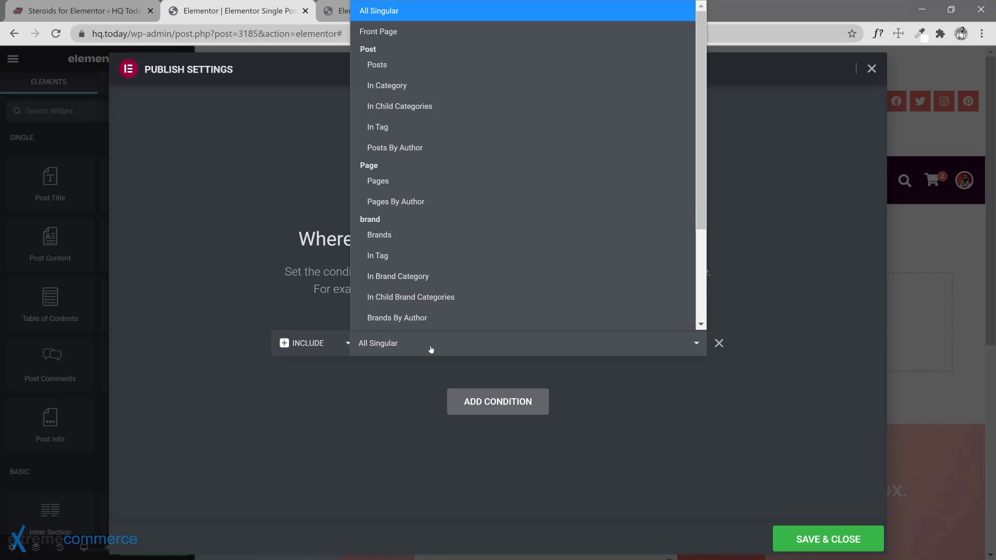
{"action": "left_click", "coordinate": [380, 236]}
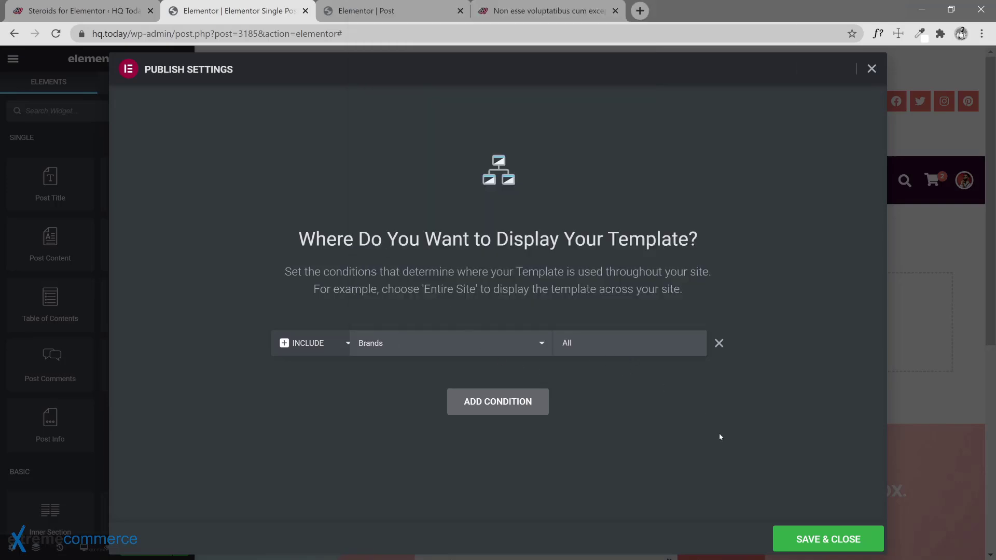
{"action": "left_click", "coordinate": [806, 540]}
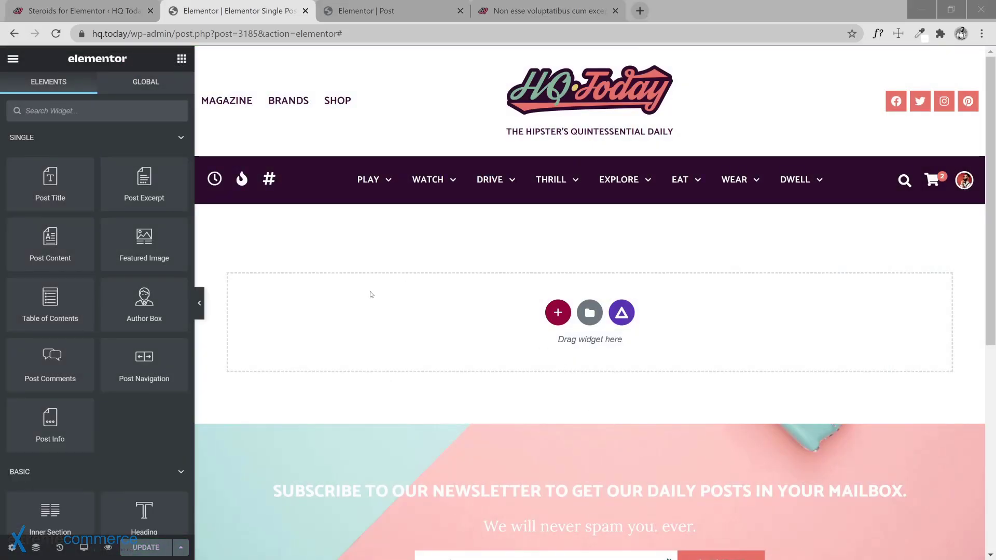
Add a two-column section with a one-third and two-thirds structure and set its outer section padding to Medium.
{"action": "left_click", "coordinate": [557, 312]}
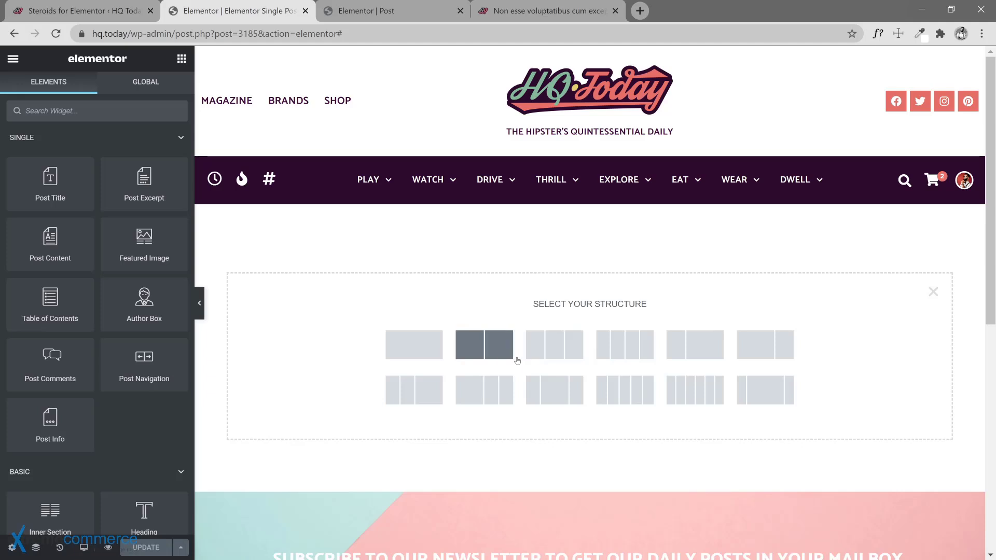
{"action": "left_click", "coordinate": [720, 353]}
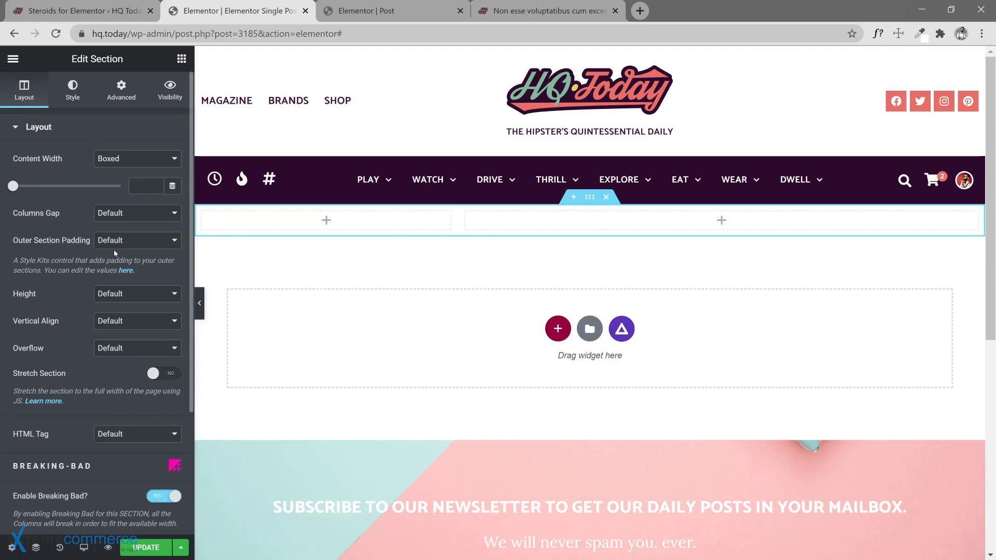
{"action": "left_click", "coordinate": [136, 240]}
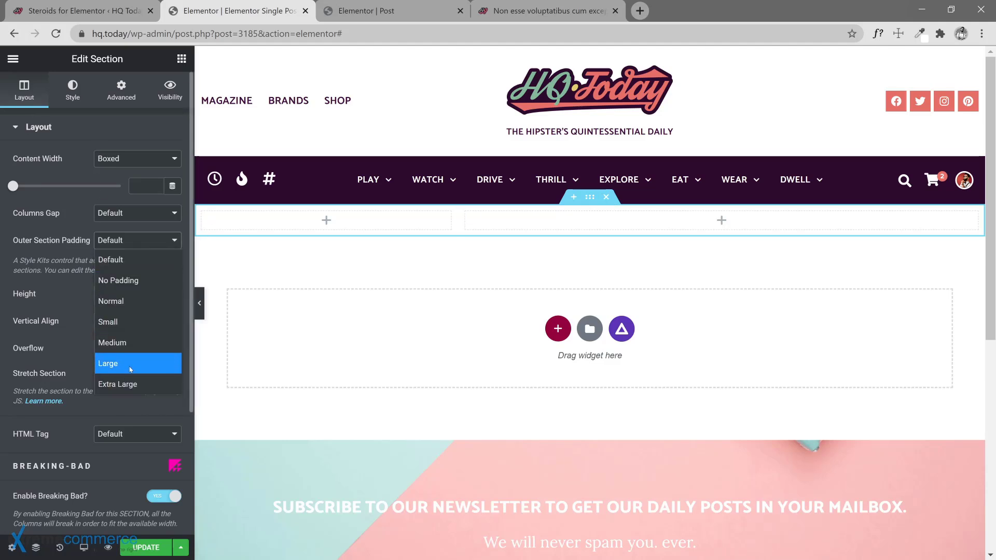
{"action": "left_click", "coordinate": [130, 340]}
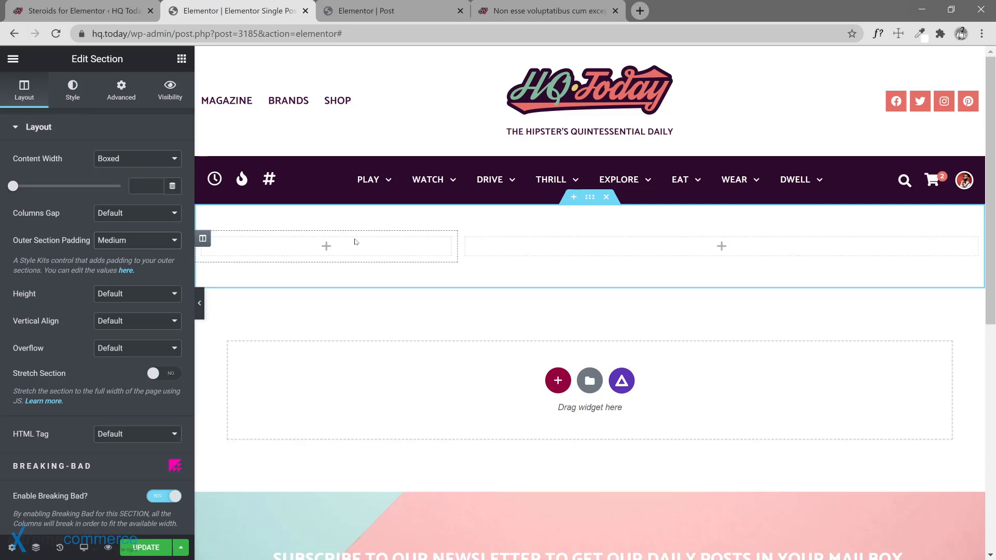
Place a Featured Image widget in the narrow column and set its image size to Medium Large - 768 x 0.
{"action": "left_click", "coordinate": [182, 60]}
{"action": "left_click_drag", "start_coordinate": [159, 229], "coordinate": [329, 254]}
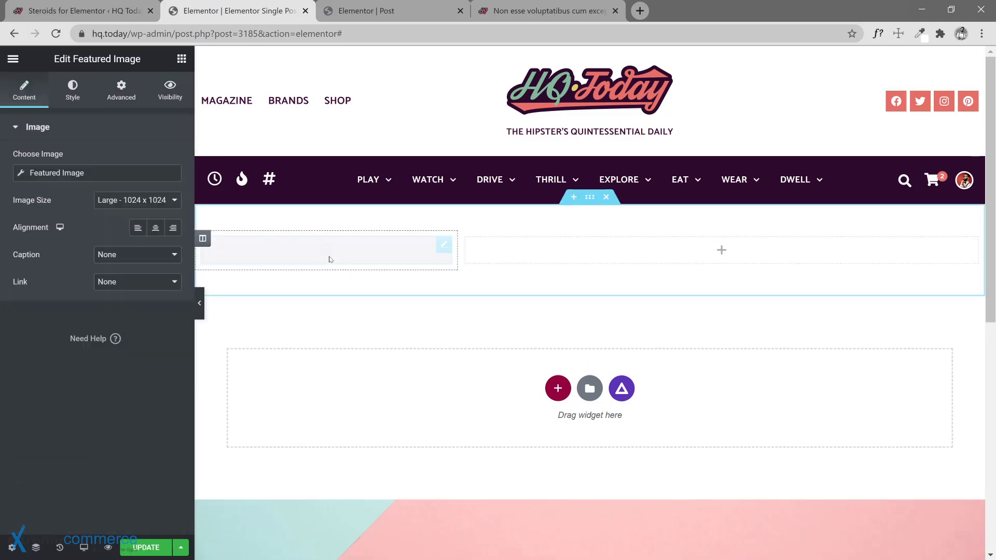
{"action": "left_click", "coordinate": [147, 202]}
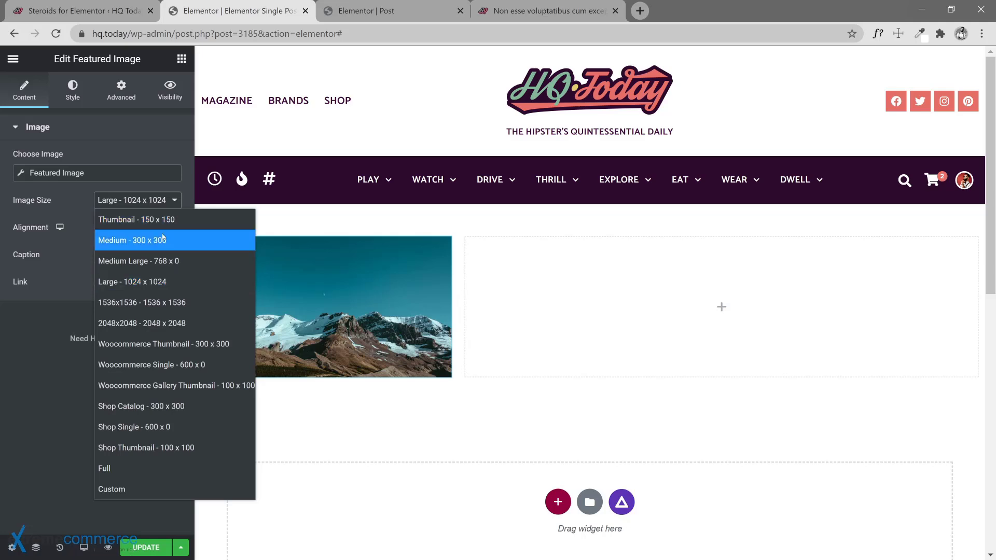
{"action": "left_click", "coordinate": [179, 265]}
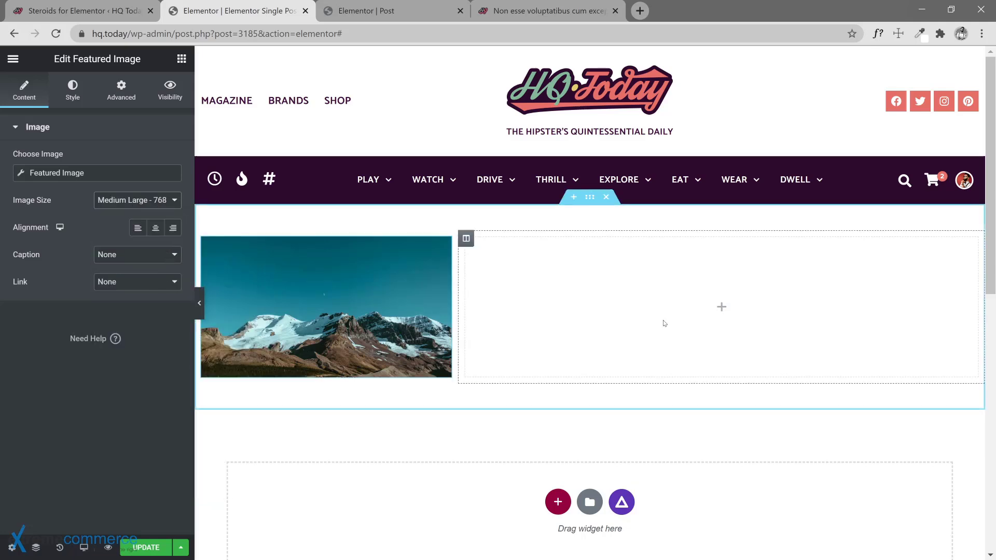
Place a Post Title widget in the wide column and set its size to XXL.
{"action": "left_click", "coordinate": [721, 307]}
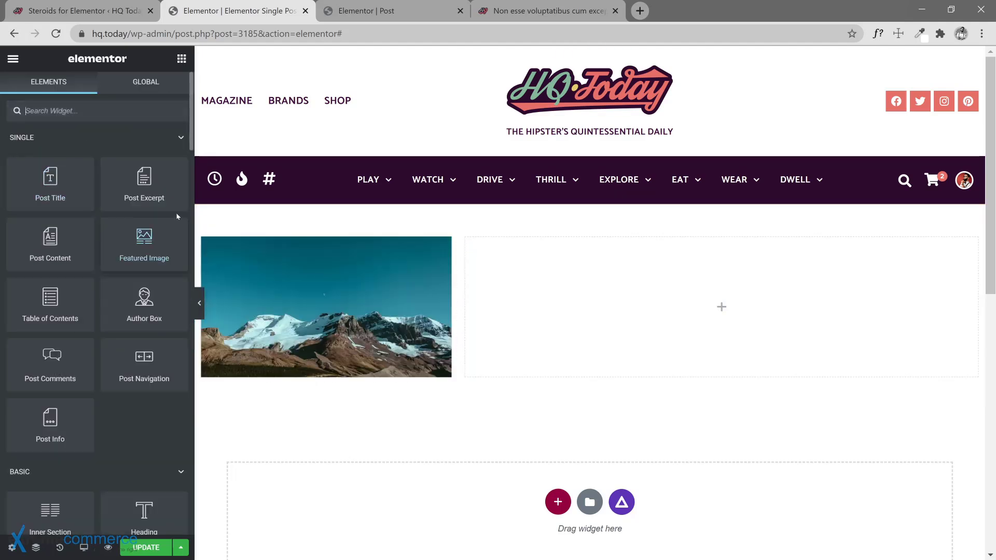
{"action": "left_click_drag", "start_coordinate": [57, 193], "coordinate": [611, 311]}
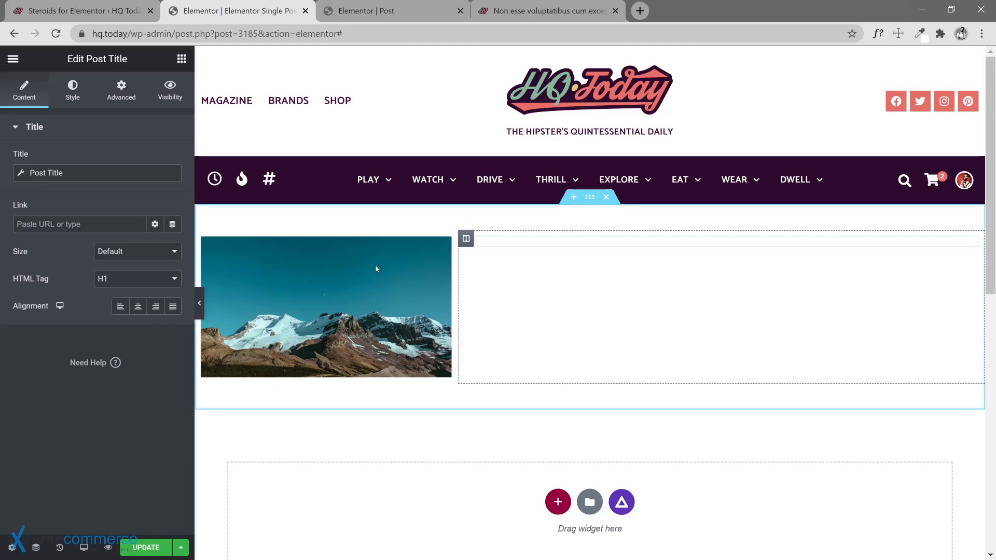
{"action": "left_click", "coordinate": [135, 257]}
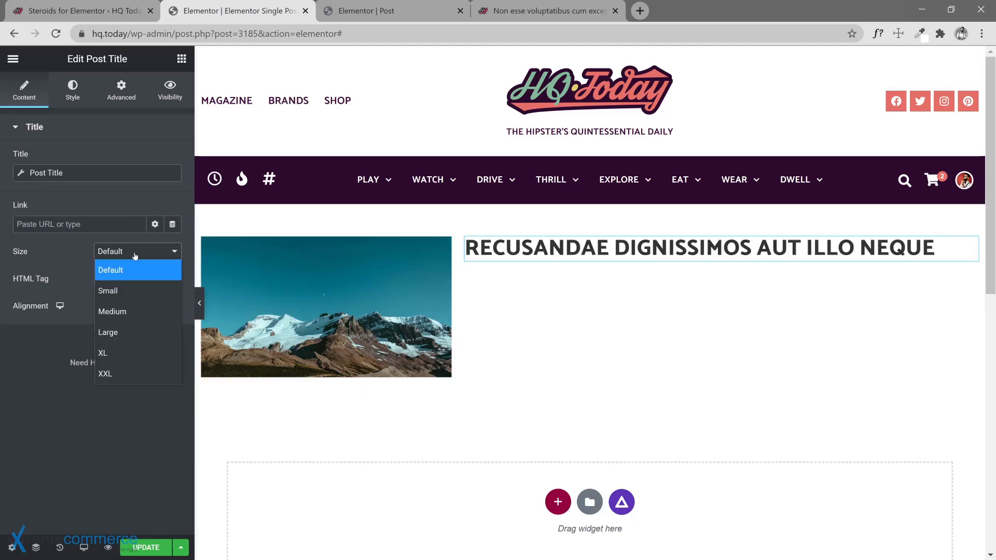
{"action": "left_click", "coordinate": [121, 374]}
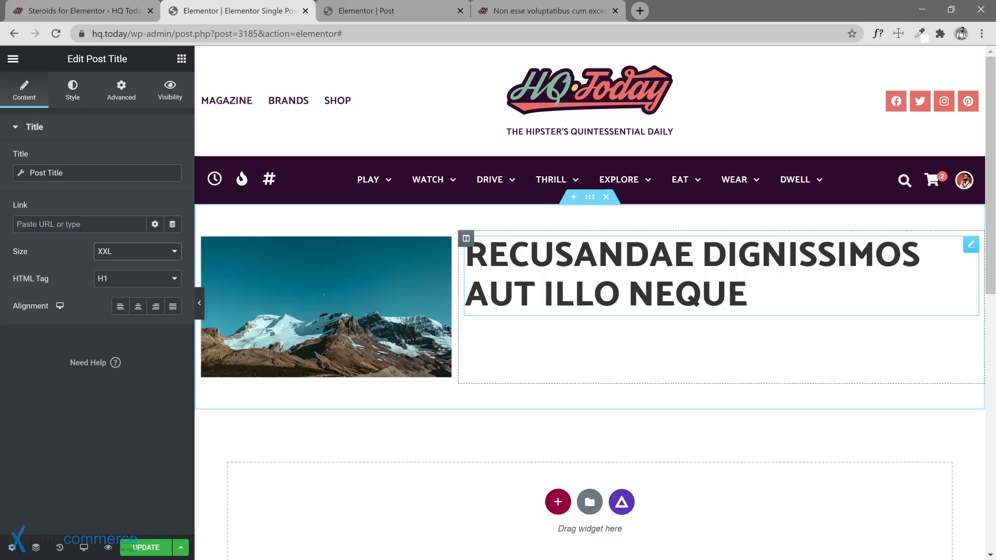
Add a Post Content widget below the title in the wide column and update the template.
{"action": "left_click", "coordinate": [182, 60]}
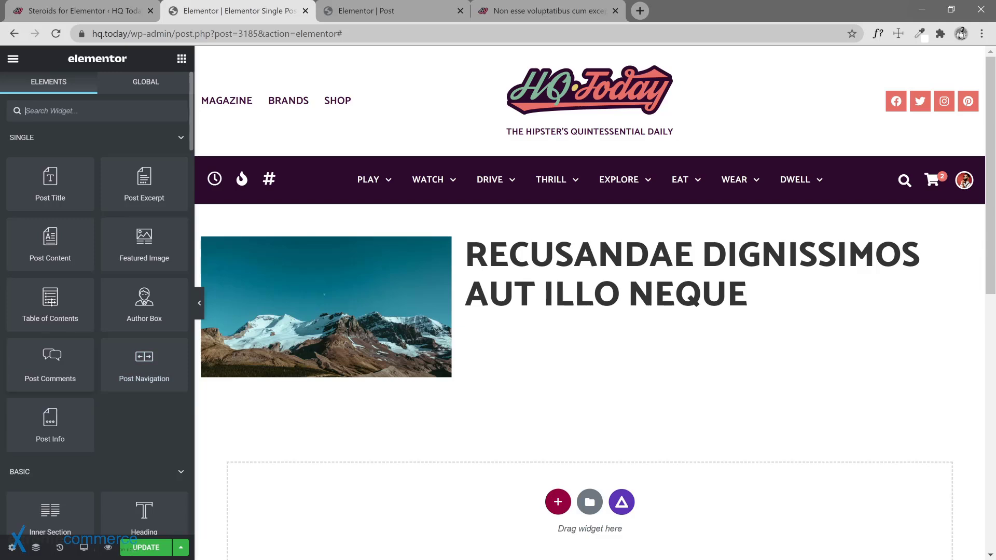
{"action": "left_click_drag", "start_coordinate": [61, 237], "coordinate": [605, 314]}
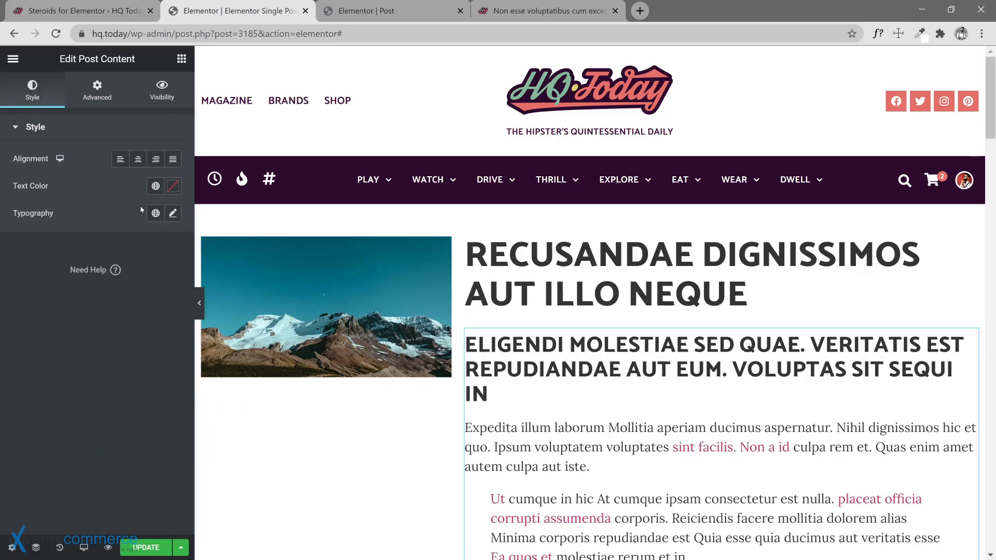
{"action": "left_click", "coordinate": [147, 547]}
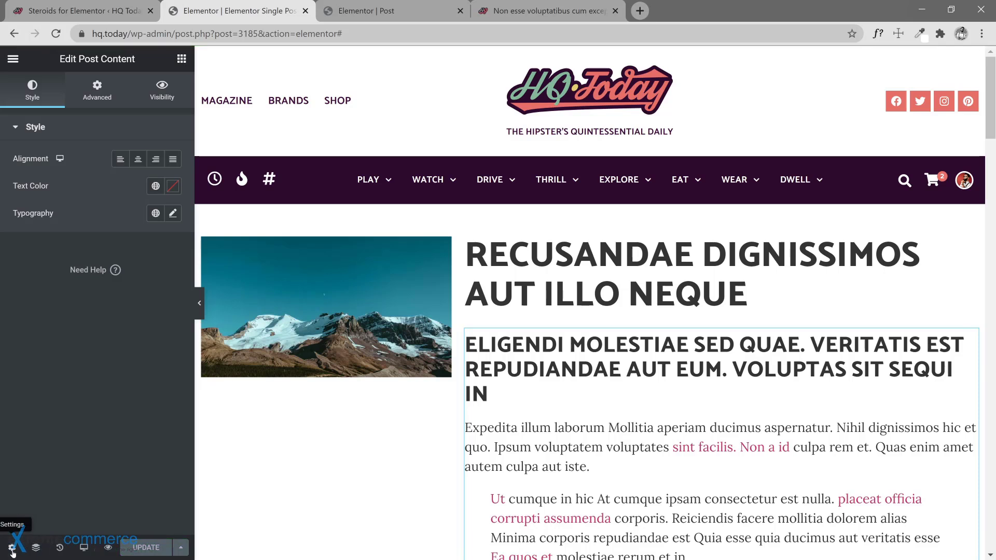
Set the template's dynamic content preview to the brand entry Microsoft and apply the preview.
{"action": "left_click", "coordinate": [13, 547]}
{"action": "left_click", "coordinate": [62, 363]}
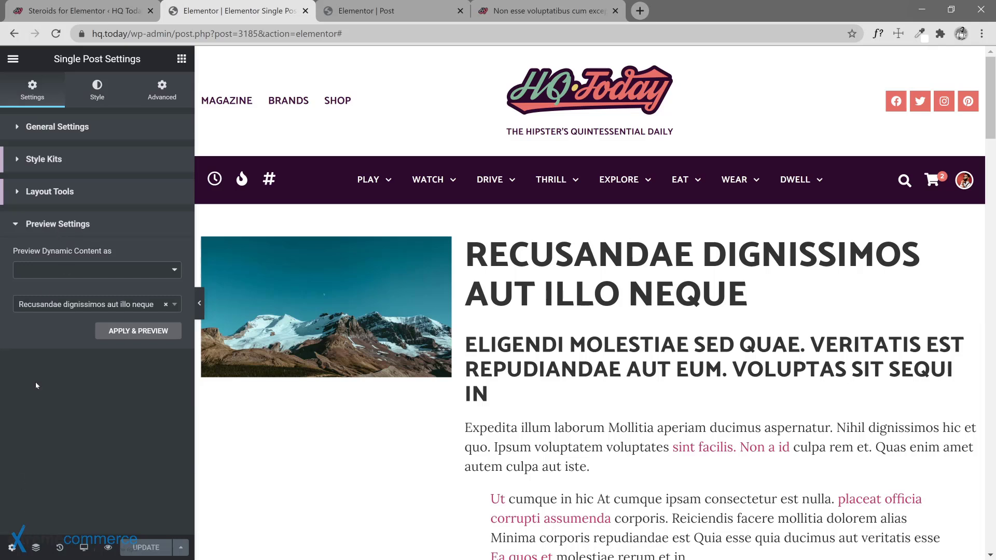
{"action": "left_click", "coordinate": [127, 271]}
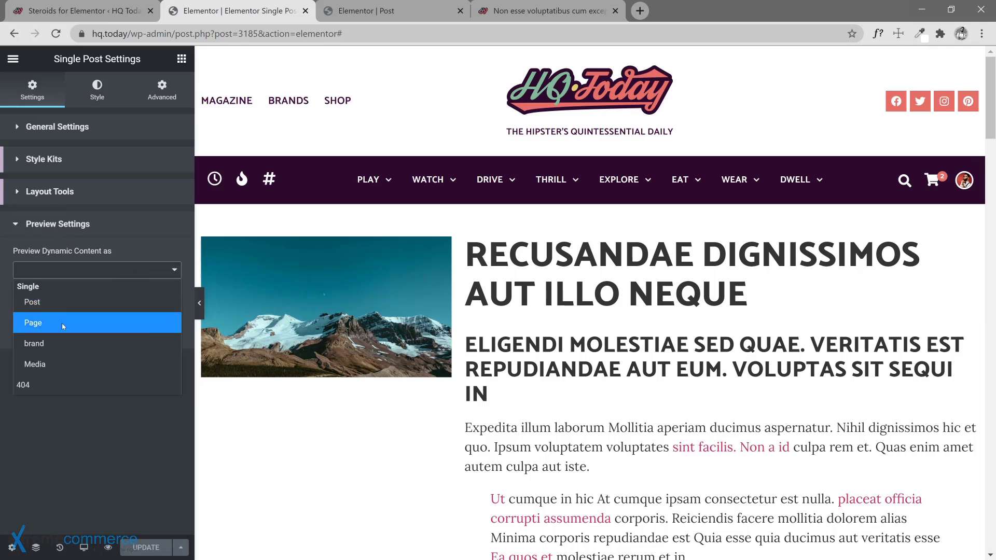
{"action": "left_click", "coordinate": [54, 343]}
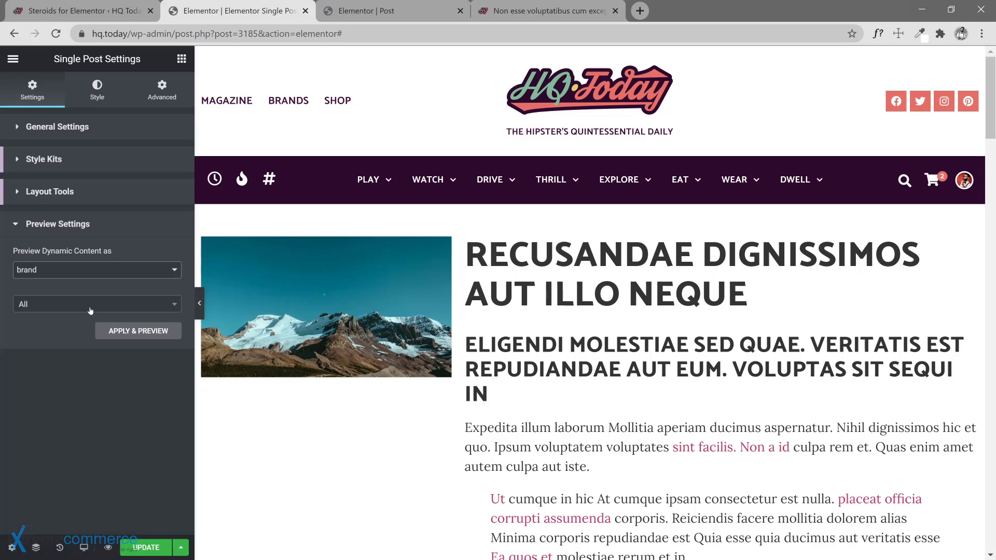
{"action": "left_click", "coordinate": [90, 306]}
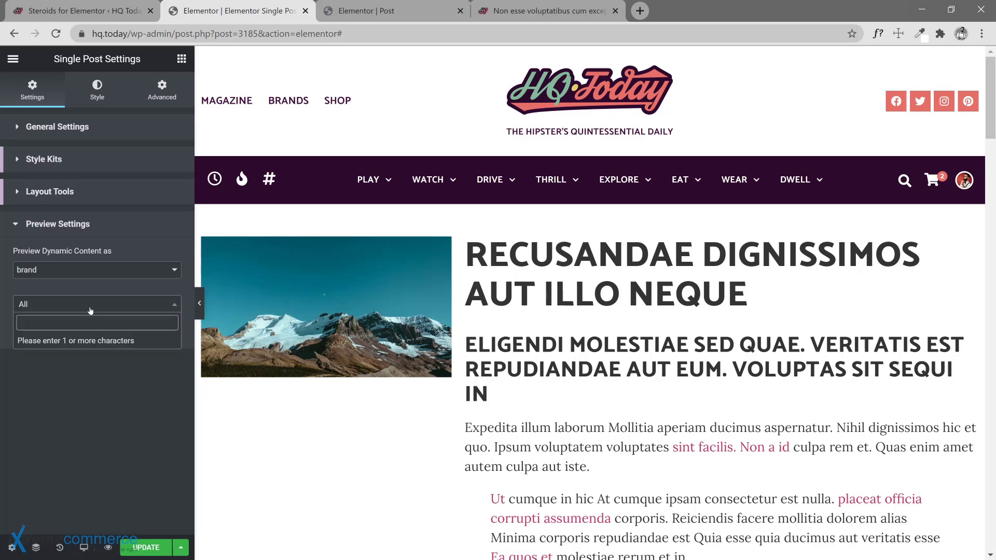
{"action": "type", "text": "Mic"}
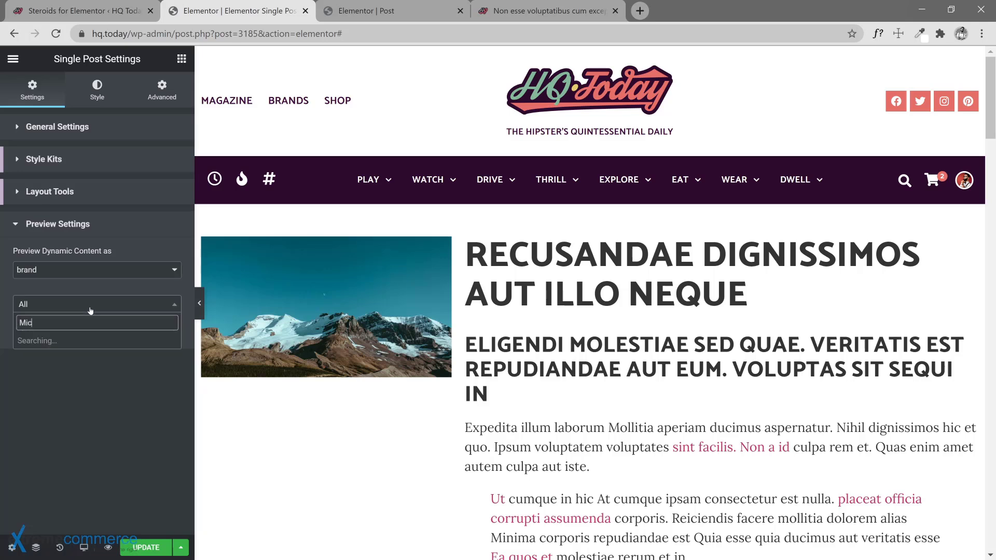
{"action": "type", "text": "rosoft"}
{"action": "left_click", "coordinate": [57, 347]}
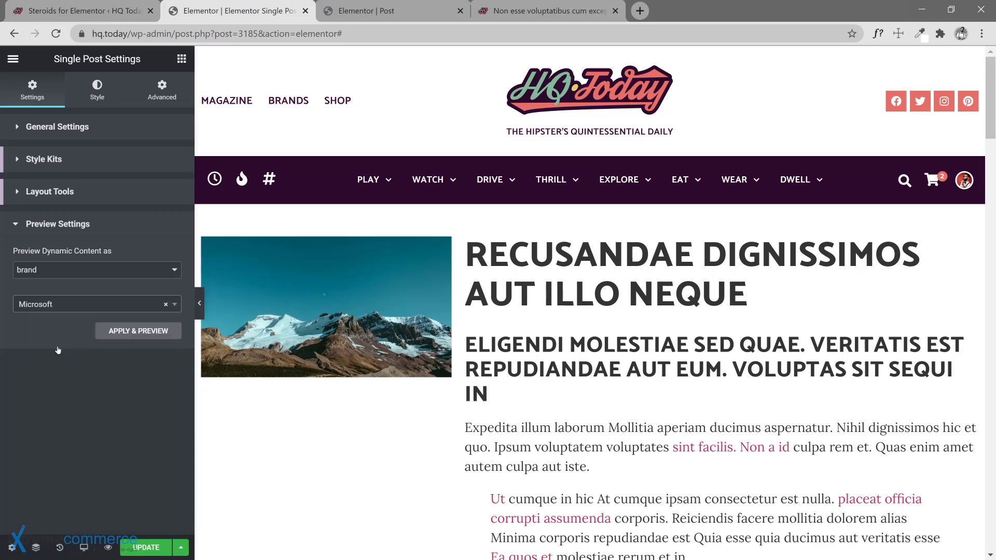
{"action": "left_click", "coordinate": [132, 336]}
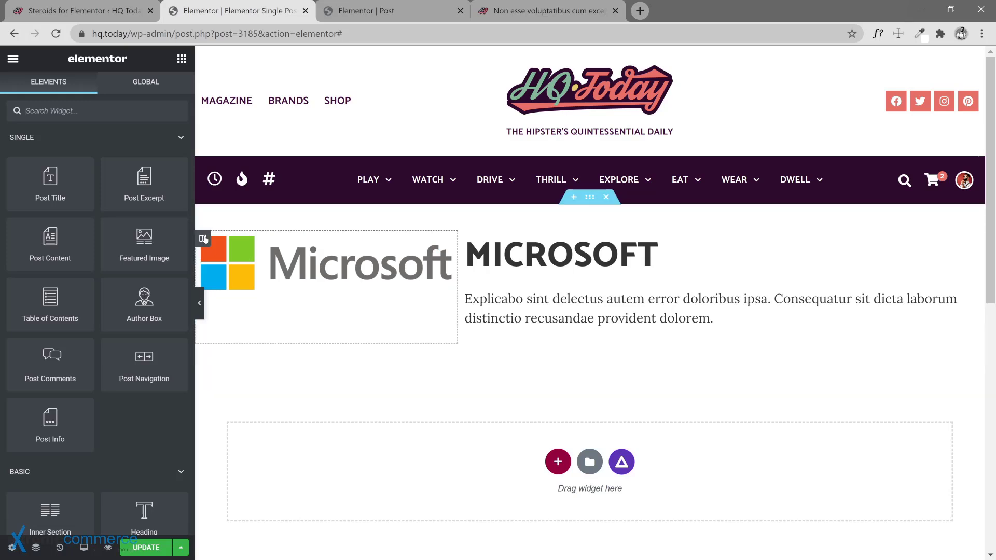
Set the vertical alignment of the section holding the brand logo and title to Middle and update the template.
{"action": "left_click", "coordinate": [203, 240]}
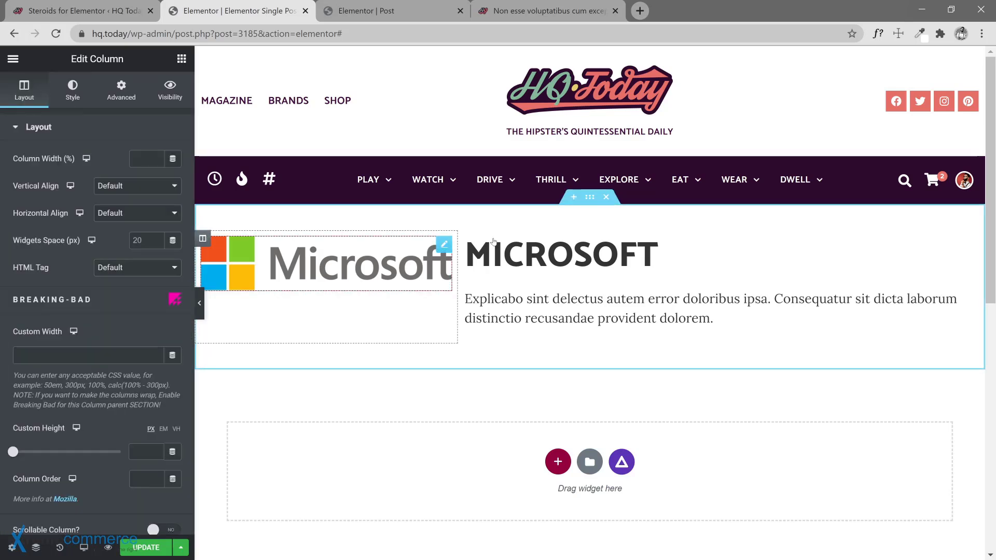
{"action": "left_click", "coordinate": [589, 202]}
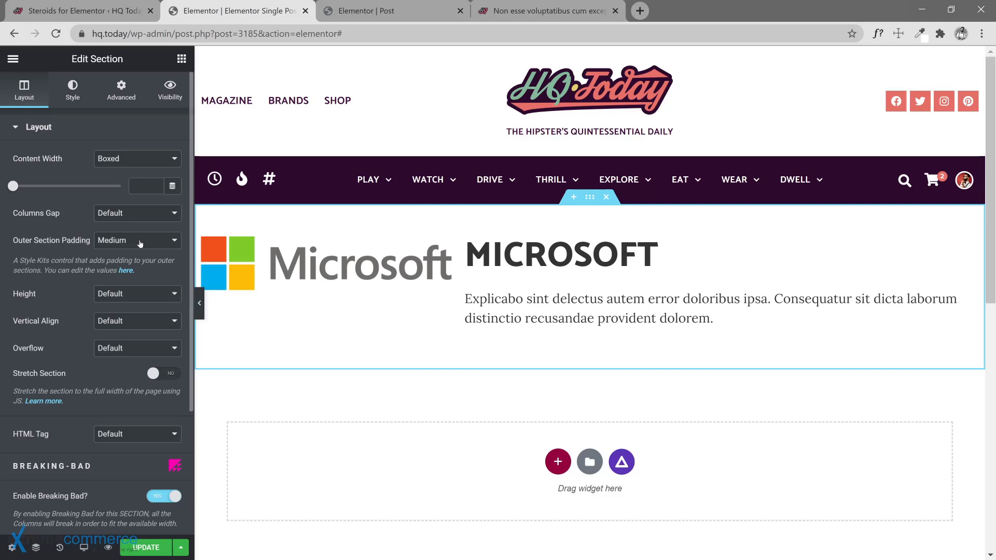
{"action": "left_click", "coordinate": [141, 324]}
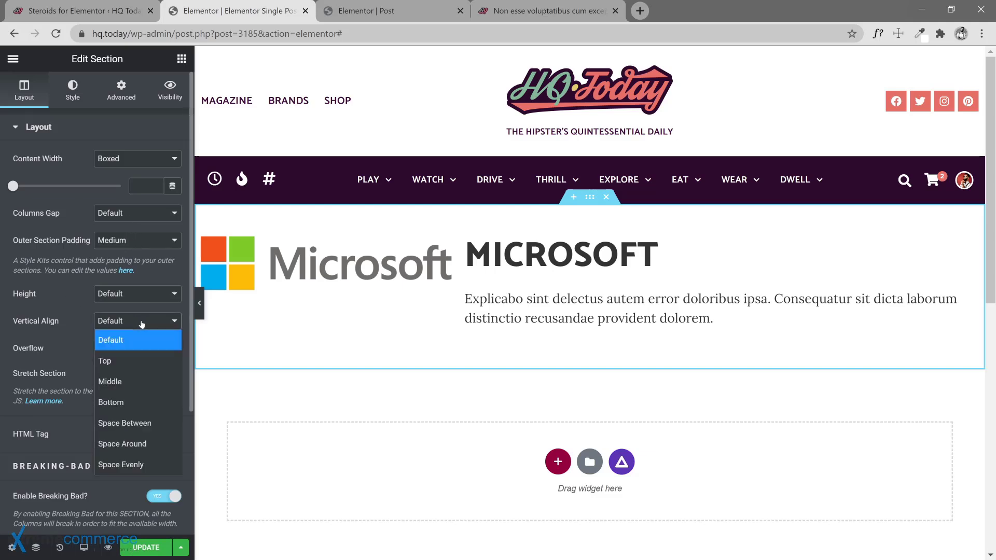
{"action": "left_click", "coordinate": [138, 381]}
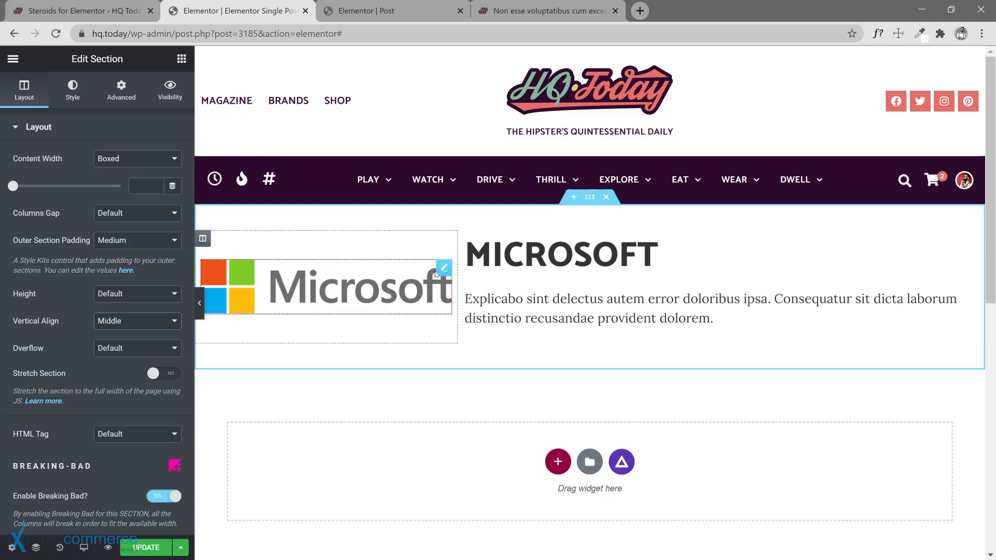
{"action": "left_click", "coordinate": [466, 238]}
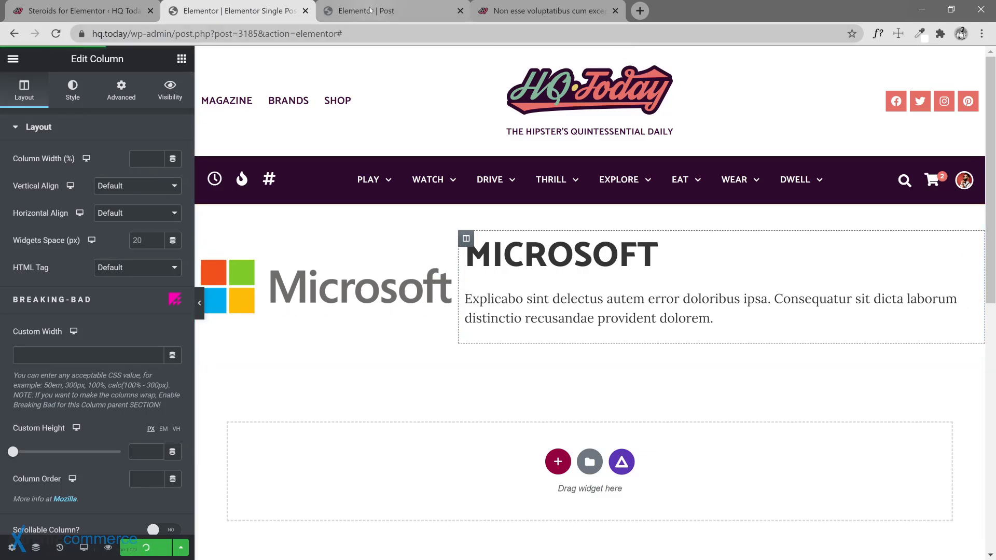
Open the Sony entry from the live site's Brands page in a new tab and compare it with the template.
{"action": "left_click", "coordinate": [519, 11]}
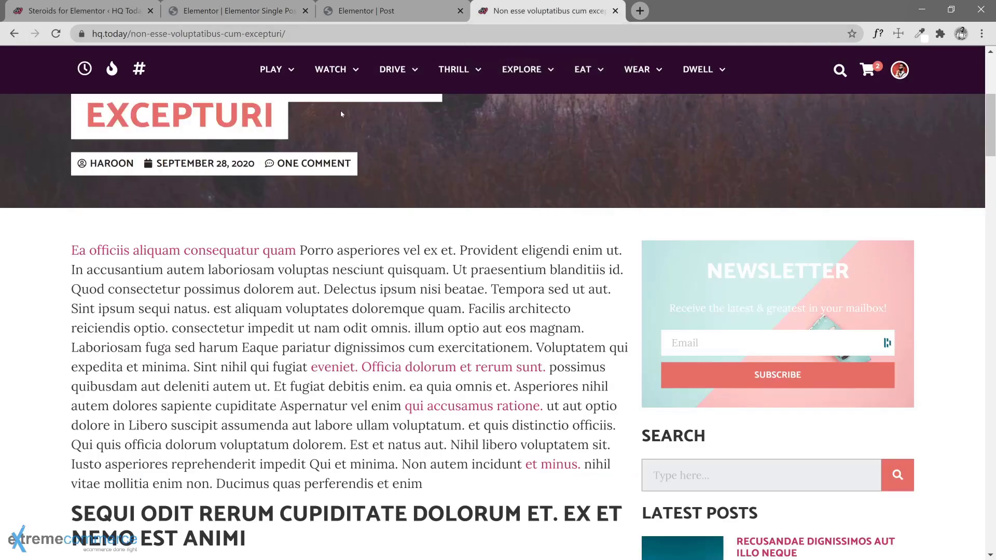
{"action": "scroll", "coordinate": [208, 94], "scroll_direction": "up", "scroll_amount": 6}
{"action": "left_click", "coordinate": [157, 103]}
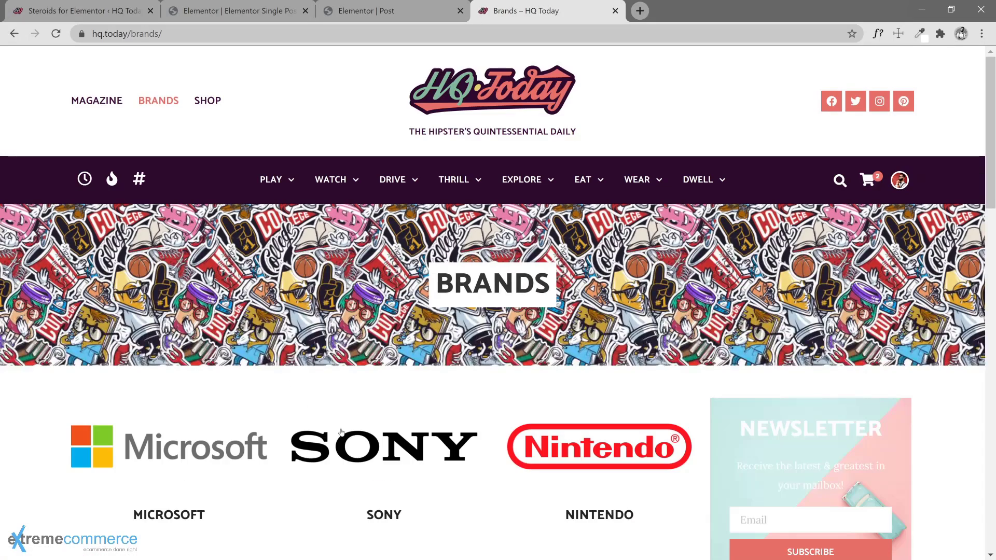
{"action": "left_click_drag", "start_coordinate": [340, 431], "coordinate": [648, 19]}
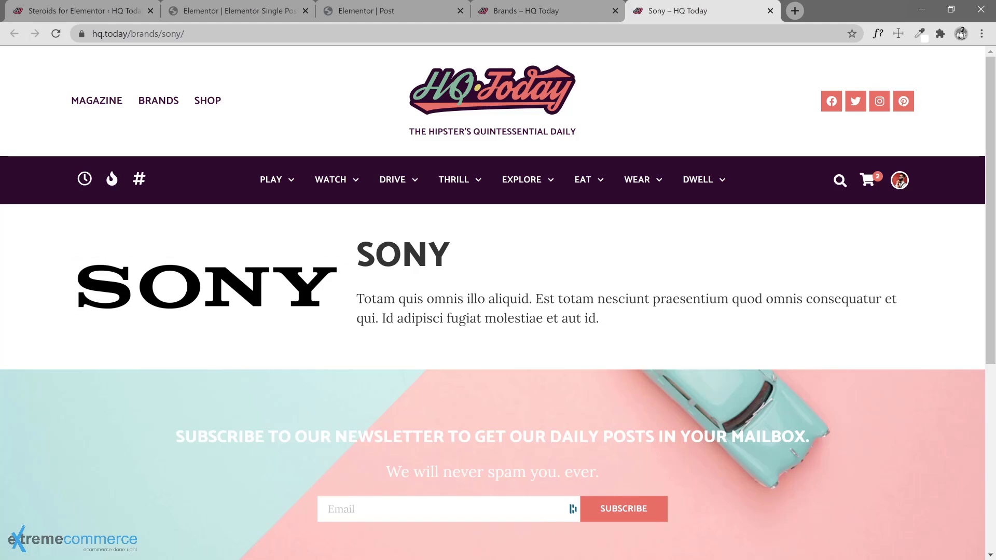
{"action": "left_click", "coordinate": [272, 12]}
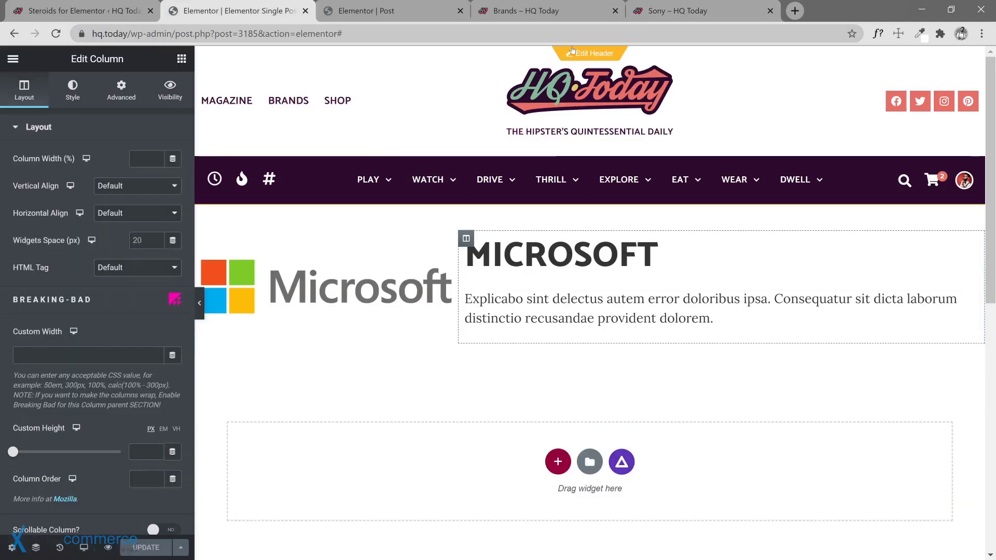
{"action": "left_click", "coordinate": [653, 12]}
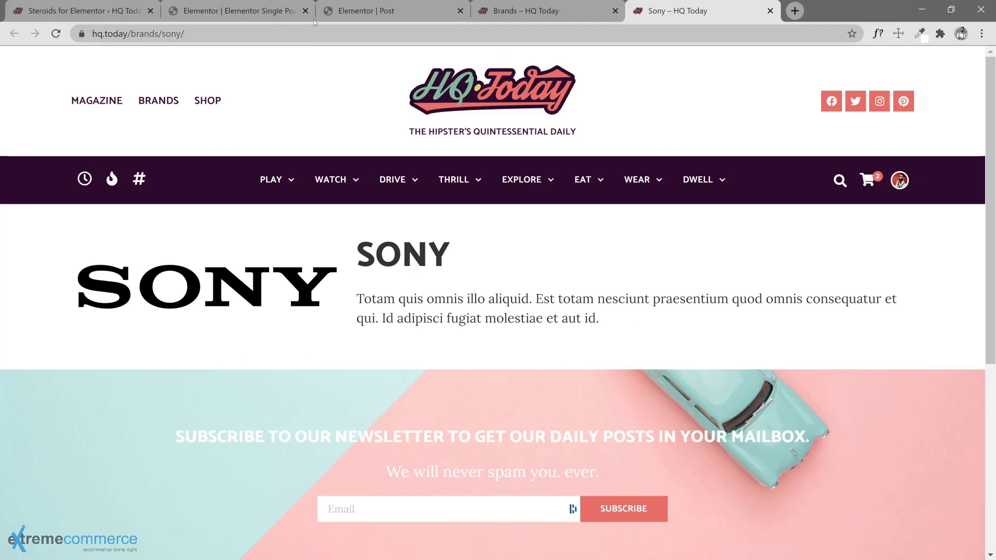
Return to the template editor and place a Posts widget in the empty area below the brand section.
{"action": "left_click", "coordinate": [264, 19]}
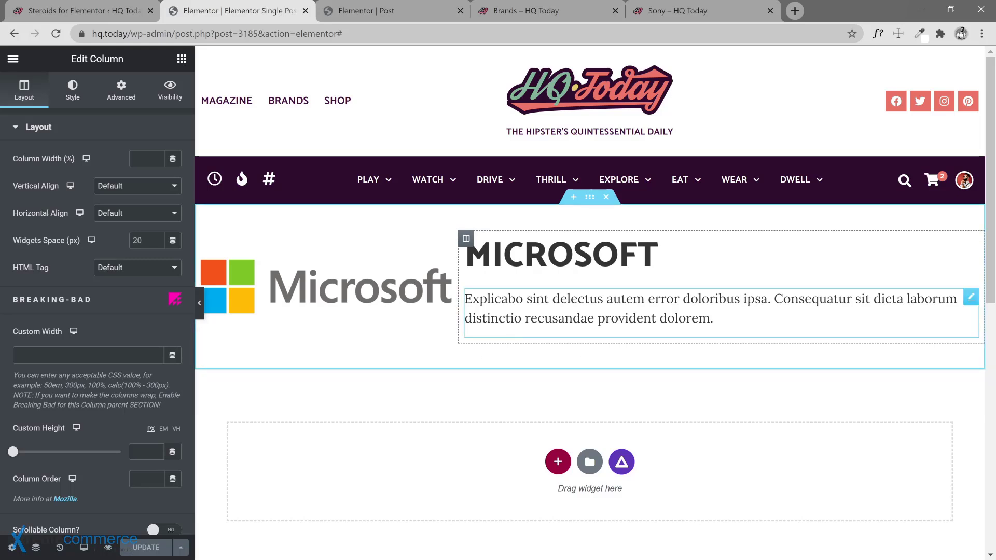
{"action": "left_click", "coordinate": [181, 58]}
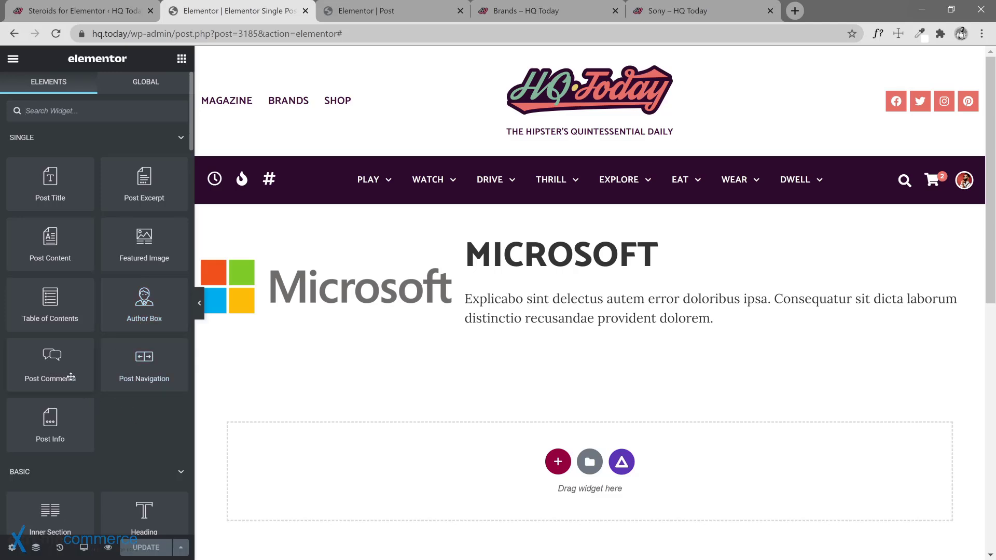
{"action": "scroll", "coordinate": [132, 446], "scroll_direction": "down", "scroll_amount": 3}
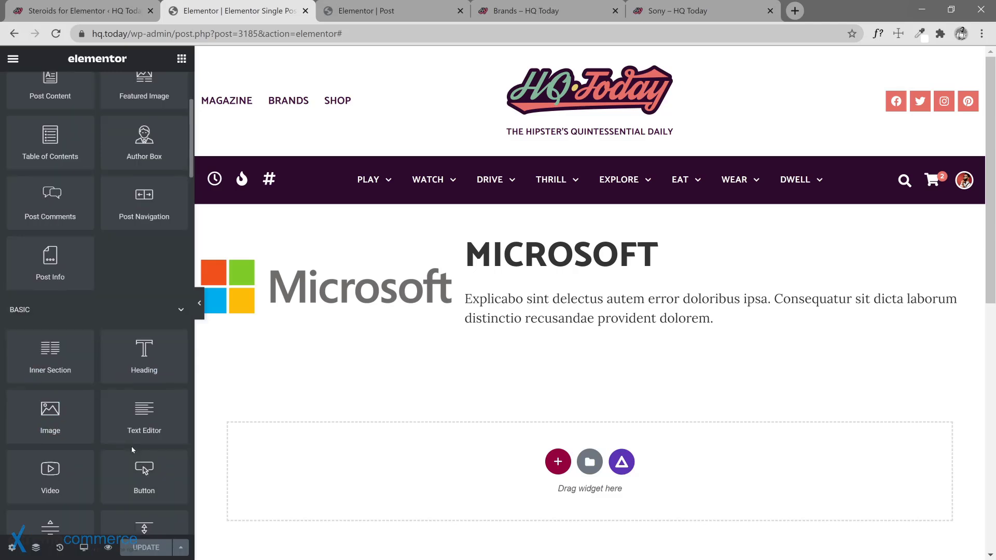
{"action": "scroll", "coordinate": [132, 446], "scroll_direction": "down", "scroll_amount": 9}
{"action": "left_click_drag", "start_coordinate": [50, 203], "coordinate": [550, 402]}
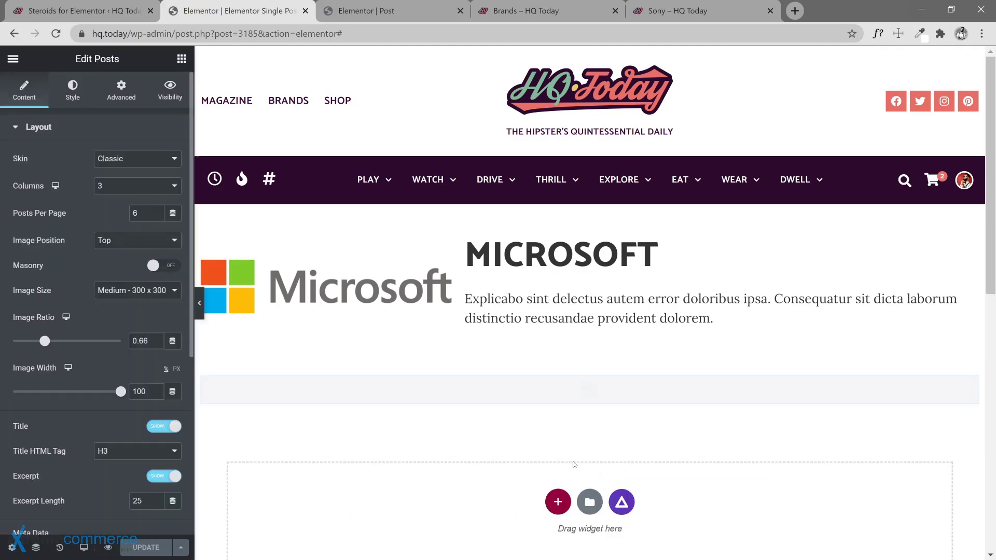
Clear the Posts widget's Posts Per Page value and update the template.
{"action": "scroll", "coordinate": [591, 463], "scroll_direction": "down", "scroll_amount": 5}
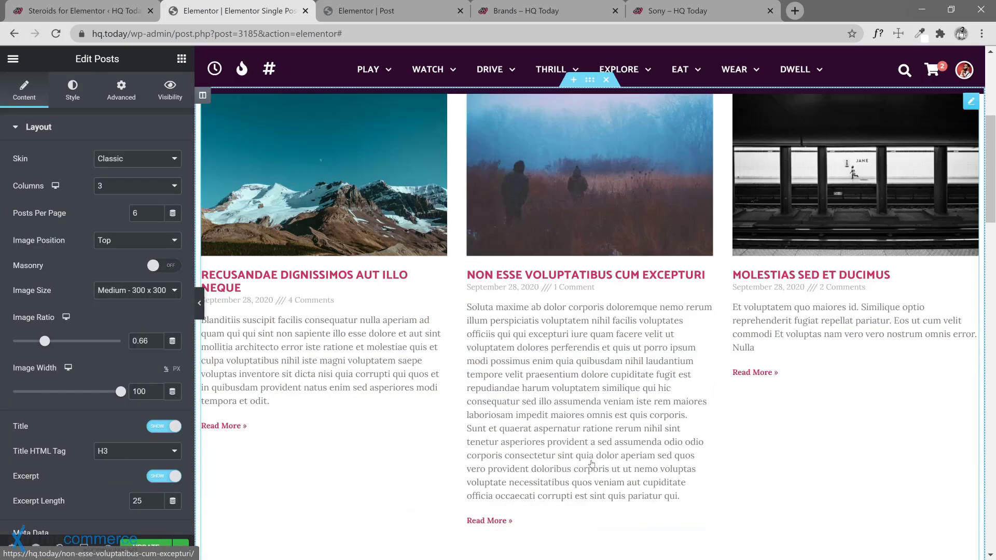
{"action": "scroll", "coordinate": [591, 463], "scroll_direction": "down", "scroll_amount": 15}
{"action": "scroll", "coordinate": [619, 415], "scroll_direction": "up", "scroll_amount": 5}
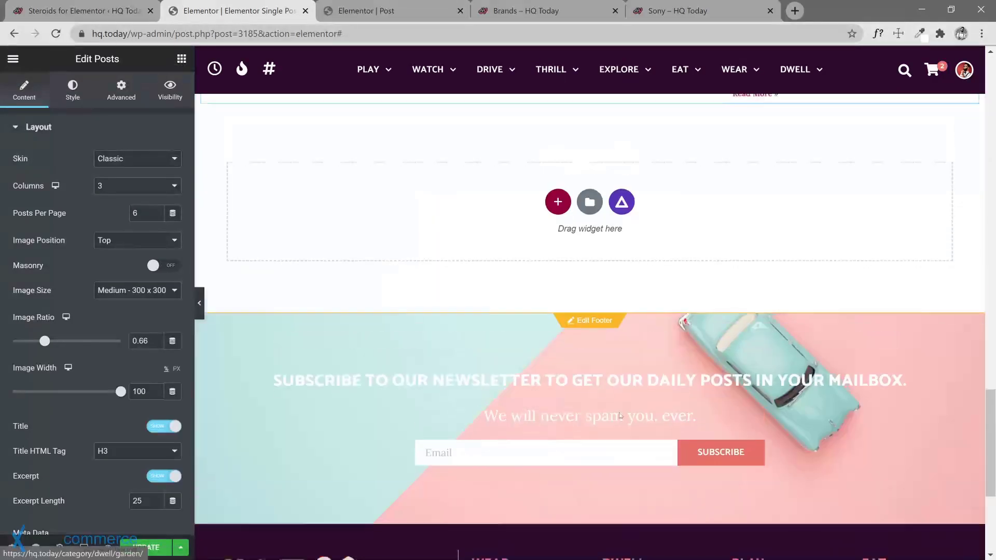
{"action": "scroll", "coordinate": [620, 415], "scroll_direction": "up", "scroll_amount": 2}
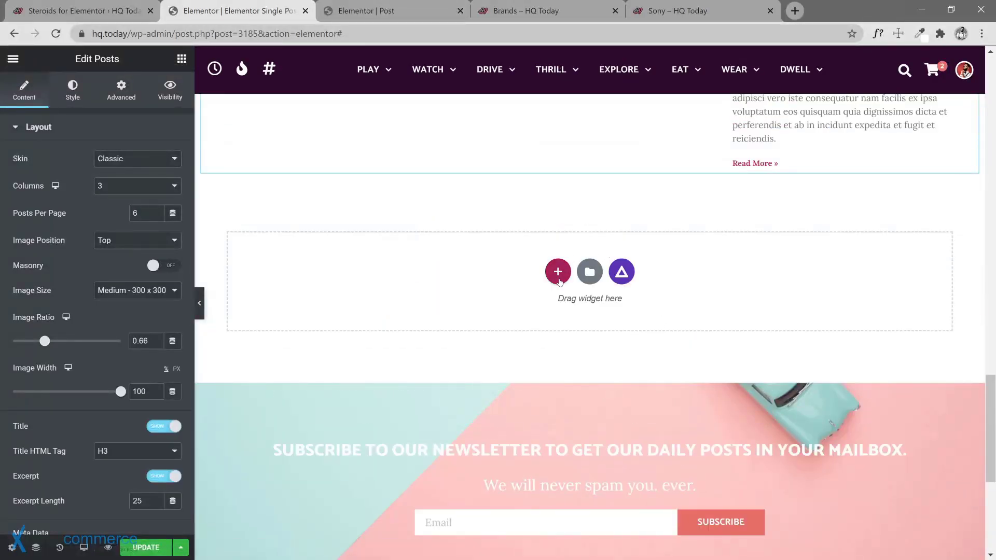
{"action": "scroll", "coordinate": [579, 260], "scroll_direction": "up", "scroll_amount": 8}
{"action": "scroll", "coordinate": [607, 317], "scroll_direction": "up", "scroll_amount": 9}
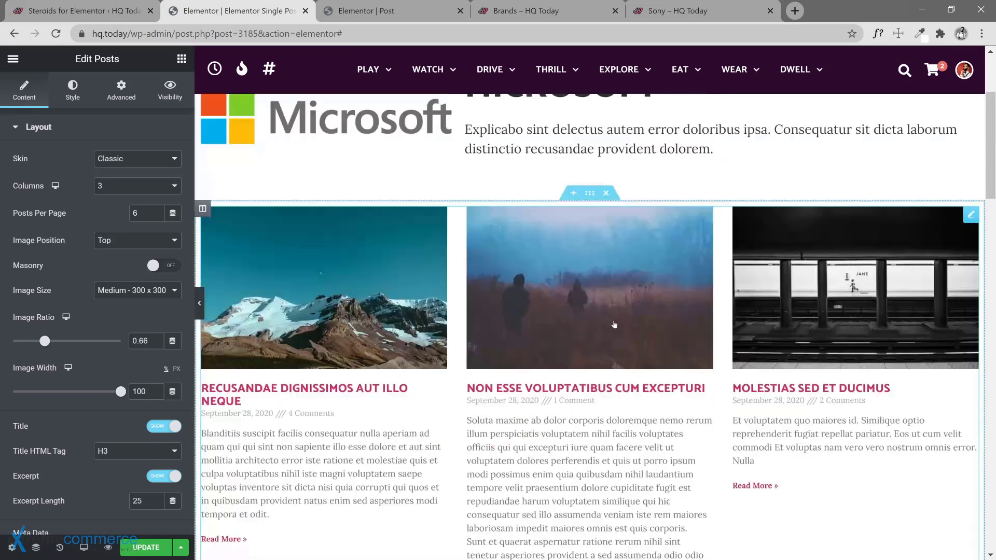
{"action": "scroll", "coordinate": [647, 317], "scroll_direction": "down", "scroll_amount": 1}
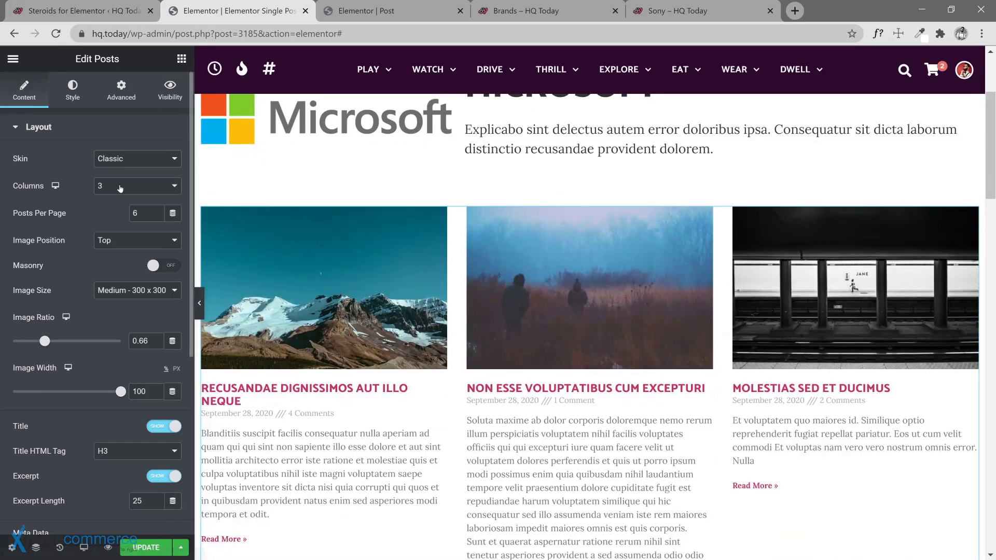
{"action": "left_click_drag", "start_coordinate": [140, 214], "coordinate": [126, 218]}
{"action": "key", "text": "BackSpace"}
{"action": "scroll", "coordinate": [392, 288], "scroll_direction": "up", "scroll_amount": 3}
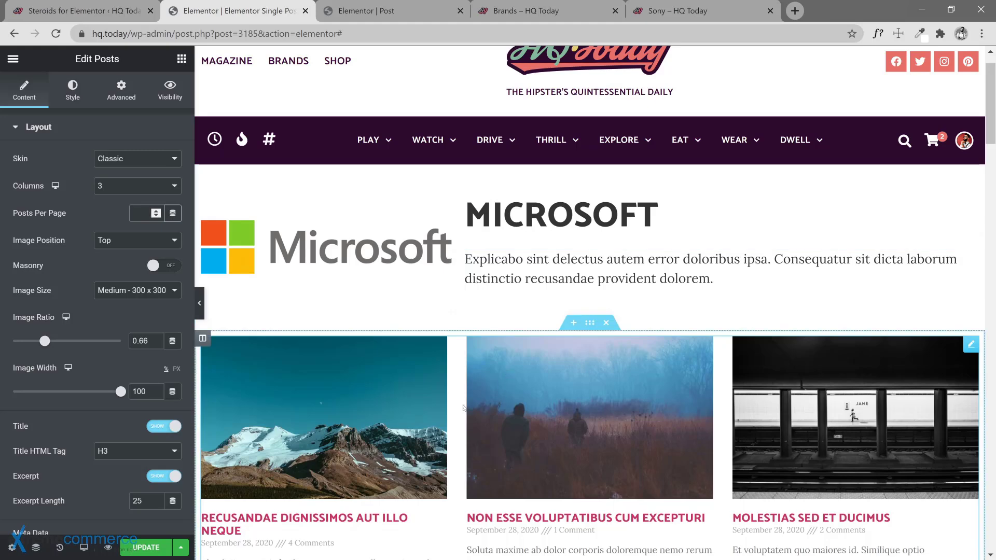
{"action": "scroll", "coordinate": [456, 401], "scroll_direction": "down", "scroll_amount": 3}
{"action": "scroll", "coordinate": [455, 402], "scroll_direction": "up", "scroll_amount": 4}
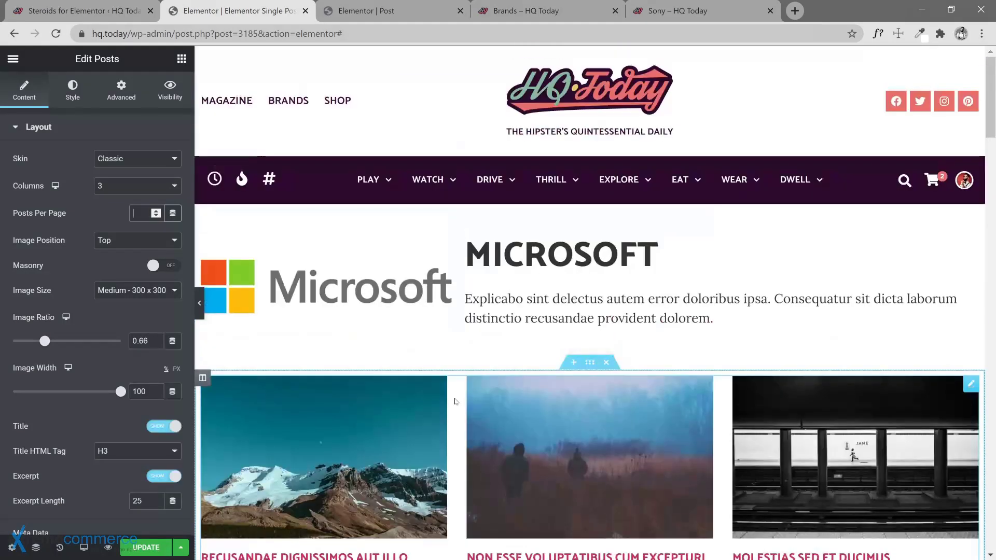
{"action": "key", "text": "ctrl+s"}
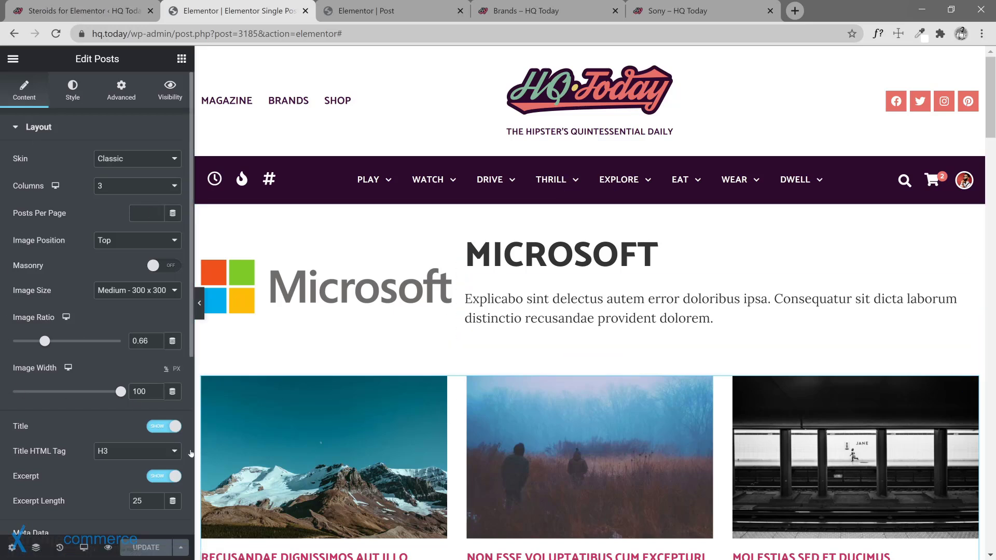
Set the Posts widget's query source to Related.
{"action": "scroll", "coordinate": [128, 420], "scroll_direction": "down", "scroll_amount": 5}
{"action": "left_click", "coordinate": [62, 415]}
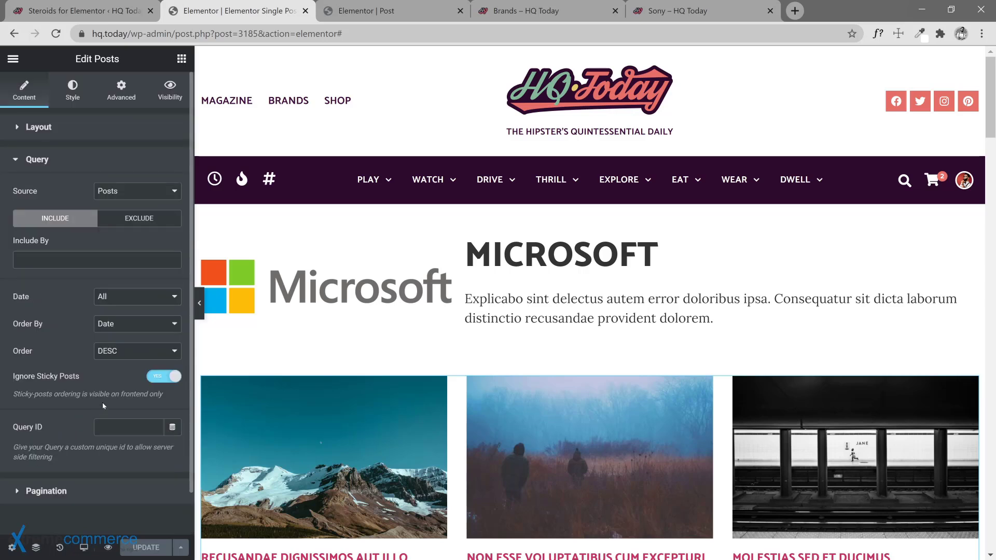
{"action": "left_click", "coordinate": [134, 194]}
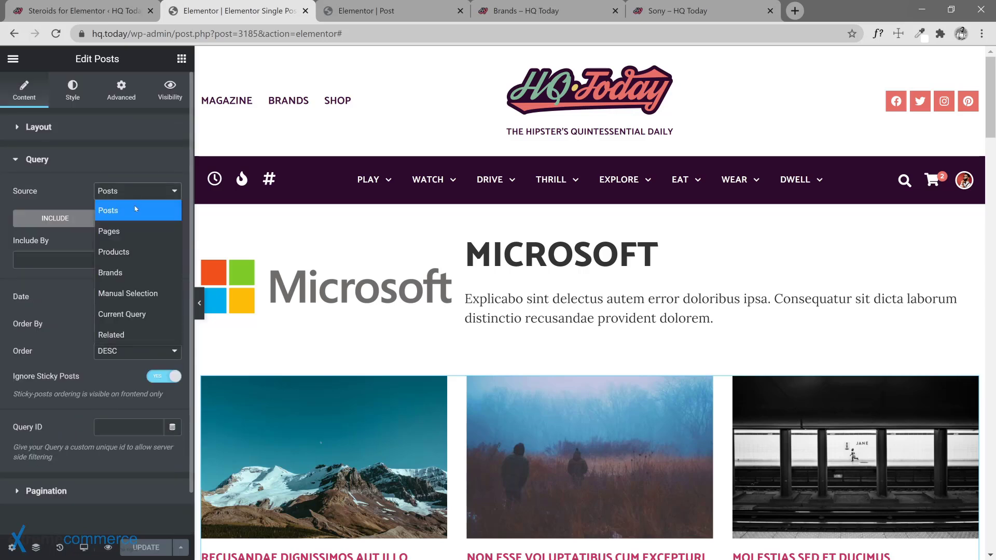
{"action": "left_click", "coordinate": [134, 333]}
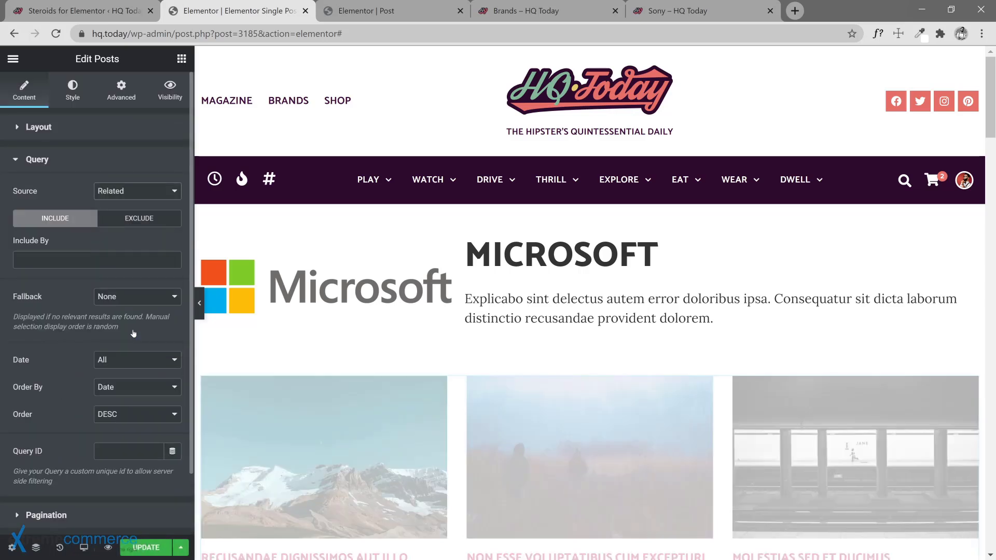
Include the related entries by Term, choose Tags as the term, and update the template.
{"action": "left_click", "coordinate": [97, 260]}
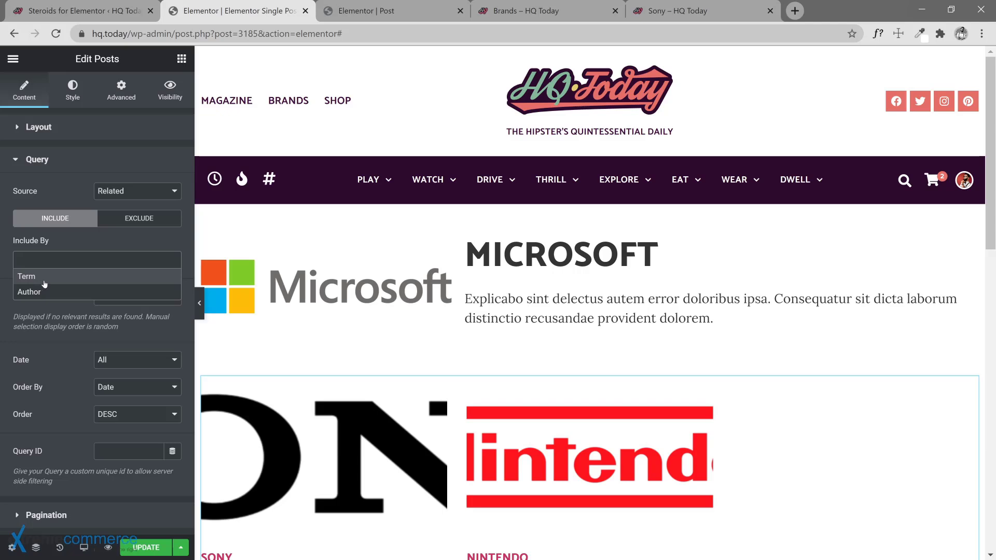
{"action": "left_click", "coordinate": [30, 278]}
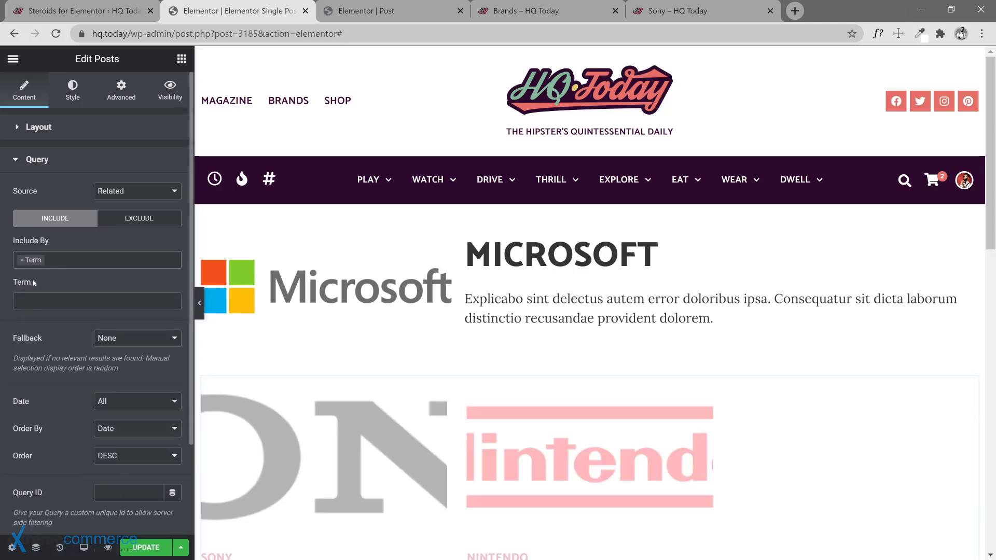
{"action": "left_click", "coordinate": [97, 301]}
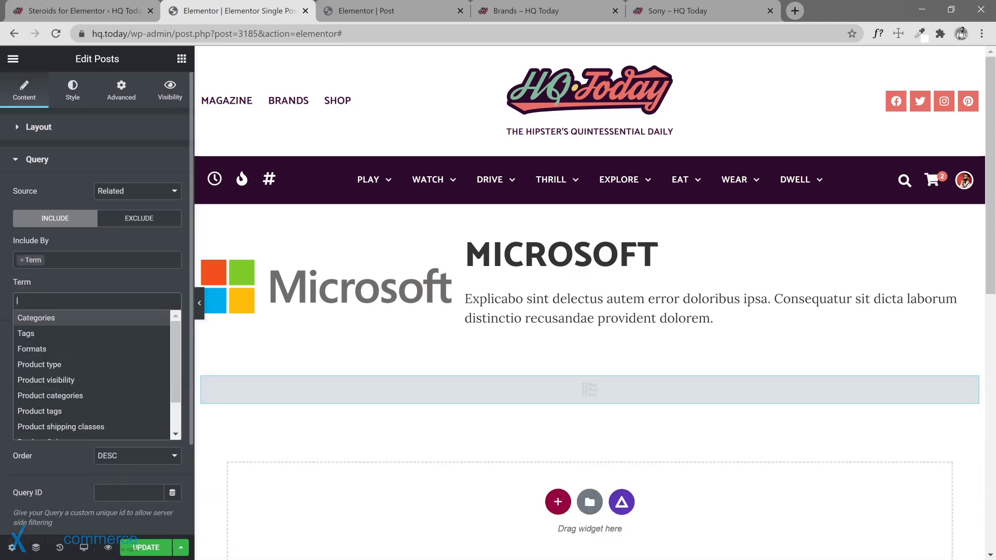
{"action": "left_click", "coordinate": [42, 336]}
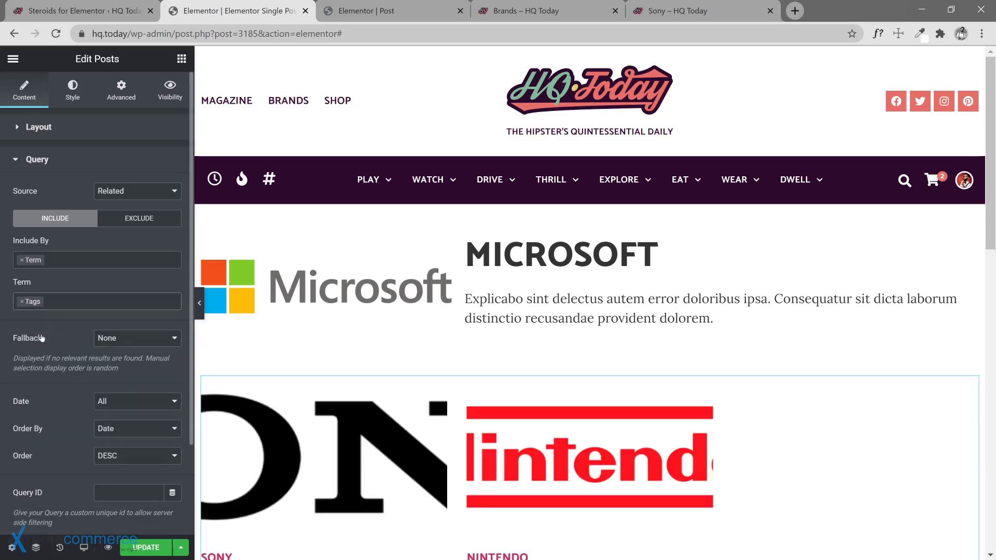
{"action": "scroll", "coordinate": [371, 482], "scroll_direction": "down", "scroll_amount": 1}
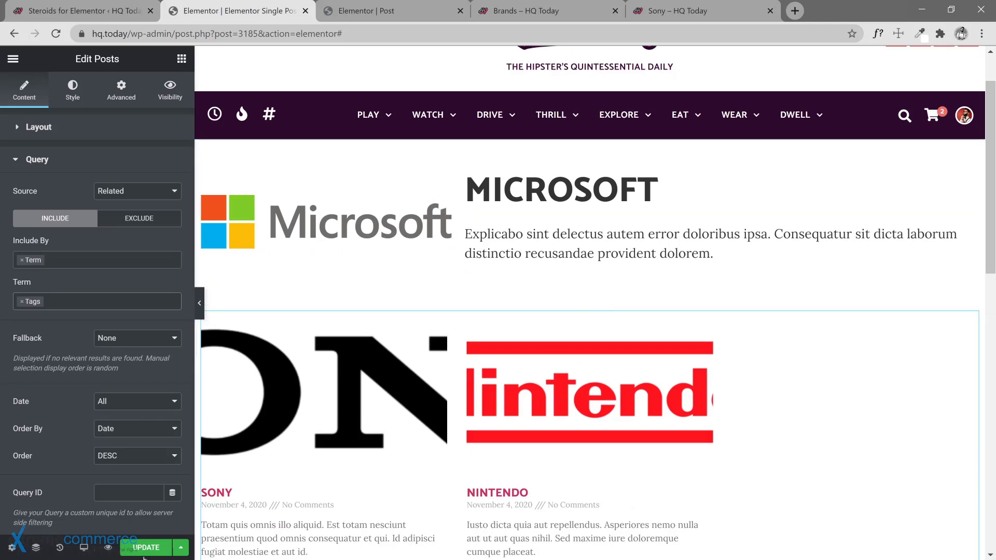
{"action": "key", "text": "ctrl+s"}
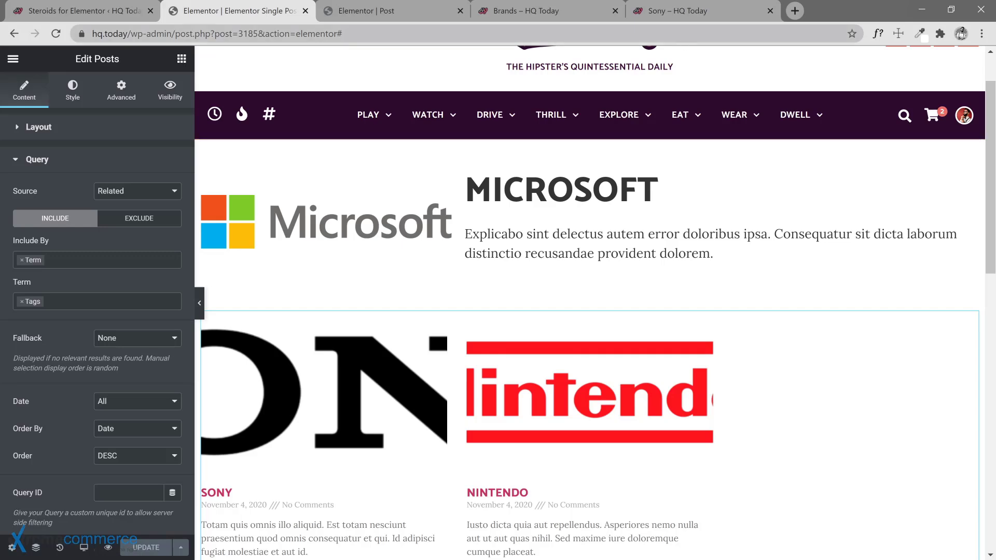
Reload the live Sony brand page and examine the related brand entries below its description.
{"action": "left_click", "coordinate": [553, 16]}
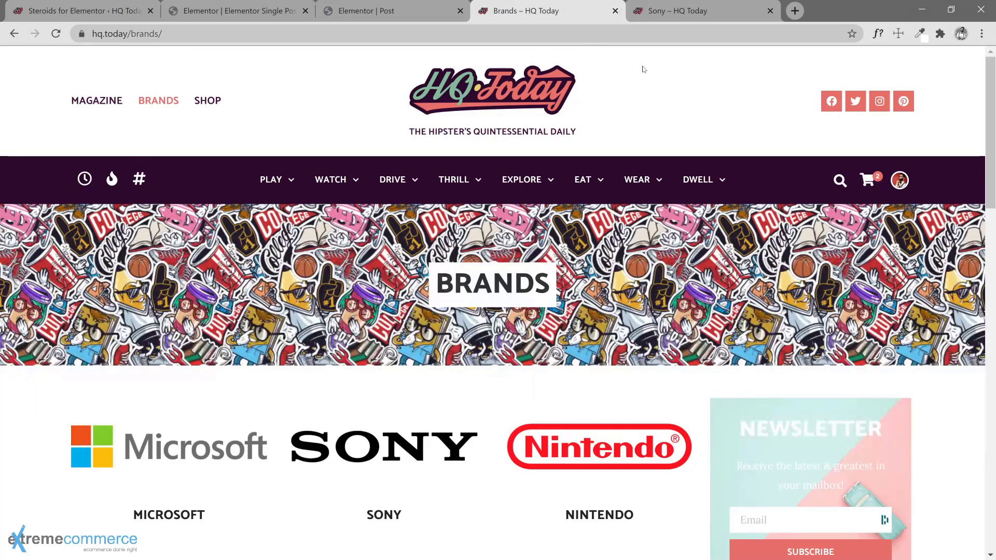
{"action": "left_click", "coordinate": [674, 10]}
{"action": "left_click", "coordinate": [56, 33]}
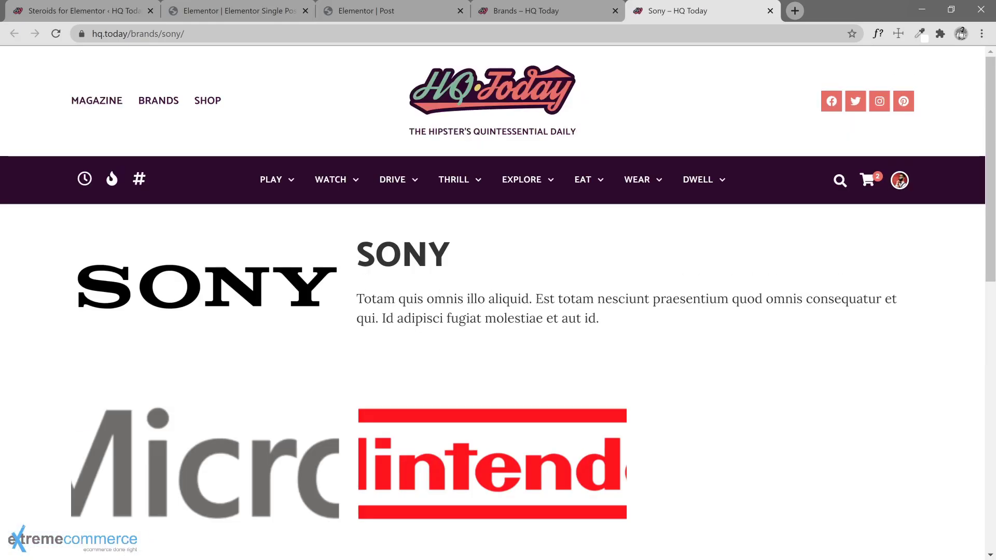
{"action": "scroll", "coordinate": [480, 360], "scroll_direction": "down", "scroll_amount": 1}
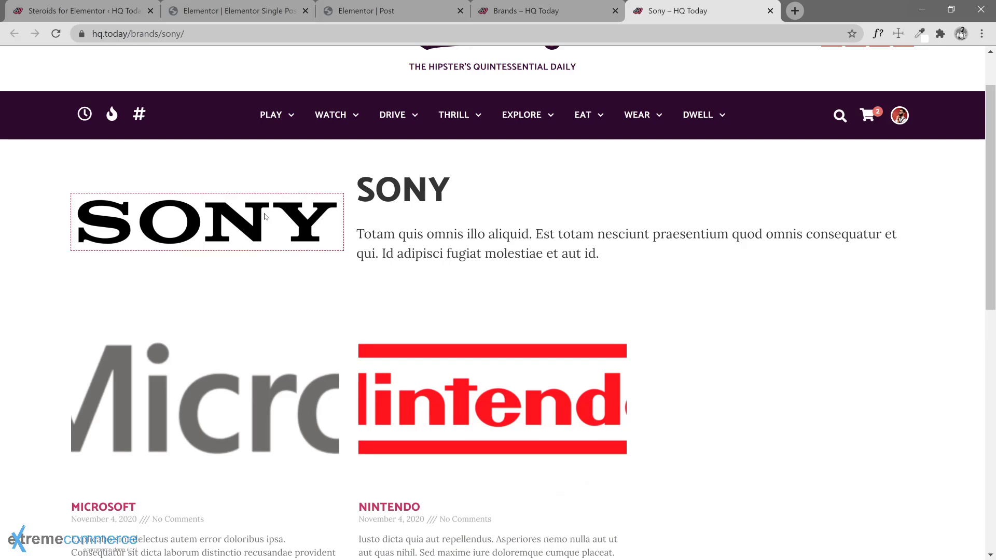
{"action": "scroll", "coordinate": [281, 419], "scroll_direction": "down", "scroll_amount": 2}
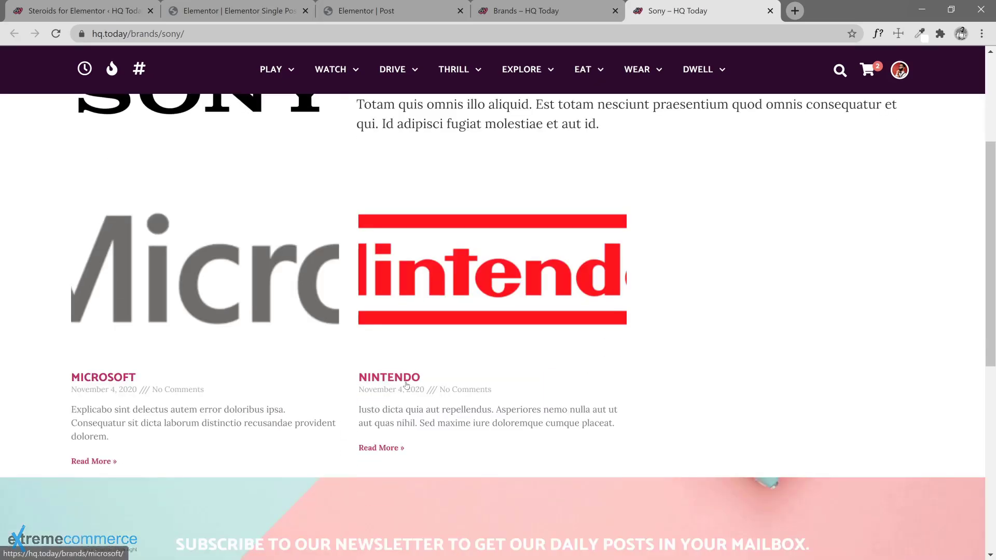
Reopen the Brands archive template and copy the custom CSS from its Archive Posts widget.
{"action": "scroll", "coordinate": [422, 379], "scroll_direction": "up", "scroll_amount": 2}
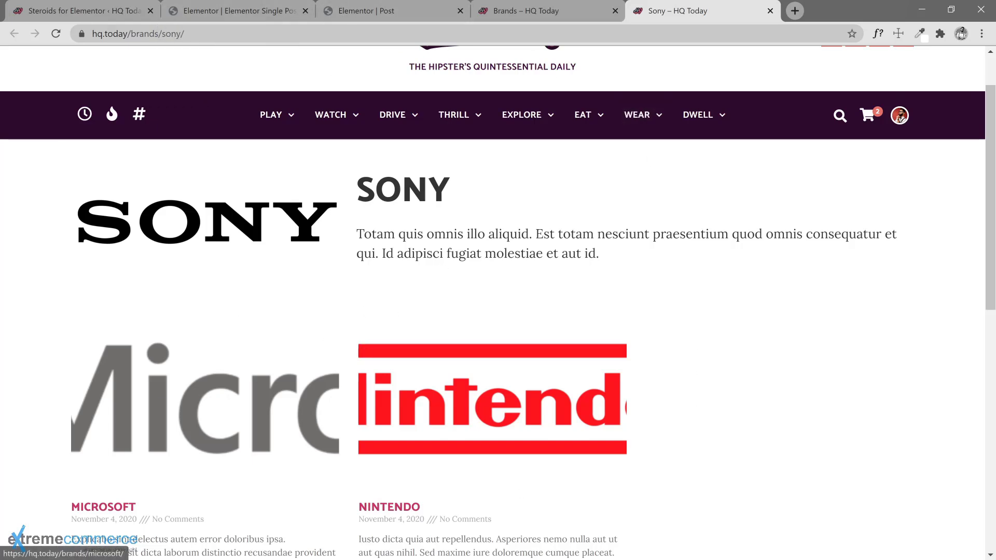
{"action": "key", "text": "ctrl+2"}
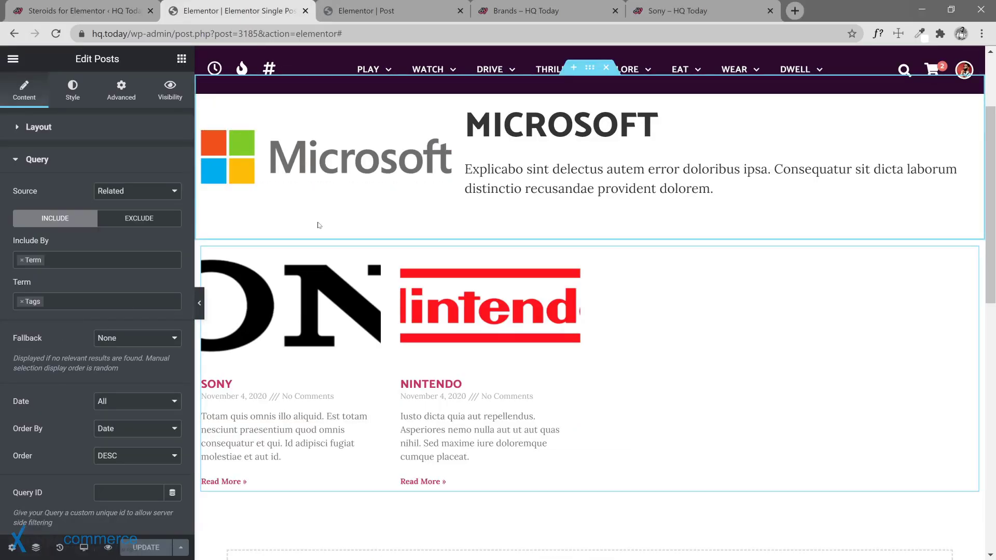
{"action": "key", "text": "ctrl+shift+t"}
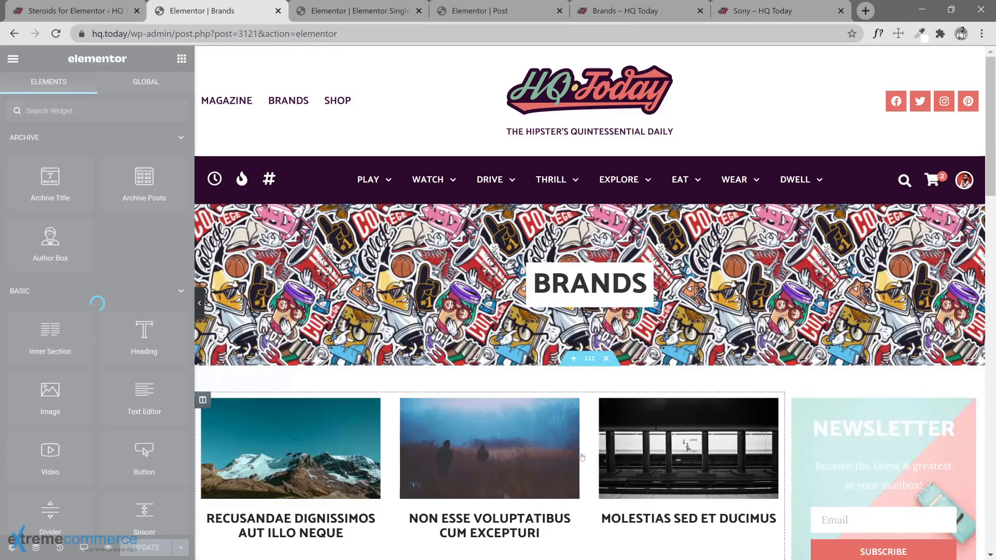
{"action": "left_click", "coordinate": [770, 408]}
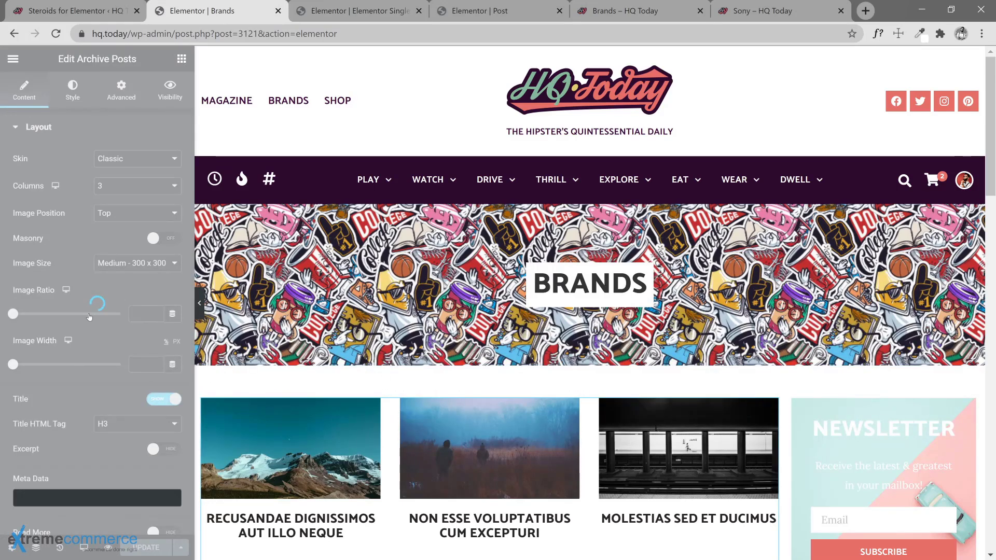
{"action": "left_click", "coordinate": [121, 90]}
{"action": "scroll", "coordinate": [137, 445], "scroll_direction": "down", "scroll_amount": 3}
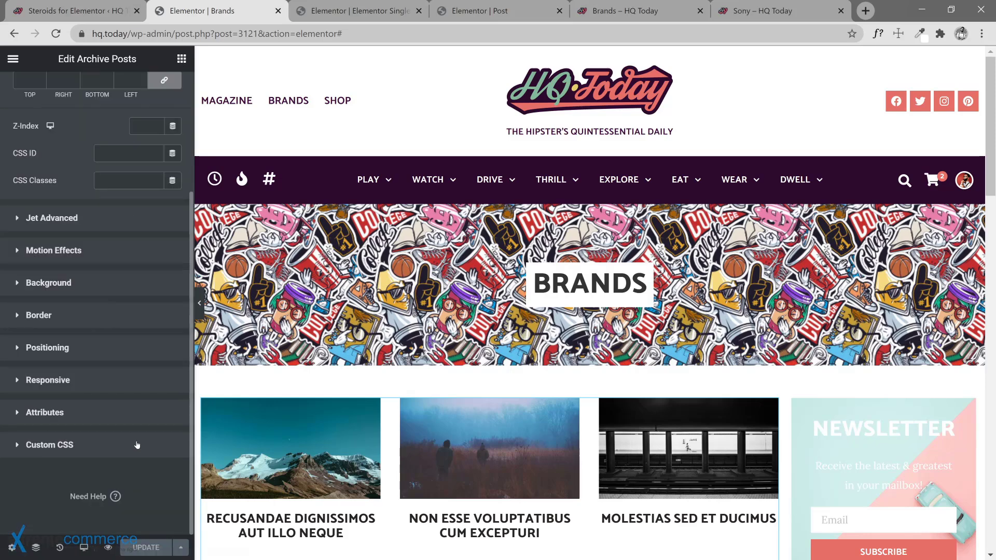
{"action": "left_click", "coordinate": [93, 442]}
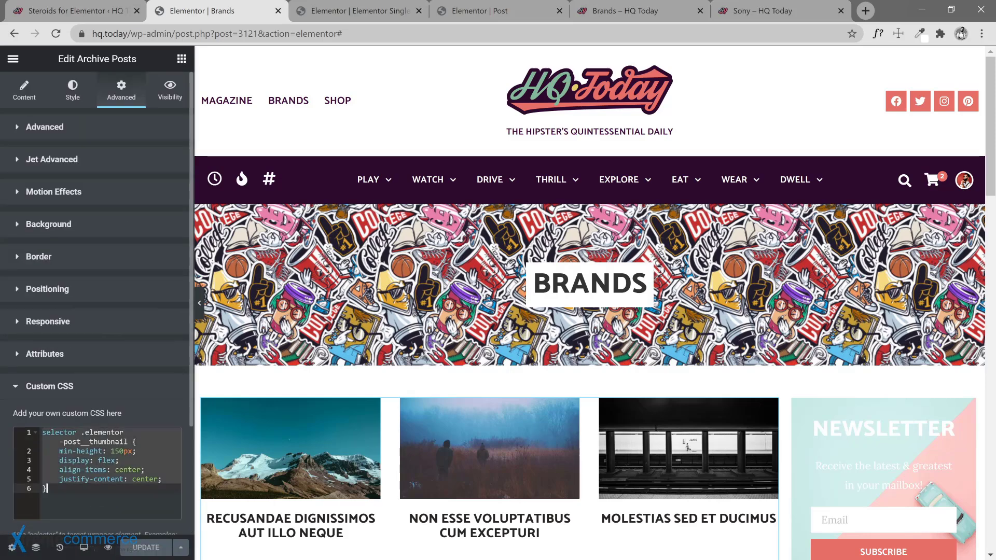
Clear the Image Ratio value of the Posts widget in the single brand template.
{"action": "left_click", "coordinate": [321, 11]}
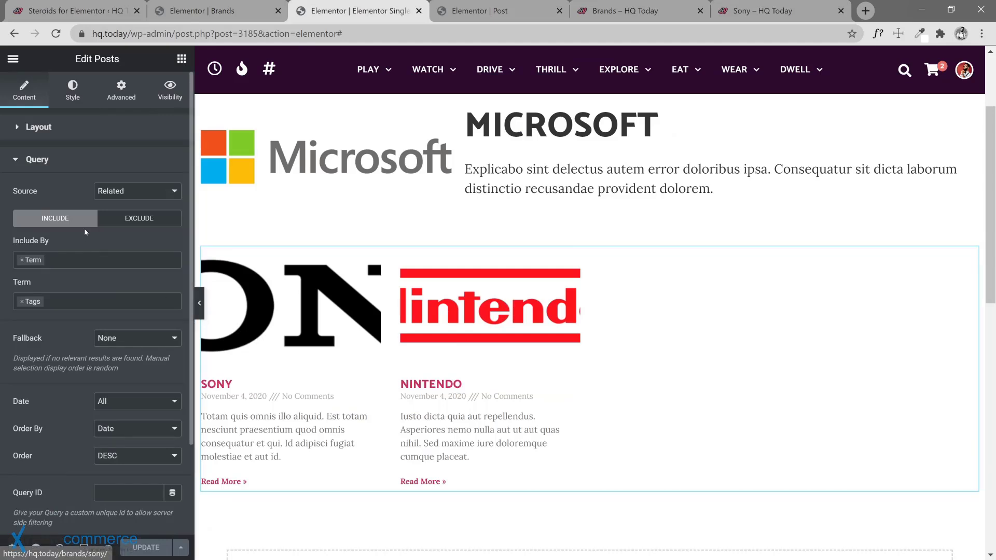
{"action": "left_click", "coordinate": [32, 127]}
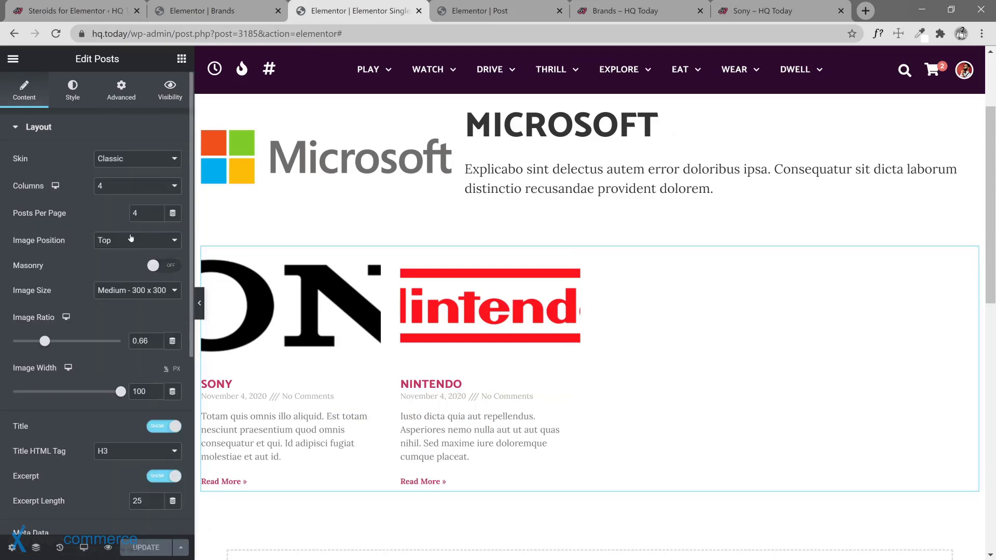
{"action": "double_click", "coordinate": [140, 341]}
{"action": "key", "text": "BackSpace"}
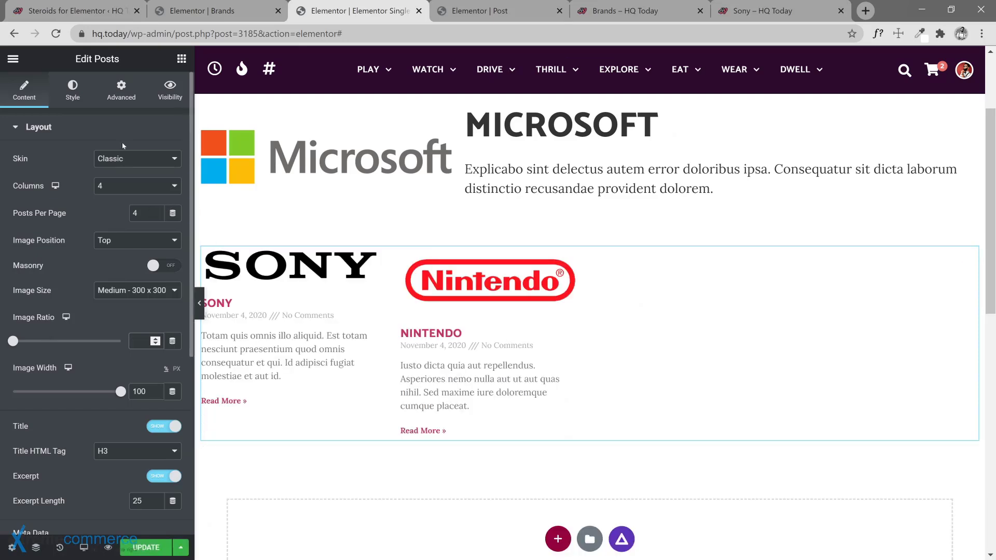
Add custom CSS to the Posts widget giving .elementor-post__thumbnail min-height: 150px, display: flex, align-items: center and justify-content: center.
{"action": "left_click", "coordinate": [126, 98]}
{"action": "scroll", "coordinate": [146, 435], "scroll_direction": "down", "scroll_amount": 3}
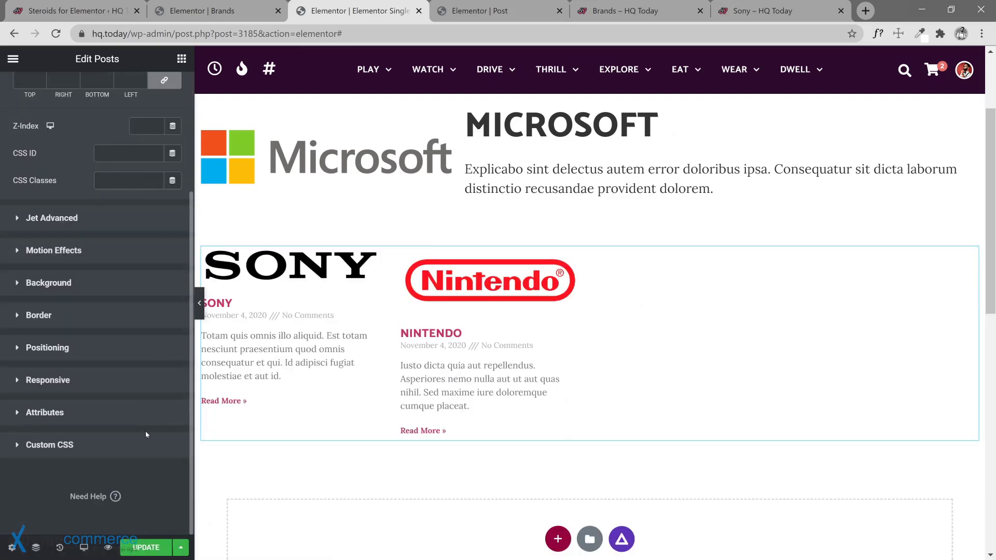
{"action": "left_click", "coordinate": [99, 455]}
{"action": "type", "text": "selector .elementor-post__thumbnail {     min-height: 150px;     display: flex;     align-items: center;     justify-content: center; }"}
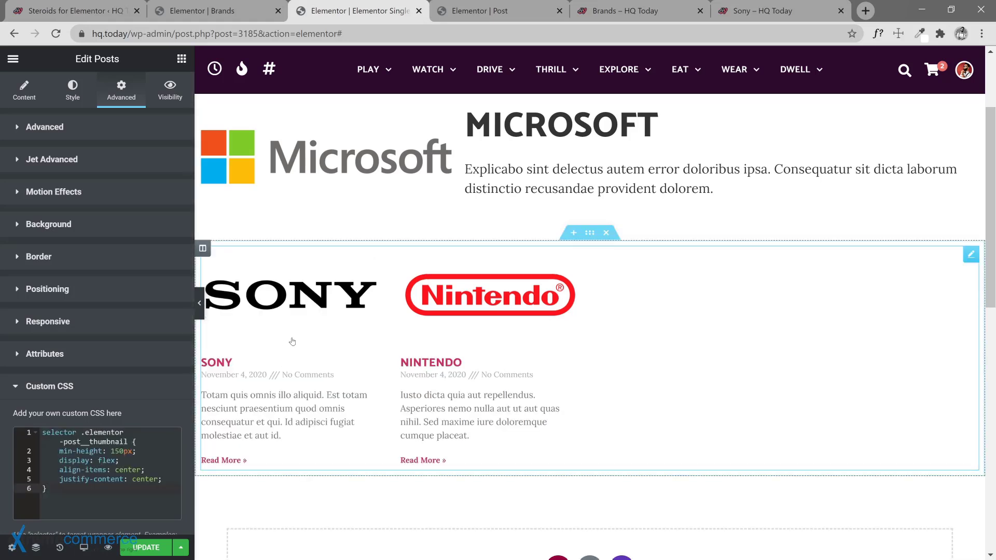
Hide the Posts widget's excerpt and Read More link, remove the Date and Comments metadata, and update the template.
{"action": "left_click", "coordinate": [16, 89]}
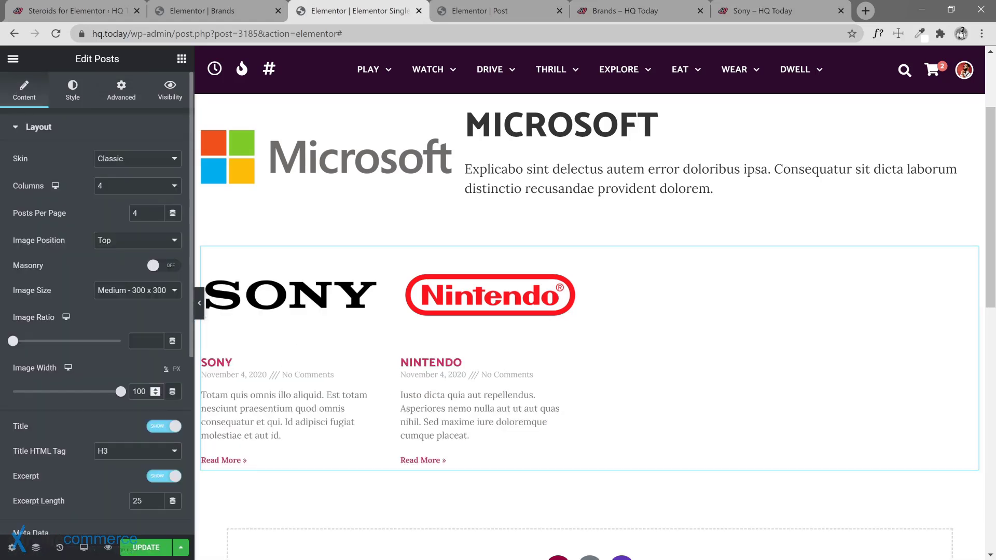
{"action": "left_click", "coordinate": [165, 479]}
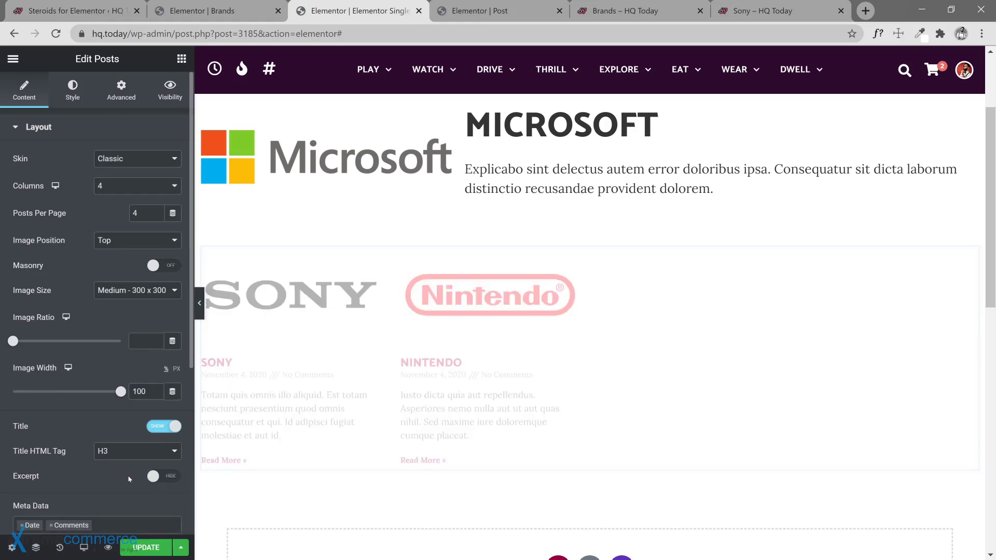
{"action": "scroll", "coordinate": [131, 477], "scroll_direction": "down", "scroll_amount": 3}
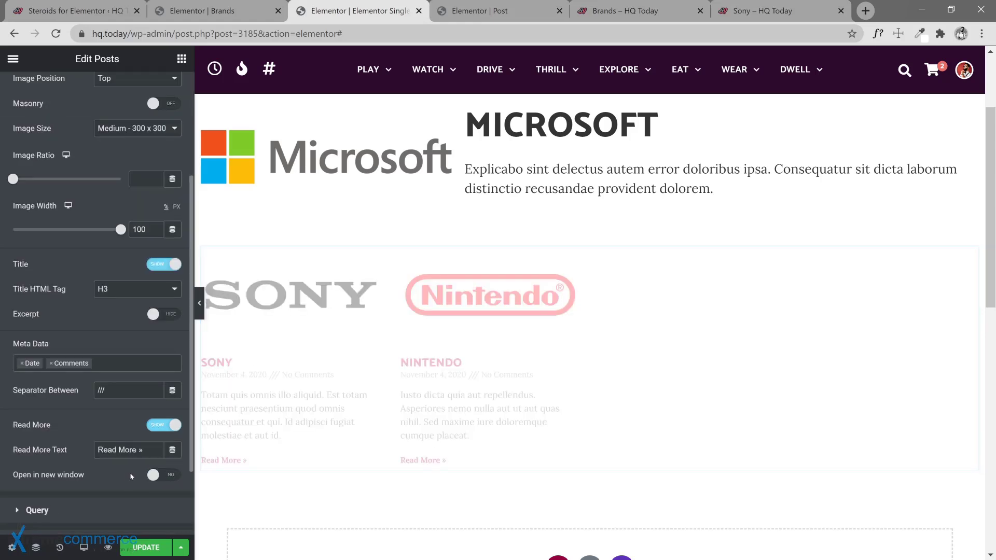
{"action": "left_click", "coordinate": [19, 367]}
{"action": "left_click", "coordinate": [22, 364]}
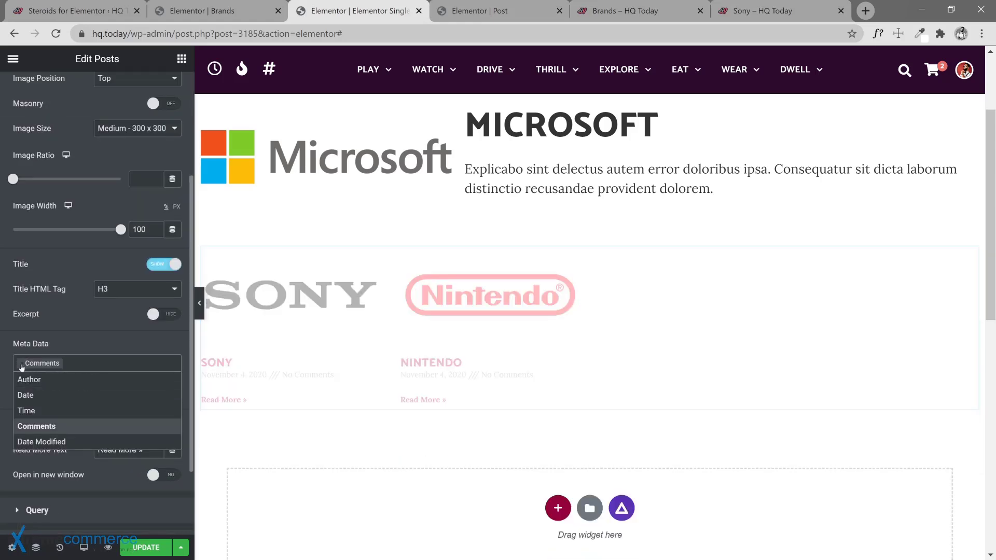
{"action": "left_click", "coordinate": [21, 364]}
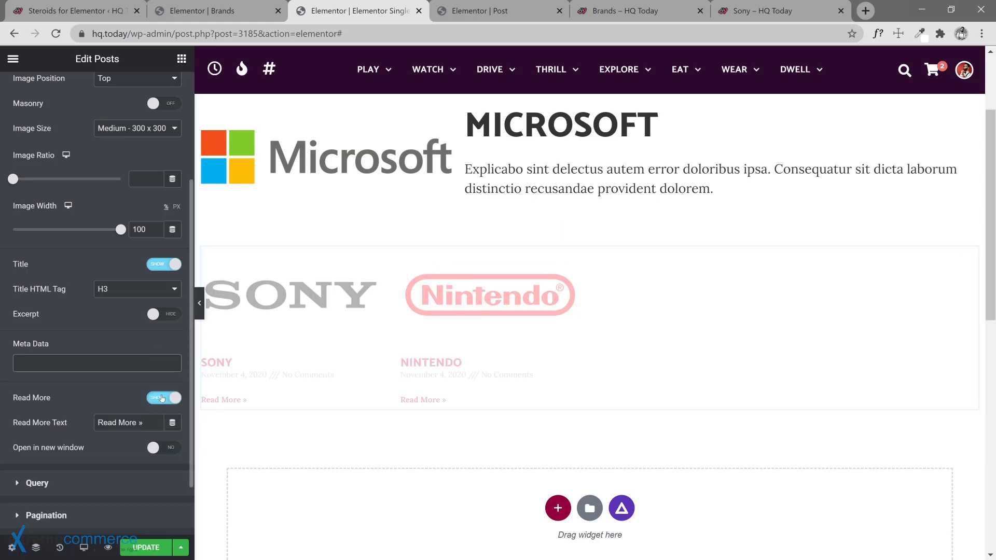
{"action": "left_click", "coordinate": [162, 397]}
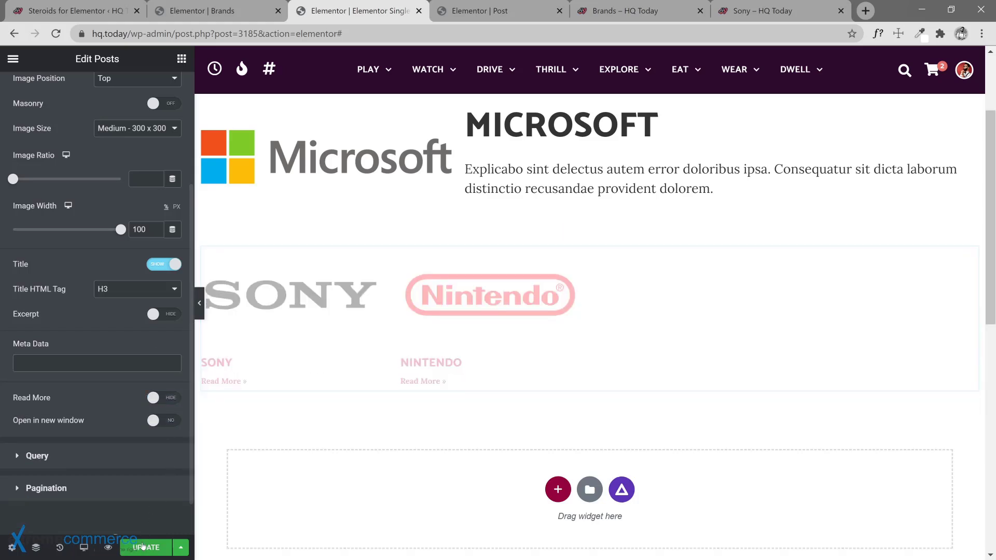
{"action": "scroll", "coordinate": [503, 280], "scroll_direction": "up", "scroll_amount": 2}
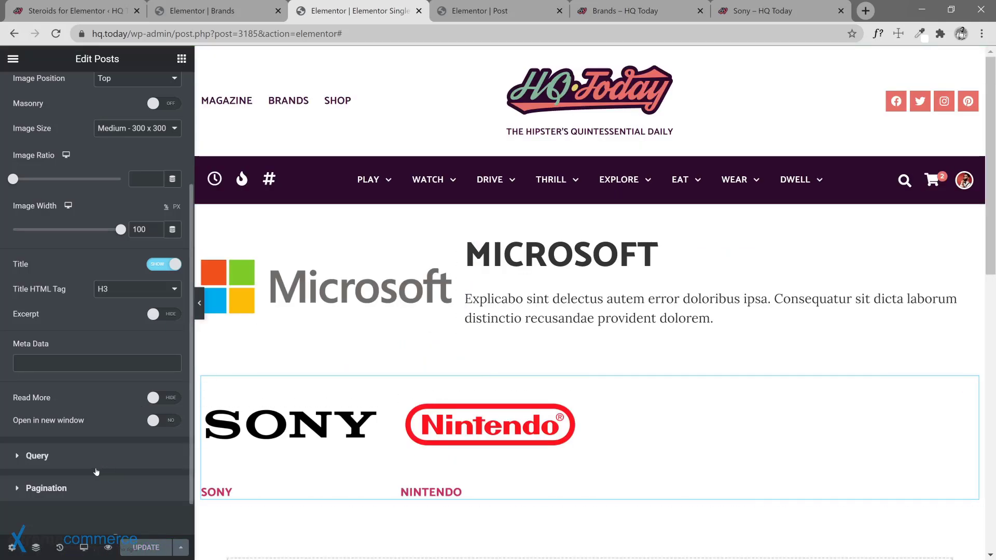
{"action": "scroll", "coordinate": [100, 197], "scroll_direction": "up", "scroll_amount": 3}
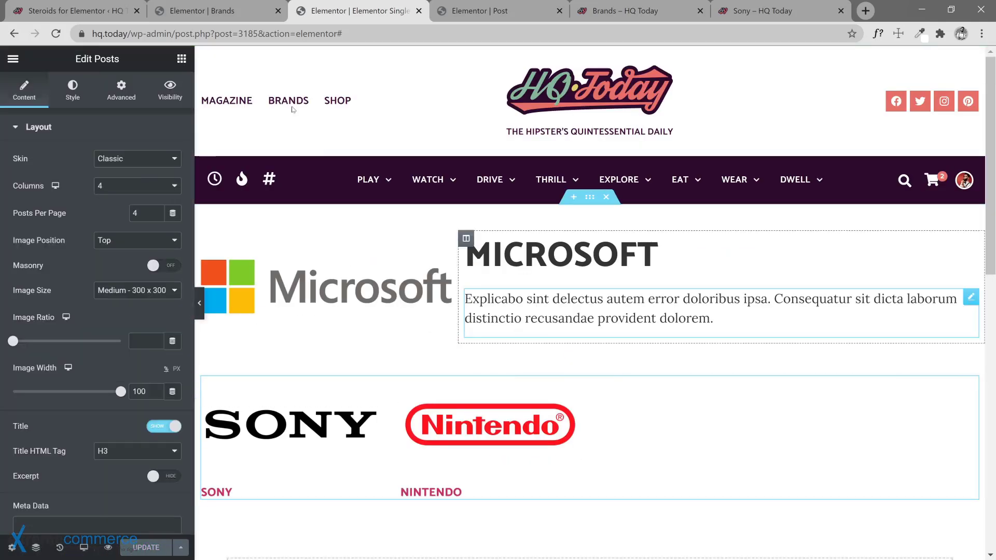
Copy the posts section of the Brands archive template and paste its style onto the single template's related posts section.
{"action": "left_click", "coordinate": [205, 11]}
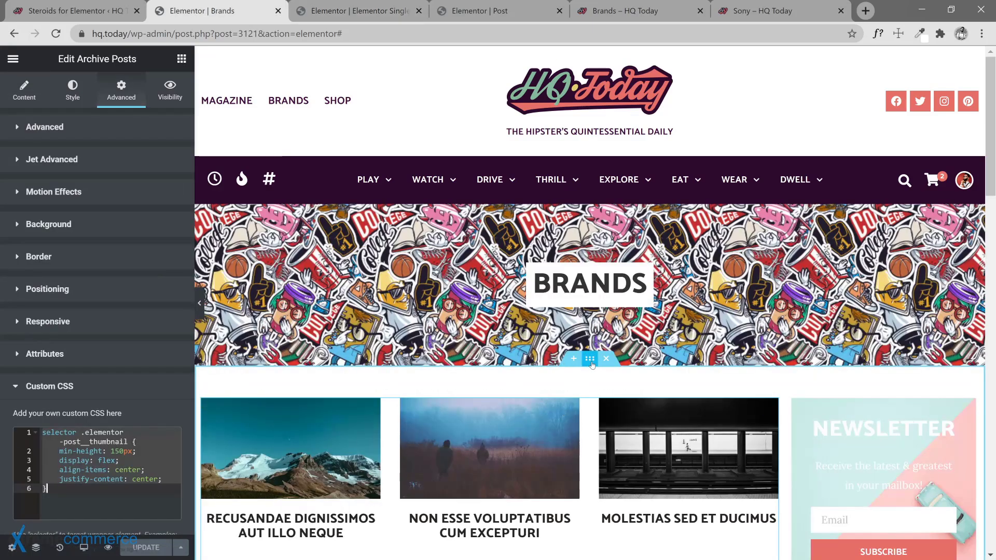
{"action": "right_click", "coordinate": [592, 321]}
{"action": "left_click", "coordinate": [627, 379]}
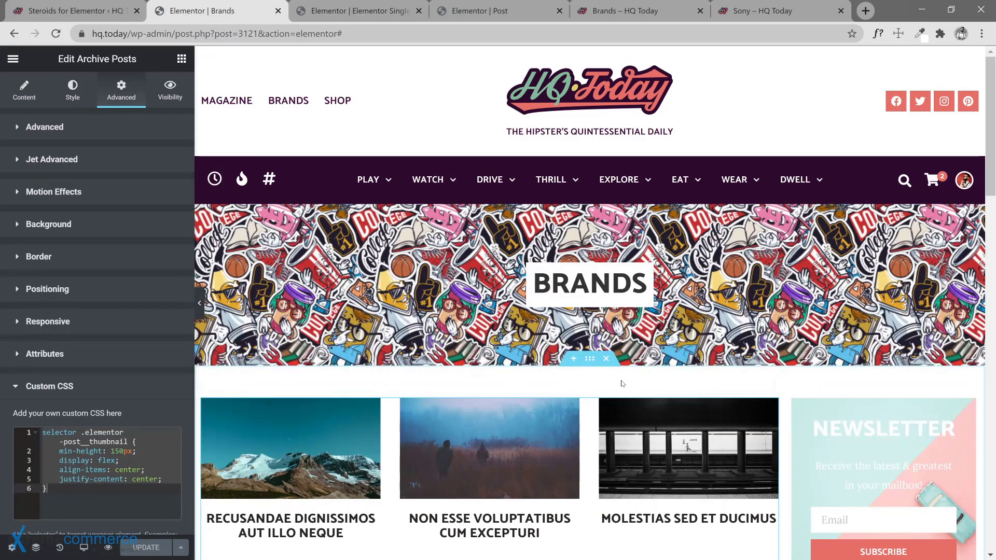
{"action": "key", "text": "ctrl+Tab"}
{"action": "right_click", "coordinate": [597, 397]}
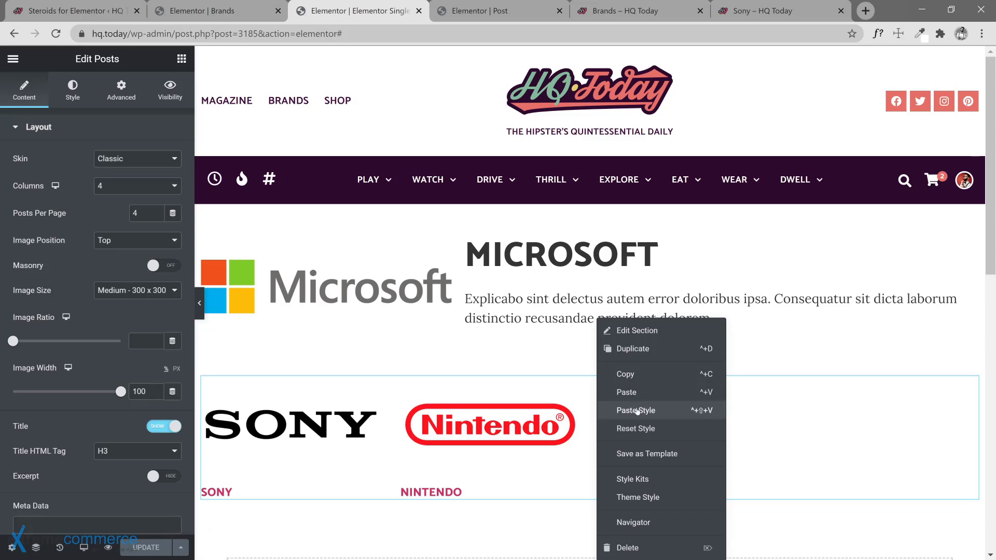
{"action": "left_click", "coordinate": [629, 408]}
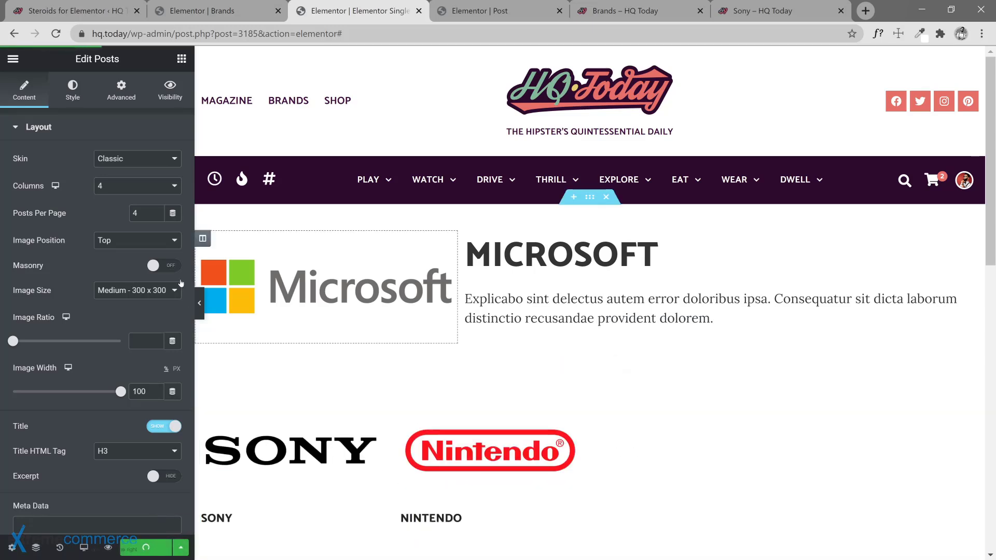
{"action": "scroll", "coordinate": [73, 402], "scroll_direction": "down", "scroll_amount": 5}
{"action": "scroll", "coordinate": [50, 91], "scroll_direction": "up", "scroll_amount": 5}
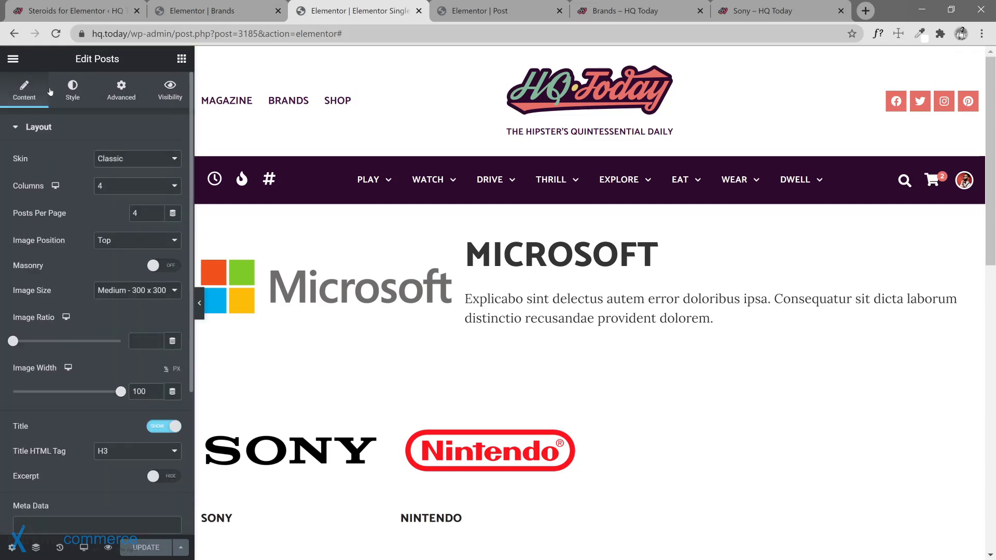
Set the Posts widget's layout alignment to center and update the template.
{"action": "left_click", "coordinate": [72, 97]}
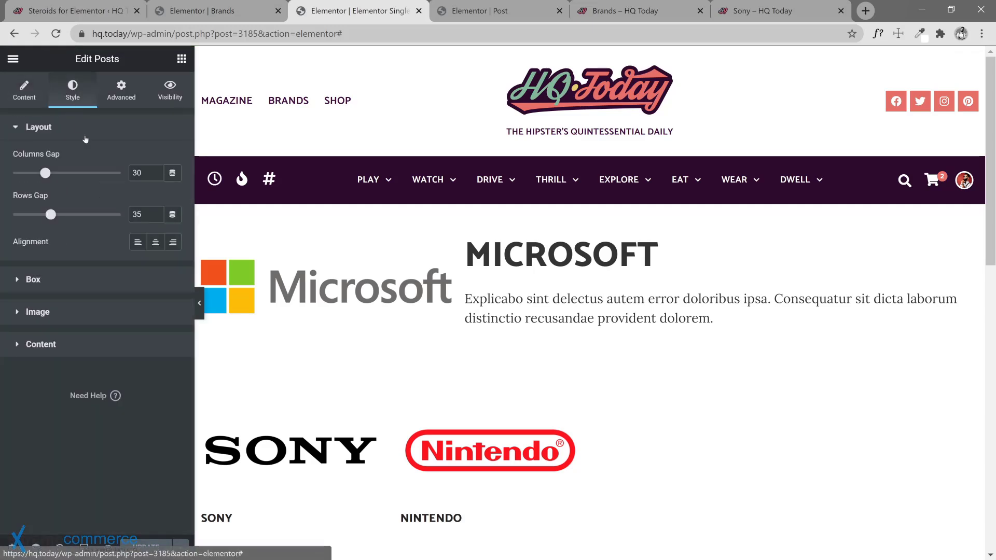
{"action": "left_click", "coordinate": [149, 241]}
{"action": "left_click", "coordinate": [146, 549]}
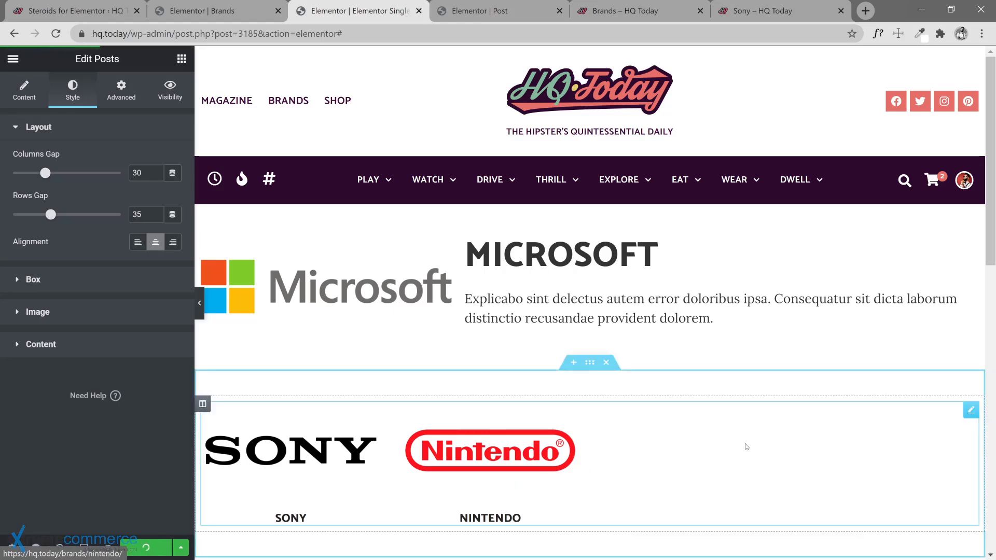
Reload the live Sony brand page, inspect its related brands, and look over the Brands archive template and live Brands page.
{"action": "left_click", "coordinate": [738, 14]}
{"action": "left_click", "coordinate": [55, 34]}
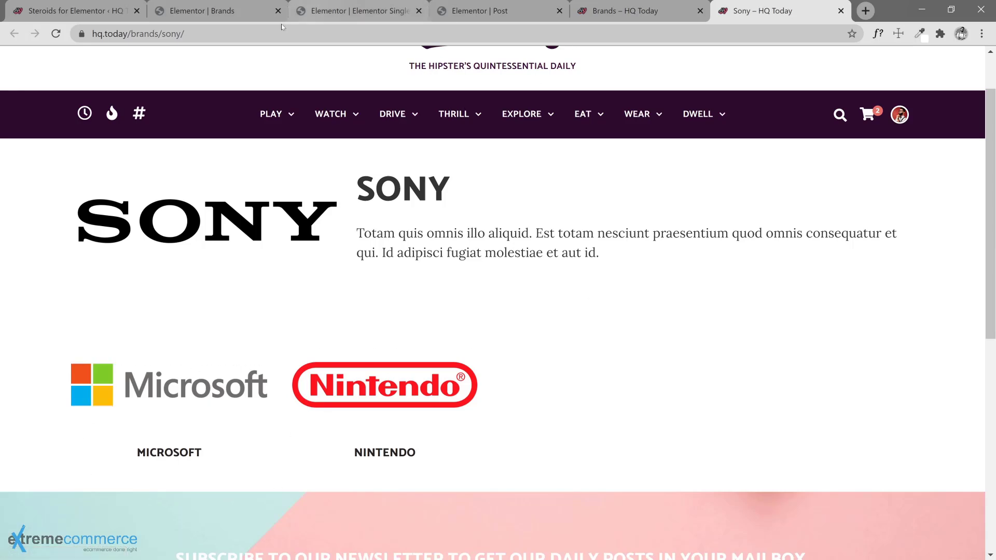
{"action": "left_click", "coordinate": [223, 16]}
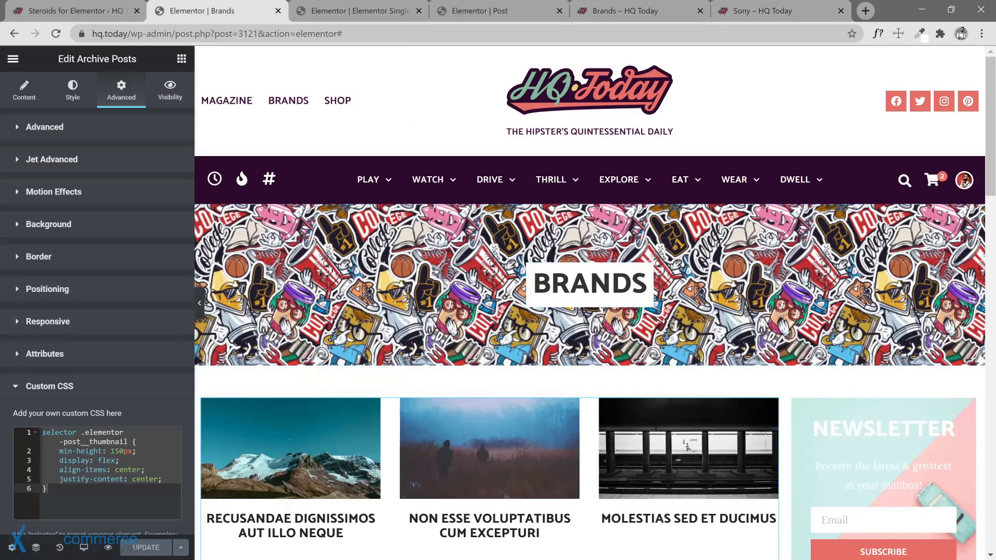
{"action": "left_click", "coordinate": [623, 11]}
Add a Heading widget above the related posts in the single brand template and title it "Related".
{"action": "left_click", "coordinate": [358, 11]}
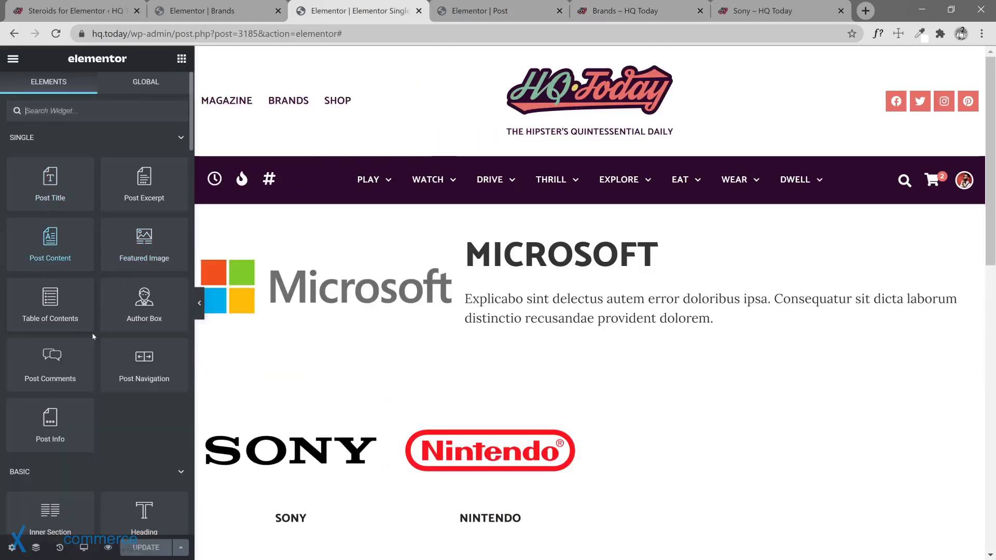
{"action": "scroll", "coordinate": [128, 423], "scroll_direction": "down", "scroll_amount": 5}
{"action": "left_click_drag", "start_coordinate": [144, 192], "coordinate": [428, 432]}
{"action": "left_click_drag", "start_coordinate": [118, 173], "coordinate": [2, 185]}
{"action": "type", "text": "Related"}
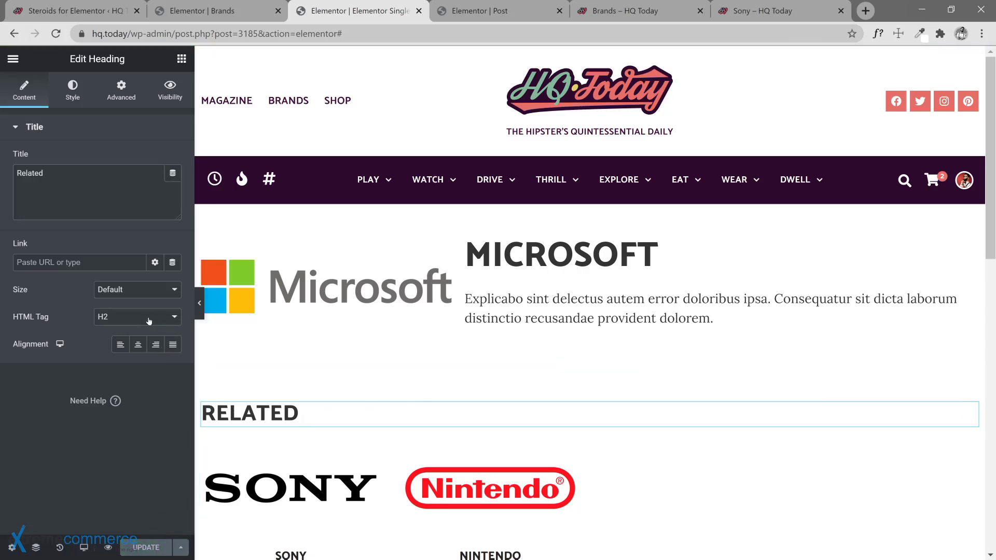
Update the template with the Related heading's size set to Large and reload the live Sony brand page.
{"action": "left_click", "coordinate": [144, 289]}
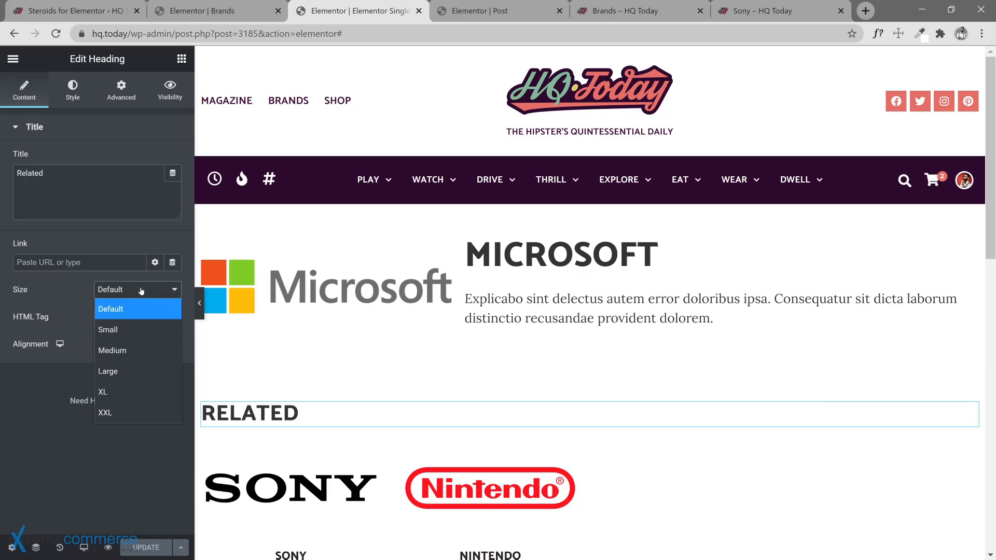
{"action": "left_click", "coordinate": [129, 372]}
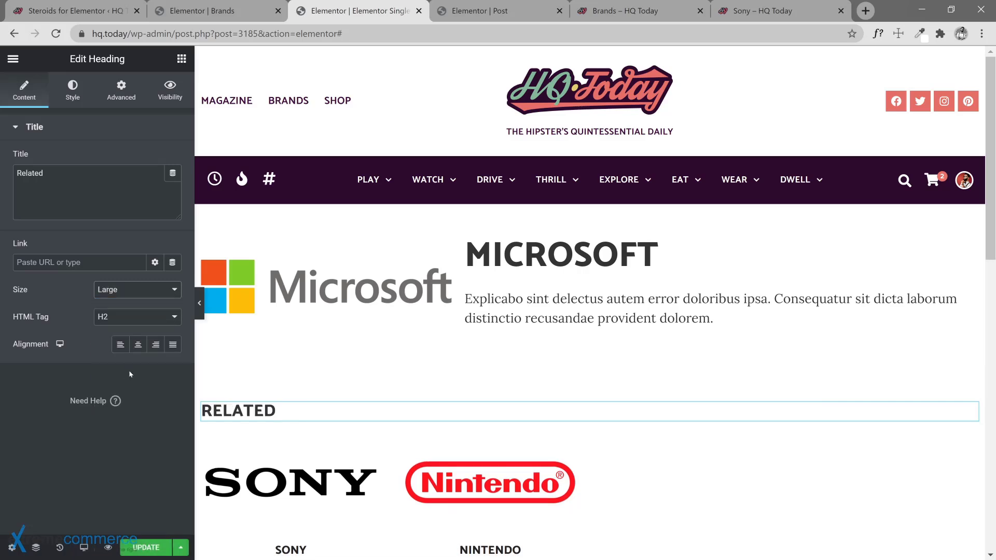
{"action": "left_click", "coordinate": [148, 548]}
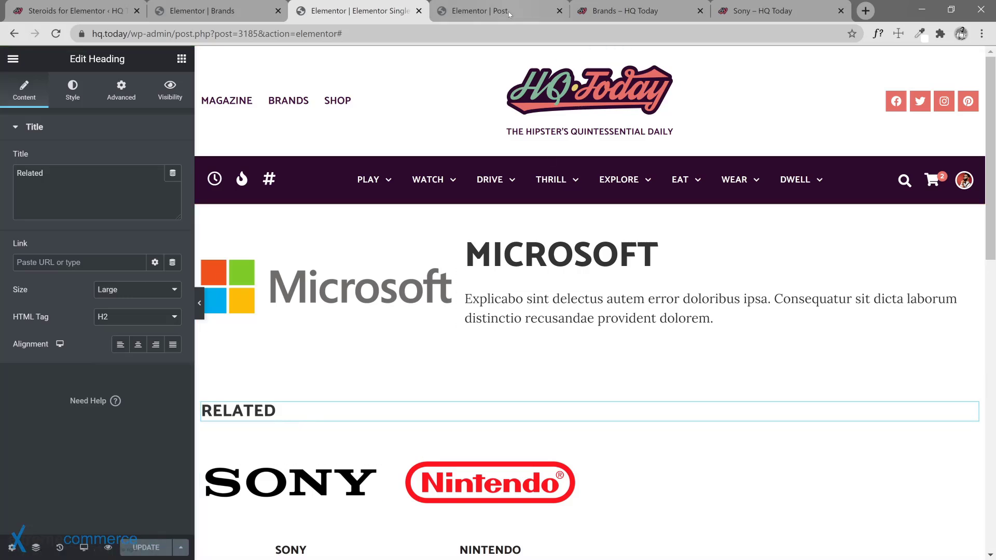
{"action": "left_click", "coordinate": [736, 11]}
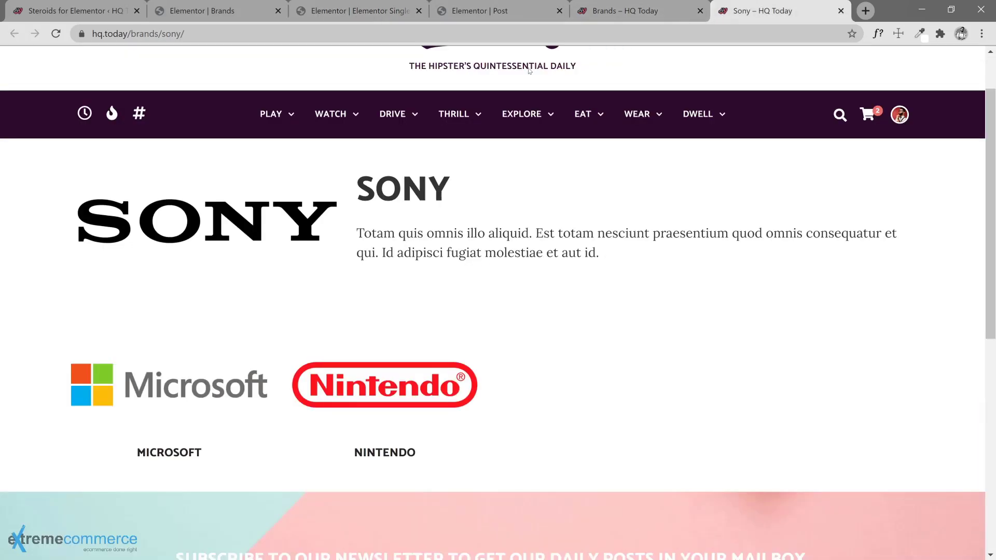
{"action": "left_click", "coordinate": [56, 33]}
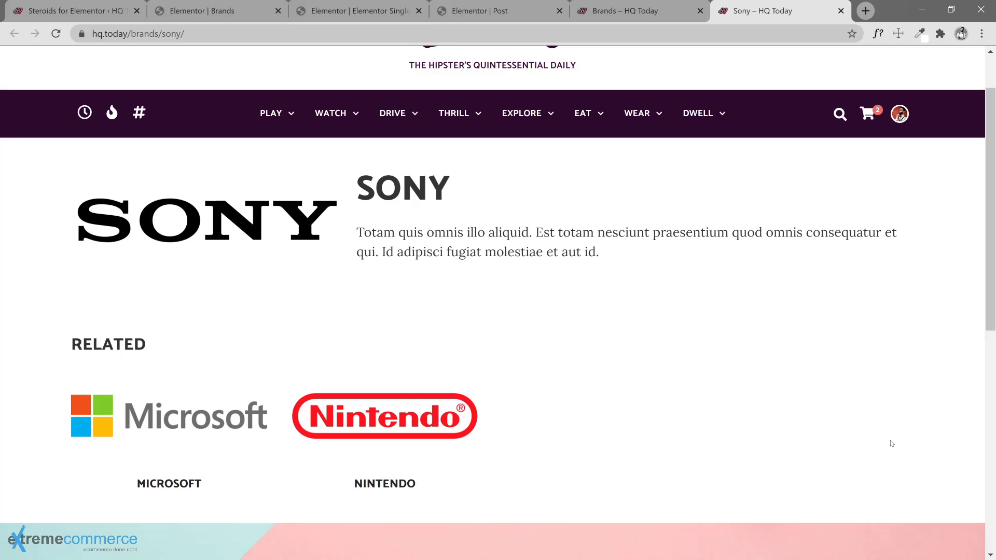
Look over the live Sony brand page, and switch to the single Post template to examine its hero section.
{"action": "scroll", "coordinate": [234, 256], "scroll_direction": "up", "scroll_amount": 2}
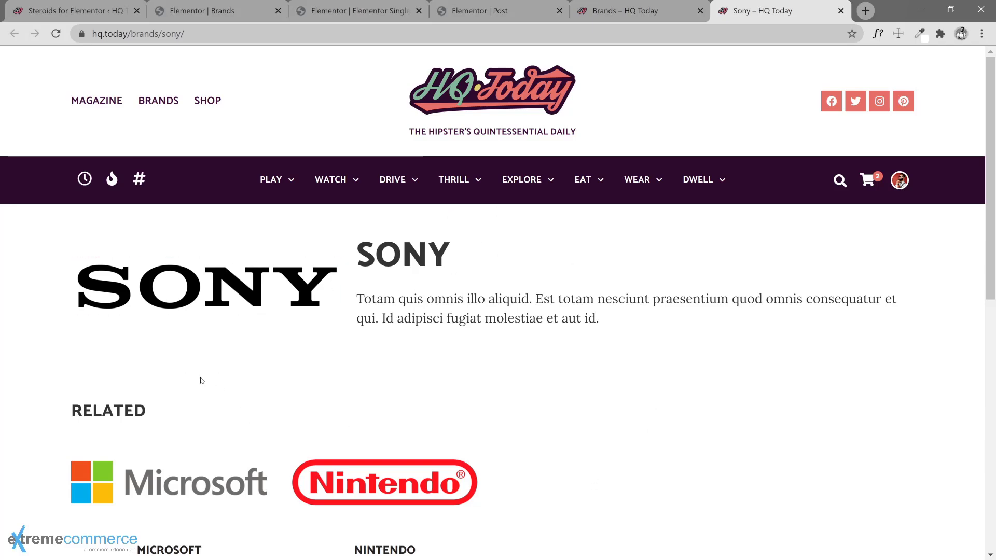
{"action": "scroll", "coordinate": [491, 396], "scroll_direction": "down", "scroll_amount": 3}
{"action": "scroll", "coordinate": [360, 380], "scroll_direction": "up", "scroll_amount": 3}
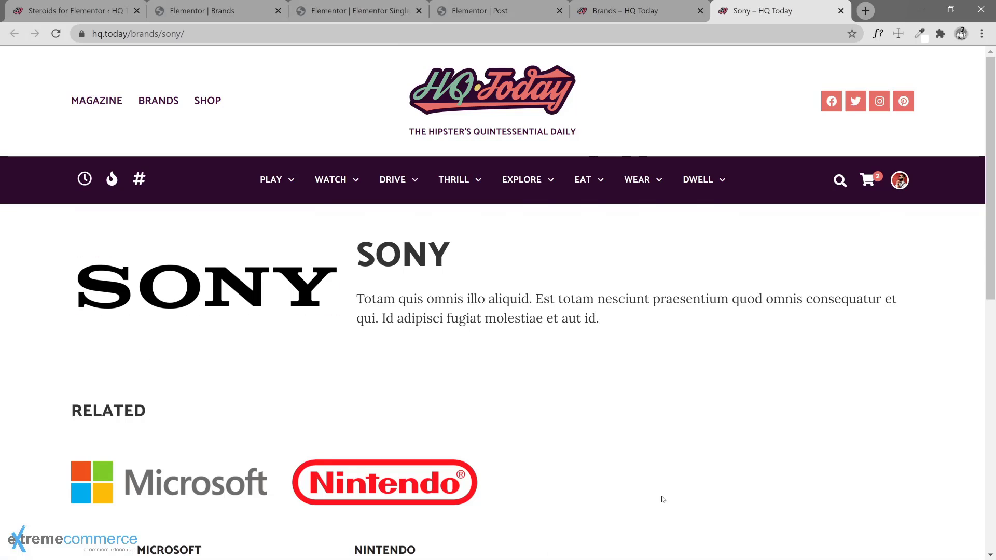
{"action": "left_click", "coordinate": [361, 10]}
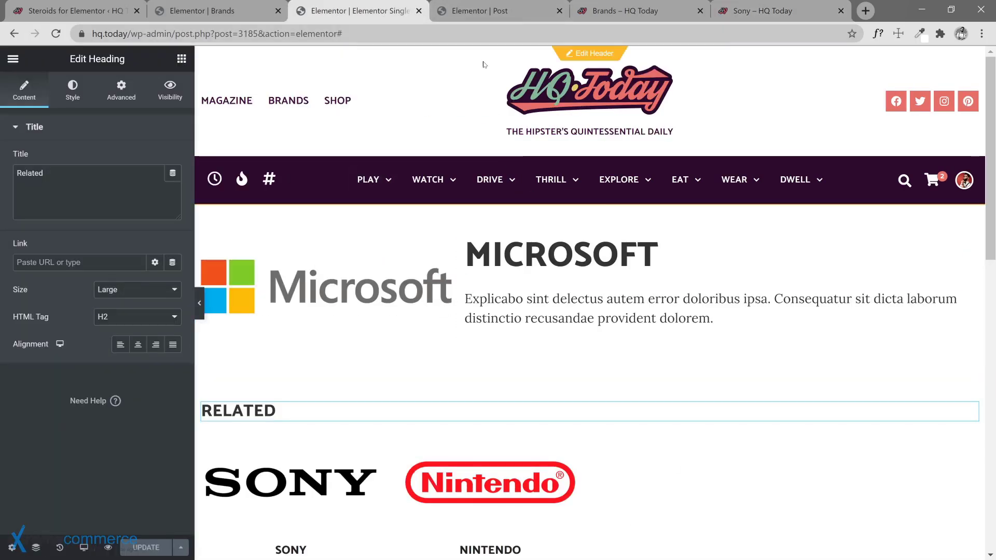
{"action": "left_click", "coordinate": [478, 20]}
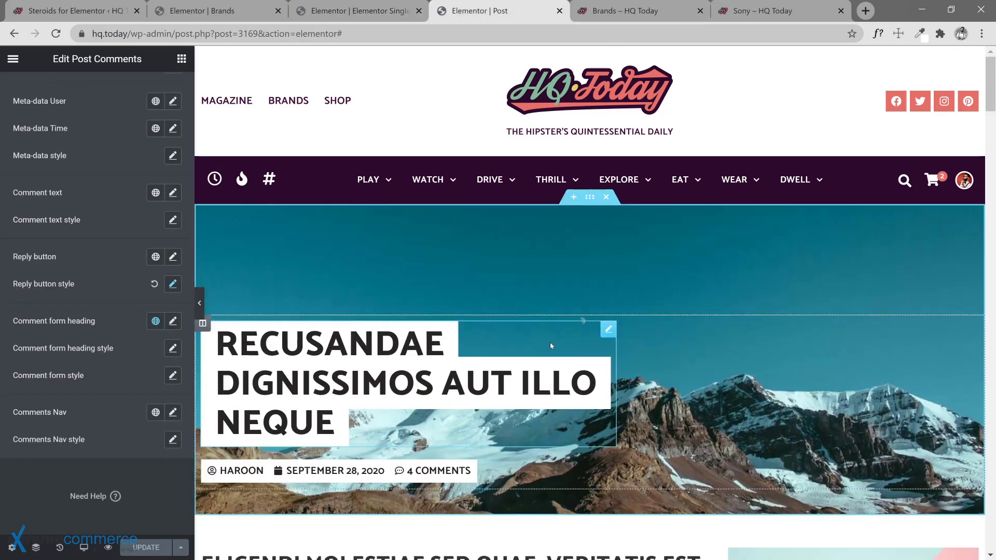
{"action": "scroll", "coordinate": [367, 416], "scroll_direction": "down", "scroll_amount": 3}
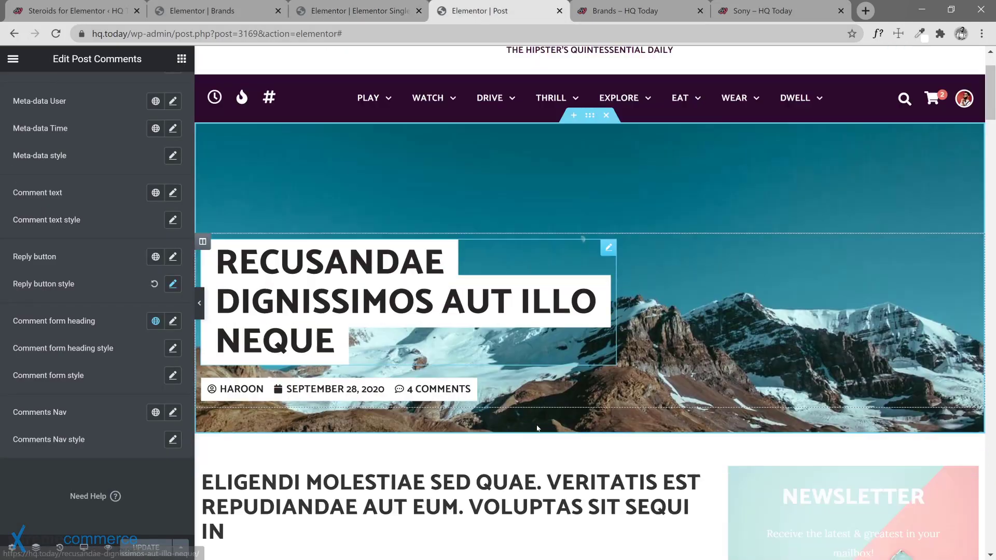
{"action": "scroll", "coordinate": [570, 73], "scroll_direction": "up", "scroll_amount": 3}
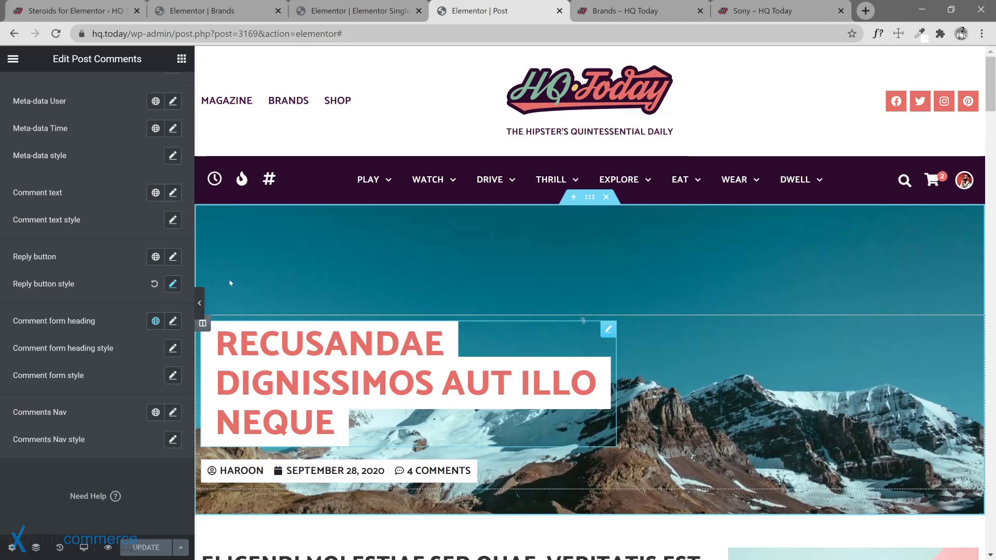
Copy the Post Info widget below the hero's post title and place the copy before the title.
{"action": "left_click", "coordinate": [182, 60]}
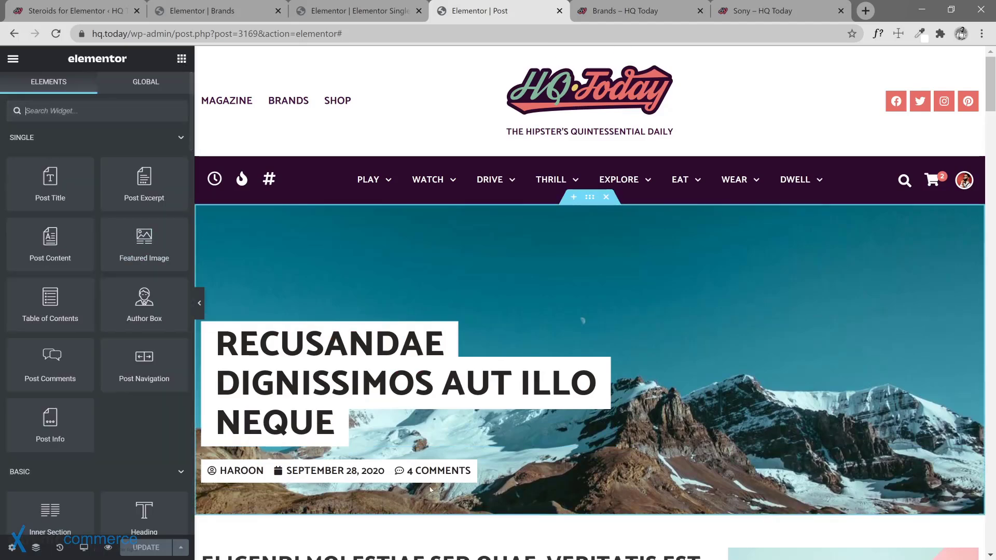
{"action": "right_click", "coordinate": [472, 470]}
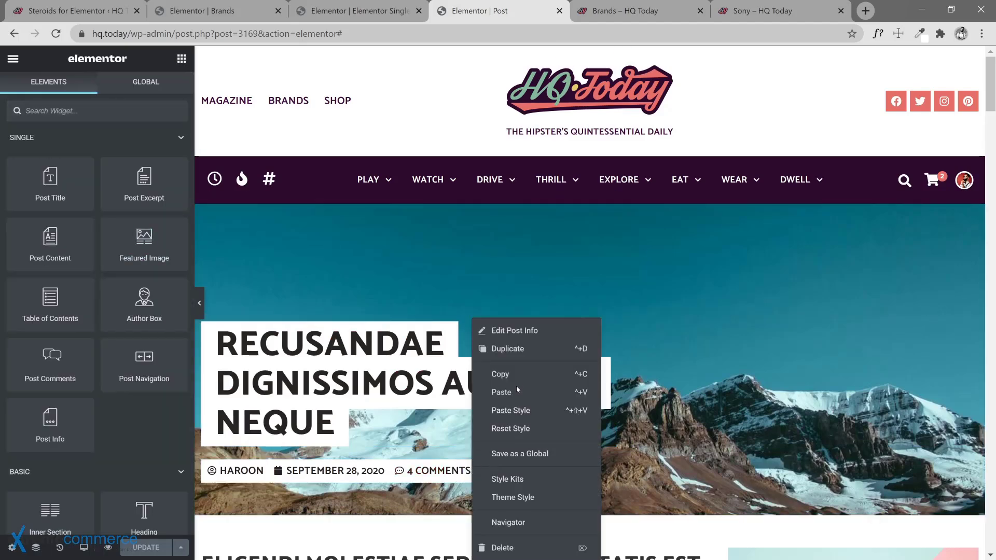
{"action": "key", "text": "Escape"}
{"action": "left_click_drag", "start_coordinate": [468, 470], "coordinate": [394, 469]}
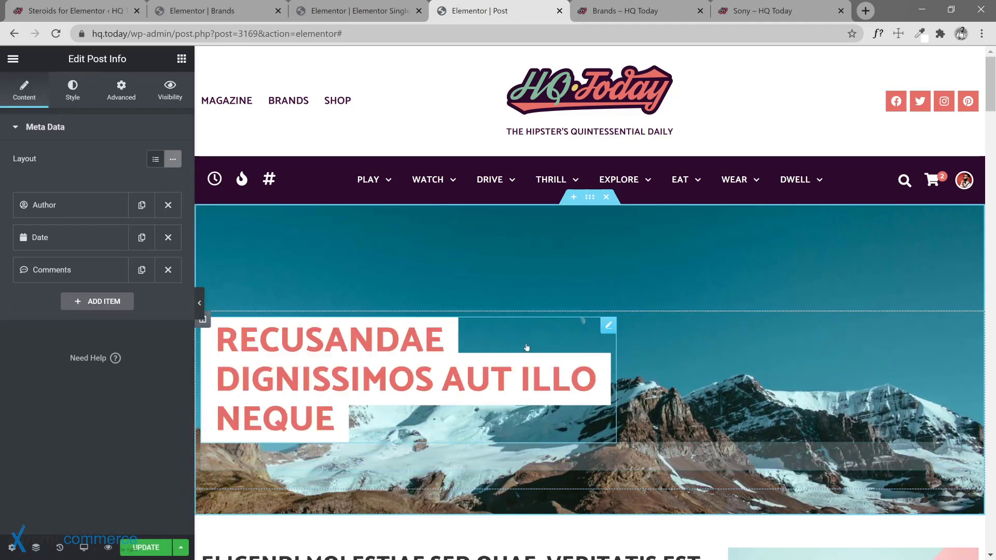
{"action": "key", "text": "Escape"}
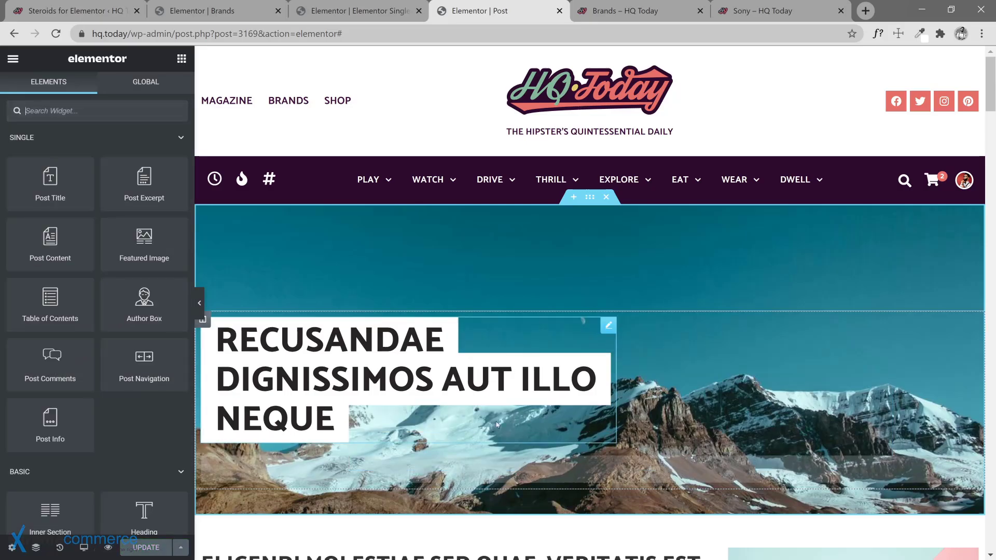
{"action": "scroll", "coordinate": [518, 337], "scroll_direction": "down", "scroll_amount": 15}
{"action": "scroll", "coordinate": [507, 324], "scroll_direction": "up", "scroll_amount": 5}
{"action": "scroll", "coordinate": [507, 322], "scroll_direction": "up", "scroll_amount": 15}
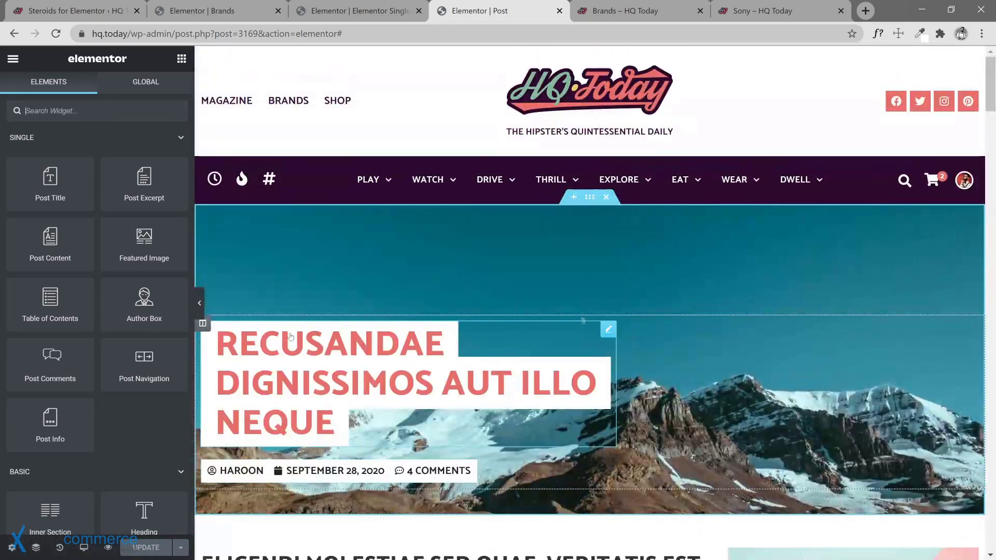
{"action": "right_click", "coordinate": [601, 326]}
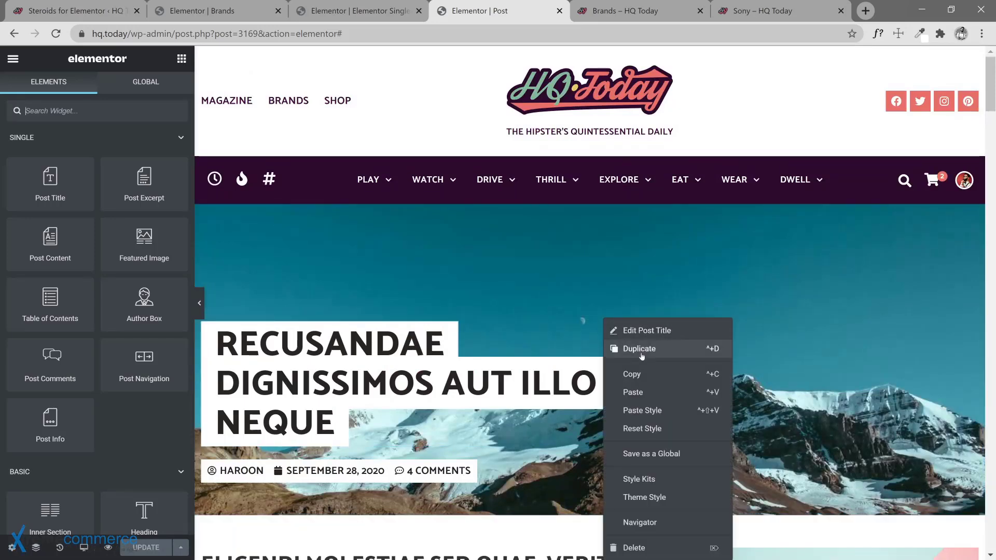
{"action": "left_click", "coordinate": [612, 393]}
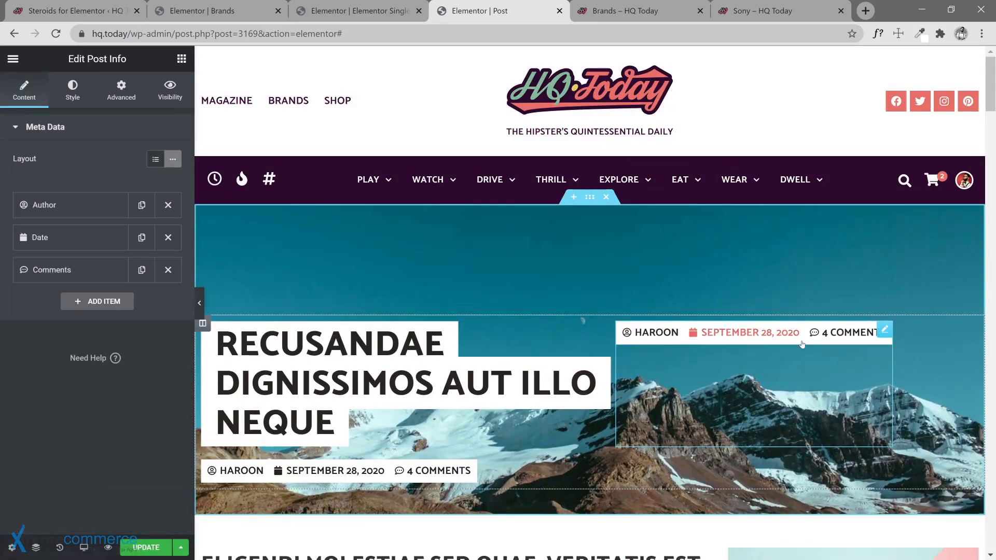
{"action": "left_click_drag", "start_coordinate": [882, 330], "coordinate": [419, 344]}
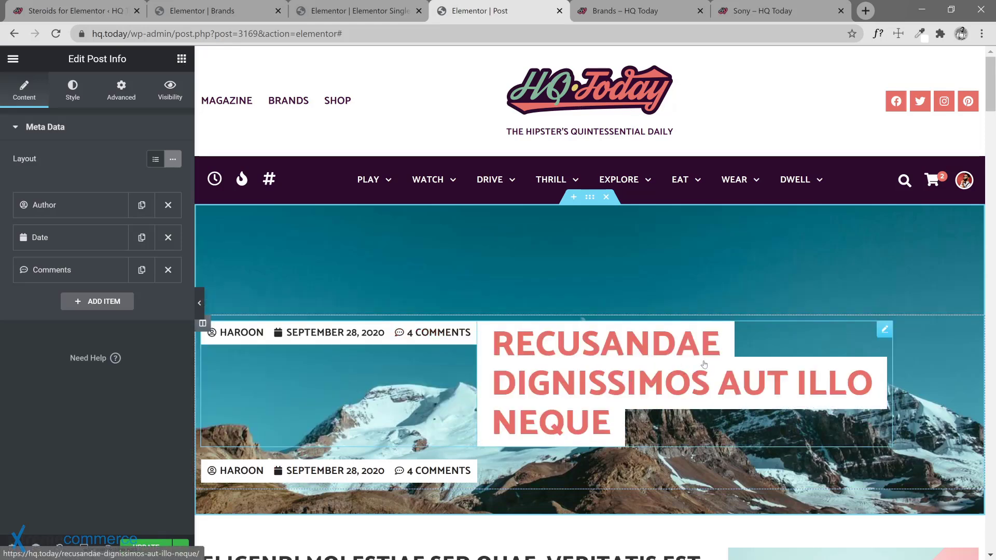
Try the Default width in the Post Title's positioning settings and return it to Custom.
{"action": "left_click", "coordinate": [885, 331]}
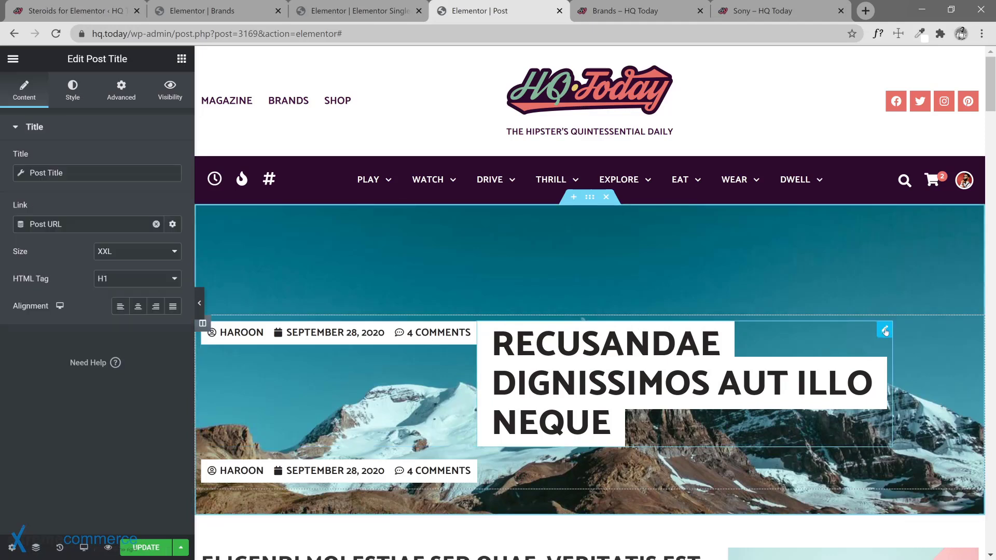
{"action": "left_click", "coordinate": [120, 91]}
{"action": "scroll", "coordinate": [111, 435], "scroll_direction": "down", "scroll_amount": 3}
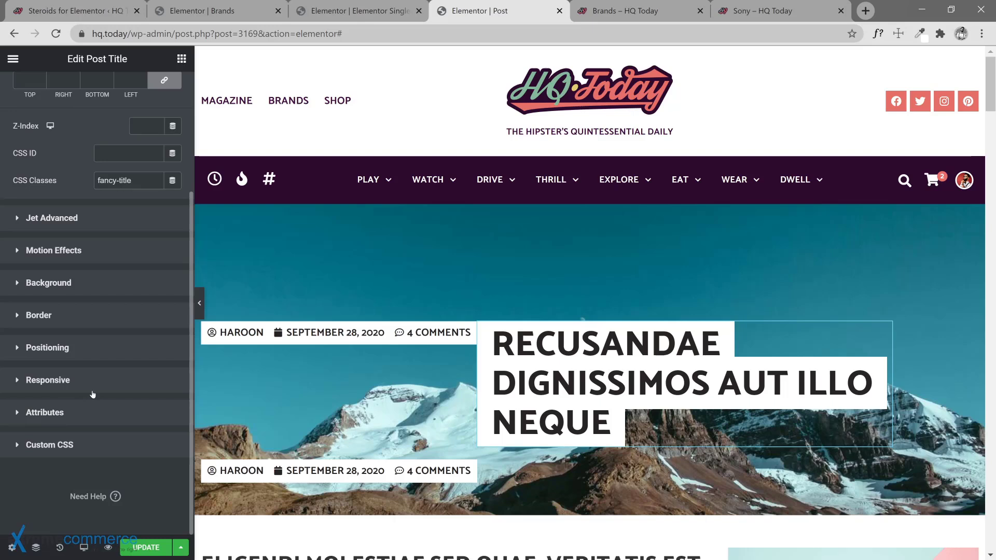
{"action": "left_click", "coordinate": [102, 352]}
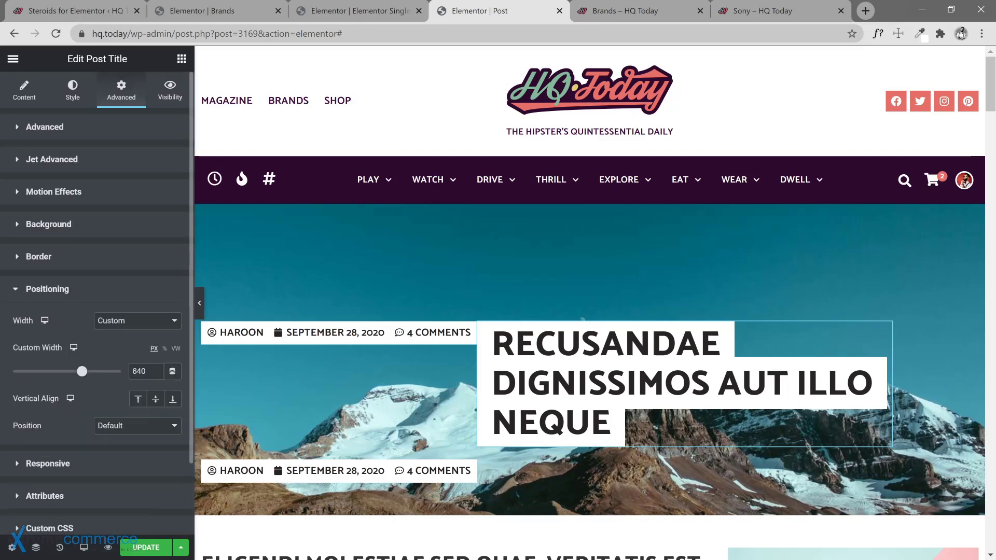
{"action": "left_click", "coordinate": [147, 326]}
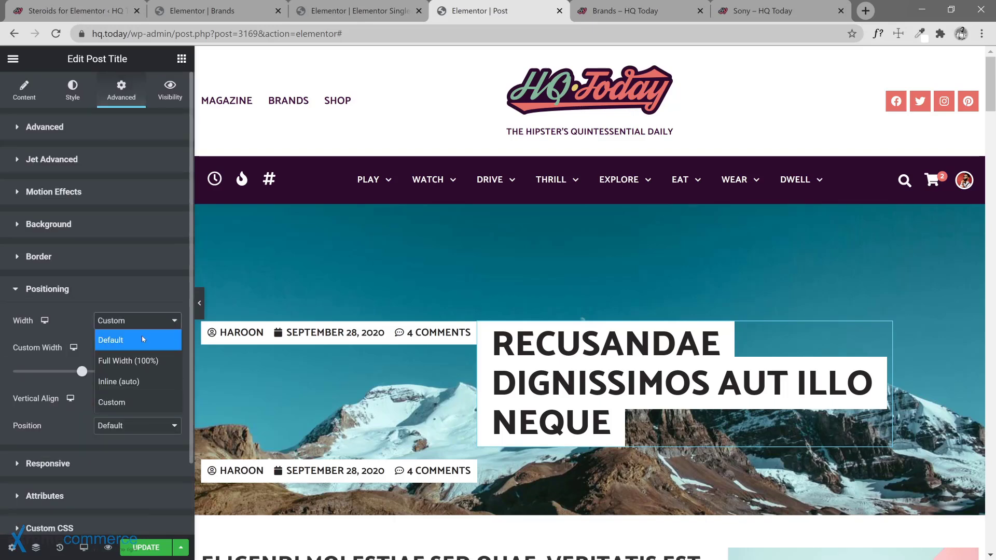
{"action": "left_click", "coordinate": [141, 336]}
{"action": "left_click", "coordinate": [133, 322]}
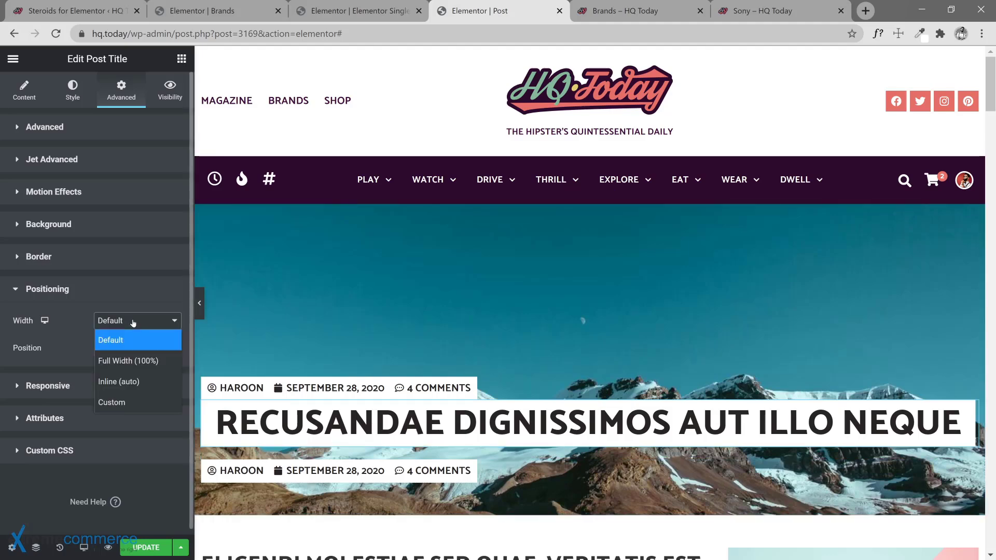
{"action": "left_click", "coordinate": [129, 401]}
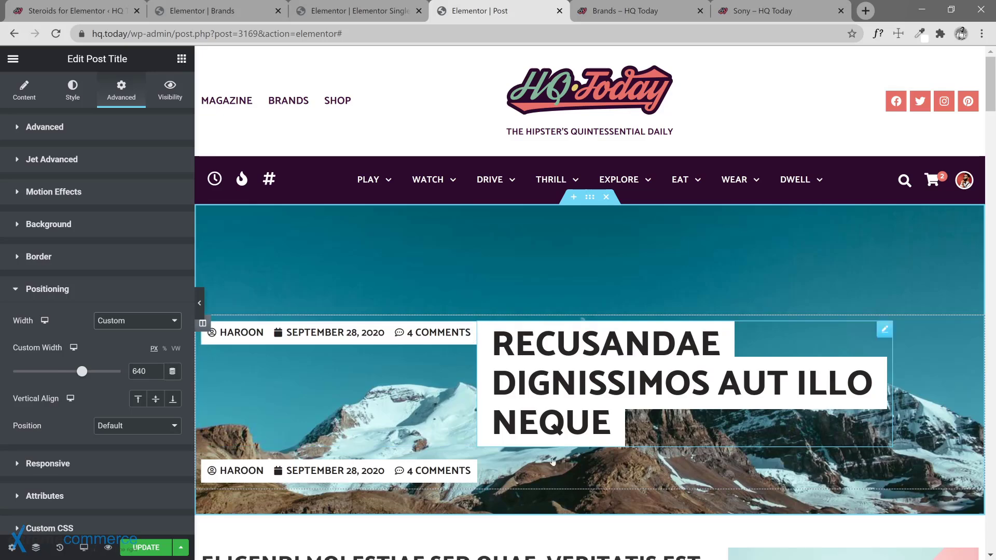
Copy the Spacer below the post title and paste it between the upper Post Info widget and the title.
{"action": "right_click", "coordinate": [958, 457]}
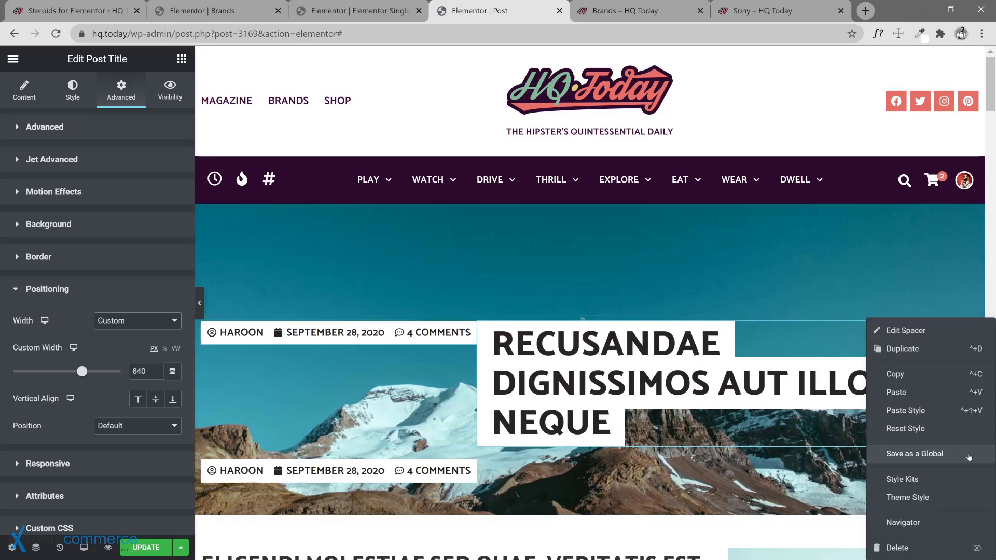
{"action": "left_click", "coordinate": [917, 383]}
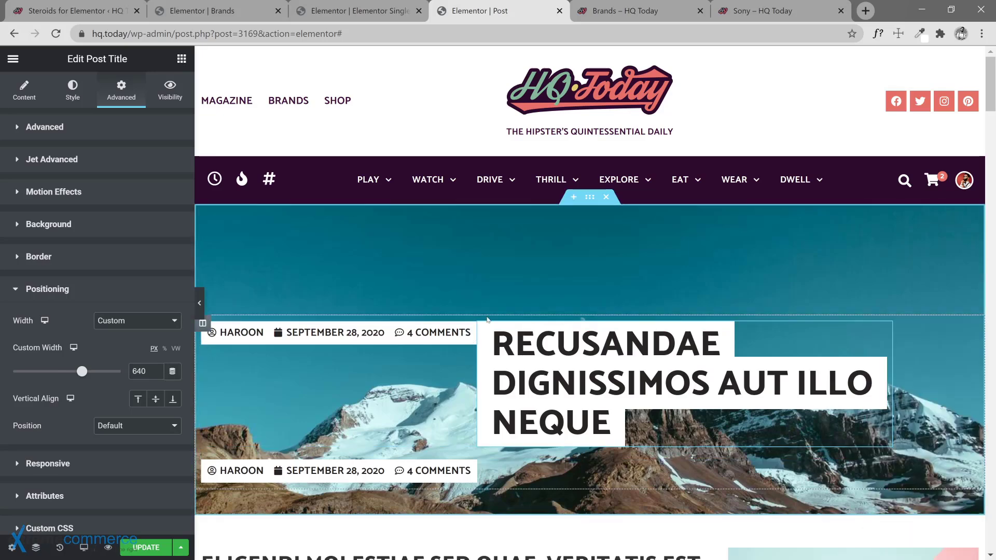
{"action": "right_click", "coordinate": [467, 325]}
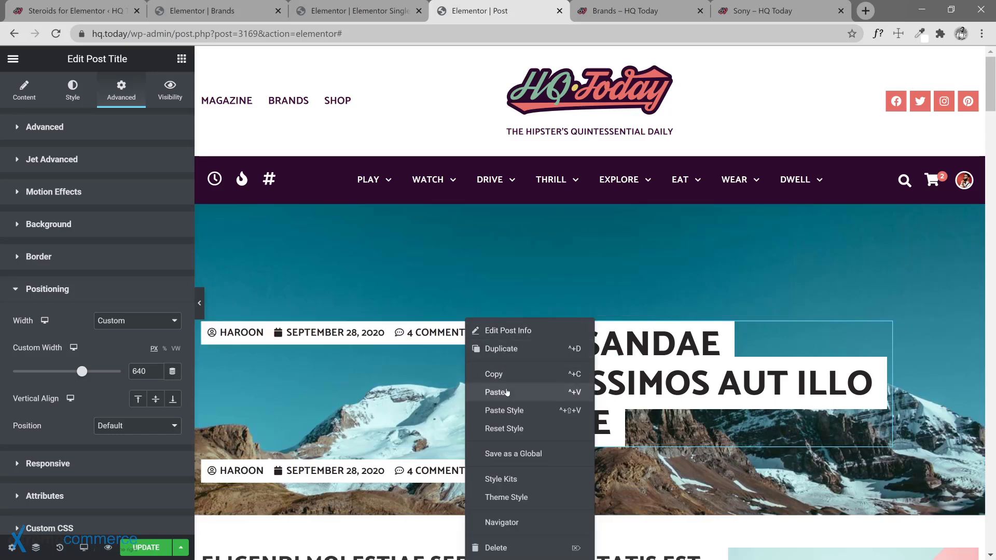
{"action": "left_click", "coordinate": [506, 392]}
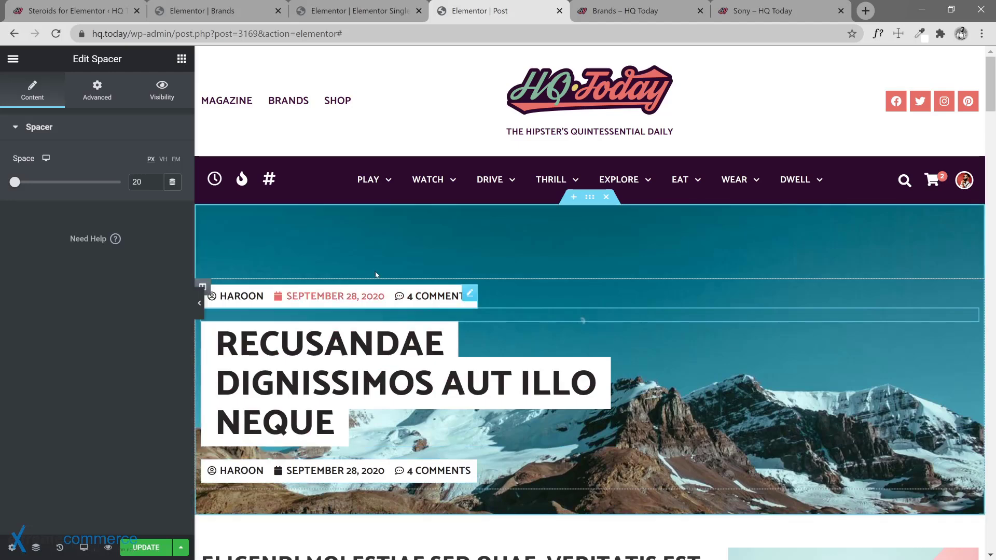
Remove the Date and Comments items from the Post Info widget above the title.
{"action": "left_click", "coordinate": [469, 296]}
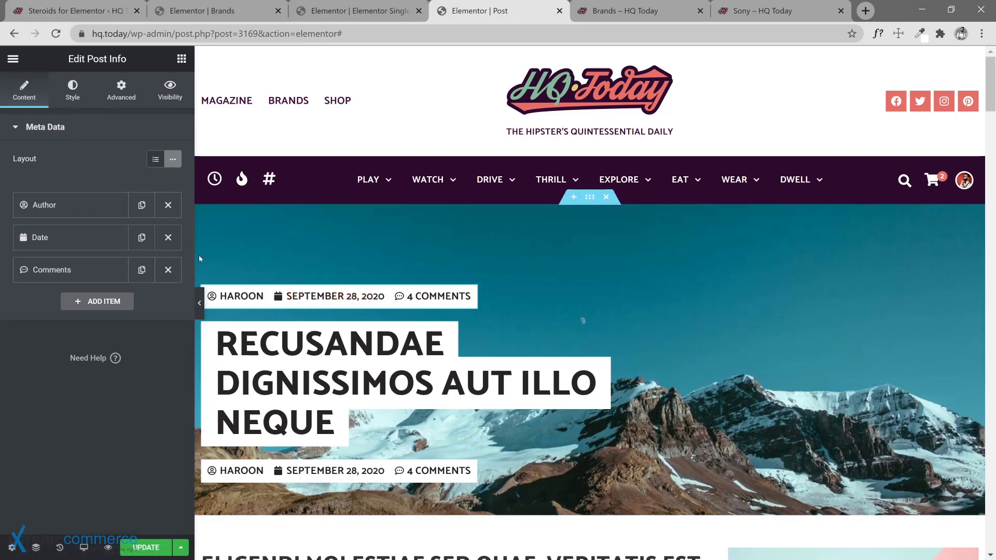
{"action": "left_click", "coordinate": [169, 238]}
{"action": "left_click", "coordinate": [169, 238]}
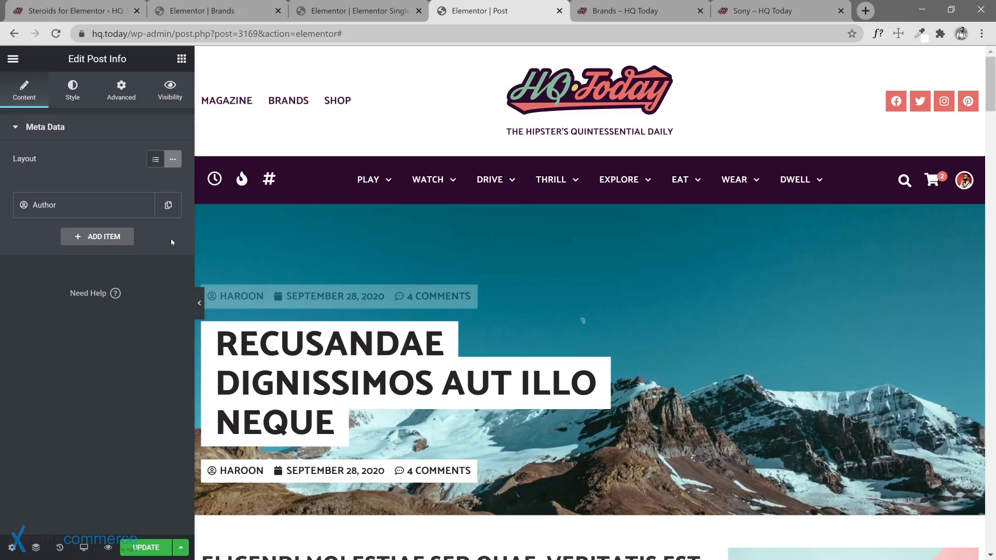
Change the upper Post Info's remaining Author item to Terms with the Categories taxonomy and no icon.
{"action": "left_click", "coordinate": [84, 210]}
{"action": "left_click", "coordinate": [131, 237]}
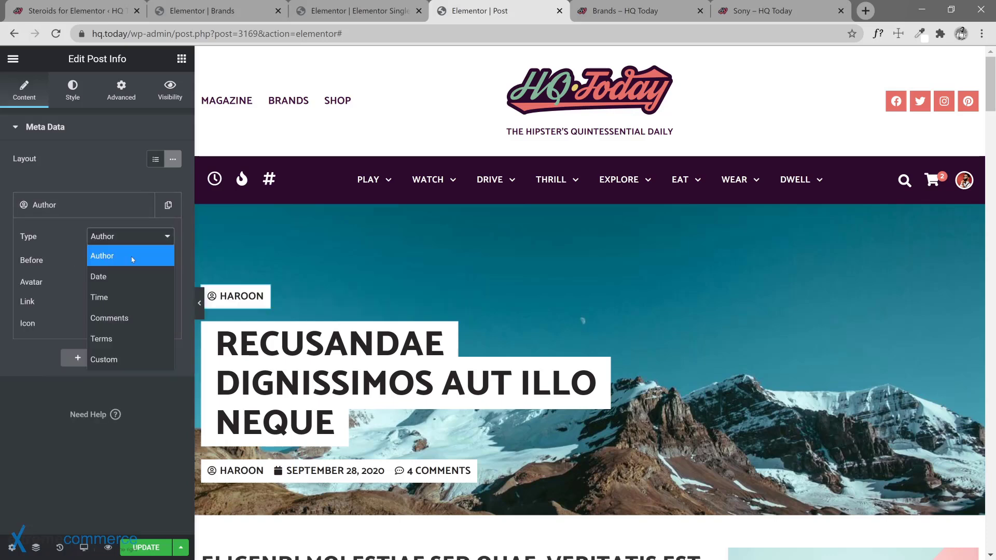
{"action": "left_click", "coordinate": [123, 335]}
{"action": "left_click", "coordinate": [72, 278]}
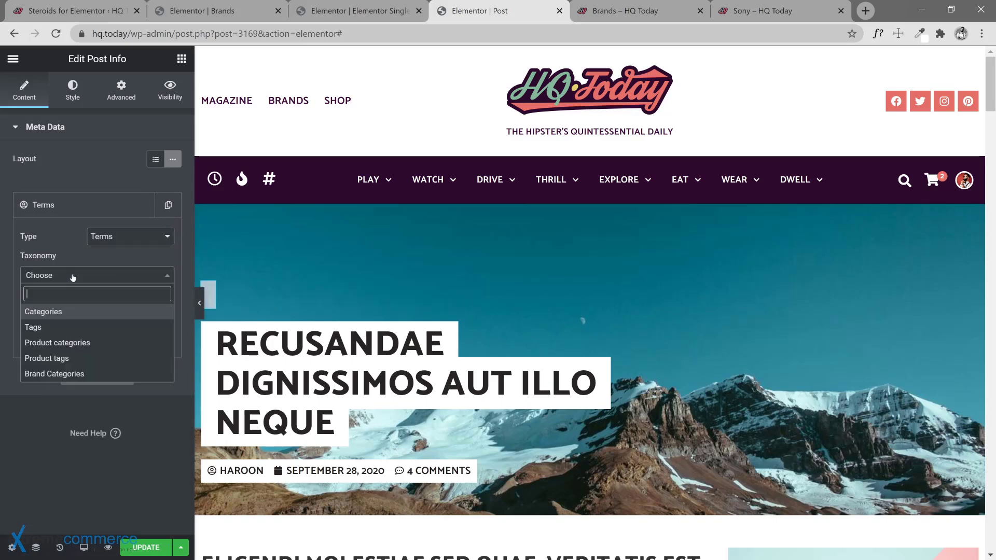
{"action": "left_click", "coordinate": [45, 312]}
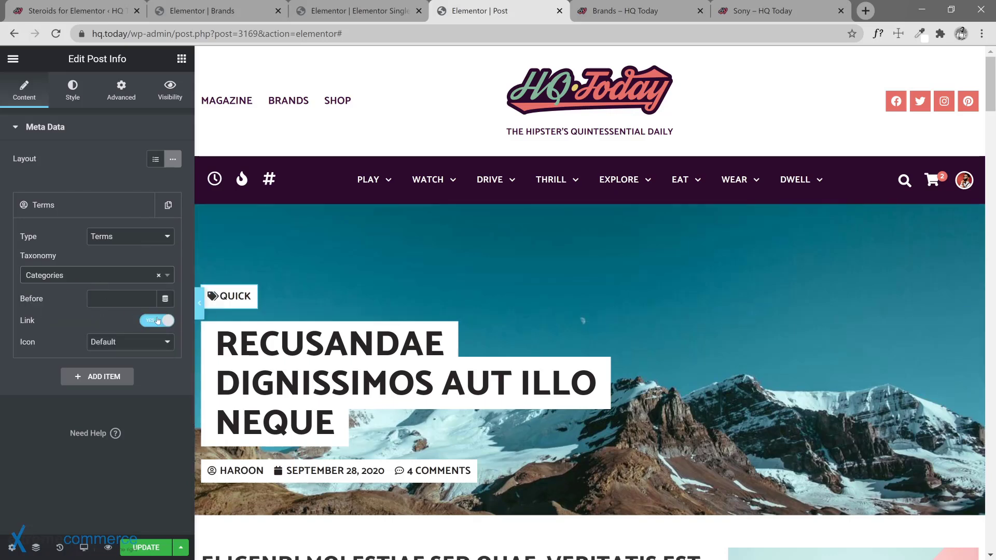
{"action": "left_click", "coordinate": [121, 344]}
{"action": "left_click", "coordinate": [122, 358]}
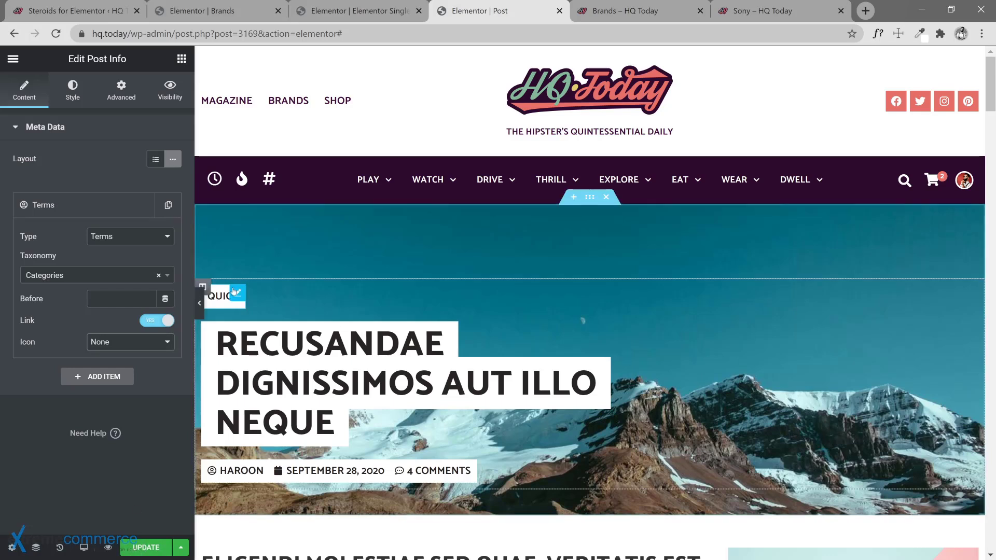
Look over the global fonts for the upper Post Info's text and set its text color to the white global color.
{"action": "left_click", "coordinate": [73, 89]}
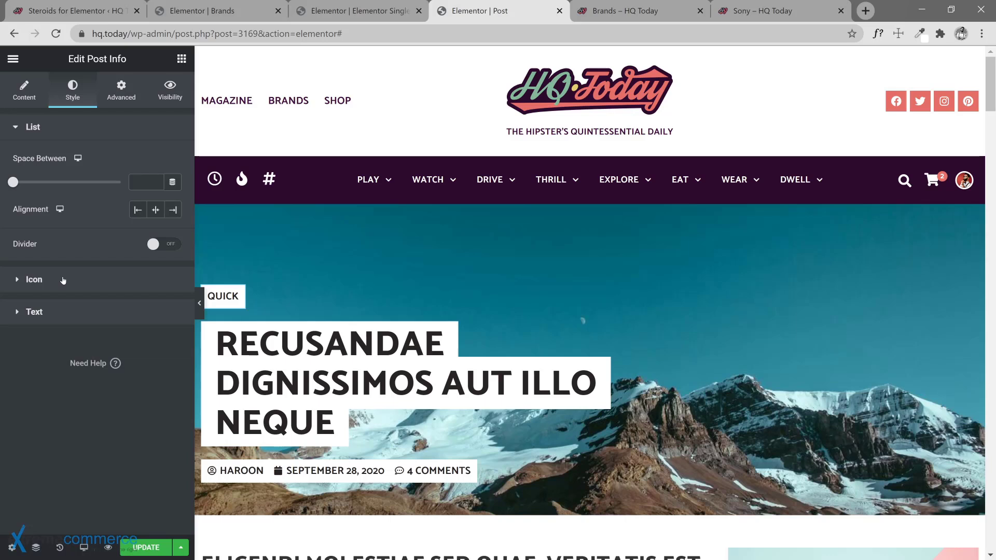
{"action": "left_click", "coordinate": [69, 312]}
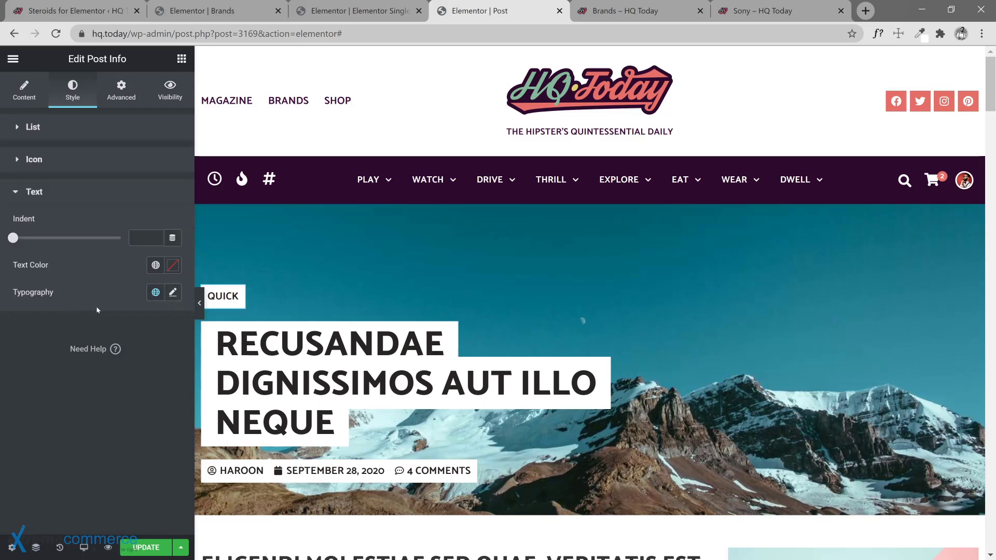
{"action": "left_click", "coordinate": [155, 292]}
{"action": "scroll", "coordinate": [119, 390], "scroll_direction": "down", "scroll_amount": 5}
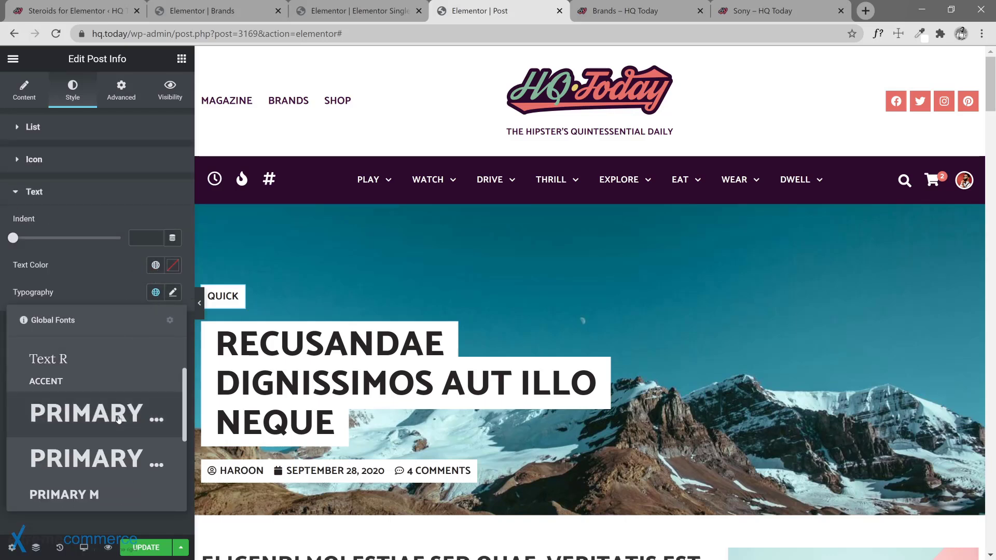
{"action": "scroll", "coordinate": [119, 390], "scroll_direction": "up", "scroll_amount": 5}
{"action": "left_click", "coordinate": [155, 269]}
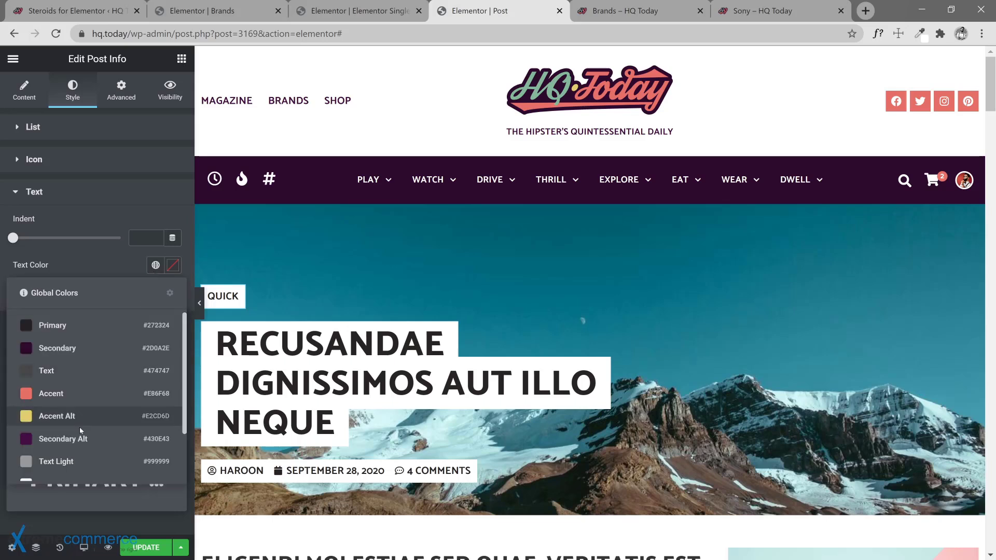
{"action": "scroll", "coordinate": [66, 434], "scroll_direction": "down", "scroll_amount": 2}
{"action": "left_click", "coordinate": [66, 434]}
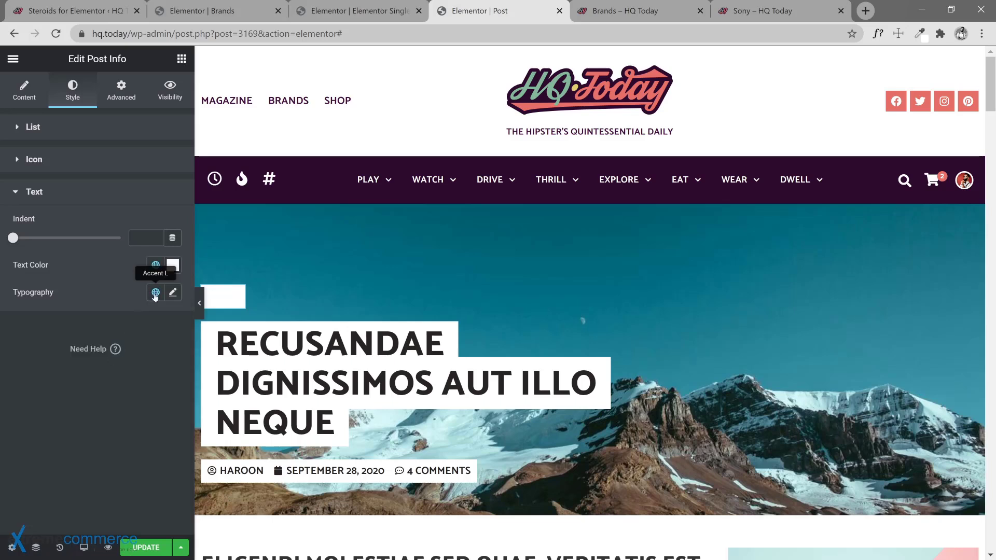
Apply the Accent S global font to the upper Post Info's text and set the widget's padding to 8 px on all sides.
{"action": "left_click", "coordinate": [155, 292]}
{"action": "scroll", "coordinate": [91, 411], "scroll_direction": "down", "scroll_amount": 5}
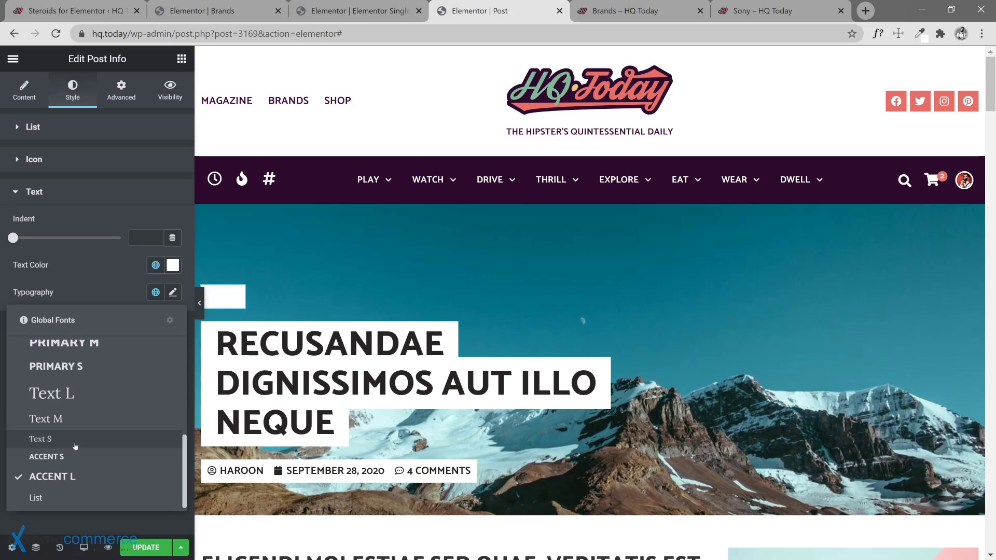
{"action": "left_click", "coordinate": [52, 456]}
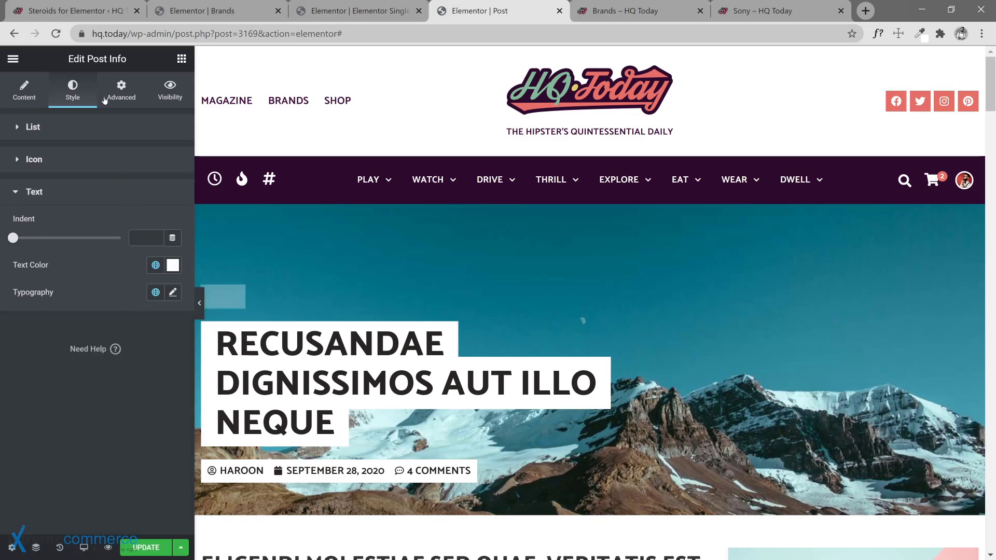
{"action": "left_click", "coordinate": [122, 98]}
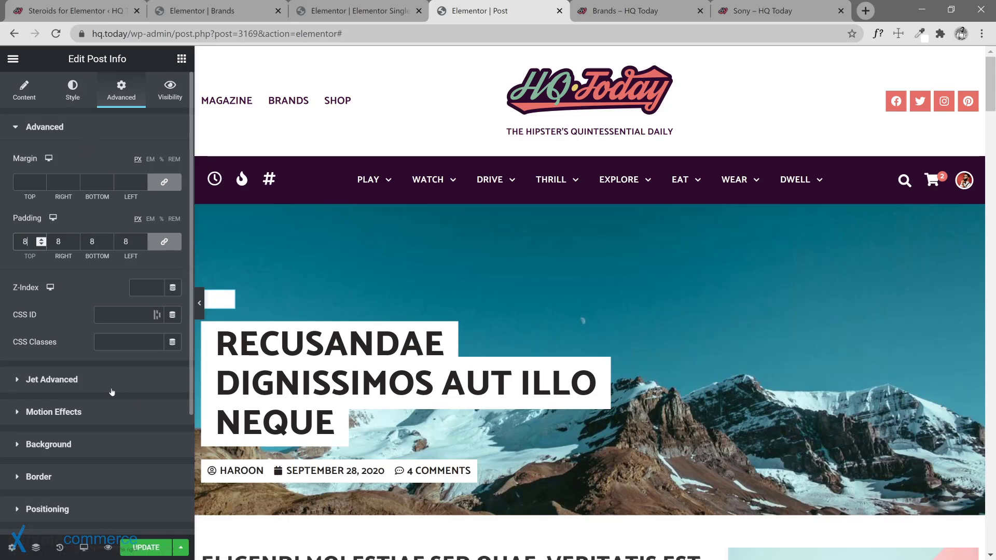
Give the upper Post Info widget the Accent global color as its background.
{"action": "left_click", "coordinate": [120, 443]}
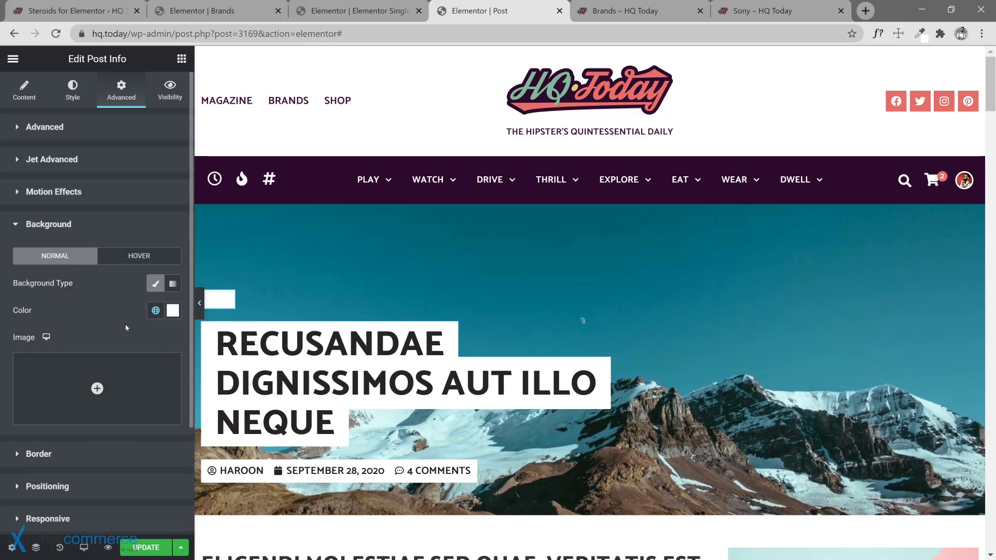
{"action": "left_click", "coordinate": [156, 310]}
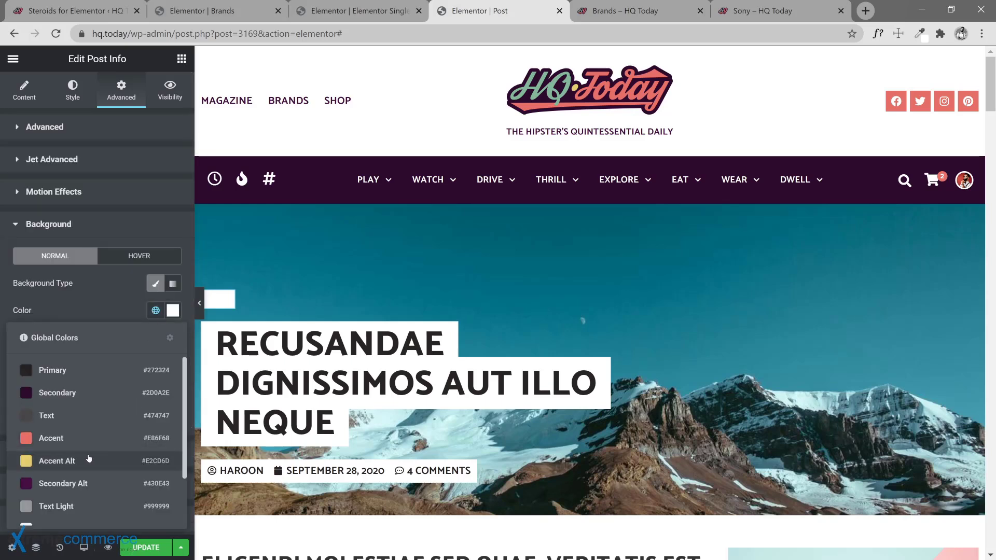
{"action": "left_click", "coordinate": [88, 439]}
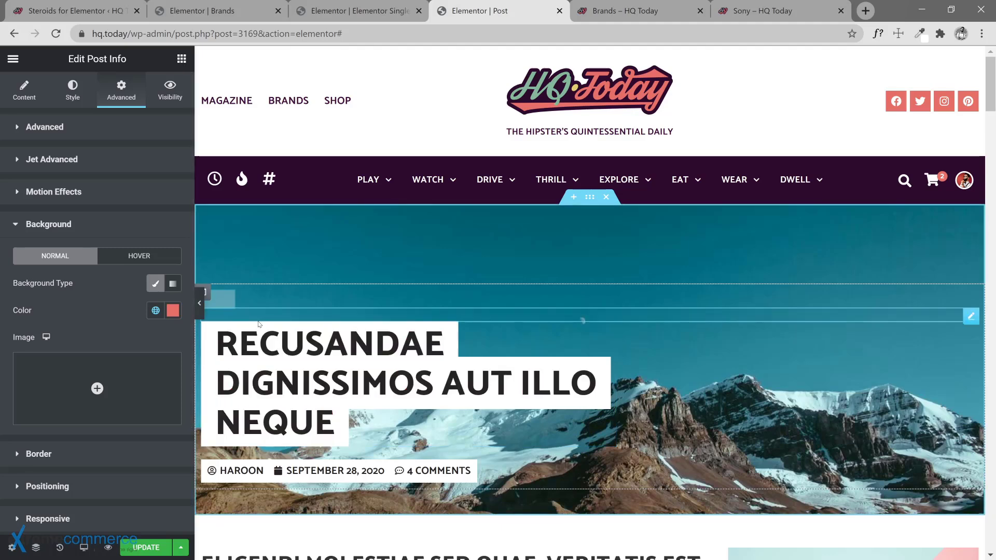
Set the space of the Spacer between the category label and the post title to 0 px and save the template.
{"action": "right_click", "coordinate": [459, 315]}
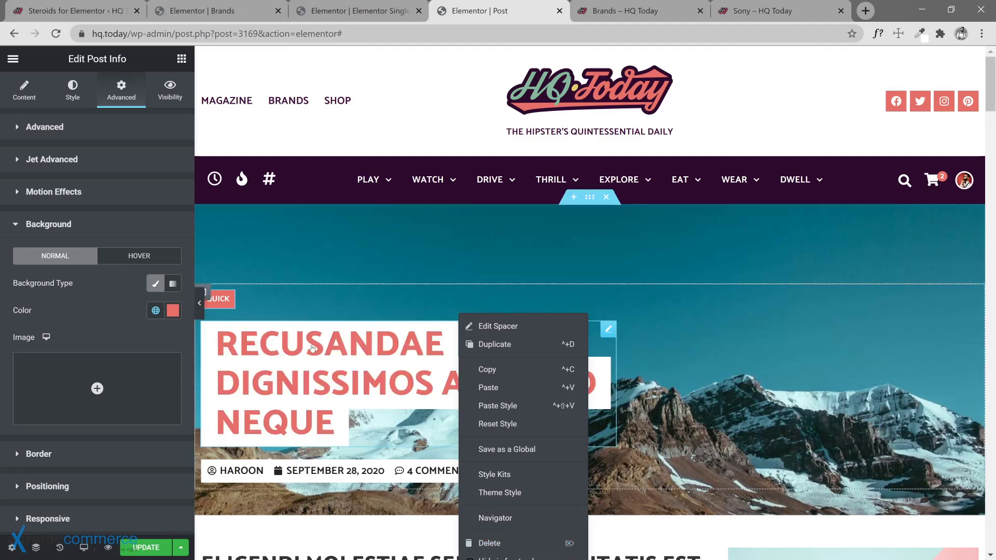
{"action": "left_click", "coordinate": [257, 317]}
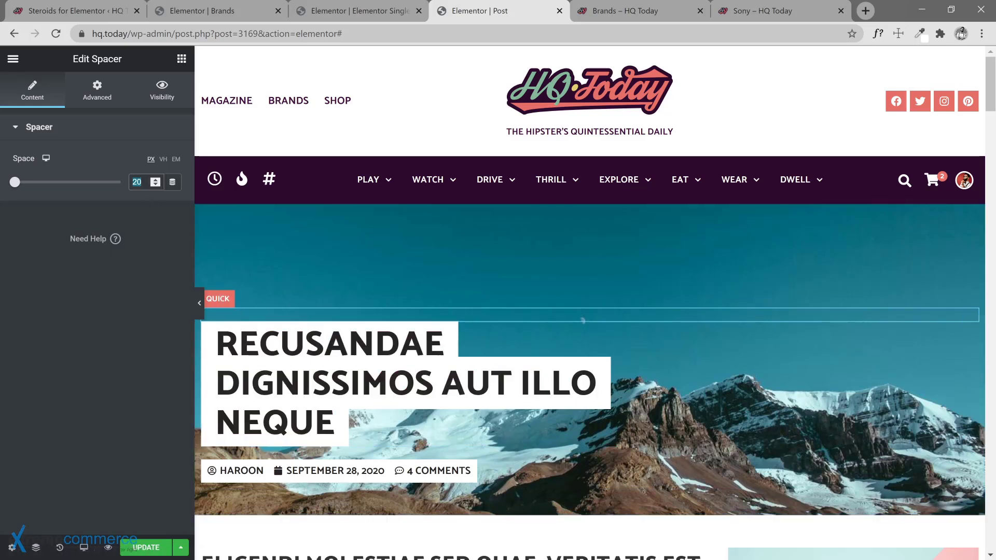
{"action": "type", "text": "0"}
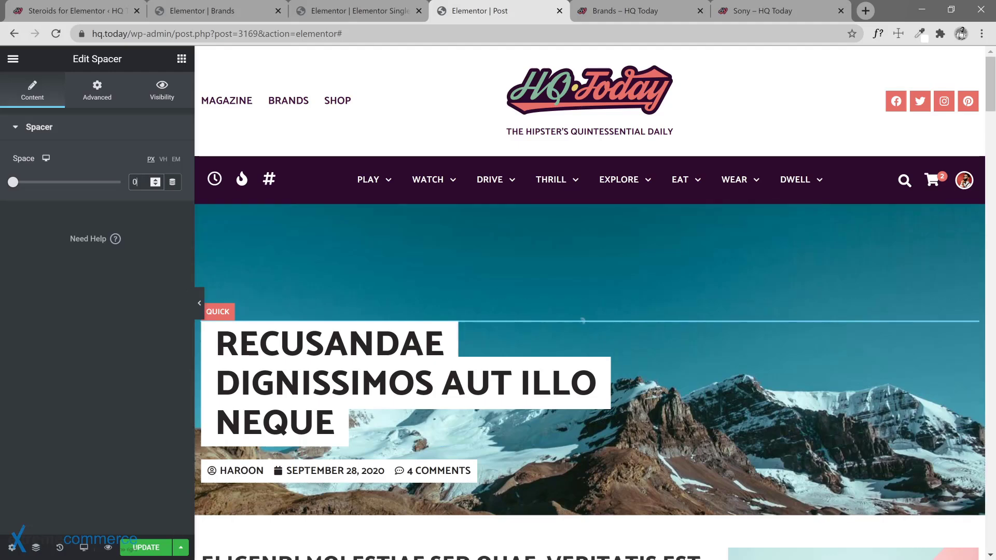
{"action": "key", "text": "ctrl+s"}
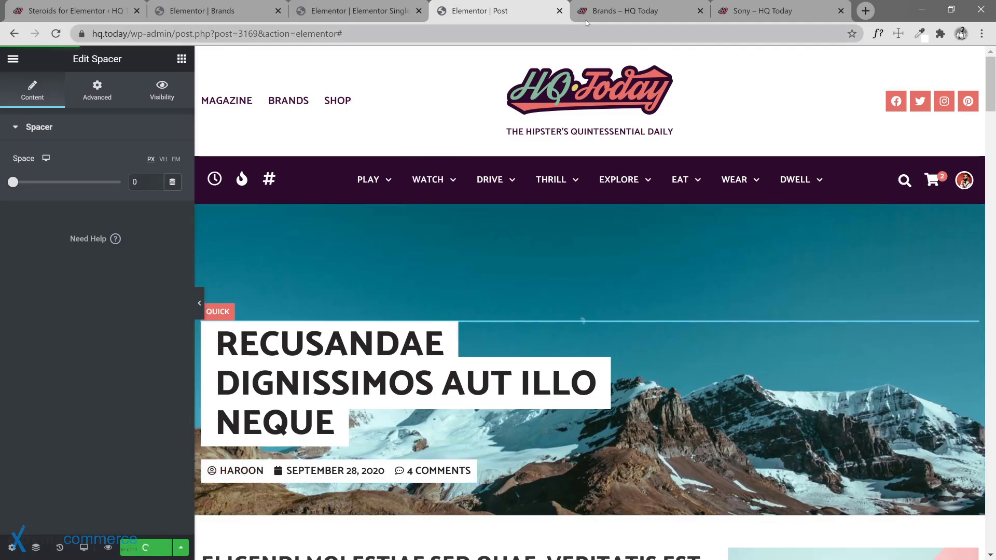
Open the site's Magazine page in place of the Brands page and close the Sony page's browser tab.
{"action": "left_click", "coordinate": [771, 13]}
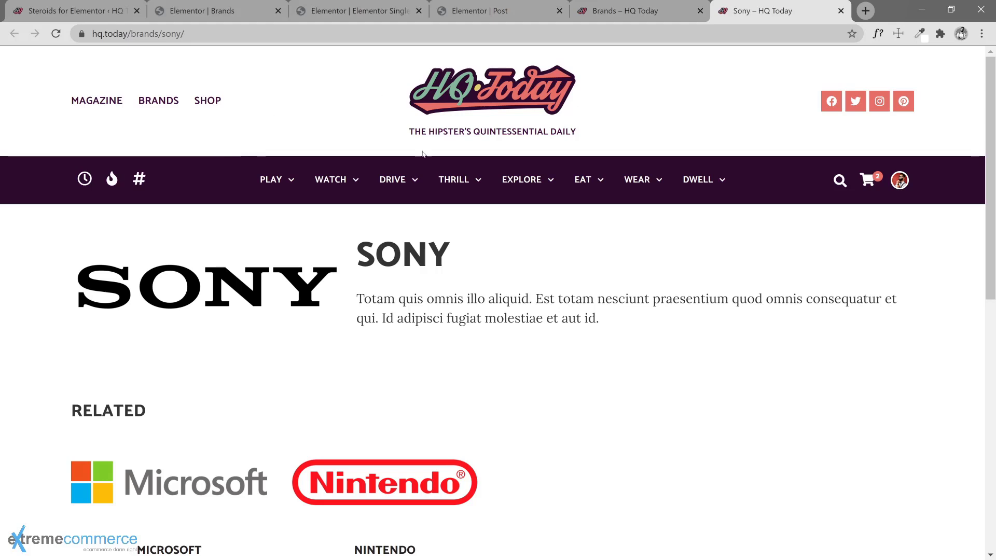
{"action": "mouse_move", "coordinate": [275, 180]}
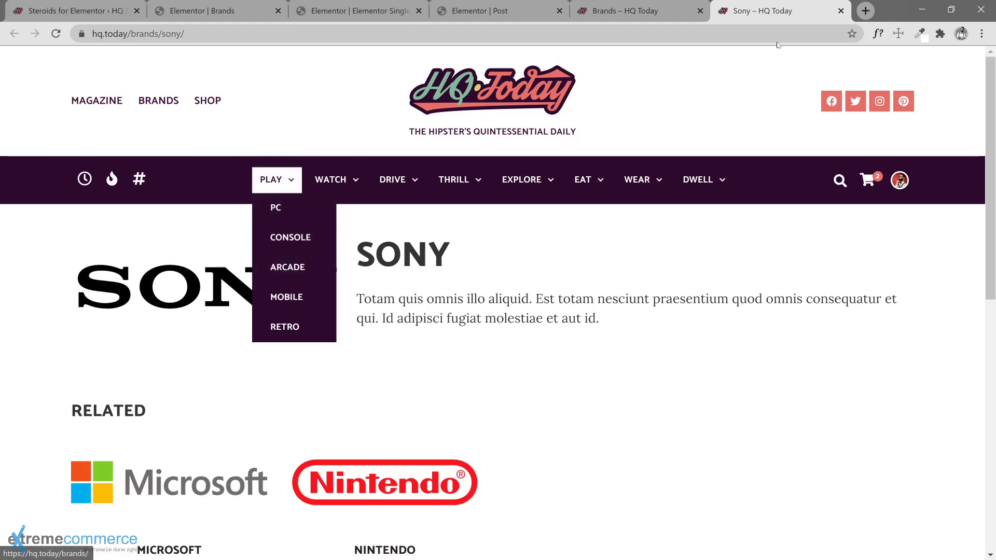
{"action": "left_click", "coordinate": [630, 7]}
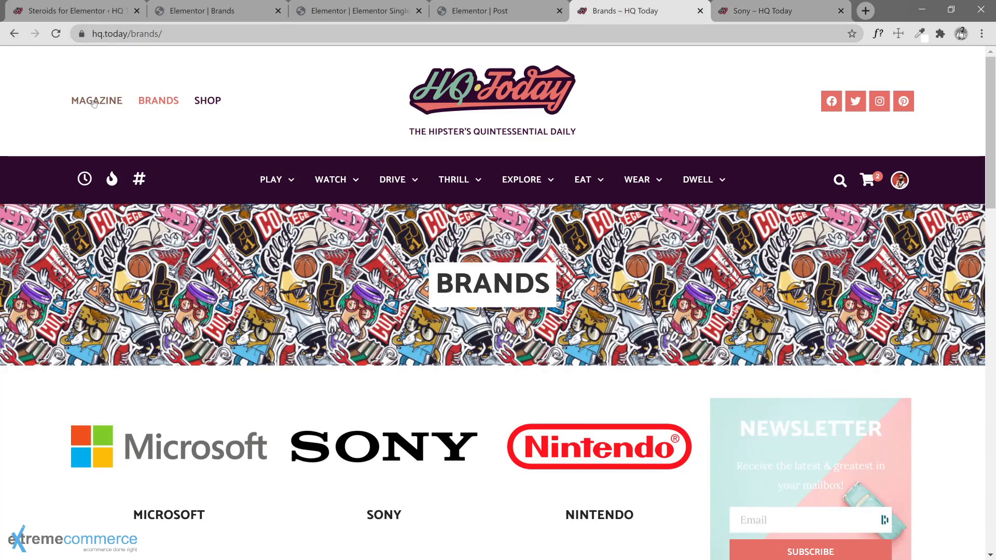
{"action": "key", "text": "F5"}
{"action": "left_click", "coordinate": [840, 10]}
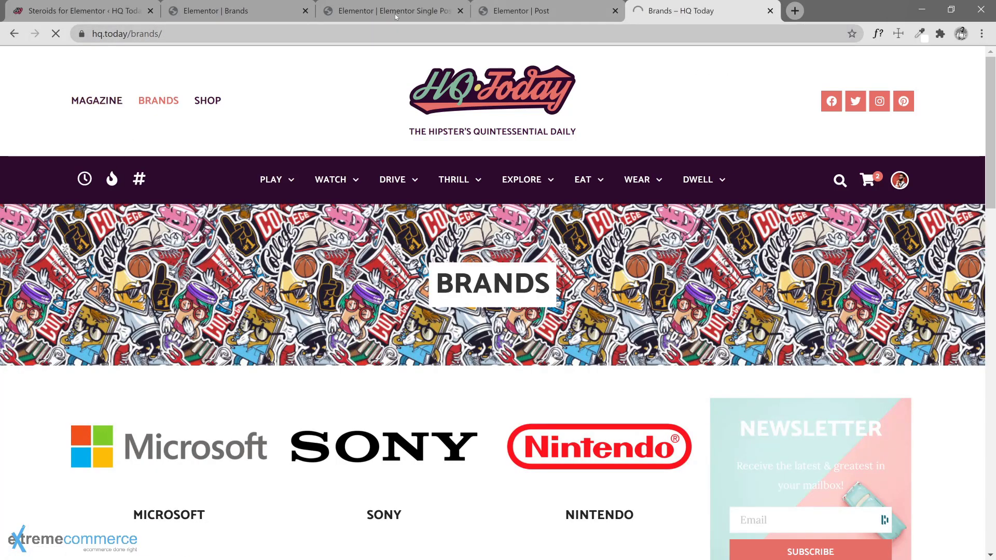
Close the Elementor Single Post and Brands template editors, keeping the Post template editor open.
{"action": "left_click", "coordinate": [280, 11]}
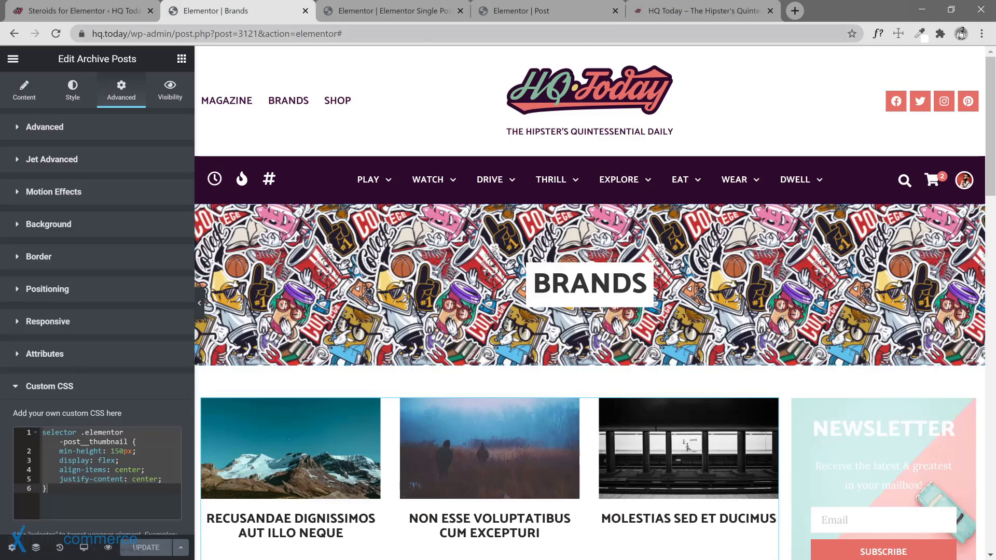
{"action": "left_click", "coordinate": [395, 11]}
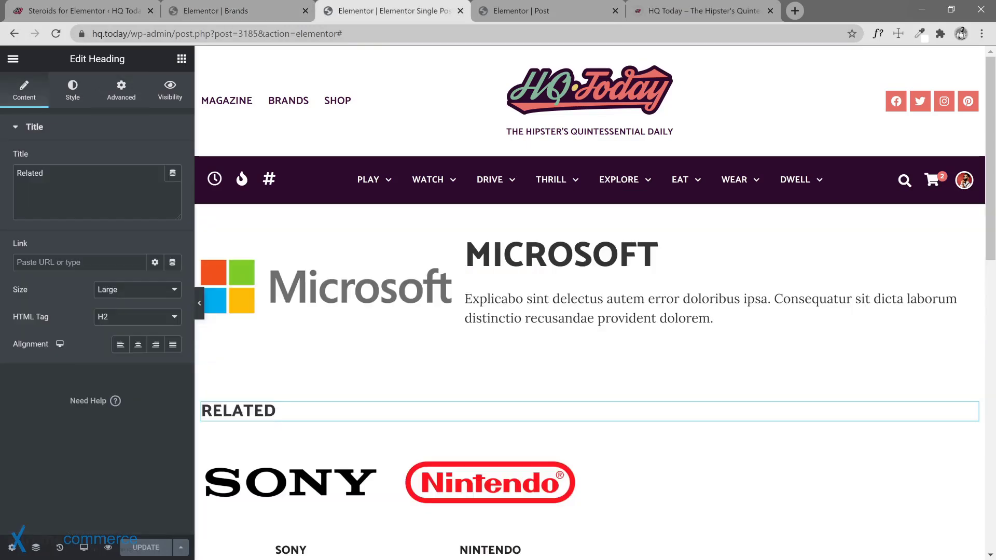
{"action": "left_click", "coordinate": [510, 11]}
{"action": "left_click", "coordinate": [460, 11]}
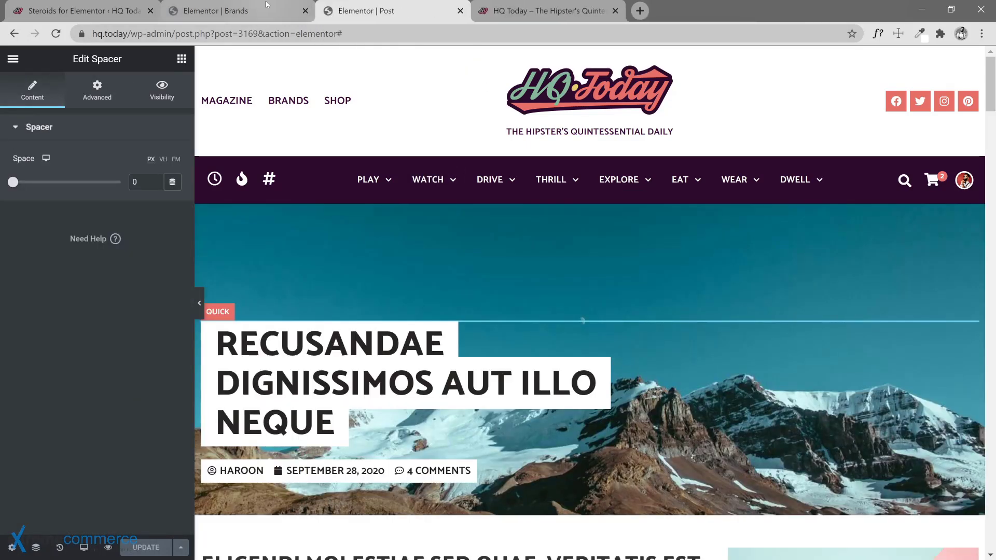
{"action": "left_click", "coordinate": [304, 11]}
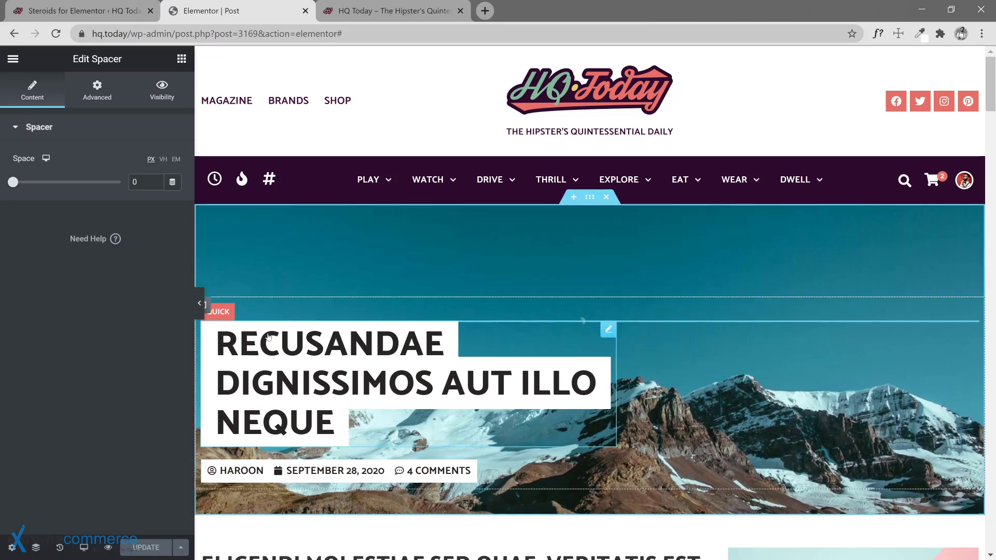
Copy the category label above the title and paste it below the post content, above the author box.
{"action": "right_click", "coordinate": [228, 310]}
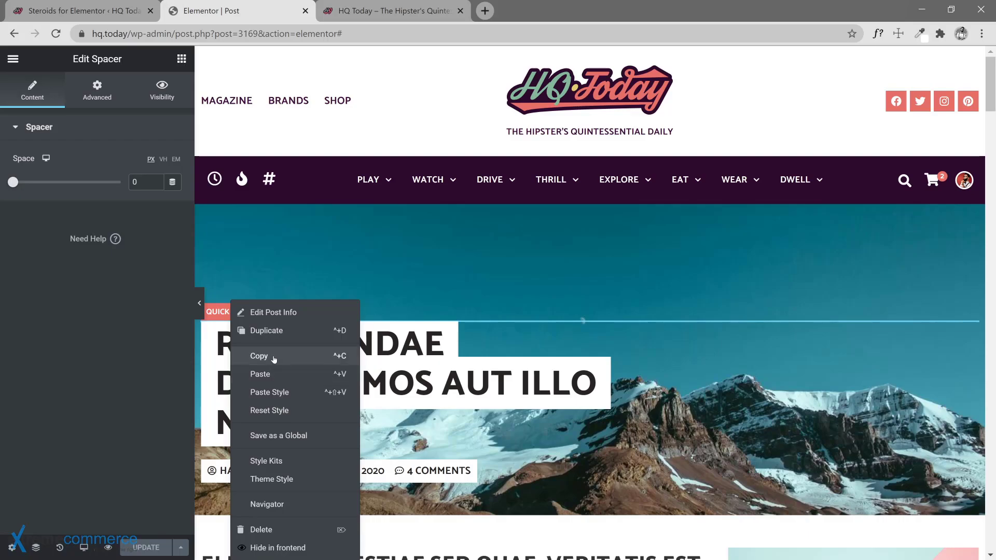
{"action": "left_click", "coordinate": [267, 356]}
{"action": "scroll", "coordinate": [488, 421], "scroll_direction": "down", "scroll_amount": 15}
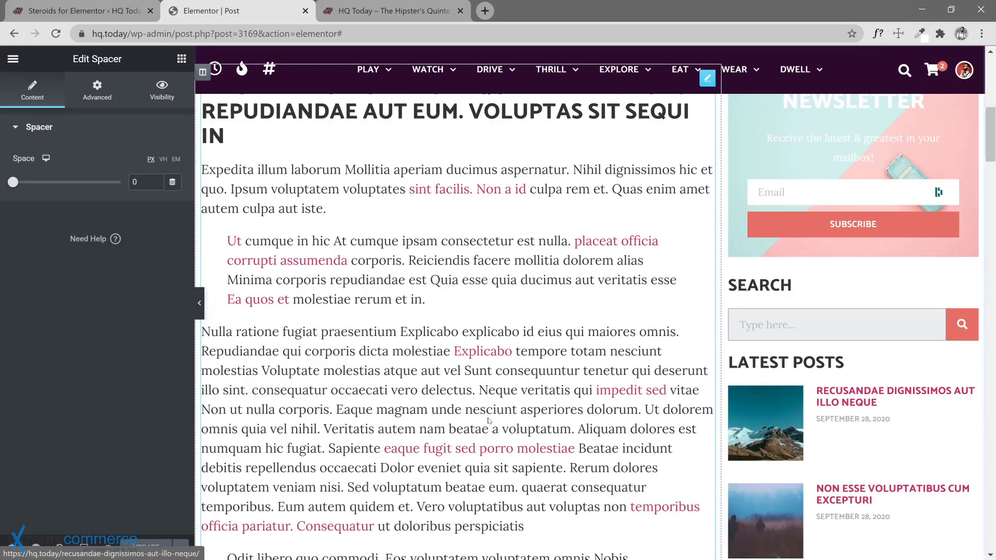
{"action": "scroll", "coordinate": [488, 421], "scroll_direction": "down", "scroll_amount": 20}
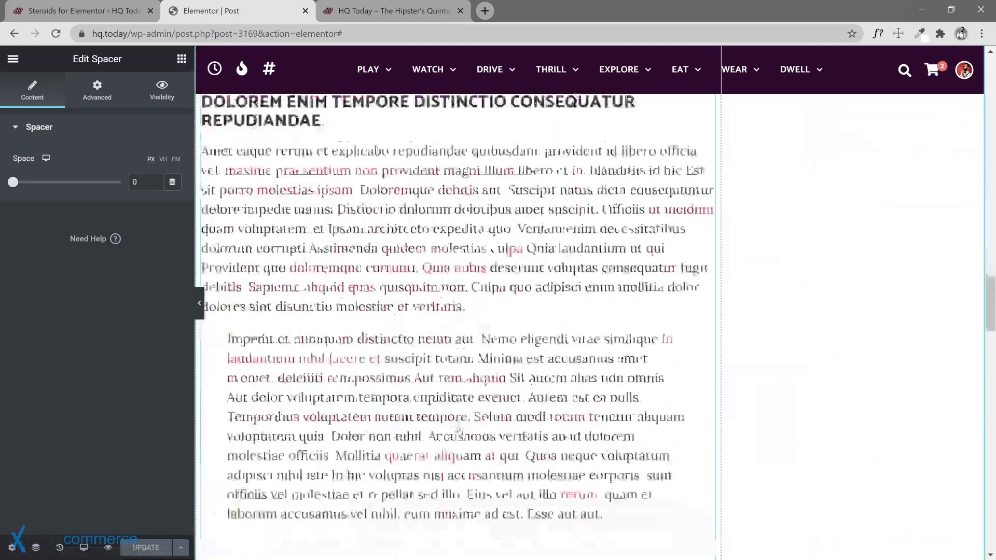
{"action": "scroll", "coordinate": [459, 430], "scroll_direction": "up", "scroll_amount": 5}
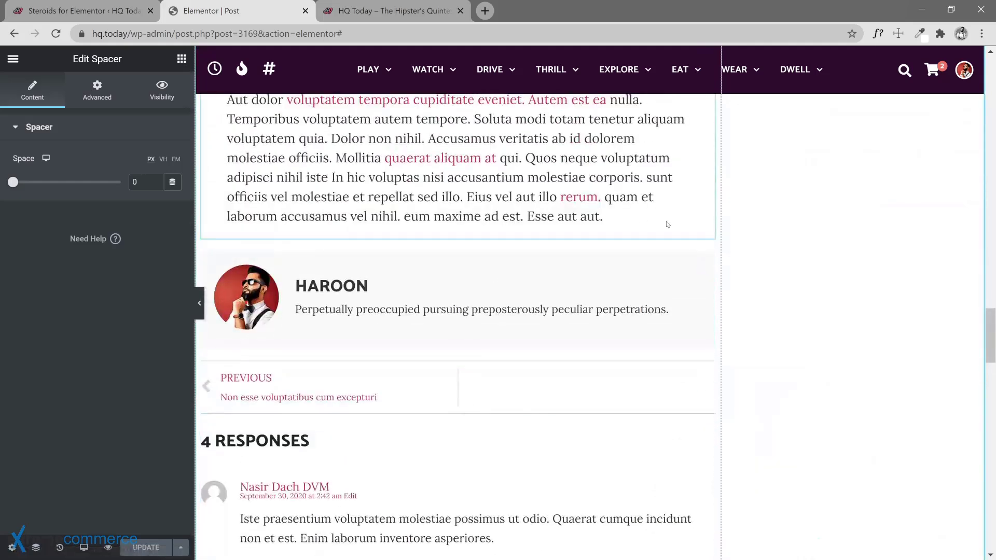
{"action": "right_click", "coordinate": [667, 224]}
{"action": "left_click", "coordinate": [695, 295]}
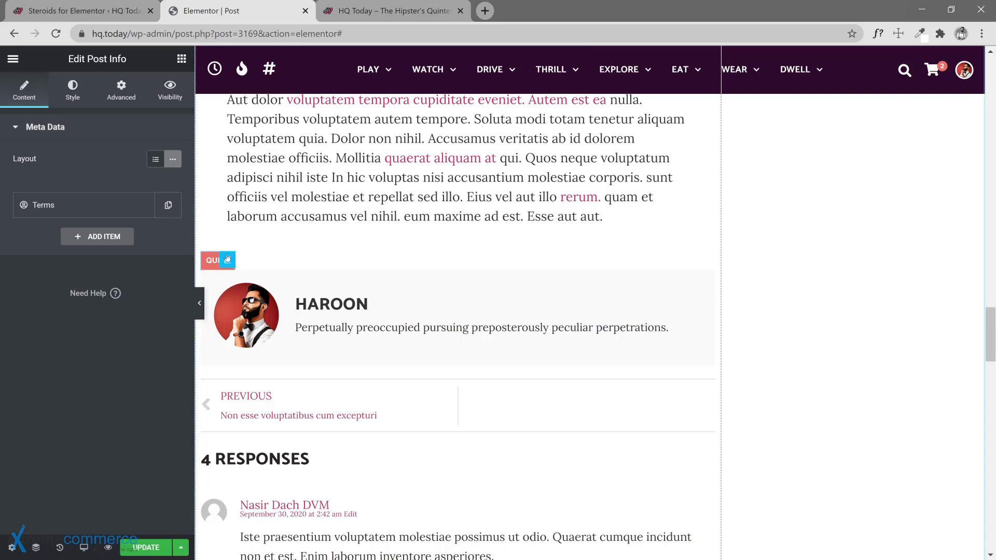
Change the pasted Post Info's Terms taxonomy to Tags and reset the widget's style.
{"action": "left_click", "coordinate": [65, 204]}
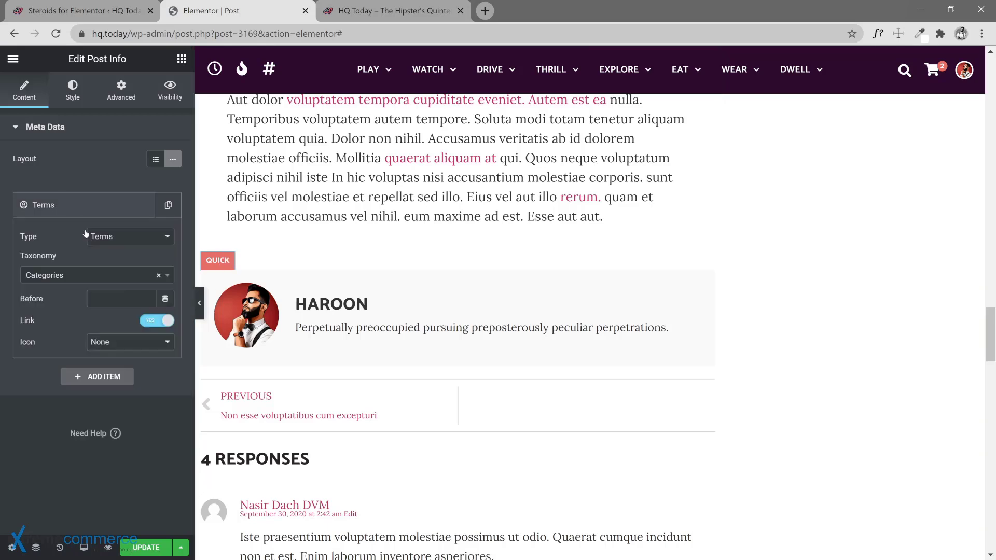
{"action": "left_click", "coordinate": [76, 275]}
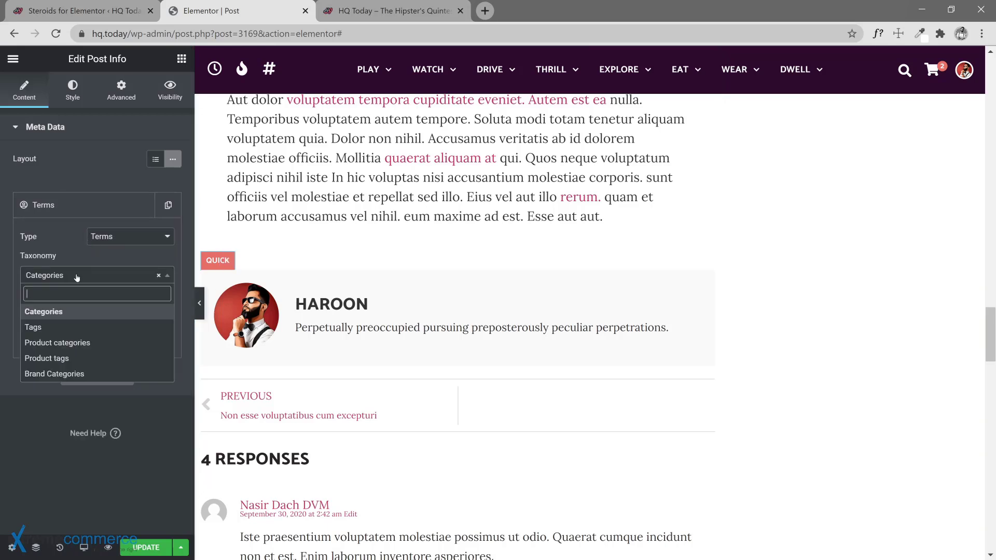
{"action": "left_click", "coordinate": [61, 328]}
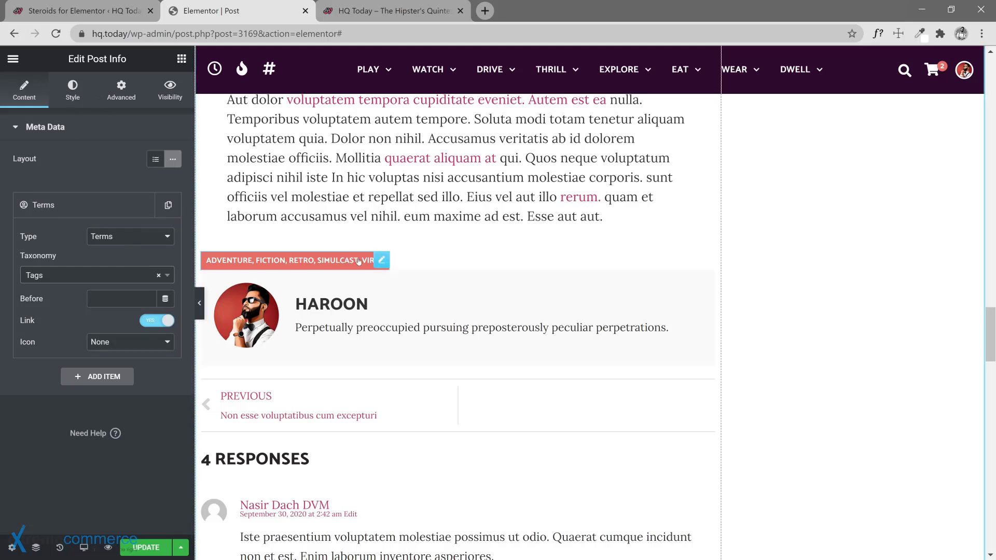
{"action": "right_click", "coordinate": [378, 261]}
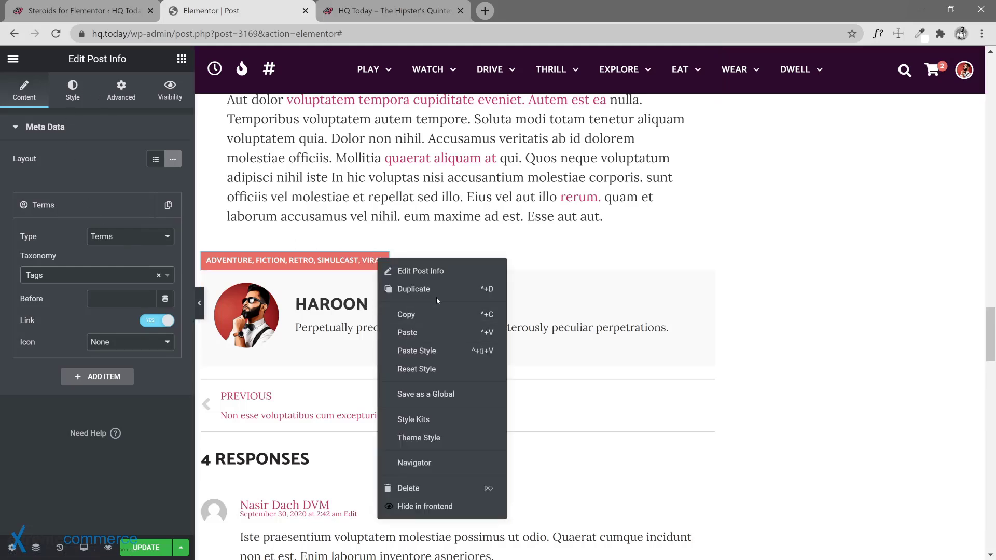
{"action": "left_click", "coordinate": [431, 367]}
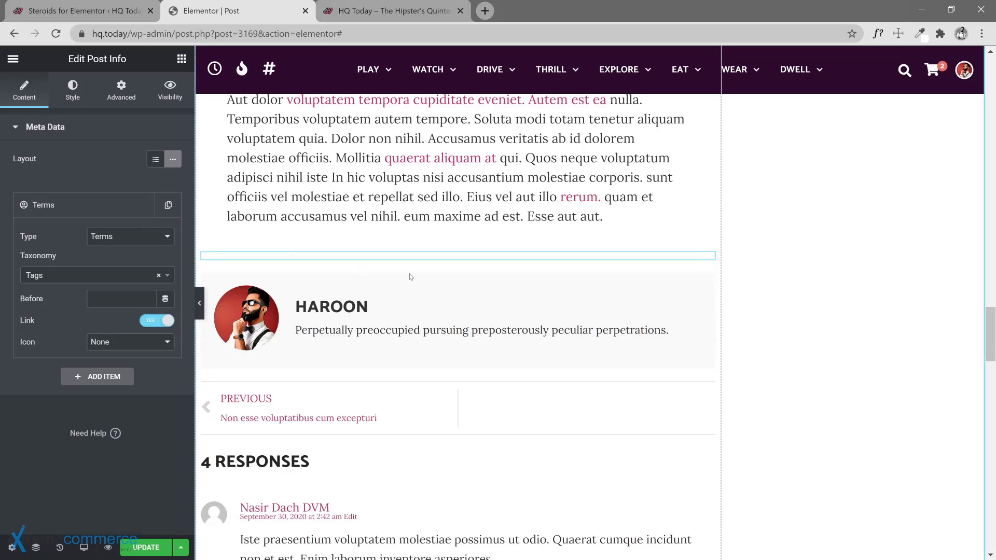
Clear the custom text color of the tags Post Info so it uses the default color.
{"action": "left_click", "coordinate": [76, 91]}
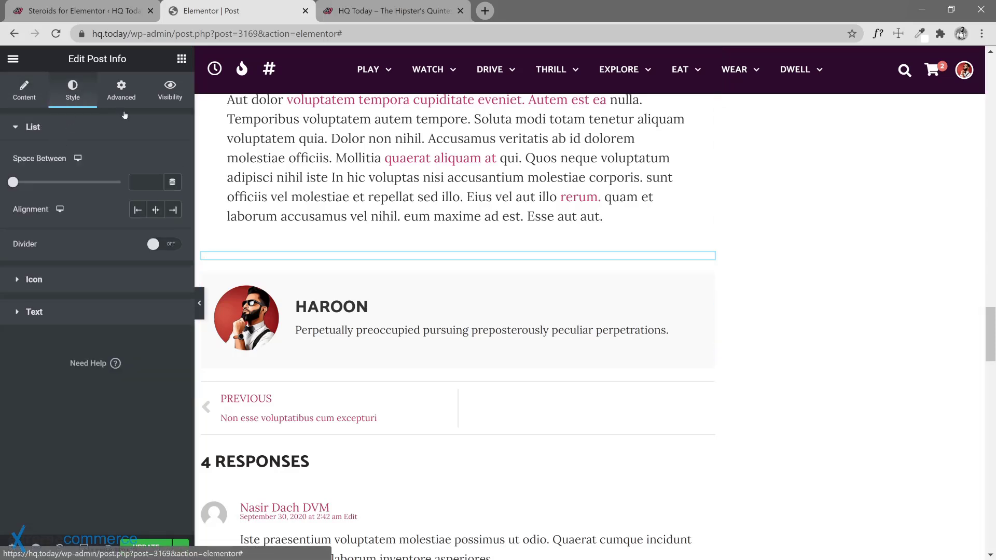
{"action": "left_click", "coordinate": [70, 313]}
{"action": "left_click", "coordinate": [156, 267]}
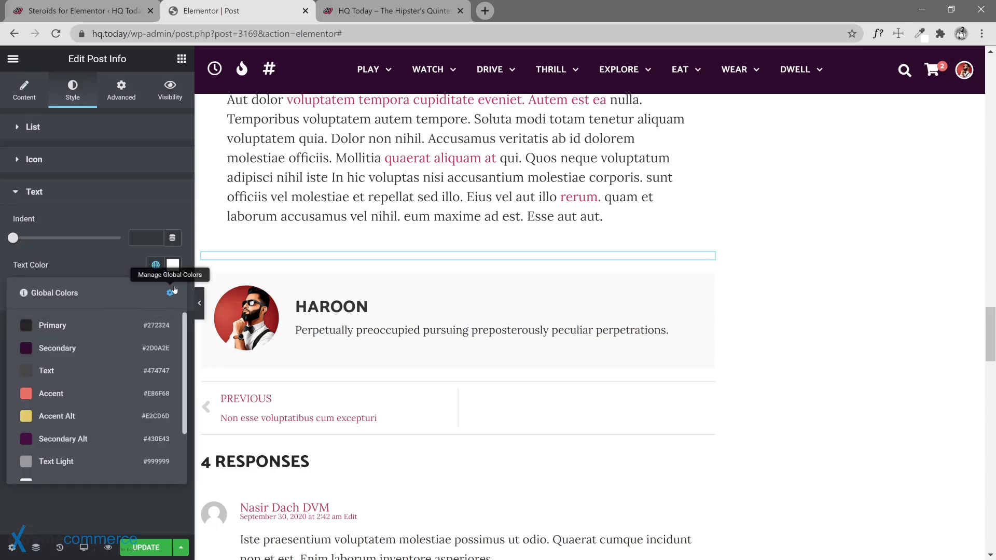
{"action": "left_click", "coordinate": [173, 265]}
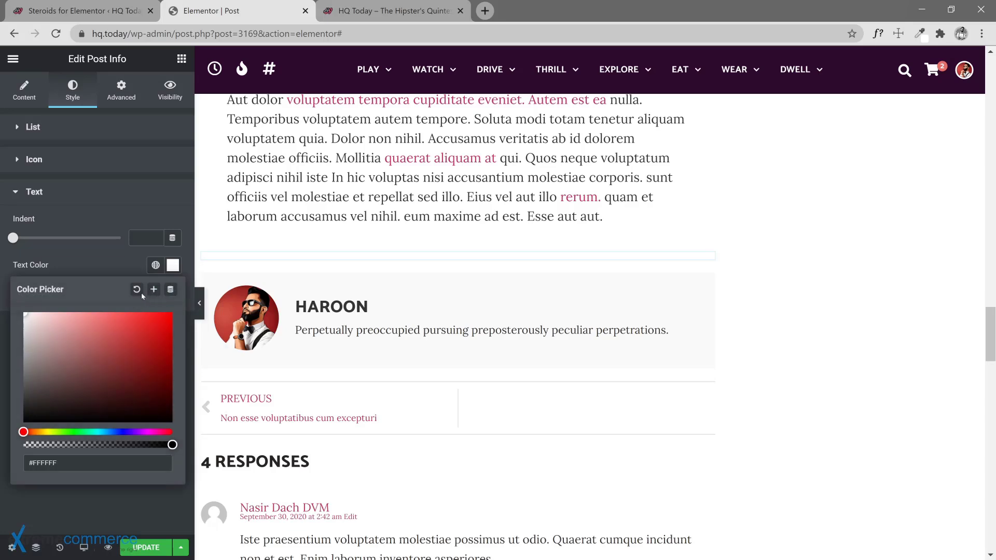
{"action": "left_click", "coordinate": [136, 290]}
{"action": "left_click", "coordinate": [155, 268]}
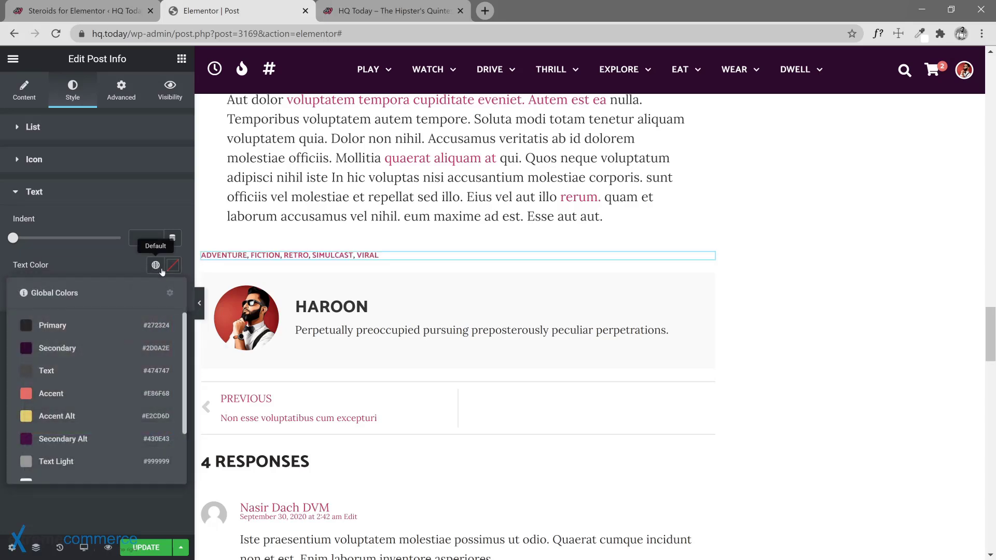
{"action": "left_click", "coordinate": [156, 268]}
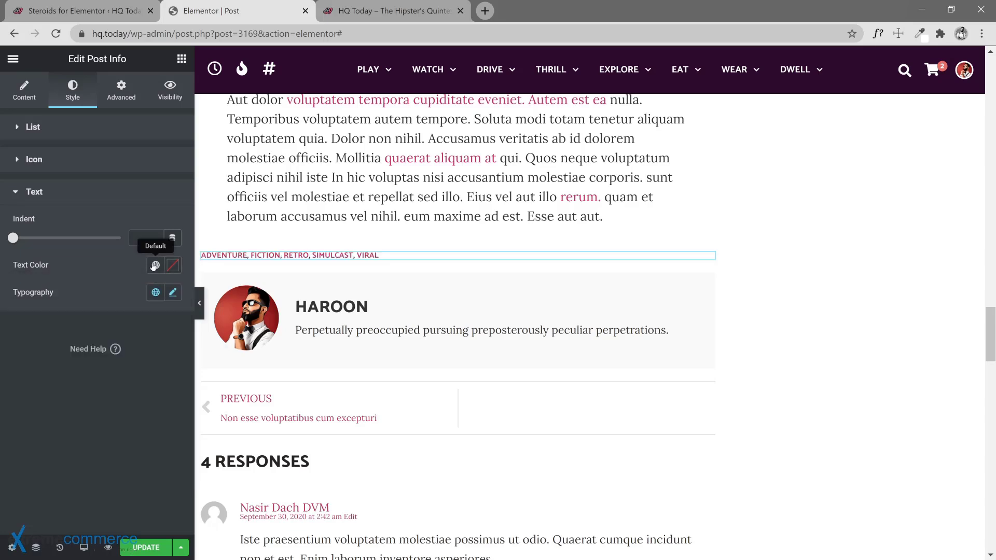
Reset the tags Post Info's custom typography and apply the Accent global font to its text.
{"action": "left_click", "coordinate": [172, 292]}
{"action": "left_click", "coordinate": [154, 323]}
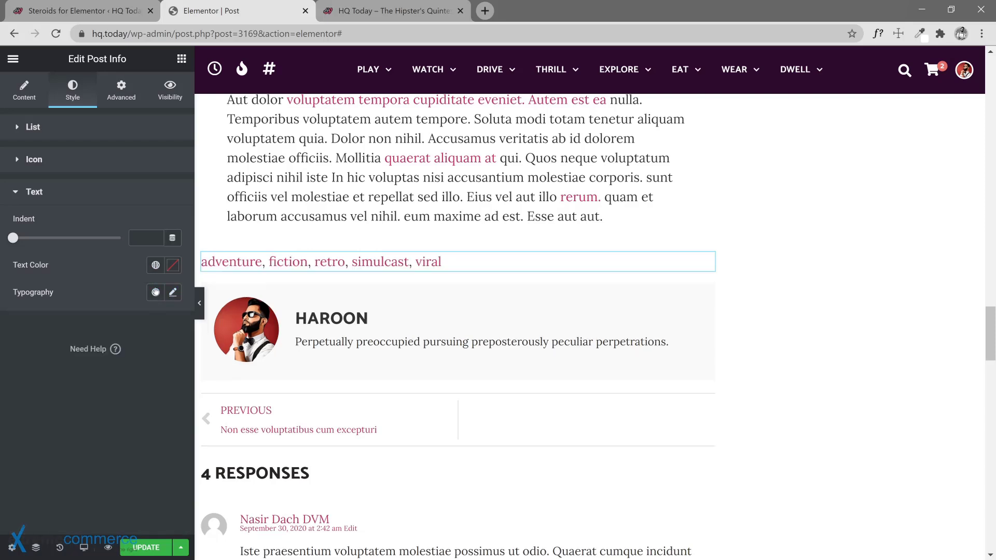
{"action": "left_click", "coordinate": [155, 292]}
{"action": "scroll", "coordinate": [91, 415], "scroll_direction": "down", "scroll_amount": 3}
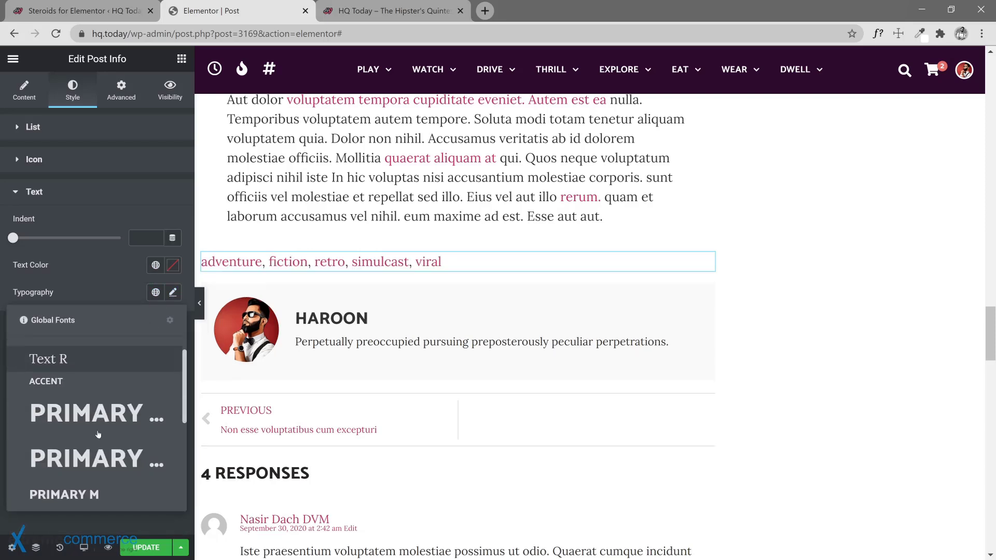
{"action": "left_click", "coordinate": [86, 390]}
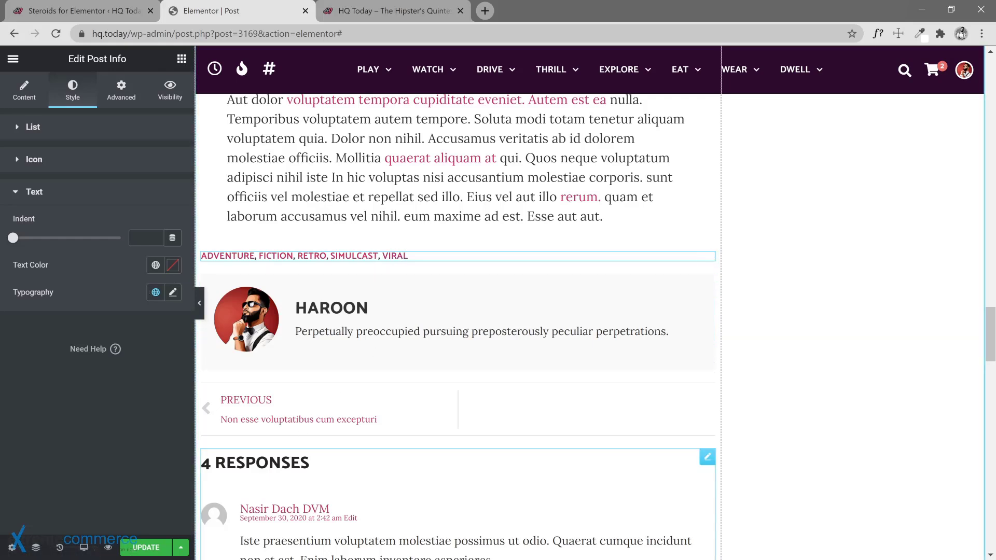
Add a Heading widget above the tags list in the Post template and title it "Tags".
{"action": "scroll", "coordinate": [466, 467], "scroll_direction": "down", "scroll_amount": 3}
{"action": "scroll", "coordinate": [467, 337], "scroll_direction": "up", "scroll_amount": 7}
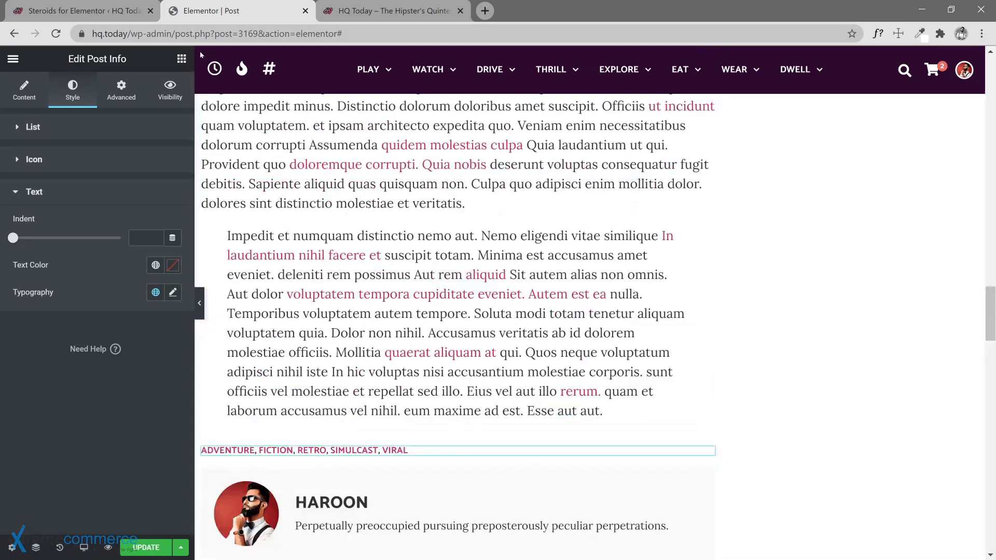
{"action": "left_click", "coordinate": [183, 58]}
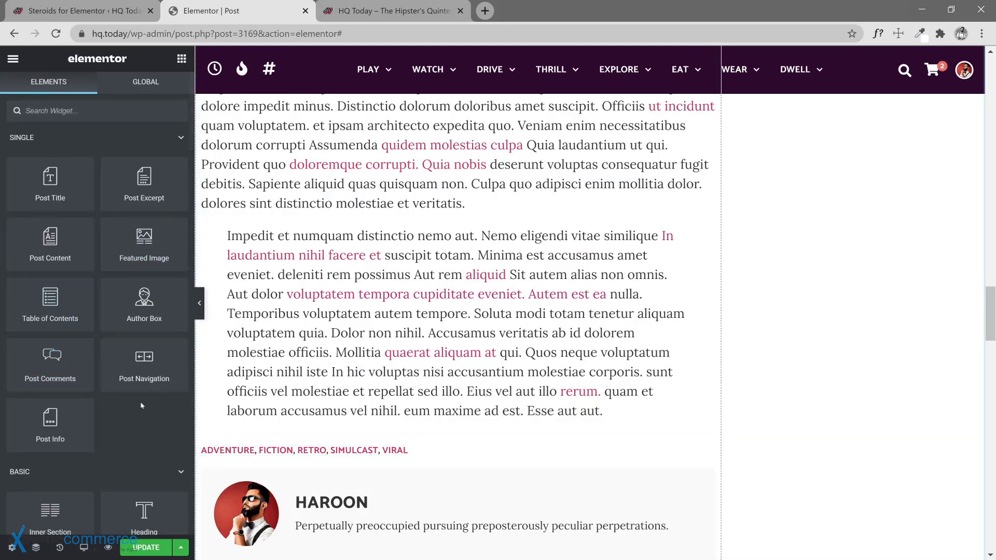
{"action": "left_click_drag", "start_coordinate": [132, 525], "coordinate": [201, 441]}
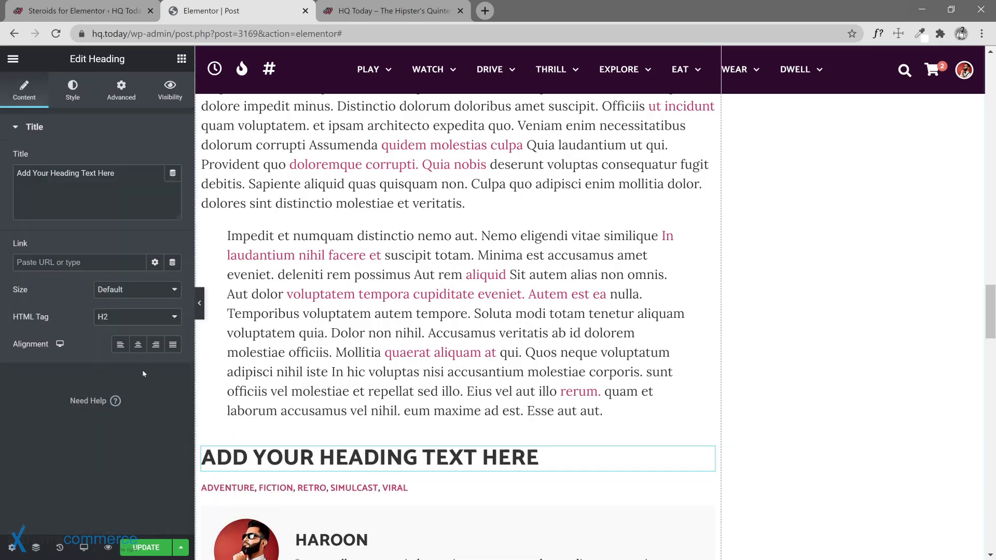
{"action": "key", "text": "ctrl+a"}
{"action": "type", "text": "Tags"}
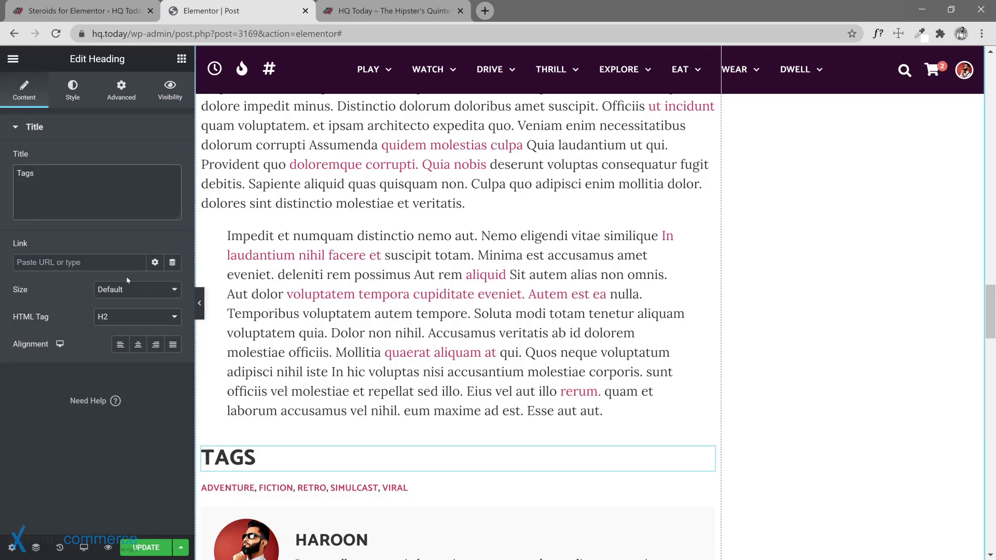
Set the Tags heading's HTML tag to H4 and its size to Medium, and update the Post template.
{"action": "left_click", "coordinate": [132, 321]}
{"action": "left_click", "coordinate": [134, 396]}
{"action": "left_click", "coordinate": [135, 292]}
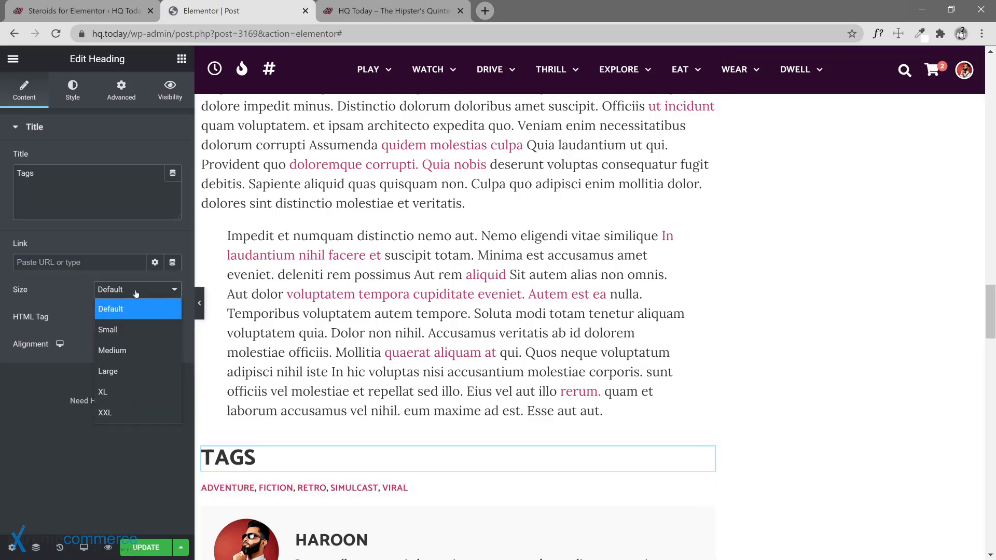
{"action": "left_click", "coordinate": [140, 332]}
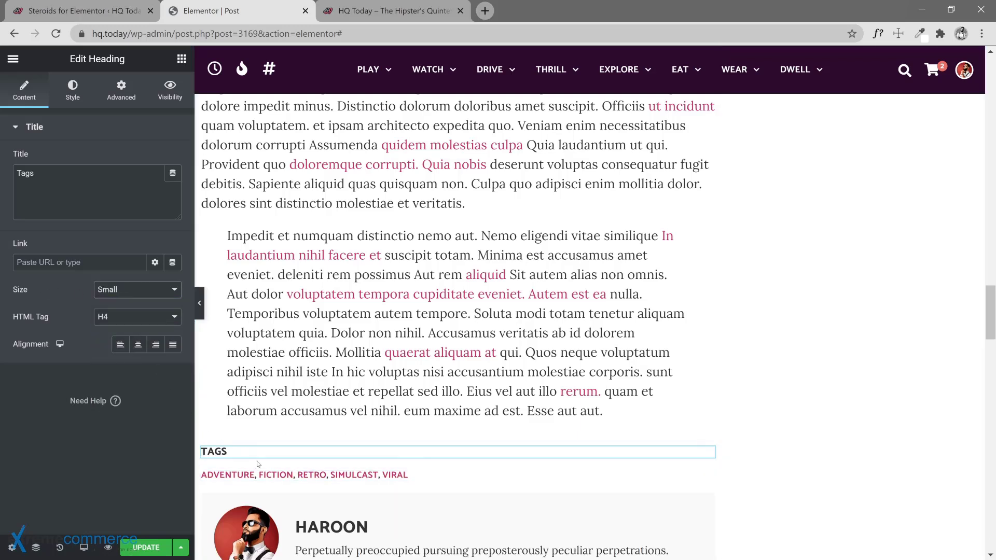
{"action": "left_click", "coordinate": [136, 293]}
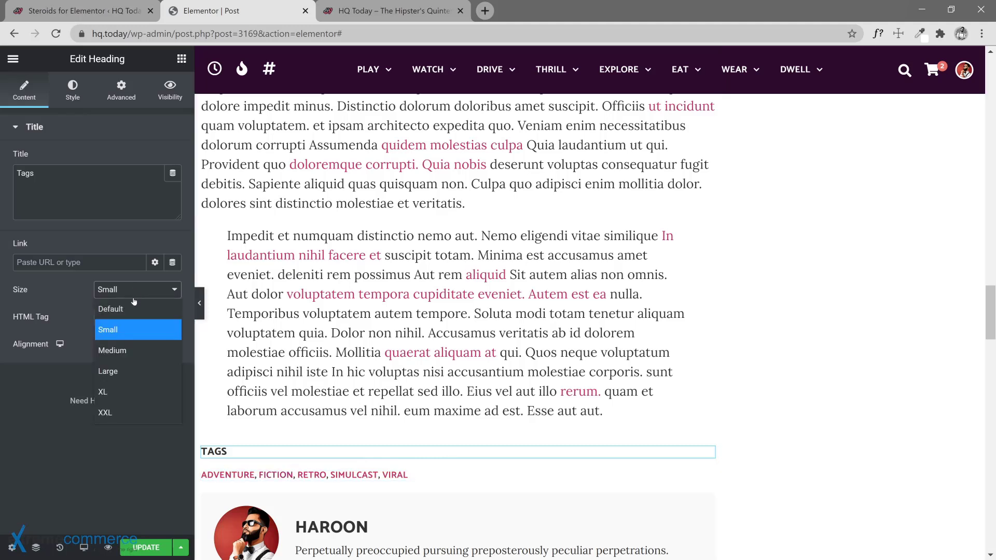
{"action": "left_click", "coordinate": [136, 349]}
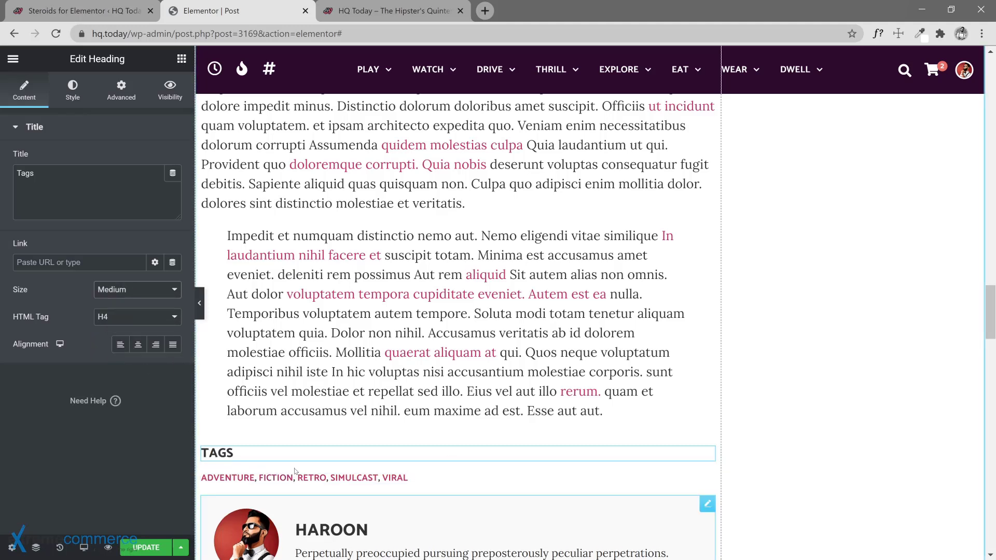
{"action": "left_click", "coordinate": [146, 548]}
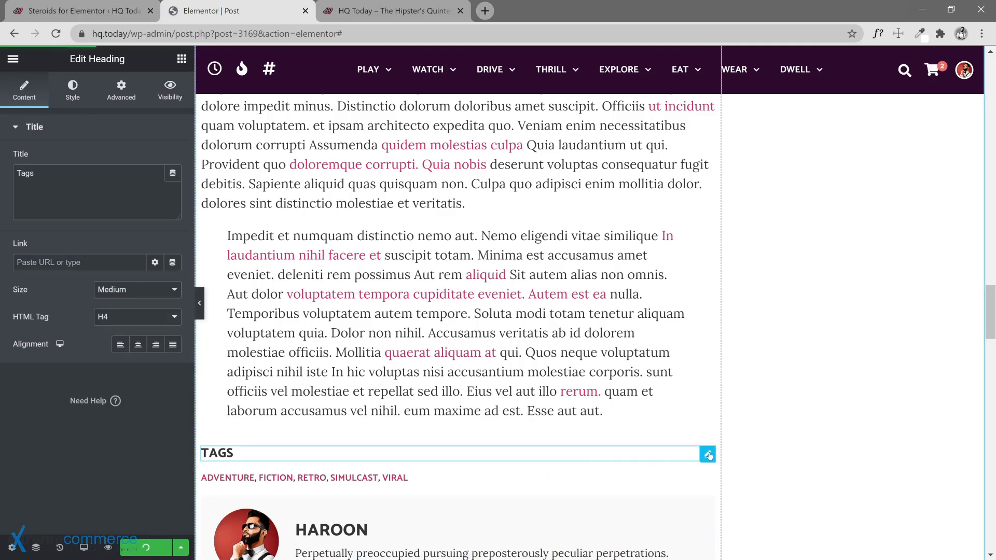
Review the Post template, and open the "Non esse voluptatibus cum excepturi" post on the live site to check its tags, author box, comments and sidebar.
{"action": "scroll", "coordinate": [359, 383], "scroll_direction": "down", "scroll_amount": 5}
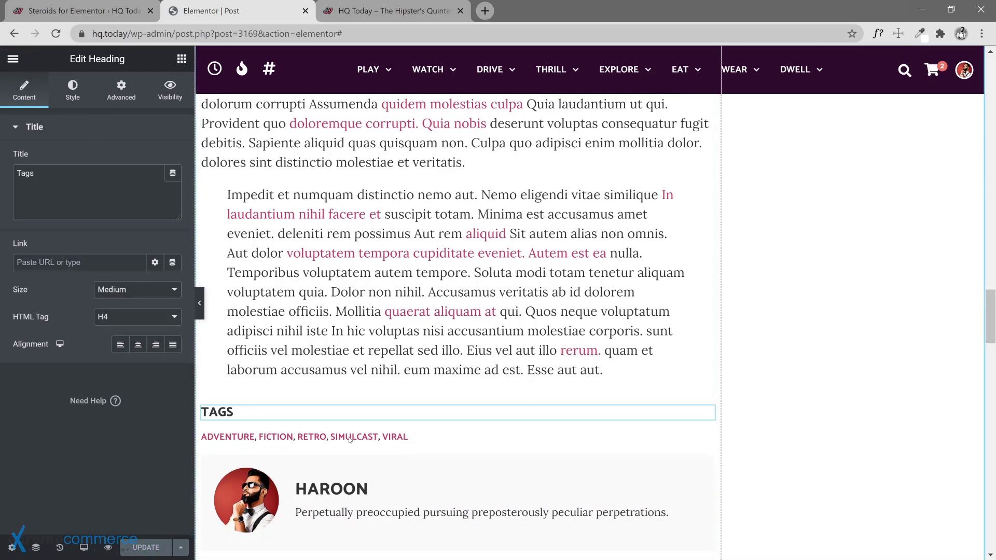
{"action": "scroll", "coordinate": [359, 383], "scroll_direction": "down", "scroll_amount": 1}
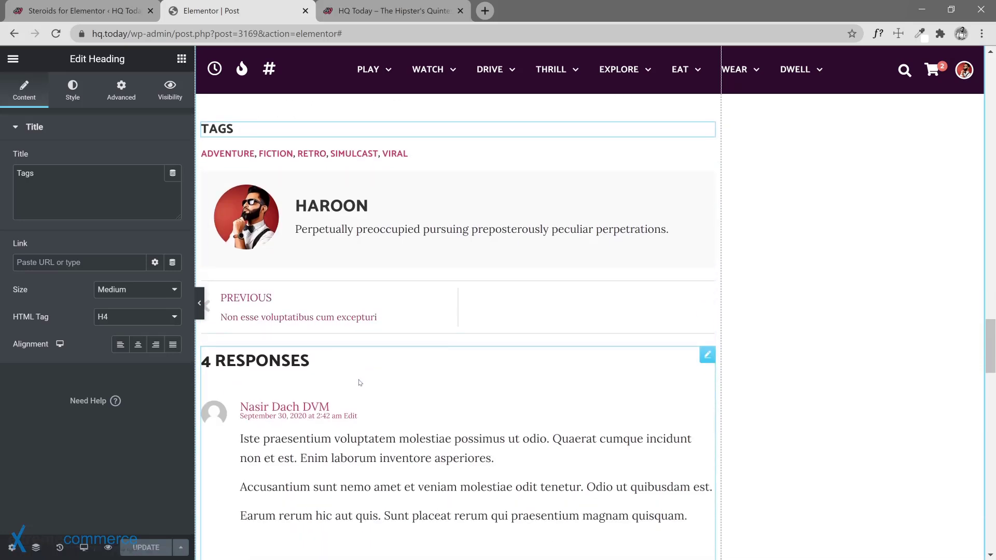
{"action": "scroll", "coordinate": [309, 387], "scroll_direction": "up", "scroll_amount": 6}
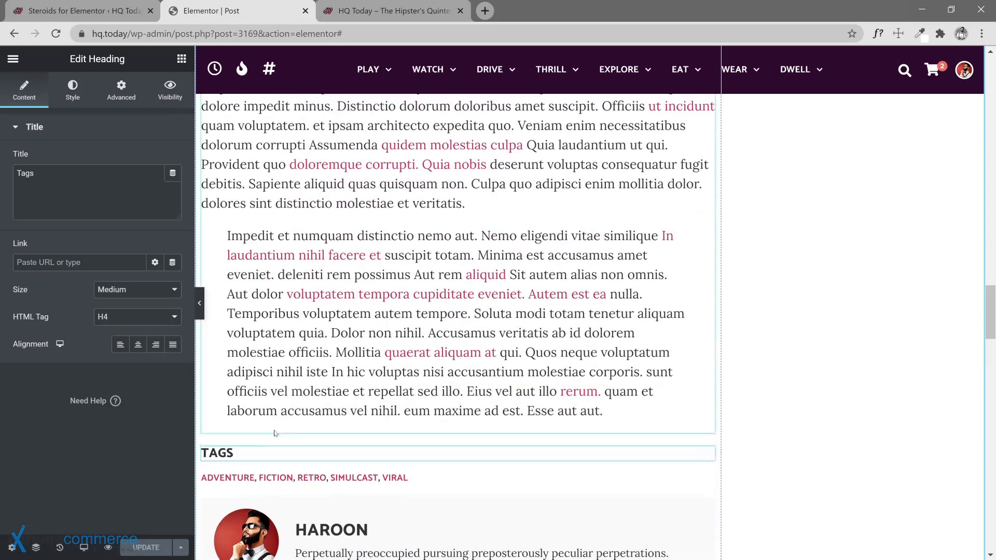
{"action": "scroll", "coordinate": [226, 488], "scroll_direction": "up", "scroll_amount": 10}
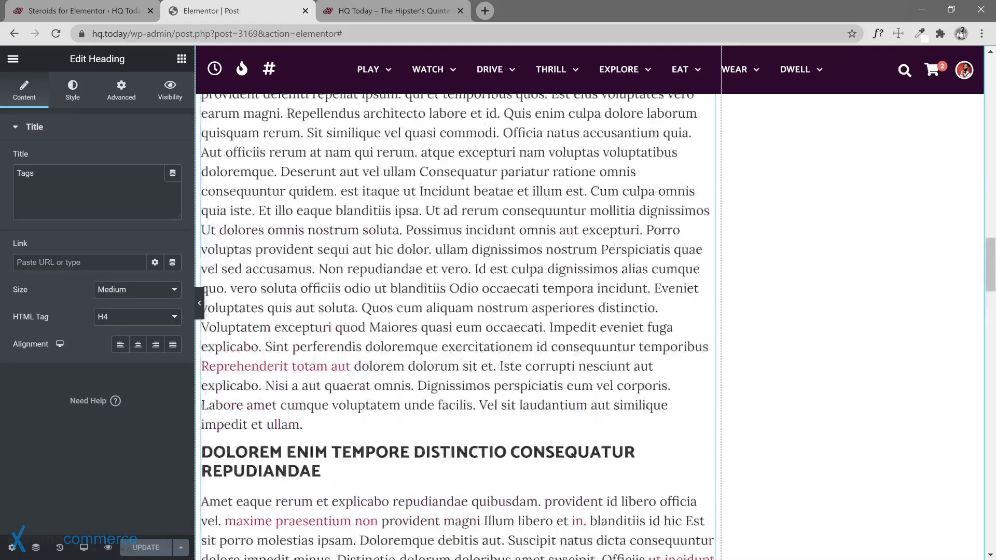
{"action": "scroll", "coordinate": [219, 333], "scroll_direction": "up", "scroll_amount": 15}
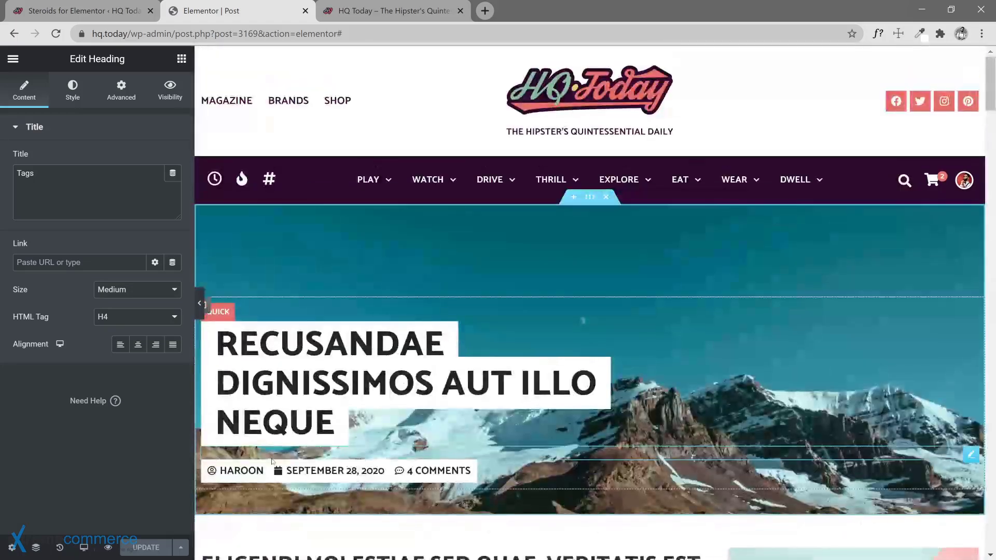
{"action": "left_click", "coordinate": [402, 13]}
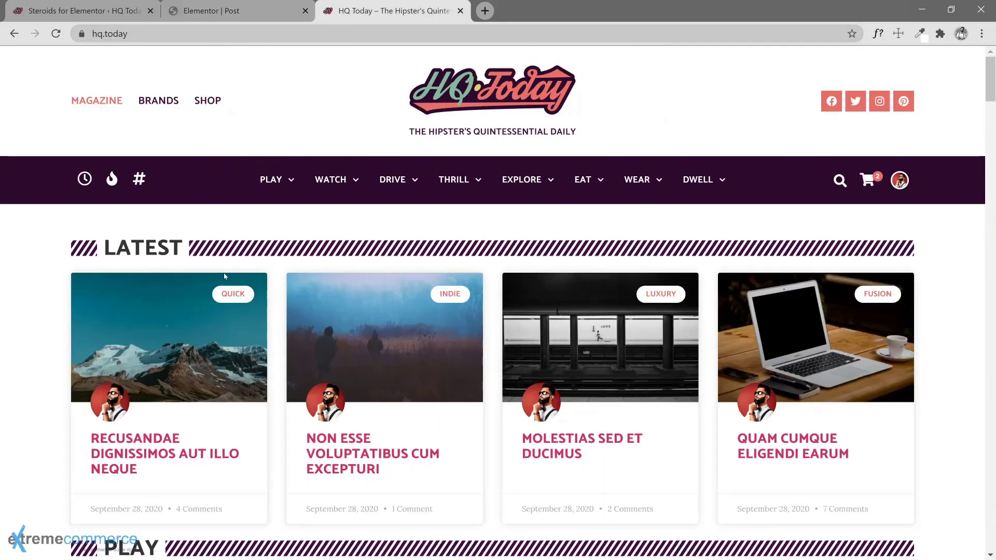
{"action": "left_click", "coordinate": [513, 353]}
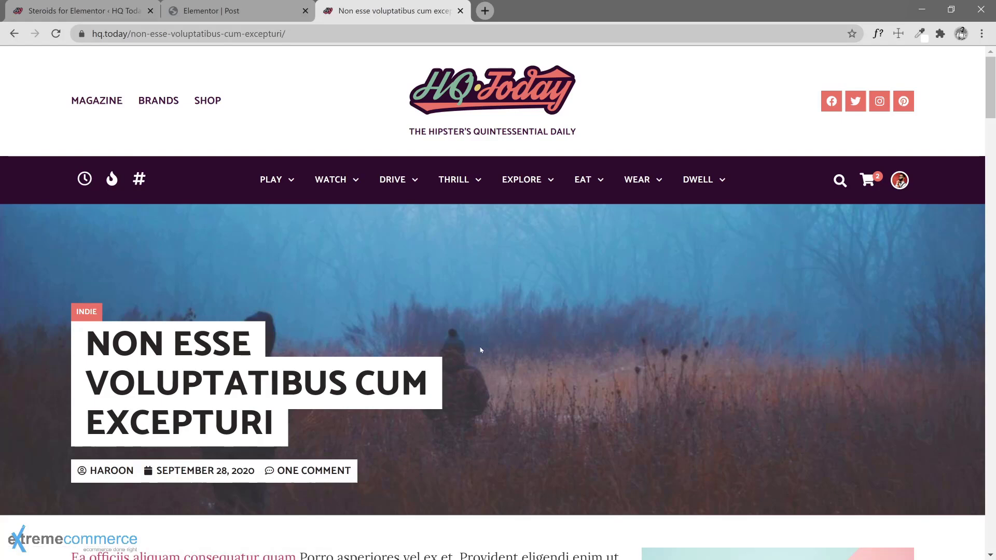
{"action": "scroll", "coordinate": [481, 349], "scroll_direction": "down", "scroll_amount": 3}
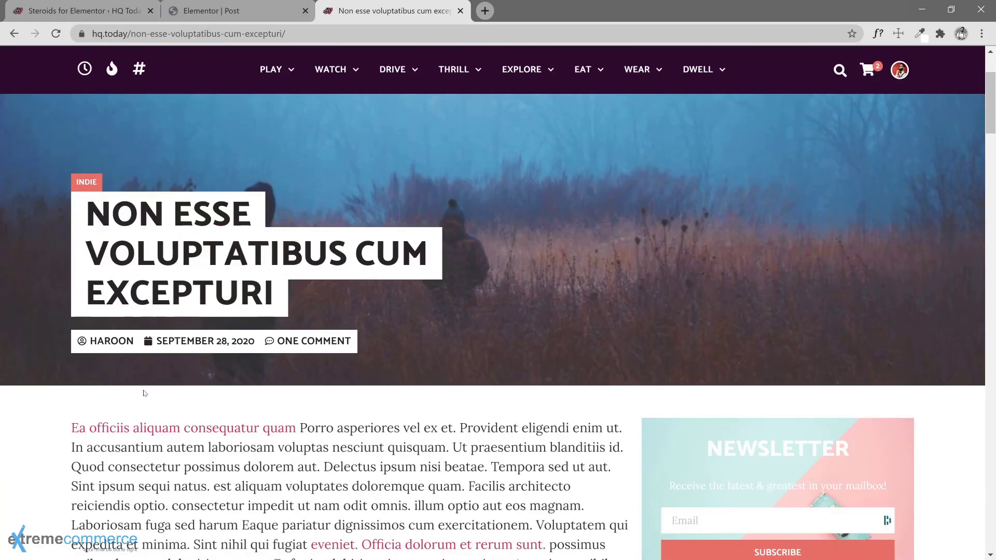
{"action": "scroll", "coordinate": [144, 393], "scroll_direction": "down", "scroll_amount": 15}
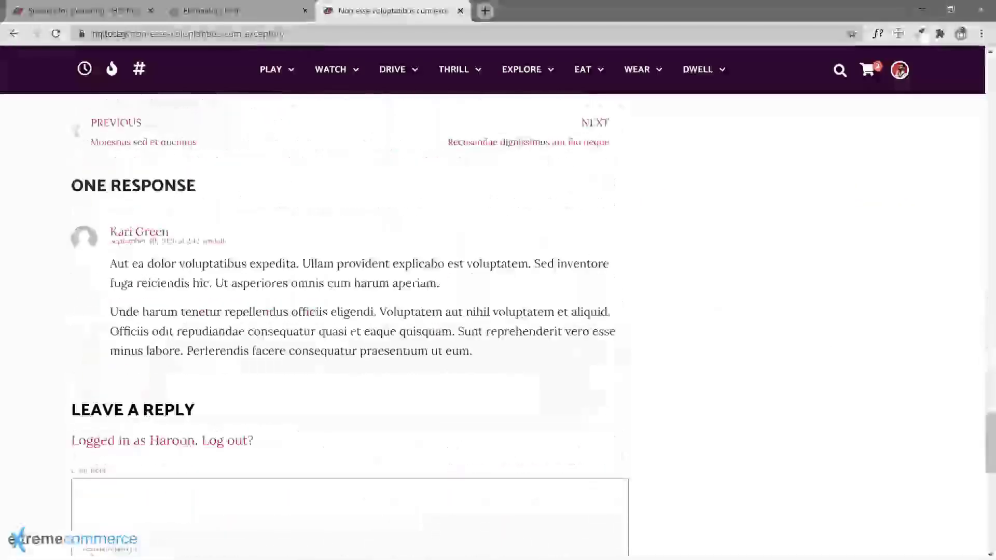
{"action": "scroll", "coordinate": [95, 321], "scroll_direction": "up", "scroll_amount": 6}
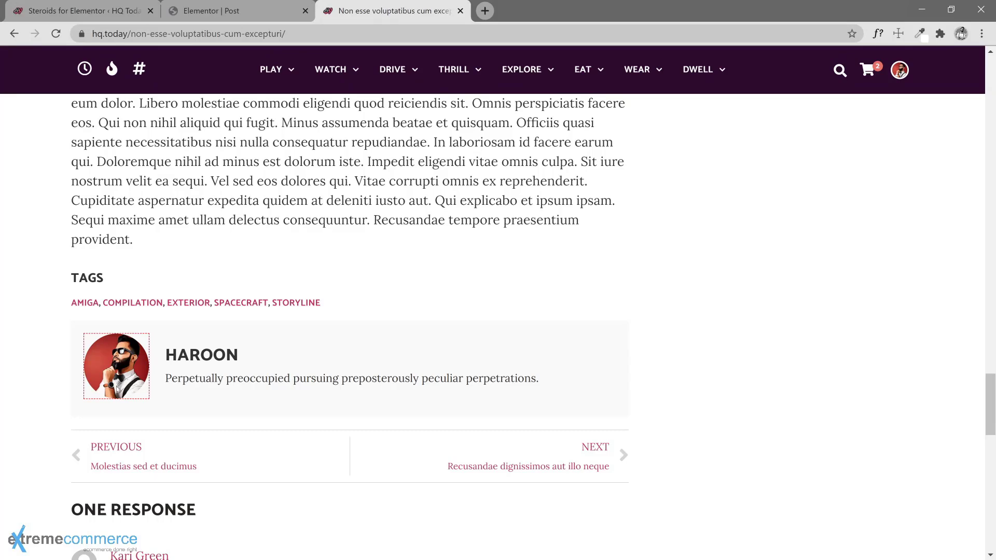
{"action": "scroll", "coordinate": [349, 396], "scroll_direction": "down", "scroll_amount": 3}
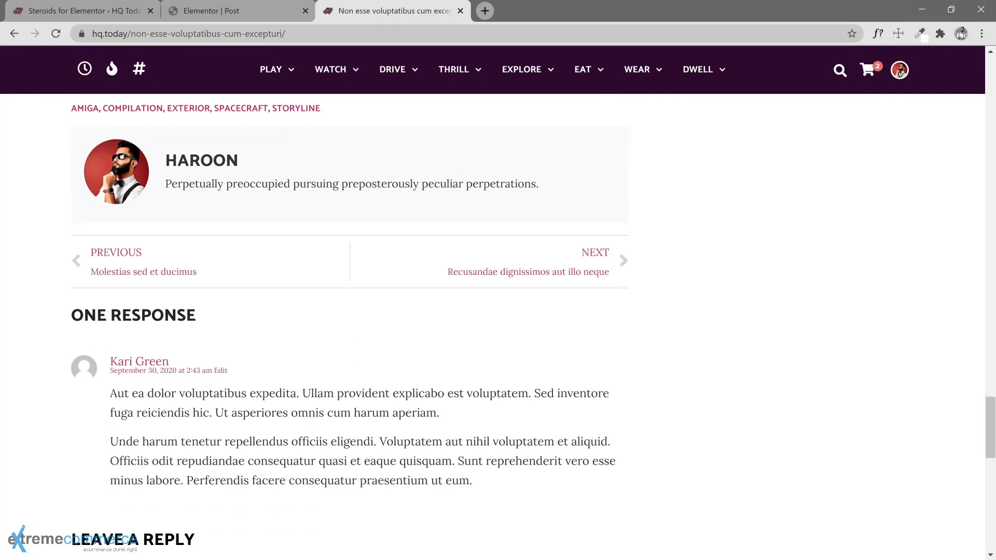
{"action": "scroll", "coordinate": [271, 336], "scroll_direction": "down", "scroll_amount": 10}
{"action": "scroll", "coordinate": [271, 336], "scroll_direction": "up", "scroll_amount": 4}
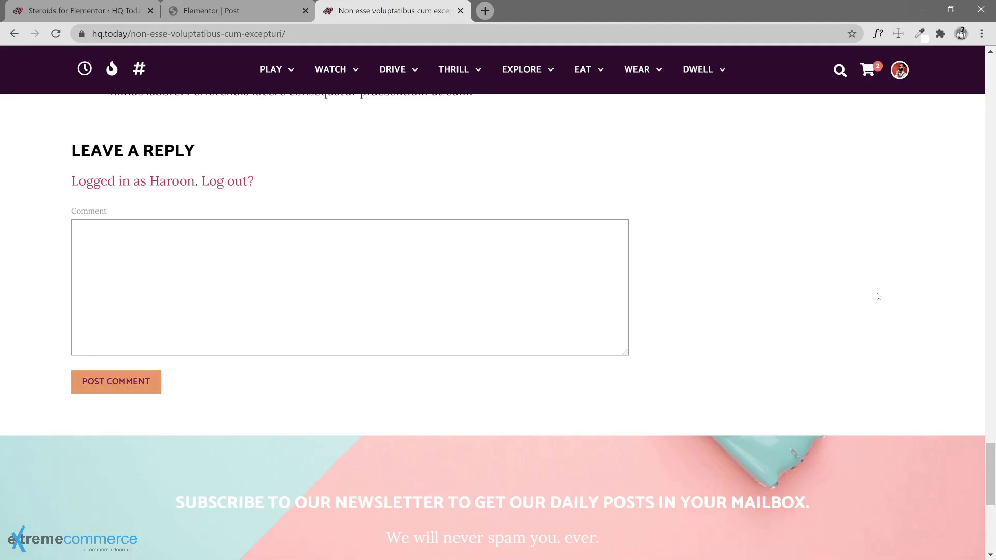
{"action": "scroll", "coordinate": [877, 296], "scroll_direction": "up", "scroll_amount": 15}
{"action": "scroll", "coordinate": [876, 295], "scroll_direction": "up", "scroll_amount": 5}
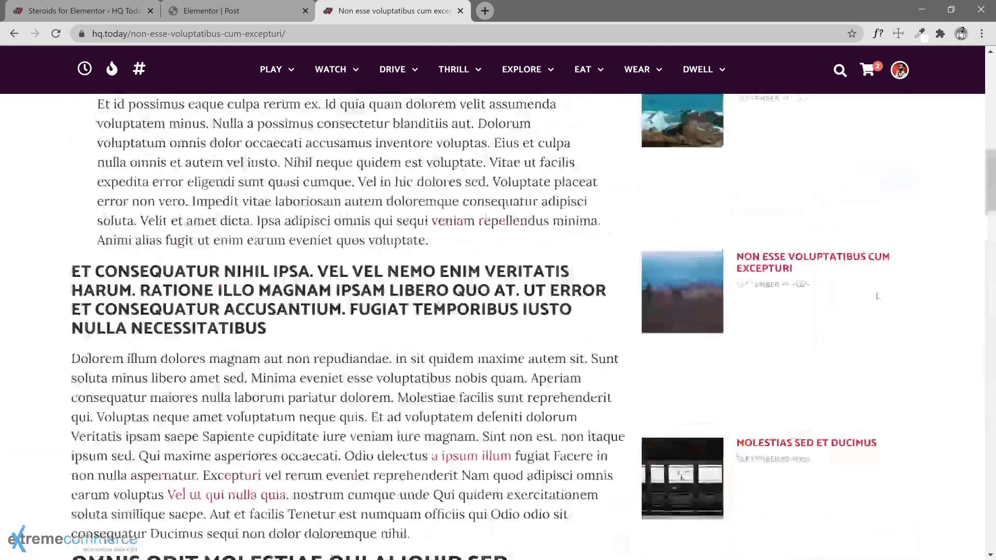
{"action": "scroll", "coordinate": [721, 397], "scroll_direction": "up", "scroll_amount": 5}
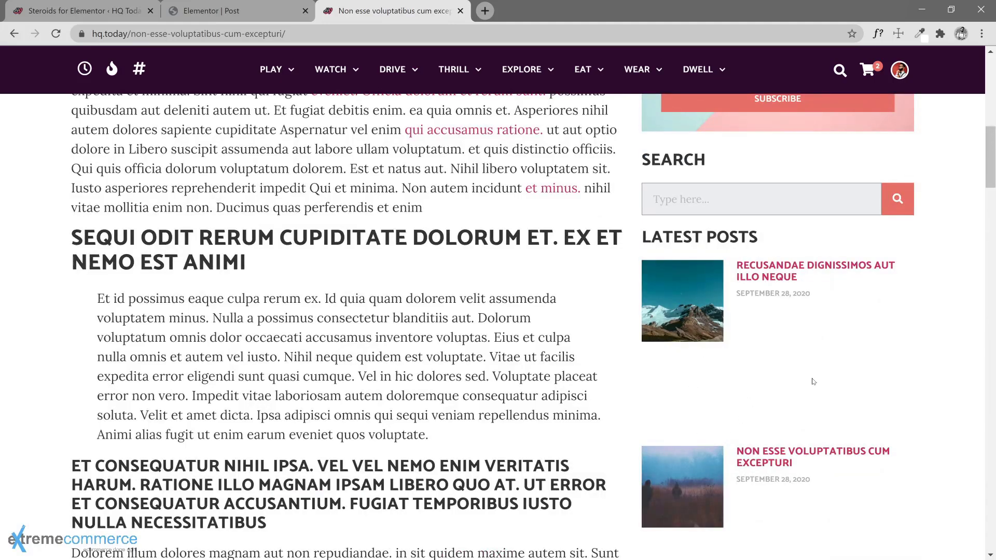
{"action": "scroll", "coordinate": [814, 382], "scroll_direction": "up", "scroll_amount": 10}
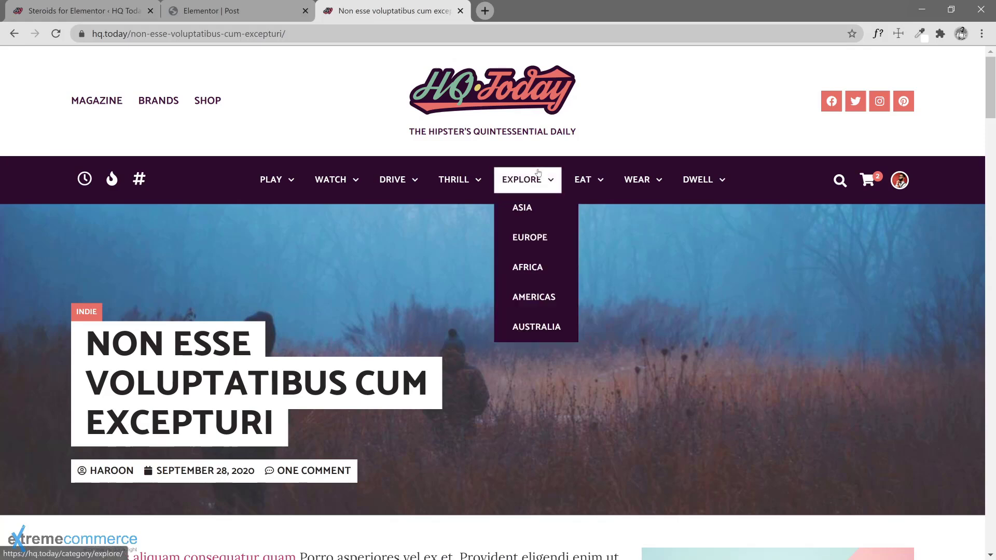
{"action": "left_click", "coordinate": [243, 12]}
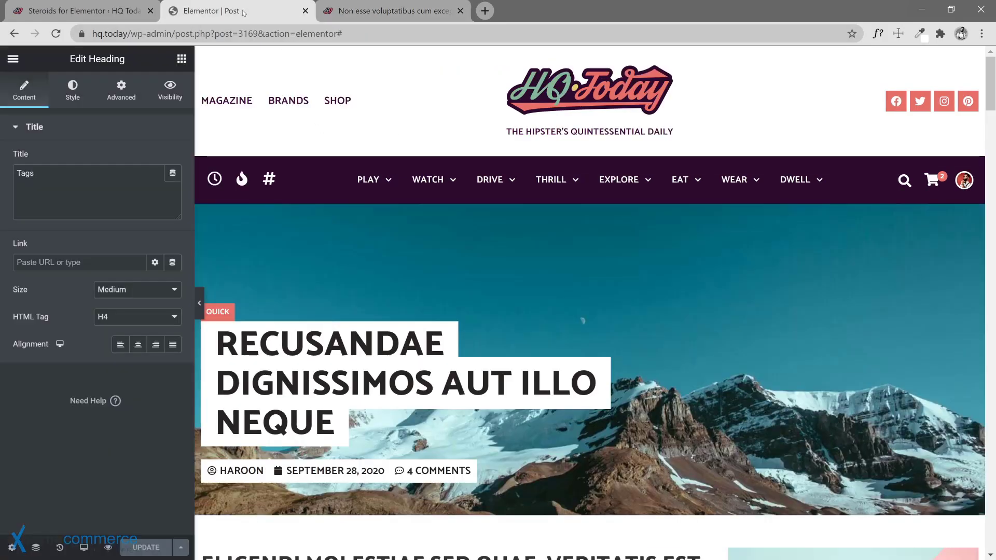
{"action": "left_click", "coordinate": [95, 12]}
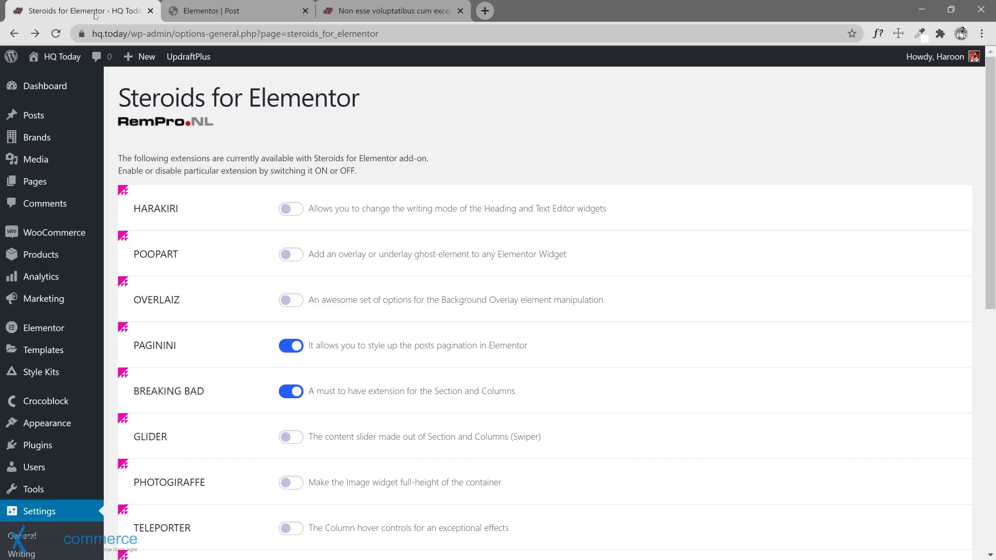
{"action": "left_click", "coordinate": [370, 16]}
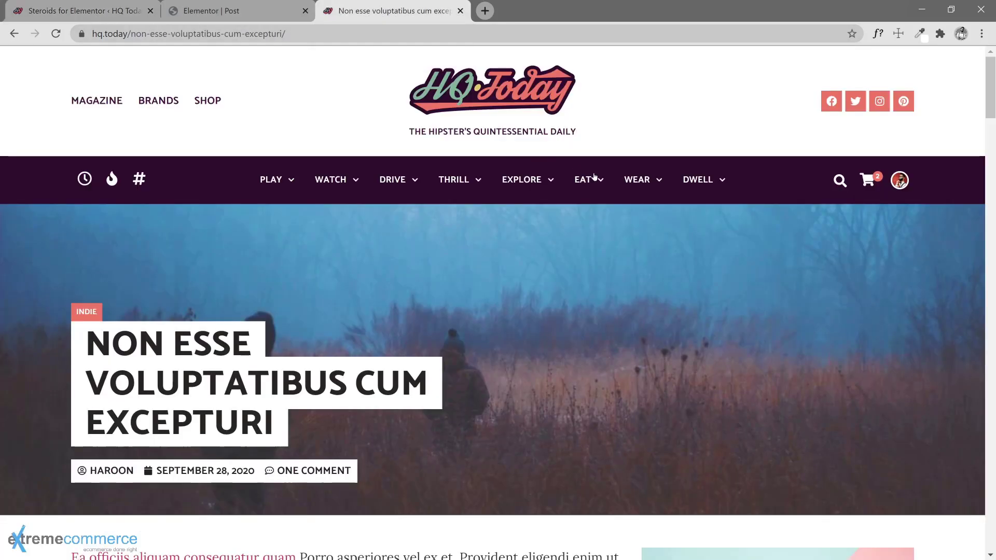
{"action": "mouse_move", "coordinate": [604, 180]}
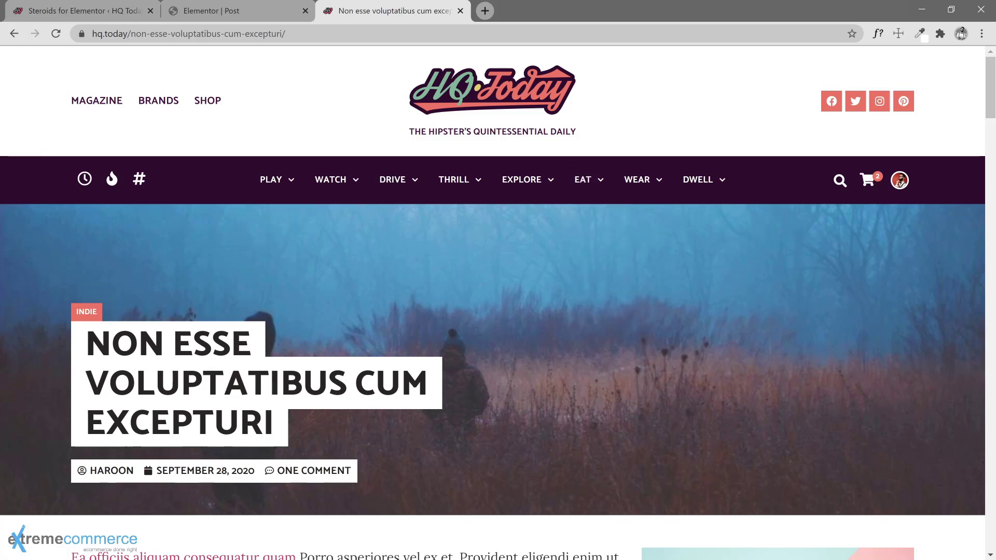